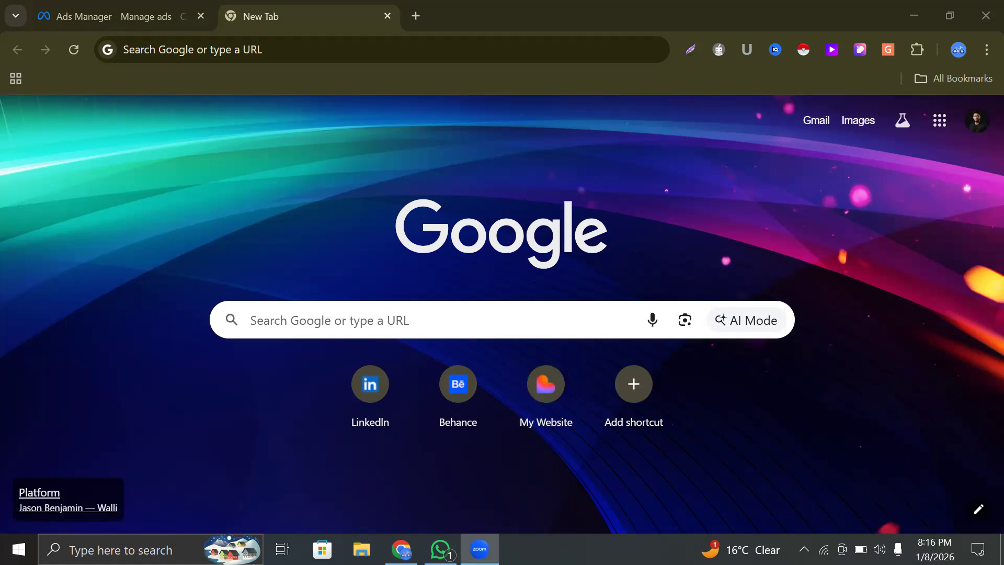
Step: Minimize the Ads Manager Chrome window, launch the Google Chrome-1 profile, and maximize its window
{"action": "left_click", "coordinate": [912, 17]}
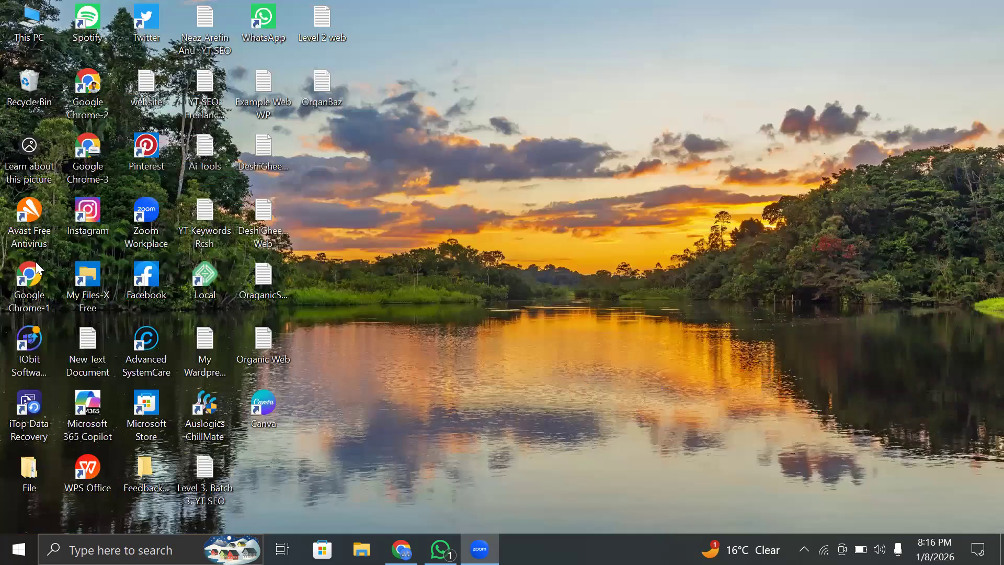
{"action": "double_click", "coordinate": [21, 277]}
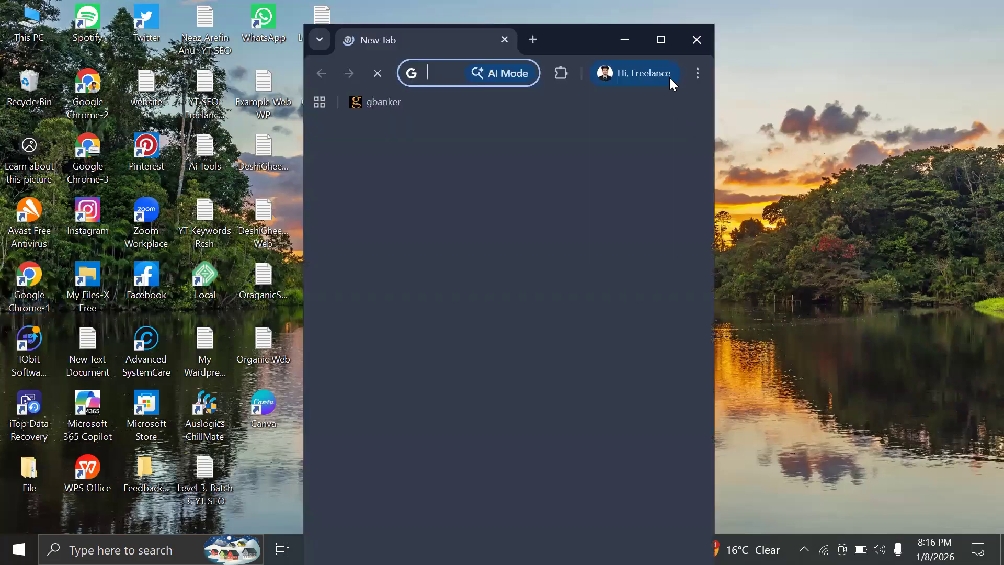
{"action": "left_click", "coordinate": [661, 40]}
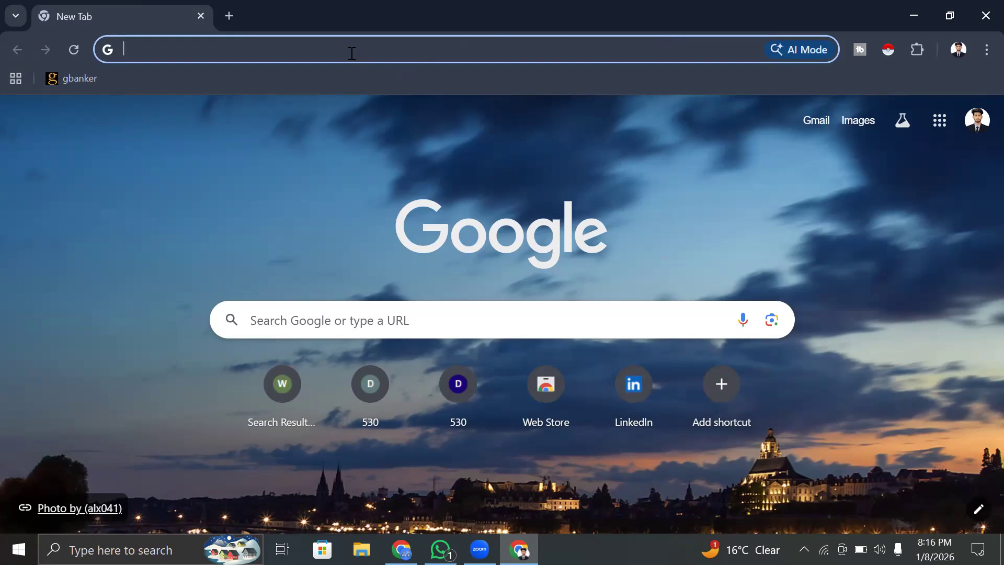
Step: Go to fiverr.com and search for 'professional facebook page setup'
{"action": "type", "text": "f"}
{"action": "key", "text": "Return"}
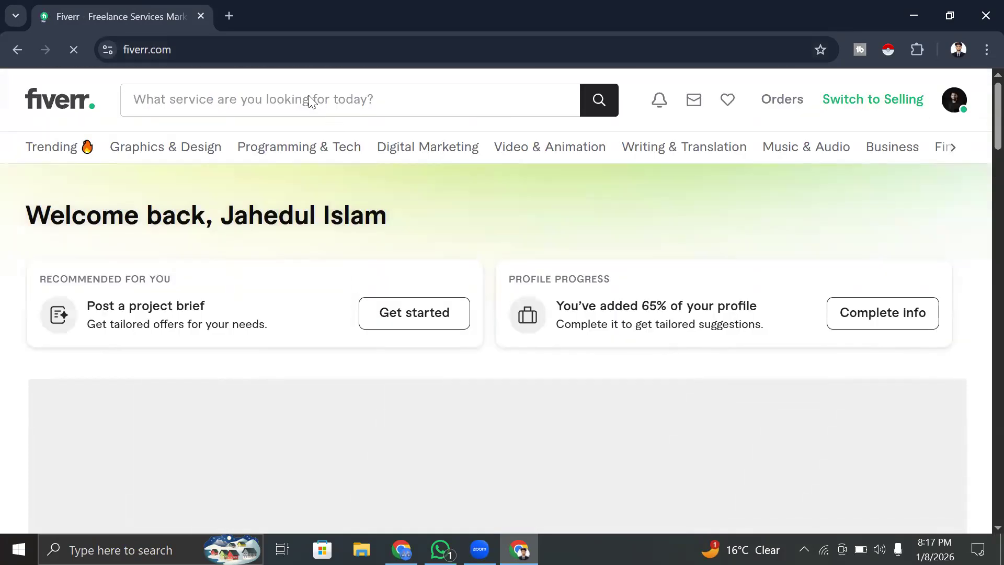
{"action": "left_click", "coordinate": [298, 89]}
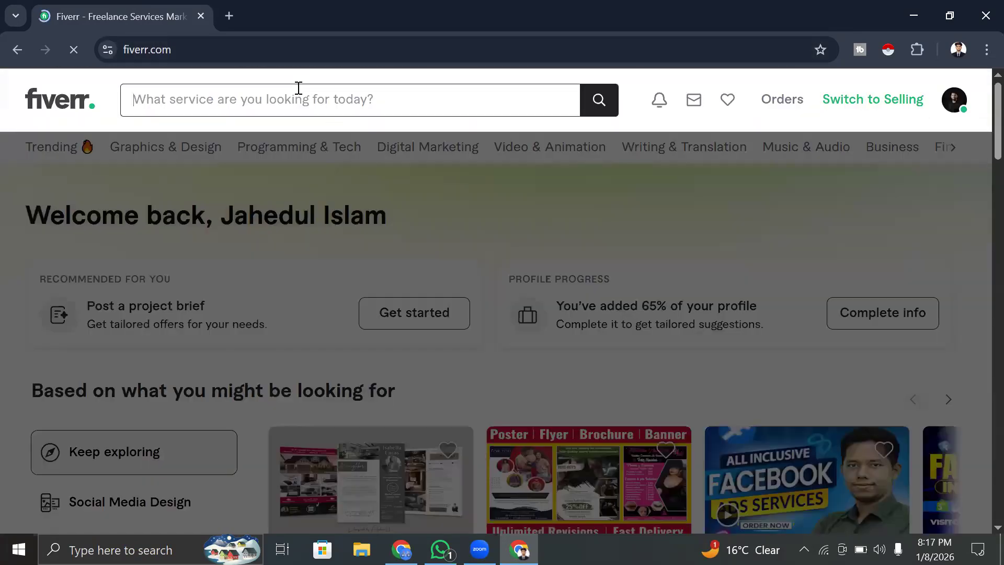
{"action": "type", "text": "profe"}
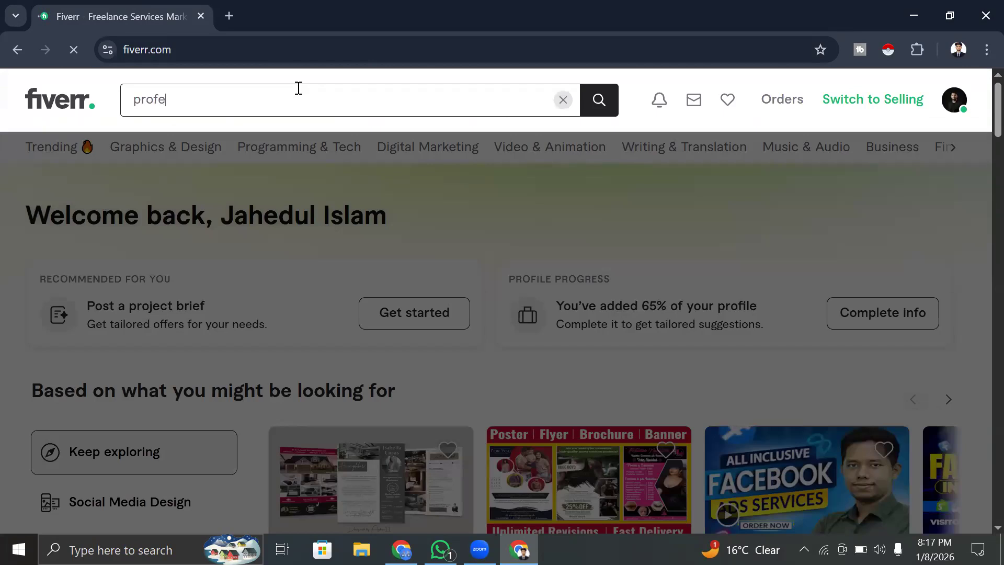
{"action": "type", "text": "ssional facebook page setup"}
{"action": "key", "text": "Return"}
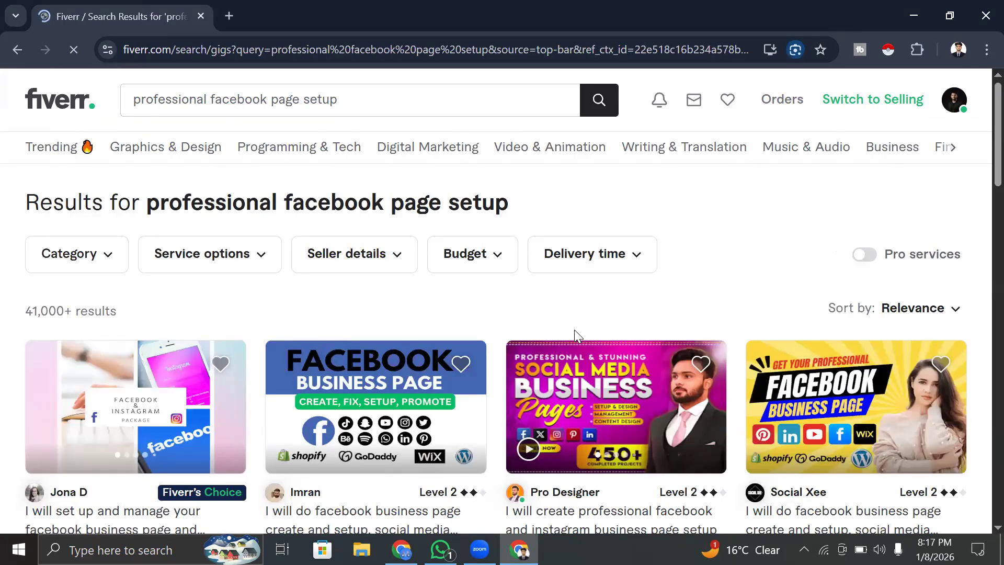
{"action": "scroll", "coordinate": [574, 329], "scroll_direction": "down", "scroll_amount": 2}
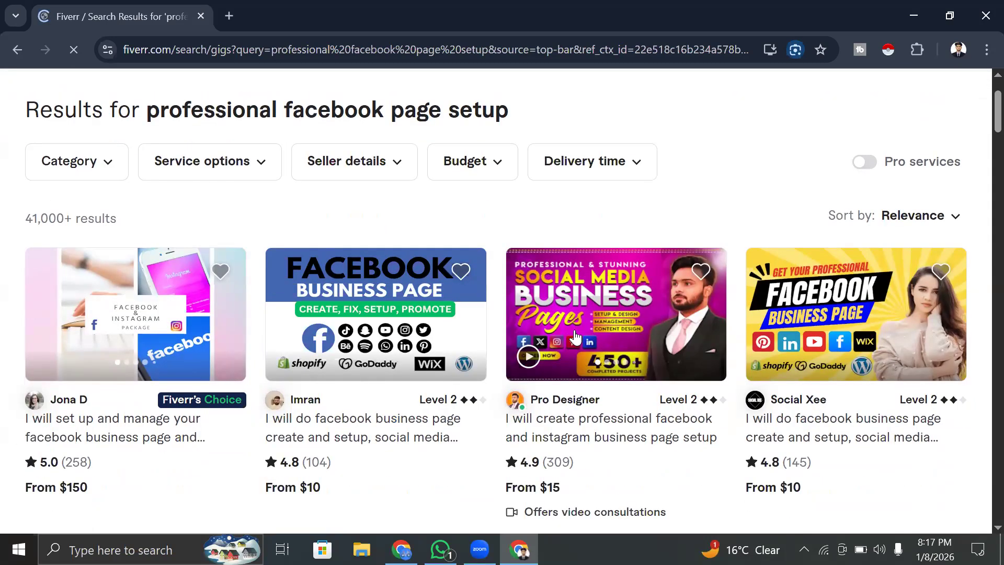
{"action": "scroll", "coordinate": [575, 338], "scroll_direction": "down", "scroll_amount": 1}
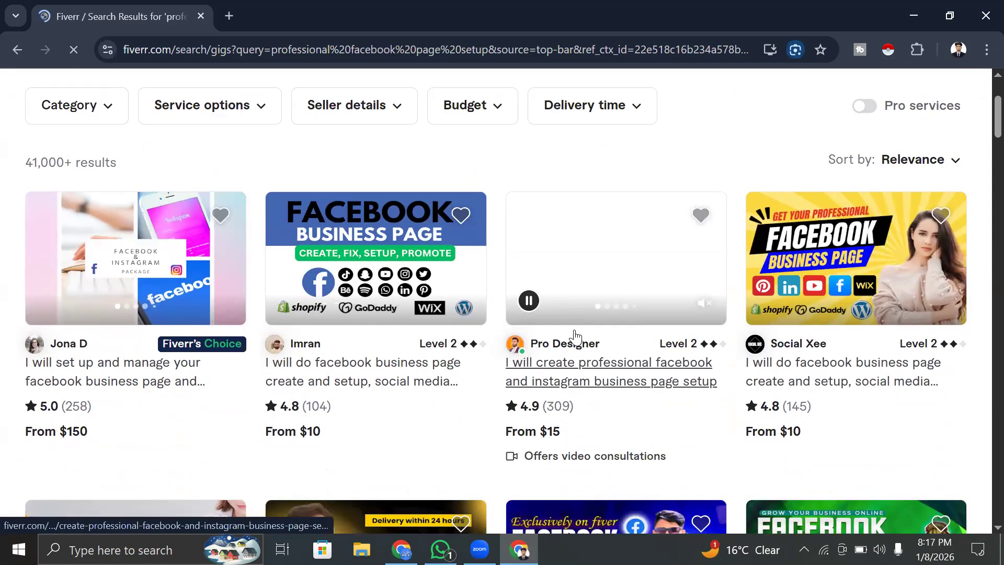
{"action": "scroll", "coordinate": [575, 337], "scroll_direction": "down", "scroll_amount": 1}
{"action": "scroll", "coordinate": [575, 337], "scroll_direction": "up", "scroll_amount": 1}
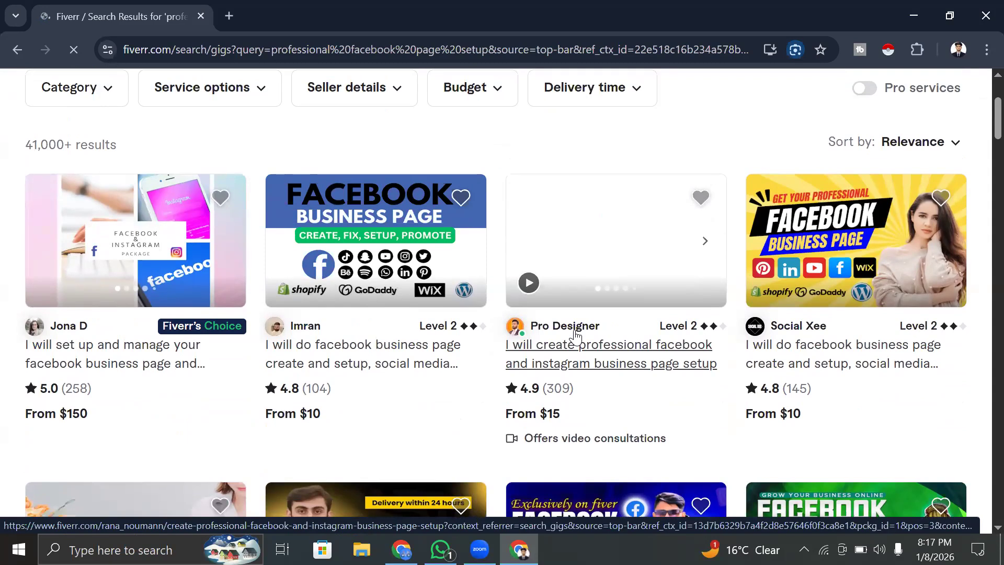
{"action": "scroll", "coordinate": [83, 416], "scroll_direction": "down", "scroll_amount": 1}
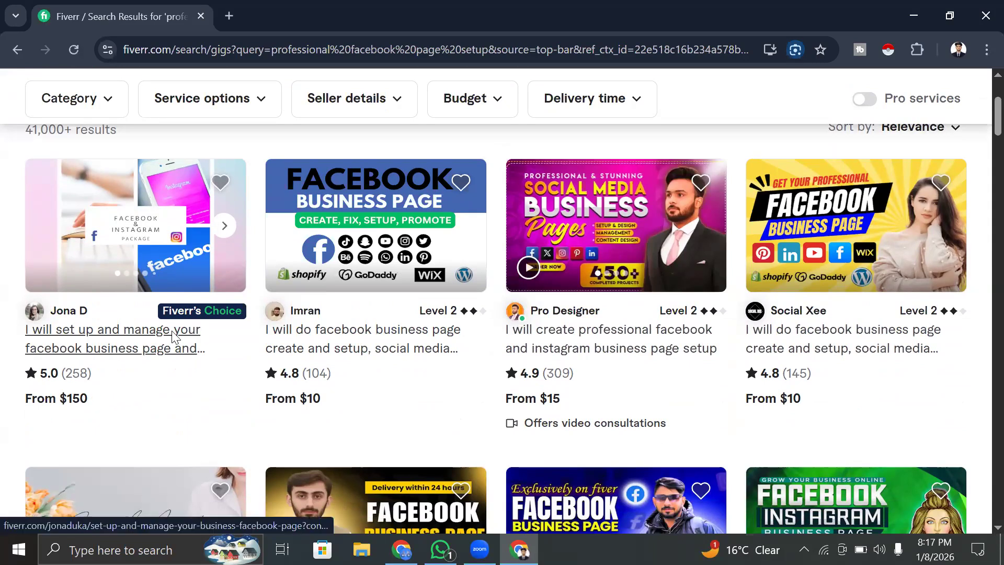
{"action": "scroll", "coordinate": [352, 267], "scroll_direction": "down", "scroll_amount": 1}
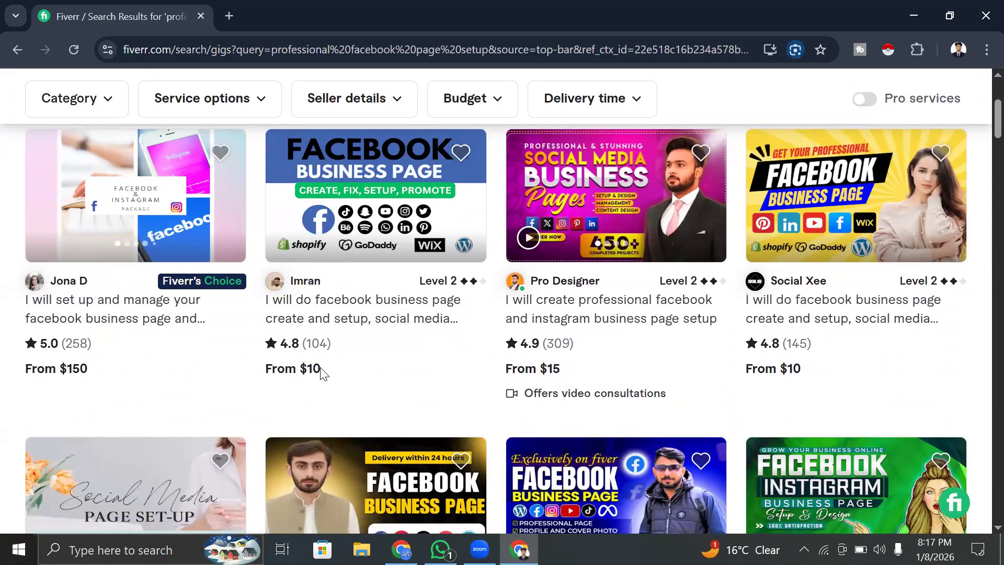
{"action": "scroll", "coordinate": [607, 354], "scroll_direction": "down", "scroll_amount": 1}
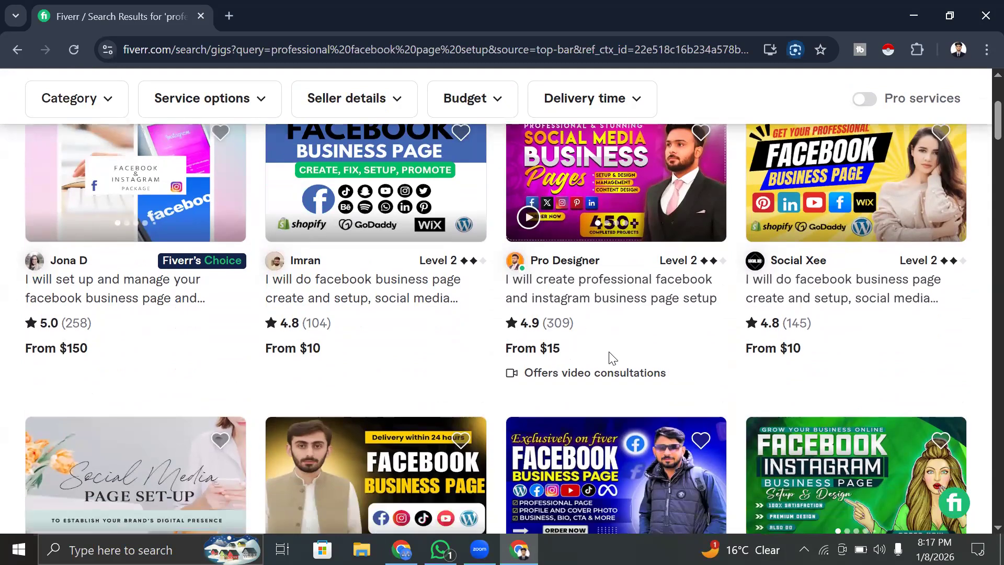
{"action": "scroll", "coordinate": [611, 357], "scroll_direction": "down", "scroll_amount": 1}
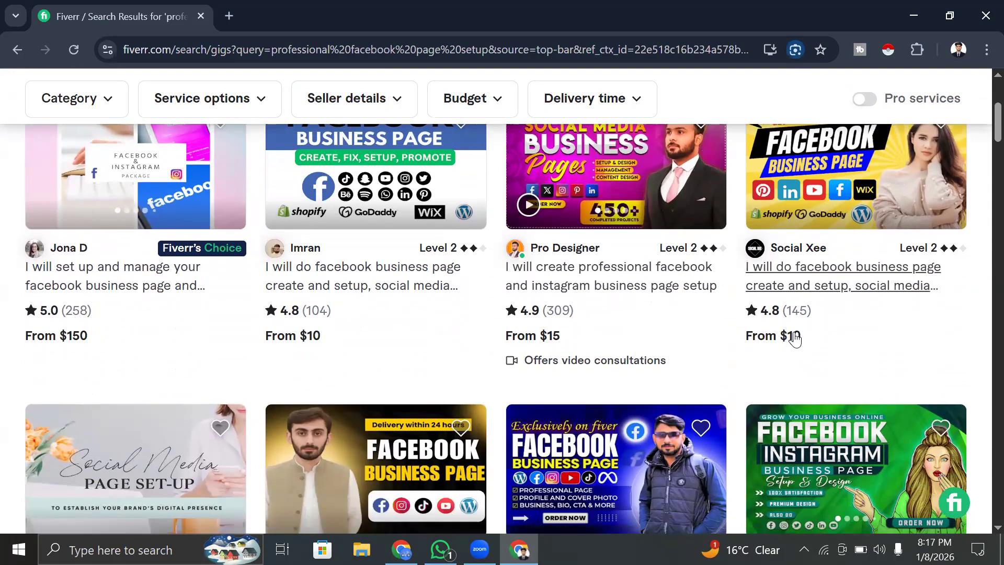
{"action": "scroll", "coordinate": [644, 307], "scroll_direction": "down", "scroll_amount": 4}
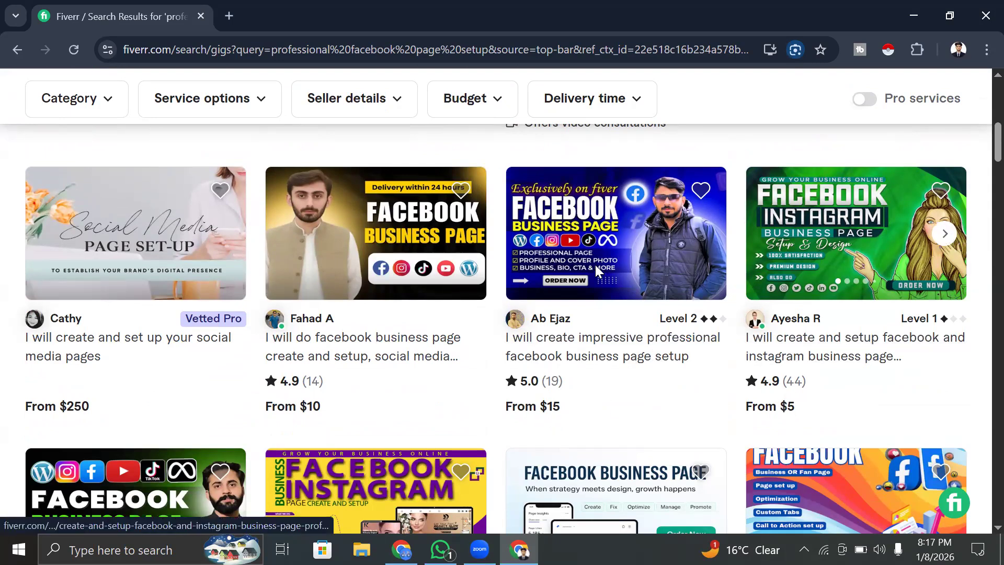
{"action": "scroll", "coordinate": [596, 266], "scroll_direction": "down", "scroll_amount": 5}
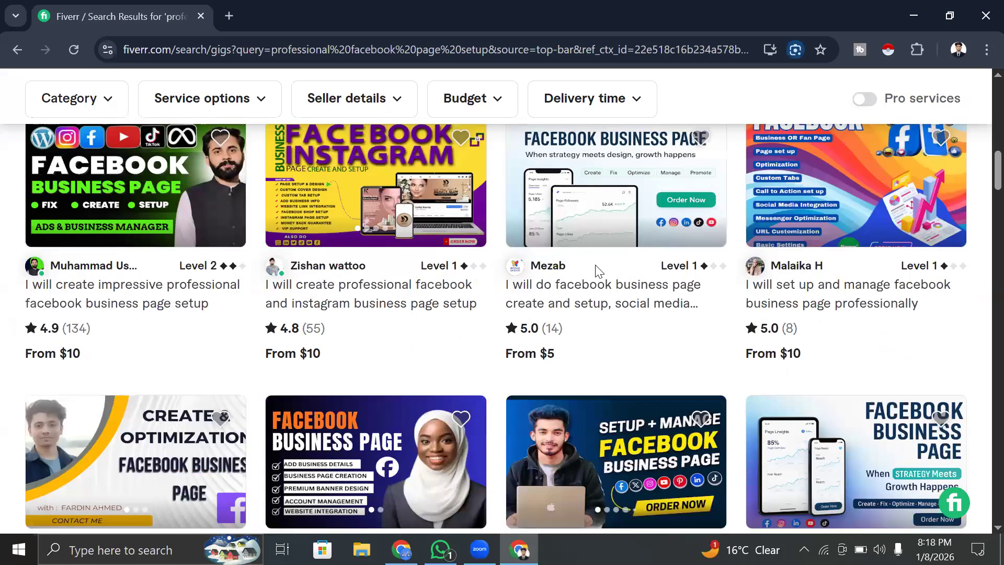
{"action": "scroll", "coordinate": [594, 268], "scroll_direction": "up", "scroll_amount": 6}
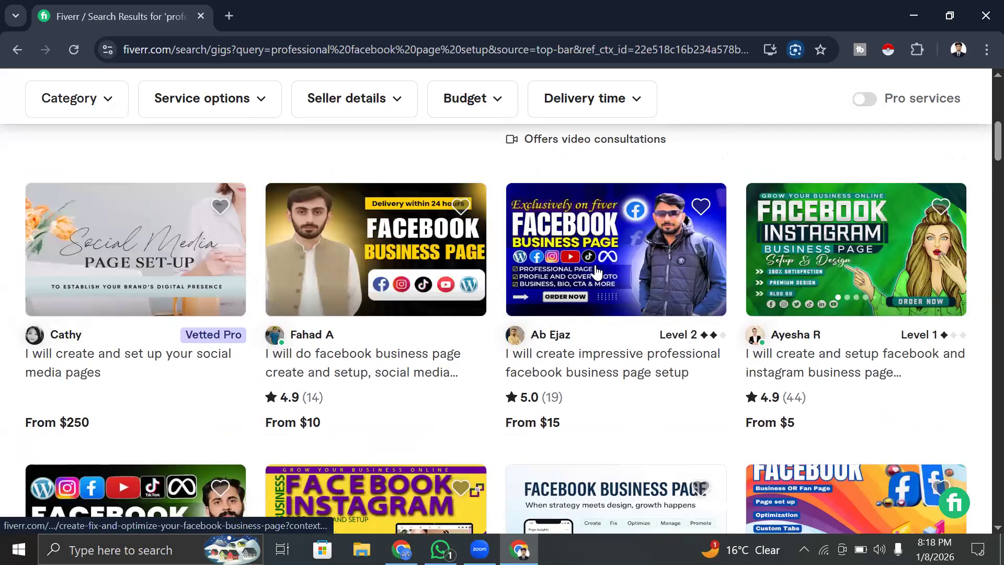
{"action": "scroll", "coordinate": [597, 271], "scroll_direction": "up", "scroll_amount": 1}
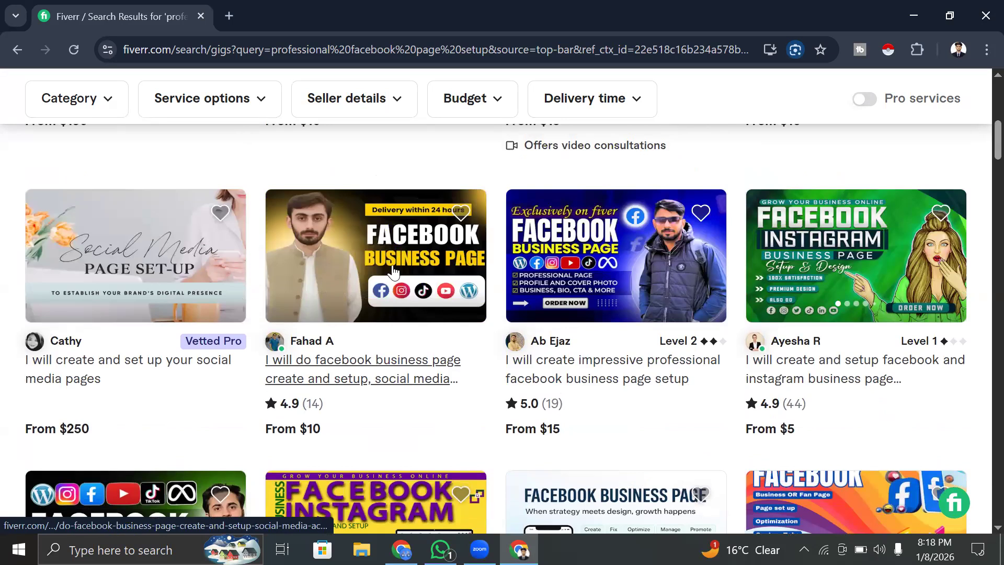
{"action": "scroll", "coordinate": [479, 326], "scroll_direction": "up", "scroll_amount": 8}
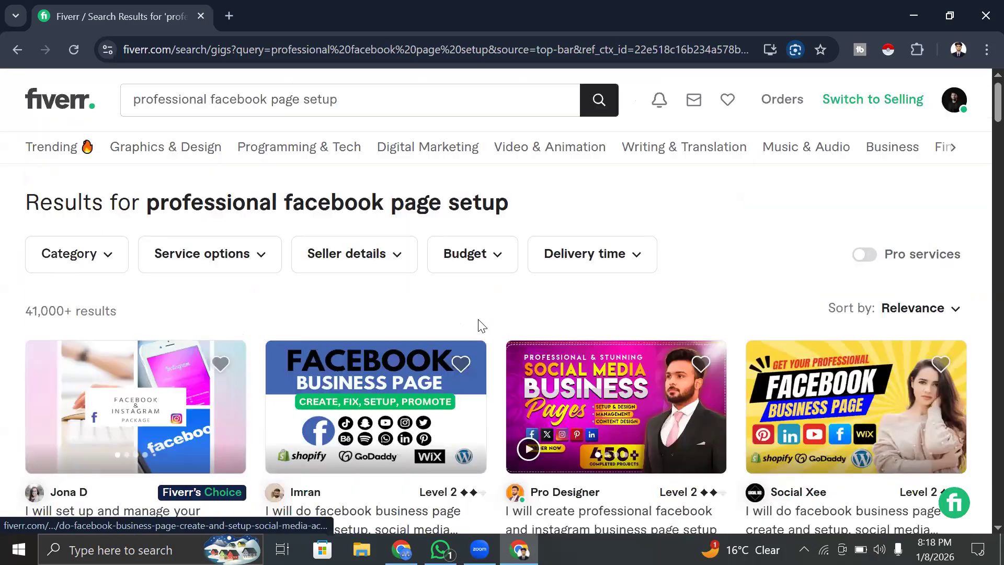
{"action": "scroll", "coordinate": [479, 327], "scroll_direction": "down", "scroll_amount": 7}
{"action": "scroll", "coordinate": [479, 327], "scroll_direction": "down", "scroll_amount": 7}
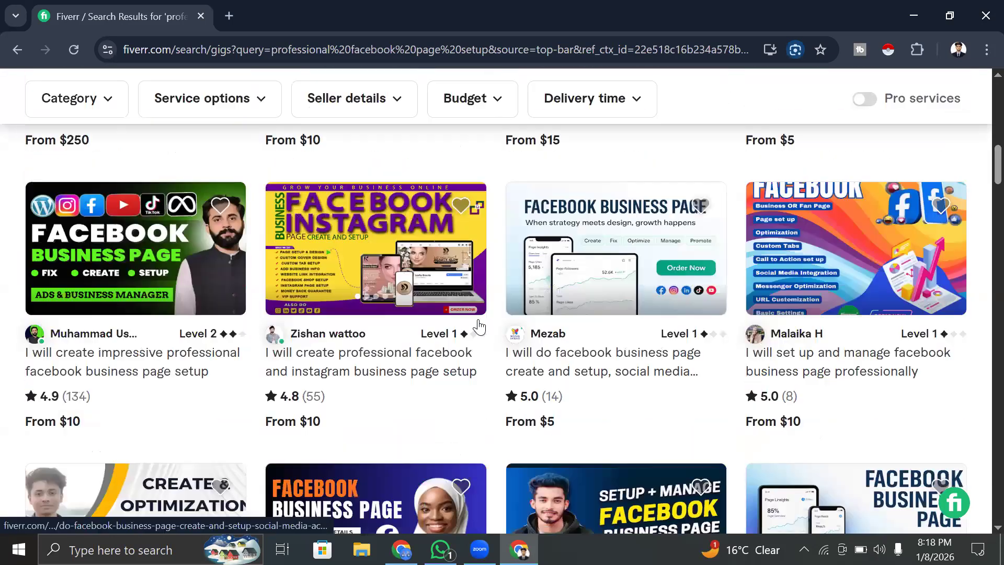
{"action": "scroll", "coordinate": [478, 326], "scroll_direction": "down", "scroll_amount": 3}
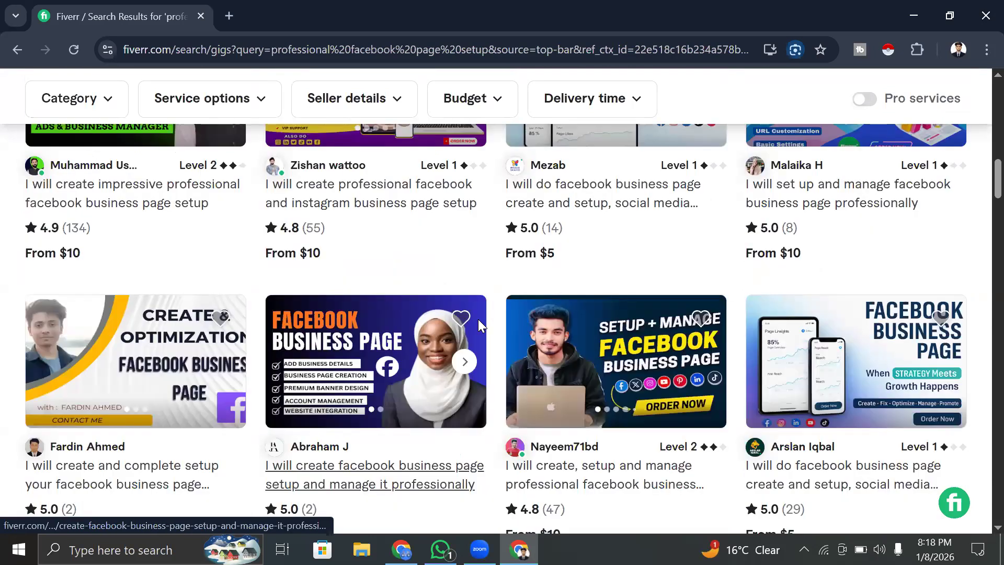
{"action": "scroll", "coordinate": [479, 325], "scroll_direction": "down", "scroll_amount": 6}
{"action": "scroll", "coordinate": [479, 327], "scroll_direction": "down", "scroll_amount": 1}
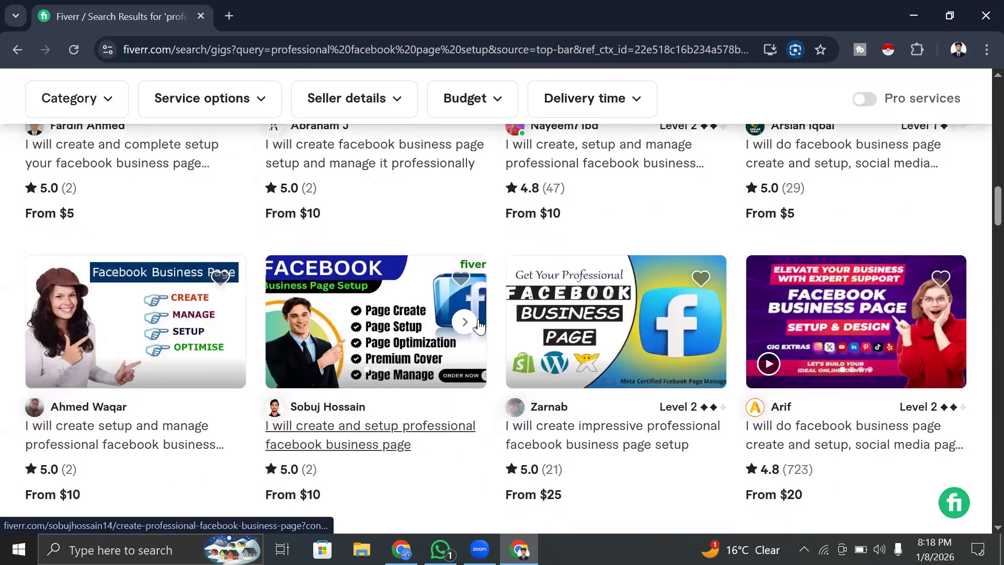
{"action": "scroll", "coordinate": [478, 326], "scroll_direction": "up", "scroll_amount": 12}
{"action": "scroll", "coordinate": [478, 327], "scroll_direction": "up", "scroll_amount": 1}
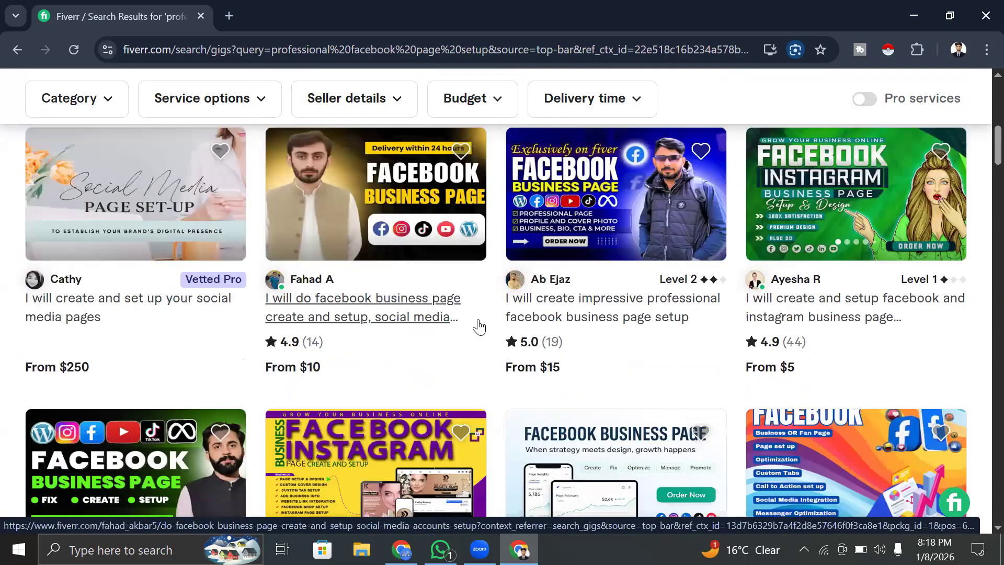
{"action": "scroll", "coordinate": [479, 326], "scroll_direction": "down", "scroll_amount": 10}
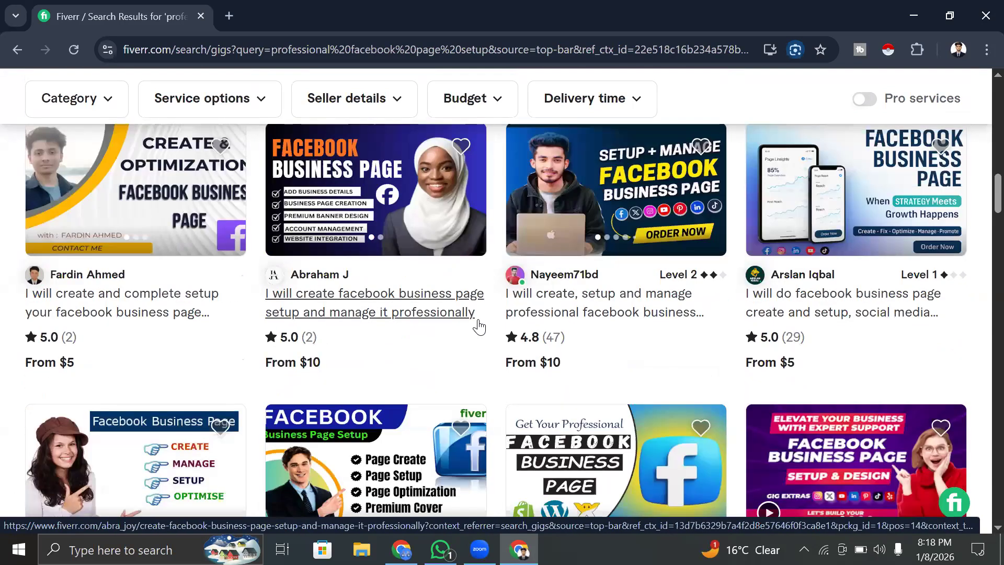
{"action": "scroll", "coordinate": [480, 327], "scroll_direction": "down", "scroll_amount": 6}
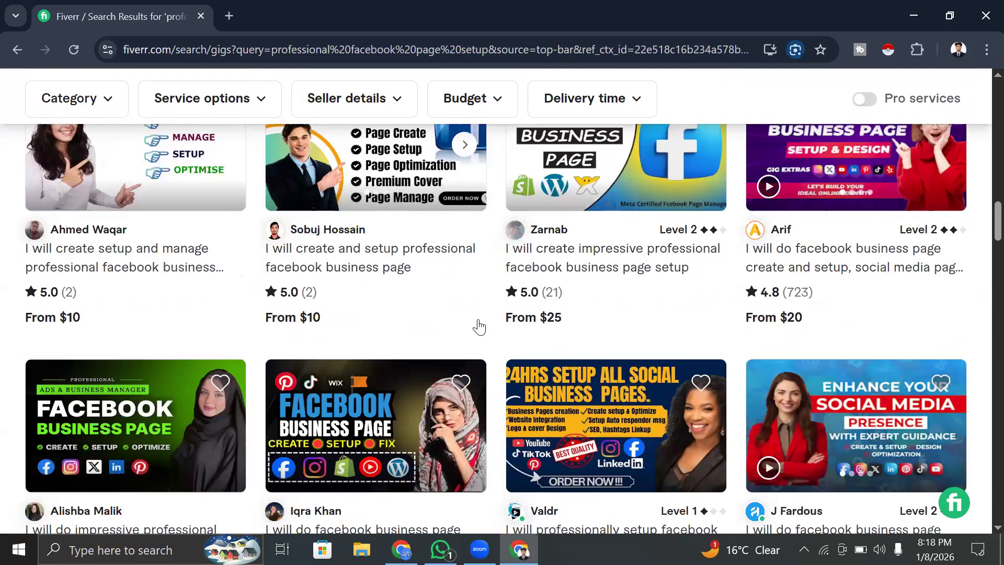
{"action": "scroll", "coordinate": [478, 326], "scroll_direction": "down", "scroll_amount": 7}
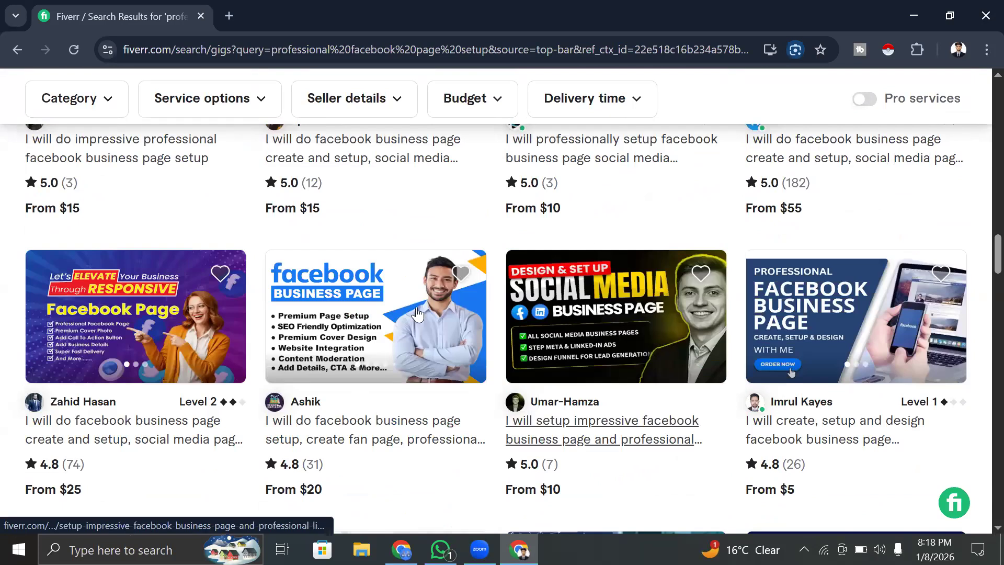
{"action": "scroll", "coordinate": [376, 332], "scroll_direction": "down", "scroll_amount": 2}
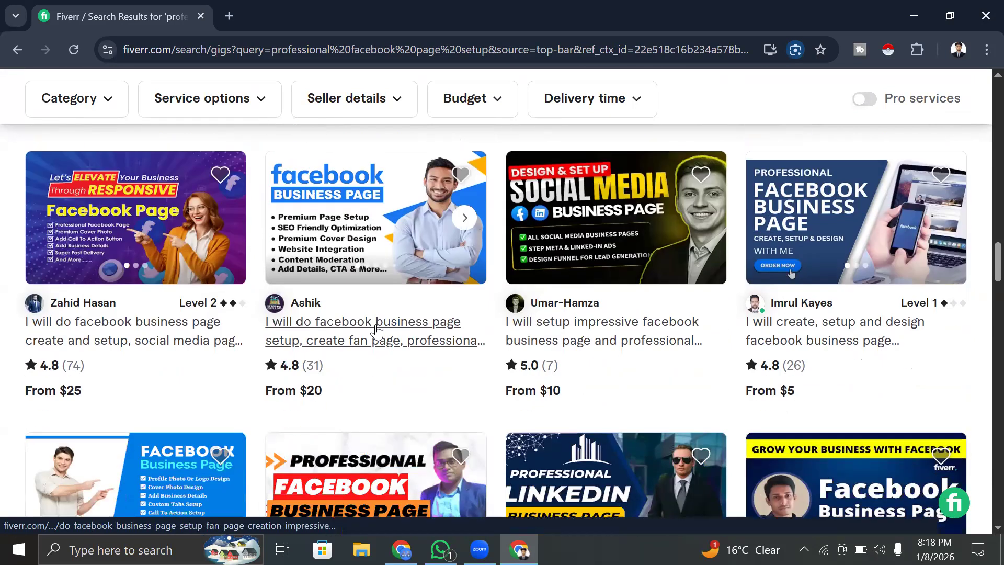
{"action": "scroll", "coordinate": [377, 331], "scroll_direction": "up", "scroll_amount": 8}
{"action": "scroll", "coordinate": [377, 331], "scroll_direction": "up", "scroll_amount": 8}
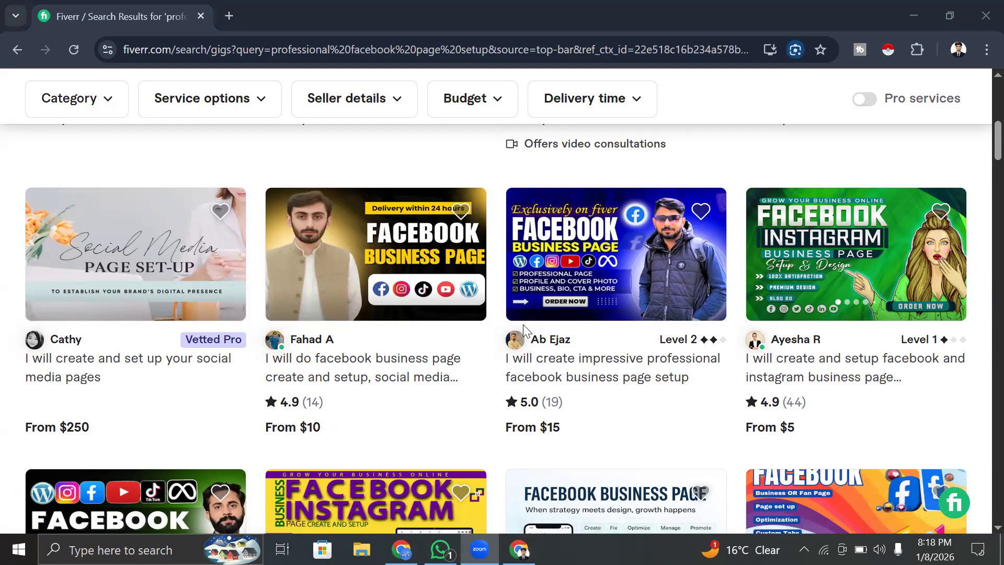
{"action": "scroll", "coordinate": [523, 324], "scroll_direction": "down", "scroll_amount": 3}
{"action": "scroll", "coordinate": [523, 324], "scroll_direction": "up", "scroll_amount": 10}
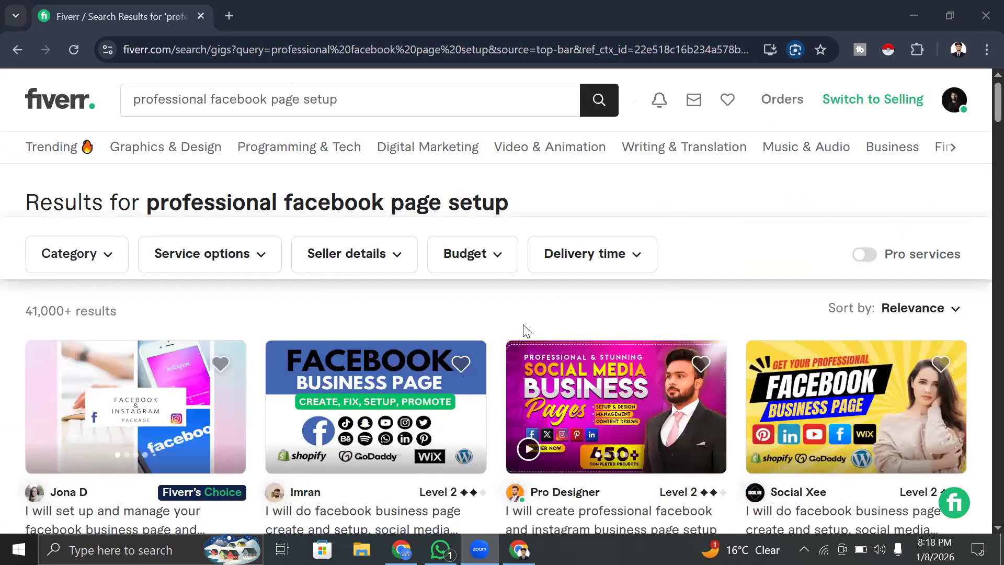
{"action": "scroll", "coordinate": [523, 324], "scroll_direction": "down", "scroll_amount": 3}
{"action": "scroll", "coordinate": [538, 397], "scroll_direction": "down", "scroll_amount": 4}
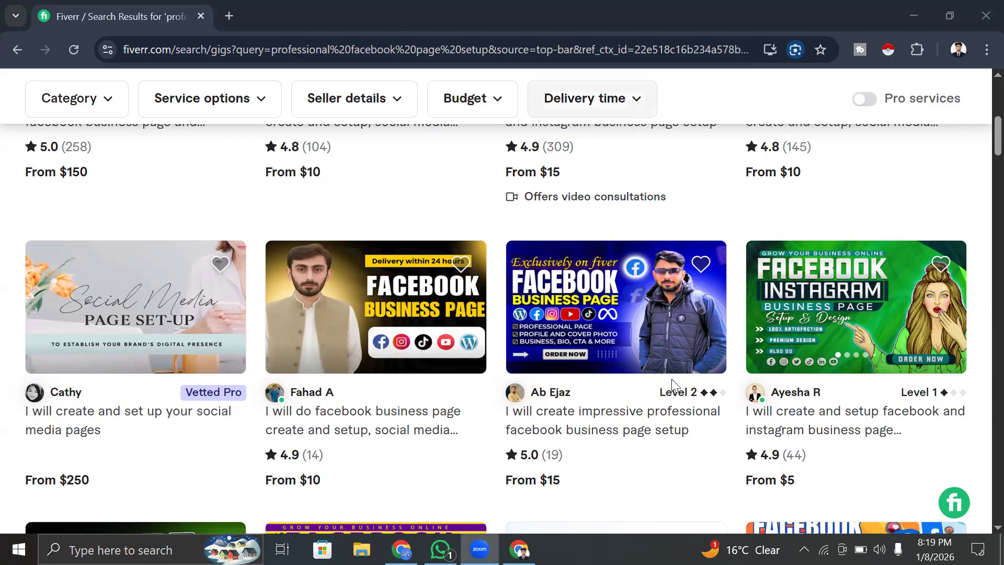
Step: Stop sharing the browser screen
{"action": "left_click", "coordinate": [622, 504]}
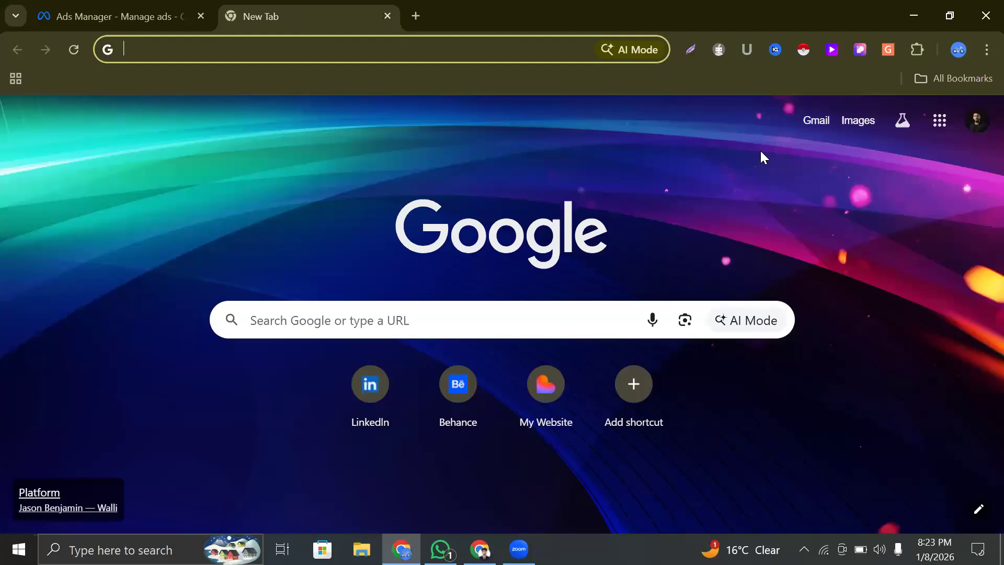
Step: Restore down the New Tab window, close the Fiverr Chrome window, and bring up the desktop options
{"action": "left_click", "coordinate": [939, 4]}
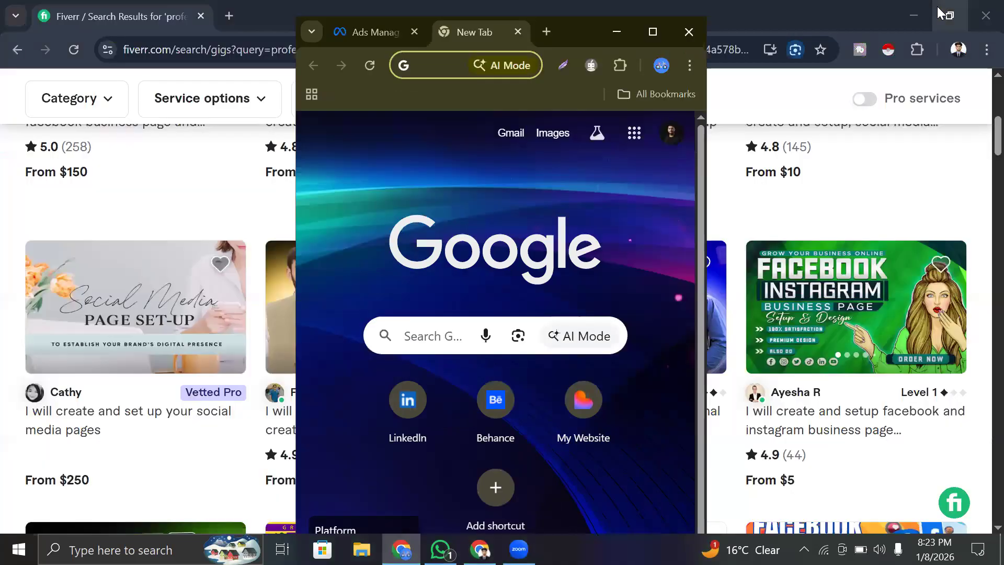
{"action": "left_click", "coordinate": [982, 10]}
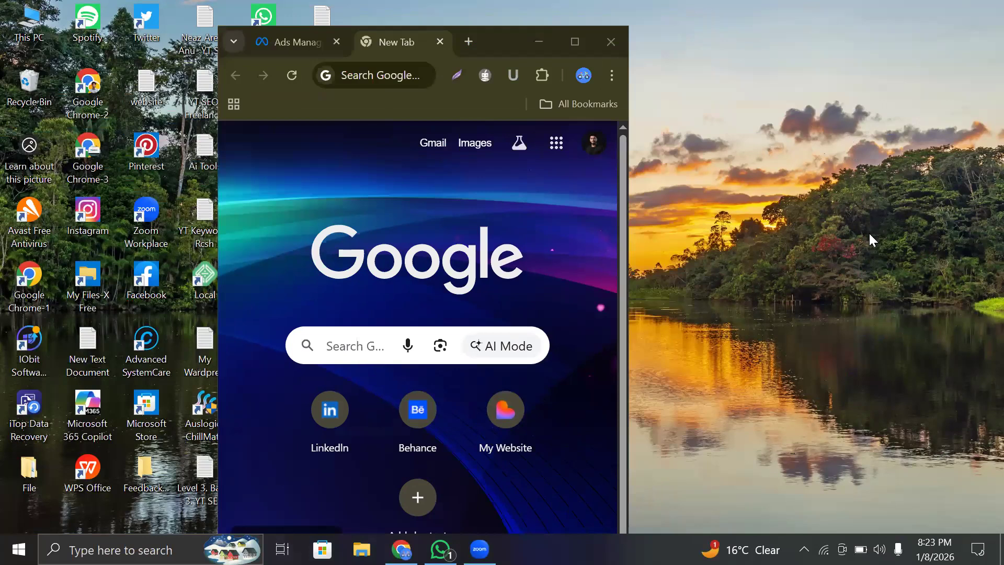
{"action": "right_click", "coordinate": [807, 116]}
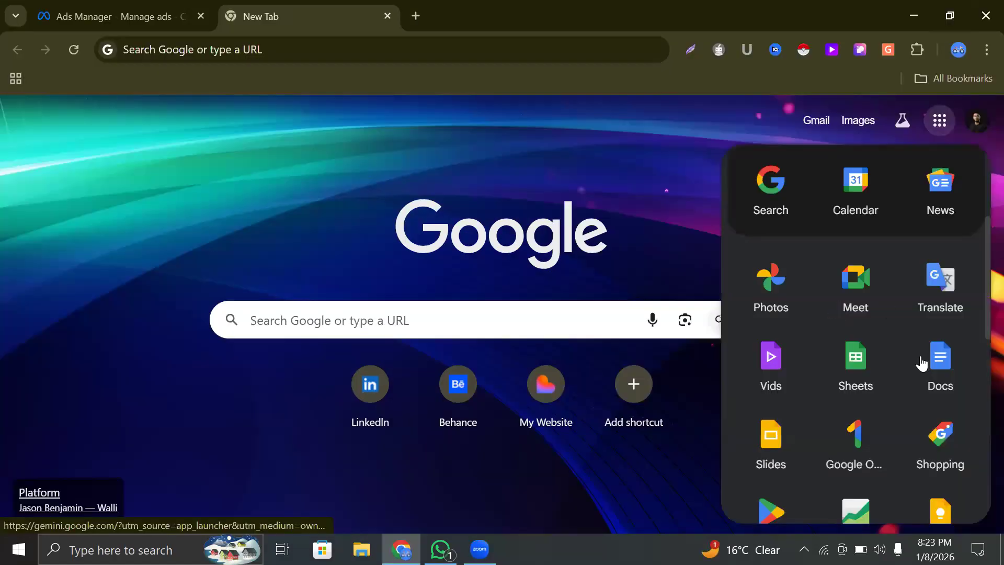
Step: Create a blank Google Docs document listing Name, Logo, Cover and Bio on separate lines
{"action": "left_click", "coordinate": [922, 362]}
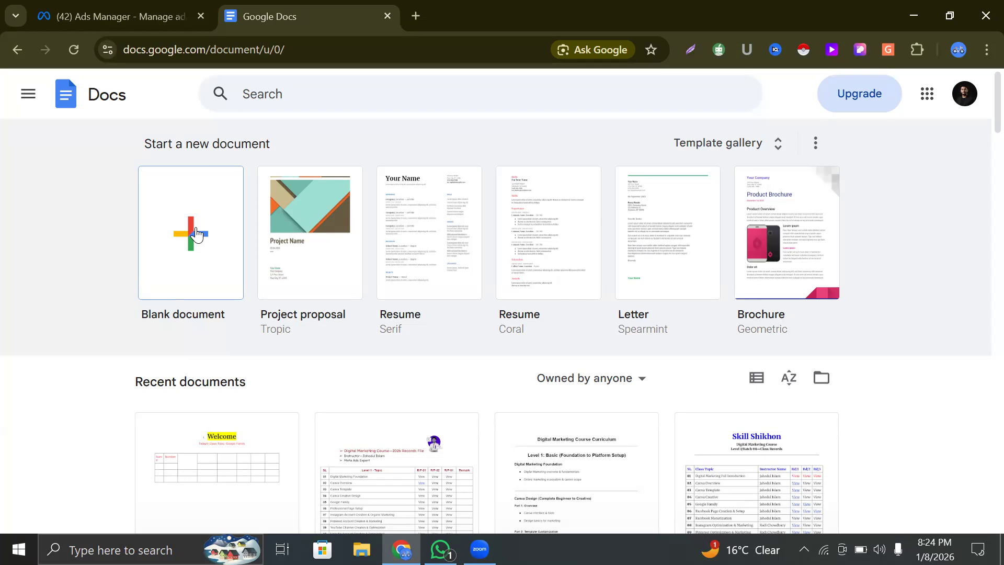
{"action": "left_click", "coordinate": [196, 234]}
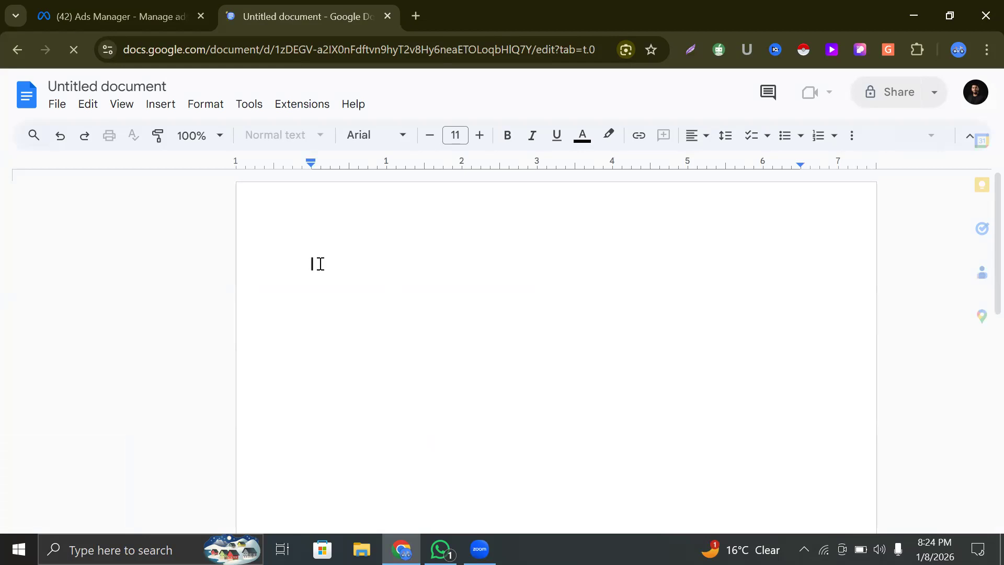
{"action": "type", "text": "N"}
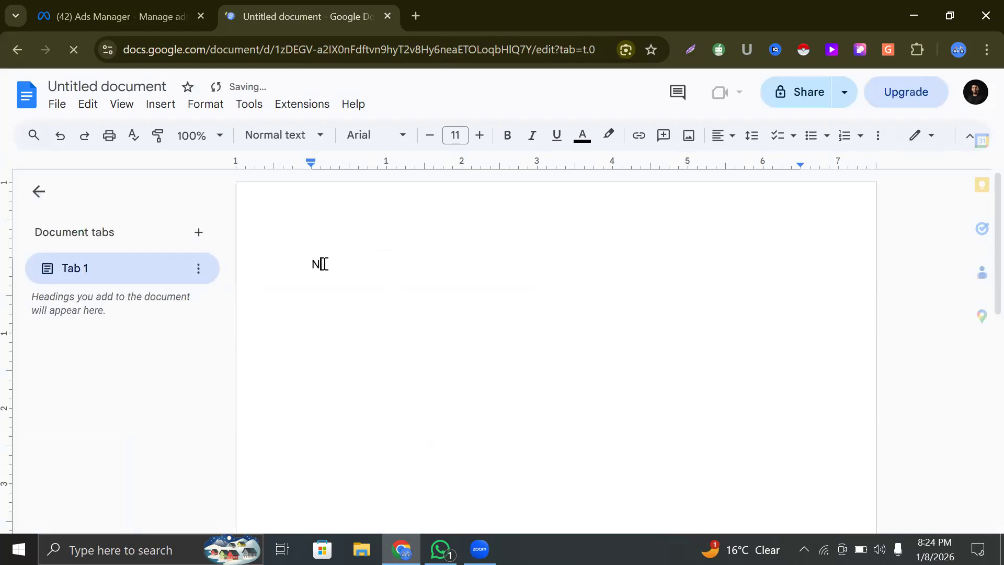
{"action": "type", "text": "ame"}
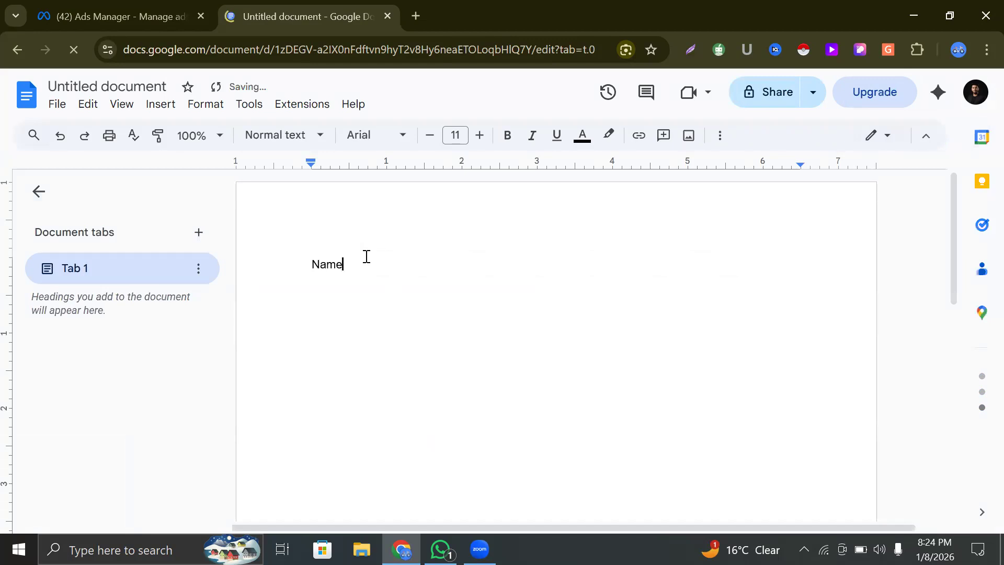
{"action": "key", "text": "Return"}
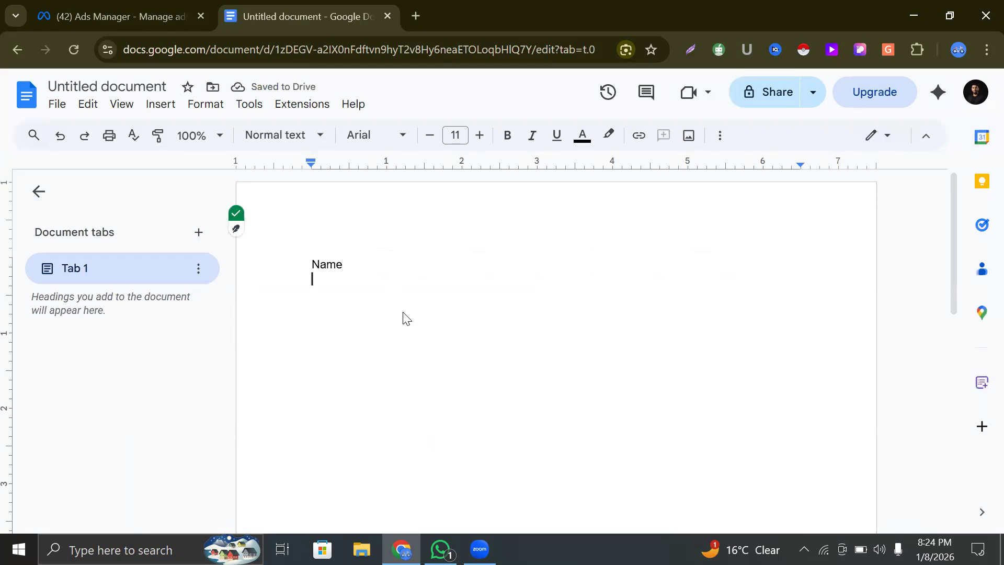
{"action": "type", "text": "Logo"}
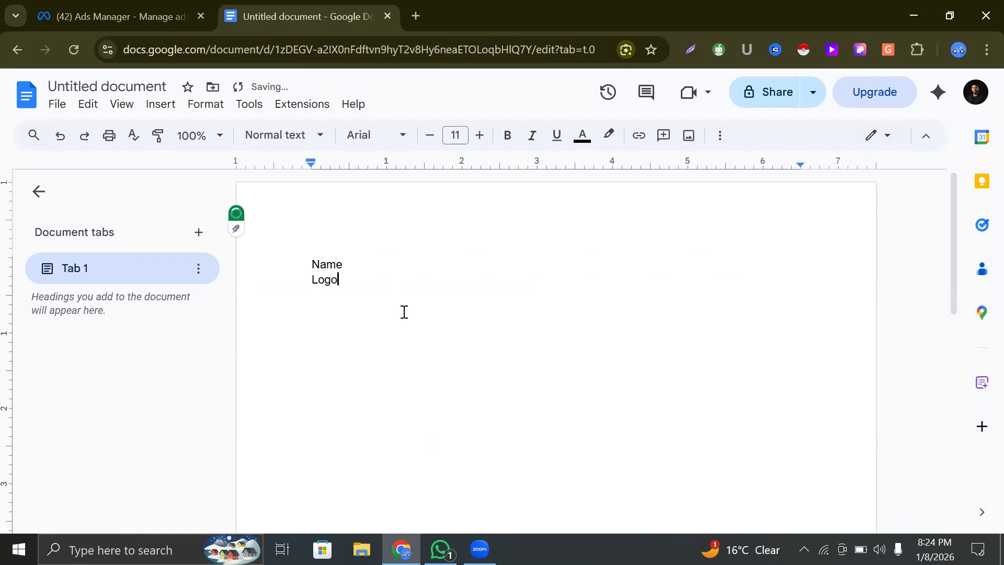
{"action": "key", "text": "Return"}
{"action": "type", "text": "Cover"}
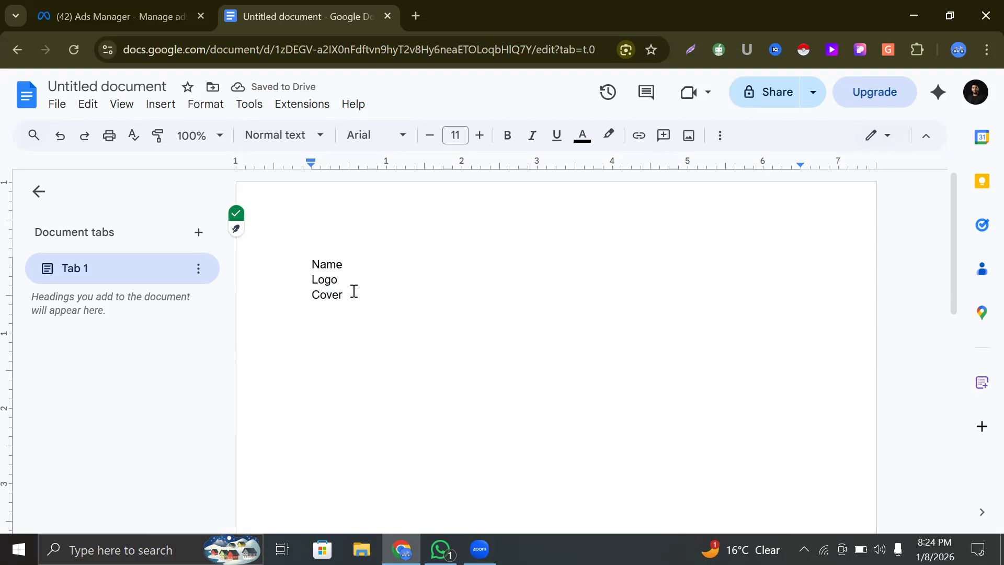
{"action": "key", "text": "Return"}
{"action": "type", "text": "Bio"}
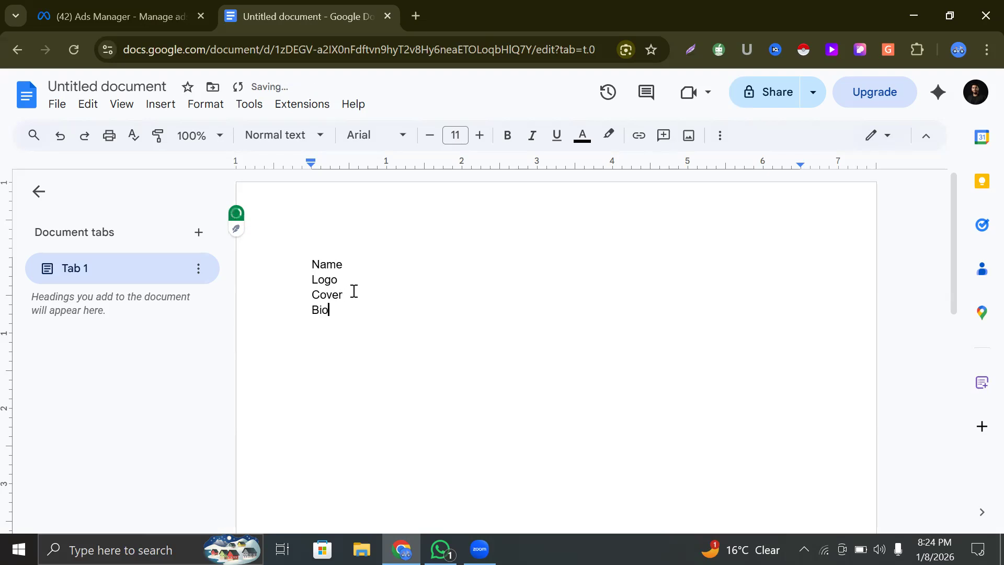
{"action": "key", "text": "Return"}
Step: Add the lines Action Button, fixing the 'Buton' typo, and URL
{"action": "type", "text": "Ad"}
{"action": "type", "text": "tion But"}
{"action": "type", "text": "ton"}
{"action": "left_click", "coordinate": [364, 325]}
{"action": "type", "text": "t"}
{"action": "left_click", "coordinate": [380, 328]}
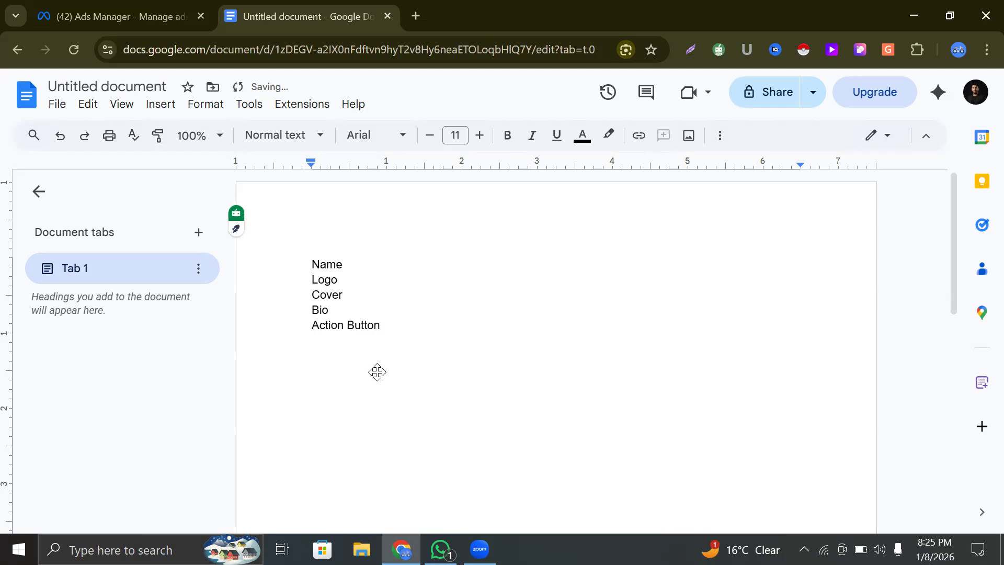
{"action": "key", "text": "Return"}
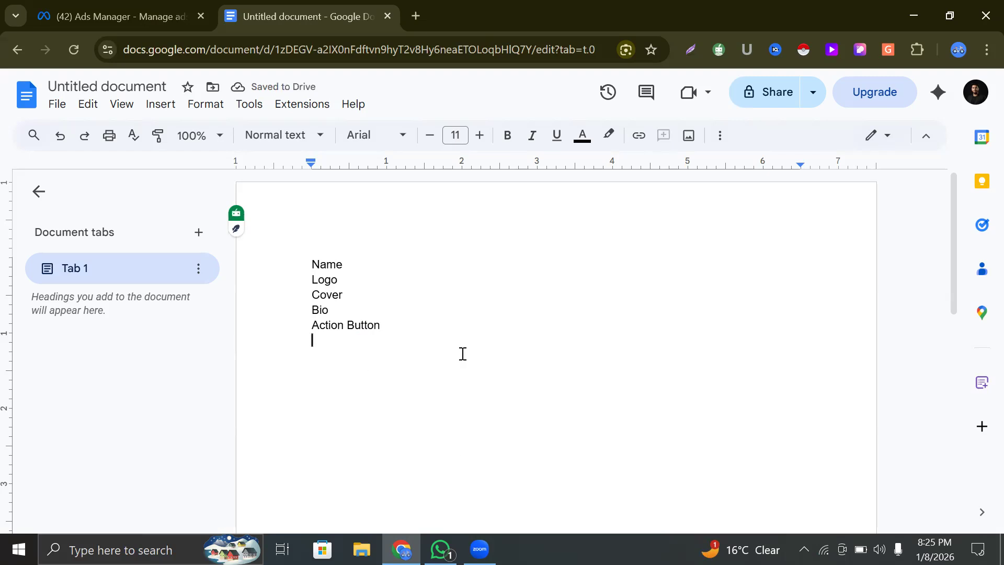
{"action": "type", "text": "URL"}
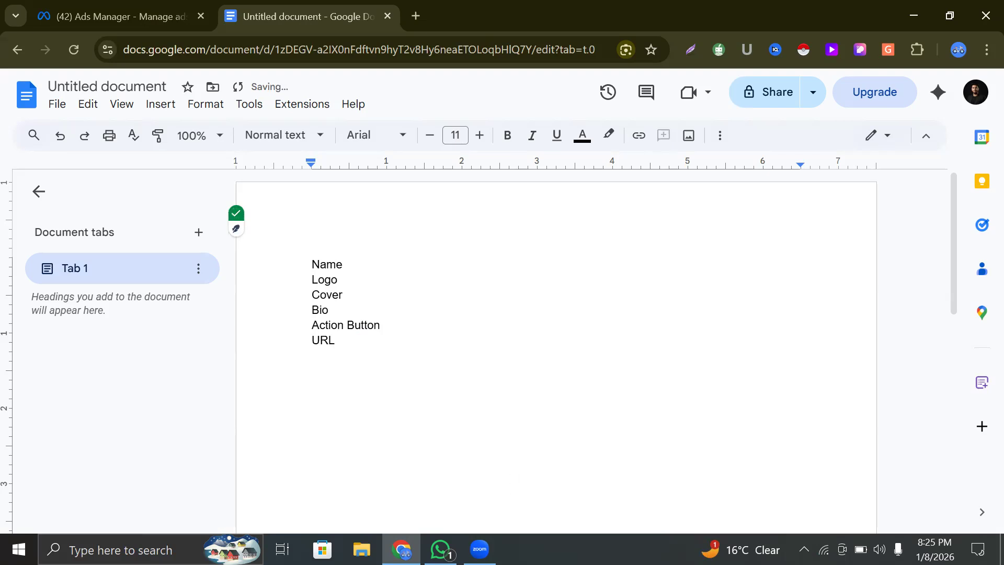
{"action": "key", "text": "Return"}
Step: Append Inbox and Comment Box below URL to complete the list
{"action": "left_click", "coordinate": [312, 266]}
{"action": "left_click", "coordinate": [355, 335], "text": "shift"}
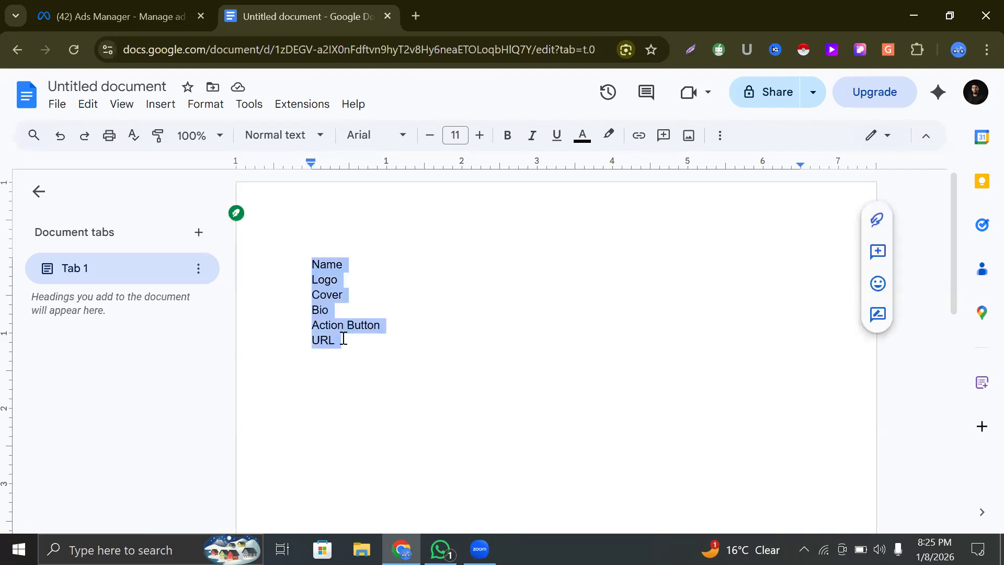
{"action": "left_click", "coordinate": [343, 338]}
{"action": "key", "text": "Return"}
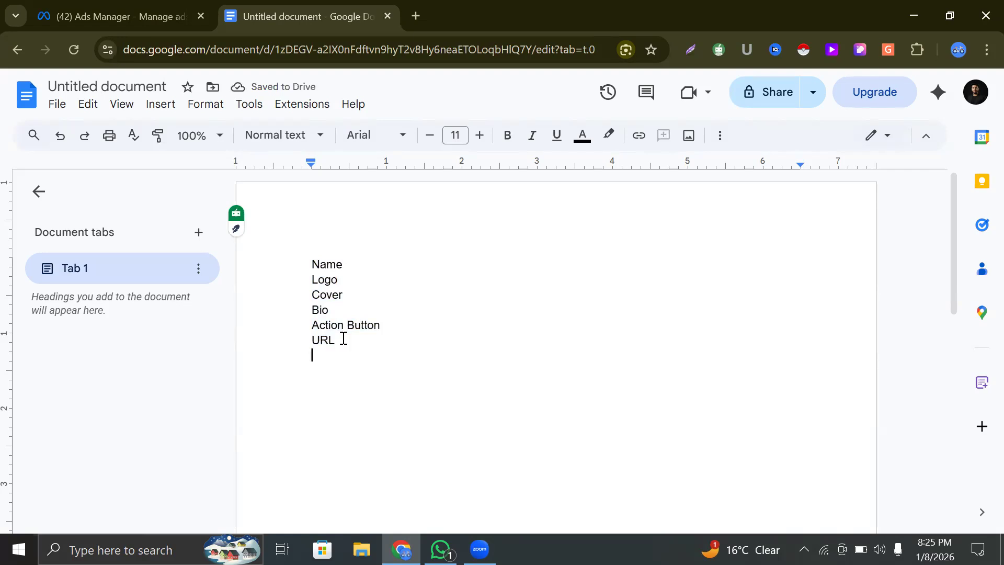
{"action": "type", "text": "Inbox"}
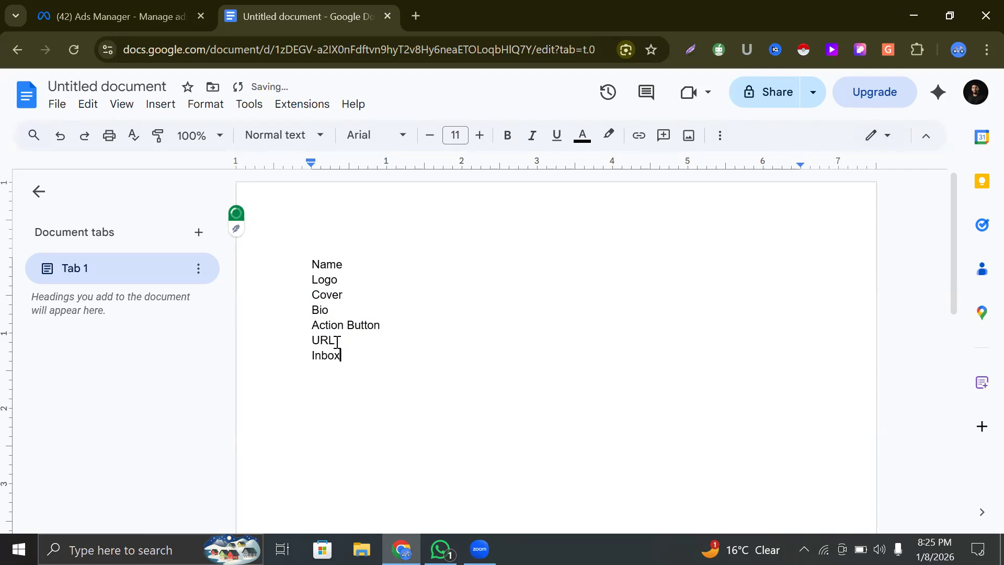
{"action": "key", "text": "Return"}
{"action": "type", "text": "Comment Box"}
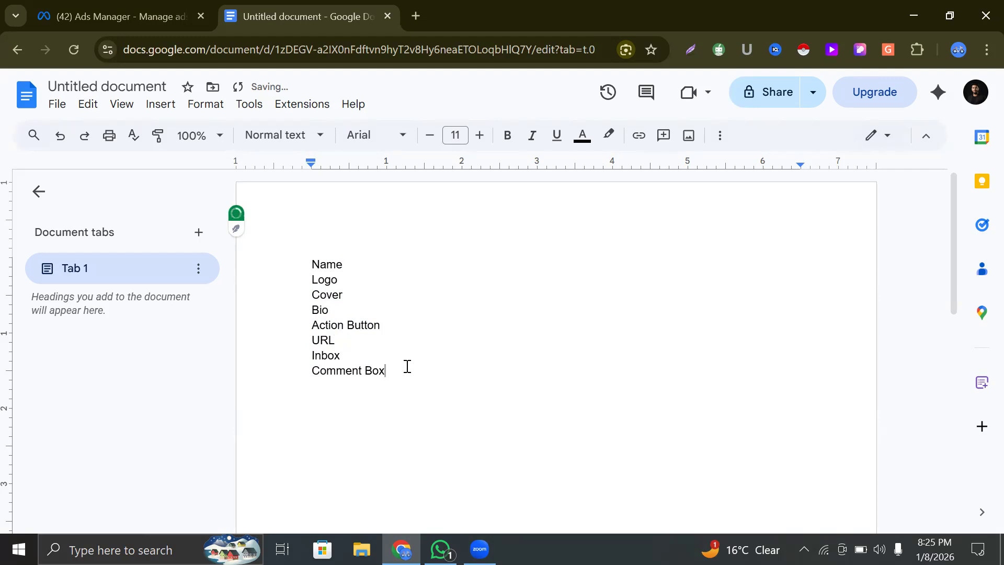
Step: Select the word Name at the top of the list
{"action": "double_click", "coordinate": [328, 265]}
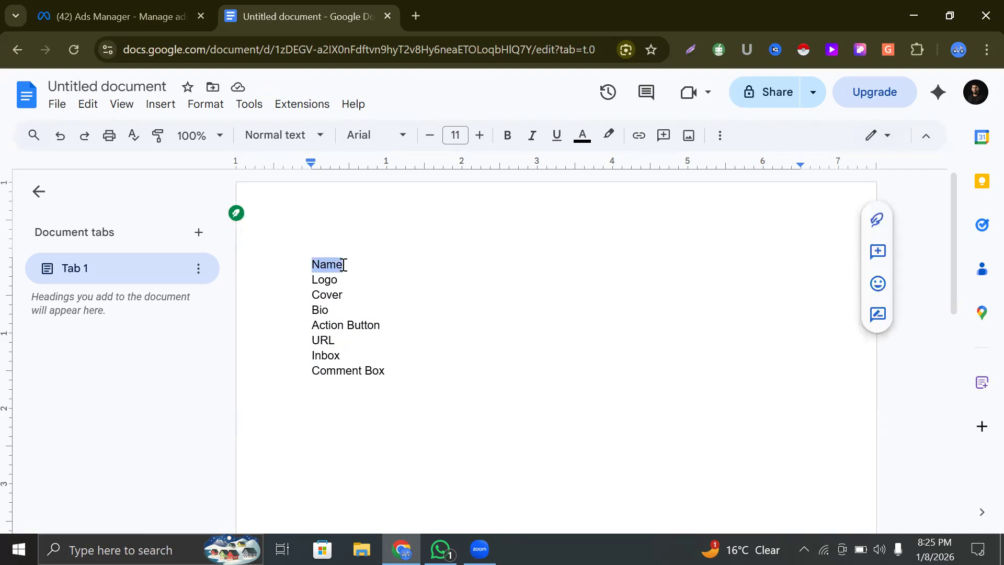
{"action": "left_click", "coordinate": [344, 264]}
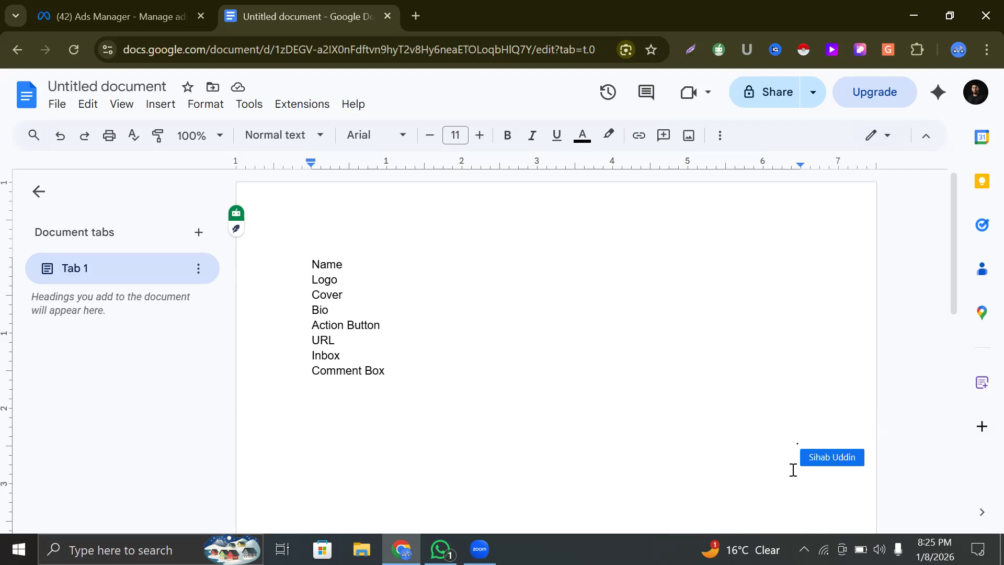
{"action": "double_click", "coordinate": [334, 263]}
{"action": "left_click", "coordinate": [345, 263]}
{"action": "left_click", "coordinate": [314, 263], "text": "shift"}
{"action": "key", "text": "shift+Left"}
{"action": "left_click", "coordinate": [314, 263]}
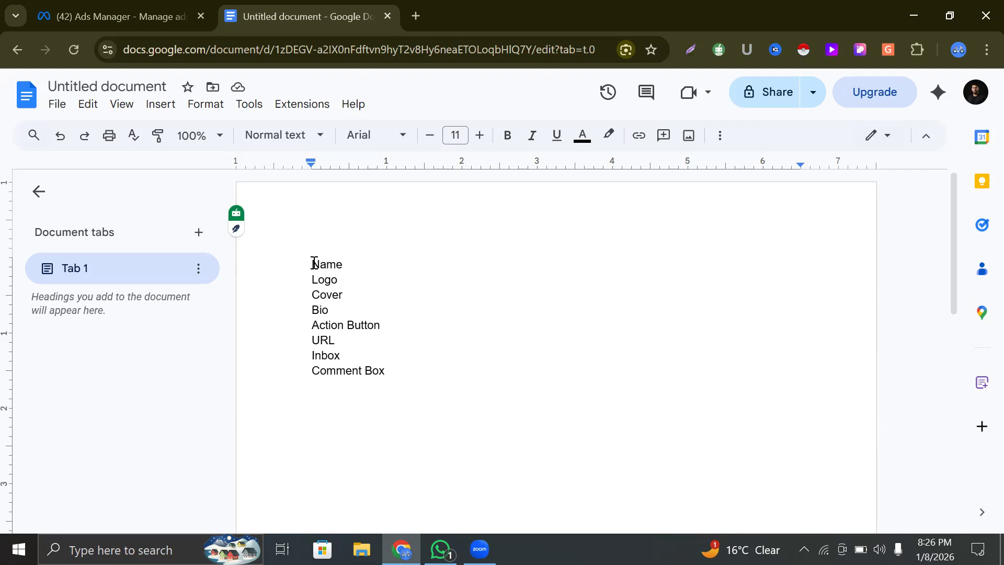
{"action": "left_click", "coordinate": [346, 263]}
{"action": "double_click", "coordinate": [327, 263]}
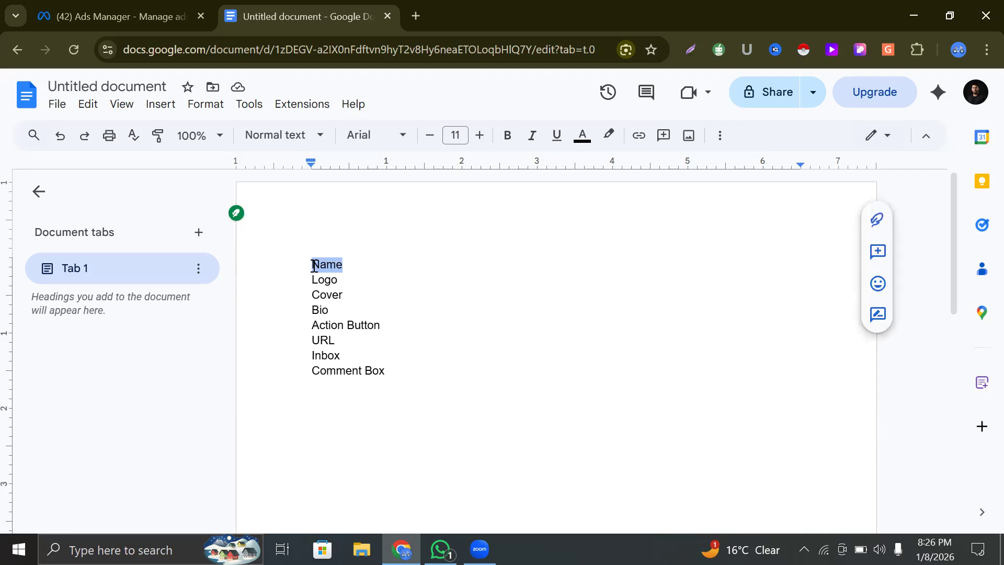
{"action": "left_click", "coordinate": [314, 265]}
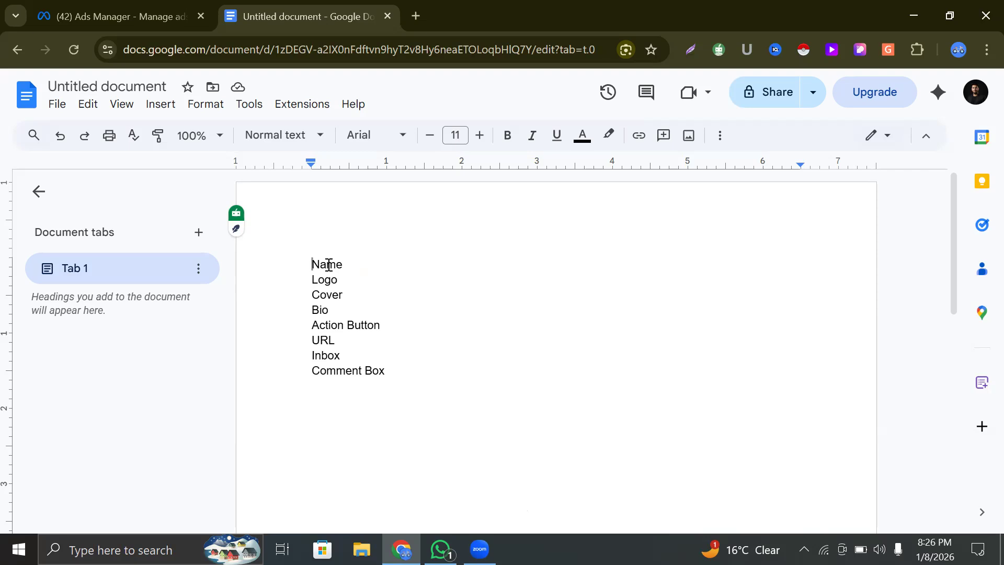
Step: Copy the word Name and start a new line below Comment Box
{"action": "double_click", "coordinate": [303, 268]}
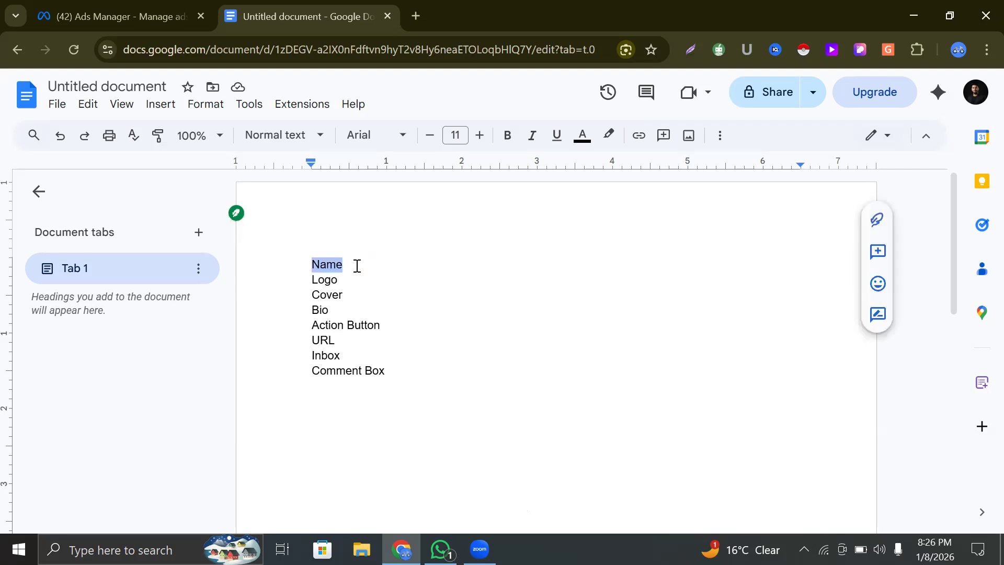
{"action": "left_click", "coordinate": [357, 266]}
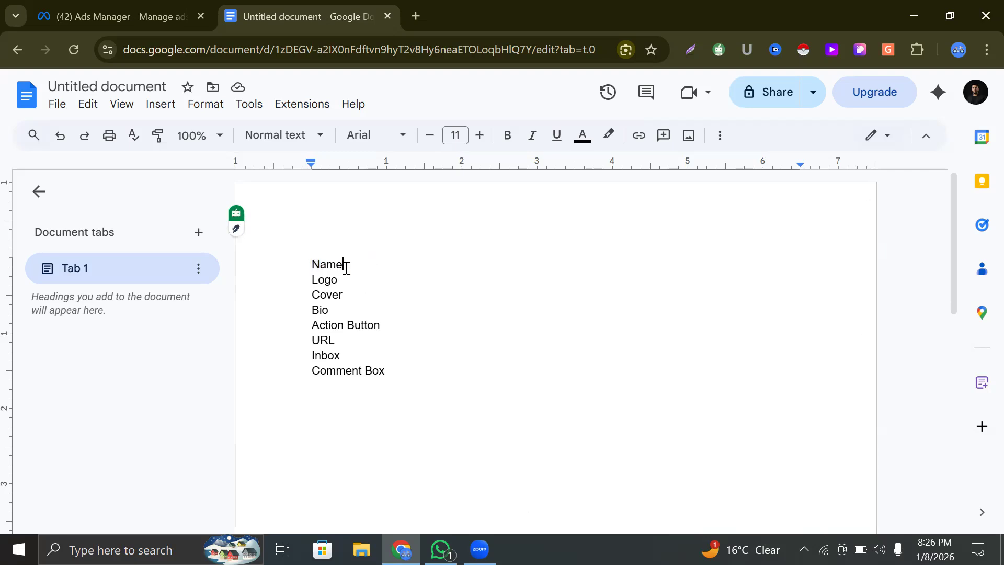
{"action": "double_click", "coordinate": [303, 267]}
{"action": "right_click", "coordinate": [317, 264]}
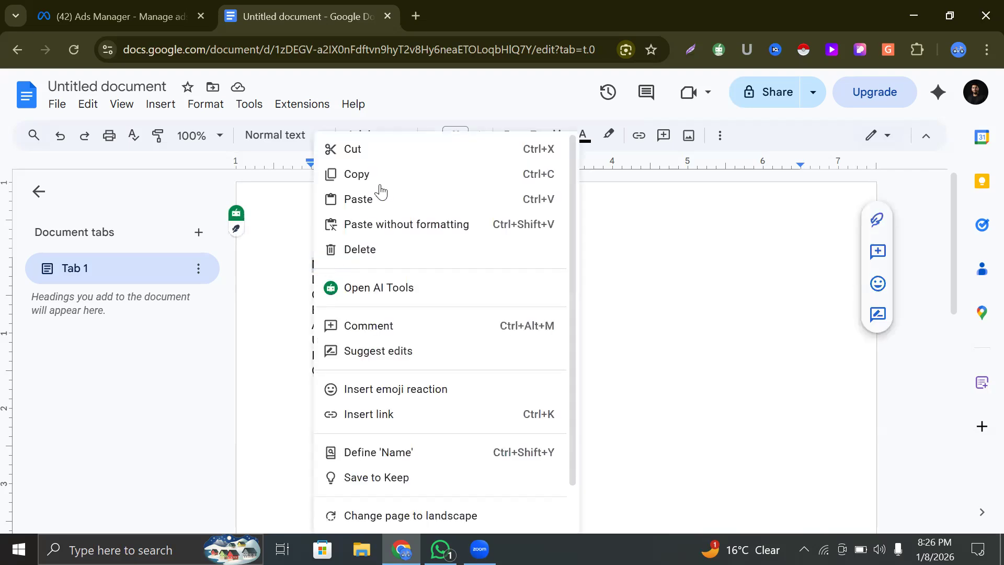
{"action": "key", "text": "Escape"}
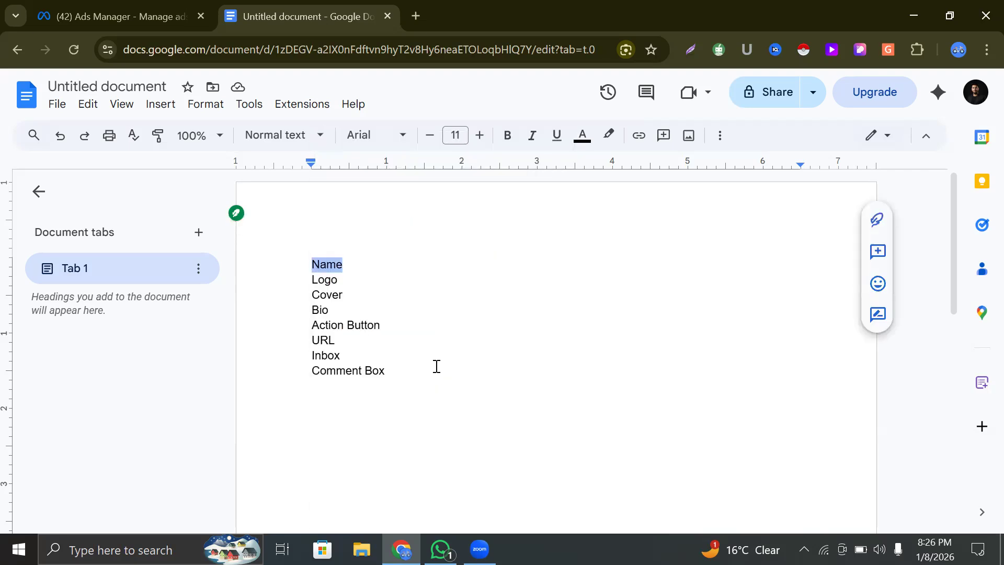
{"action": "left_click", "coordinate": [437, 366]}
{"action": "key", "text": "Return"}
{"action": "key", "text": "Return"}
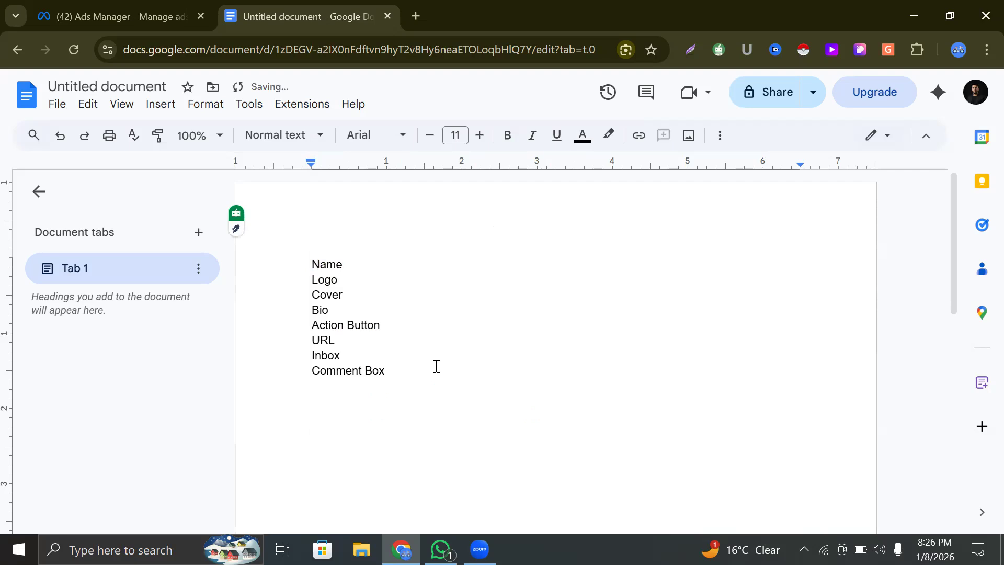
Step: Paste Name and type '- Short, Easy,' after it, deleting the stray R
{"action": "key", "text": "ctrl+v"}
{"action": "type", "text": "- Short"}
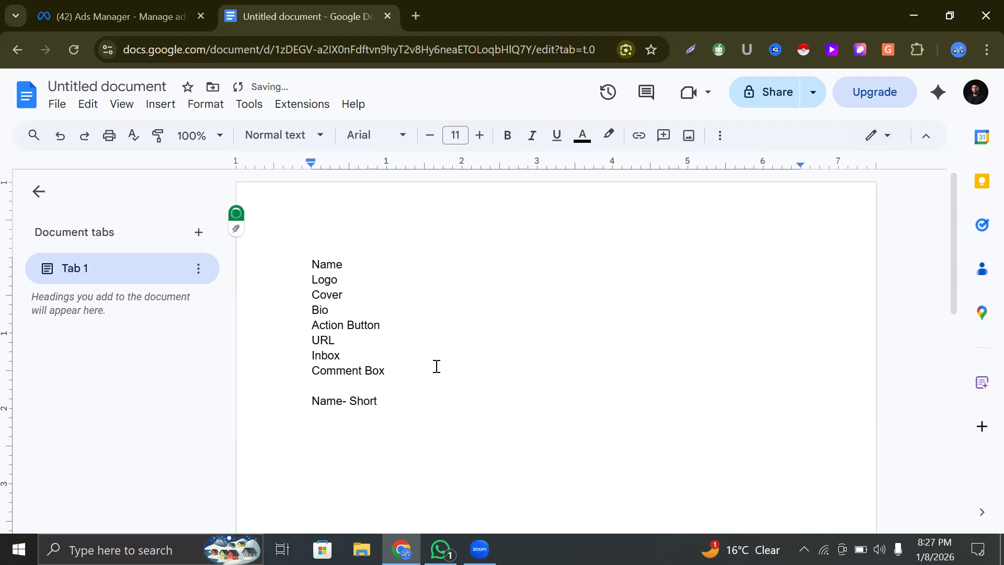
{"action": "type", "text": ", Easy, R"}
{"action": "key", "text": "alt+e"}
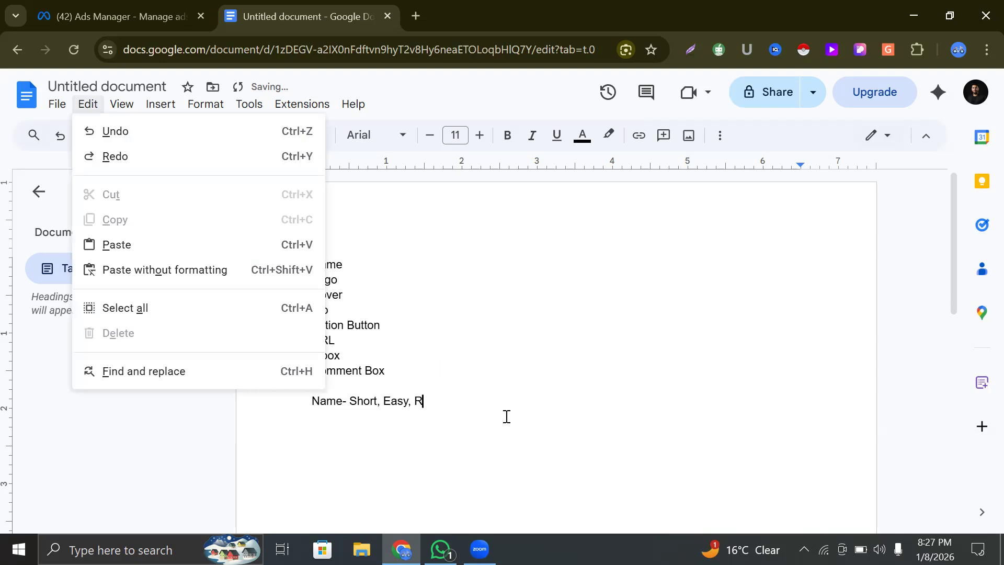
{"action": "key", "text": "Escape"}
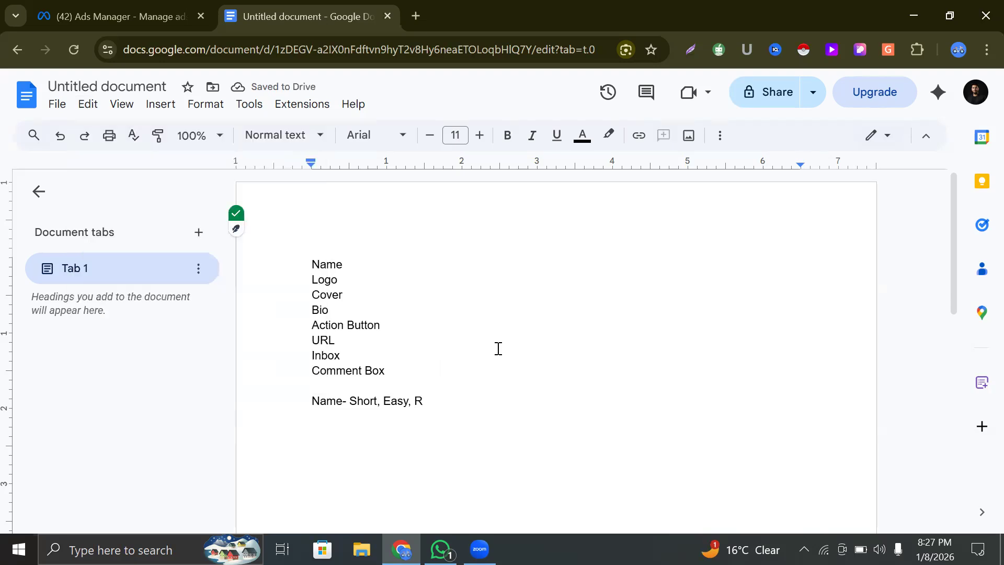
{"action": "key", "text": "BackSpace"}
Step: Select the 'Short, Easy' words on the note line, then refocus the browser window
{"action": "left_click_drag", "start_coordinate": [415, 405], "coordinate": [350, 401]}
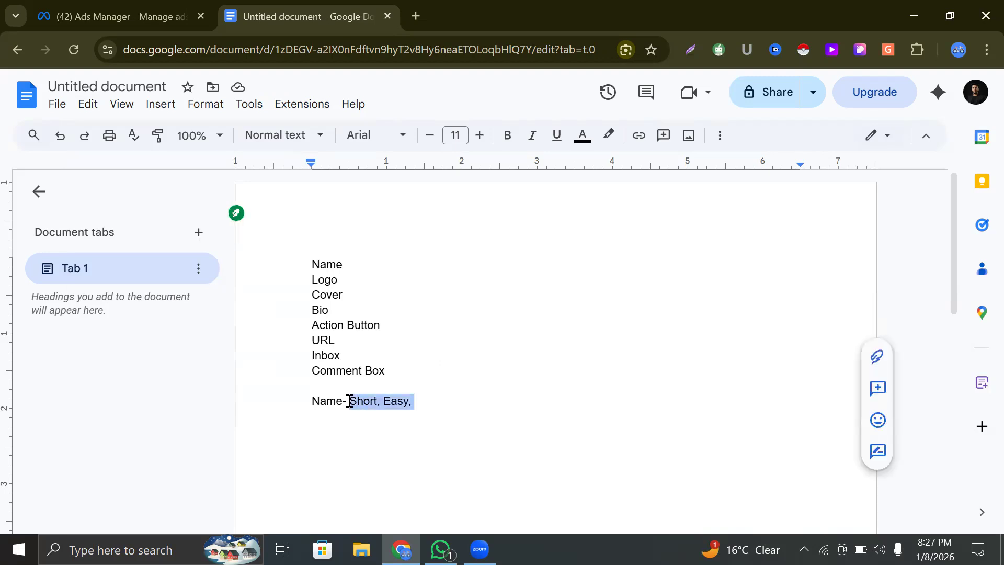
{"action": "left_click", "coordinate": [350, 402]}
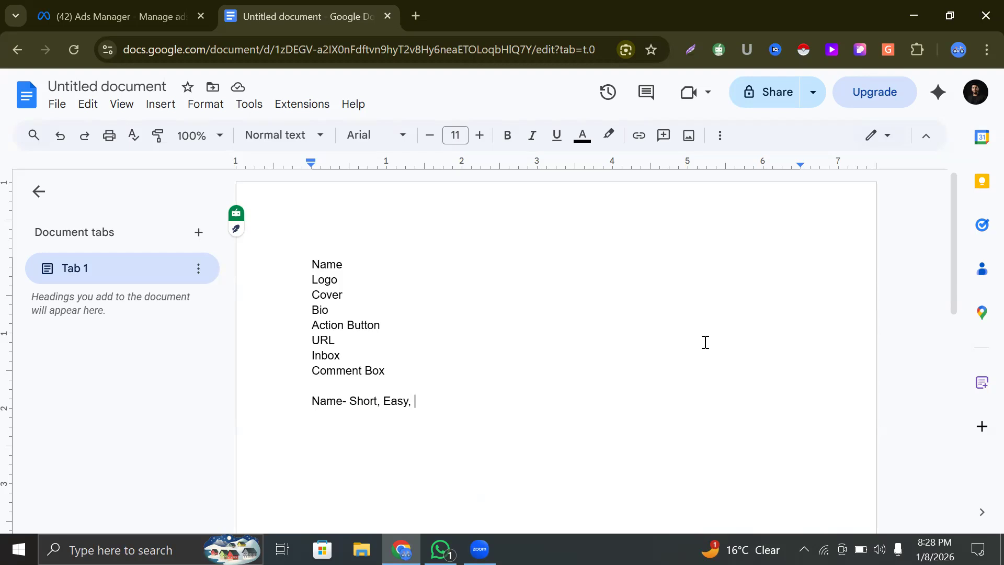
{"action": "left_click_drag", "start_coordinate": [639, 319], "coordinate": [515, 417]}
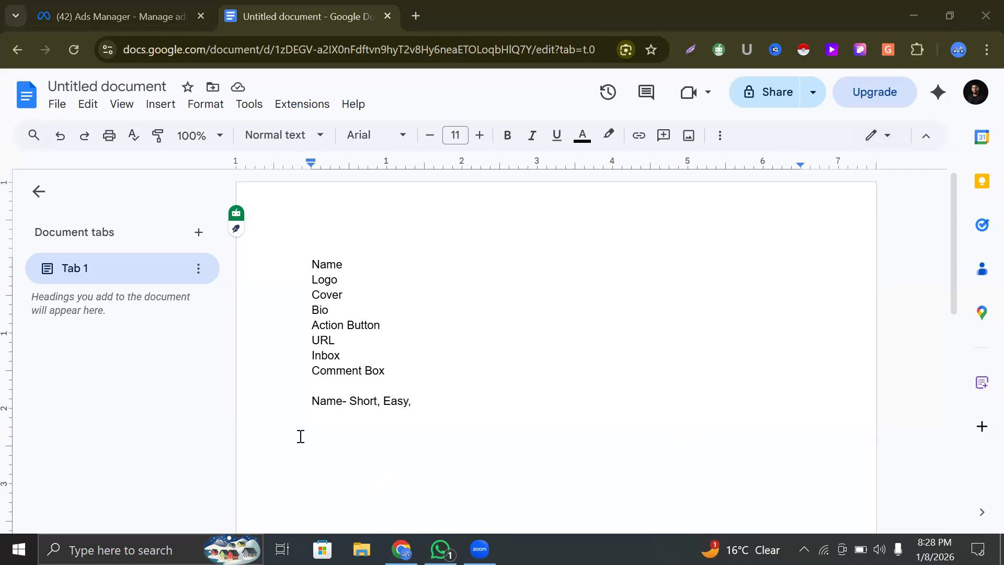
{"action": "left_click", "coordinate": [430, 399]}
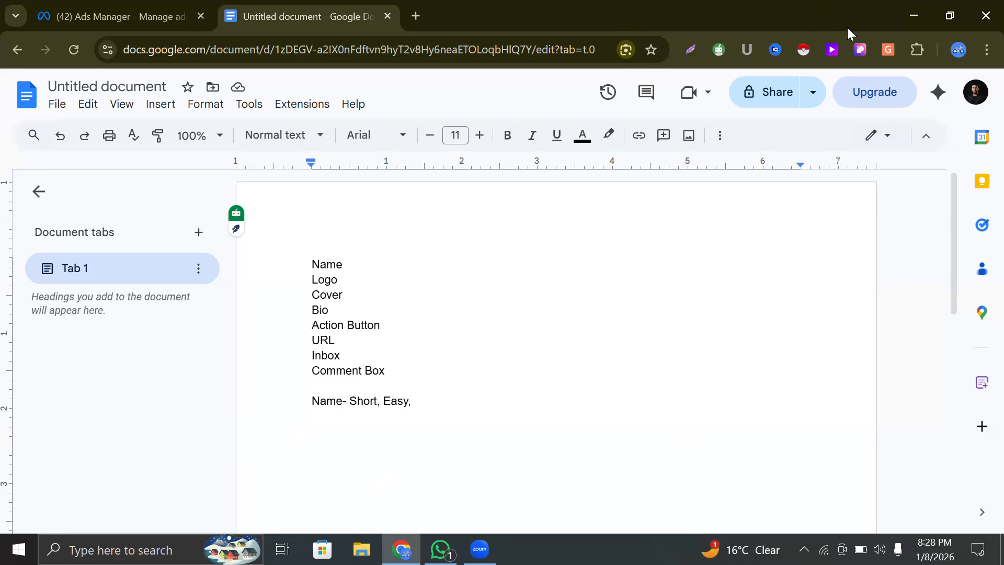
Step: Search Google for chatgpt in a new tab and open the ChatGPT website
{"action": "left_click", "coordinate": [409, 14]}
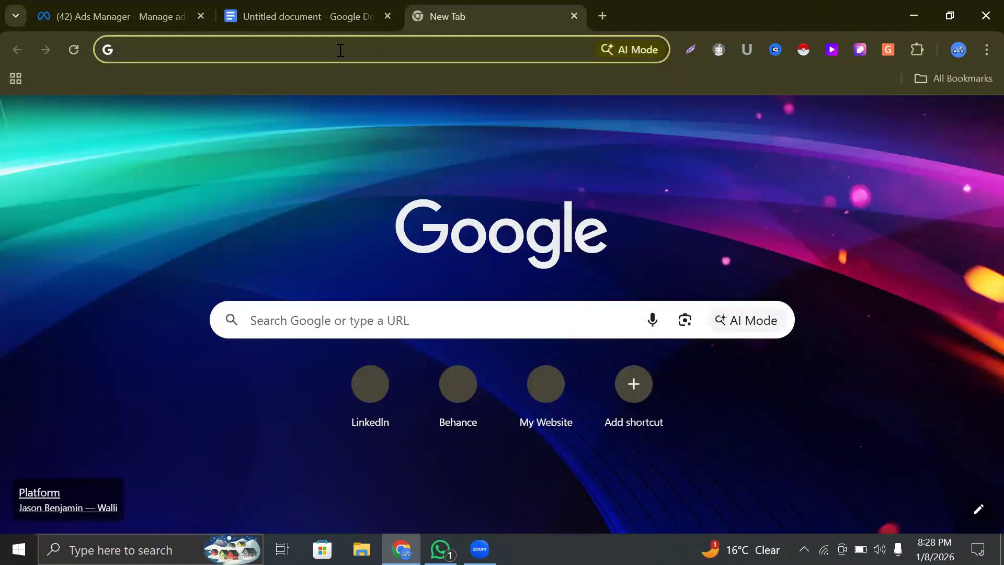
{"action": "left_click", "coordinate": [341, 50]}
{"action": "left_click", "coordinate": [306, 83]}
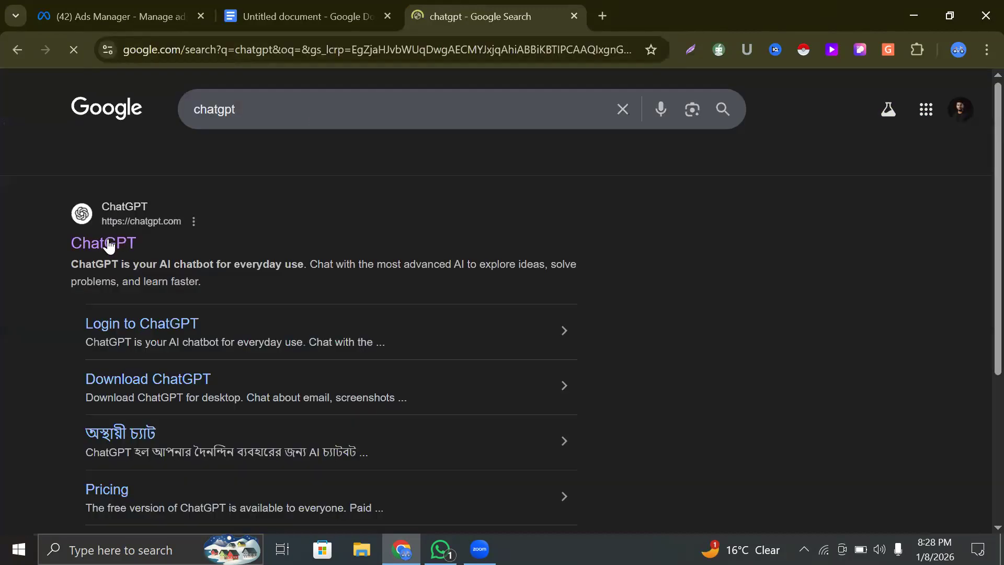
{"action": "left_click", "coordinate": [108, 244]}
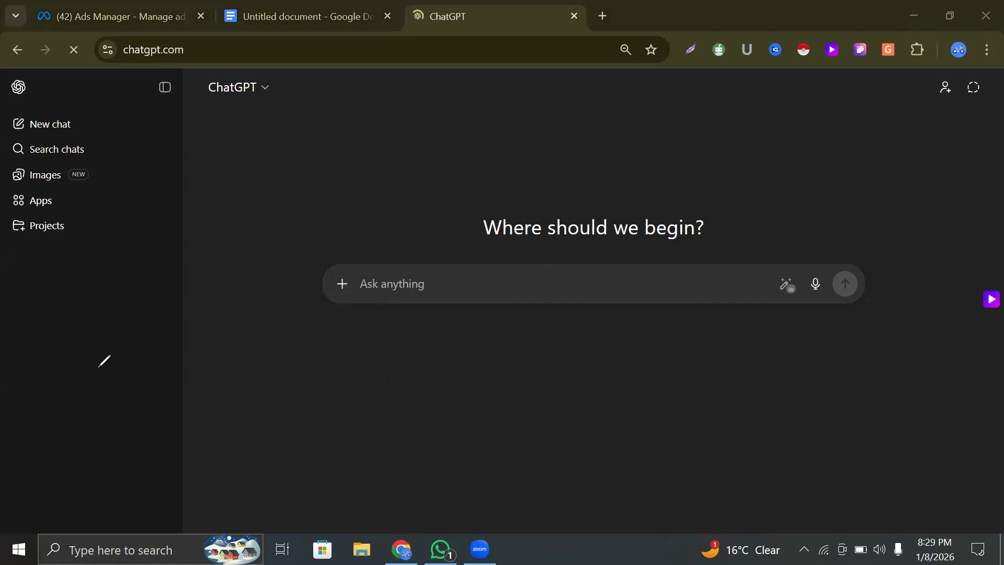
Step: Write a multi-line prompt about a new Skin Care products page asking for unique, short, untaken names
{"action": "left_click", "coordinate": [414, 281]}
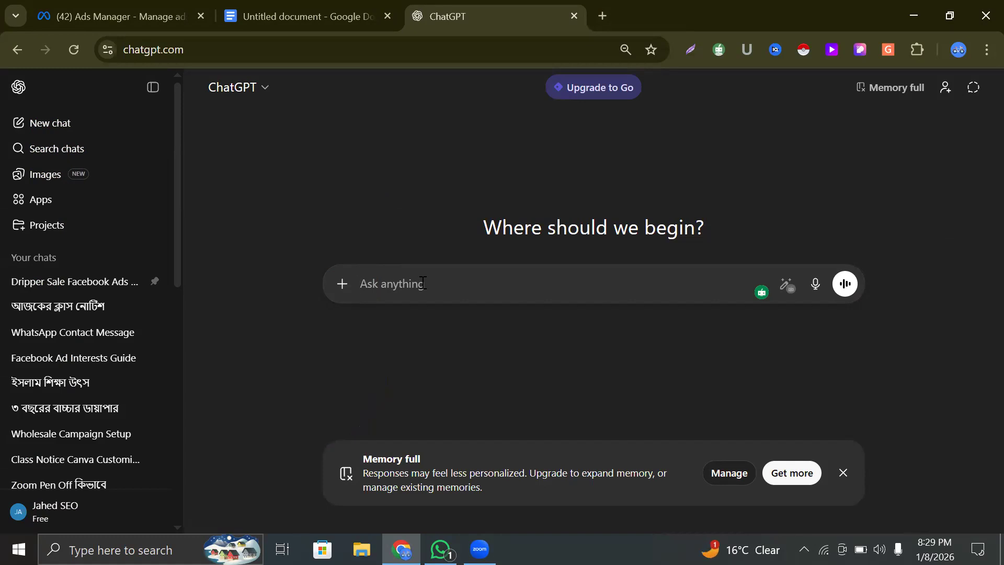
{"action": "type", "text": "Ami 1ta new"}
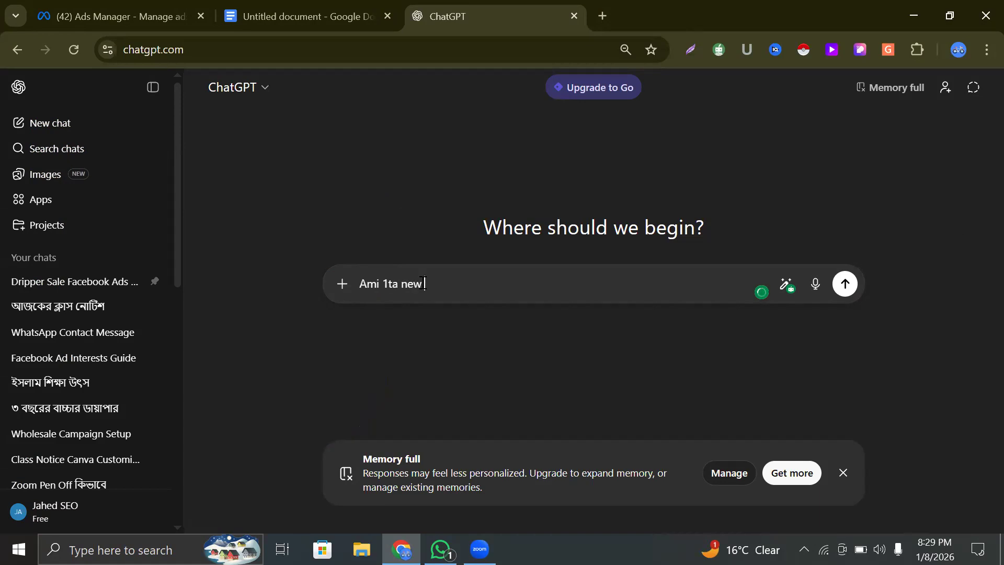
{"action": "type", "text": " business page create"}
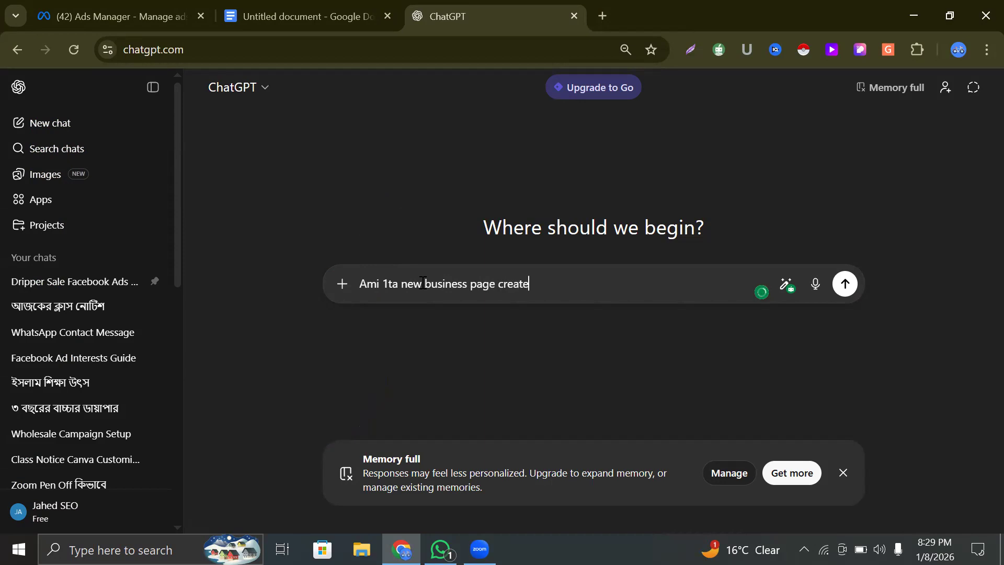
{"action": "type", "text": " korbo."}
{"action": "key", "text": "shift+Return"}
{"action": "type", "text": "amar pr"}
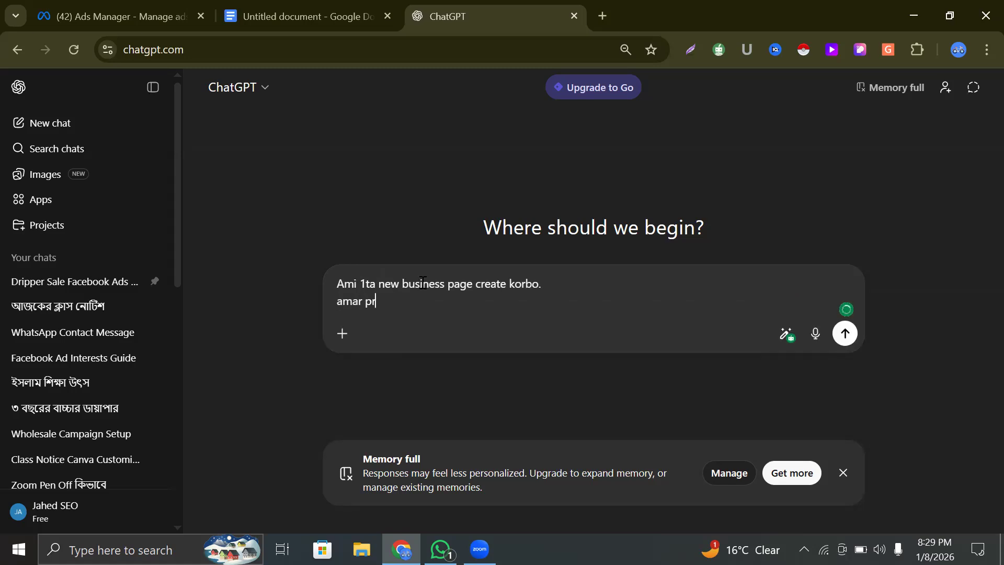
{"action": "type", "text": "oducts holo, Skin Care pro"}
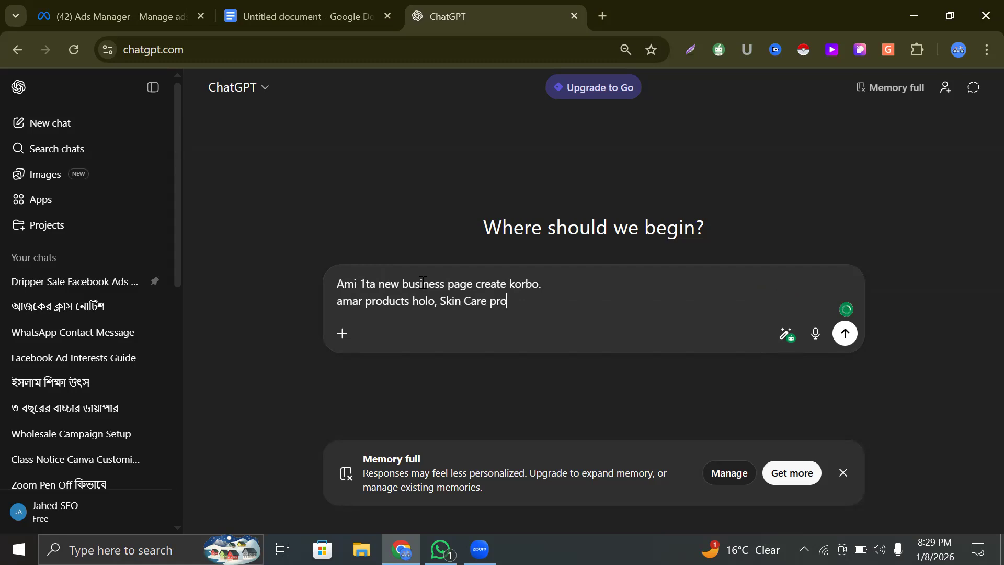
{"action": "type", "text": "ducts"}
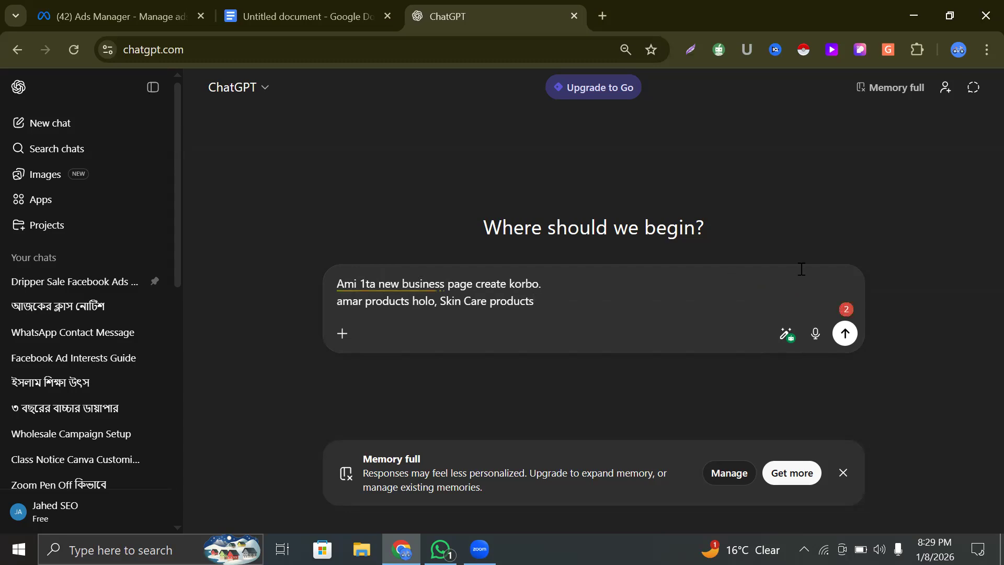
{"action": "key", "text": "shift+Return"}
{"action": "key", "text": "shift+Return"}
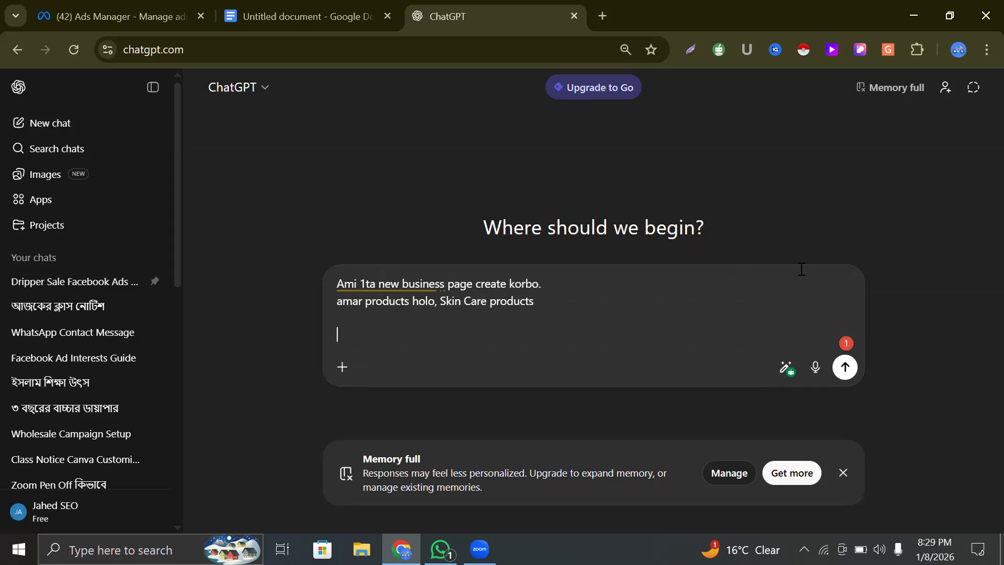
{"action": "type", "text": "ekhon tumi amak "}
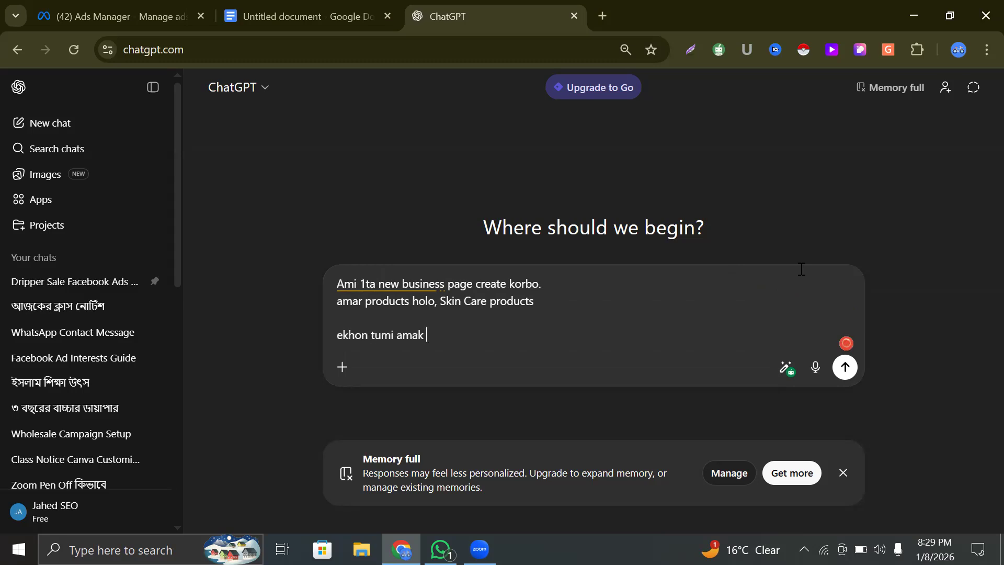
{"action": "type", "text": "kisu uniqe and professional"}
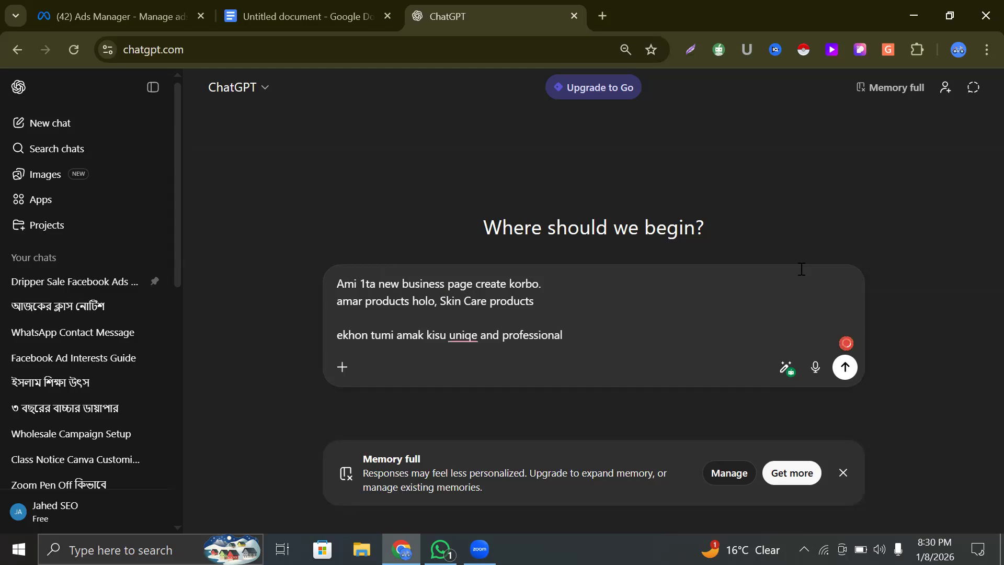
{"action": "type", "text": " , short name daw."}
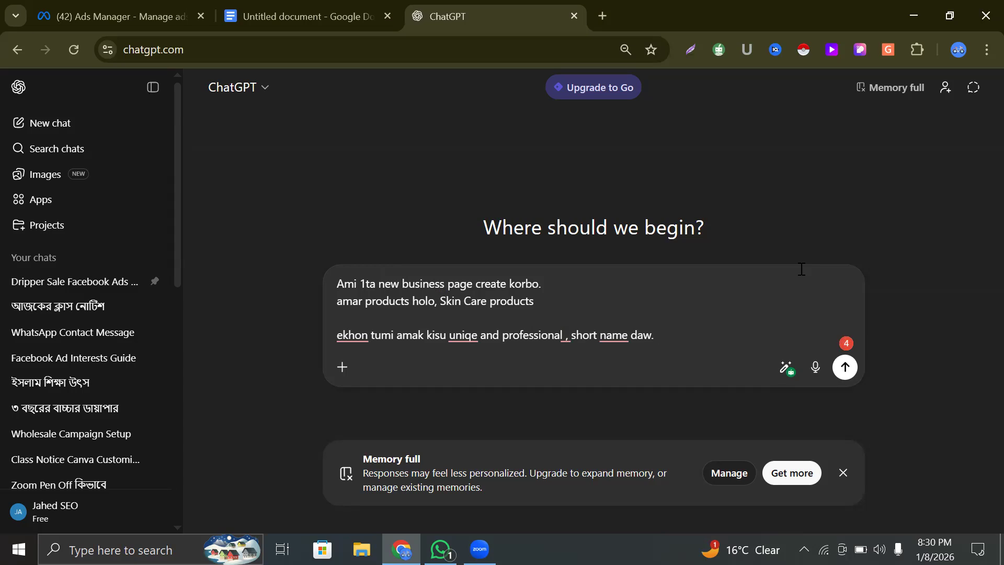
{"action": "type", "text": "jeno same name er kono page ba id nei."}
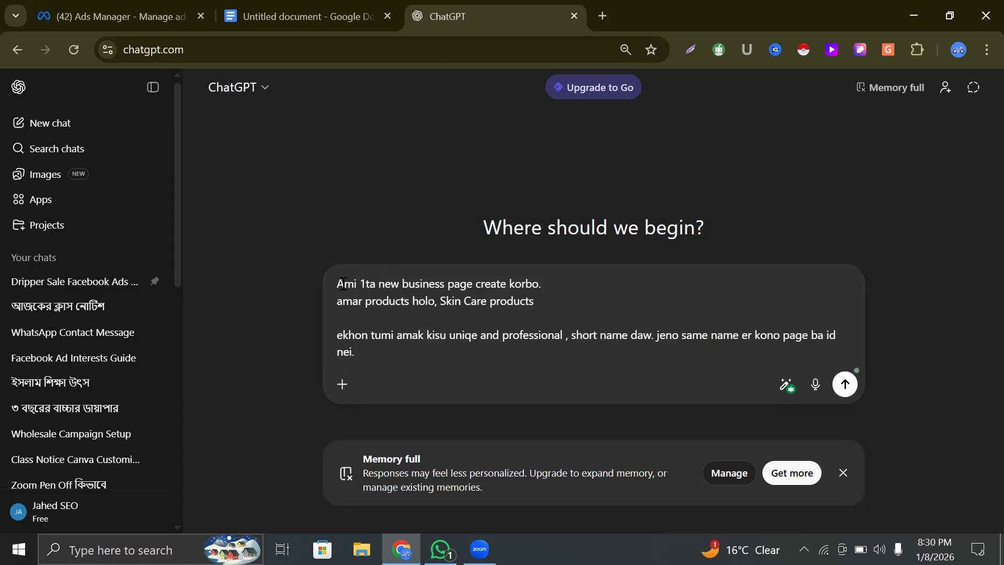
{"action": "left_click_drag", "start_coordinate": [340, 284], "coordinate": [544, 301]}
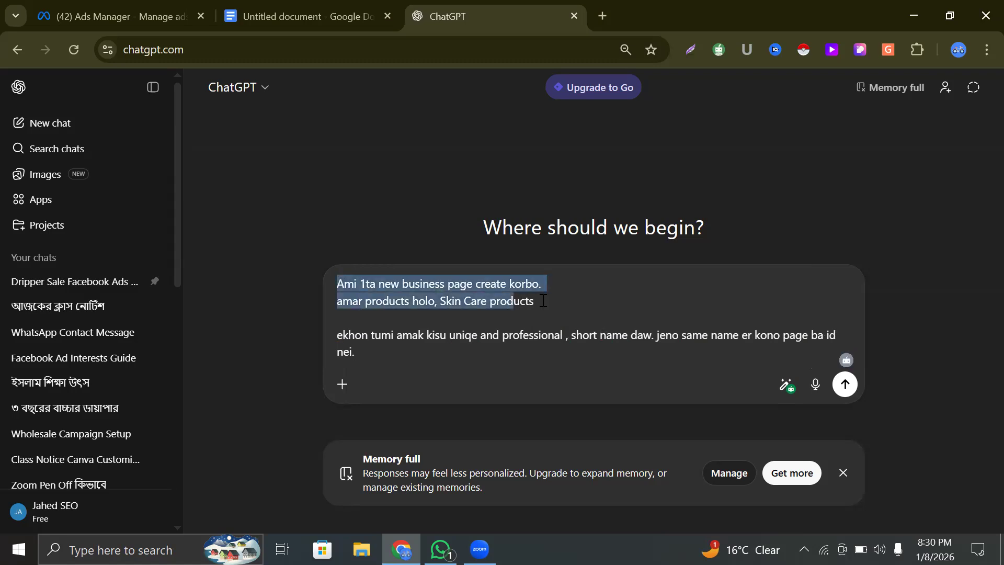
{"action": "left_click", "coordinate": [558, 346]}
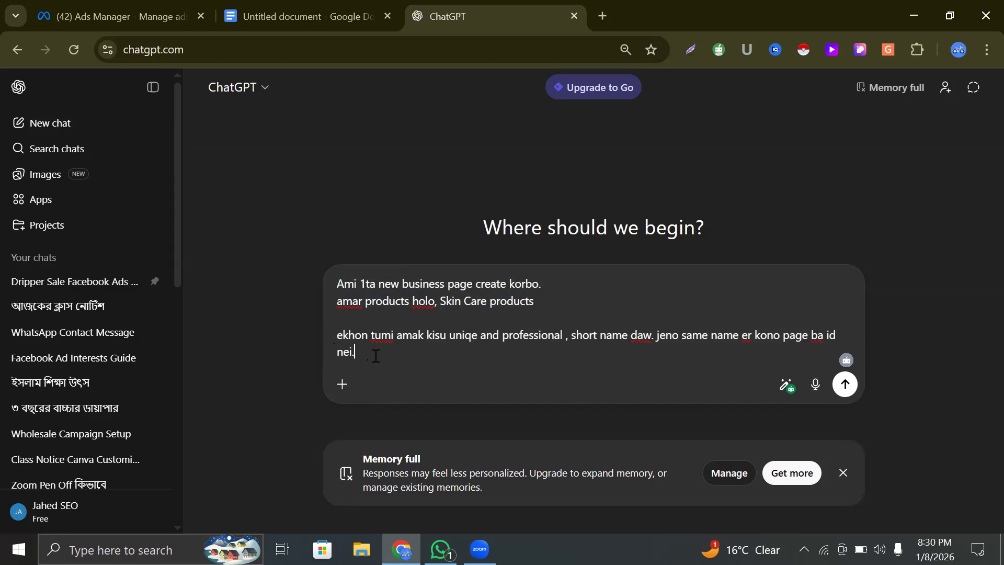
Step: Remove the empty line under the 'Name- Short, Easy,' note, then return to the ChatGPT tab
{"action": "left_click", "coordinate": [285, 8]}
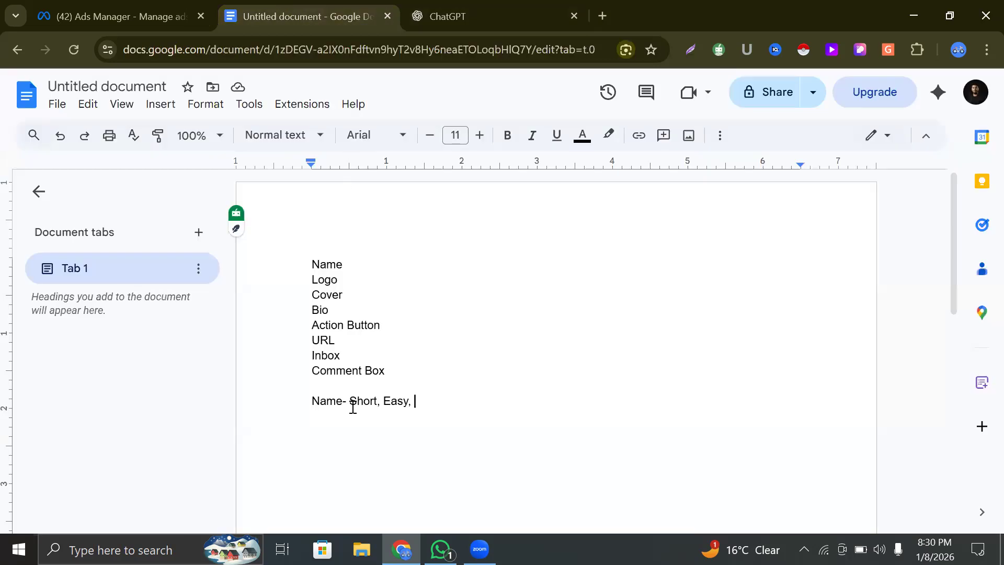
{"action": "double_click", "coordinate": [378, 407]}
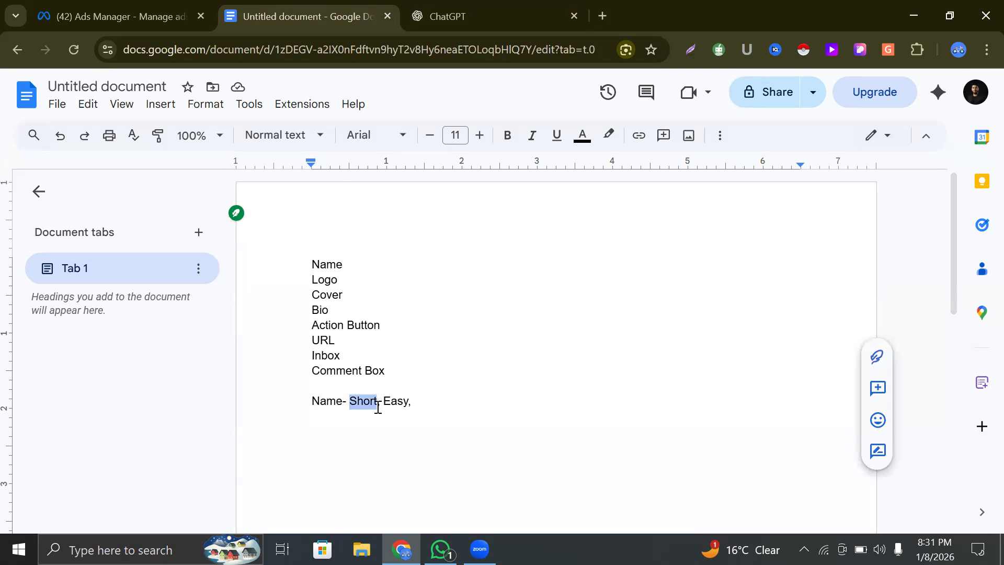
{"action": "left_click", "coordinate": [450, 415]}
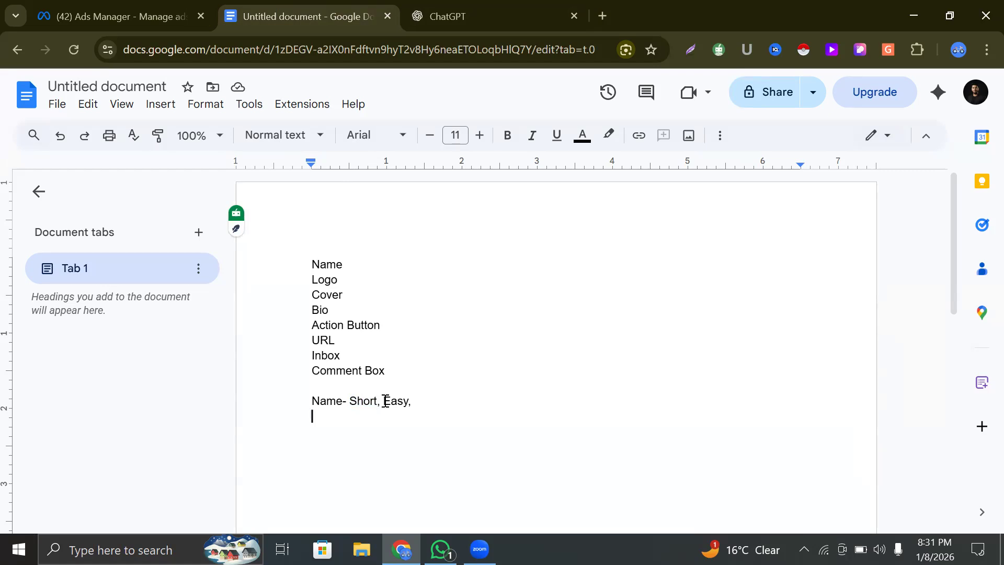
{"action": "key", "text": "BackSpace"}
{"action": "key", "text": "BackSpace"}
{"action": "double_click", "coordinate": [411, 400]}
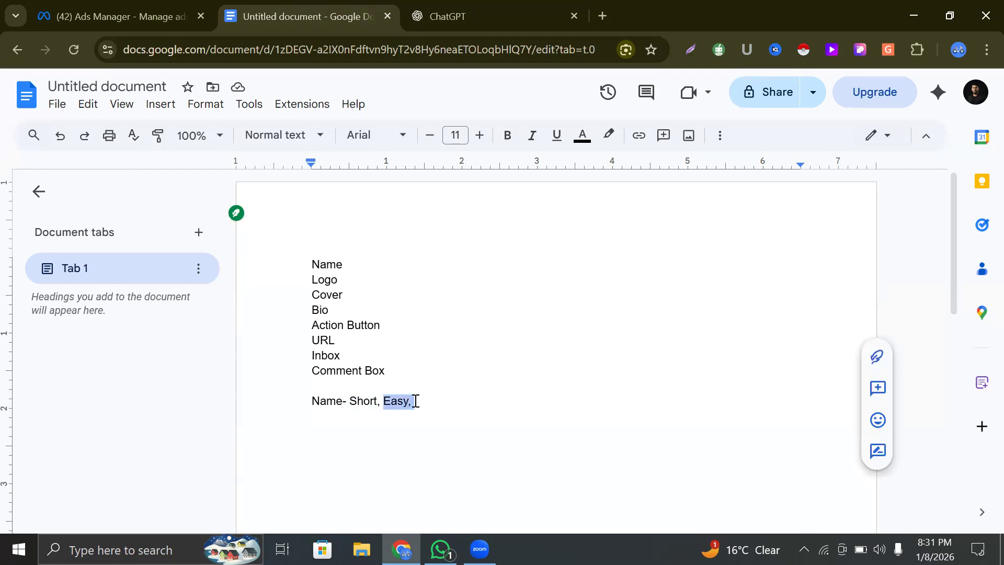
{"action": "left_click", "coordinate": [416, 400]}
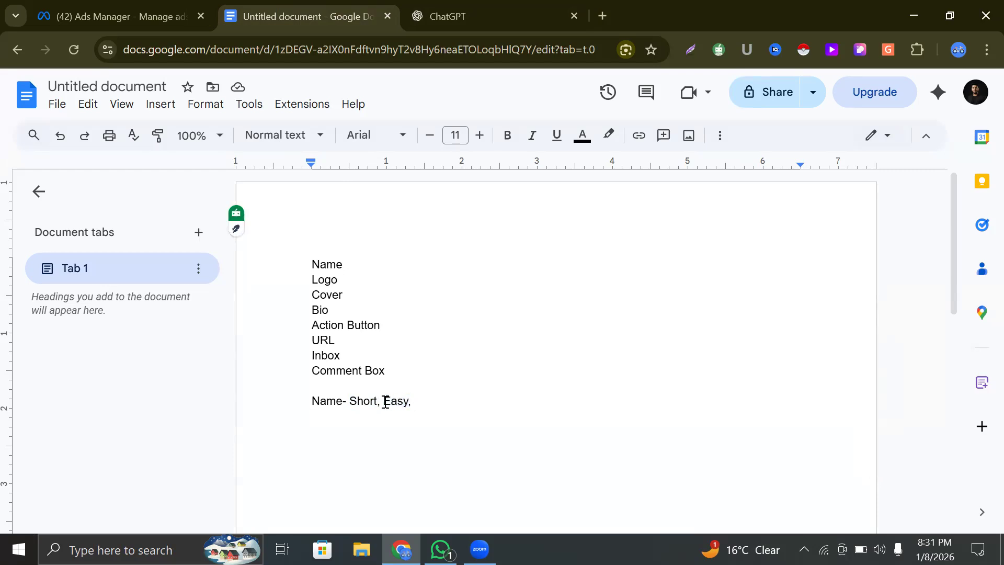
{"action": "left_click_drag", "start_coordinate": [385, 401], "coordinate": [415, 403]}
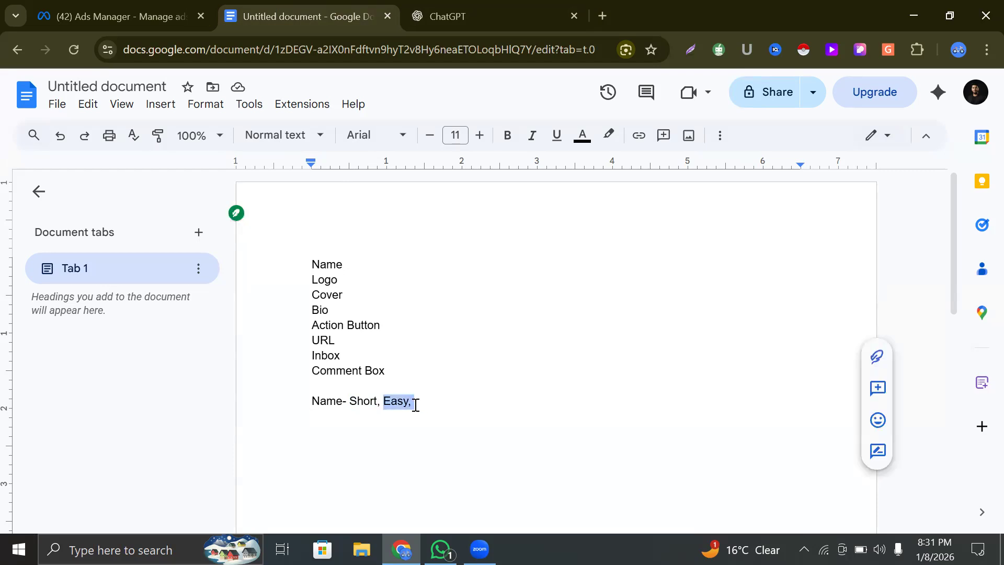
{"action": "left_click", "coordinate": [415, 404]}
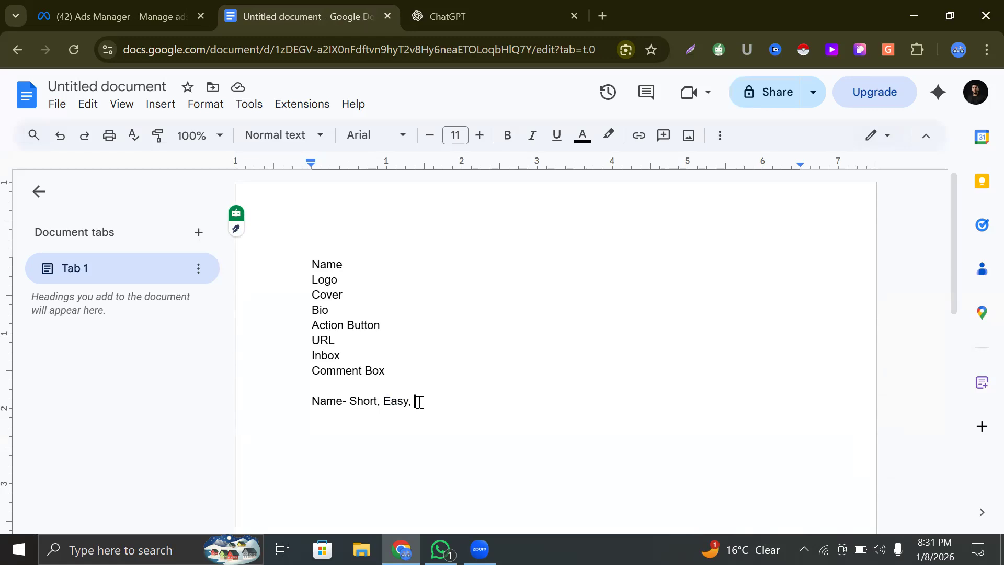
{"action": "left_click", "coordinate": [451, 11]}
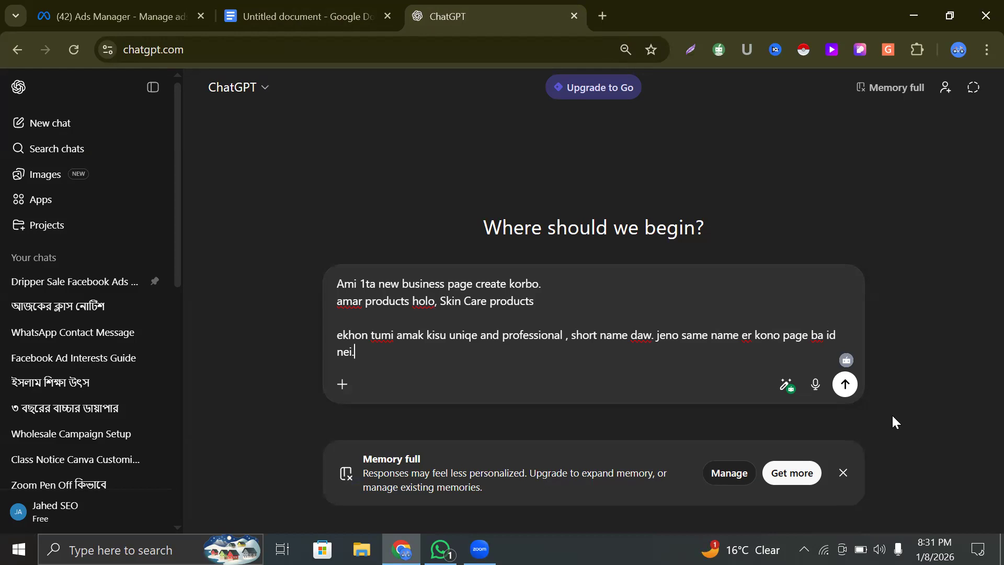
Step: Send the skincare page-name request and dismiss the Memory full banner and the pop-up
{"action": "left_click", "coordinate": [844, 387]}
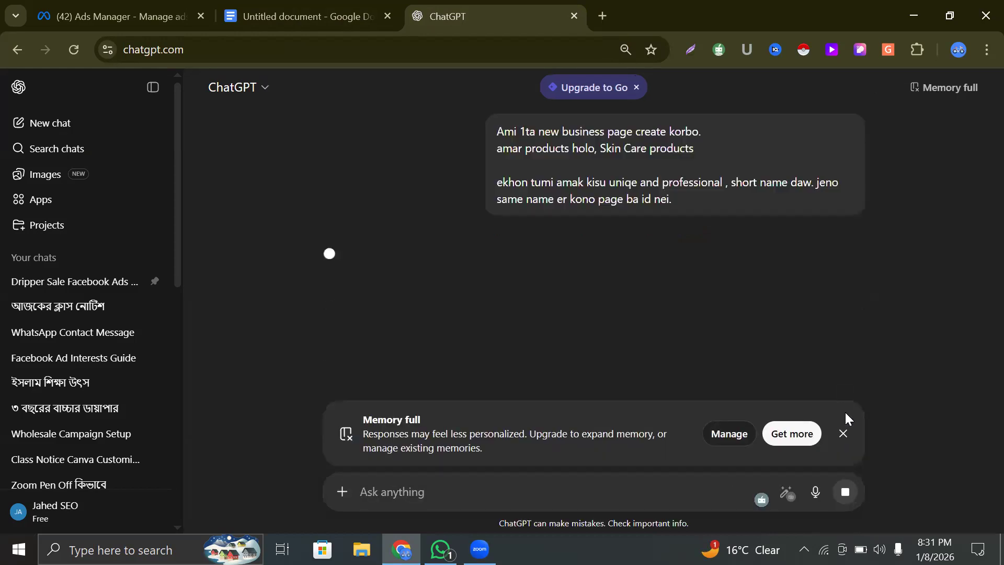
{"action": "left_click", "coordinate": [844, 435]}
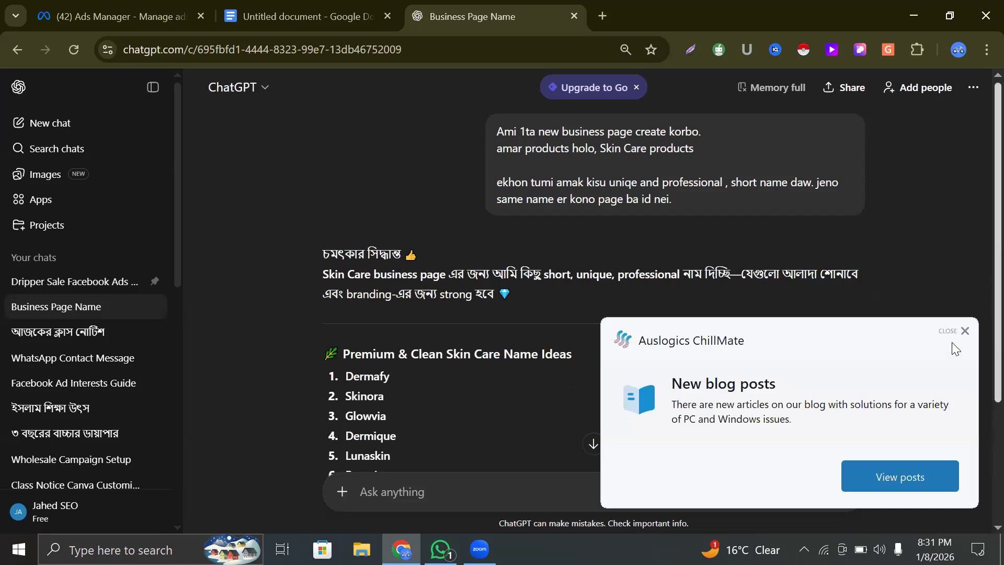
{"action": "left_click", "coordinate": [965, 330]}
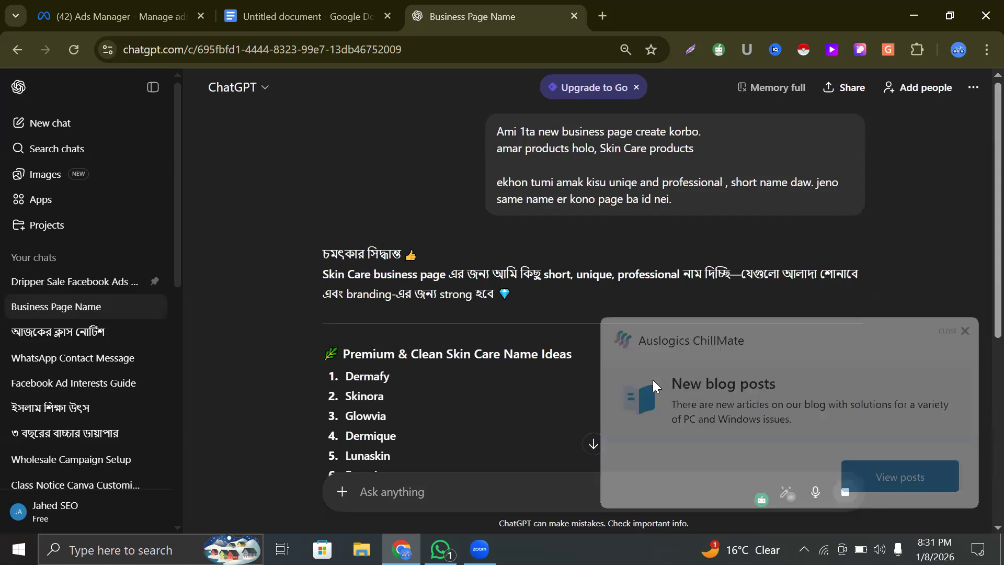
{"action": "scroll", "coordinate": [628, 403], "scroll_direction": "down", "scroll_amount": 4}
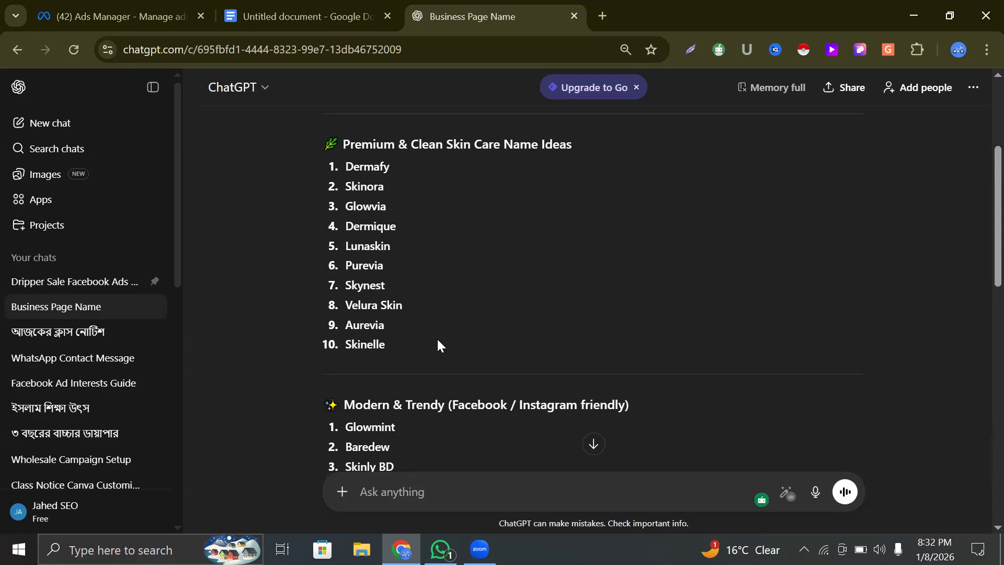
{"action": "scroll", "coordinate": [438, 341], "scroll_direction": "down", "scroll_amount": 10}
{"action": "scroll", "coordinate": [439, 341], "scroll_direction": "up", "scroll_amount": 8}
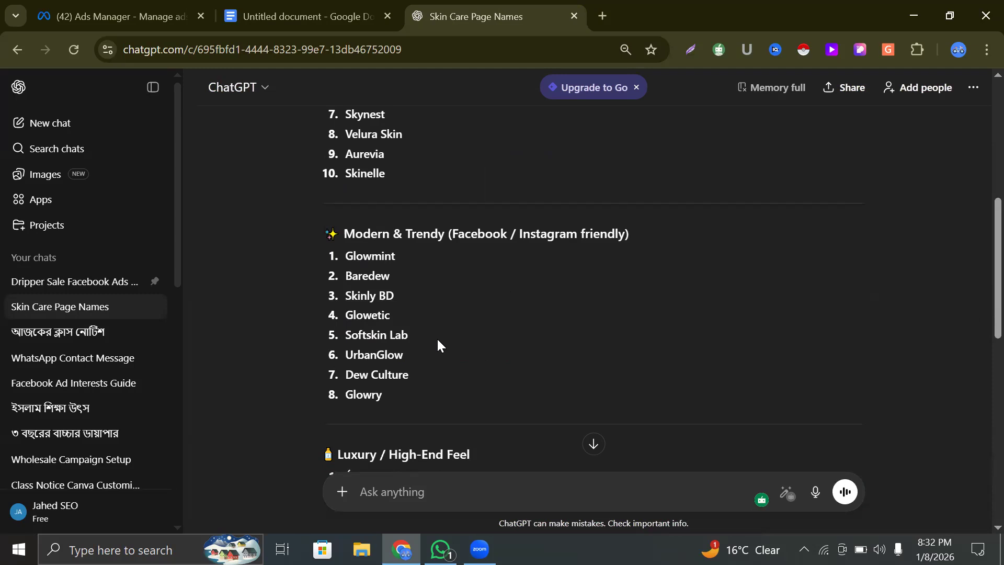
{"action": "scroll", "coordinate": [438, 341], "scroll_direction": "up", "scroll_amount": 6}
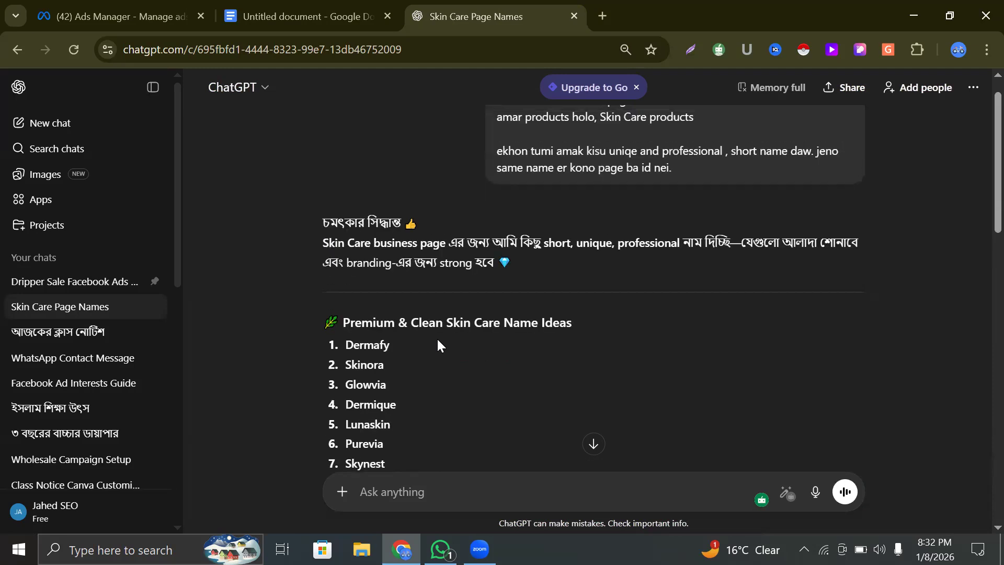
{"action": "scroll", "coordinate": [437, 337], "scroll_direction": "down", "scroll_amount": 1}
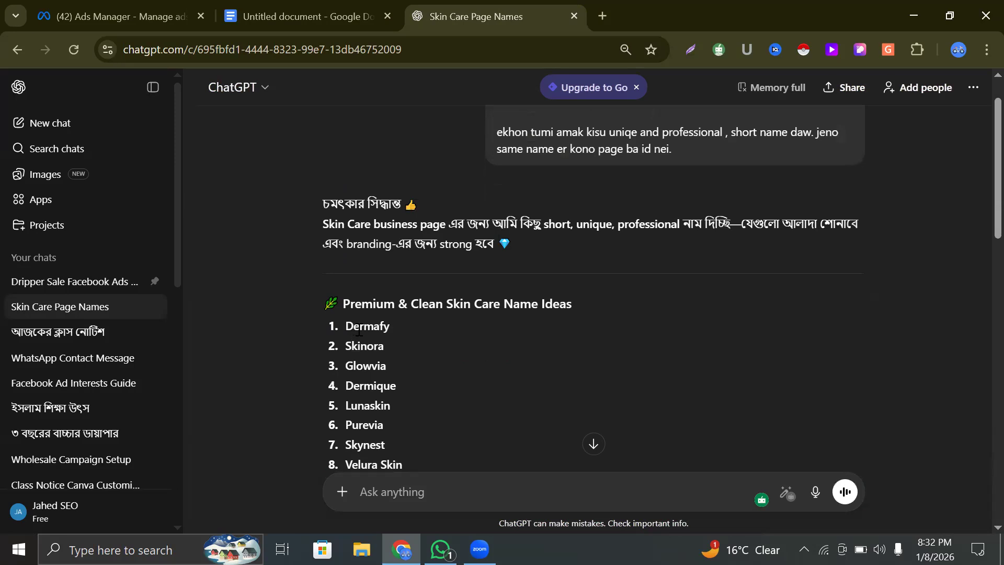
{"action": "scroll", "coordinate": [359, 332], "scroll_direction": "down", "scroll_amount": 1}
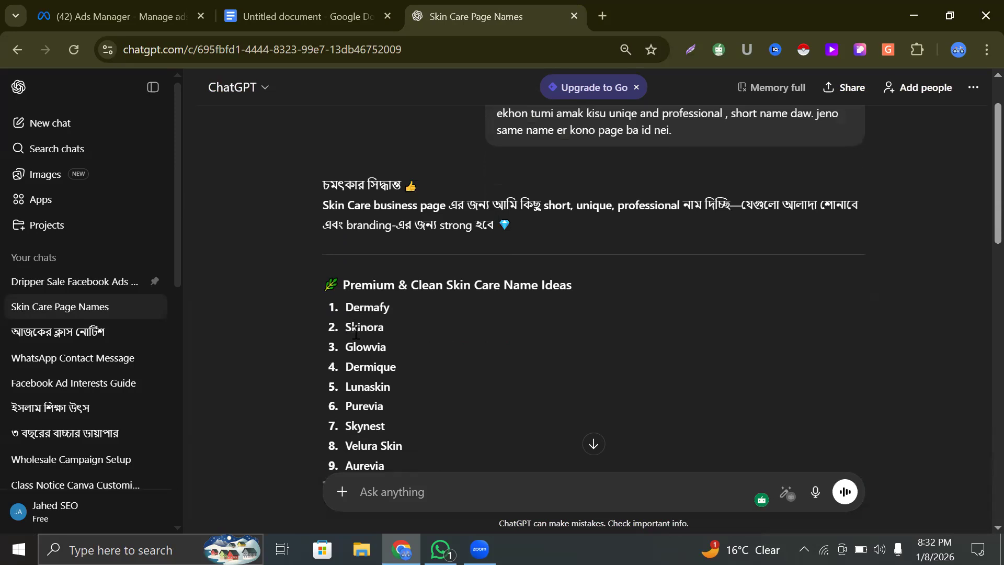
{"action": "scroll", "coordinate": [373, 339], "scroll_direction": "down", "scroll_amount": 1}
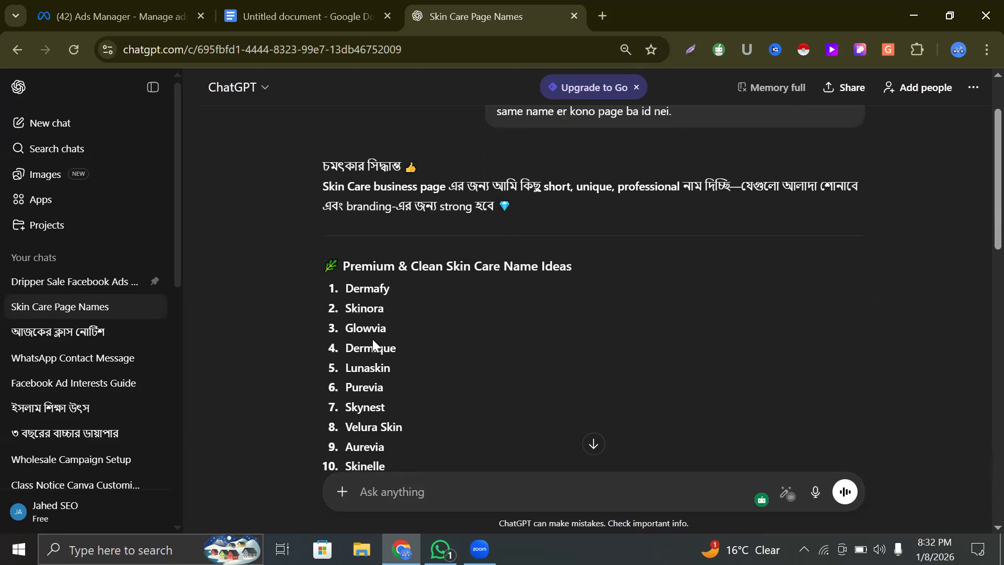
{"action": "scroll", "coordinate": [363, 321], "scroll_direction": "down", "scroll_amount": 2}
{"action": "scroll", "coordinate": [363, 321], "scroll_direction": "down", "scroll_amount": 1}
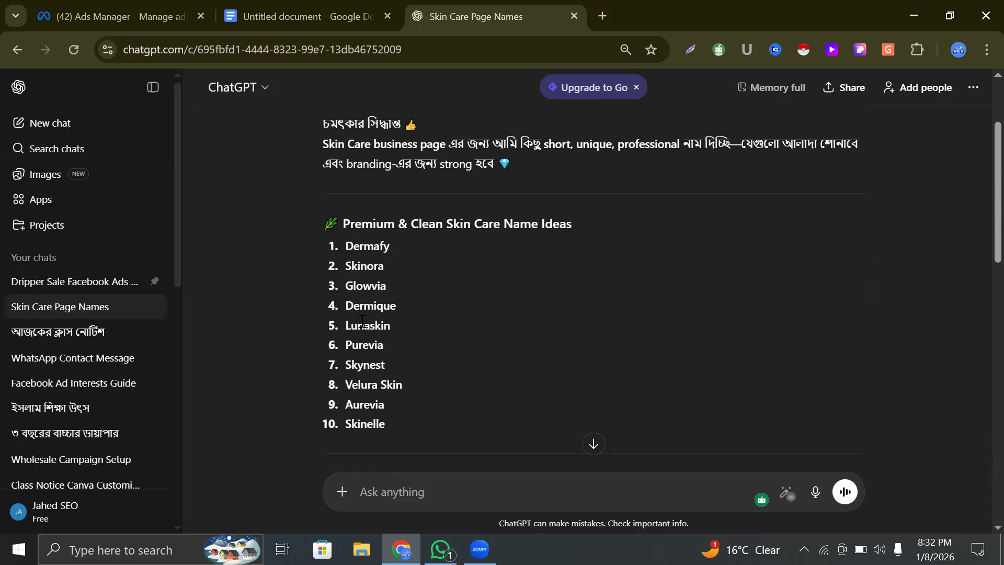
{"action": "scroll", "coordinate": [385, 316], "scroll_direction": "down", "scroll_amount": 2}
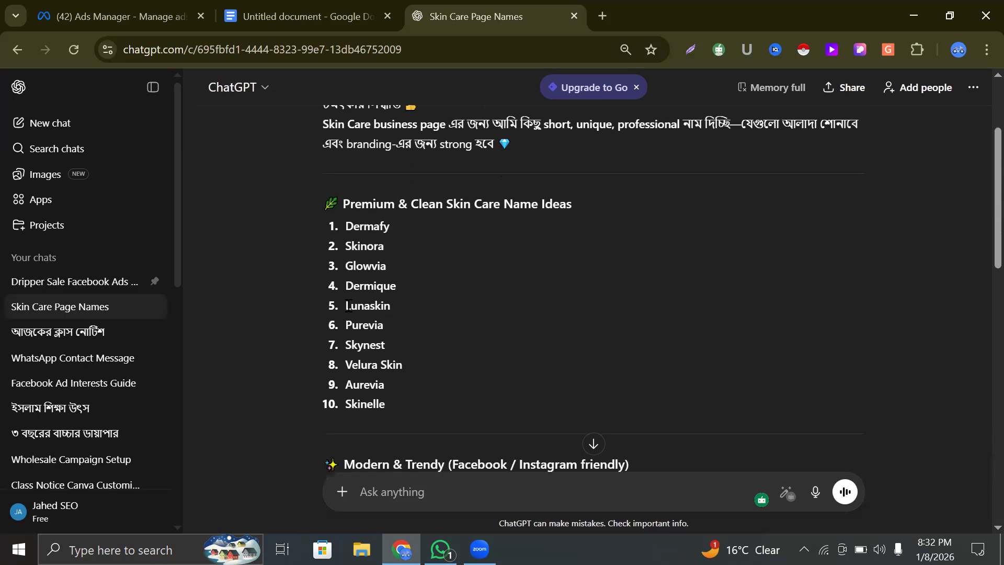
{"action": "scroll", "coordinate": [352, 305], "scroll_direction": "down", "scroll_amount": 3}
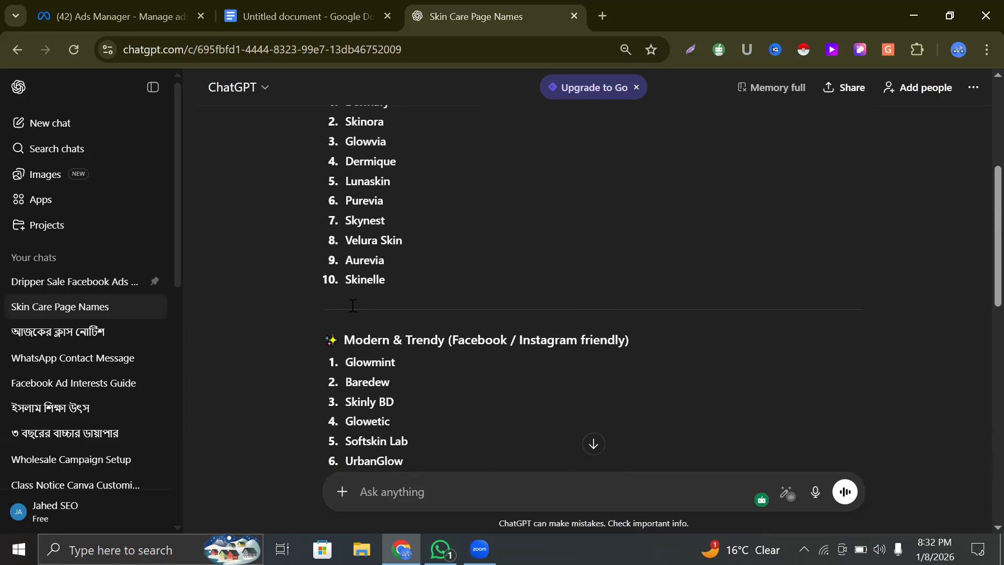
{"action": "scroll", "coordinate": [351, 308], "scroll_direction": "down", "scroll_amount": 2}
{"action": "scroll", "coordinate": [353, 306], "scroll_direction": "down", "scroll_amount": 3}
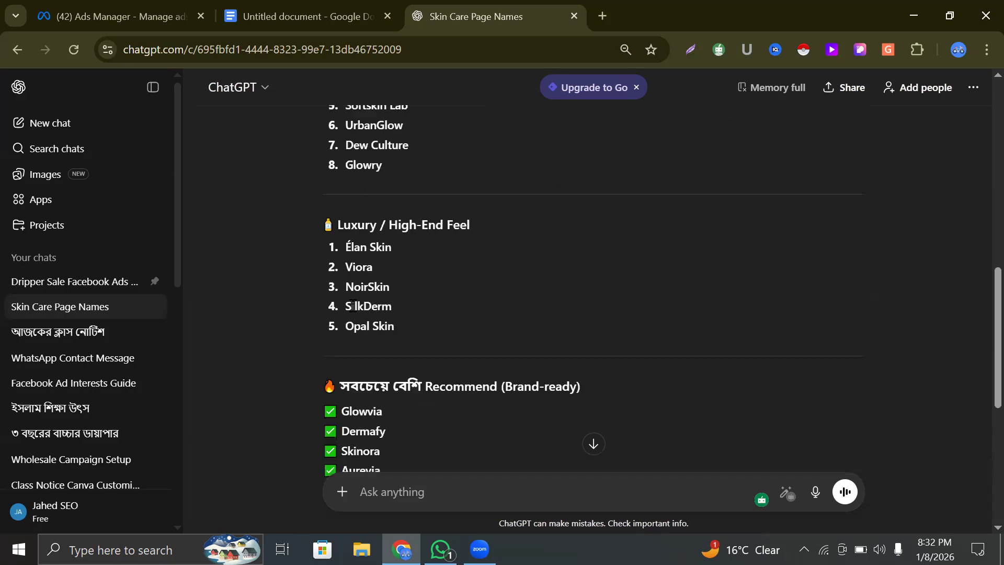
{"action": "scroll", "coordinate": [352, 306], "scroll_direction": "down", "scroll_amount": 7}
{"action": "scroll", "coordinate": [352, 306], "scroll_direction": "up", "scroll_amount": 14}
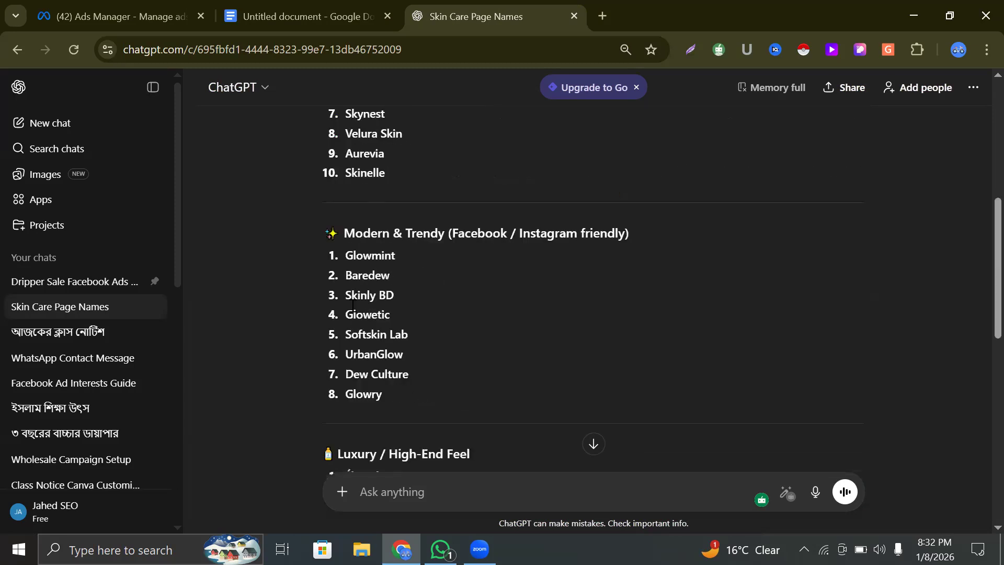
{"action": "scroll", "coordinate": [352, 305], "scroll_direction": "up", "scroll_amount": 2}
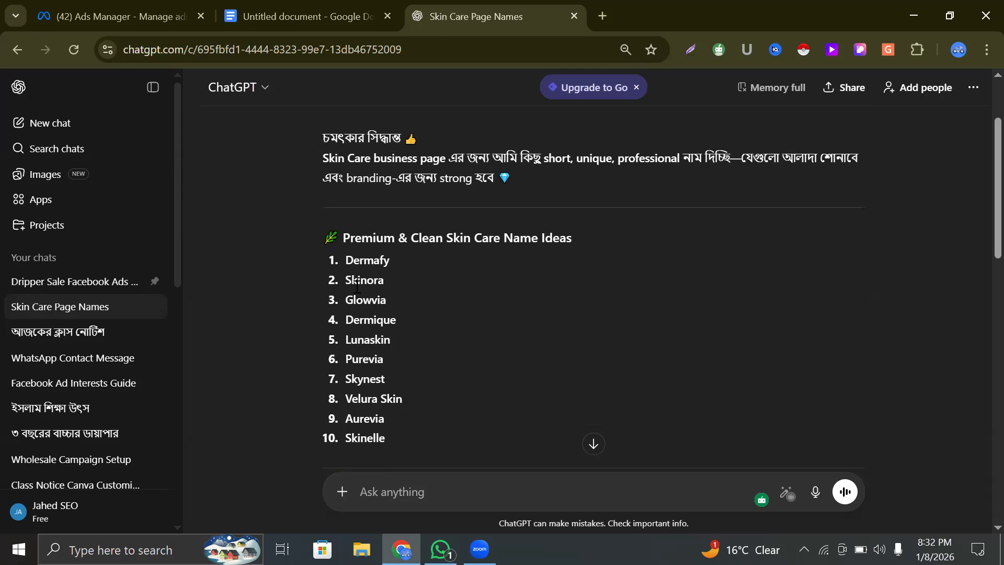
{"action": "scroll", "coordinate": [410, 354], "scroll_direction": "down", "scroll_amount": 7}
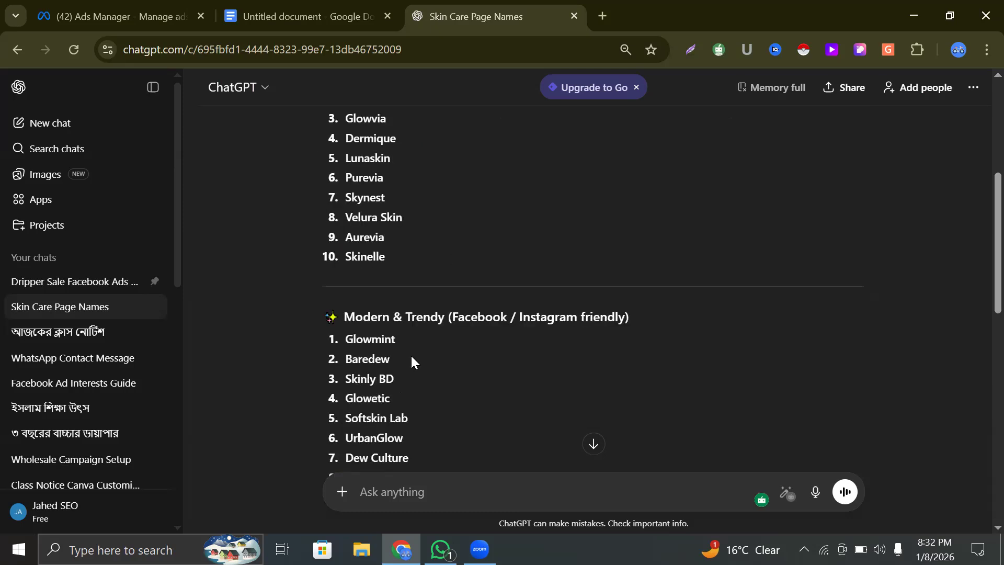
{"action": "scroll", "coordinate": [411, 355], "scroll_direction": "down", "scroll_amount": 5}
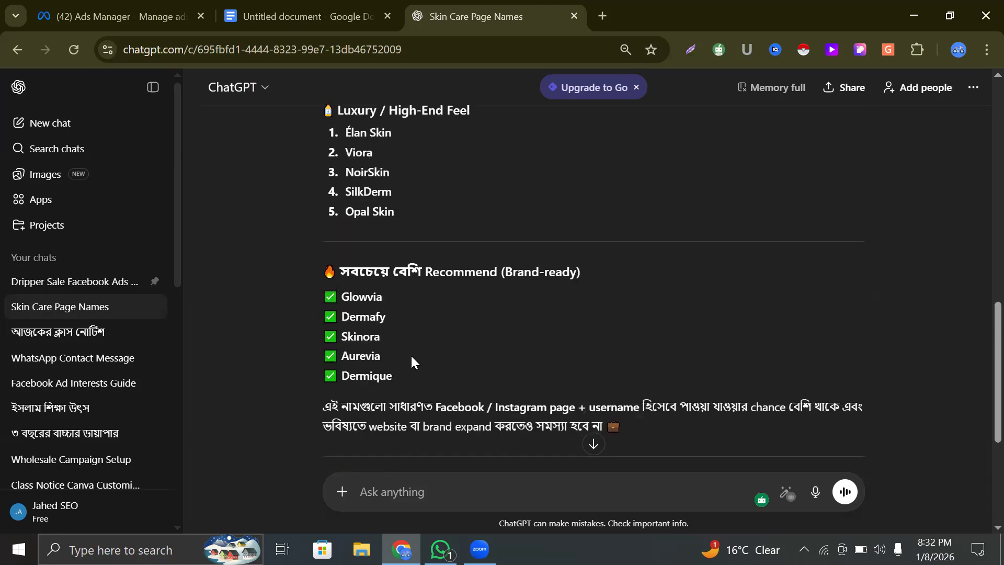
{"action": "scroll", "coordinate": [411, 358], "scroll_direction": "up", "scroll_amount": 13}
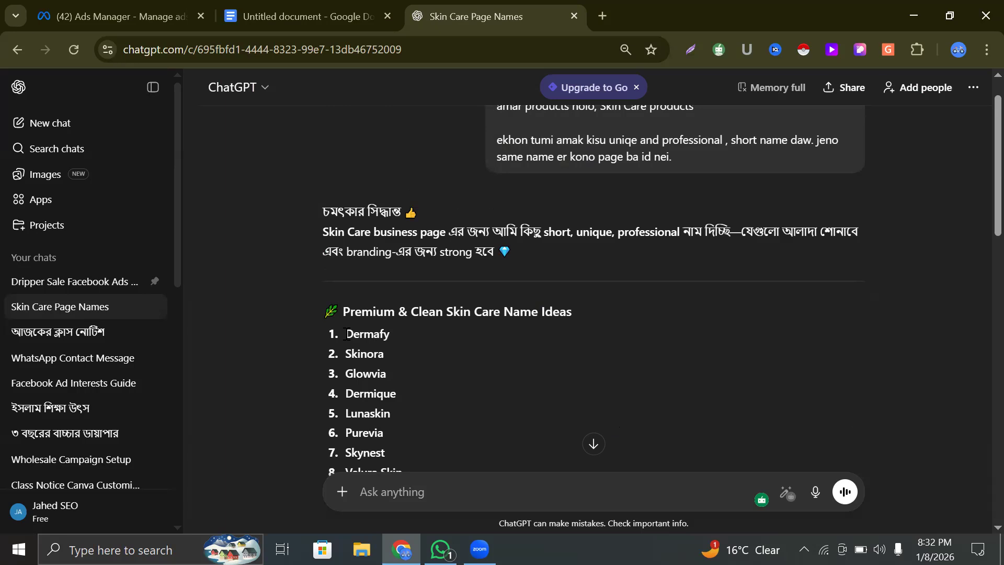
{"action": "scroll", "coordinate": [343, 324], "scroll_direction": "down", "scroll_amount": 1}
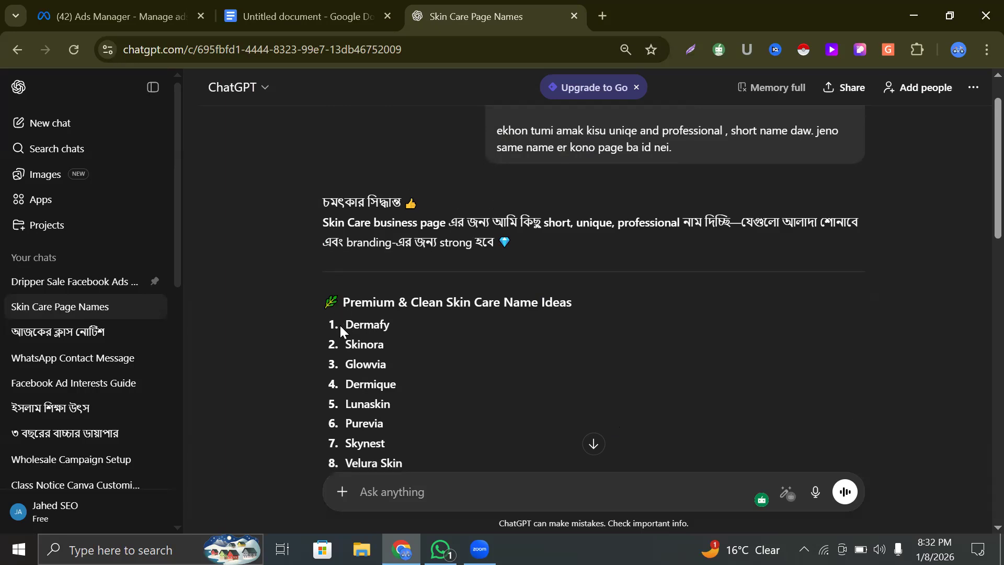
{"action": "scroll", "coordinate": [340, 326], "scroll_direction": "down", "scroll_amount": 1}
{"action": "scroll", "coordinate": [342, 337], "scroll_direction": "down", "scroll_amount": 1}
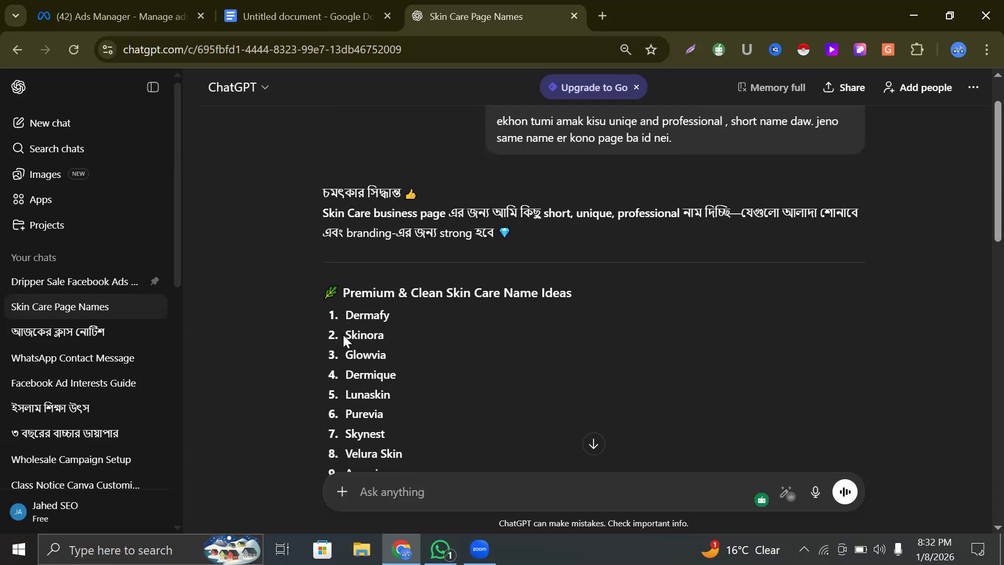
Step: Copy the name Skinora from ChatGPT's list and open a blank new browser tab
{"action": "double_click", "coordinate": [365, 335]}
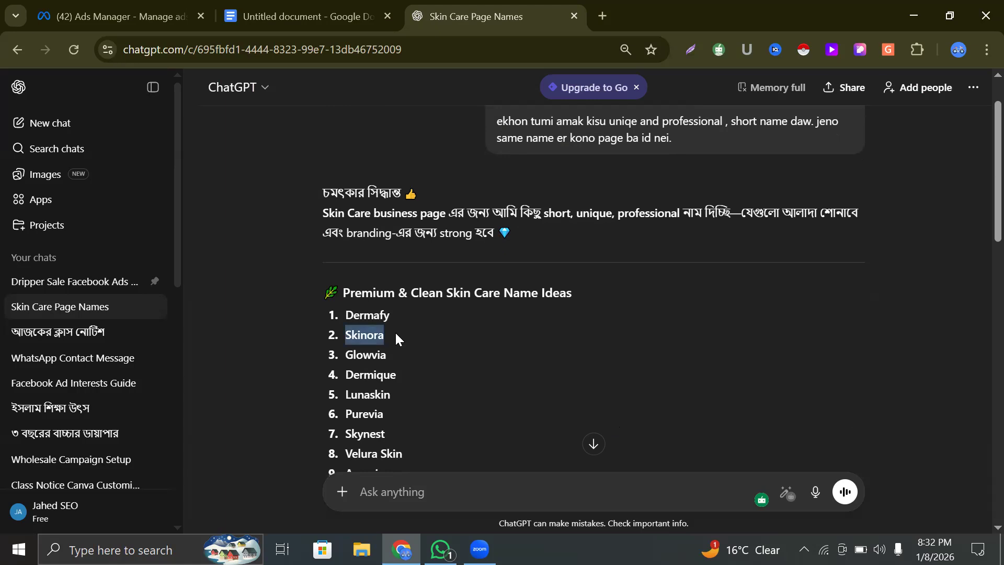
{"action": "right_click", "coordinate": [365, 335]}
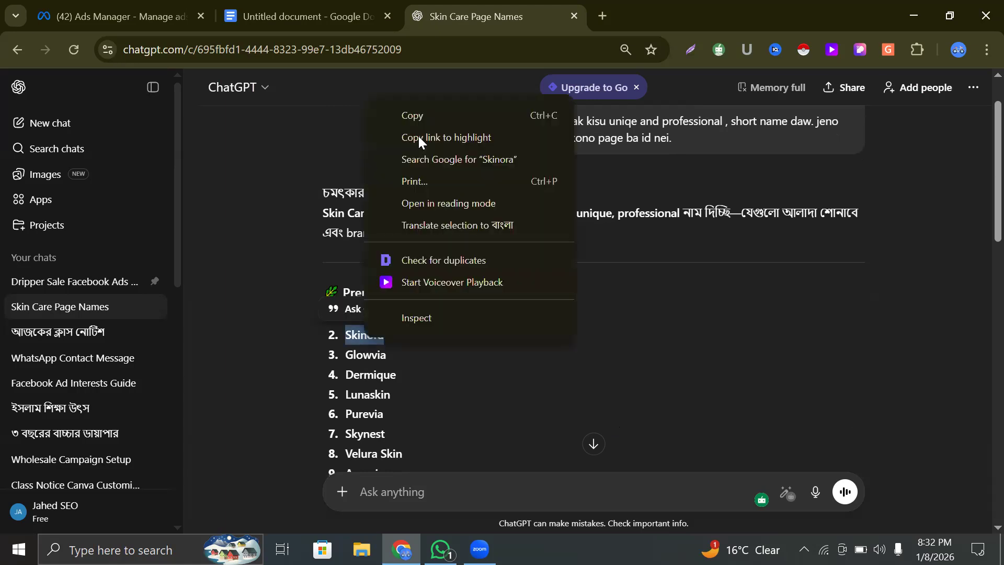
{"action": "left_click", "coordinate": [420, 116]}
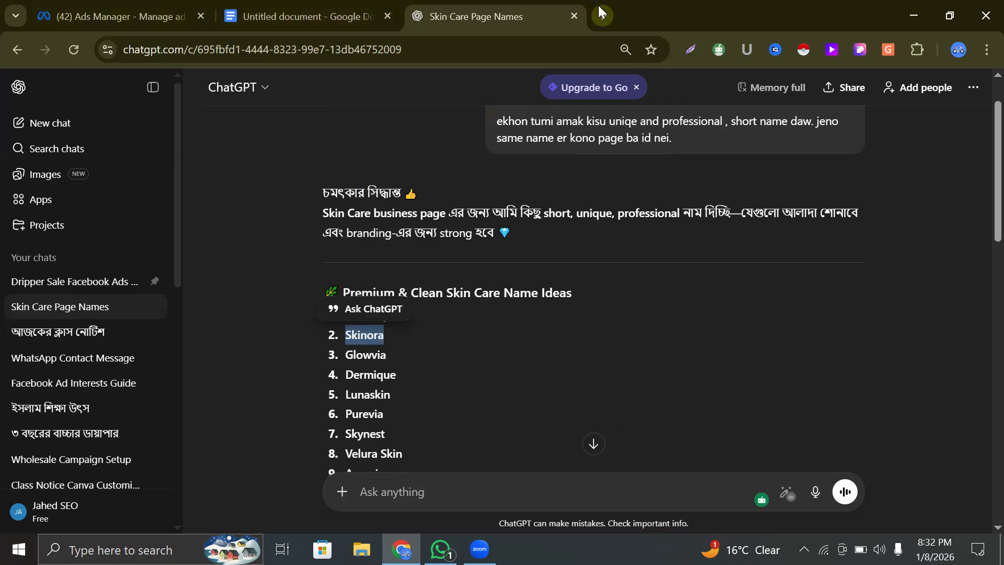
{"action": "key", "text": "ctrl+t"}
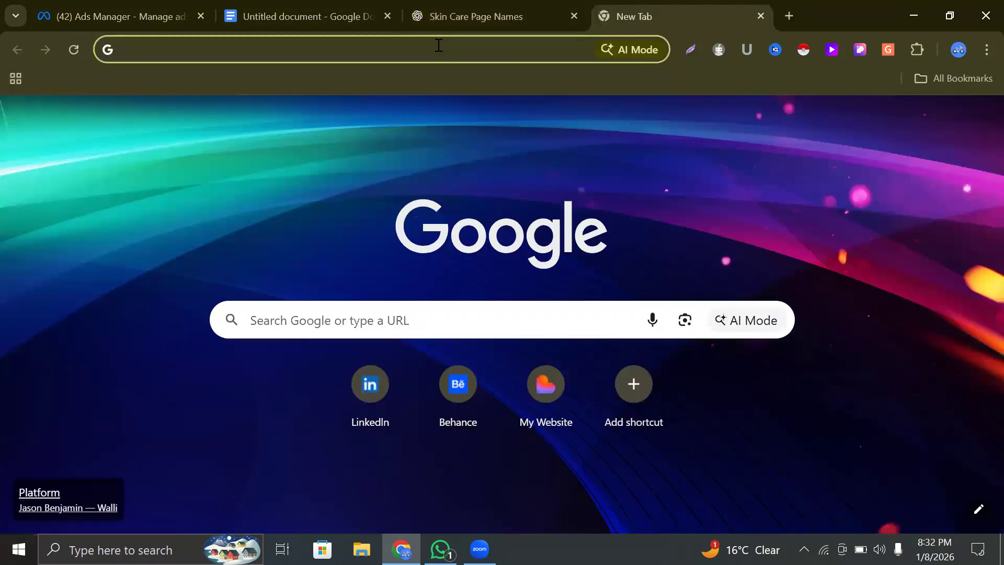
{"action": "type", "text": "f"}
{"action": "key", "text": "Return"}
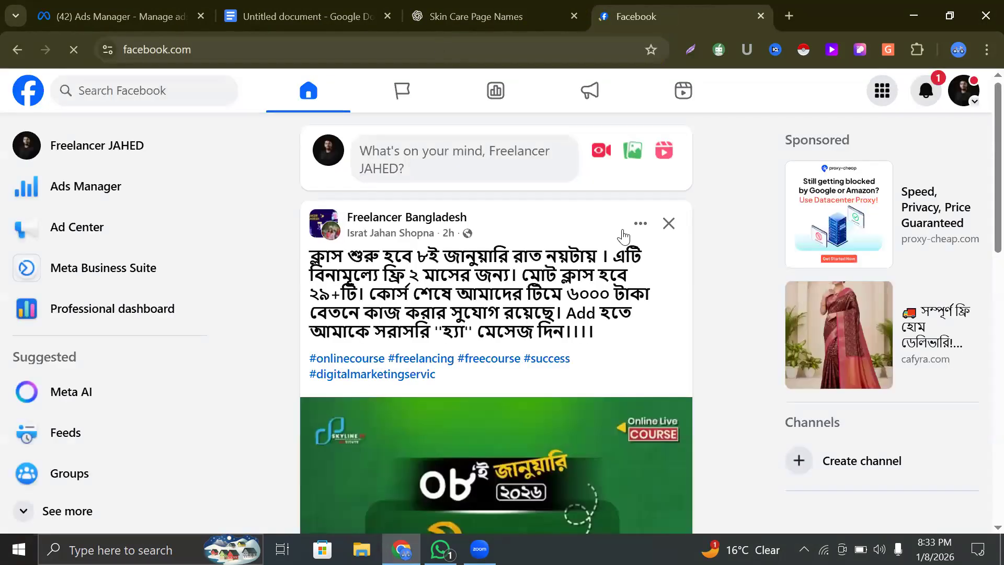
{"action": "scroll", "coordinate": [520, 314], "scroll_direction": "down", "scroll_amount": 5}
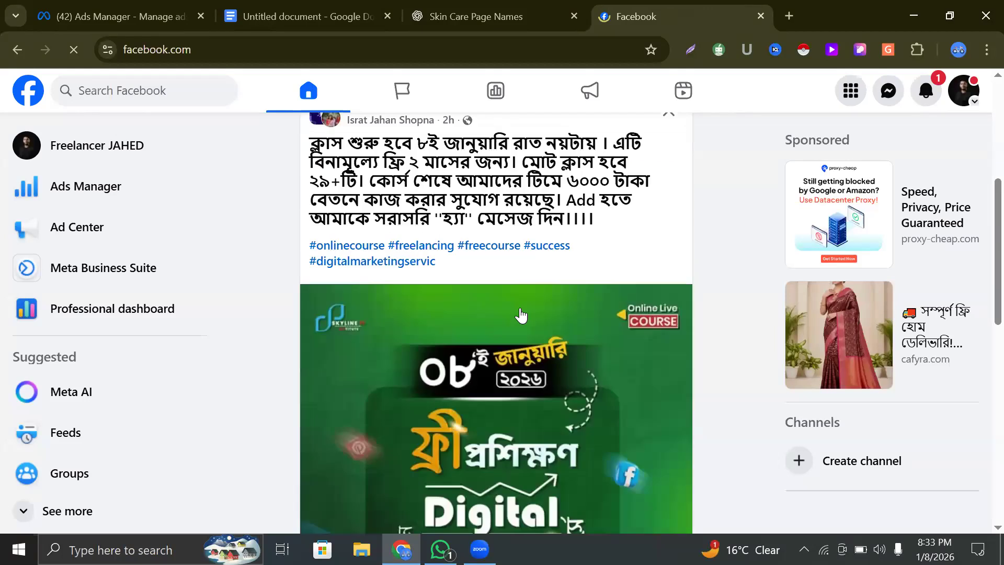
{"action": "scroll", "coordinate": [520, 314], "scroll_direction": "up", "scroll_amount": 5}
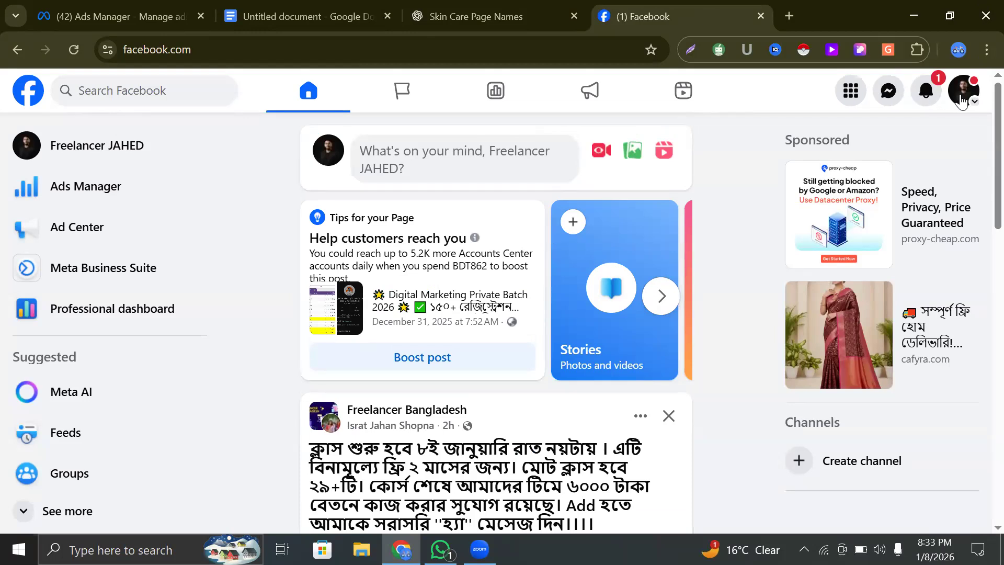
Step: Switch Facebook from the Page identity to the personal profile using the avatar menu
{"action": "left_click", "coordinate": [961, 99]}
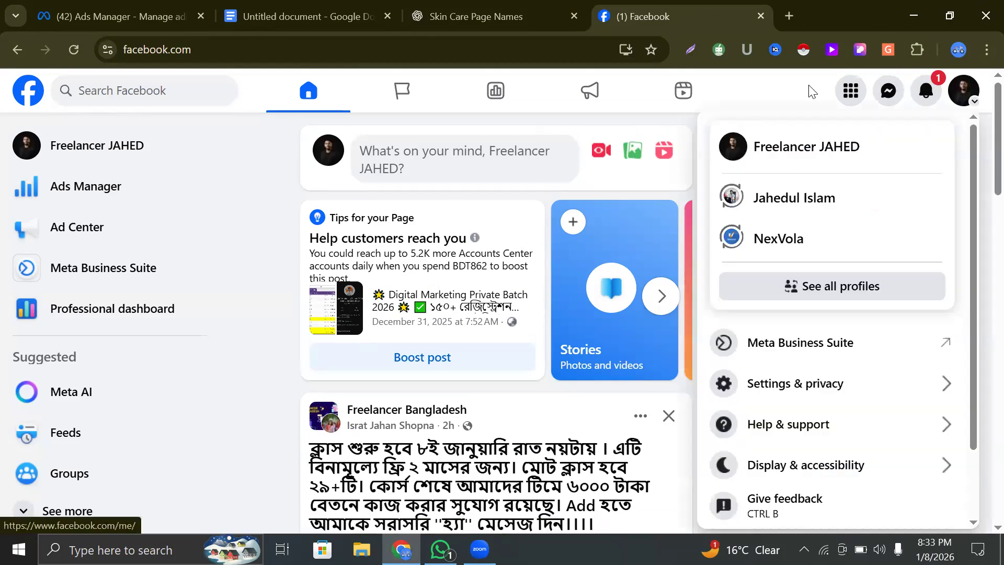
{"action": "left_click", "coordinate": [811, 209]}
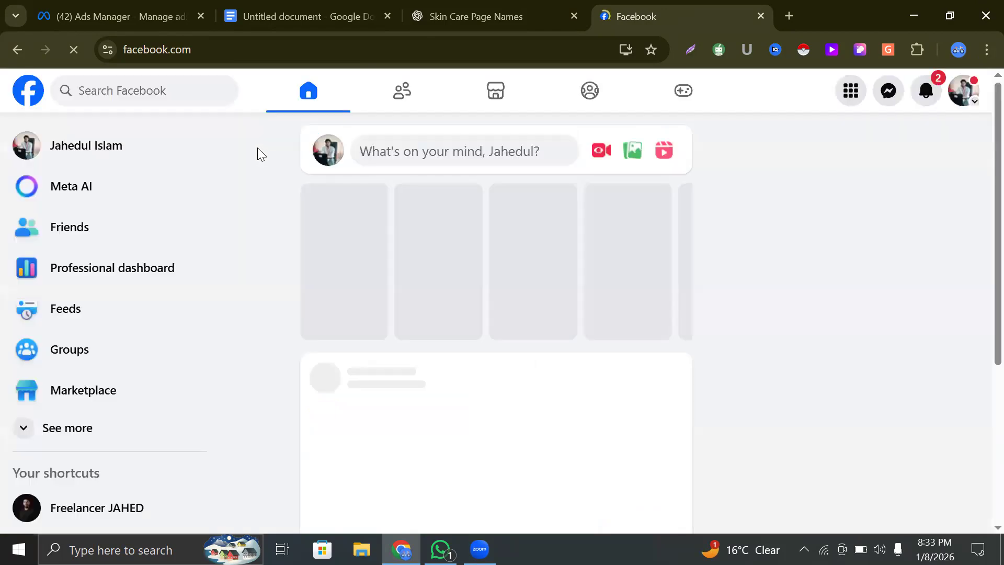
{"action": "left_click", "coordinate": [156, 97]}
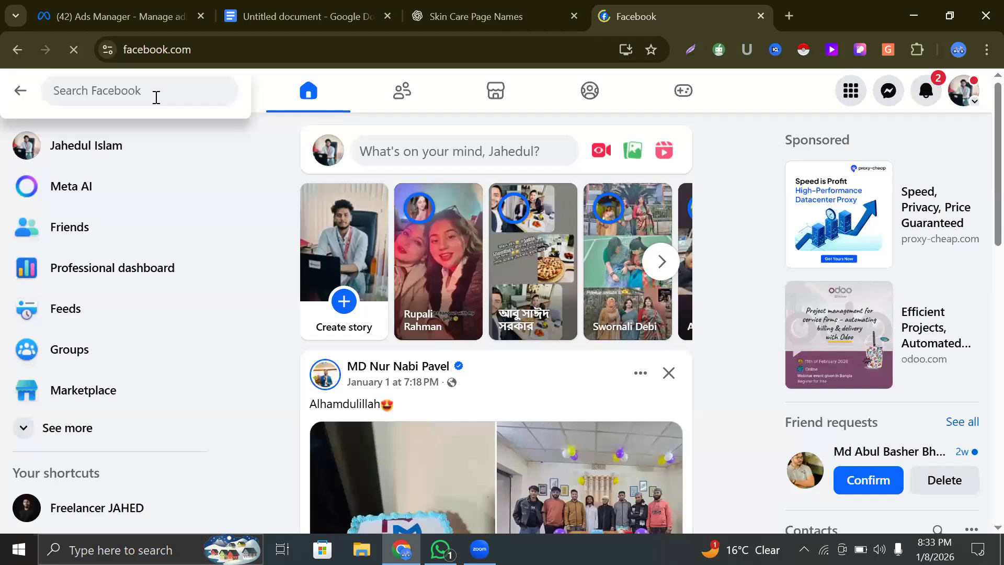
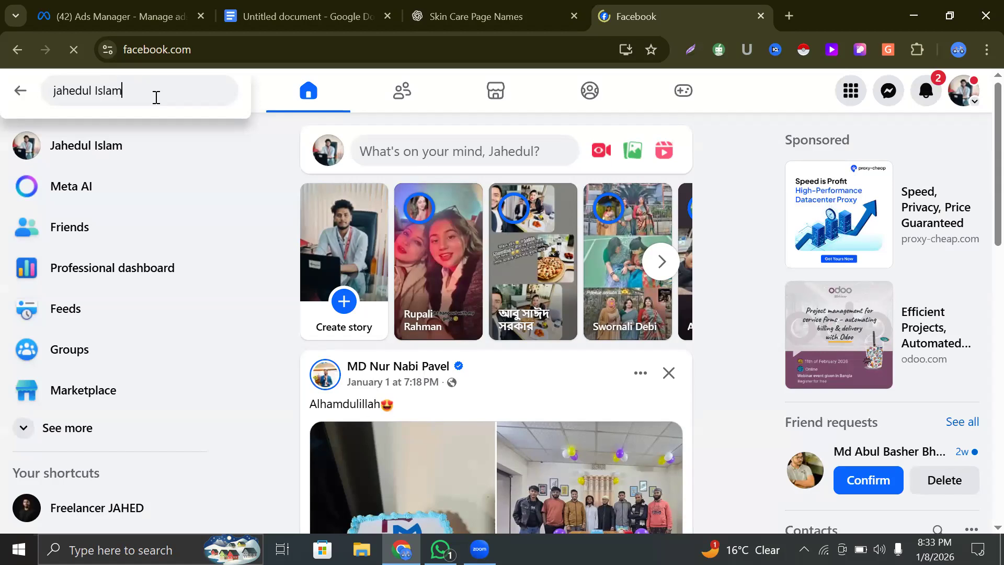
{"action": "key", "text": "Return"}
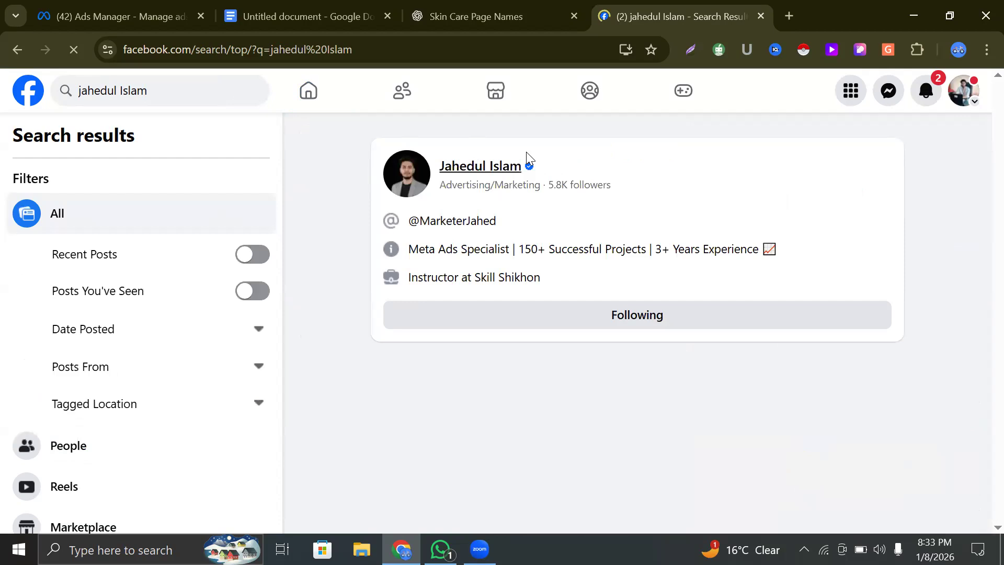
{"action": "left_click", "coordinate": [489, 168]}
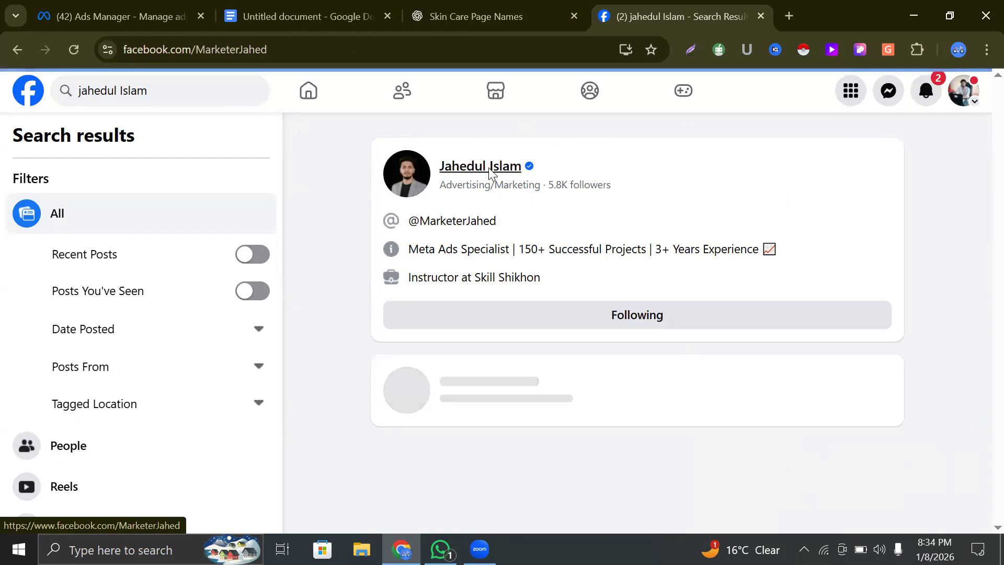
{"action": "scroll", "coordinate": [489, 170], "scroll_direction": "up", "scroll_amount": 3}
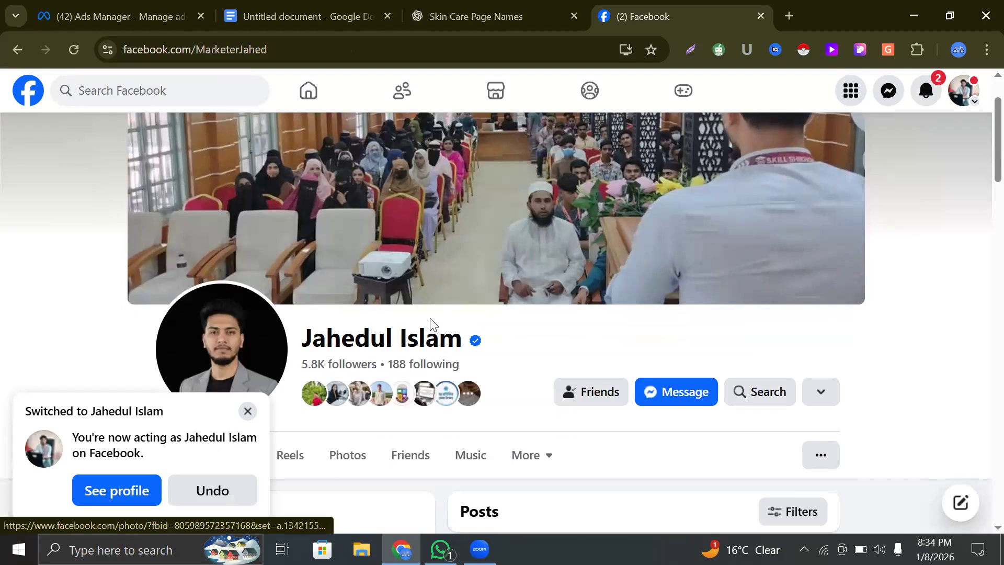
{"action": "scroll", "coordinate": [430, 324], "scroll_direction": "down", "scroll_amount": 6}
{"action": "scroll", "coordinate": [430, 324], "scroll_direction": "up", "scroll_amount": 6}
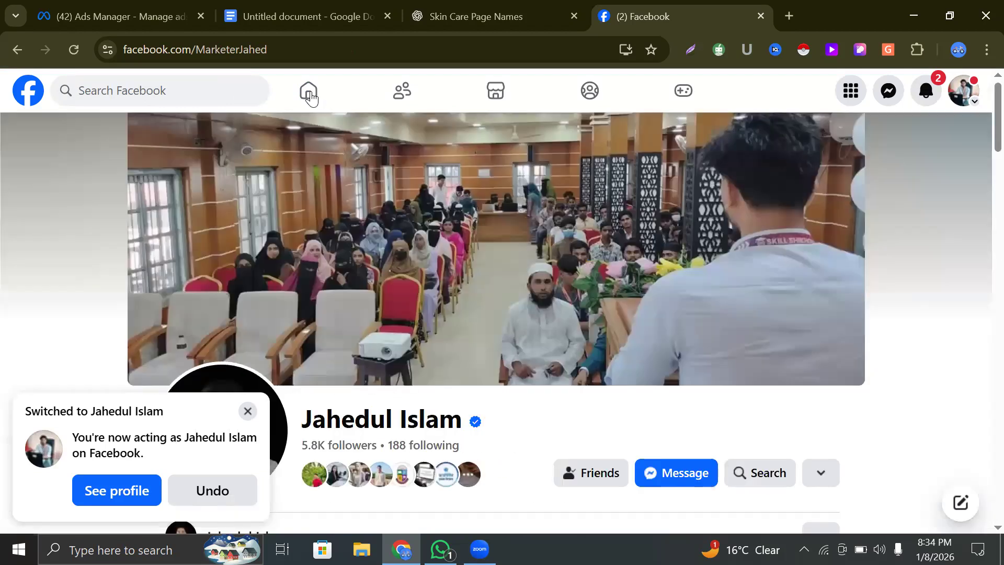
{"action": "left_click", "coordinate": [308, 92]}
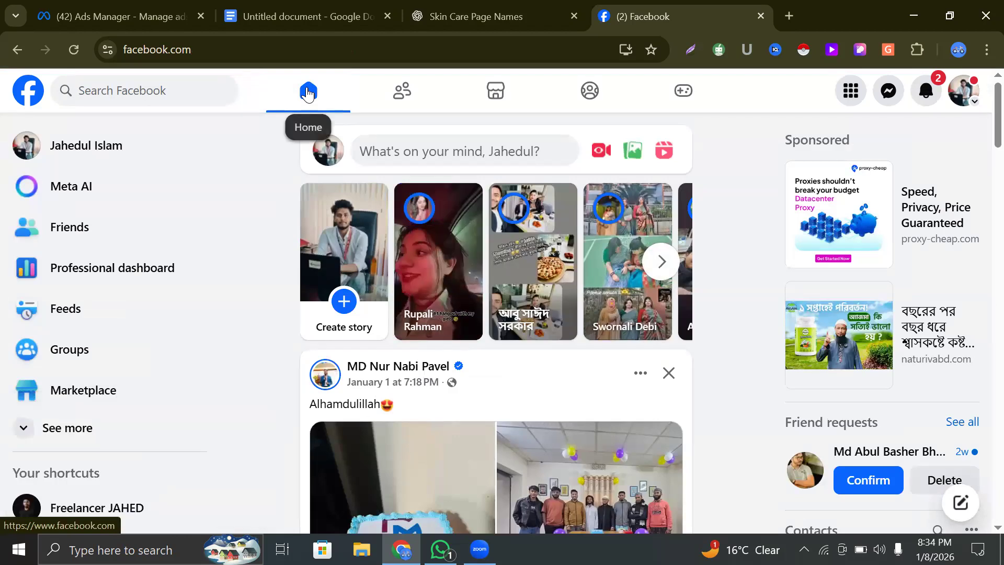
Step: Paste Skinora into Facebook search and run the search
{"action": "left_click", "coordinate": [148, 92]}
{"action": "type", "text": "Skinora"}
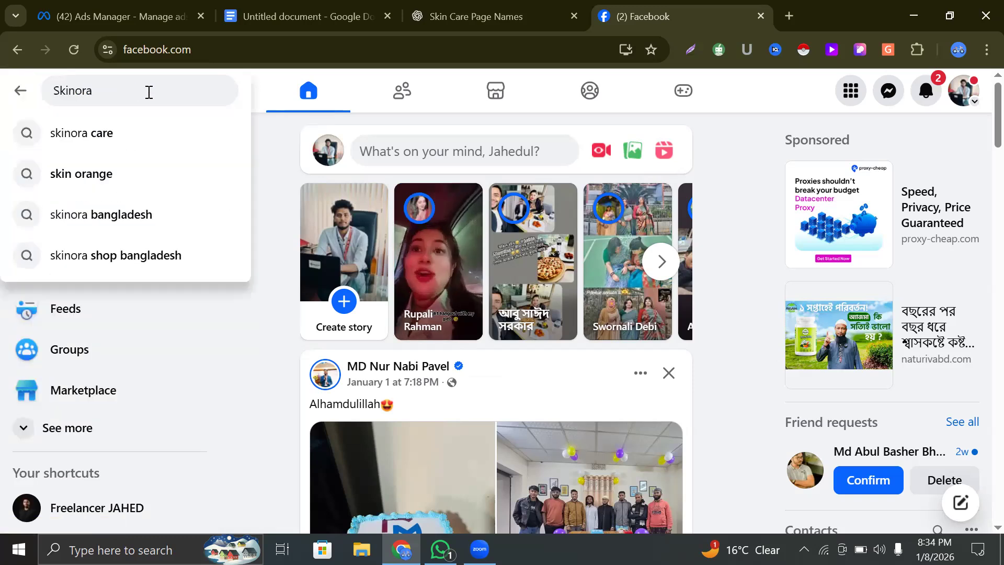
{"action": "key", "text": "Escape"}
{"action": "key", "text": "Return"}
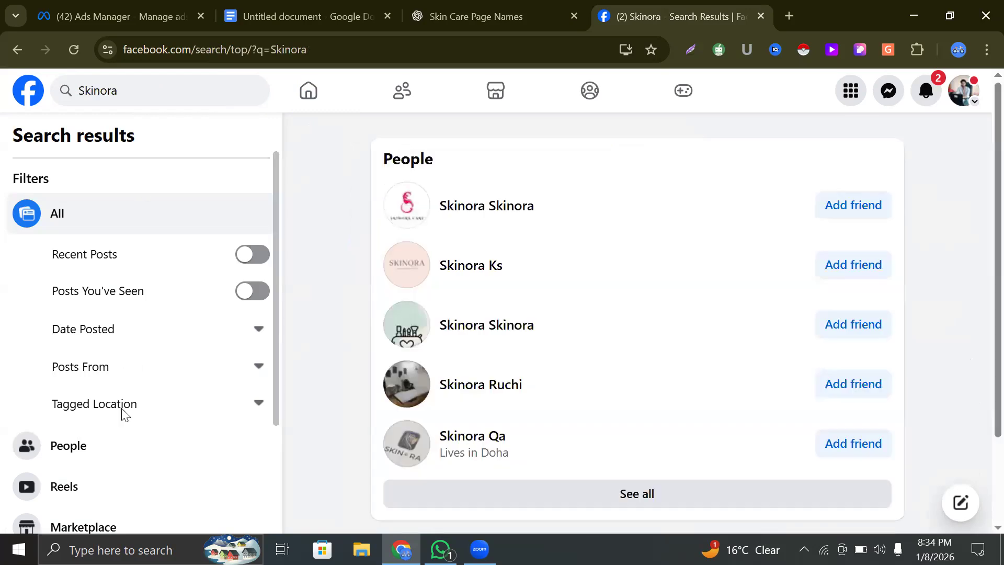
{"action": "scroll", "coordinate": [123, 416], "scroll_direction": "down", "scroll_amount": 1}
{"action": "scroll", "coordinate": [122, 415], "scroll_direction": "down", "scroll_amount": 2}
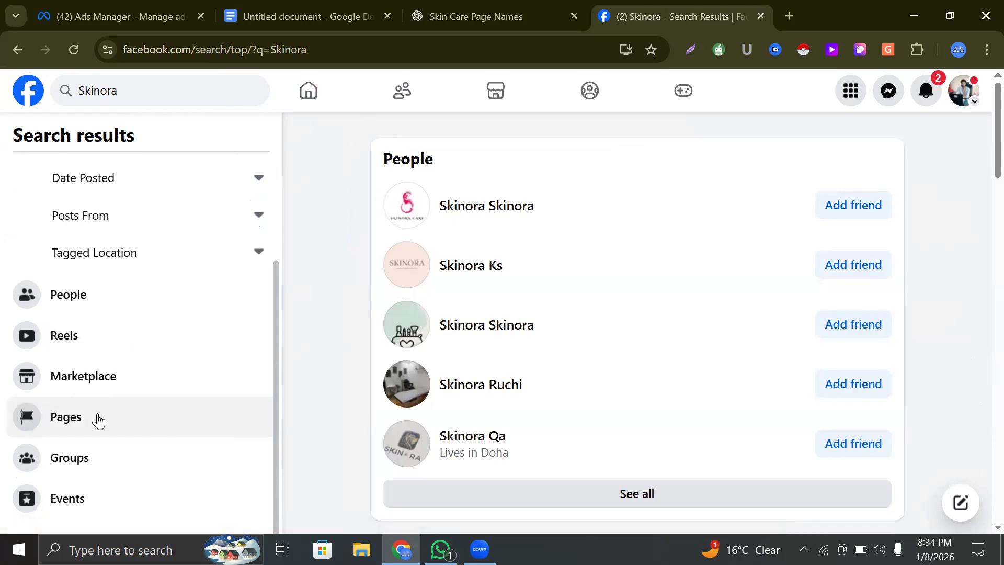
Step: Filter the Skinora results to Pages and review the many existing Skinora pages
{"action": "left_click", "coordinate": [98, 419]}
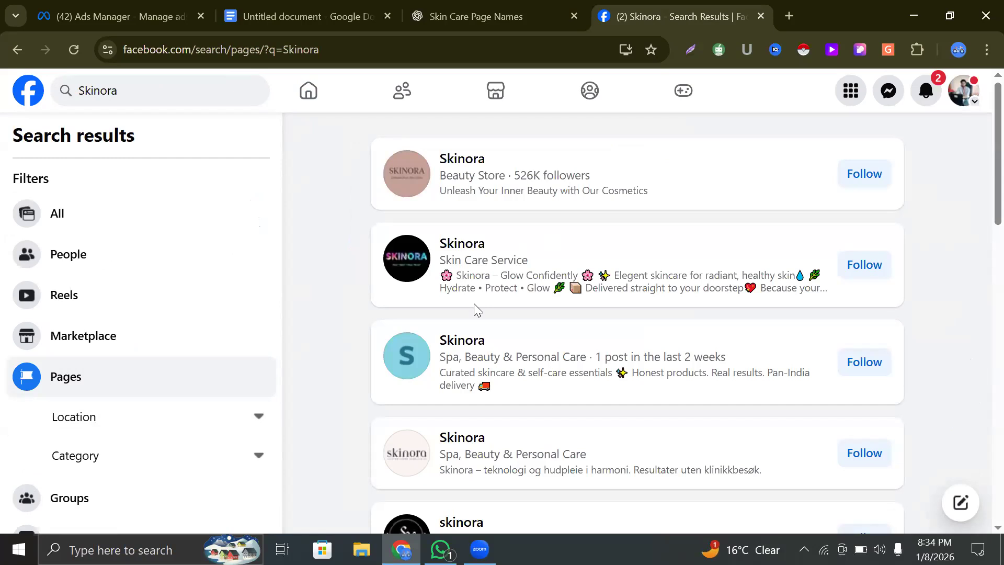
{"action": "scroll", "coordinate": [715, 266], "scroll_direction": "down", "scroll_amount": 1}
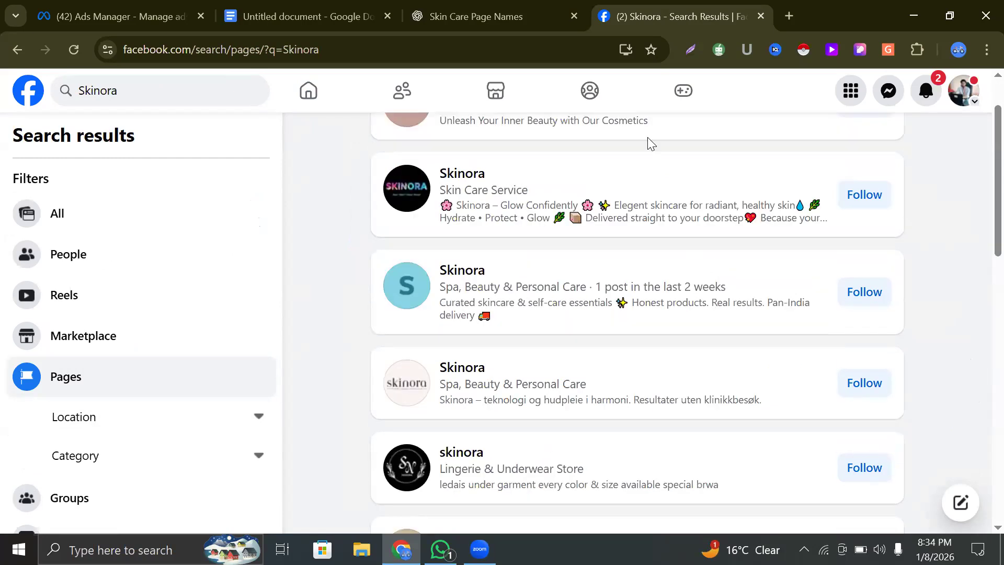
{"action": "scroll", "coordinate": [530, 179], "scroll_direction": "up", "scroll_amount": 1}
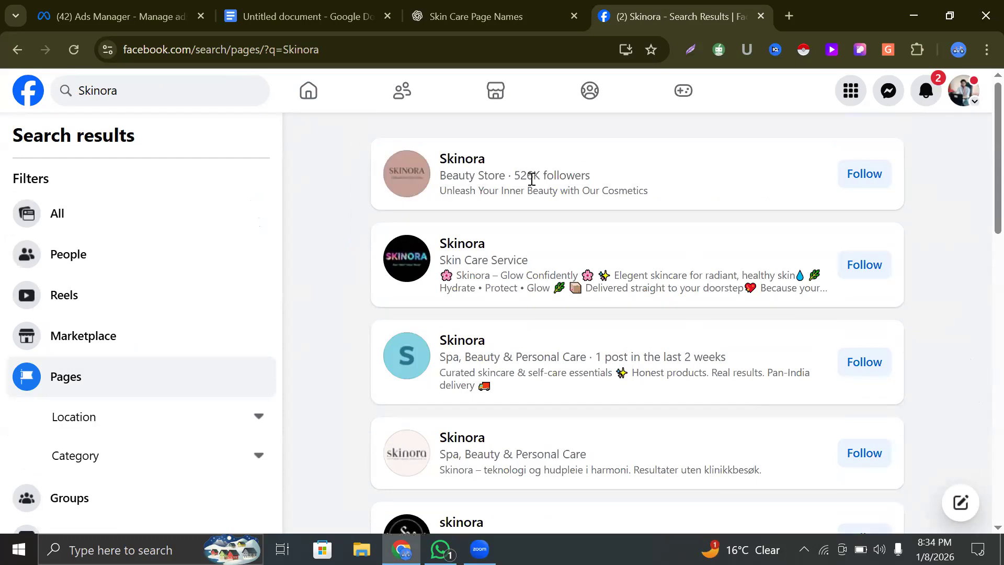
{"action": "scroll", "coordinate": [581, 266], "scroll_direction": "down", "scroll_amount": 8}
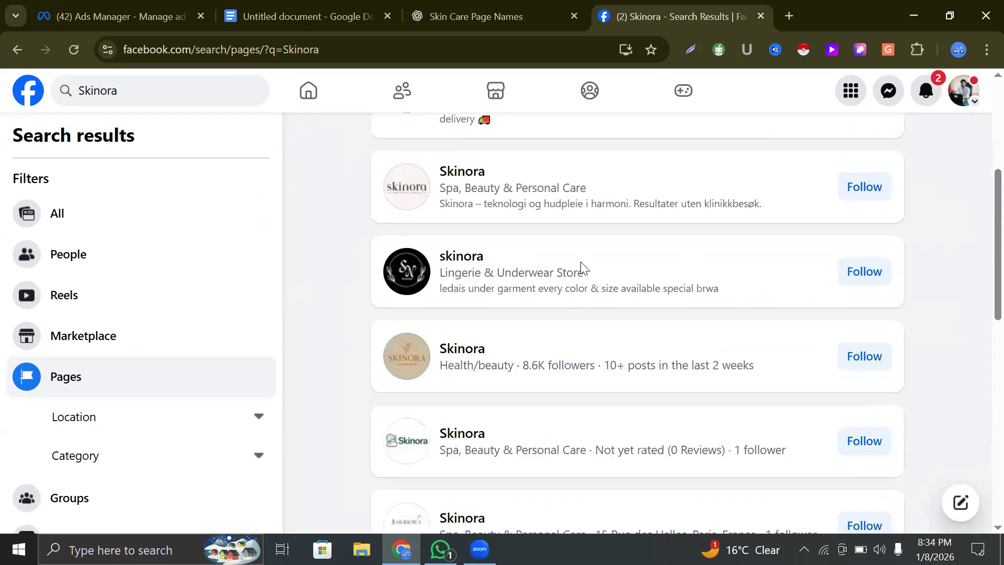
{"action": "scroll", "coordinate": [580, 266], "scroll_direction": "up", "scroll_amount": 8}
{"action": "mouse_move", "coordinate": [441, 167]}
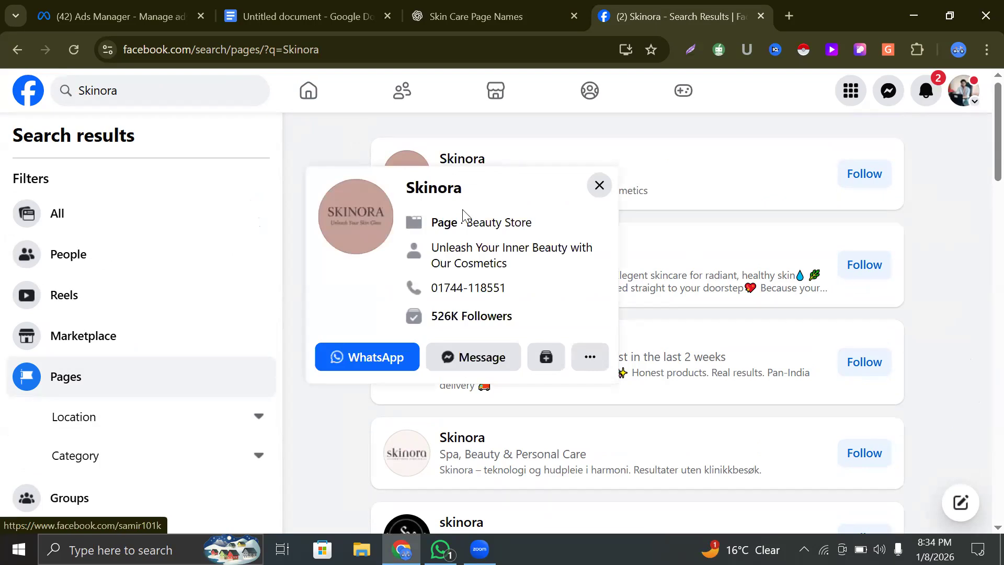
{"action": "left_click", "coordinate": [607, 183]}
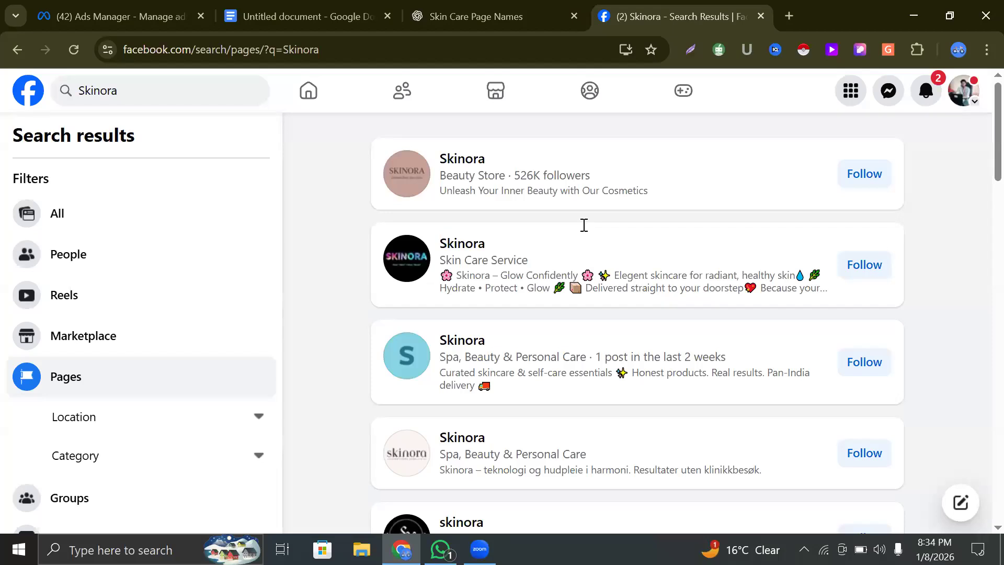
{"action": "scroll", "coordinate": [586, 231], "scroll_direction": "down", "scroll_amount": 7}
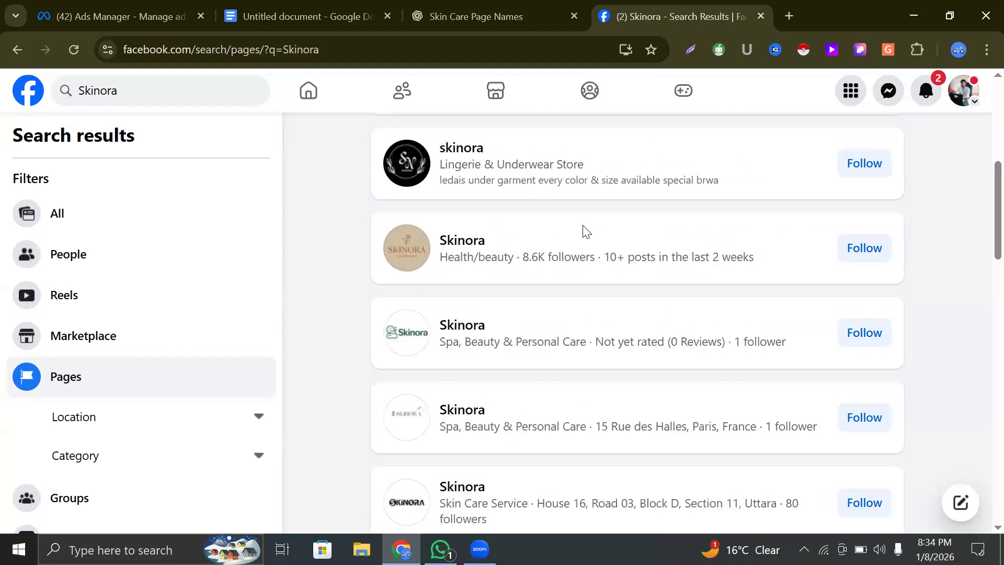
{"action": "scroll", "coordinate": [586, 232], "scroll_direction": "down", "scroll_amount": 3}
{"action": "scroll", "coordinate": [518, 322], "scroll_direction": "down", "scroll_amount": 3}
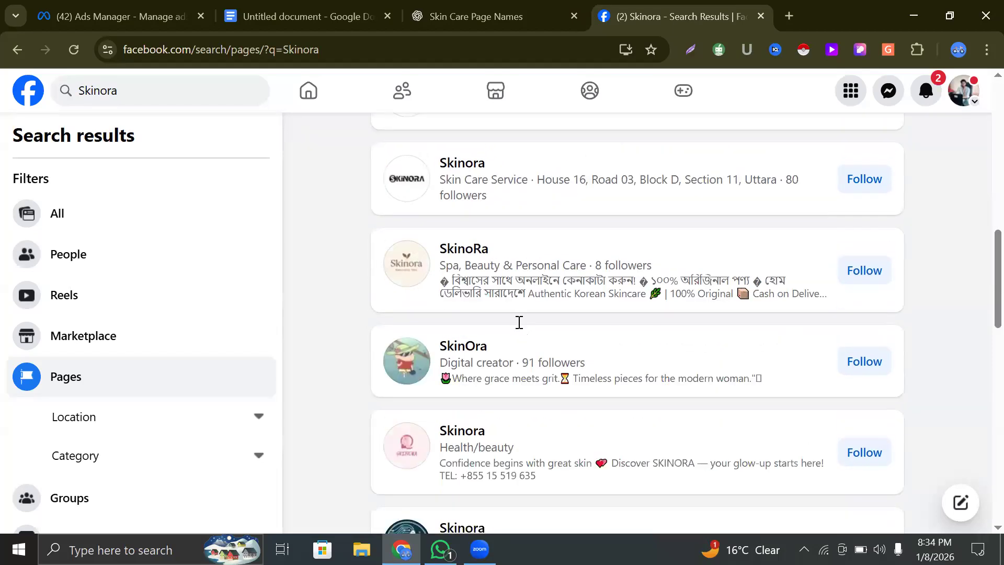
{"action": "scroll", "coordinate": [519, 322], "scroll_direction": "down", "scroll_amount": 4}
{"action": "scroll", "coordinate": [518, 325], "scroll_direction": "up", "scroll_amount": 15}
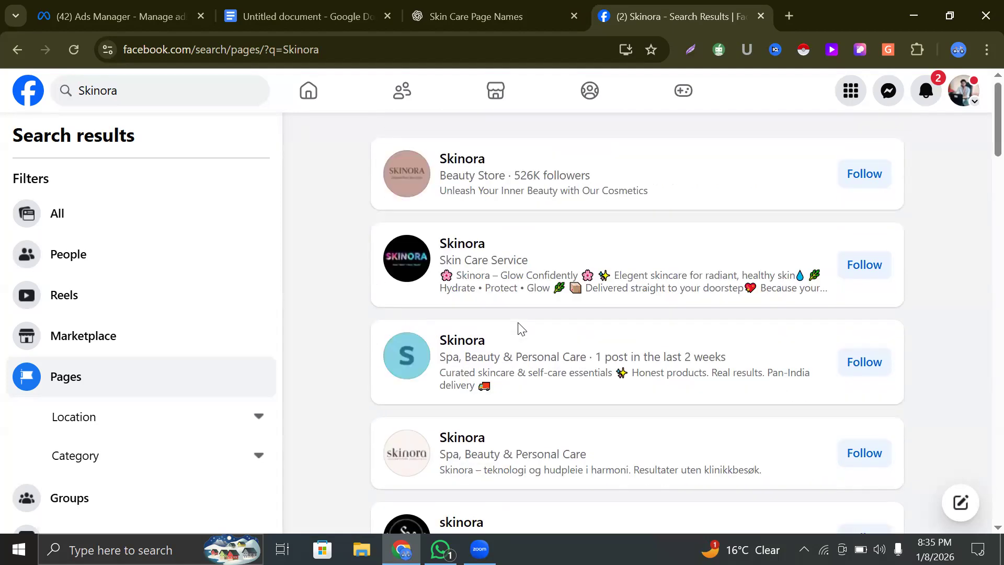
{"action": "left_click", "coordinate": [484, 7]}
Step: Copy Glowvia from ChatGPT's name list and go back to the Facebook results
{"action": "left_click", "coordinate": [415, 409]}
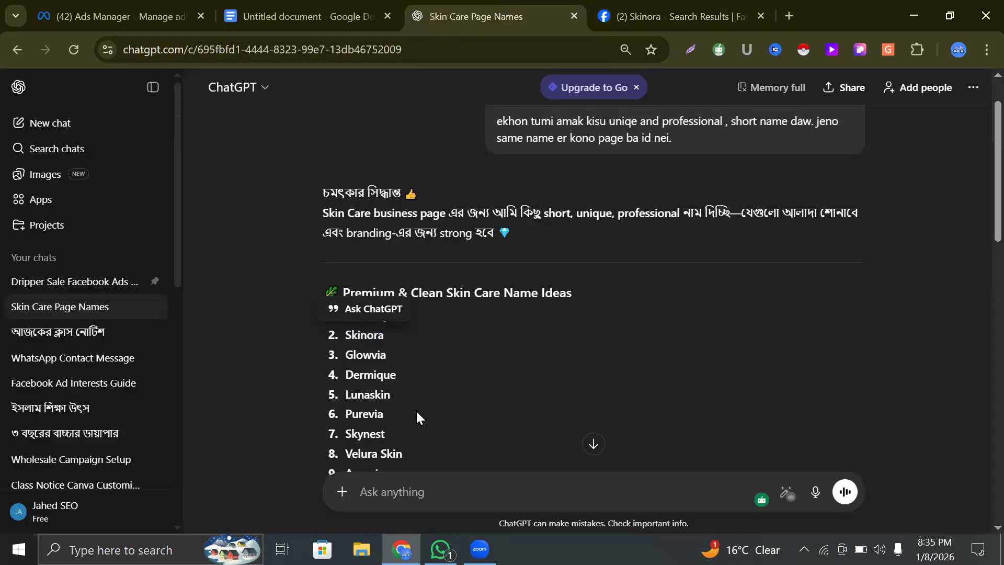
{"action": "scroll", "coordinate": [366, 319], "scroll_direction": "down", "scroll_amount": 1}
{"action": "left_click_drag", "start_coordinate": [348, 295], "coordinate": [388, 291]}
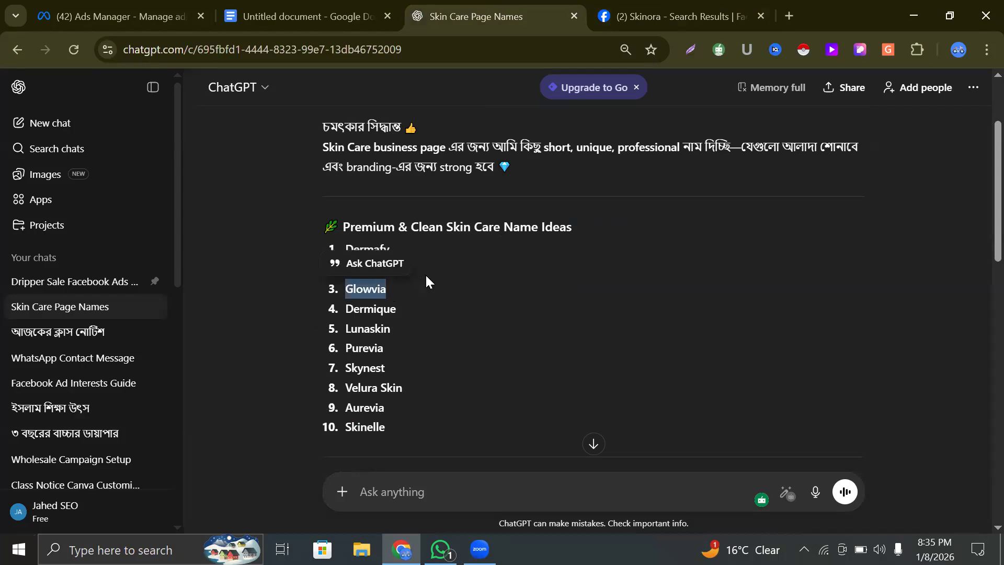
{"action": "right_click", "coordinate": [378, 292]}
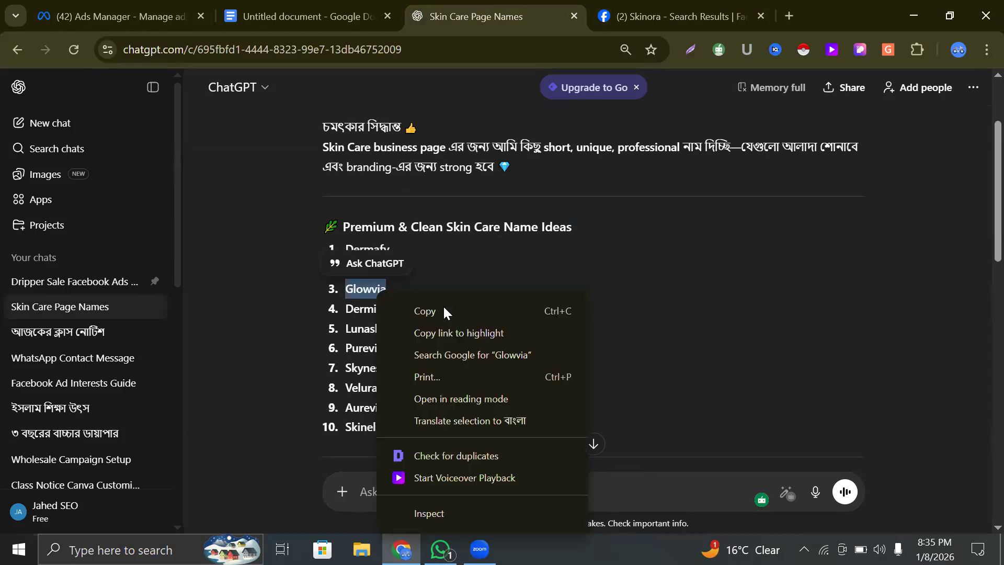
{"action": "left_click", "coordinate": [443, 309]}
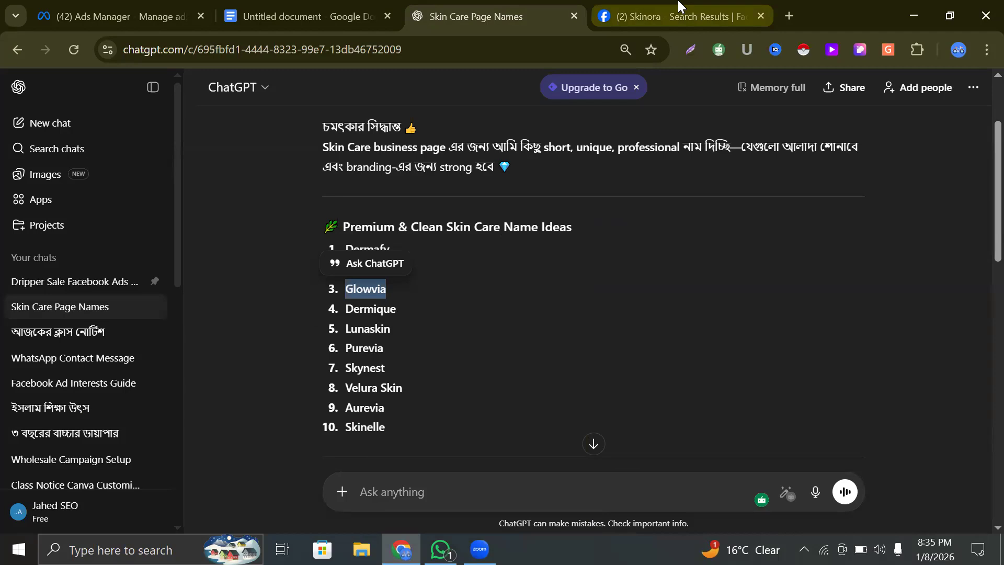
{"action": "left_click", "coordinate": [678, 6]}
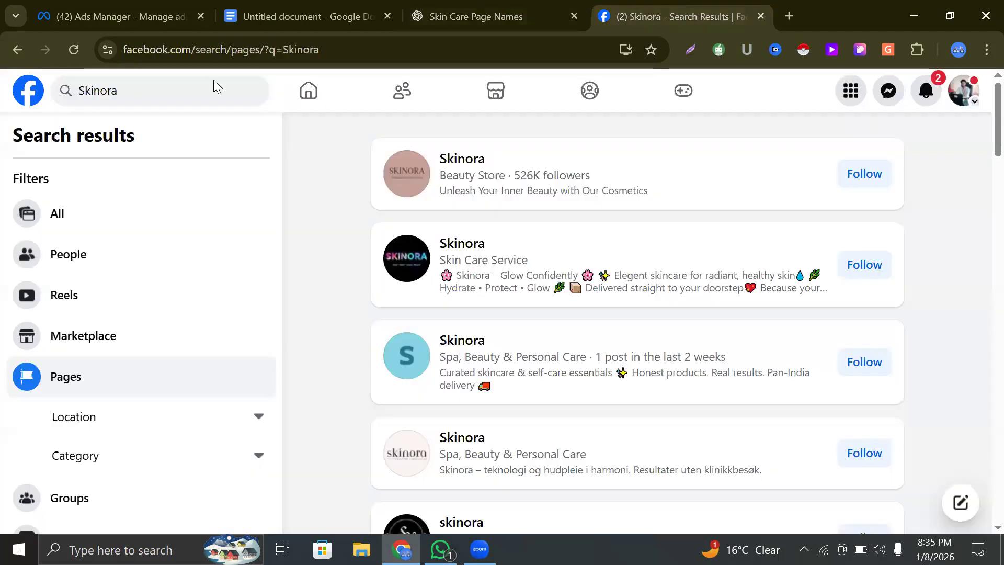
Step: Search Facebook for Glowvia, filter to Pages, and find many existing Glowvia pages
{"action": "left_click", "coordinate": [128, 95]}
{"action": "key", "text": "ctrl+v"}
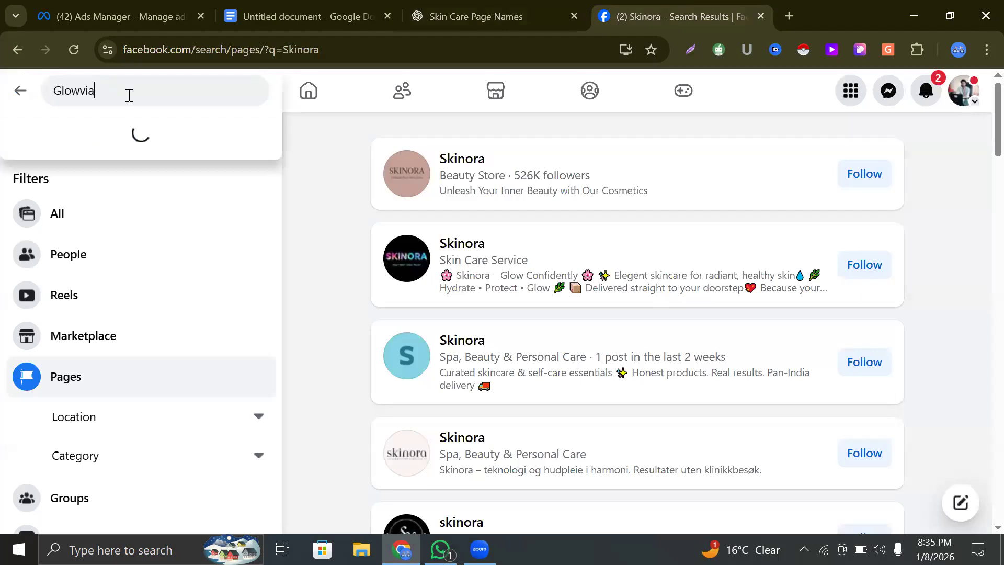
{"action": "key", "text": "Return"}
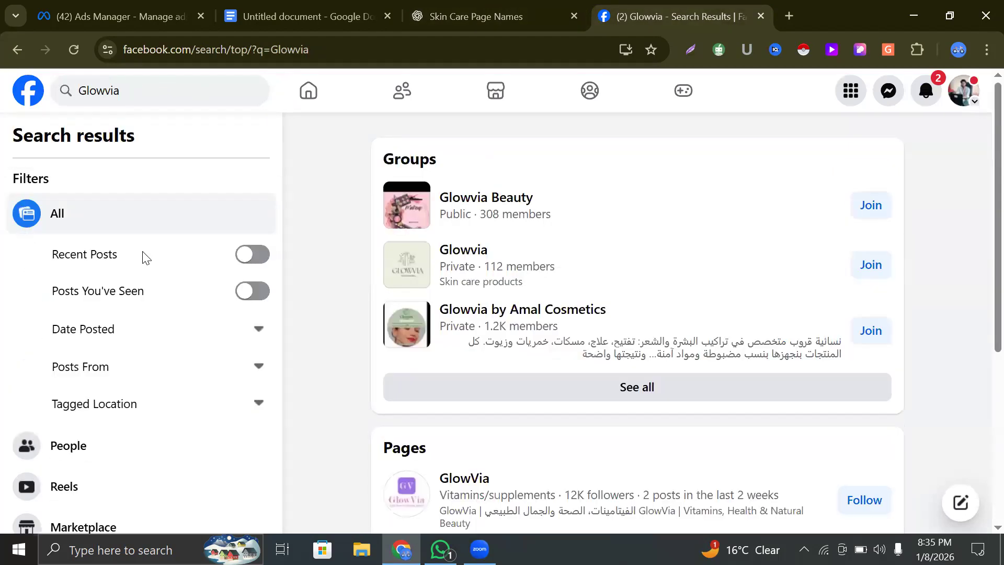
{"action": "scroll", "coordinate": [99, 434], "scroll_direction": "down", "scroll_amount": 3}
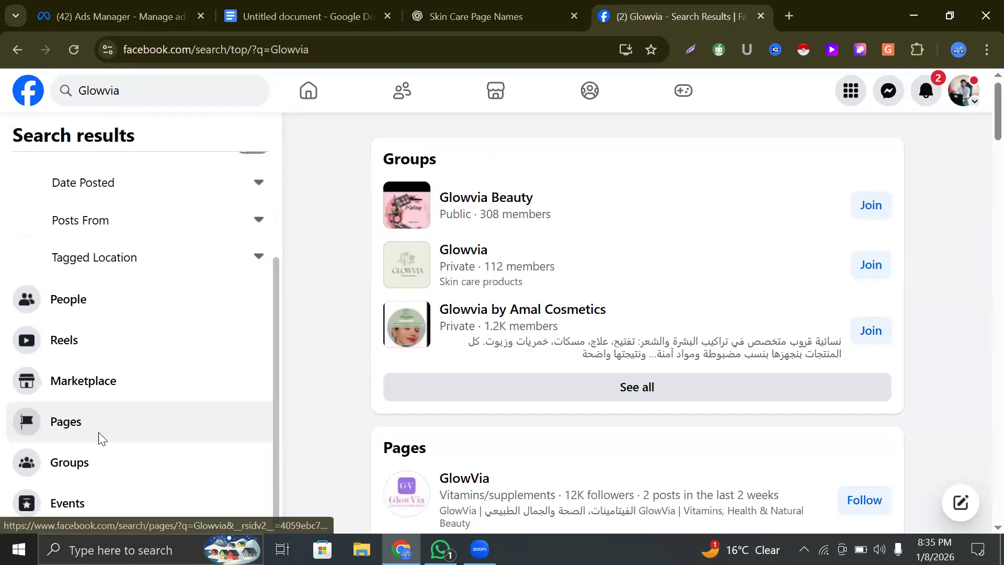
{"action": "left_click", "coordinate": [99, 437]}
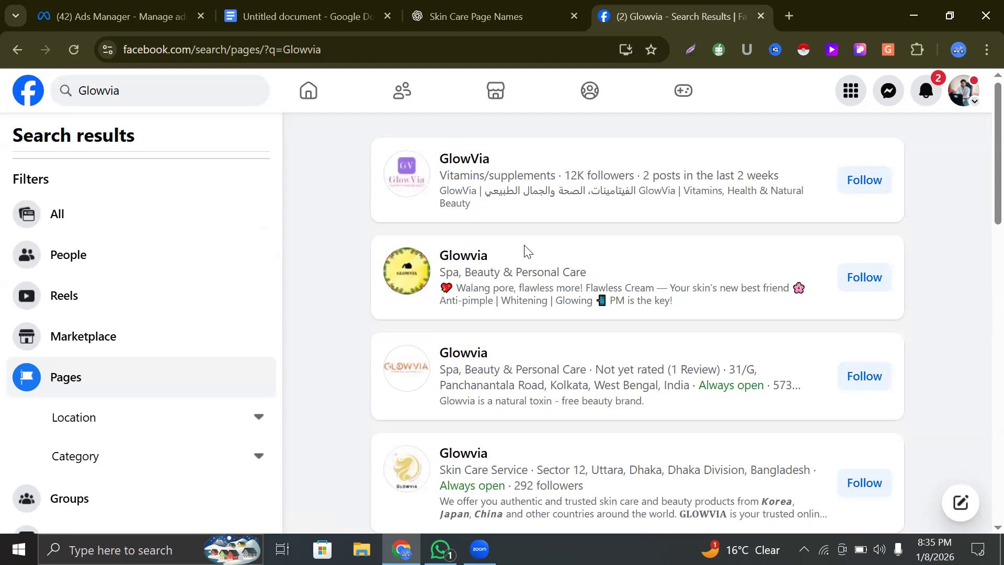
{"action": "scroll", "coordinate": [525, 251], "scroll_direction": "down", "scroll_amount": 6}
{"action": "scroll", "coordinate": [524, 246], "scroll_direction": "down", "scroll_amount": 3}
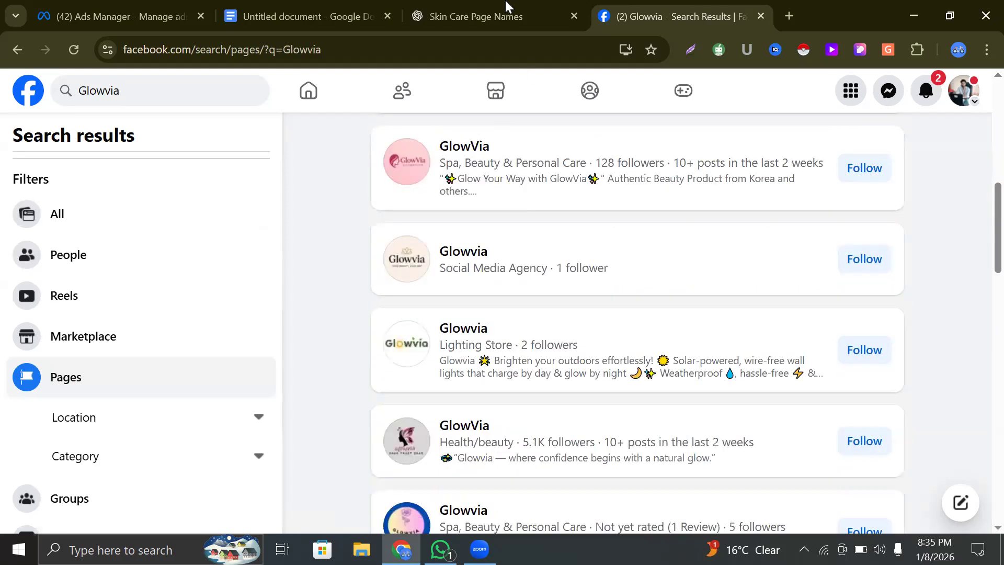
{"action": "left_click", "coordinate": [505, 6]}
Step: Select and copy 'Velura Skin' from item 8 of ChatGPT's name list
{"action": "scroll", "coordinate": [486, 369], "scroll_direction": "down", "scroll_amount": 1}
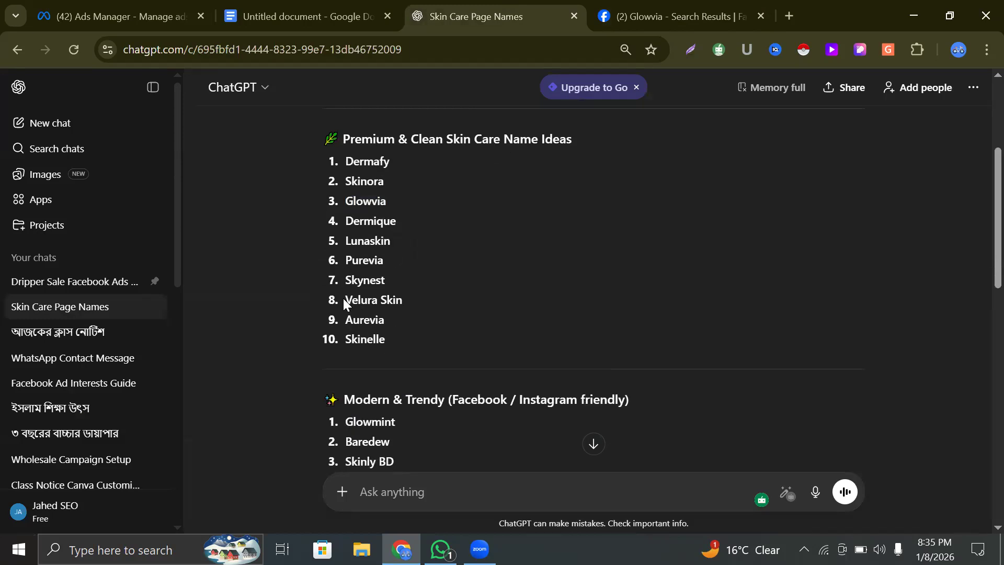
{"action": "left_click_drag", "start_coordinate": [413, 298], "coordinate": [345, 301]}
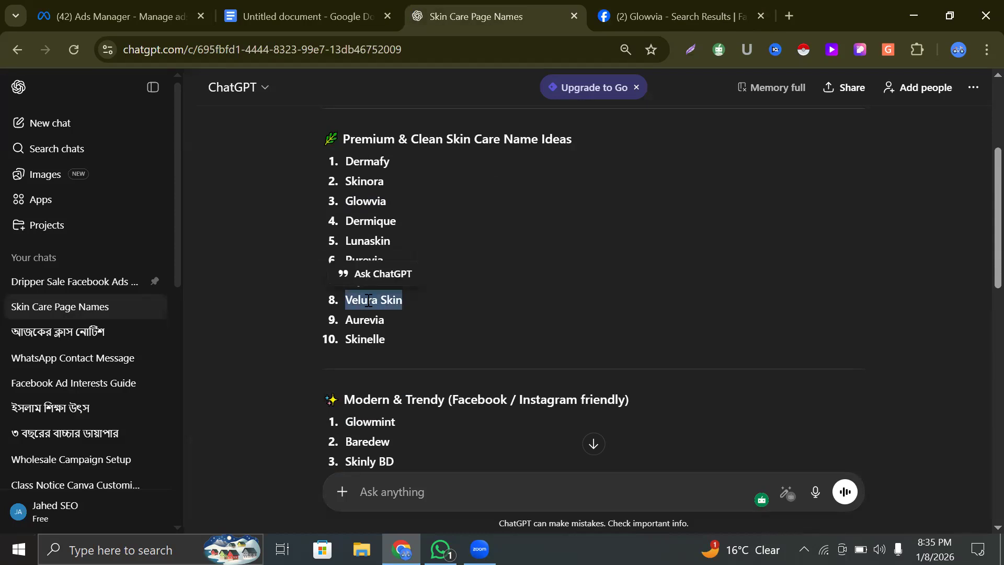
{"action": "right_click", "coordinate": [368, 300]}
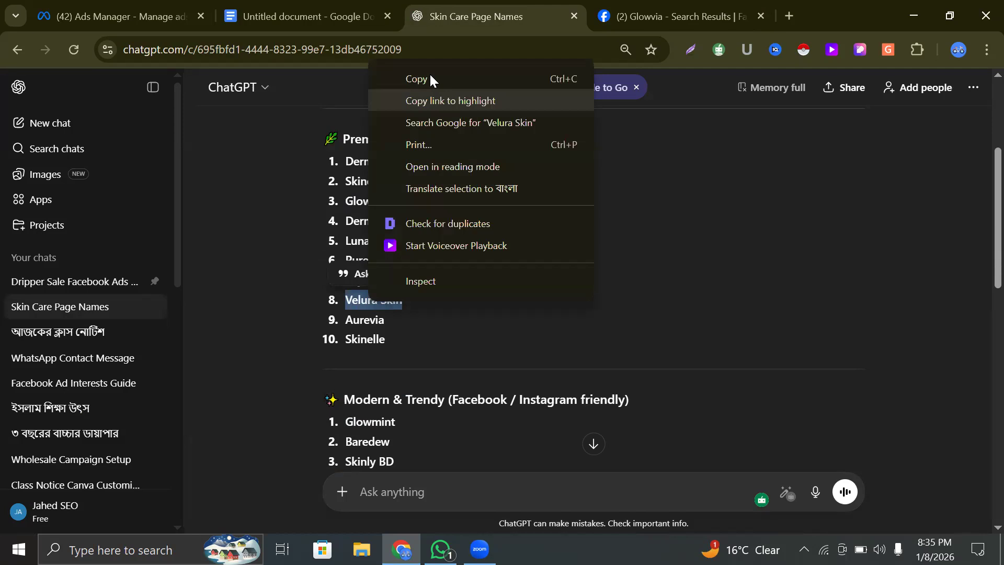
{"action": "left_click", "coordinate": [432, 79]}
Step: Replace the Facebook search term with Velura Skin and run the search
{"action": "left_click", "coordinate": [634, 9]}
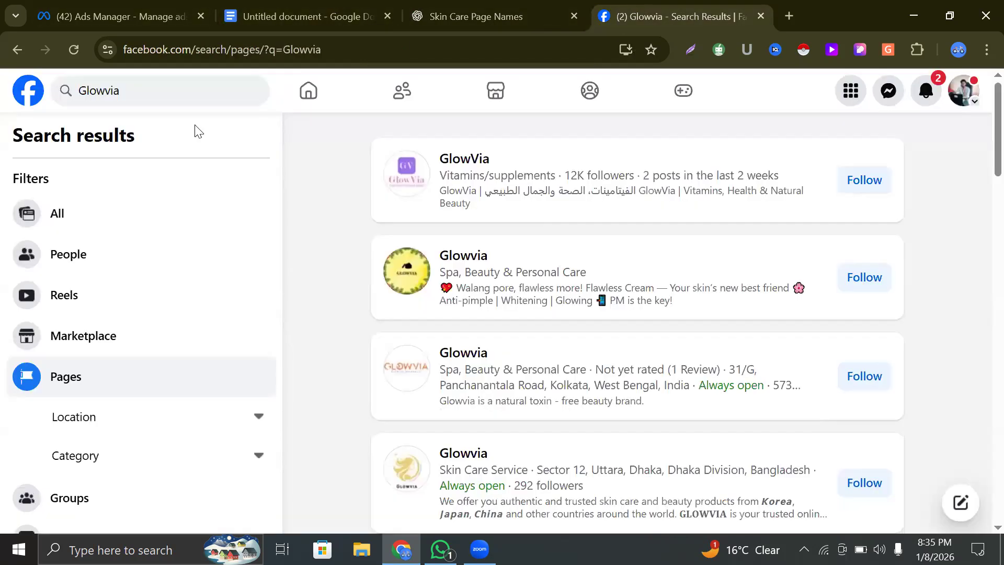
{"action": "left_click", "coordinate": [158, 92]}
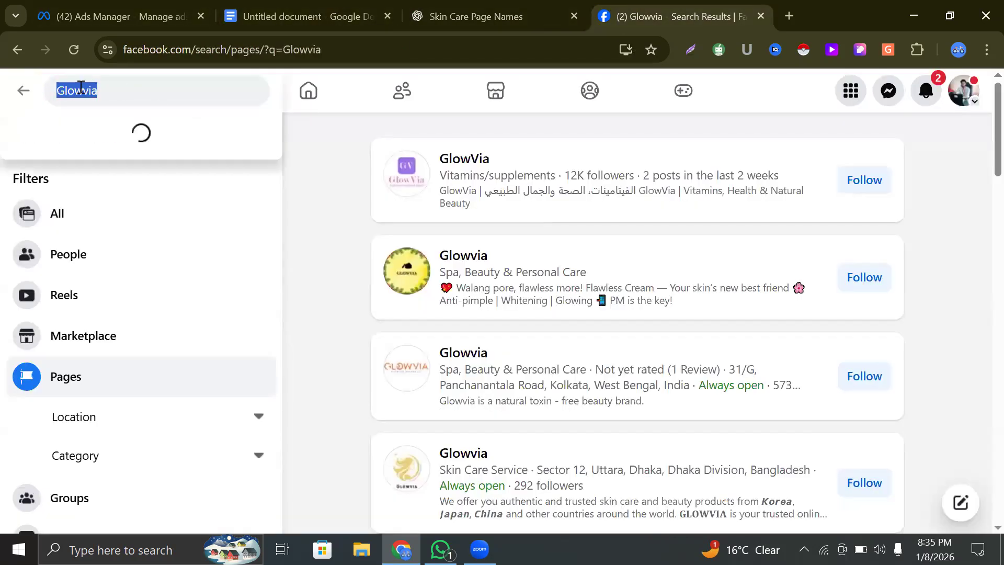
{"action": "key", "text": "ctrl+v"}
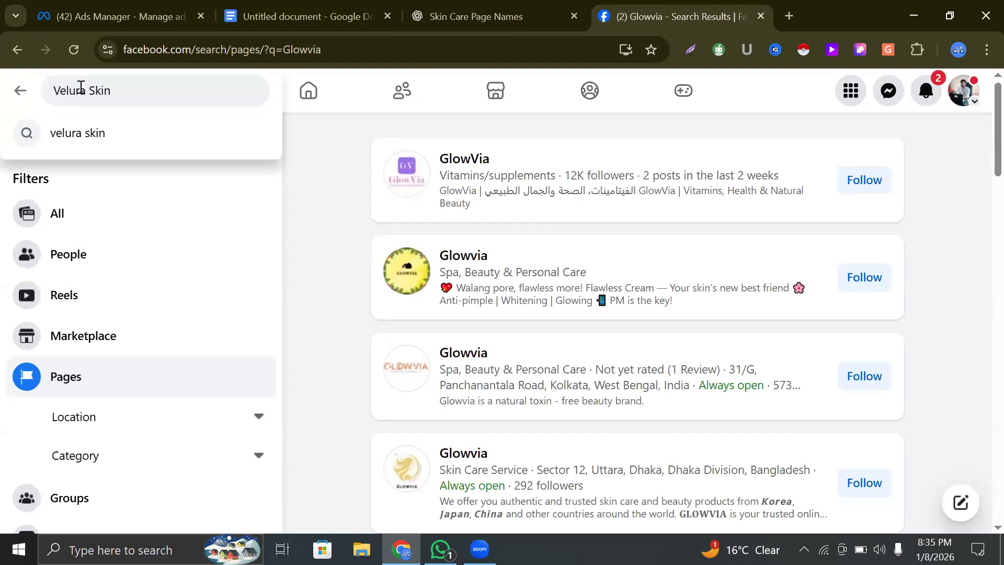
{"action": "key", "text": "Return"}
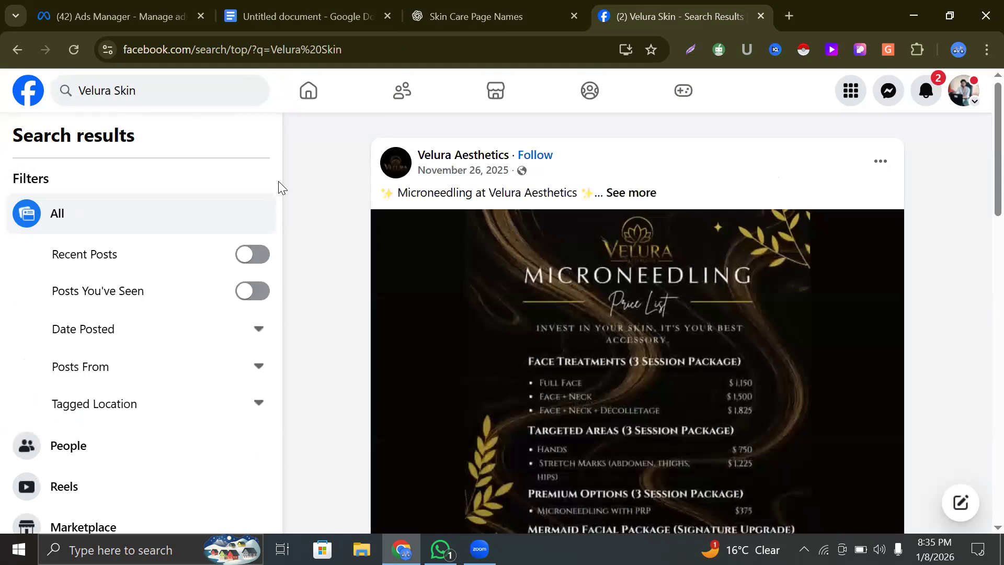
Step: Dismiss the notification, filter to Pages, and review the existing Velura Skin pages
{"action": "scroll", "coordinate": [101, 380], "scroll_direction": "down", "scroll_amount": 3}
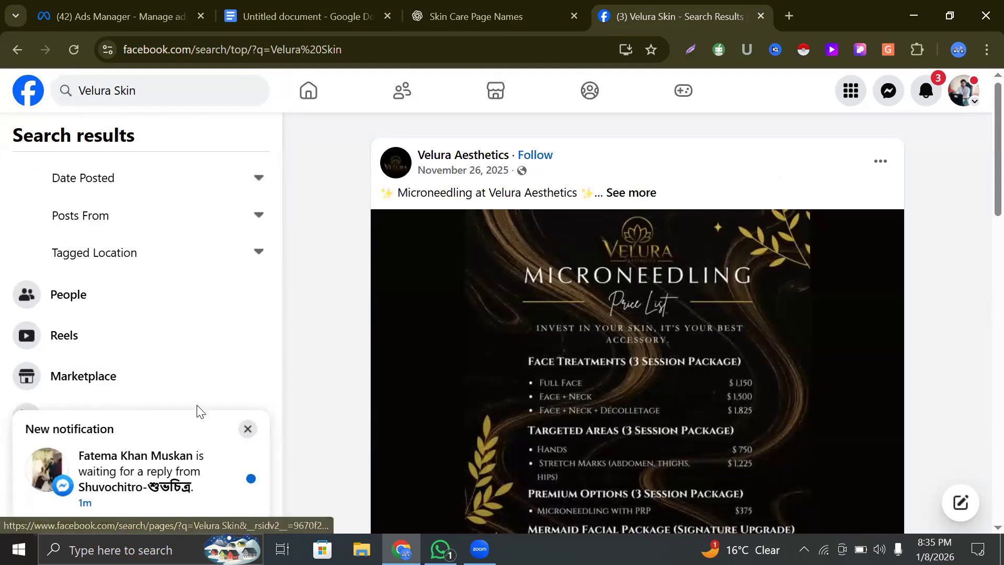
{"action": "left_click", "coordinate": [245, 432]}
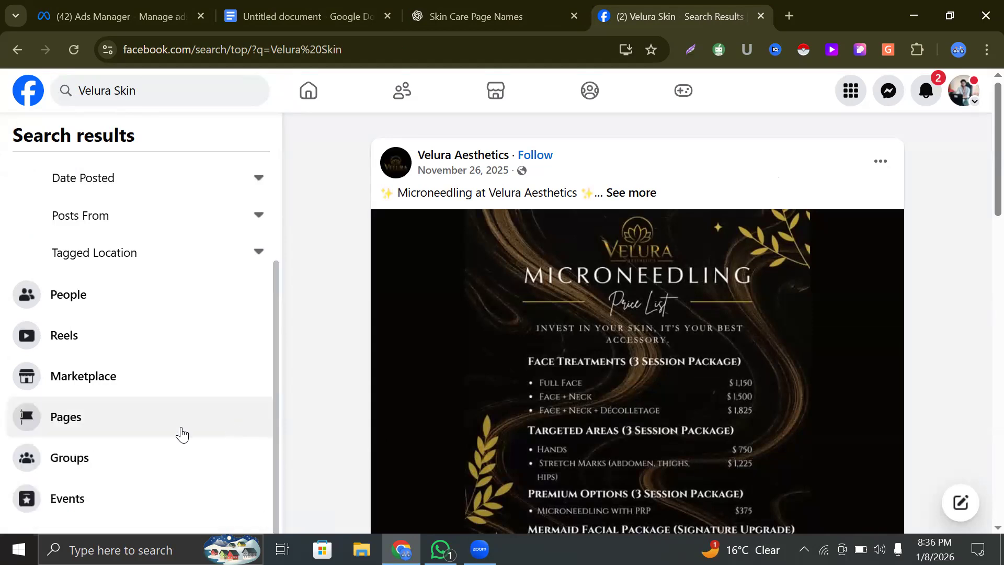
{"action": "left_click", "coordinate": [181, 427]}
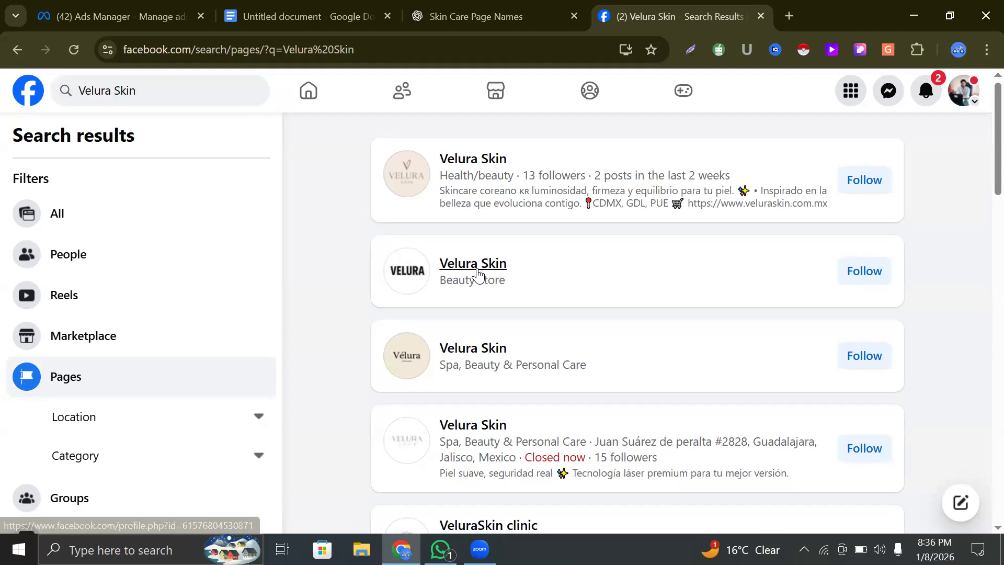
{"action": "mouse_move", "coordinate": [478, 273]}
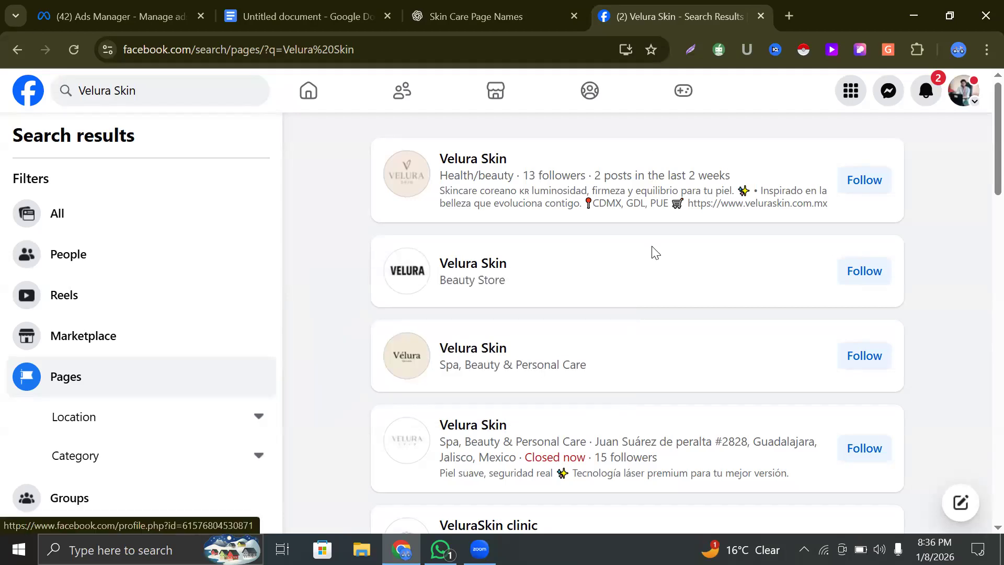
{"action": "scroll", "coordinate": [651, 260], "scroll_direction": "down", "scroll_amount": 5}
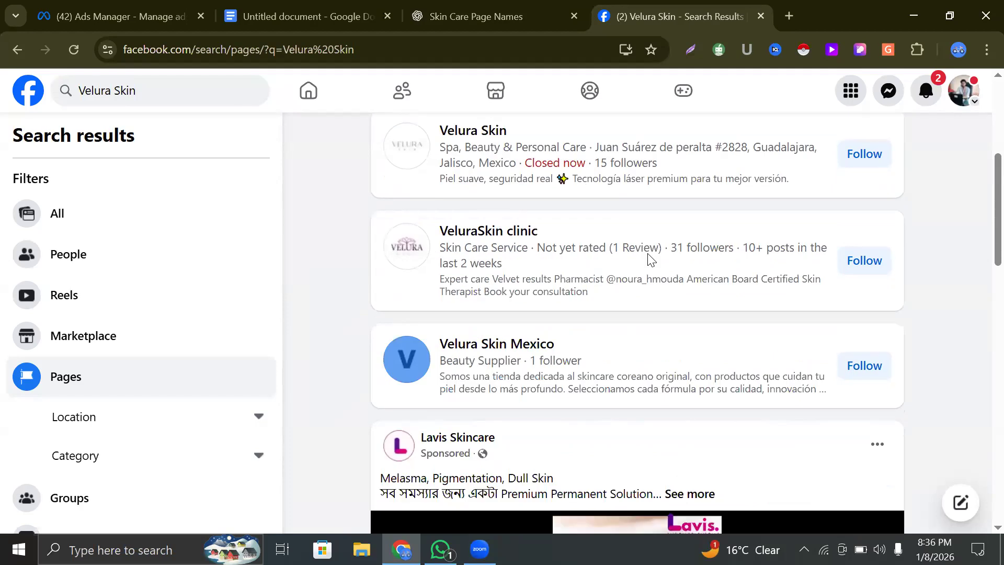
{"action": "scroll", "coordinate": [651, 259], "scroll_direction": "down", "scroll_amount": 10}
{"action": "scroll", "coordinate": [648, 258], "scroll_direction": "up", "scroll_amount": 8}
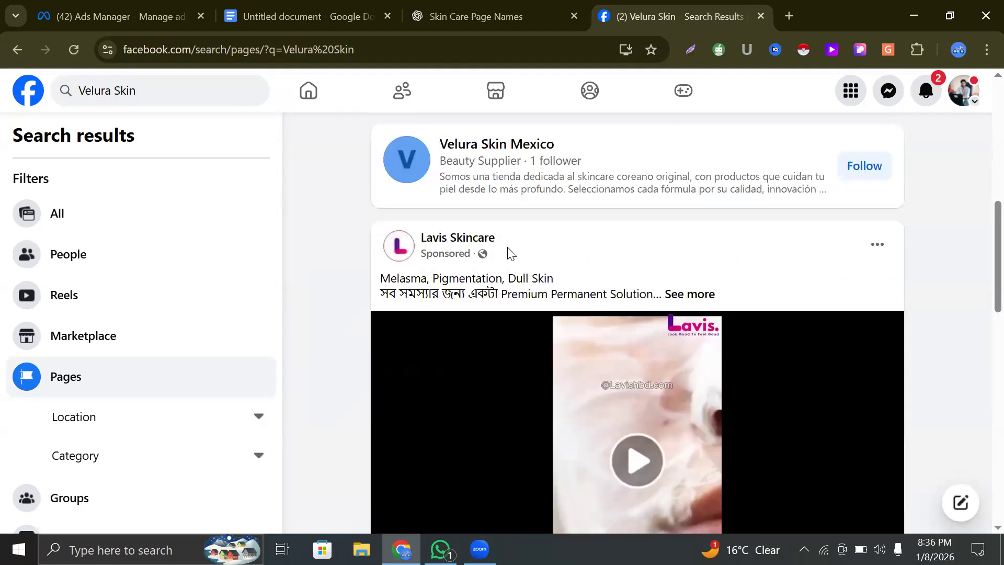
{"action": "scroll", "coordinate": [509, 253], "scroll_direction": "up", "scroll_amount": 9}
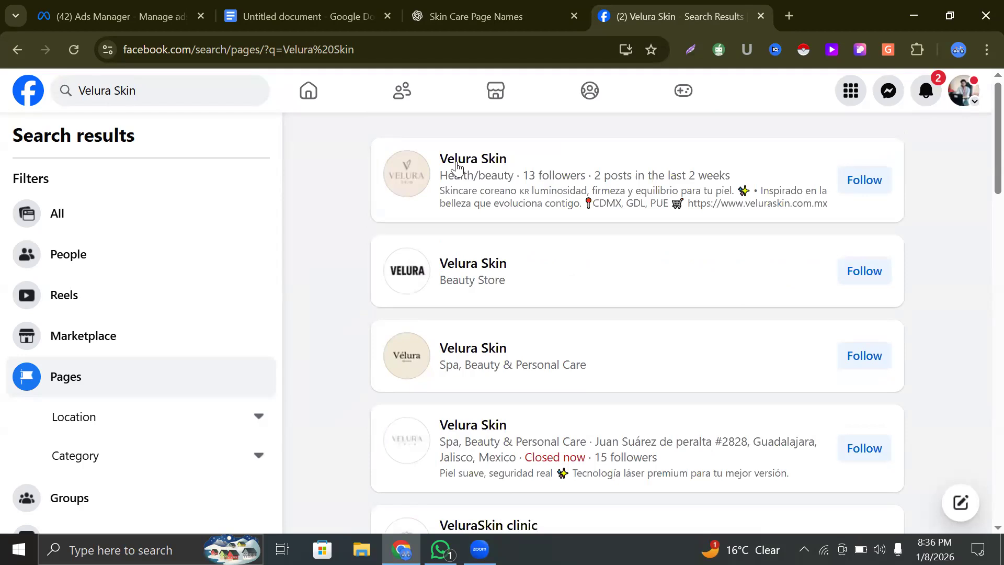
{"action": "mouse_move", "coordinate": [450, 161]}
{"action": "left_click", "coordinate": [465, 166]}
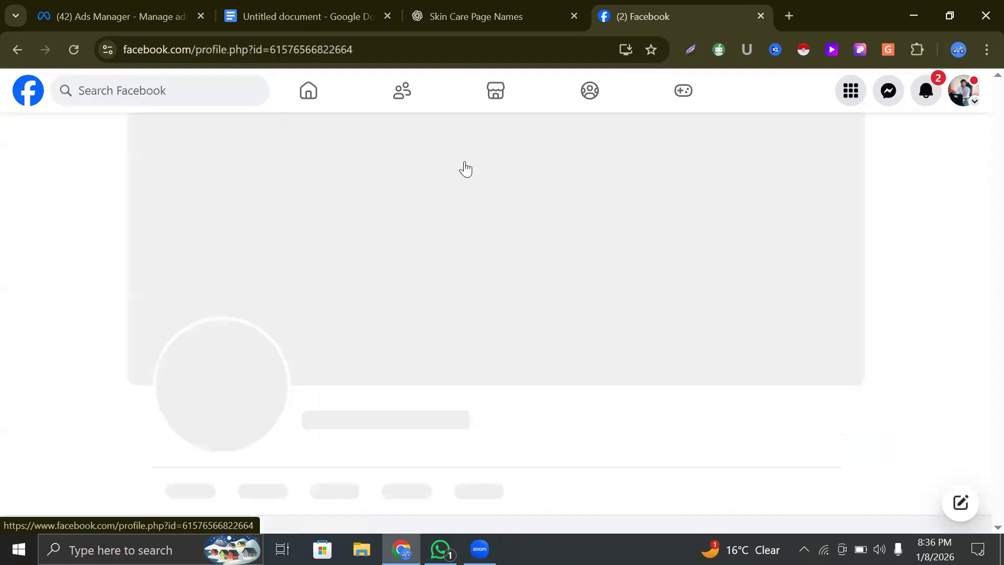
{"action": "scroll", "coordinate": [466, 306], "scroll_direction": "down", "scroll_amount": 5}
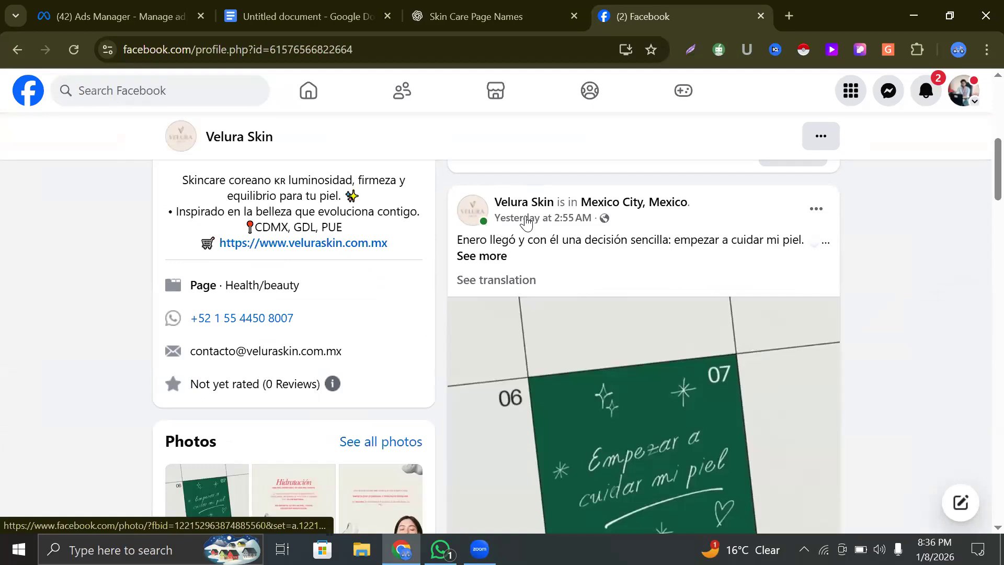
{"action": "scroll", "coordinate": [555, 222], "scroll_direction": "down", "scroll_amount": 4}
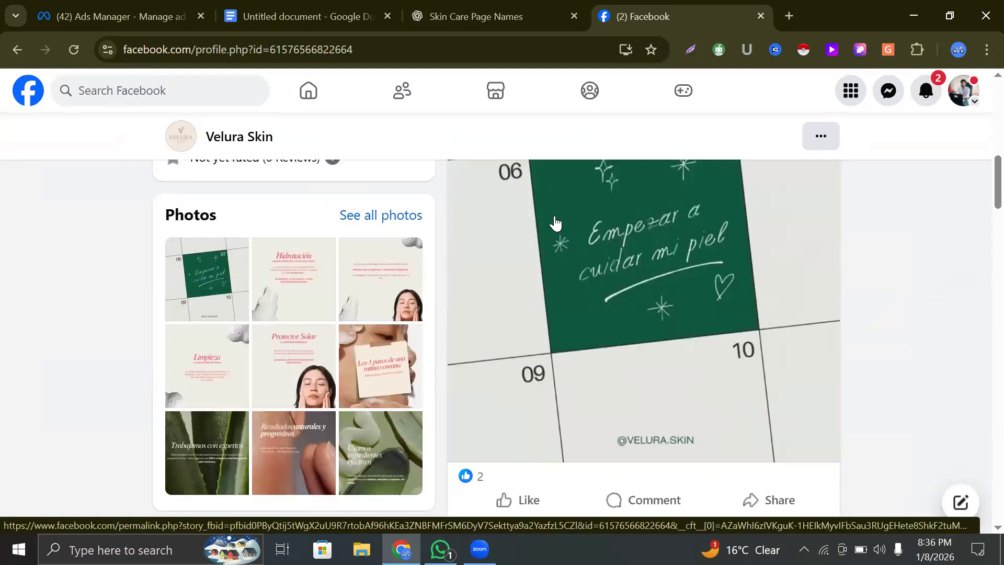
{"action": "scroll", "coordinate": [555, 223], "scroll_direction": "down", "scroll_amount": 5}
{"action": "scroll", "coordinate": [555, 222], "scroll_direction": "down", "scroll_amount": 9}
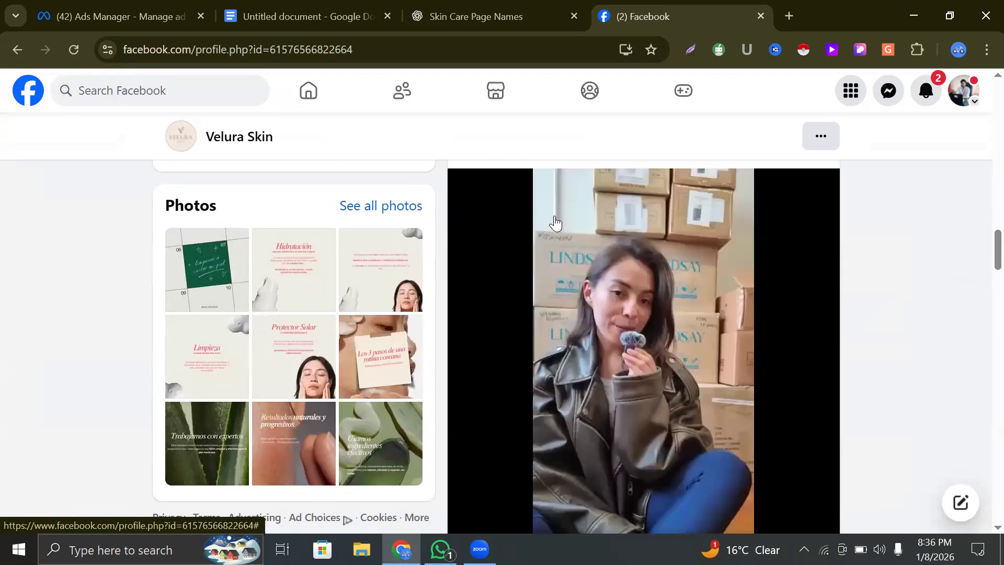
{"action": "scroll", "coordinate": [554, 222], "scroll_direction": "up", "scroll_amount": 20}
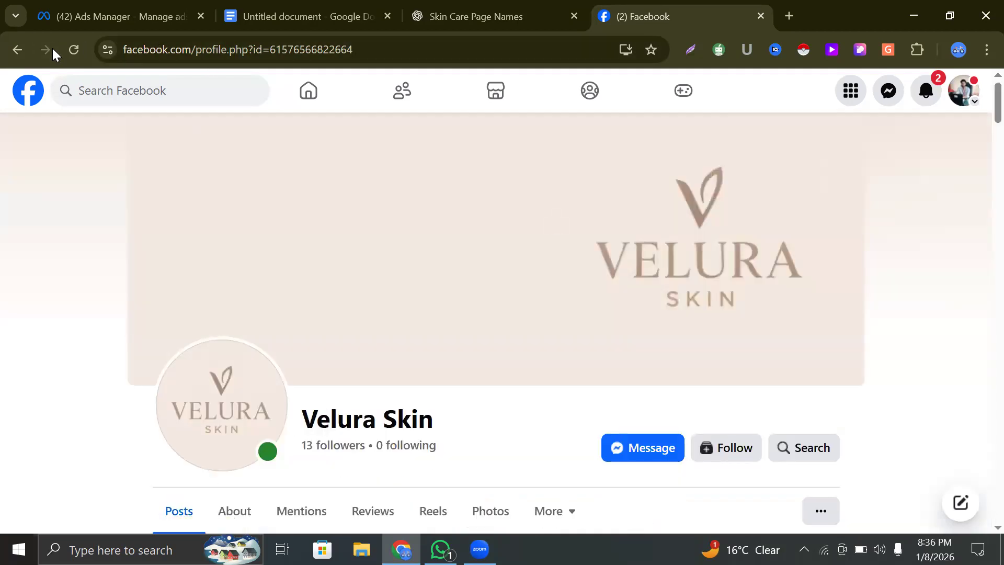
{"action": "left_click", "coordinate": [16, 49]}
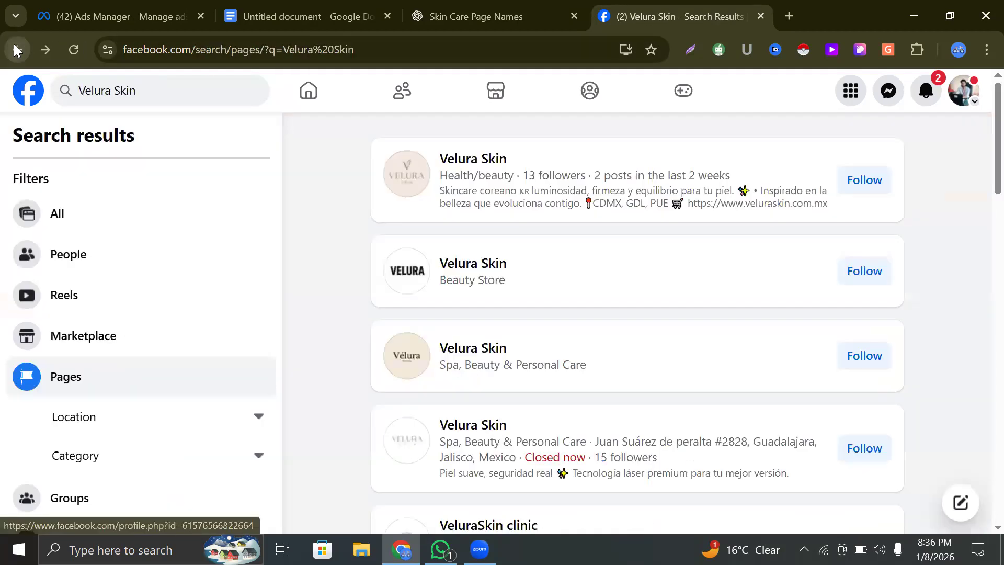
{"action": "left_click", "coordinate": [454, 8]}
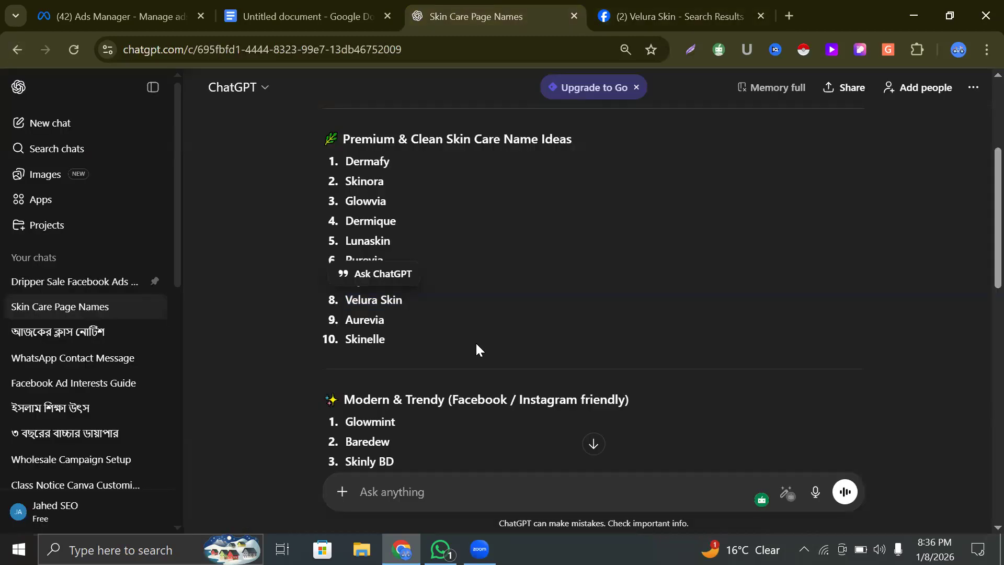
Step: Copy Aurevia from item 9 of ChatGPT's list and return to the Facebook results
{"action": "scroll", "coordinate": [355, 281], "scroll_direction": "down", "scroll_amount": 1}
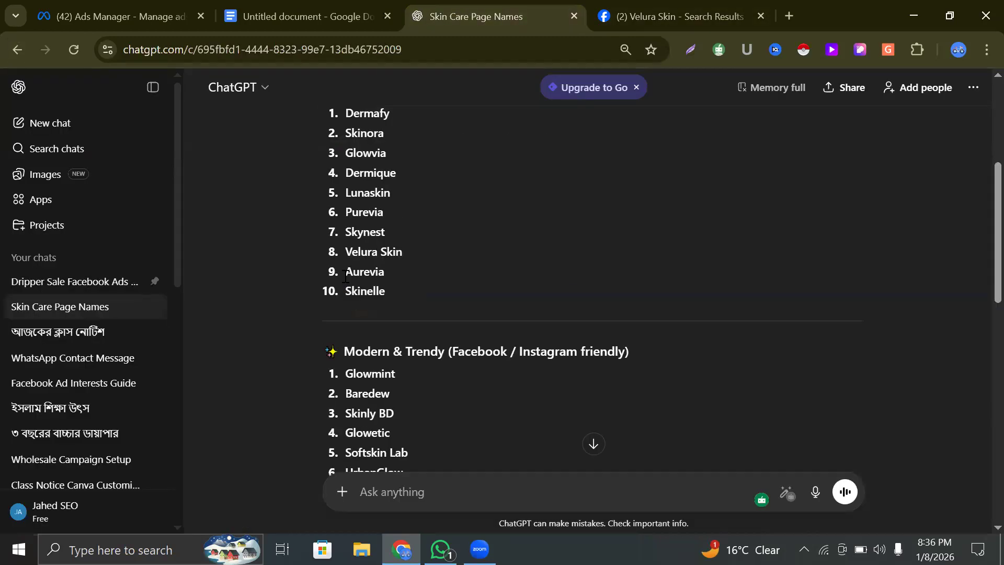
{"action": "double_click", "coordinate": [353, 273]}
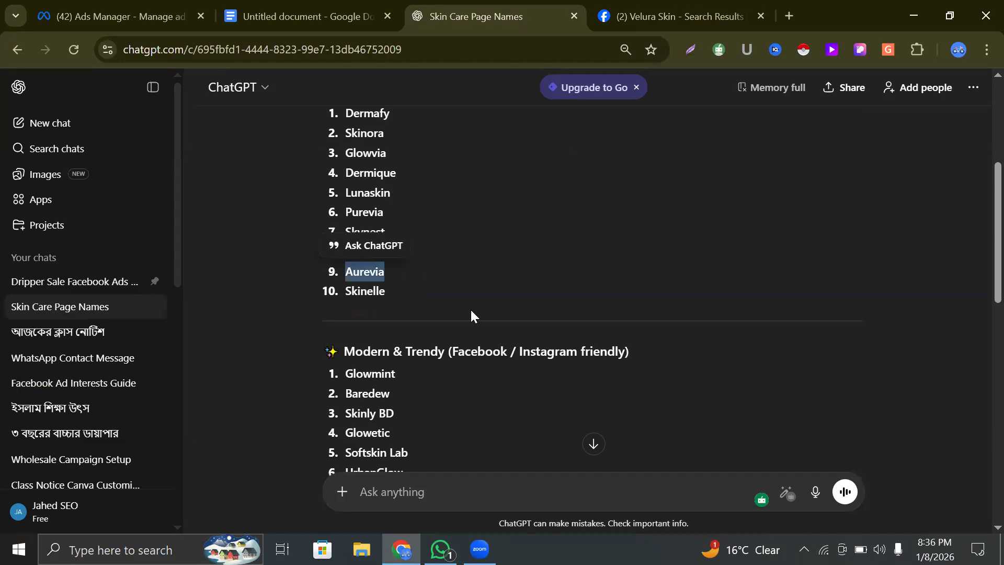
{"action": "right_click", "coordinate": [352, 283]}
{"action": "left_click", "coordinate": [417, 293]}
{"action": "left_click", "coordinate": [629, 6]}
Step: Search Facebook Pages for Aurevia, confirming many existing pages already use that name
{"action": "left_click", "coordinate": [131, 90]}
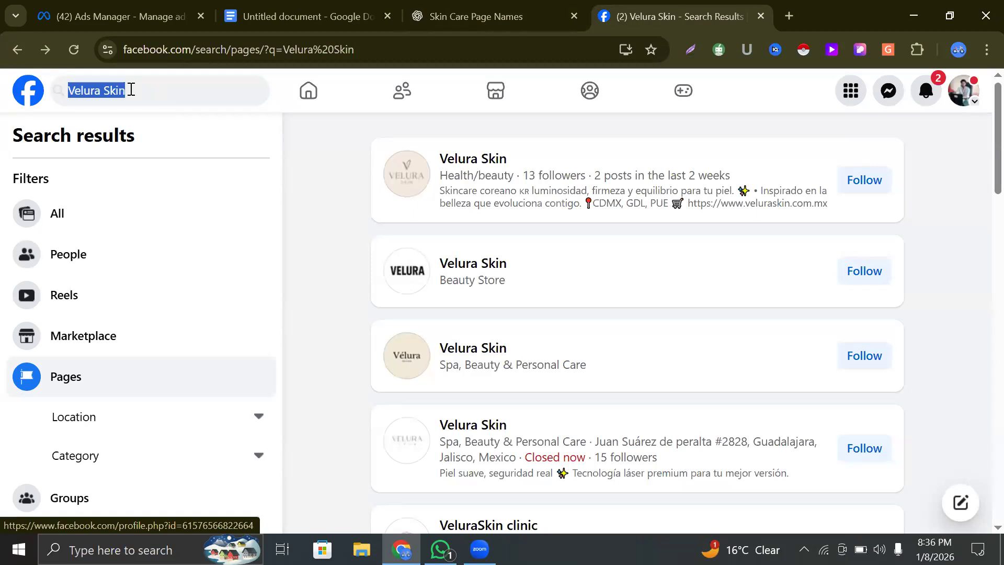
{"action": "key", "text": "ctrl+v"}
{"action": "key", "text": "Return"}
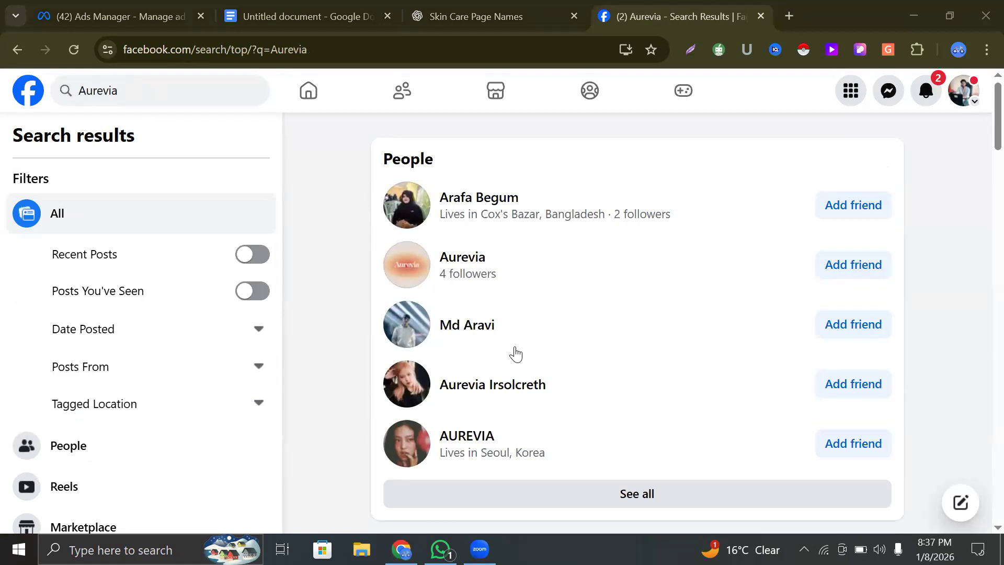
{"action": "scroll", "coordinate": [193, 463], "scroll_direction": "down", "scroll_amount": 3}
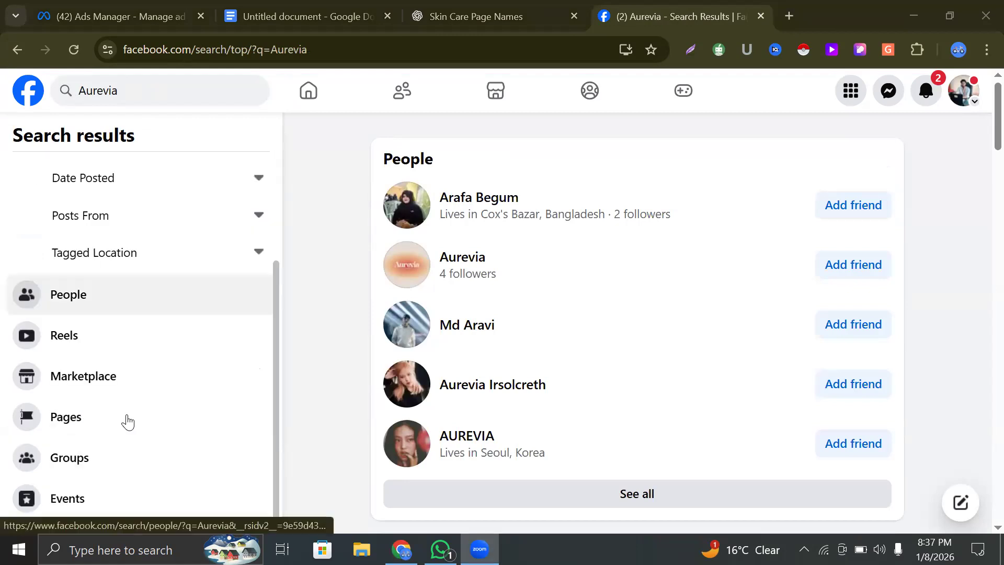
{"action": "left_click", "coordinate": [128, 418]}
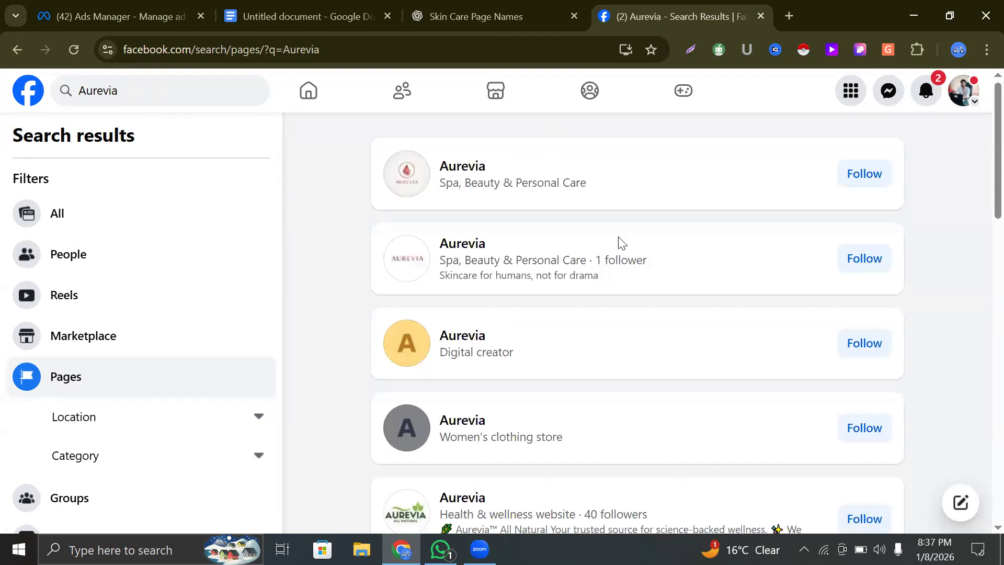
{"action": "mouse_move", "coordinate": [458, 176]}
{"action": "scroll", "coordinate": [500, 270], "scroll_direction": "down", "scroll_amount": 7}
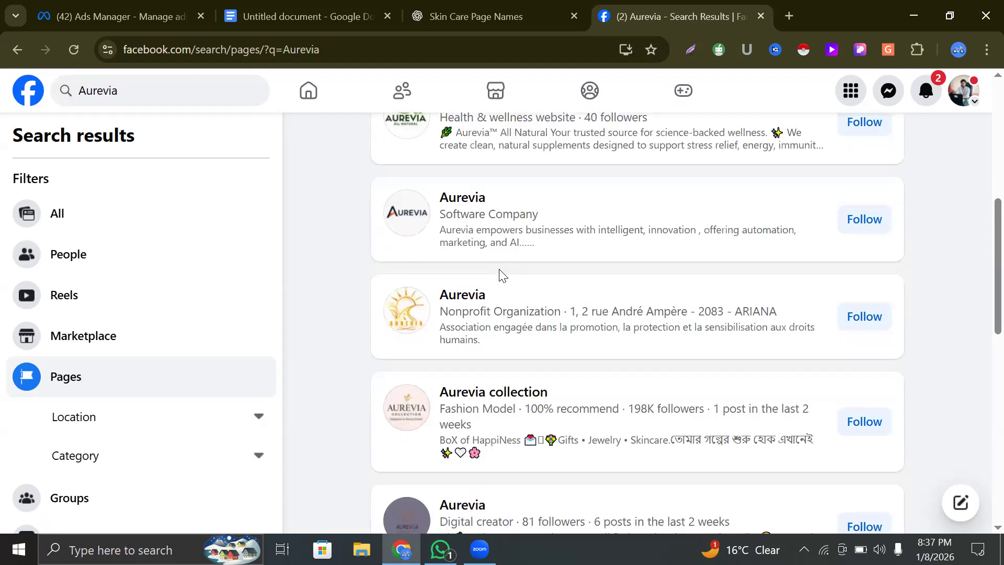
{"action": "scroll", "coordinate": [500, 270], "scroll_direction": "down", "scroll_amount": 12}
{"action": "left_click", "coordinate": [460, 16]}
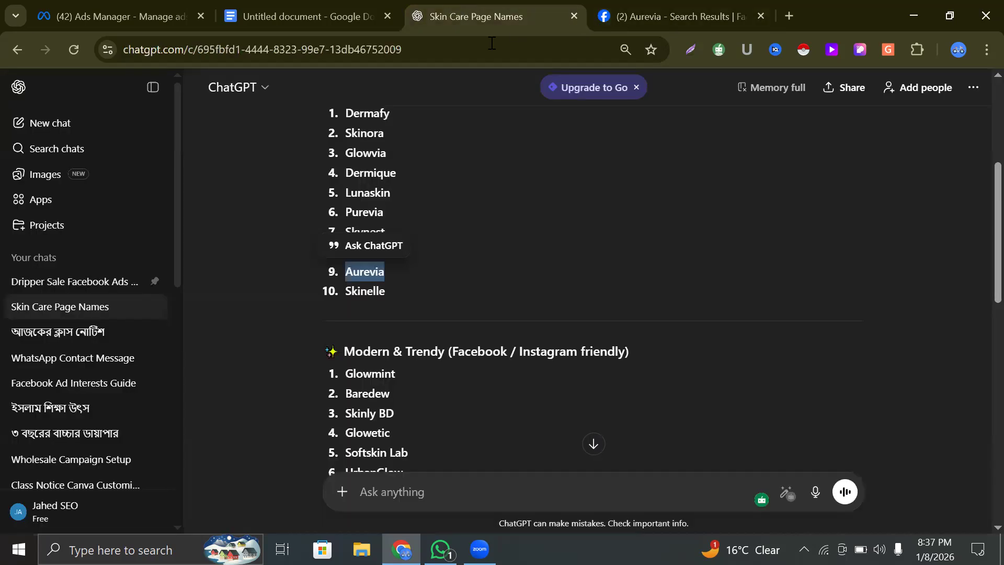
Step: After reviewing the name lists, ask ChatGPT to mix those names into new skincare name ideas
{"action": "left_click", "coordinate": [519, 284]}
{"action": "scroll", "coordinate": [520, 283], "scroll_direction": "down", "scroll_amount": 2}
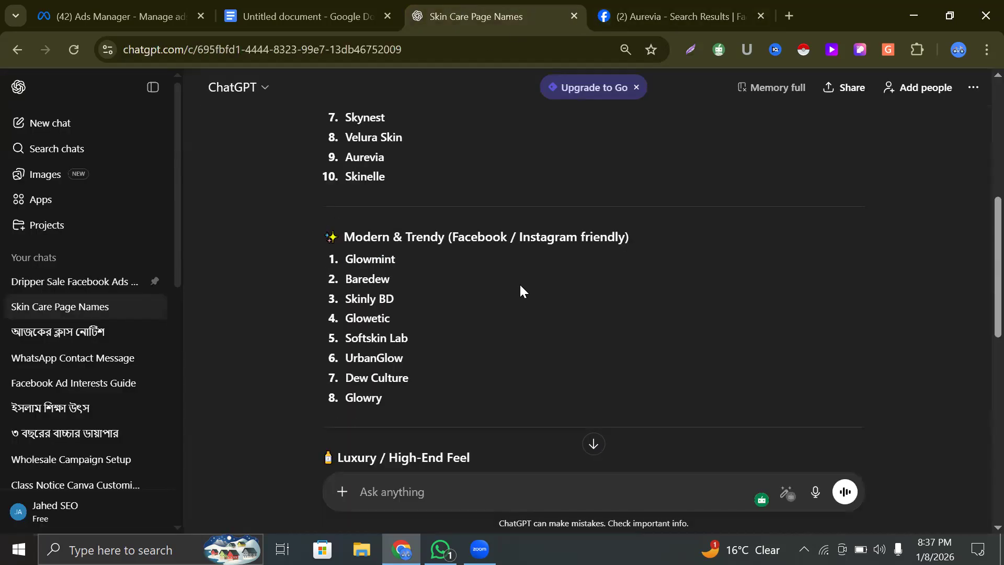
{"action": "scroll", "coordinate": [520, 286], "scroll_direction": "down", "scroll_amount": 3}
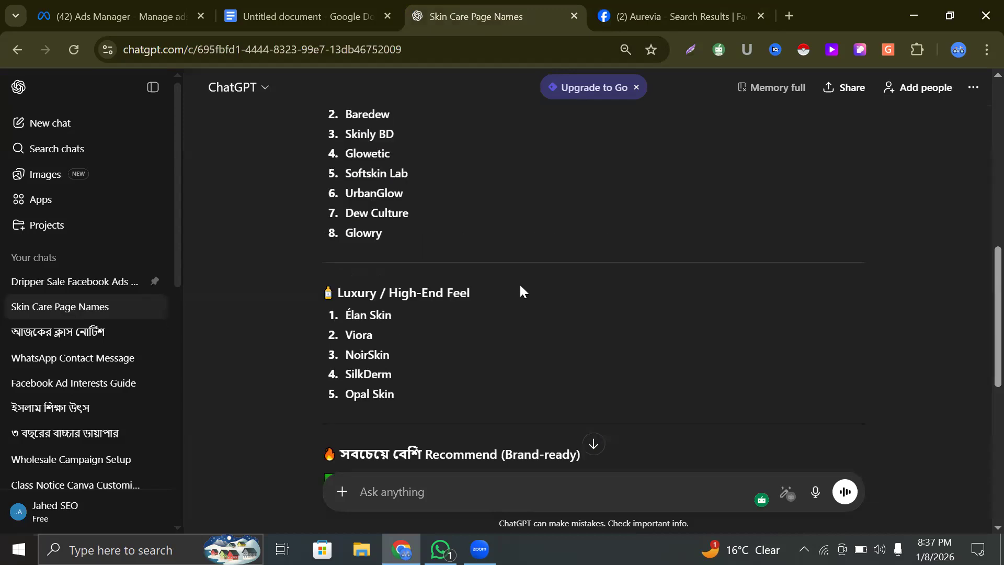
{"action": "scroll", "coordinate": [521, 286], "scroll_direction": "down", "scroll_amount": 1}
{"action": "scroll", "coordinate": [521, 291], "scroll_direction": "up", "scroll_amount": 1}
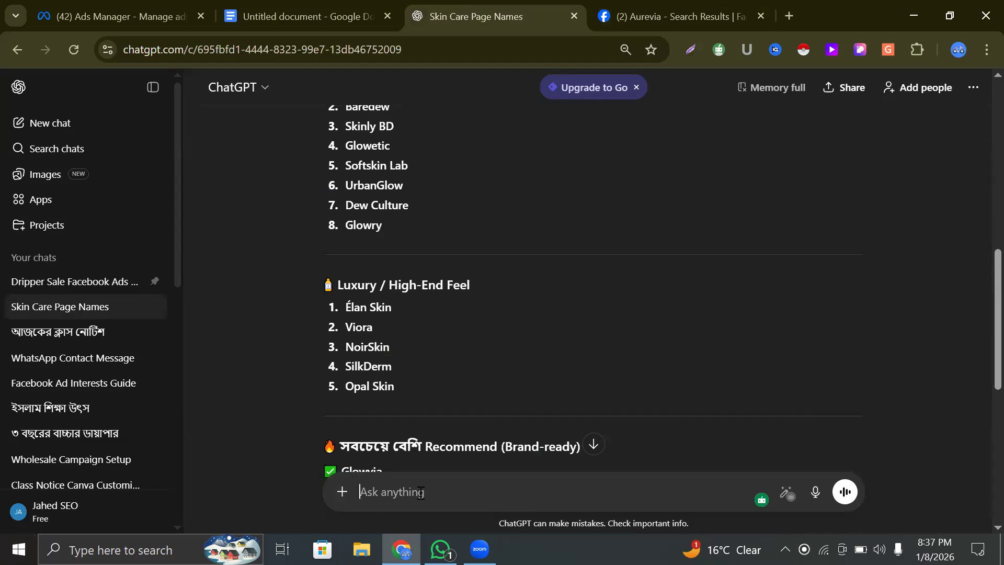
{"action": "type", "text": "amak"}
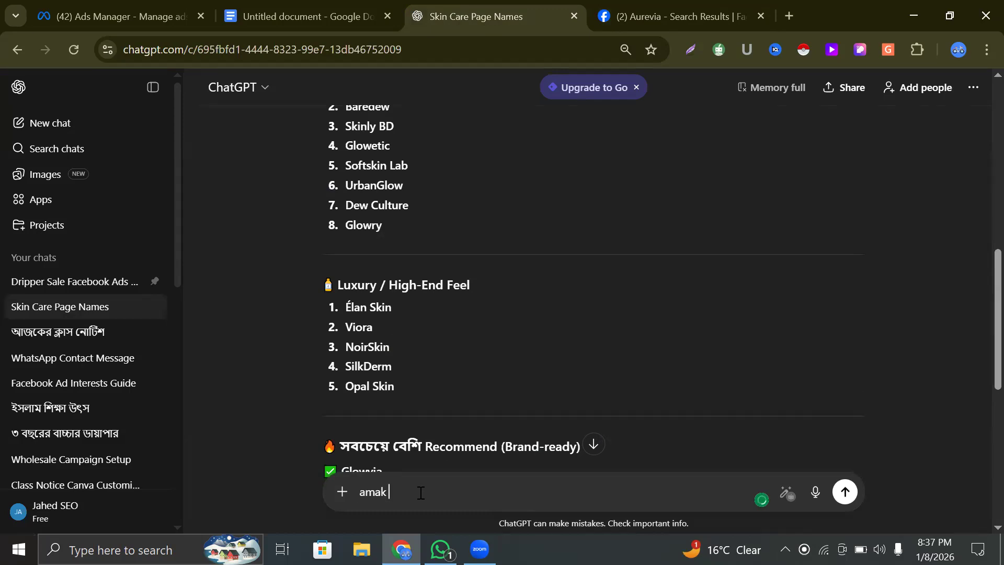
{"action": "type", "text": " ei name"}
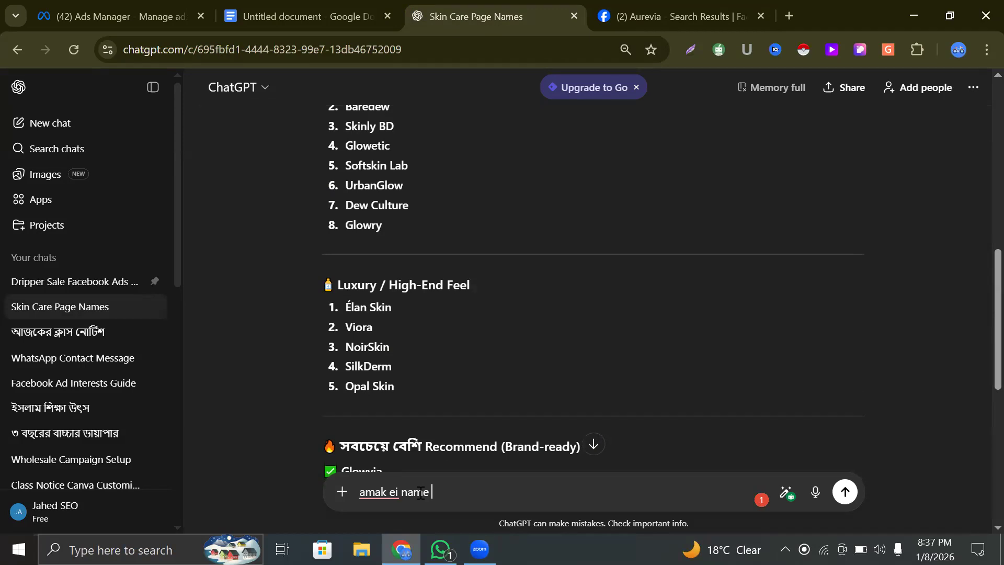
{"action": "scroll", "coordinate": [446, 335], "scroll_direction": "up", "scroll_amount": 7}
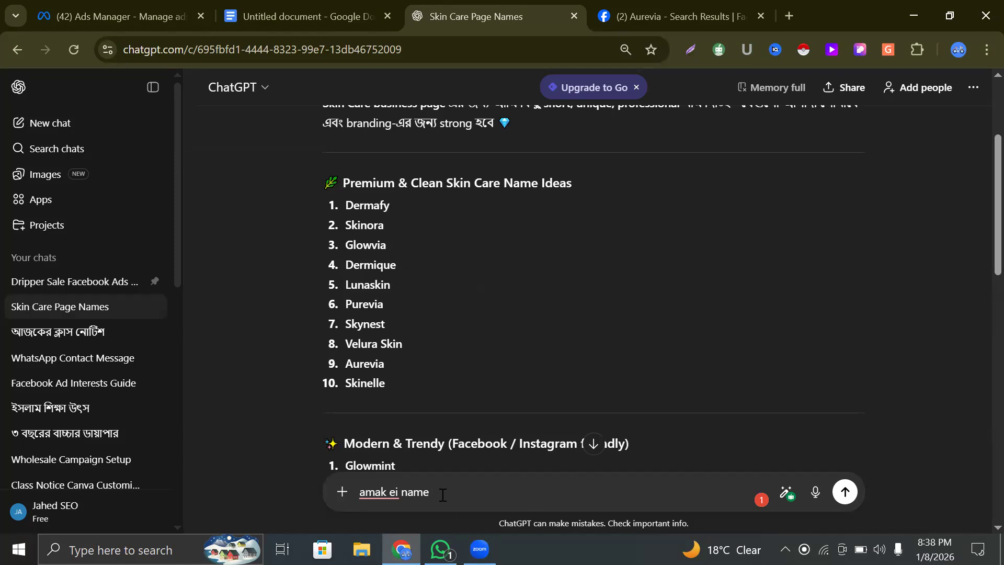
{"action": "type", "text": "gula miz"}
{"action": "key", "text": "BackSpace"}
{"action": "type", "text": "x kore new"}
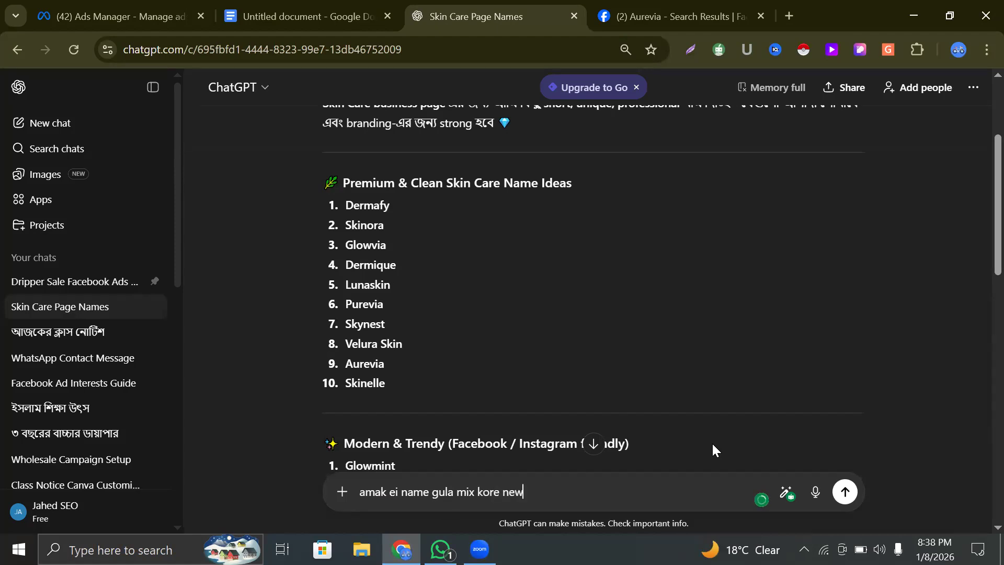
{"action": "type", "text": " name create kore daw."}
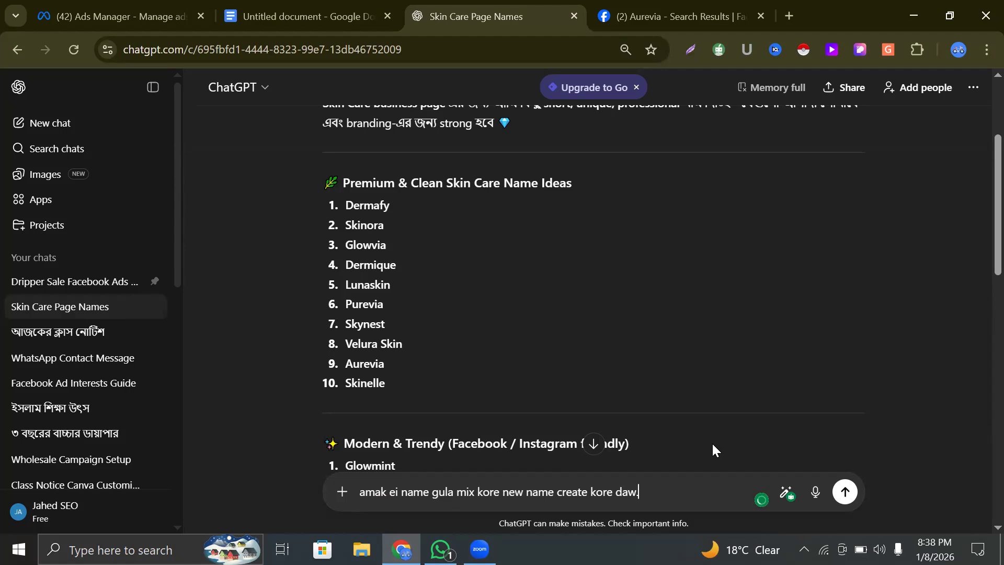
{"action": "key", "text": "Return"}
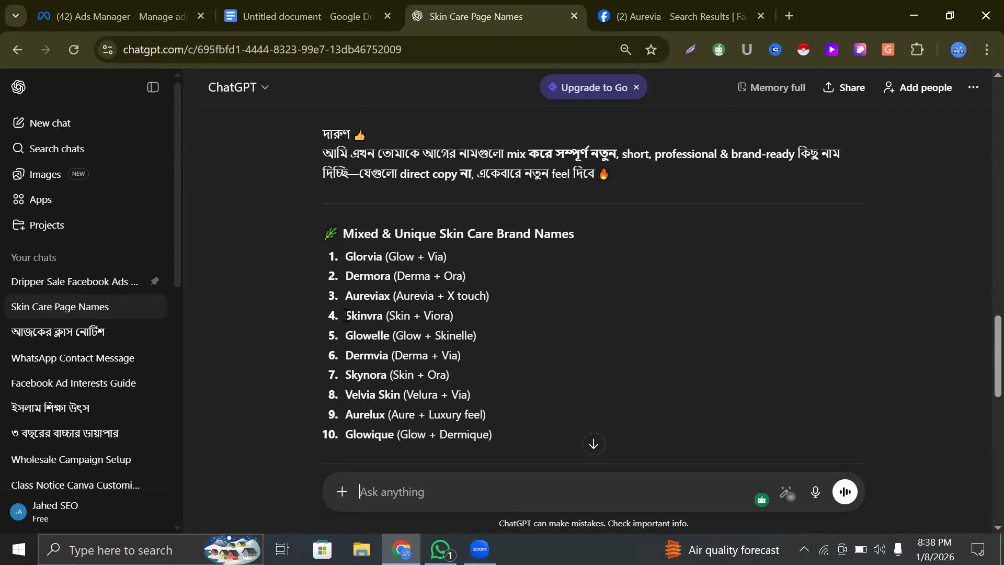
Step: Copy the name Skinvra from item 4 of ChatGPT's mixed-name list, then switch to Facebook
{"action": "left_click_drag", "start_coordinate": [346, 315], "coordinate": [384, 315]}
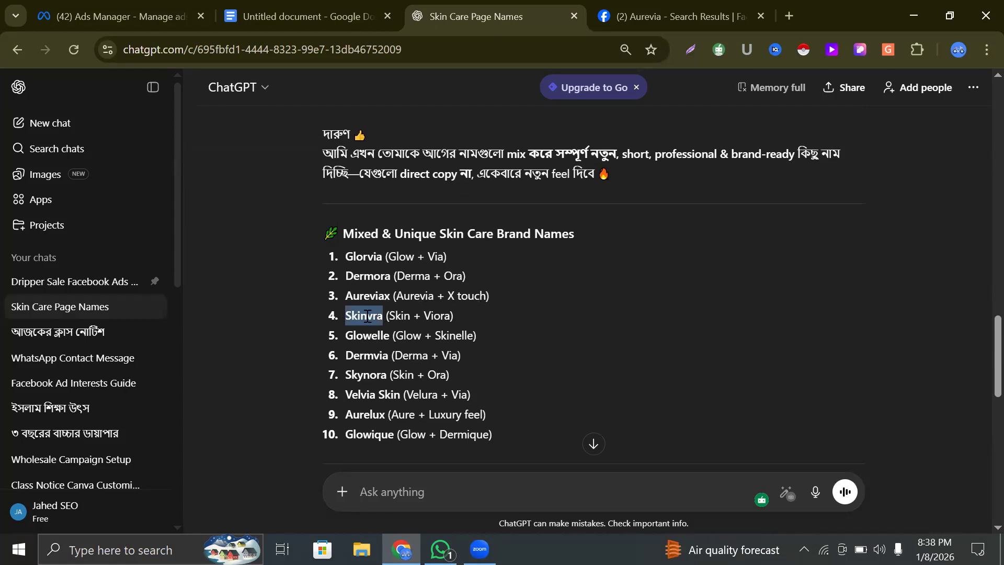
{"action": "right_click", "coordinate": [368, 316]}
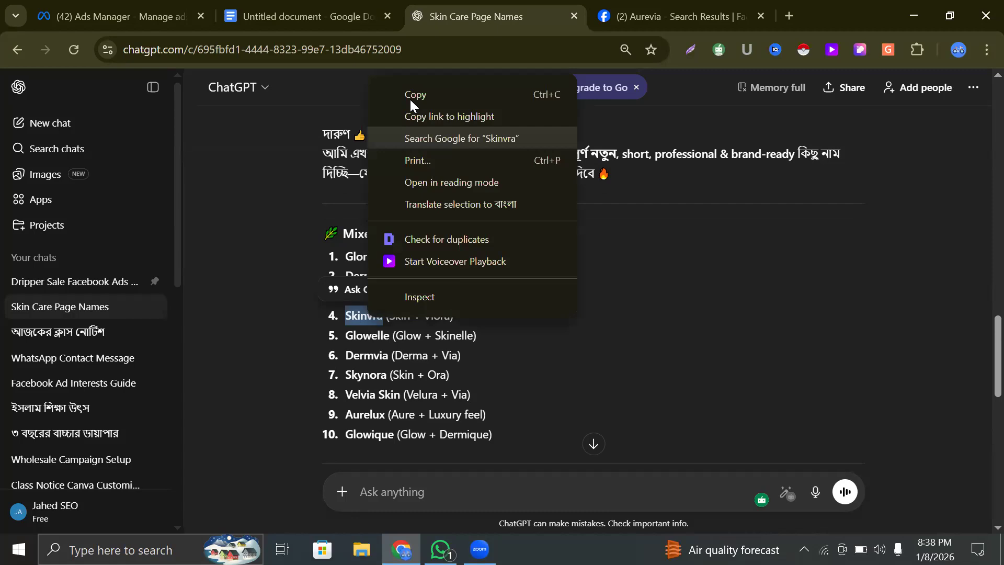
{"action": "left_click", "coordinate": [412, 96]}
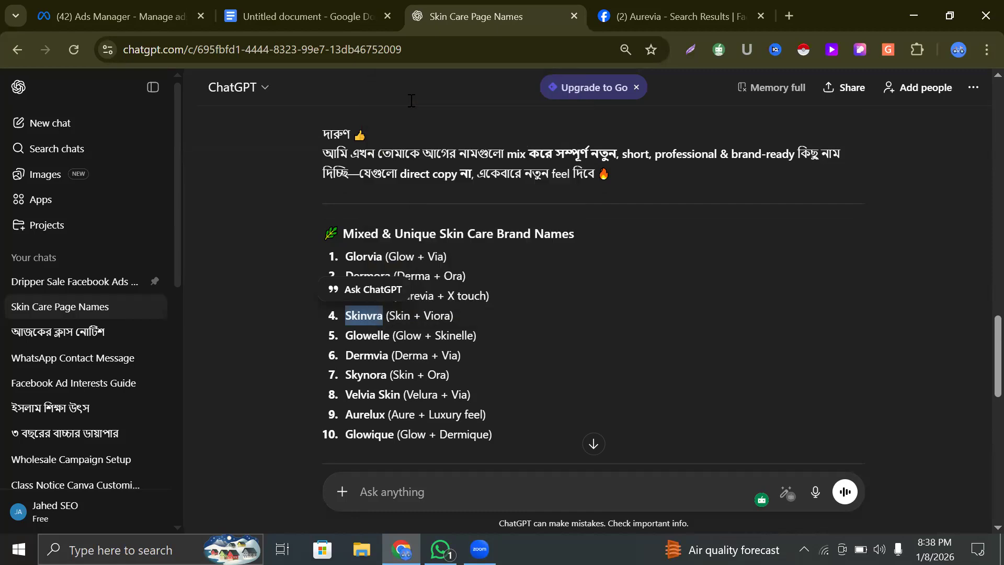
{"action": "left_click", "coordinate": [675, 16]}
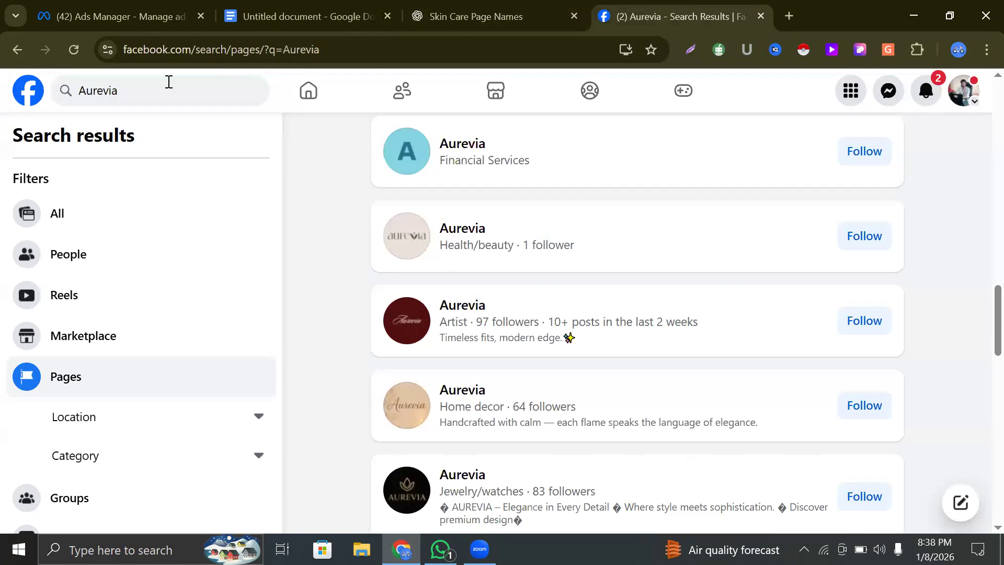
Step: Search Facebook for Skinvra, filter to Pages, see no results, and return to ChatGPT
{"action": "left_click", "coordinate": [169, 82]}
{"action": "key", "text": "ctrl+a"}
{"action": "key", "text": "ctrl+v"}
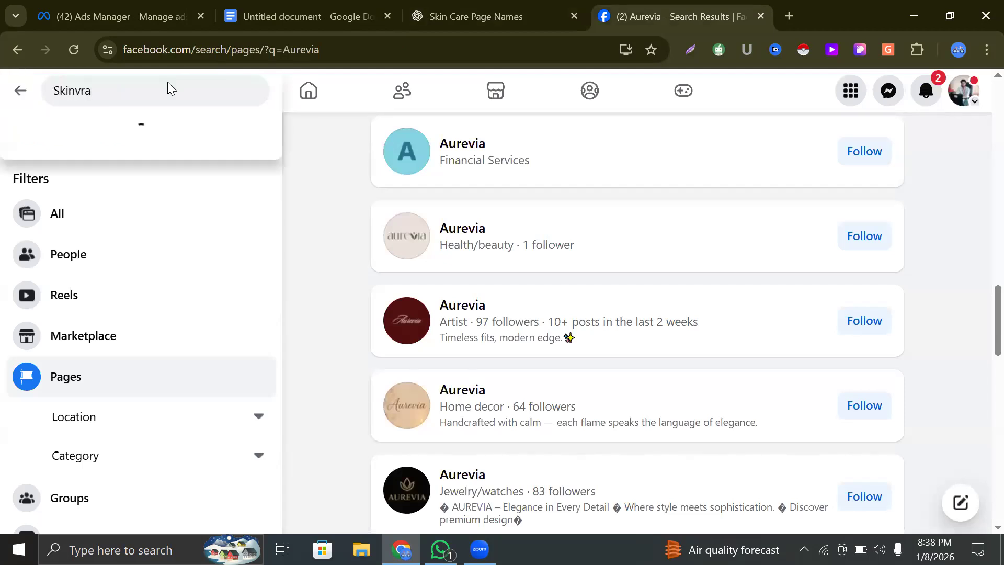
{"action": "key", "text": "Return"}
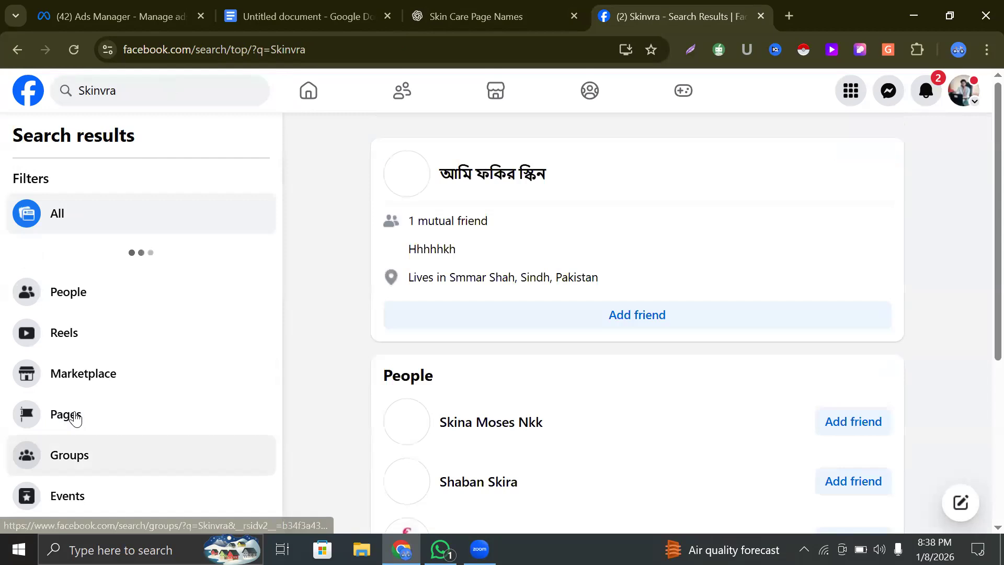
{"action": "scroll", "coordinate": [75, 422], "scroll_direction": "down", "scroll_amount": 3}
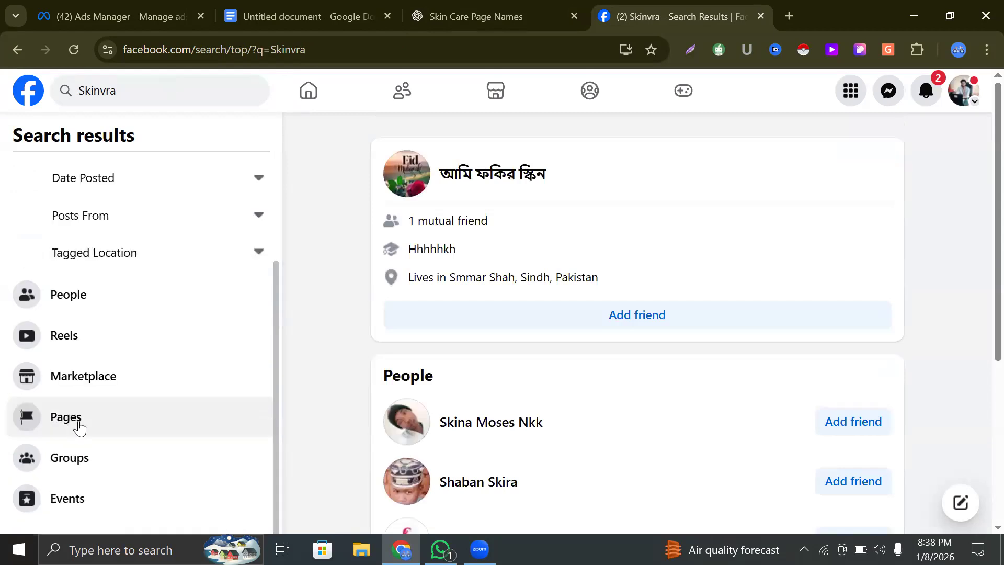
{"action": "left_click", "coordinate": [78, 426]}
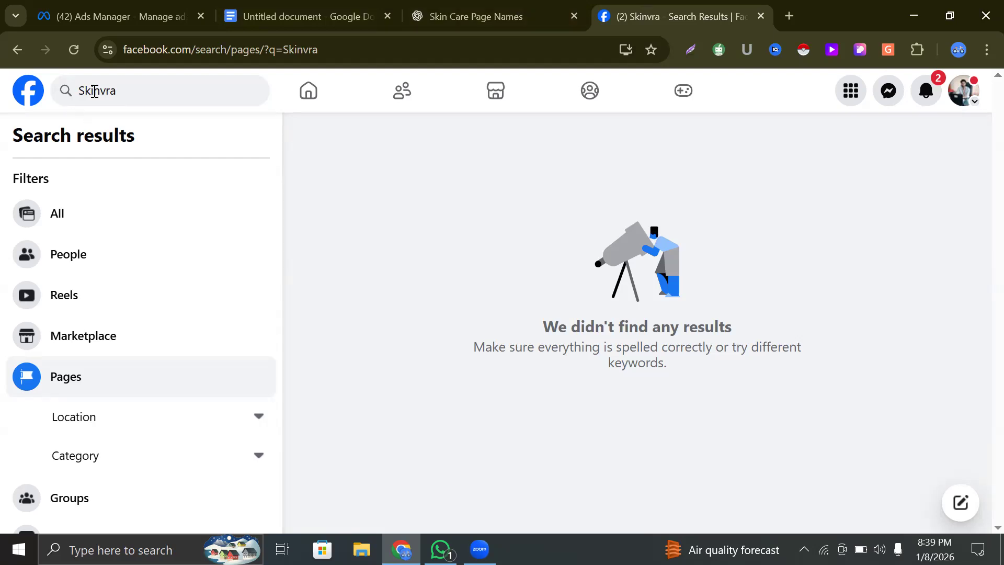
{"action": "left_click", "coordinate": [503, 9]}
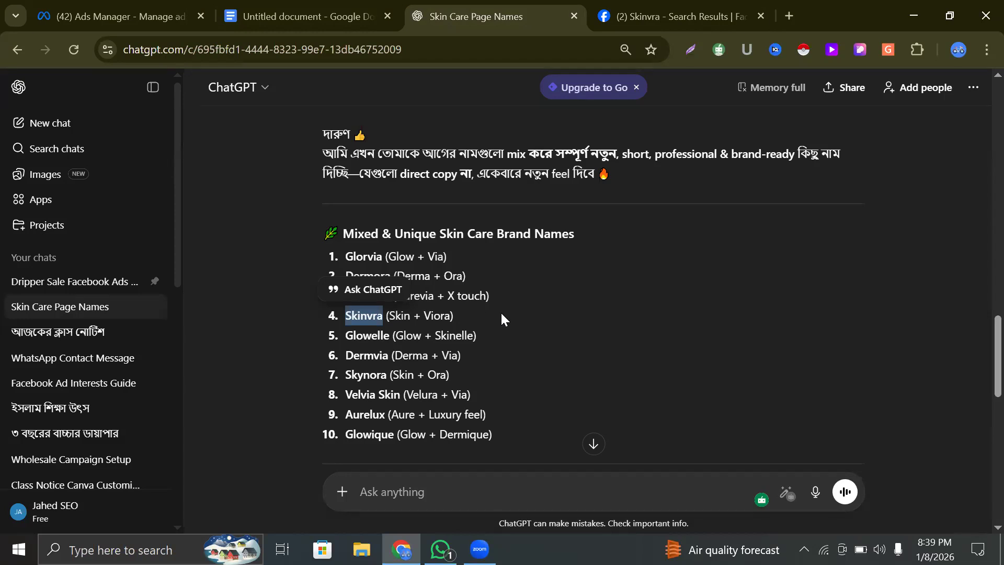
Step: Ask ChatGPT what the name Skinvra means by pasting it with a follow-up question
{"action": "left_click", "coordinate": [462, 312]}
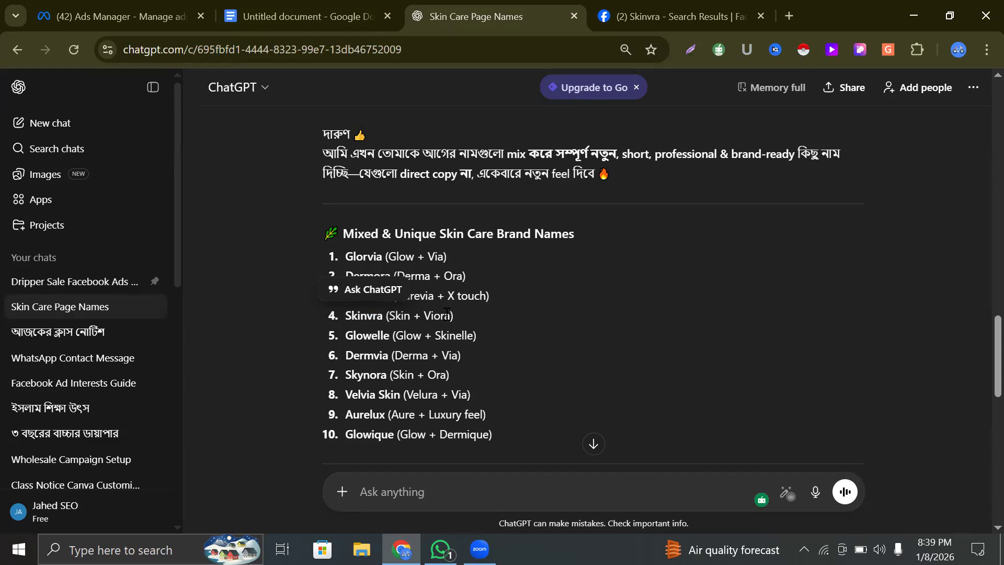
{"action": "triple_click", "coordinate": [343, 313]}
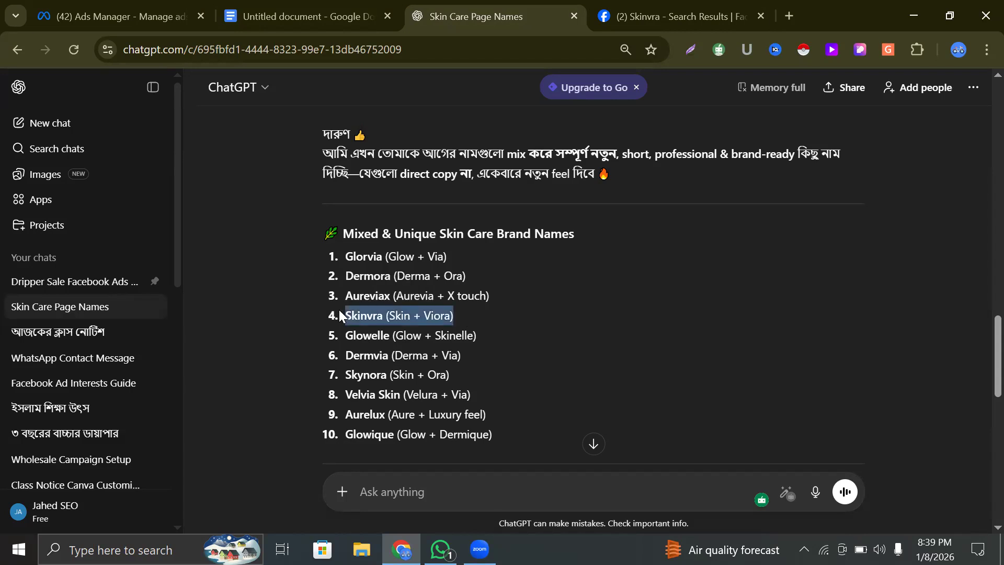
{"action": "left_click", "coordinate": [388, 314]}
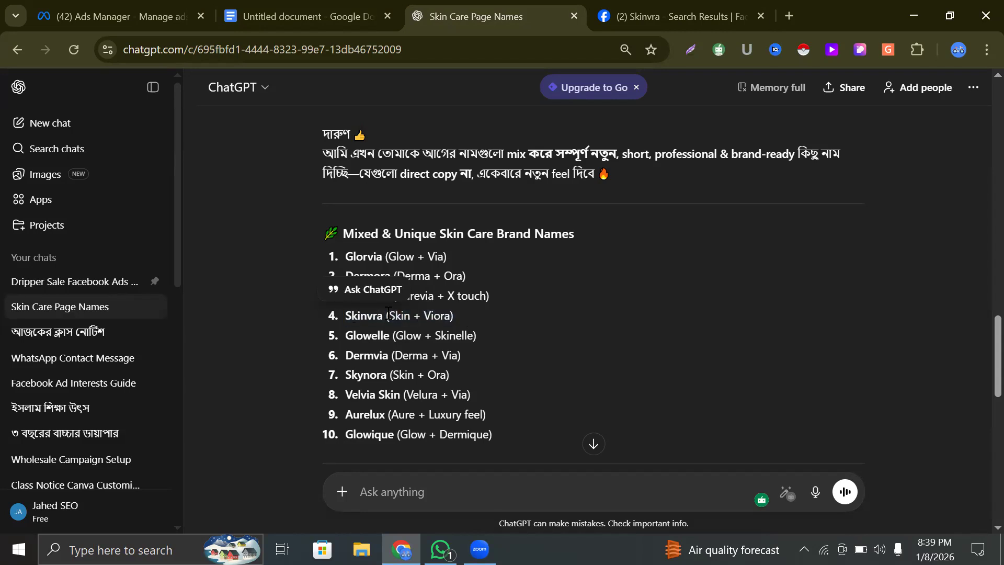
{"action": "left_click", "coordinate": [402, 501]}
{"action": "type", "text": "Skinvra"}
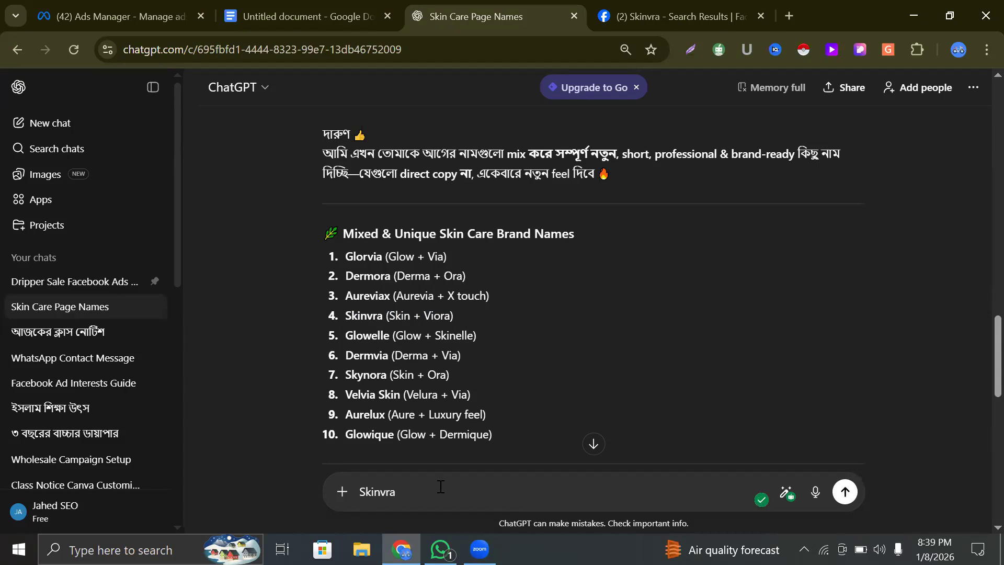
{"action": "key", "text": "shift+Return"}
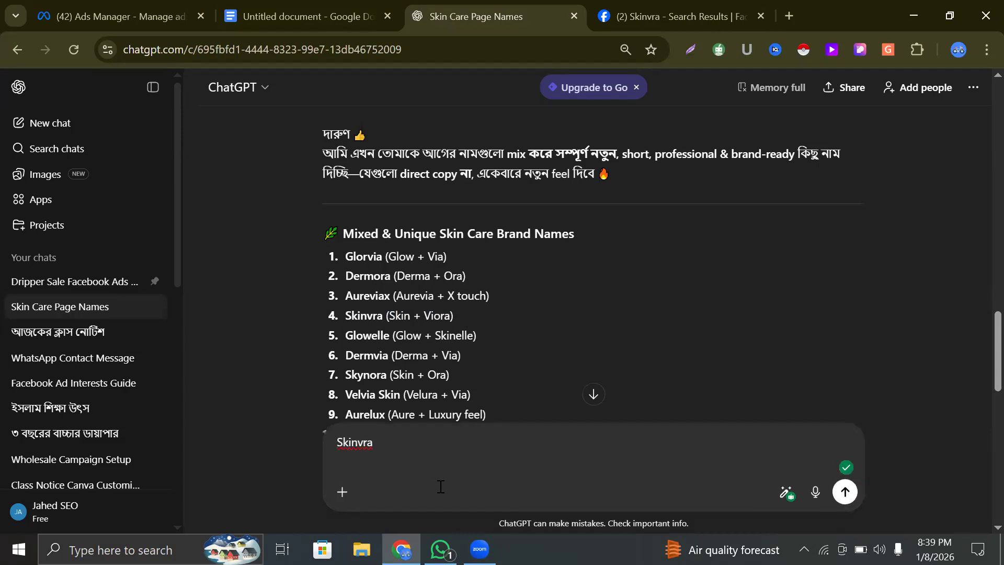
{"action": "type", "text": "ortho ki etar"}
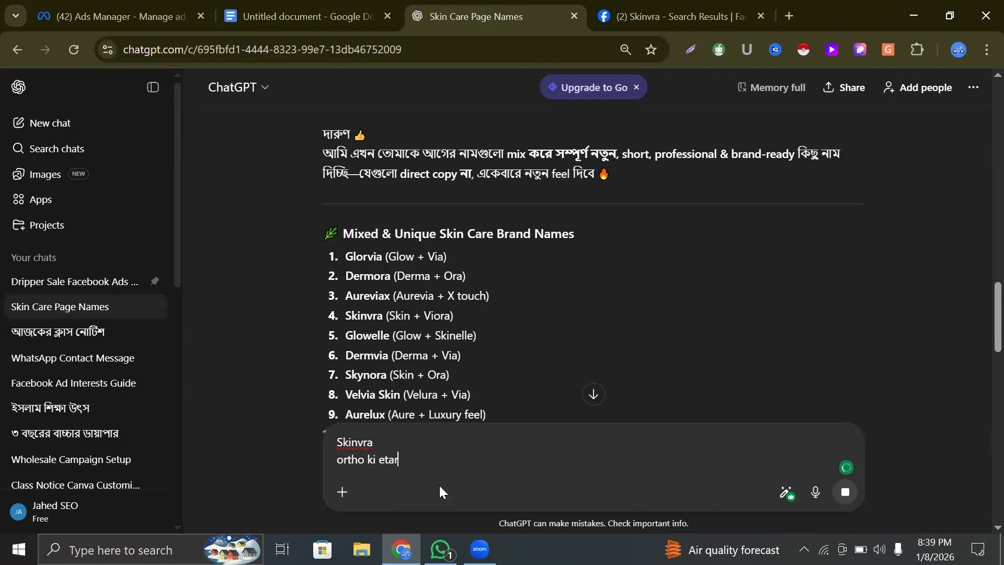
{"action": "key", "text": "Return"}
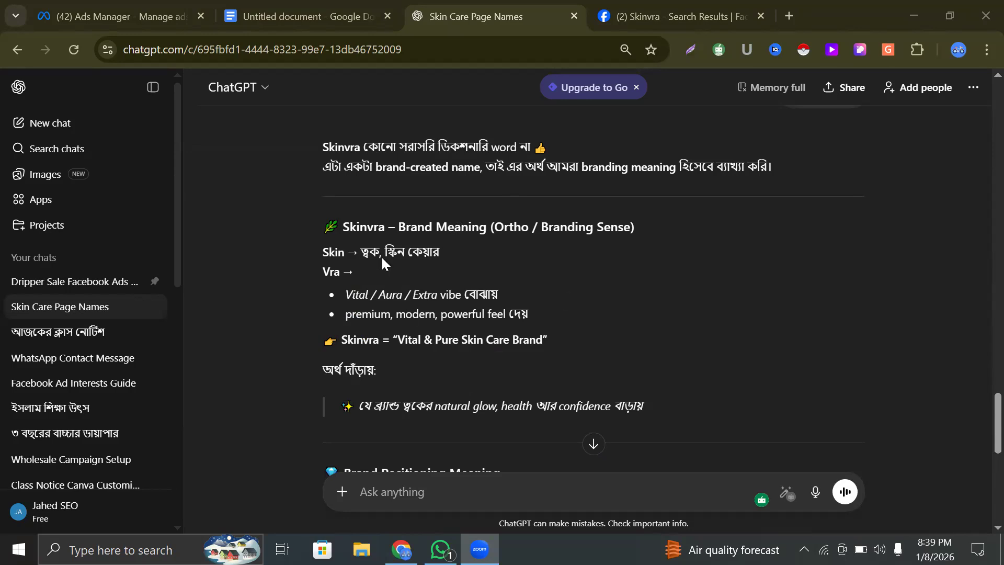
Step: Read ChatGPT's explanation of Skinvra, then go back to the Facebook Skinvra search results
{"action": "scroll", "coordinate": [345, 233], "scroll_direction": "down", "scroll_amount": 1}
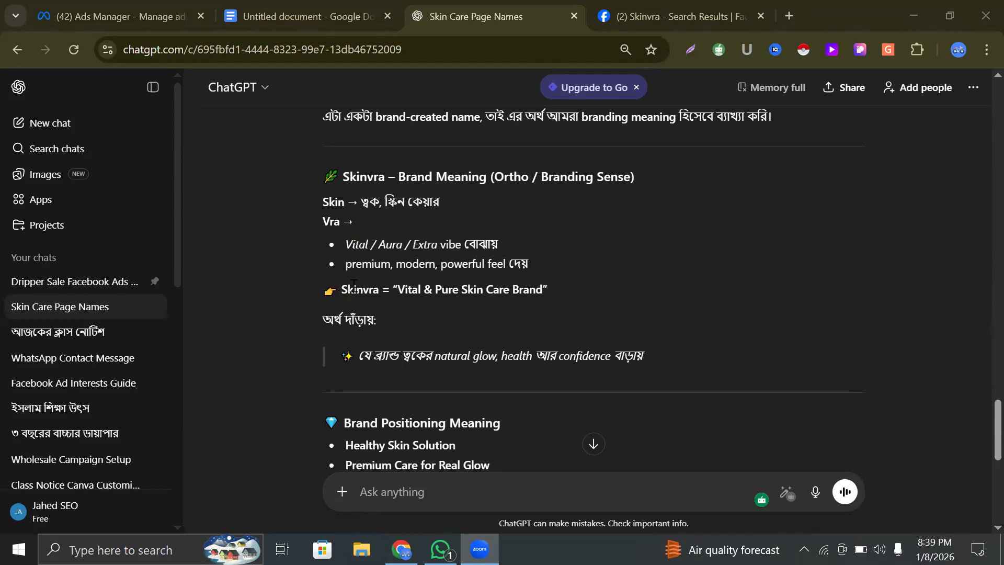
{"action": "scroll", "coordinate": [337, 331], "scroll_direction": "down", "scroll_amount": 3}
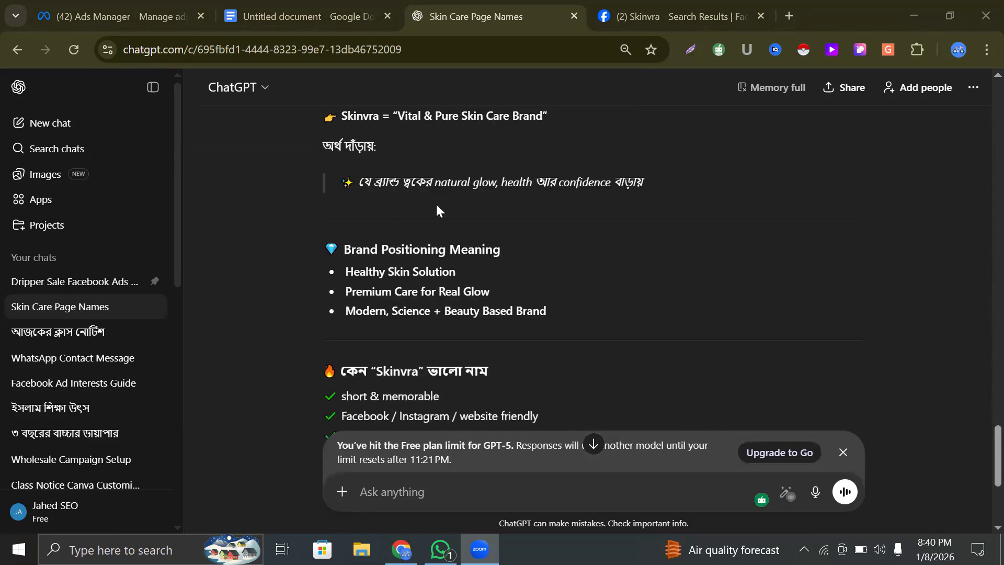
{"action": "scroll", "coordinate": [440, 203], "scroll_direction": "up", "scroll_amount": 2}
{"action": "scroll", "coordinate": [478, 187], "scroll_direction": "down", "scroll_amount": 1}
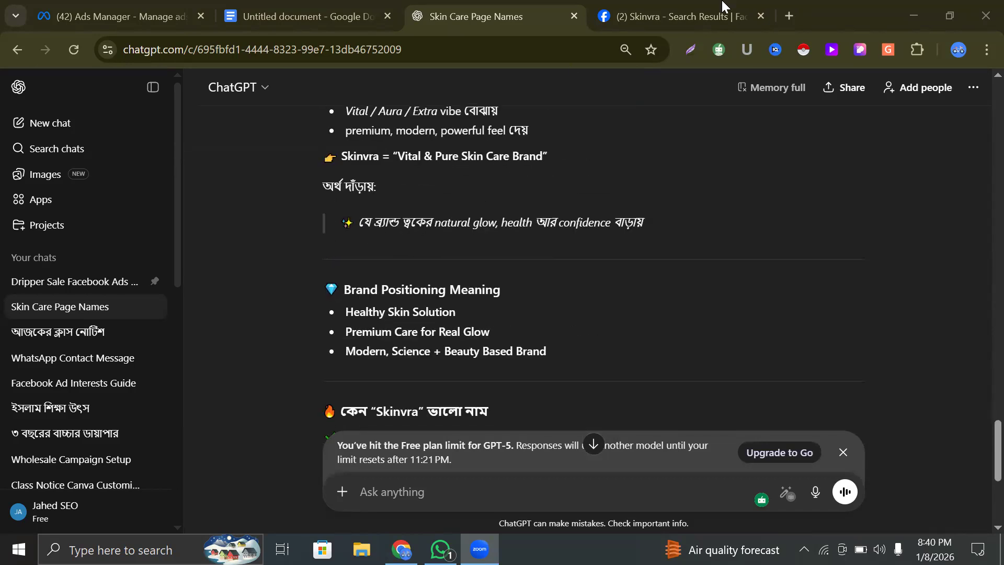
{"action": "left_click", "coordinate": [652, 10]}
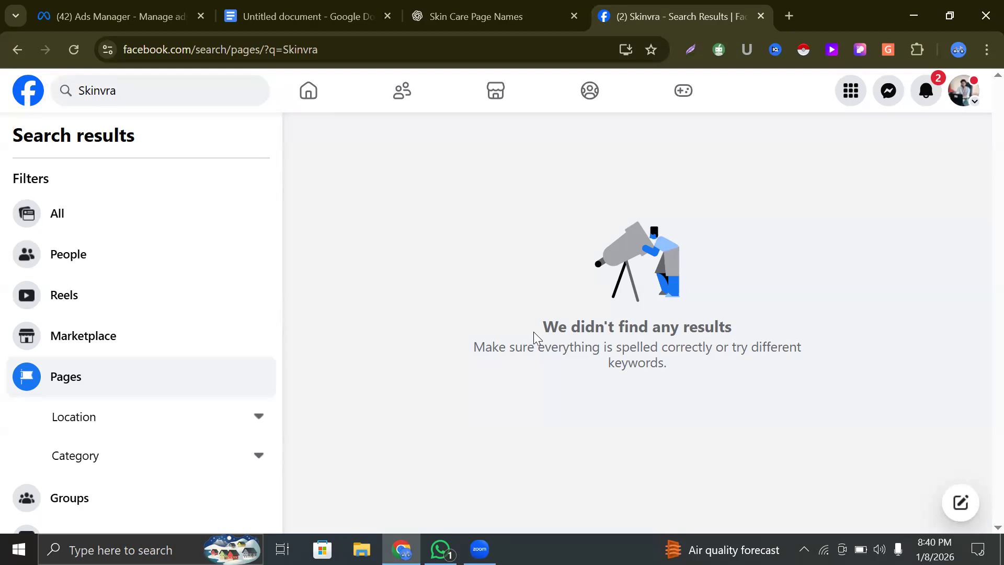
Step: Note the empty Skinvra Pages results, then go to Settings & privacy > Settings
{"action": "left_click_drag", "start_coordinate": [670, 338], "coordinate": [665, 347]}
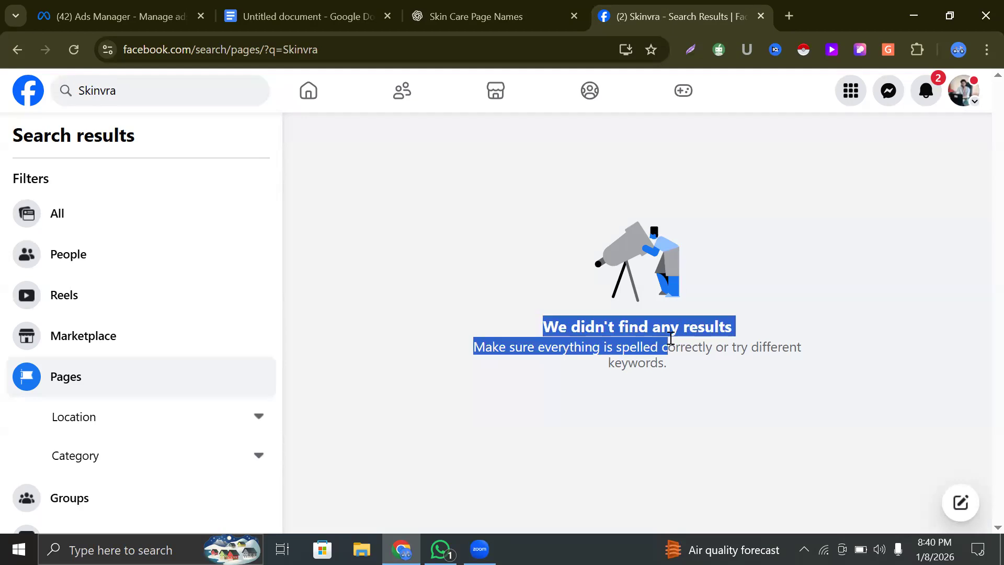
{"action": "left_click", "coordinate": [505, 297]}
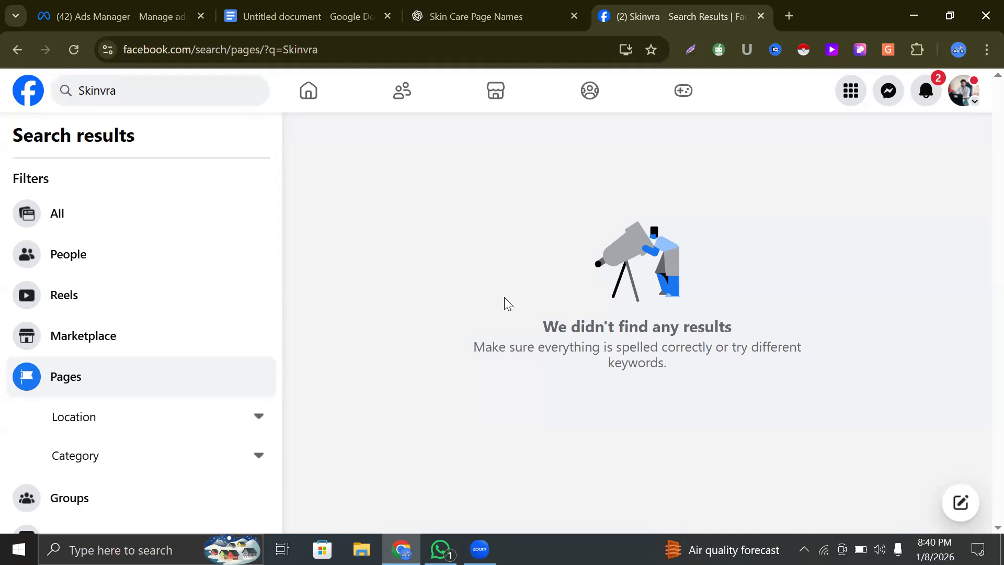
{"action": "left_click", "coordinate": [965, 100]}
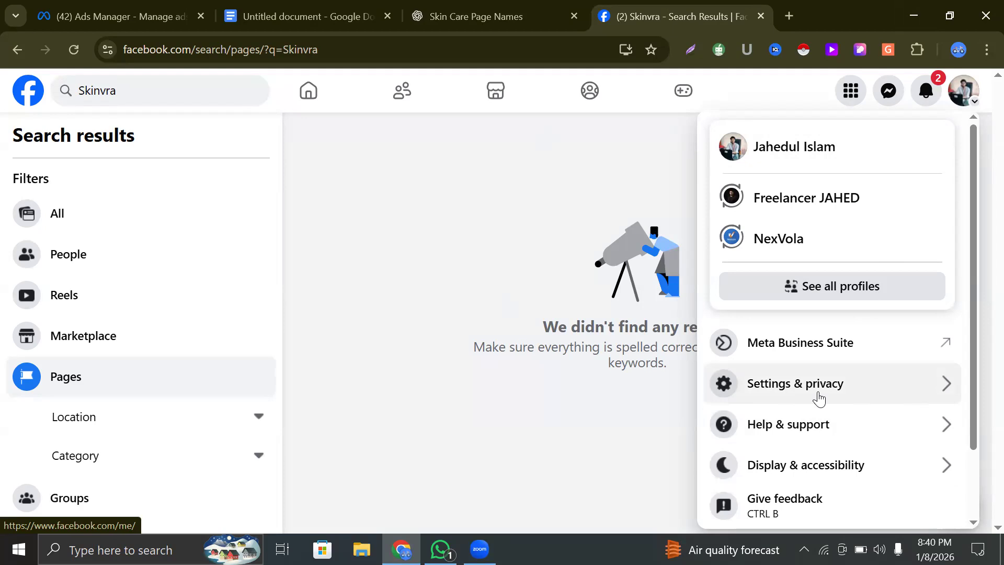
{"action": "left_click", "coordinate": [819, 399]}
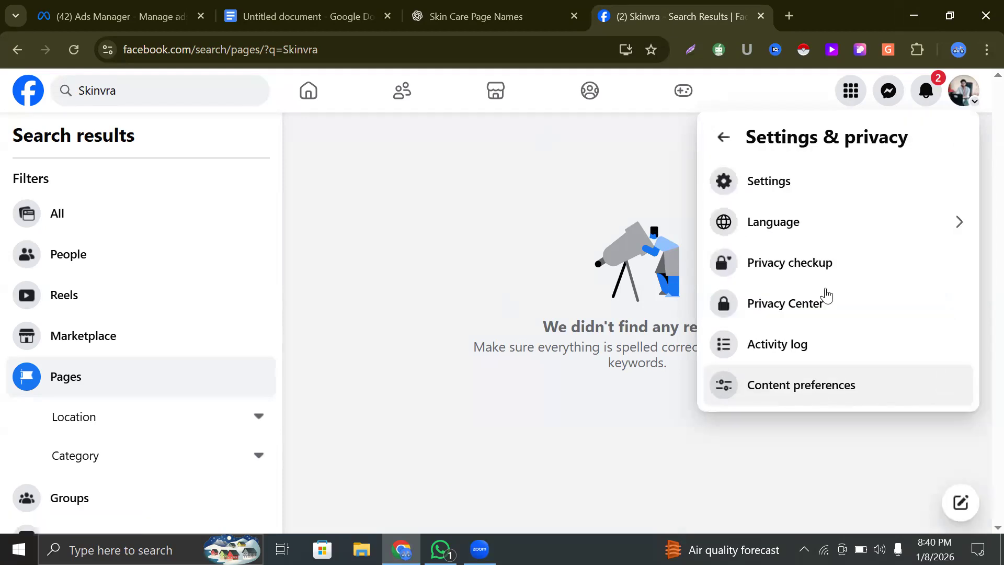
{"action": "left_click", "coordinate": [783, 175]}
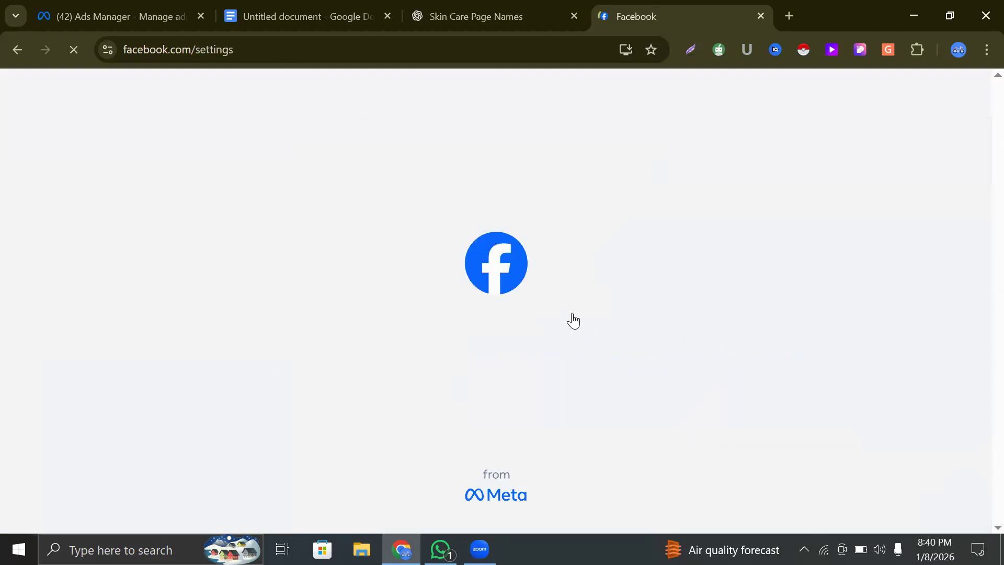
Step: Find 'See more in Accounts Center' in the Settings panel and open Meta Accounts Center
{"action": "scroll", "coordinate": [211, 223], "scroll_direction": "down", "scroll_amount": 2}
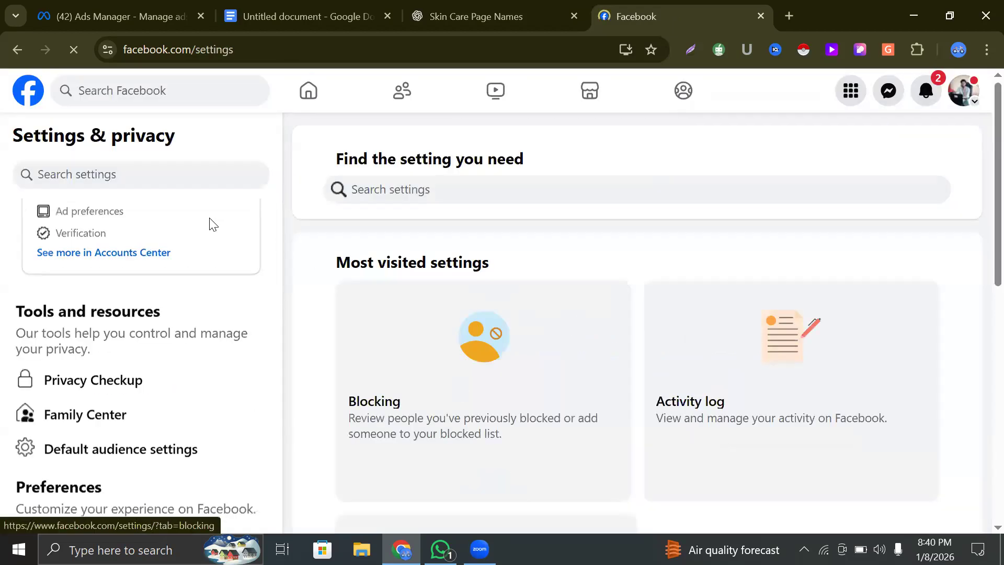
{"action": "scroll", "coordinate": [211, 223], "scroll_direction": "down", "scroll_amount": 3}
{"action": "scroll", "coordinate": [211, 223], "scroll_direction": "down", "scroll_amount": 7}
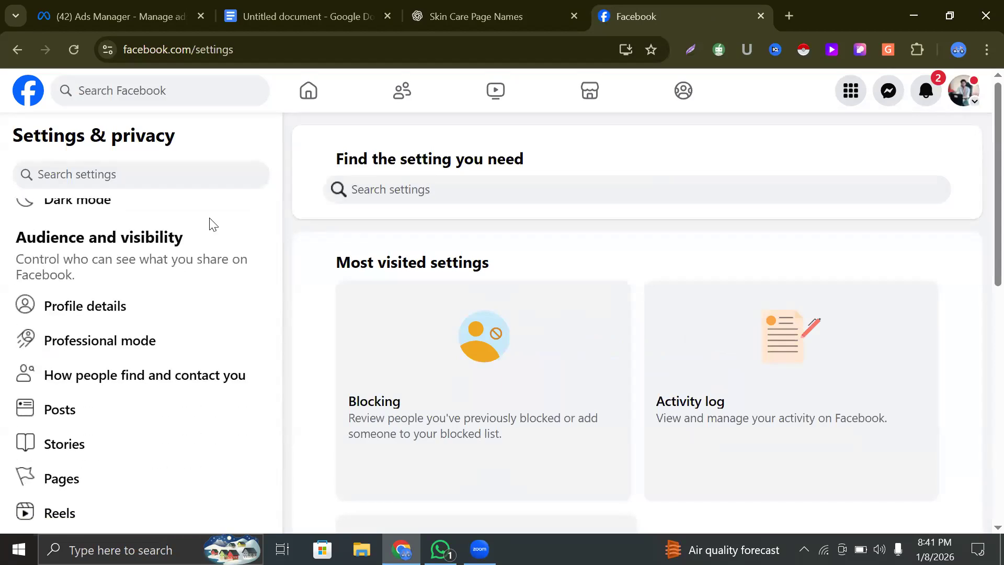
{"action": "scroll", "coordinate": [211, 223], "scroll_direction": "down", "scroll_amount": 1}
{"action": "scroll", "coordinate": [210, 222], "scroll_direction": "up", "scroll_amount": 6}
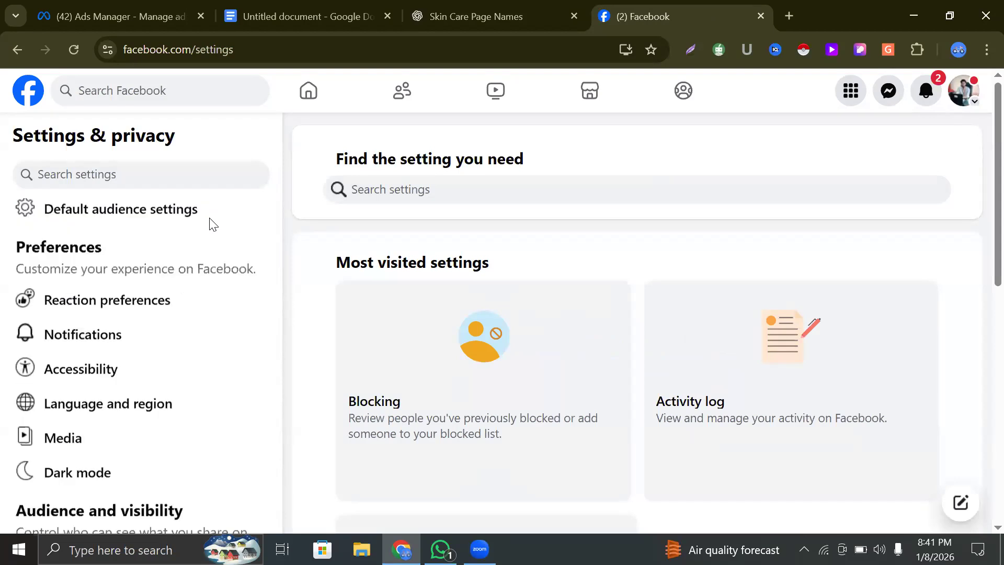
{"action": "scroll", "coordinate": [209, 219], "scroll_direction": "up", "scroll_amount": 5}
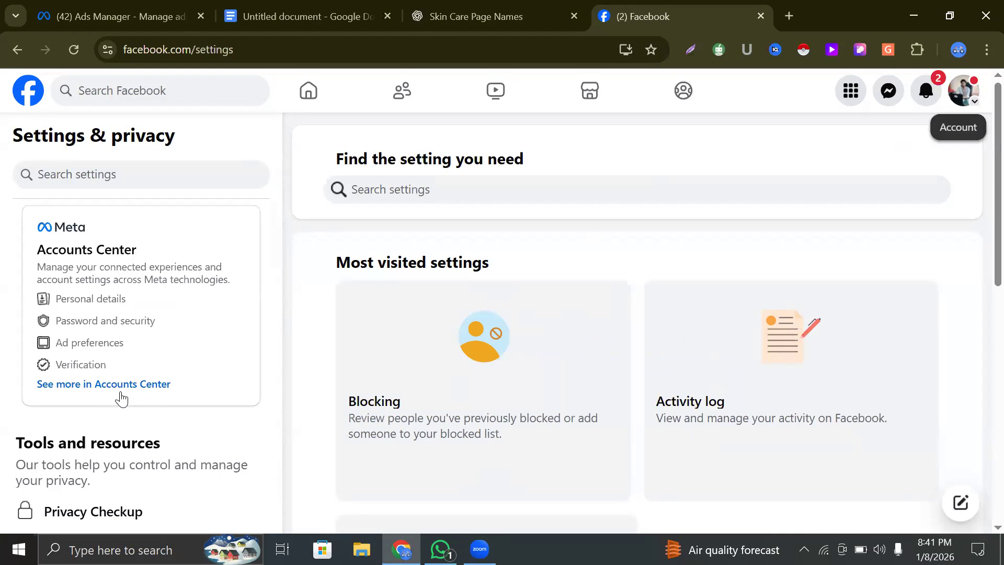
{"action": "scroll", "coordinate": [104, 379], "scroll_direction": "down", "scroll_amount": 1}
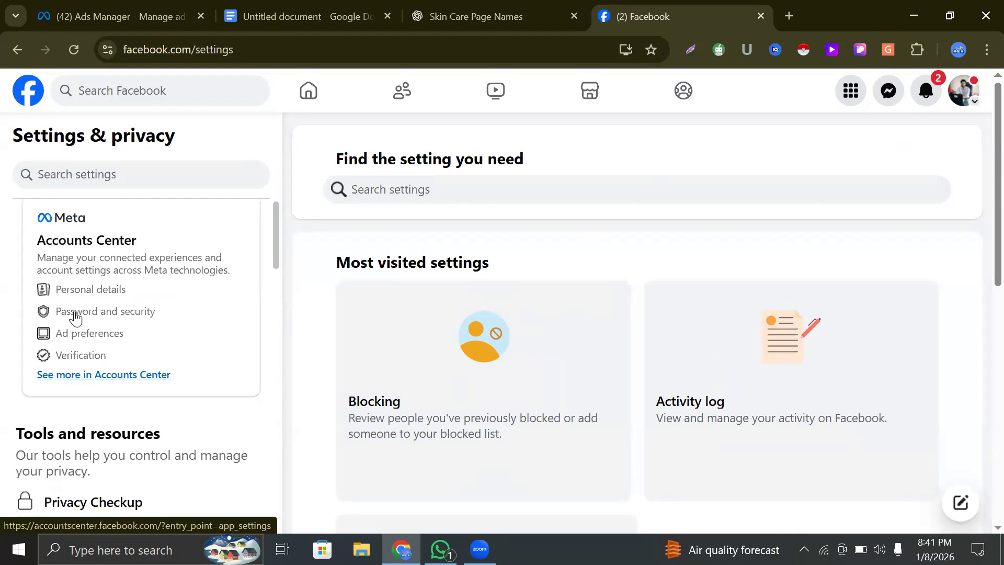
{"action": "left_click", "coordinate": [106, 378]}
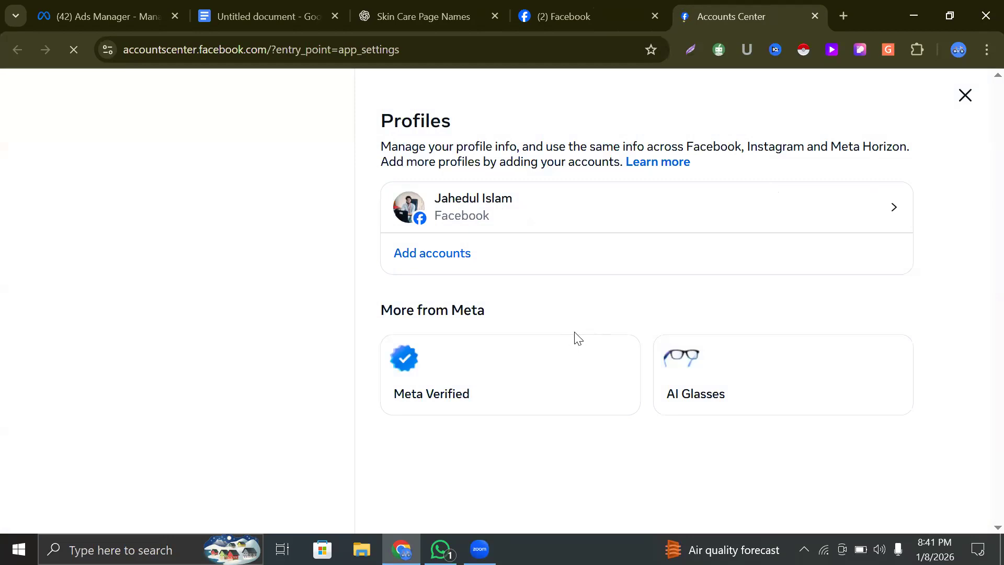
Step: Open the Facebook profile's Username editor and paste Skinvra as the new username
{"action": "left_click", "coordinate": [538, 209]}
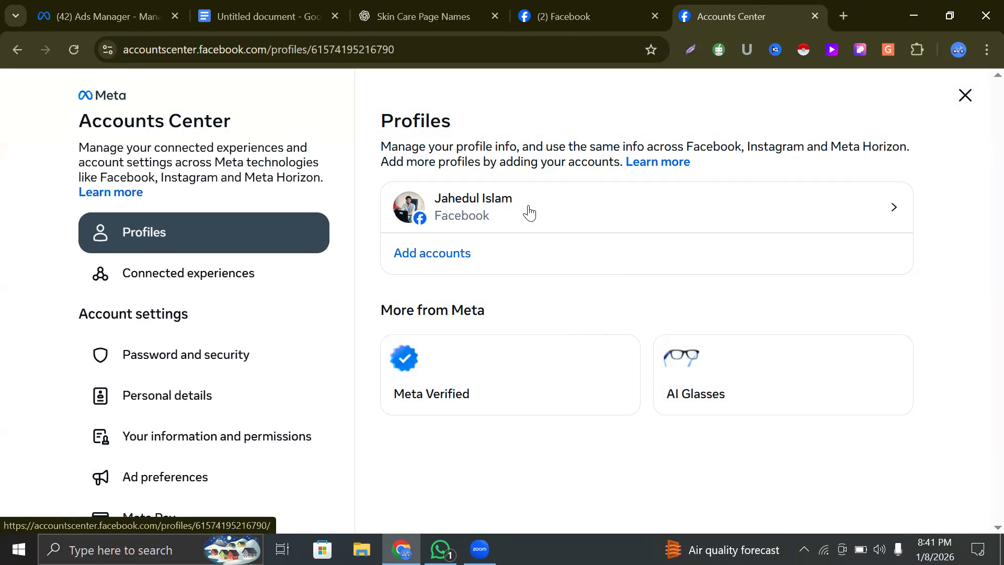
{"action": "left_click", "coordinate": [512, 208]}
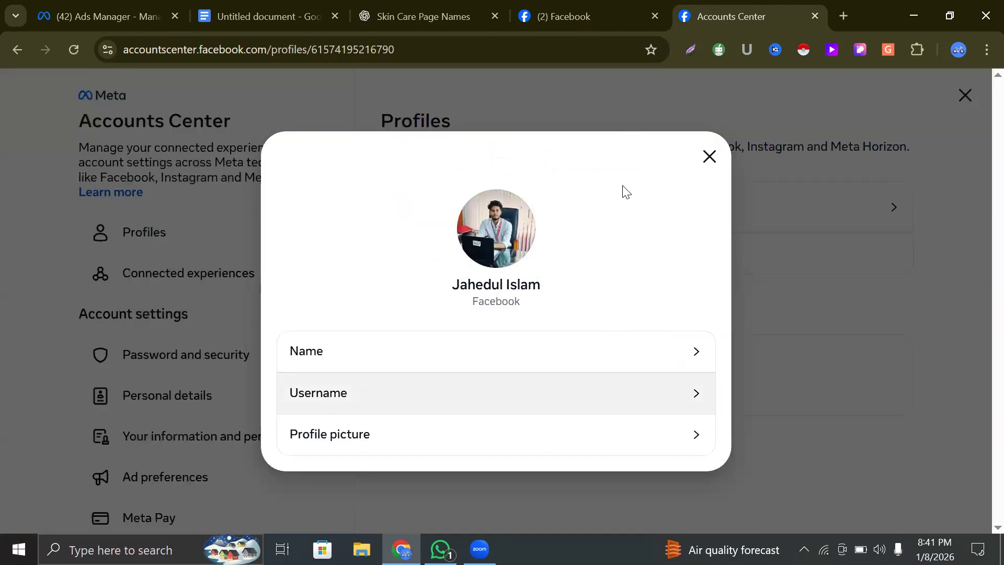
{"action": "left_click", "coordinate": [709, 158]}
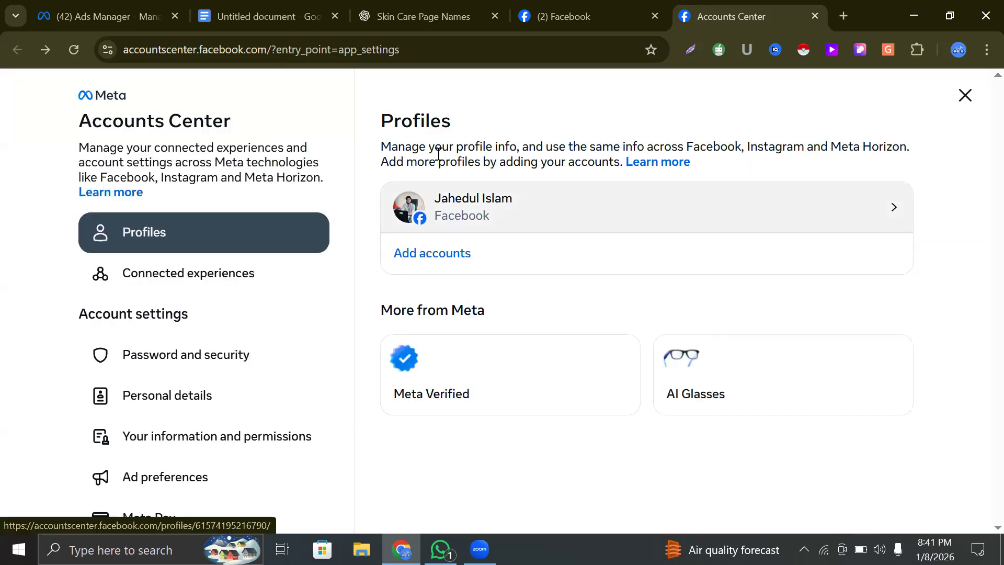
{"action": "left_click", "coordinate": [560, 205]}
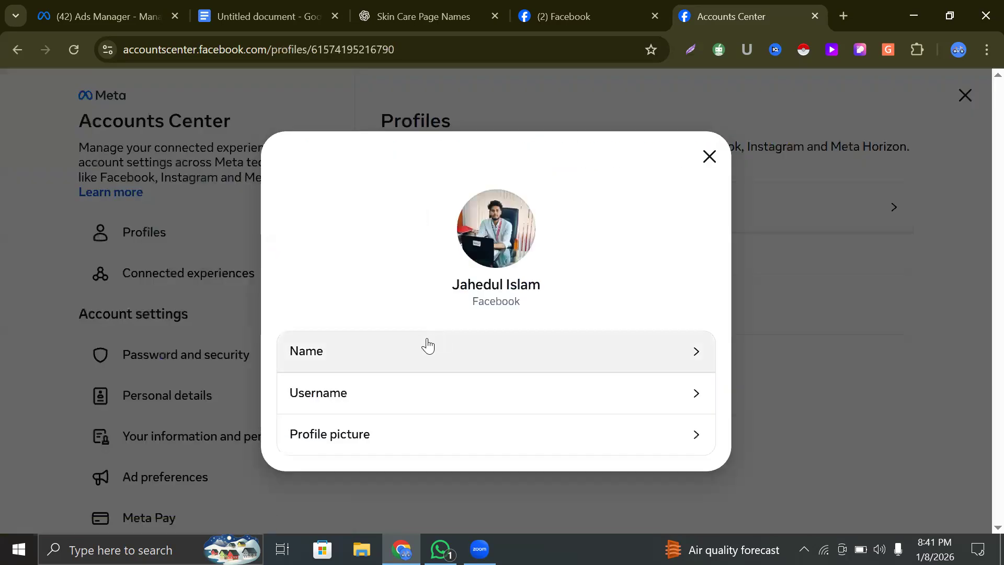
{"action": "left_click", "coordinate": [426, 386]}
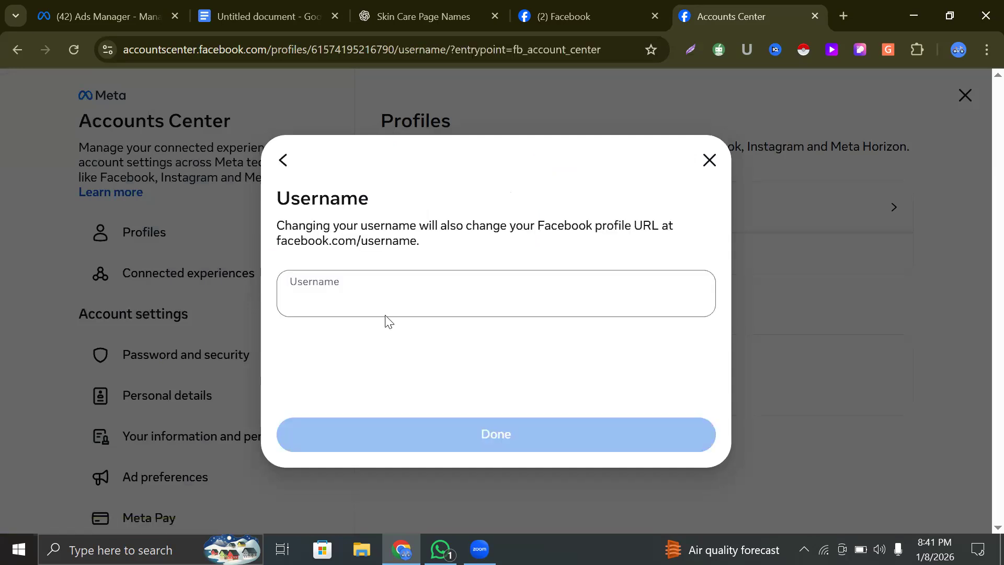
{"action": "left_click", "coordinate": [330, 289]}
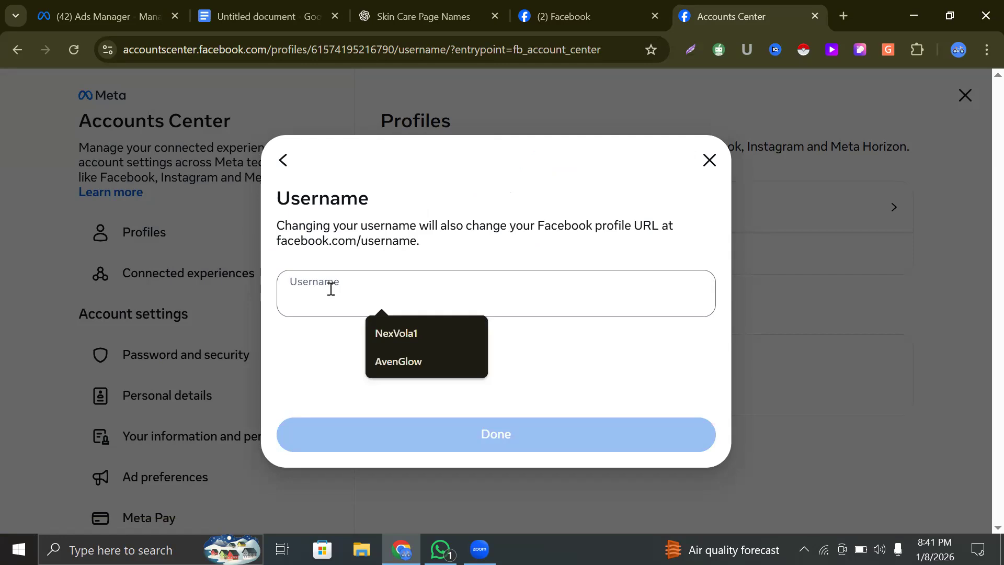
{"action": "type", "text": "Skinvra"}
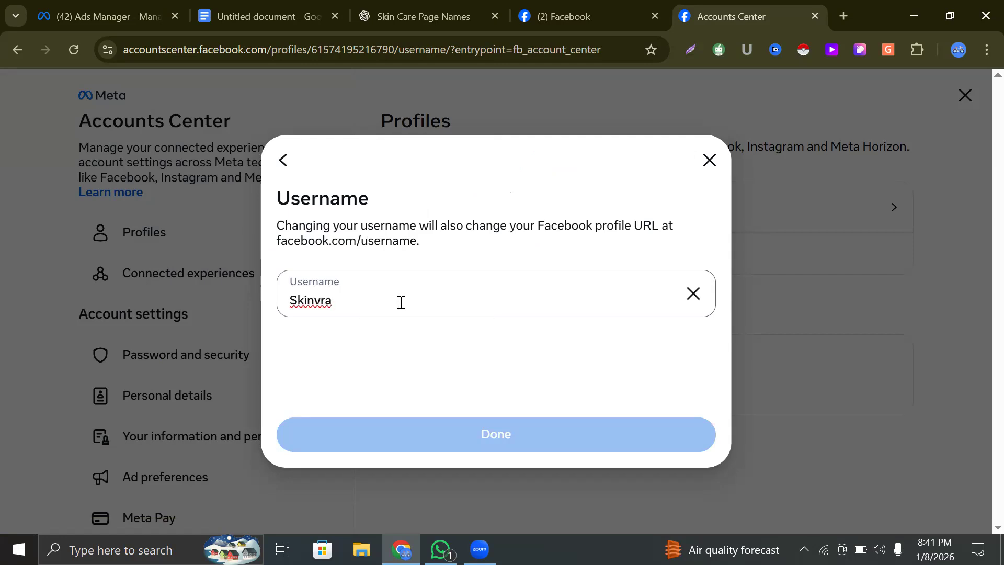
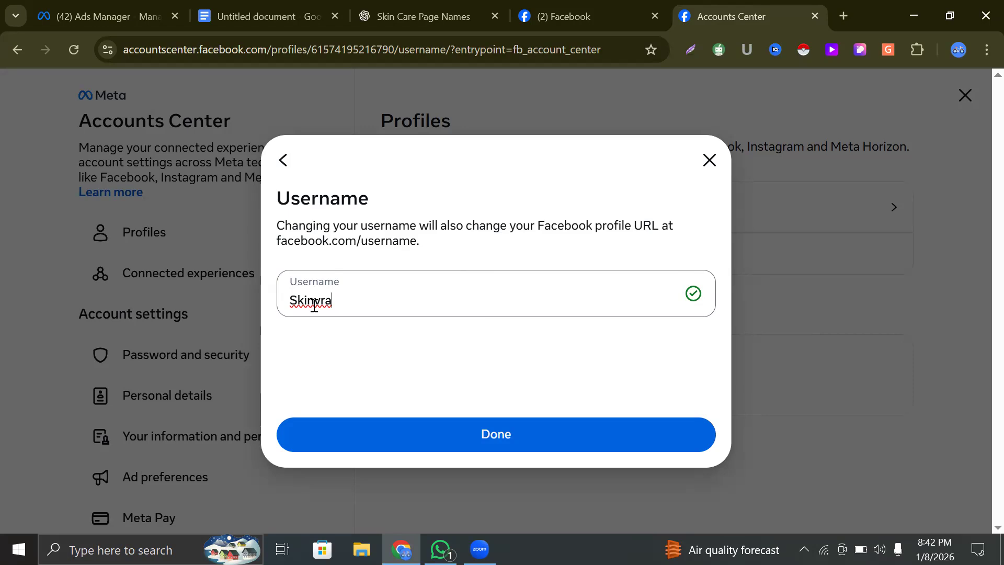
{"action": "double_click", "coordinate": [279, 309]}
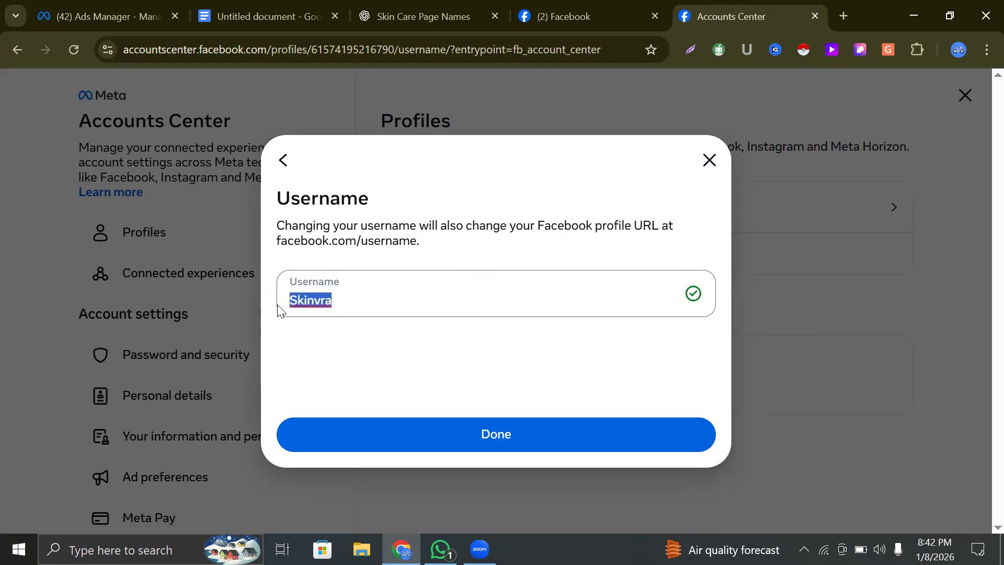
{"action": "key", "text": "BackSpace"}
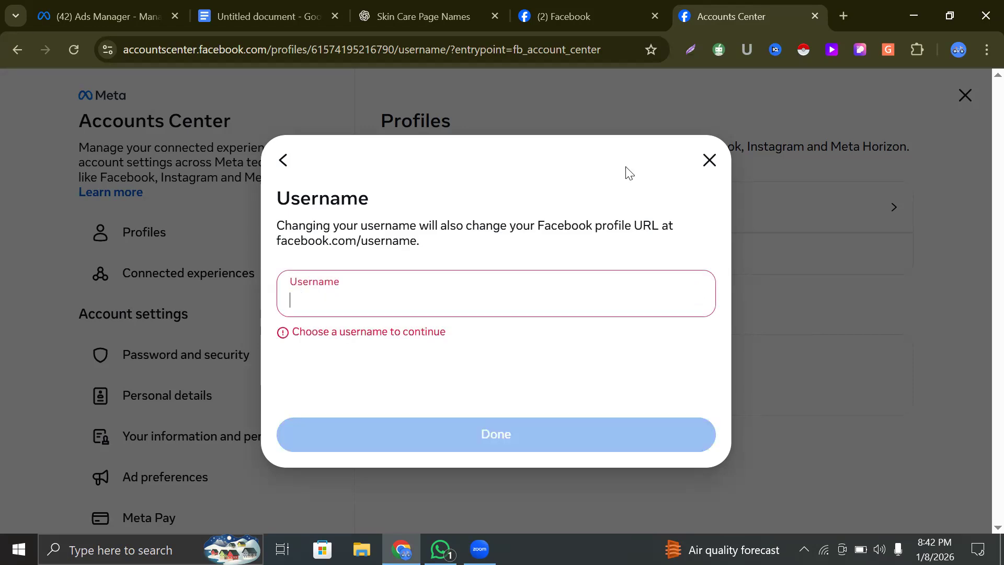
{"action": "left_click", "coordinate": [710, 160]}
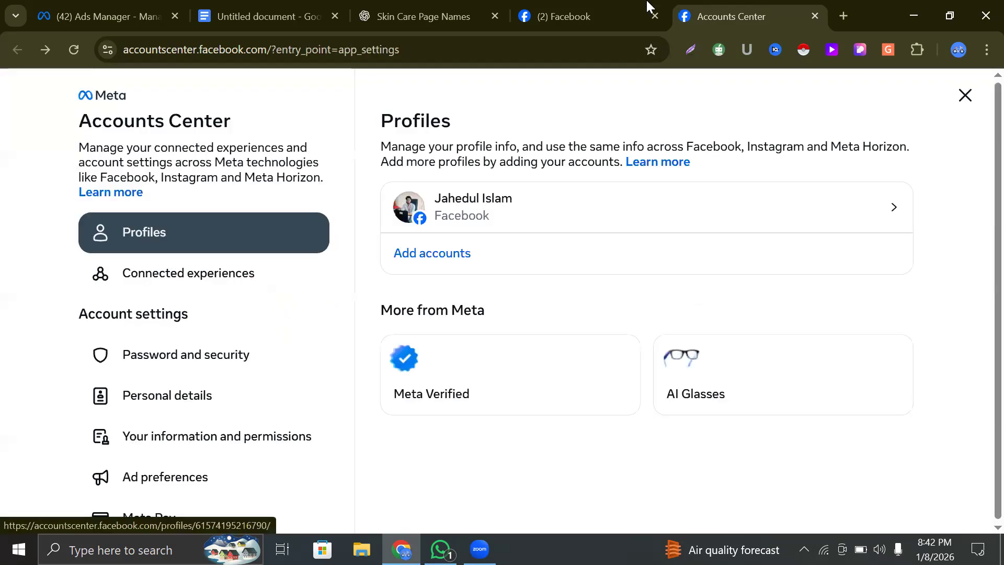
Step: Leave Accounts Center and go from the Home sidebar's See more to Pages
{"action": "left_click", "coordinate": [814, 17]}
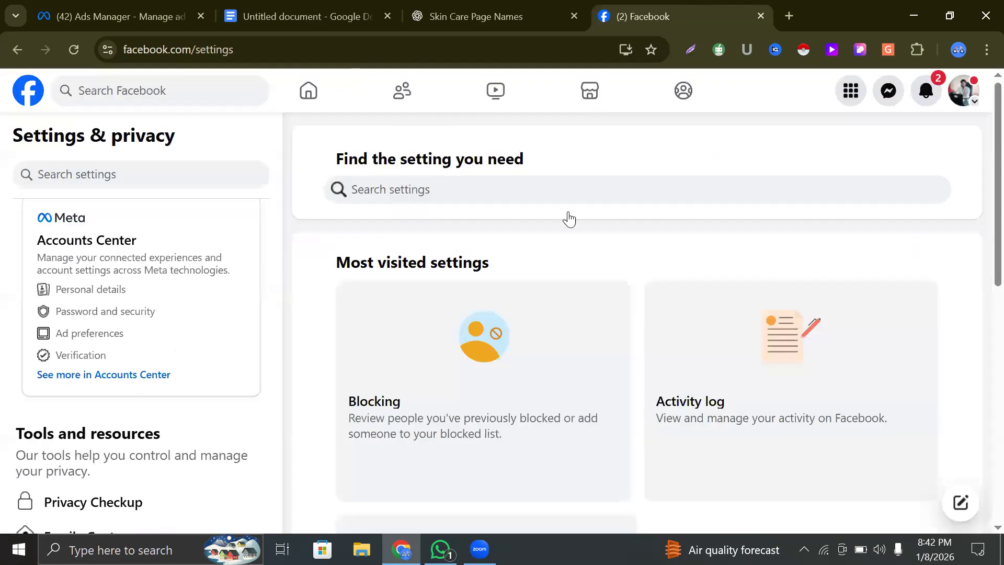
{"action": "left_click", "coordinate": [318, 91]}
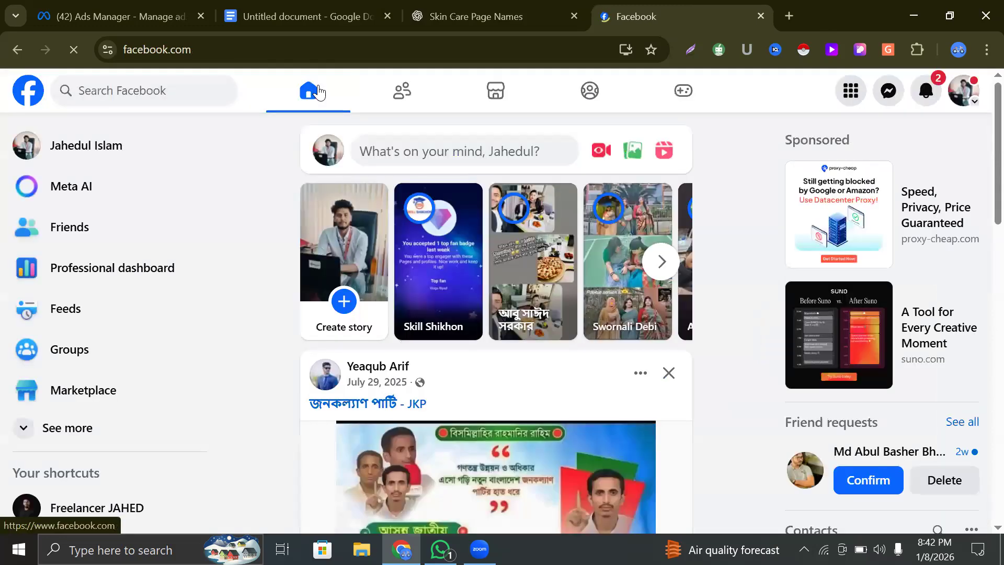
{"action": "left_click", "coordinate": [73, 429]}
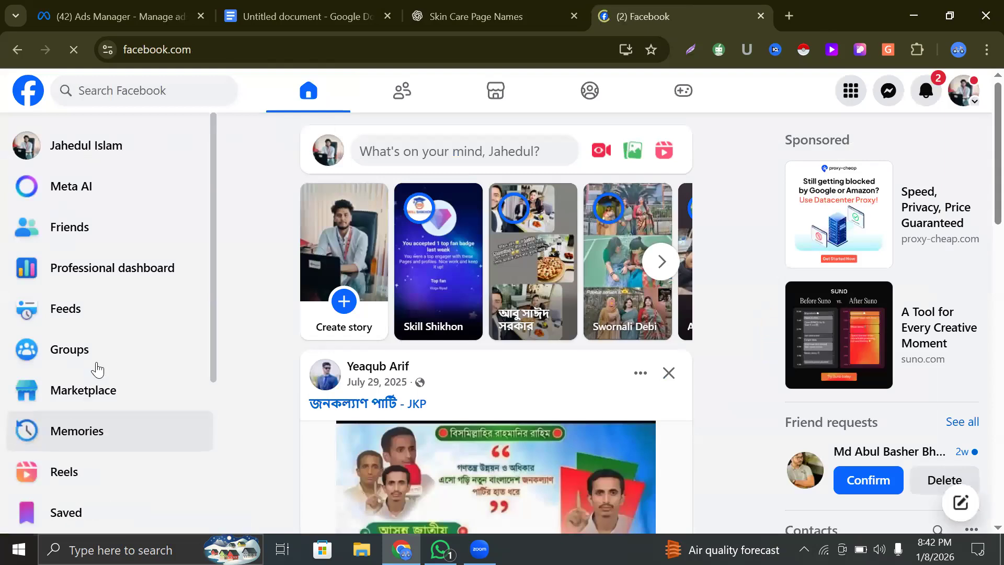
{"action": "scroll", "coordinate": [96, 369], "scroll_direction": "down", "scroll_amount": 7}
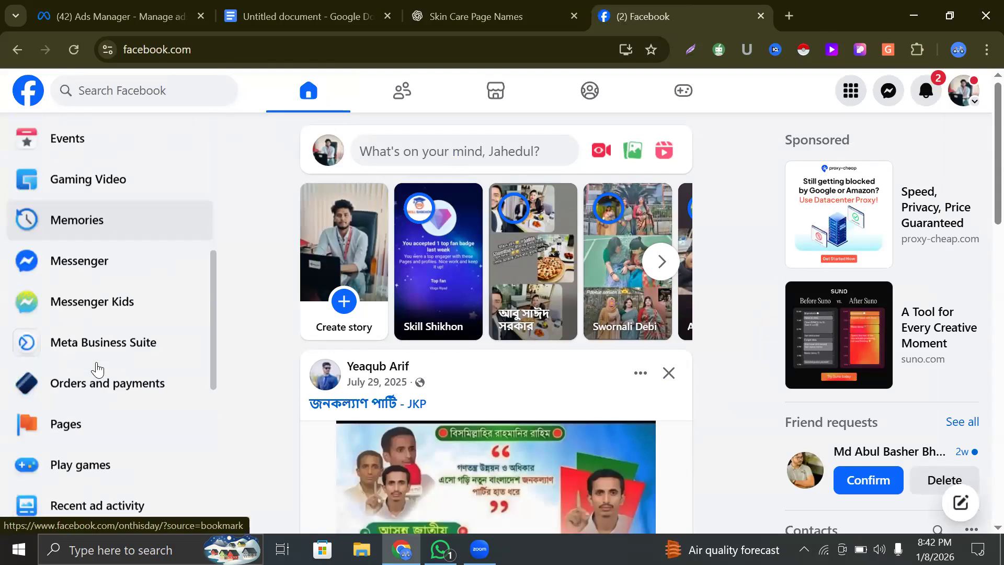
{"action": "scroll", "coordinate": [95, 369], "scroll_direction": "down", "scroll_amount": 1}
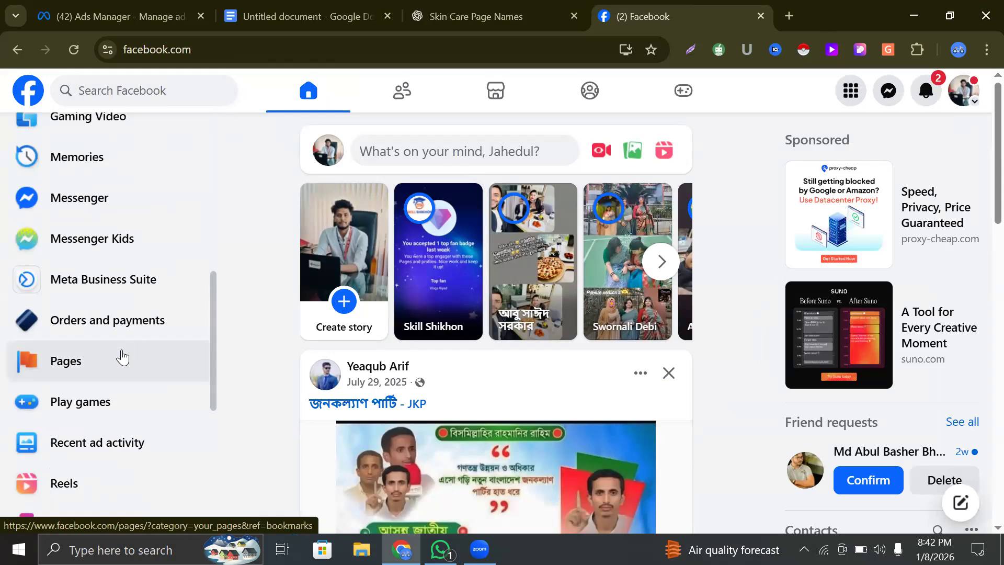
{"action": "left_click", "coordinate": [98, 355]}
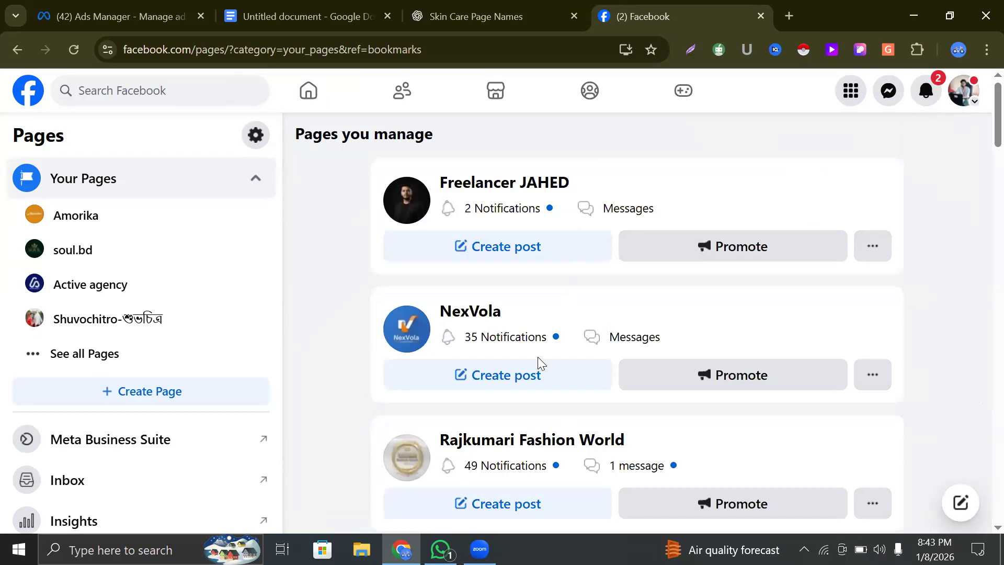
Step: Browse the managed Pages list and load more of them
{"action": "scroll", "coordinate": [537, 357], "scroll_direction": "down", "scroll_amount": 20}
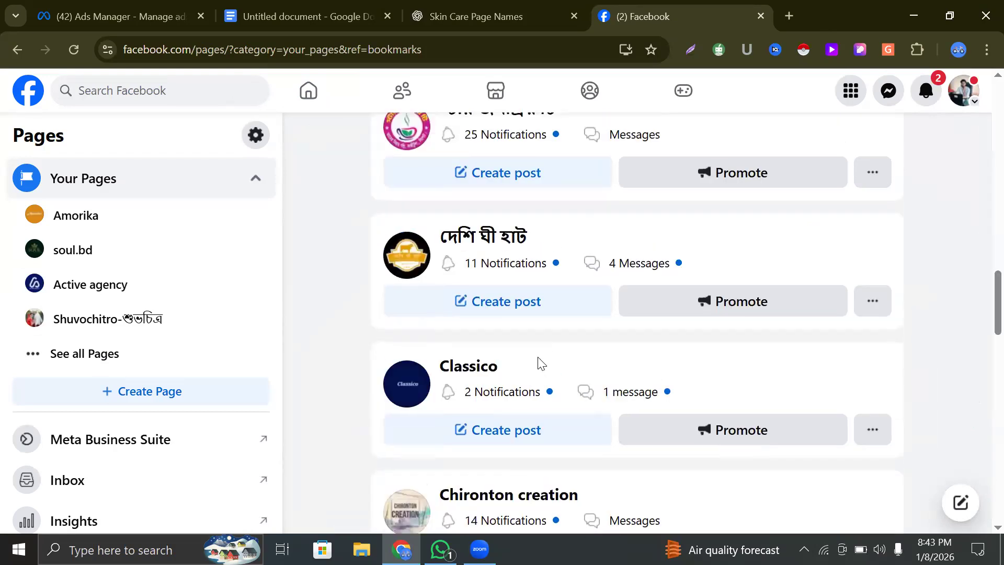
{"action": "scroll", "coordinate": [538, 361], "scroll_direction": "down", "scroll_amount": 10}
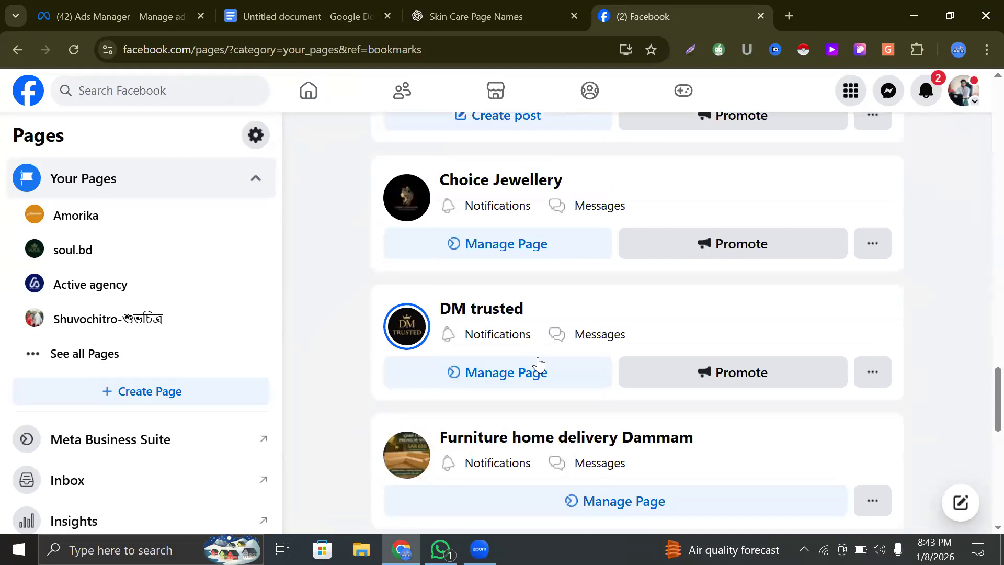
{"action": "scroll", "coordinate": [538, 363], "scroll_direction": "up", "scroll_amount": 4}
{"action": "scroll", "coordinate": [588, 403], "scroll_direction": "down", "scroll_amount": 13}
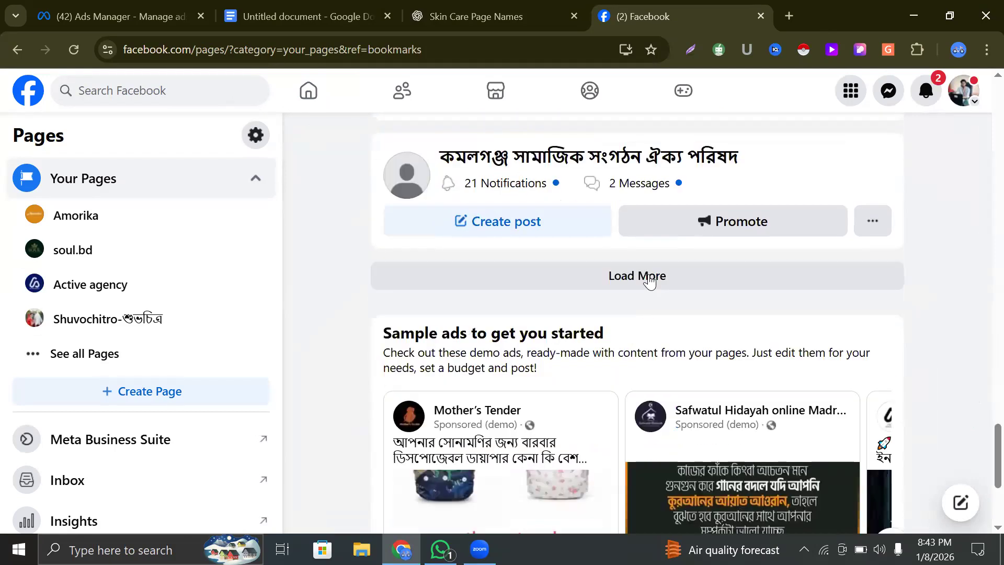
{"action": "left_click", "coordinate": [650, 277]}
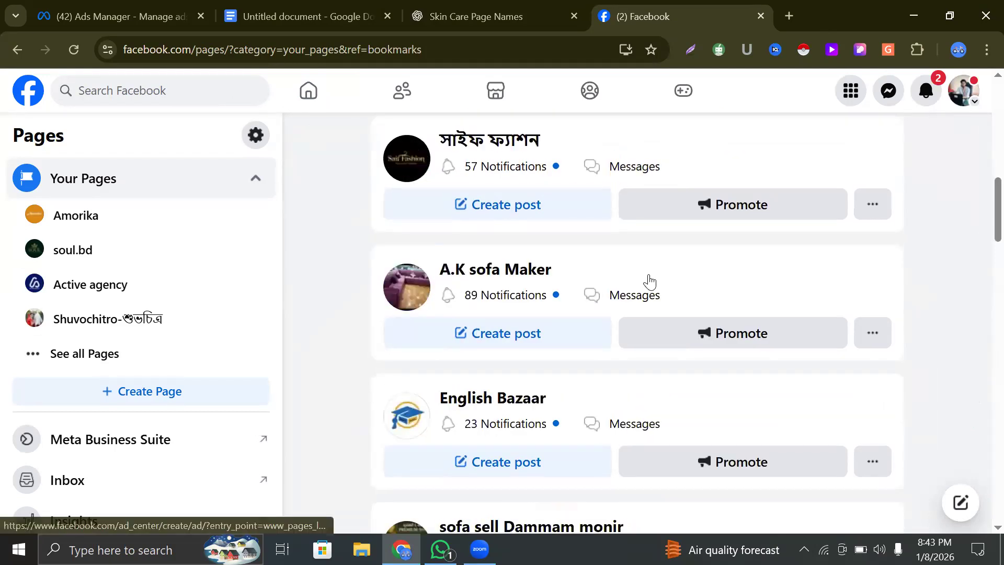
{"action": "scroll", "coordinate": [649, 277], "scroll_direction": "up", "scroll_amount": 9}
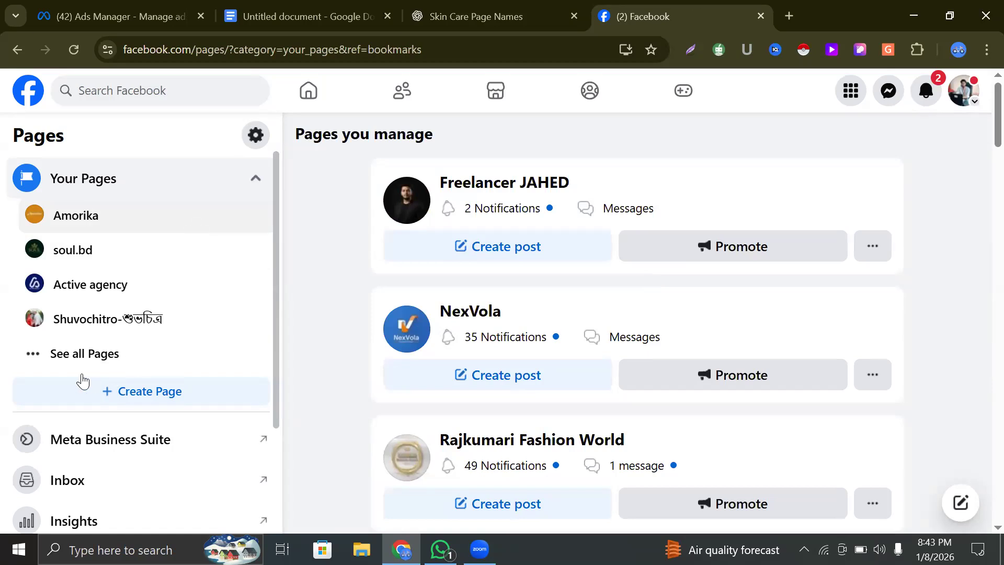
{"action": "scroll", "coordinate": [99, 379], "scroll_direction": "down", "scroll_amount": 1}
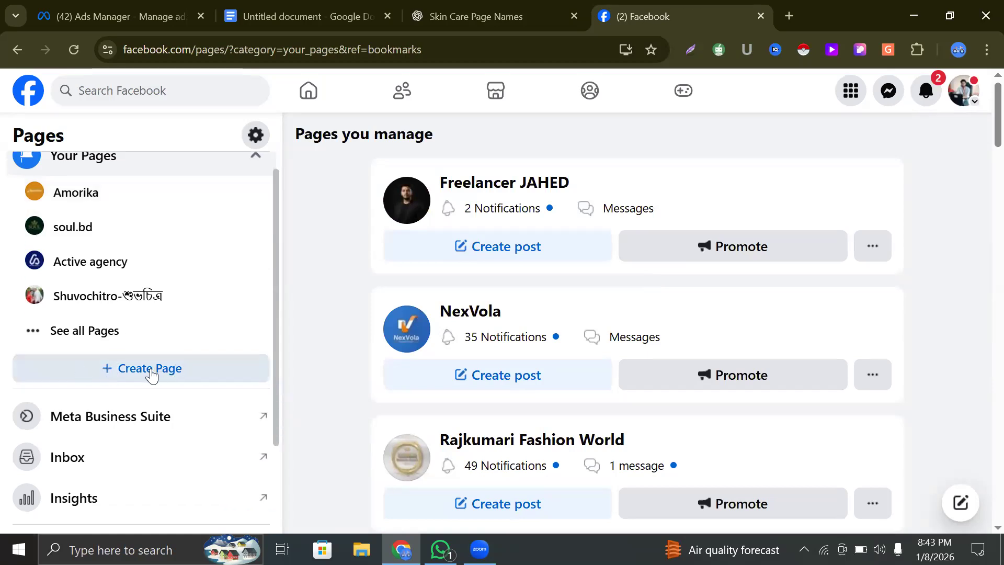
Step: Start a new Page named Skinvra and compare the mobile and desktop previews
{"action": "left_click", "coordinate": [151, 372]}
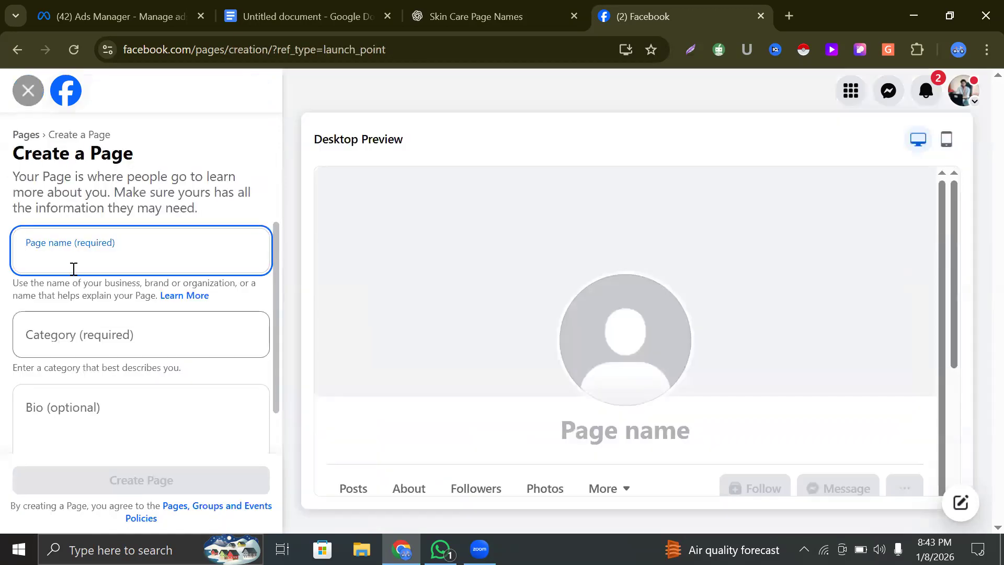
{"action": "type", "text": "Skinvra"}
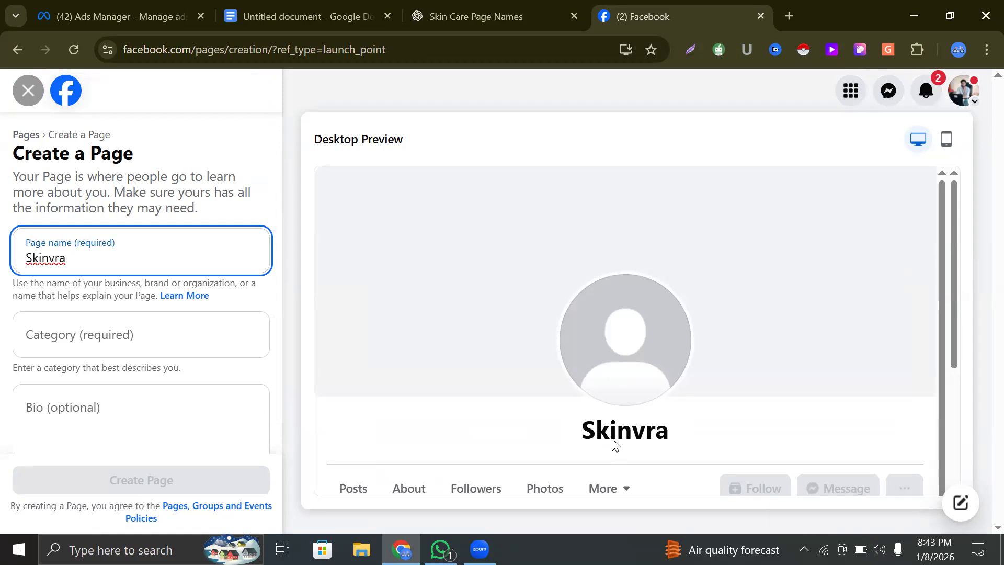
{"action": "left_click", "coordinate": [948, 150]}
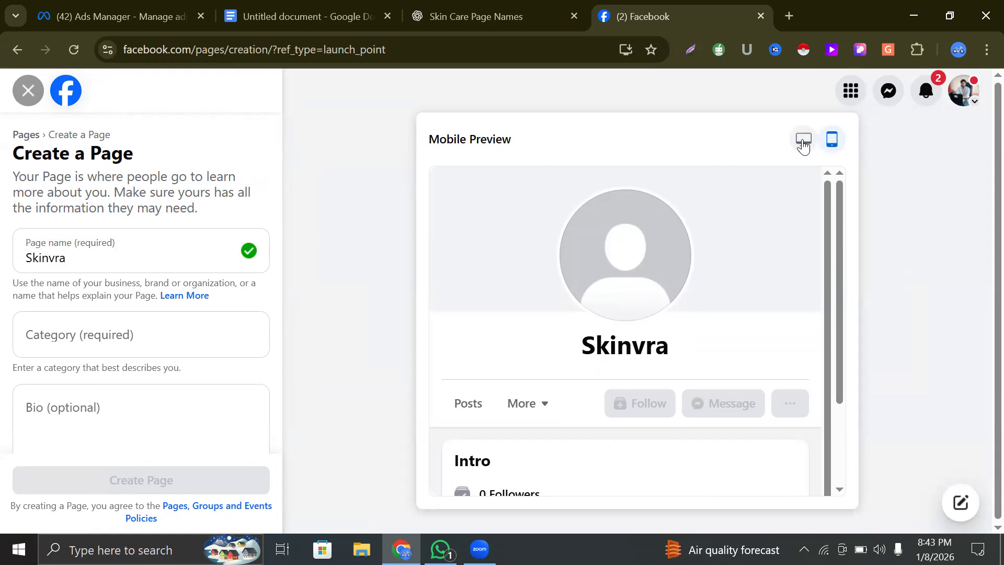
{"action": "left_click", "coordinate": [803, 140]}
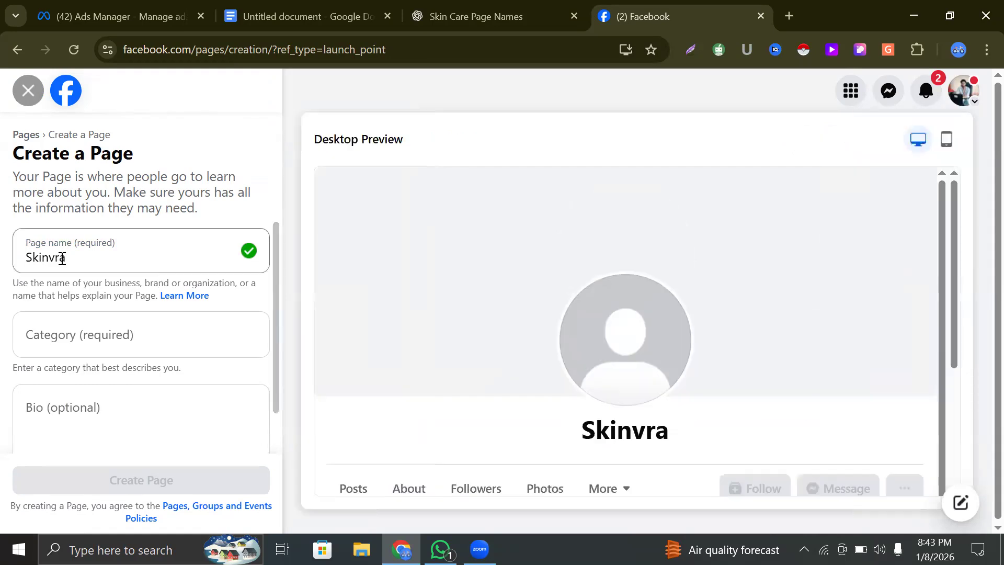
Step: Try the Category field but leave the category empty for now
{"action": "left_click", "coordinate": [87, 333]}
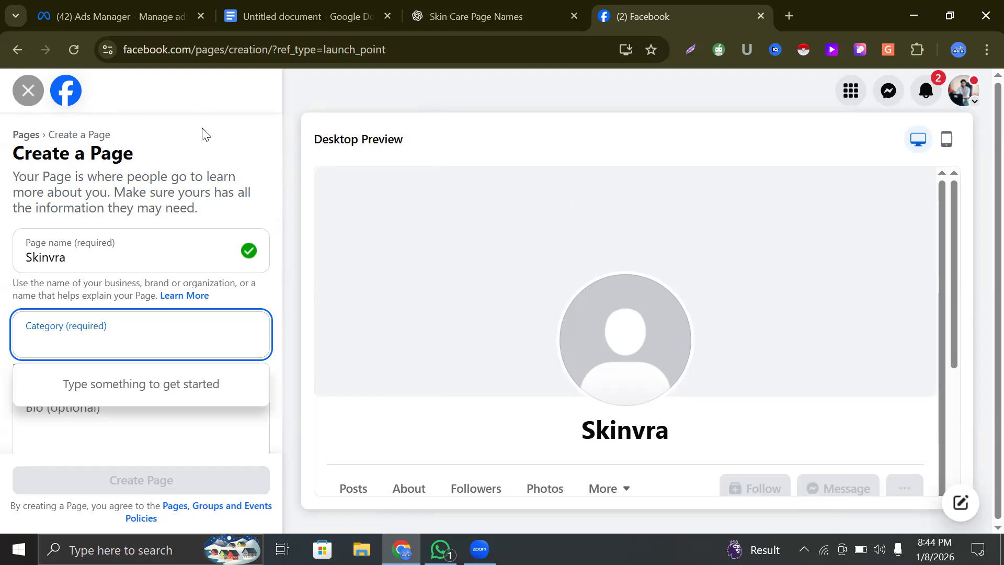
{"action": "left_click", "coordinate": [201, 148]}
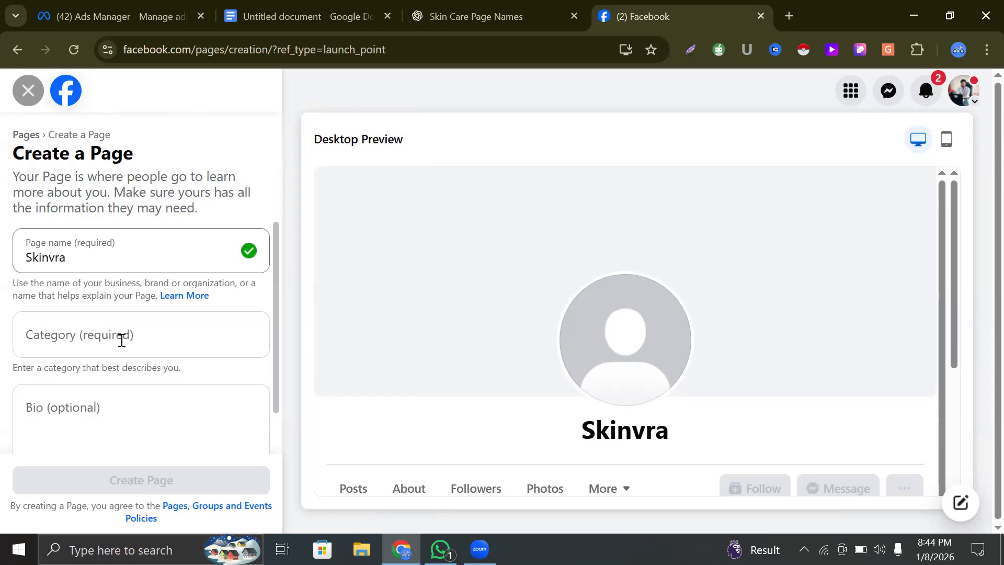
{"action": "left_click", "coordinate": [103, 342]}
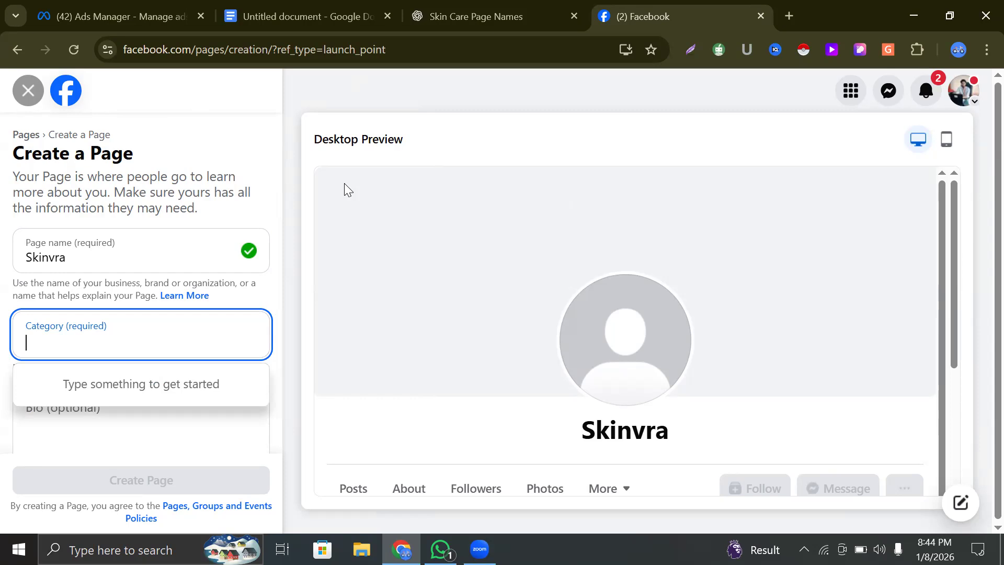
{"action": "left_click", "coordinate": [96, 295]}
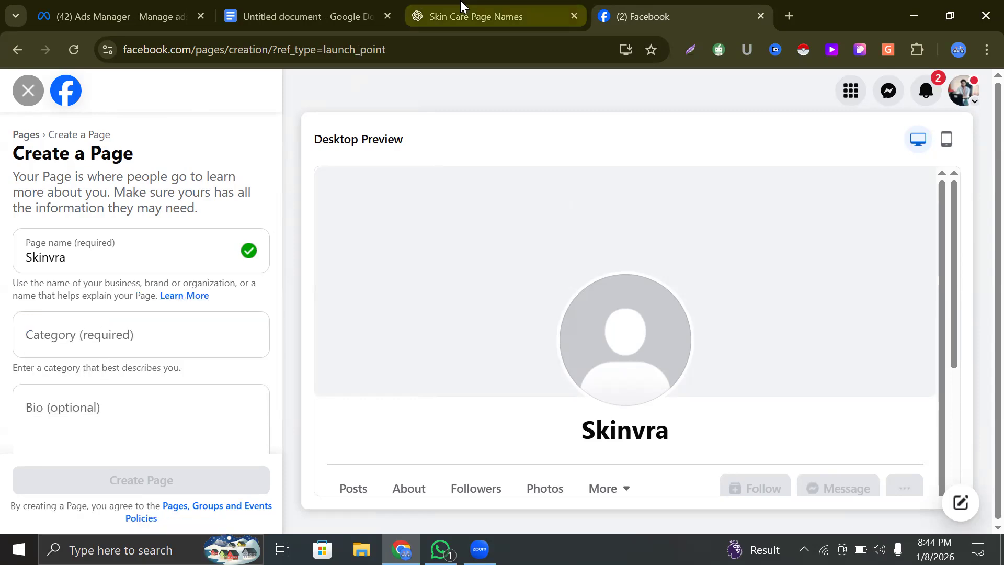
Step: Ask ChatGPT for three Facebook page categories suited to Skinvra
{"action": "left_click", "coordinate": [460, 7]}
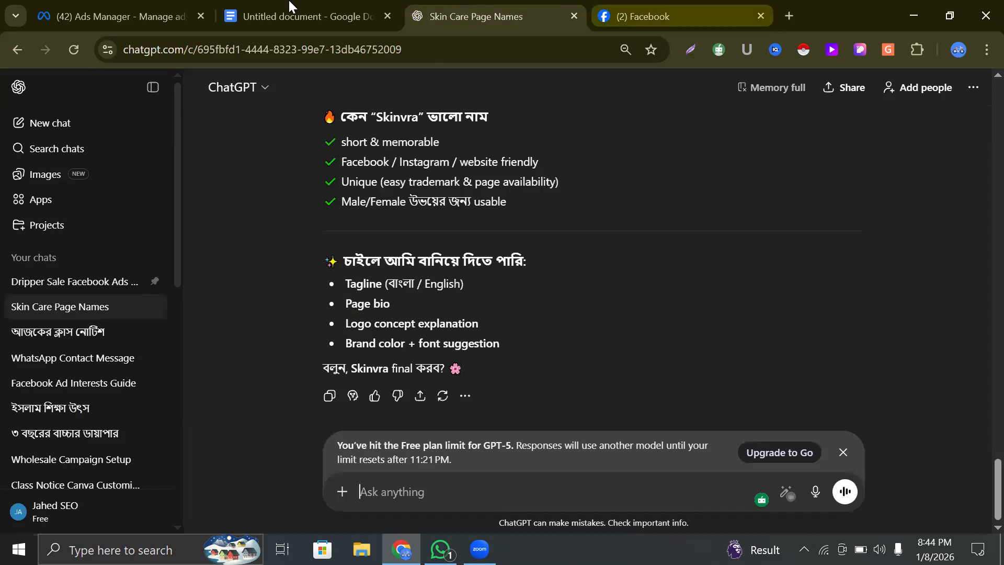
{"action": "left_click", "coordinate": [662, 13]}
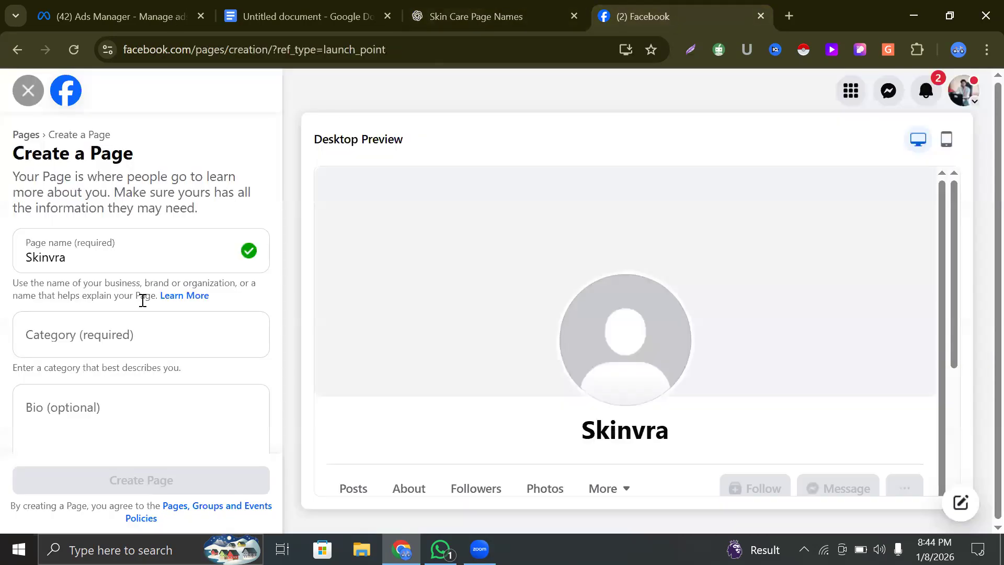
{"action": "left_click", "coordinate": [516, 8]}
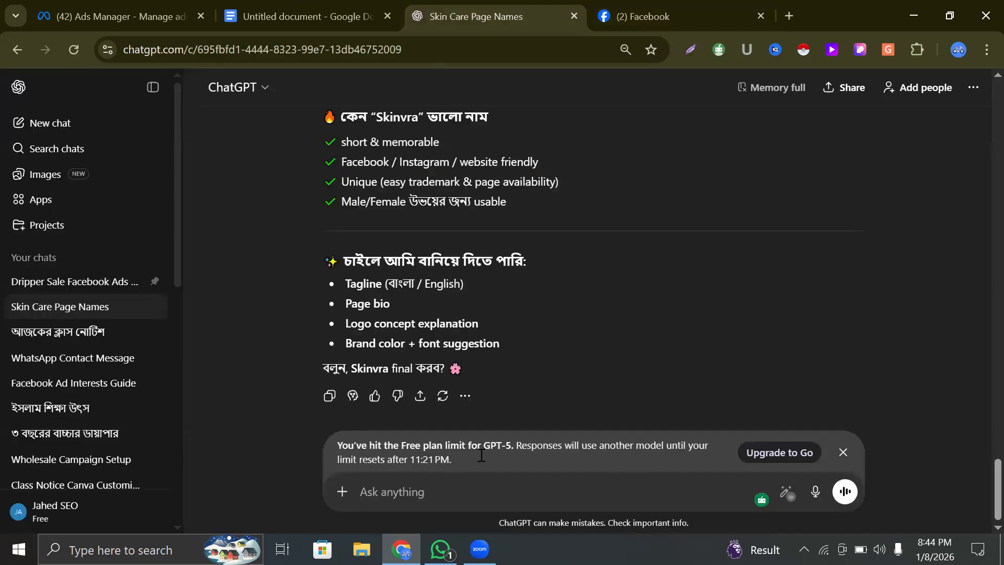
{"action": "type", "text": "category"}
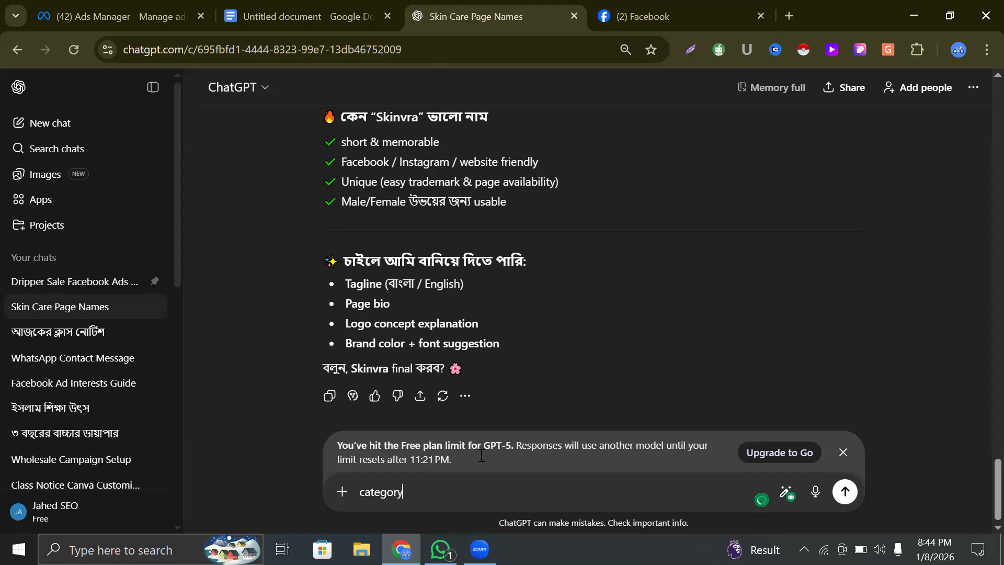
{"action": "type", "text": " 3ta daw"}
{"action": "key", "text": "Return"}
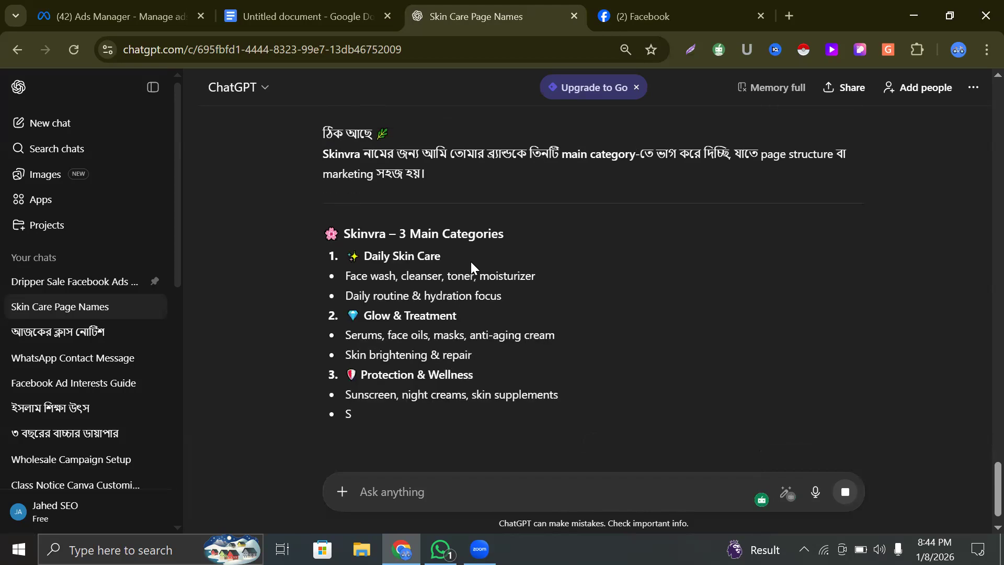
{"action": "scroll", "coordinate": [471, 262], "scroll_direction": "down", "scroll_amount": 3}
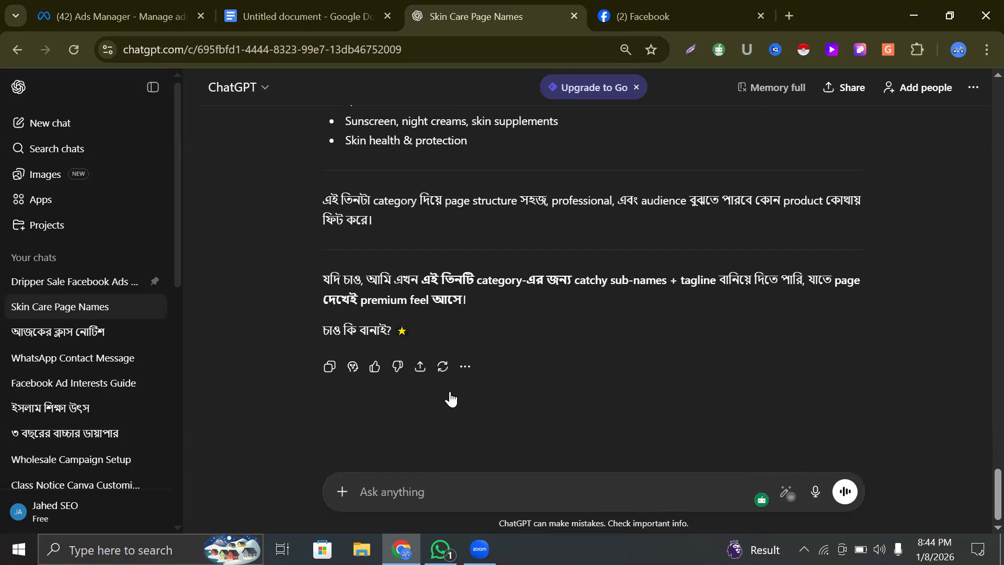
{"action": "type", "text": "page"}
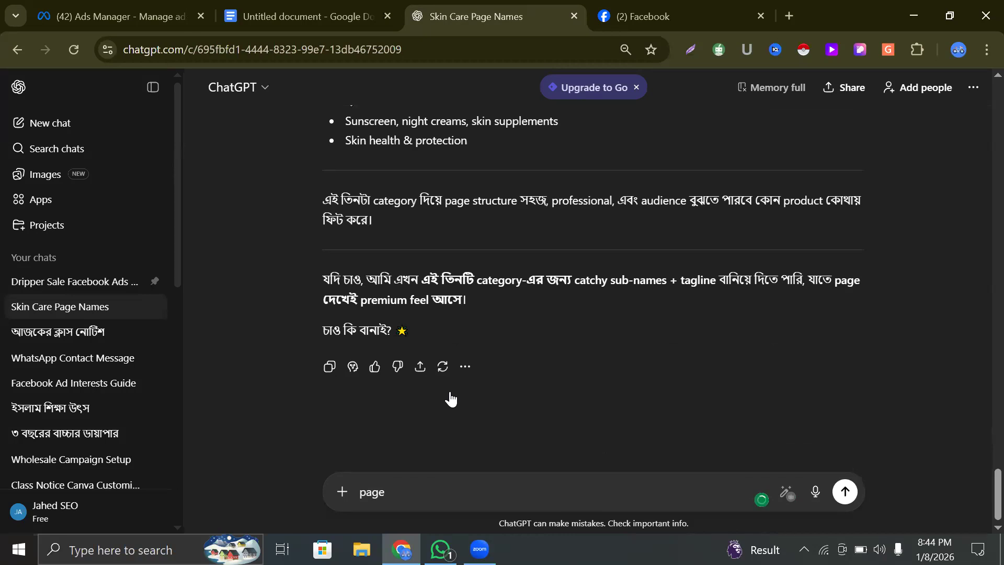
{"action": "type", "text": " er cetagory"}
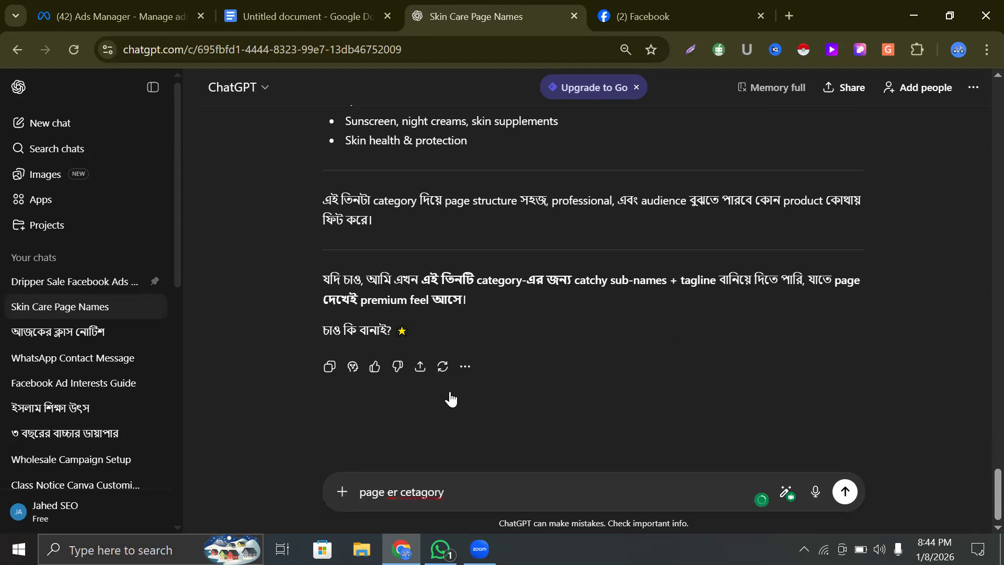
{"action": "type", "text": " 3ta daw..ki ki hobe"}
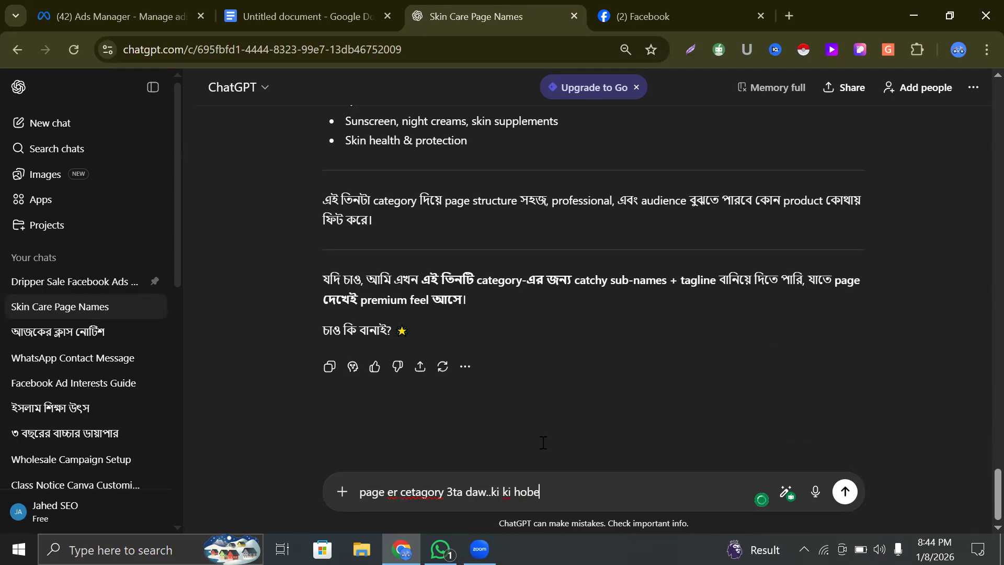
{"action": "key", "text": "Return"}
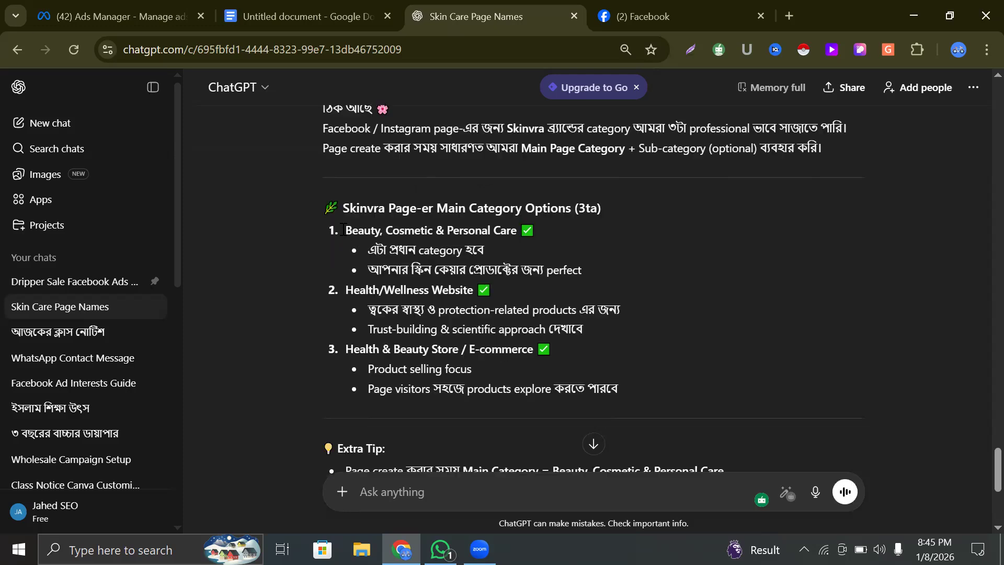
Step: Select the first suggested category, Beauty, and go back to Facebook's form
{"action": "left_click_drag", "start_coordinate": [342, 228], "coordinate": [379, 234]}
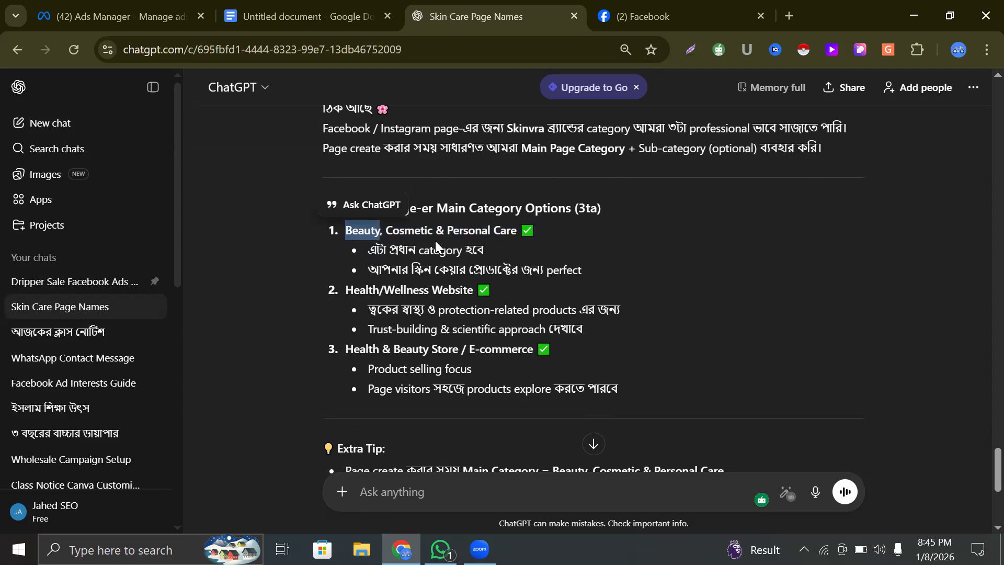
{"action": "right_click", "coordinate": [375, 243]}
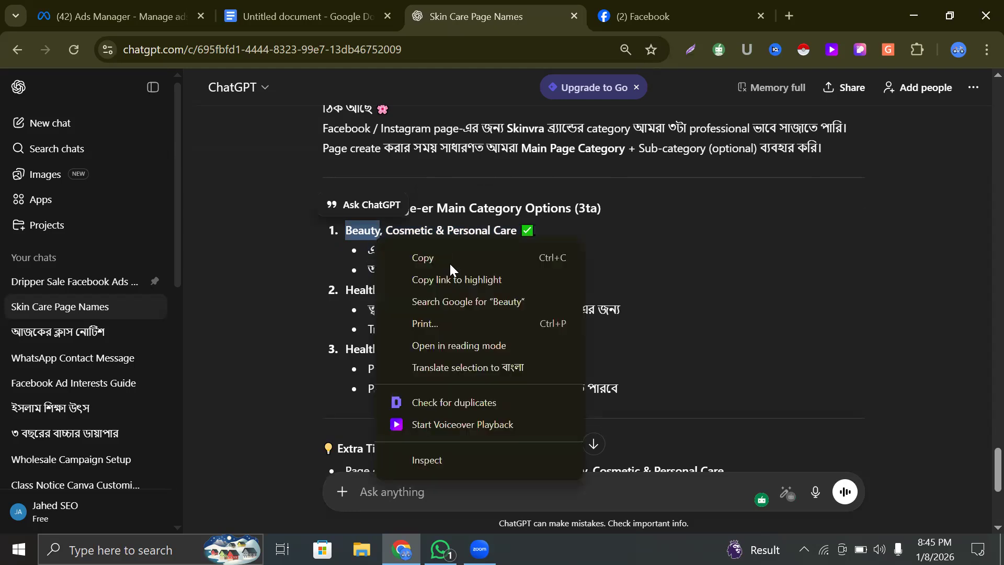
{"action": "left_click", "coordinate": [165, 6]}
{"action": "left_click", "coordinate": [638, 6]}
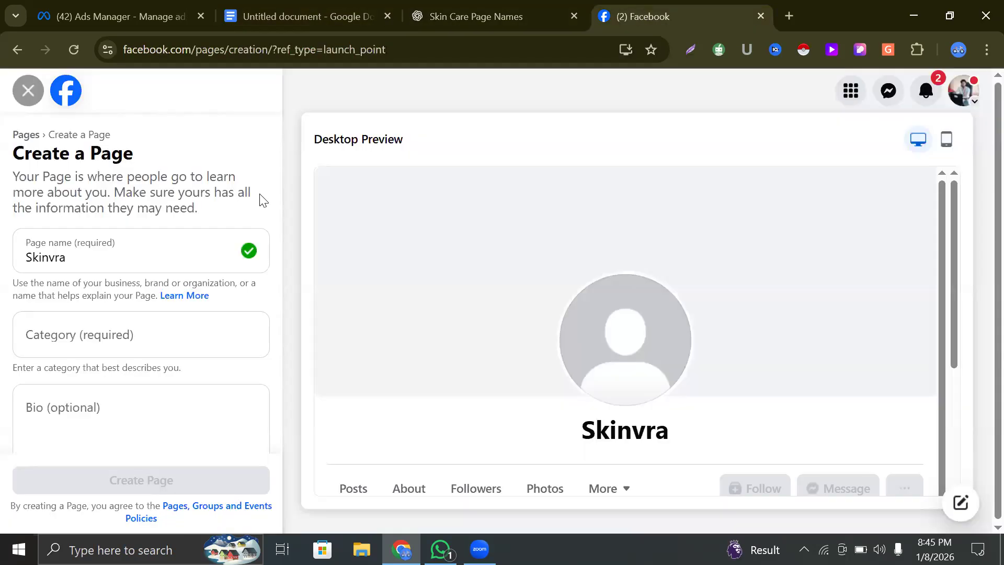
Step: Copy Beauty from ChatGPT and set the category Beauty, cosmetic & personal care
{"action": "left_click", "coordinate": [71, 331]}
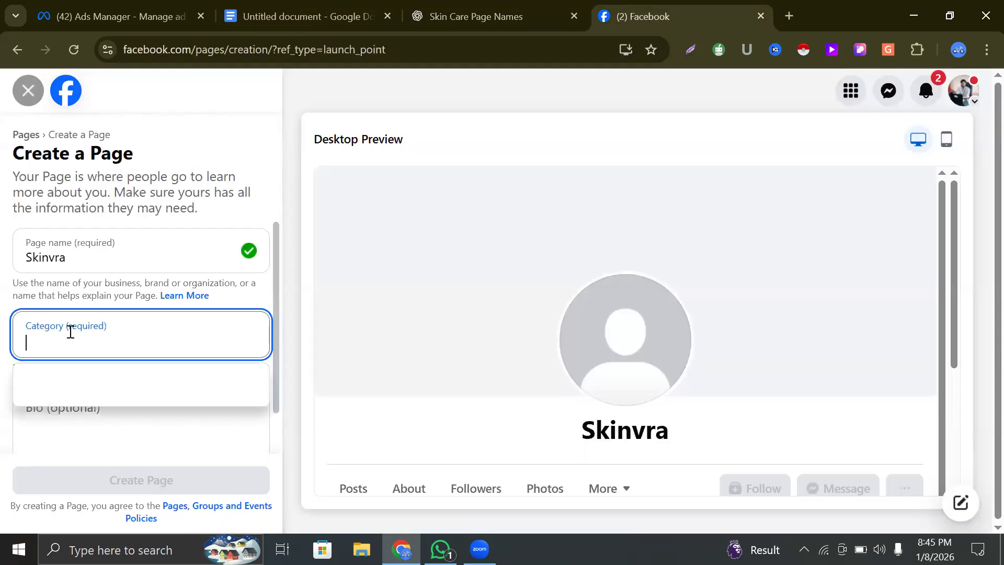
{"action": "type", "text": "Skinvra"}
{"action": "key", "text": "BackSpace"}
{"action": "key", "text": "BackSpace"}
{"action": "key", "text": "BackSpace"}
{"action": "key", "text": "BackSpace"}
{"action": "key", "text": "BackSpace"}
{"action": "key", "text": "BackSpace"}
{"action": "key", "text": "BackSpace"}
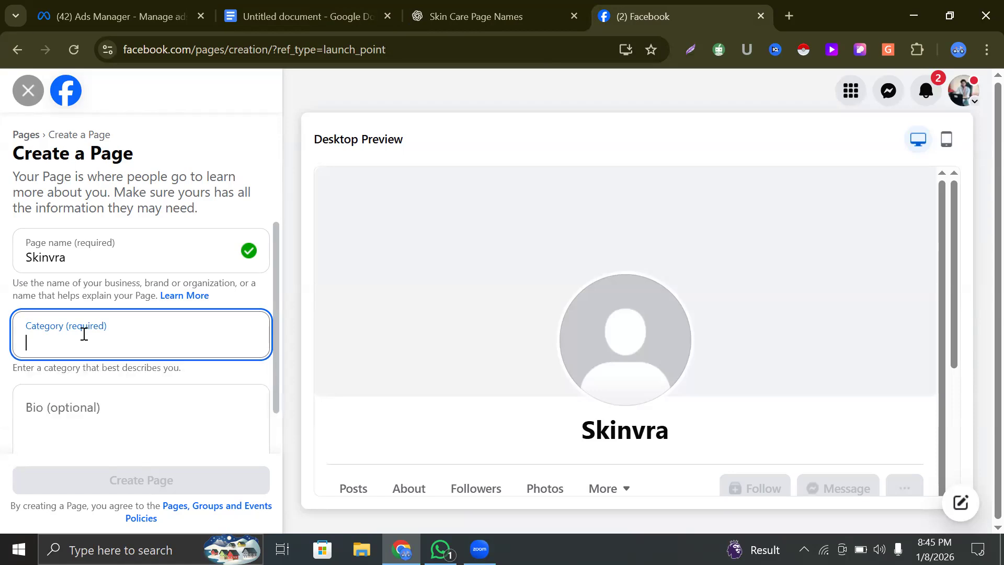
{"action": "type", "text": "beu"}
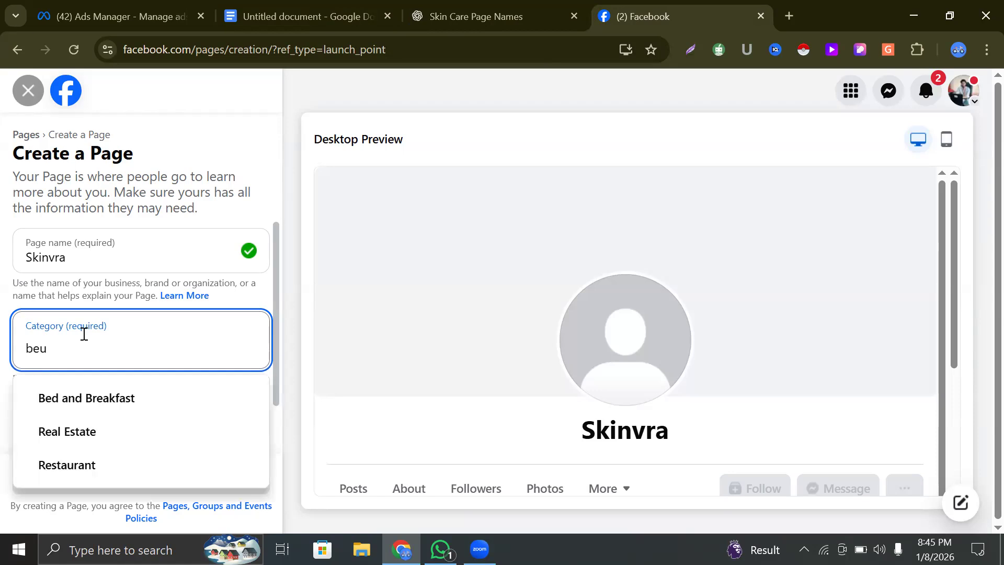
{"action": "key", "text": "BackSpace"}
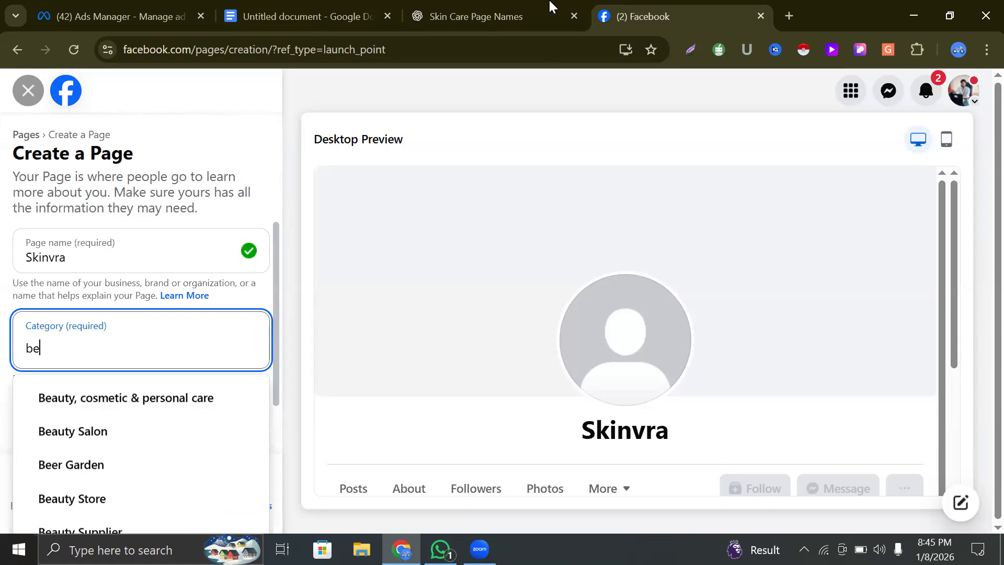
{"action": "key", "text": "BackSpace"}
{"action": "key", "text": "BackSpace"}
{"action": "key", "text": "ctrl+shift+Tab"}
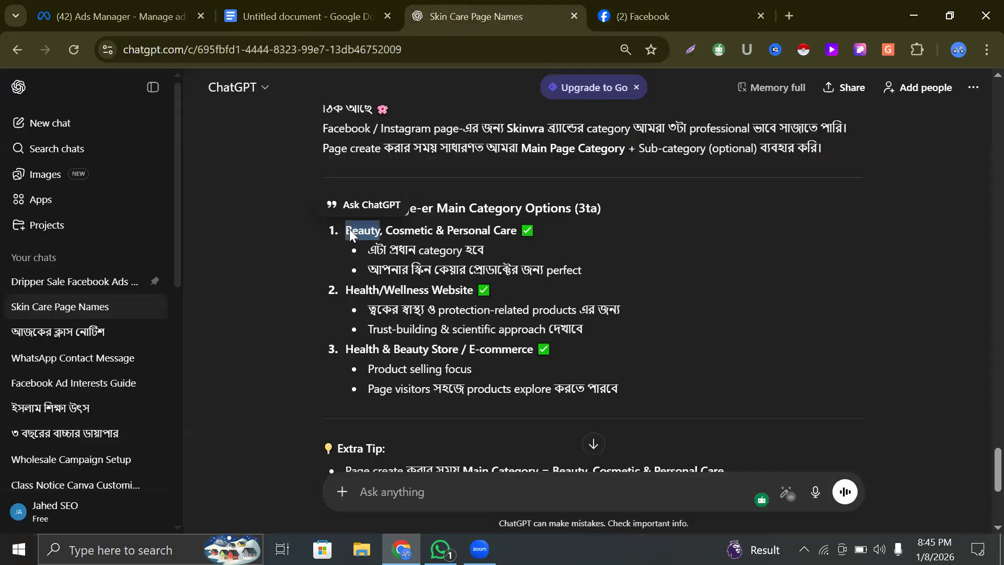
{"action": "right_click", "coordinate": [350, 230]}
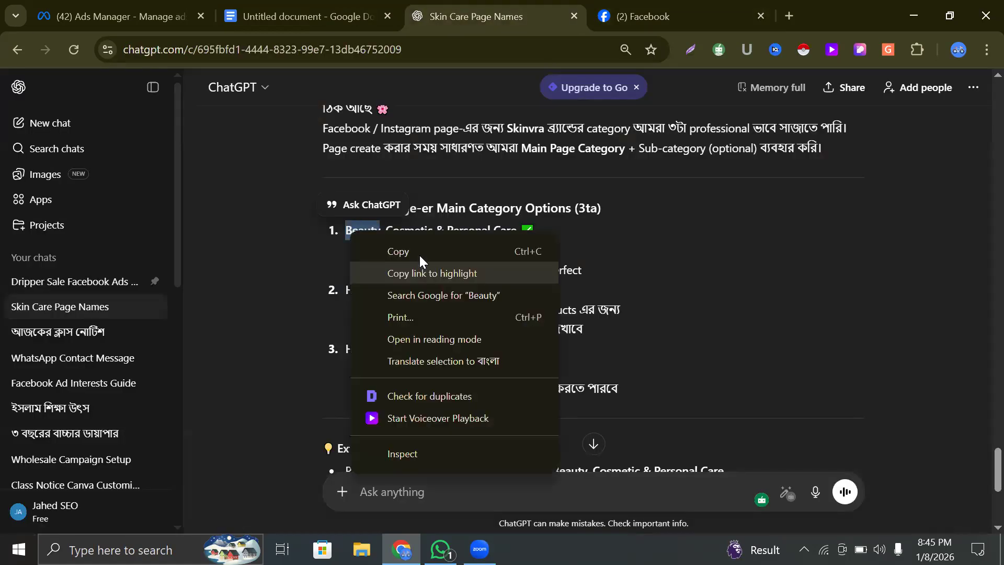
{"action": "left_click", "coordinate": [231, 6]}
{"action": "left_click", "coordinate": [643, 16]}
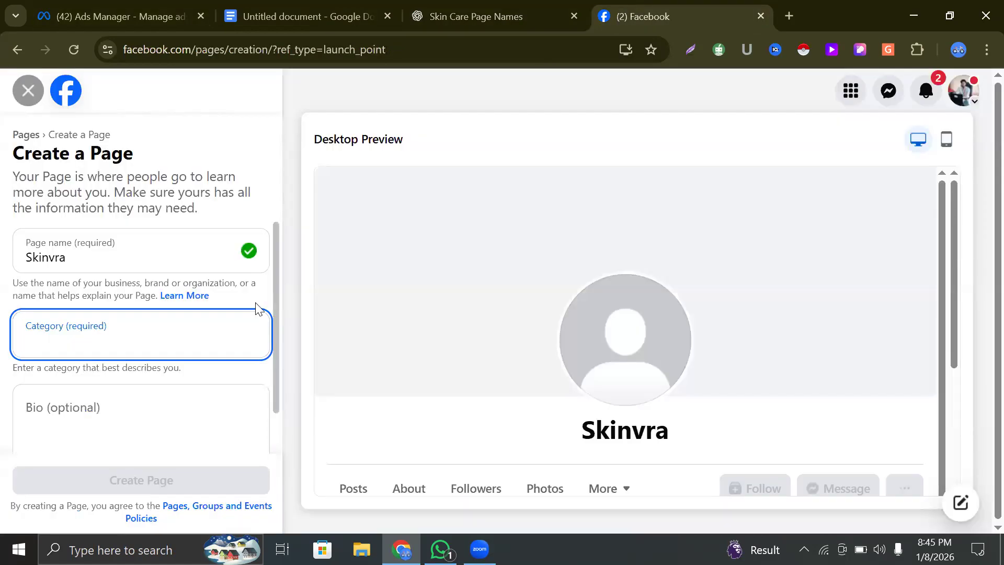
{"action": "type", "text": "Beauty"}
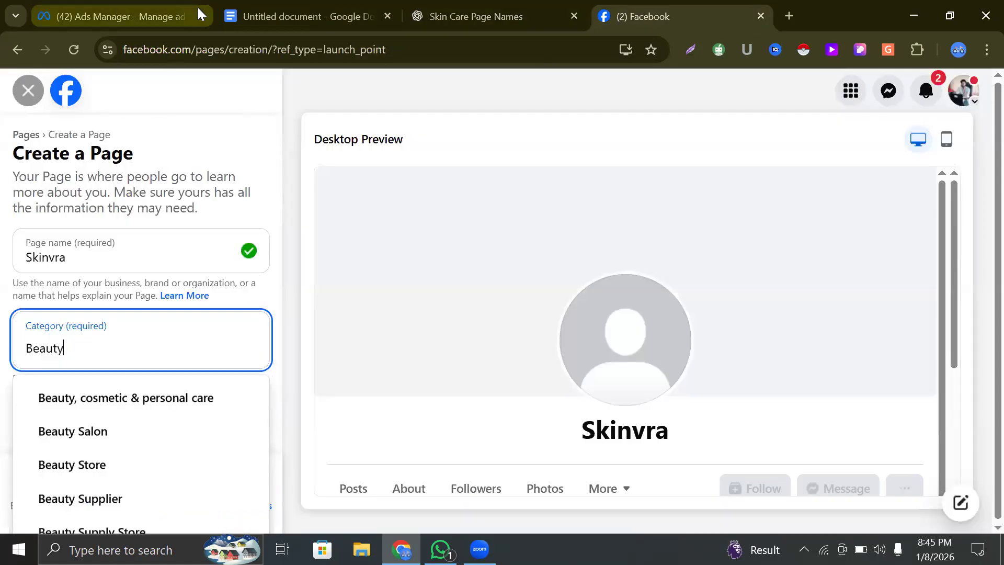
{"action": "left_click", "coordinate": [201, 17]}
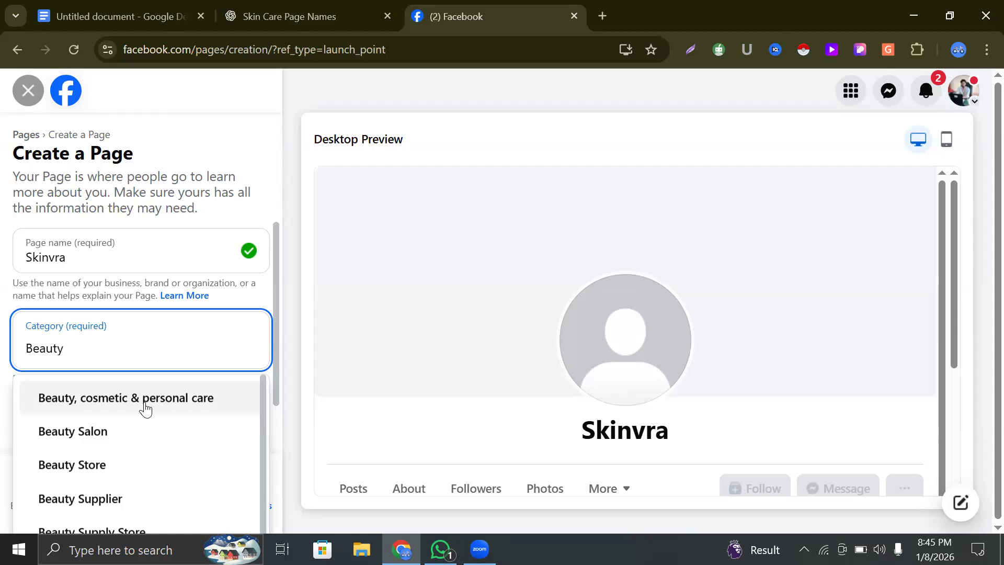
{"action": "left_click", "coordinate": [145, 403]}
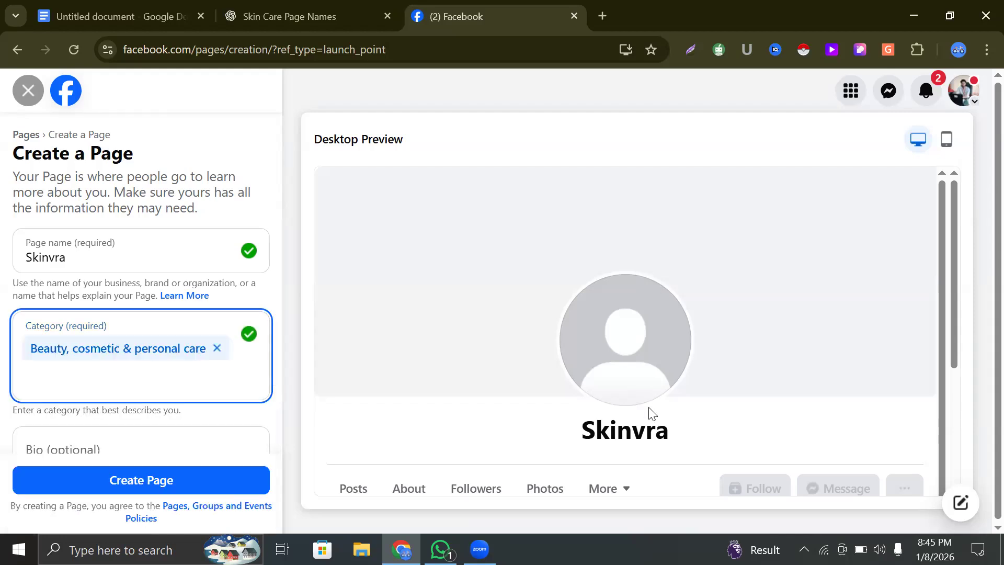
Step: Copy Health/Wellness Website and add Health & wellness website as the second category
{"action": "left_click", "coordinate": [330, 4]}
{"action": "left_click", "coordinate": [349, 292]}
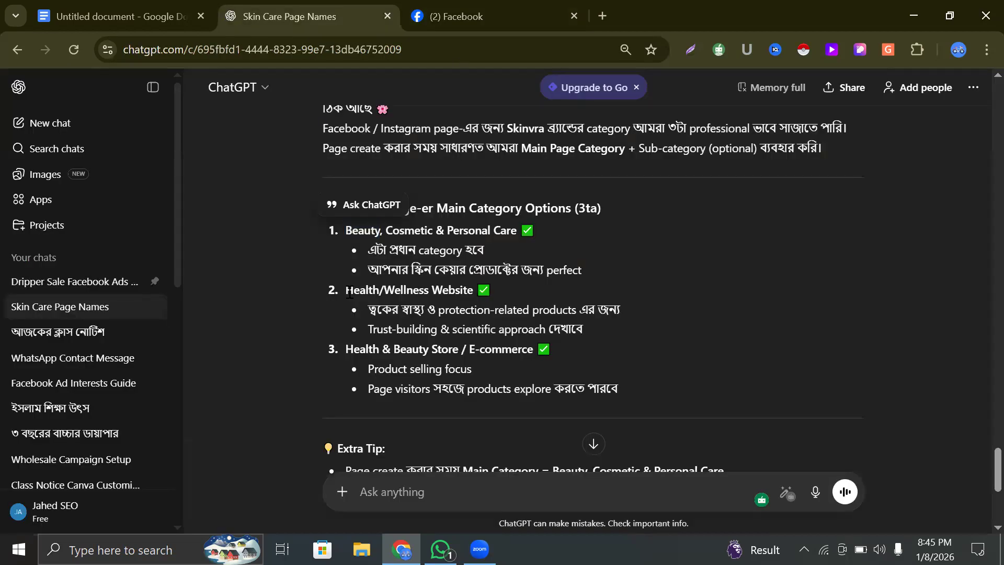
{"action": "left_click_drag", "start_coordinate": [344, 291], "coordinate": [482, 285]}
{"action": "key", "text": "ctrl+c"}
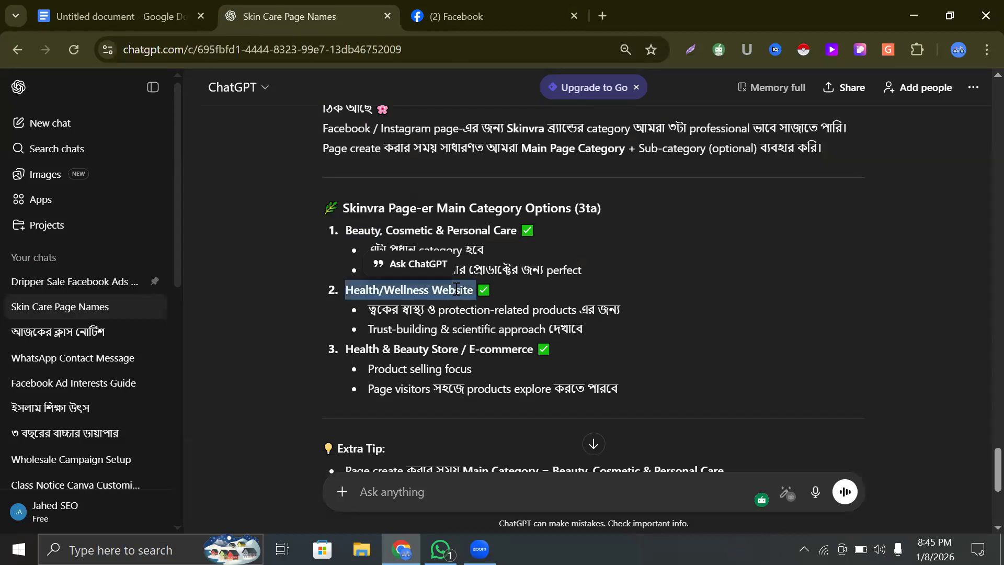
{"action": "right_click", "coordinate": [456, 289]}
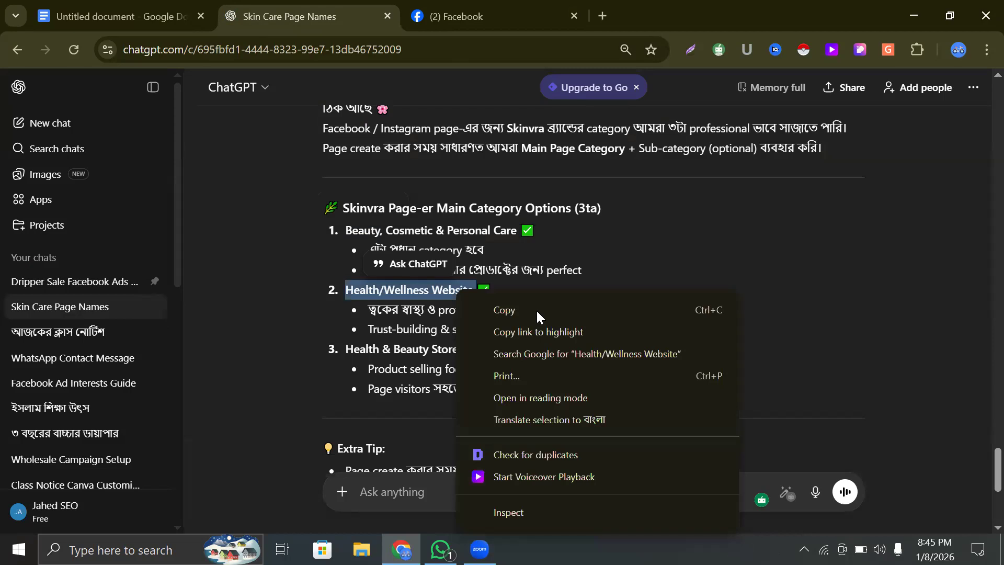
{"action": "left_click", "coordinate": [211, 14]}
{"action": "left_click", "coordinate": [117, 11]}
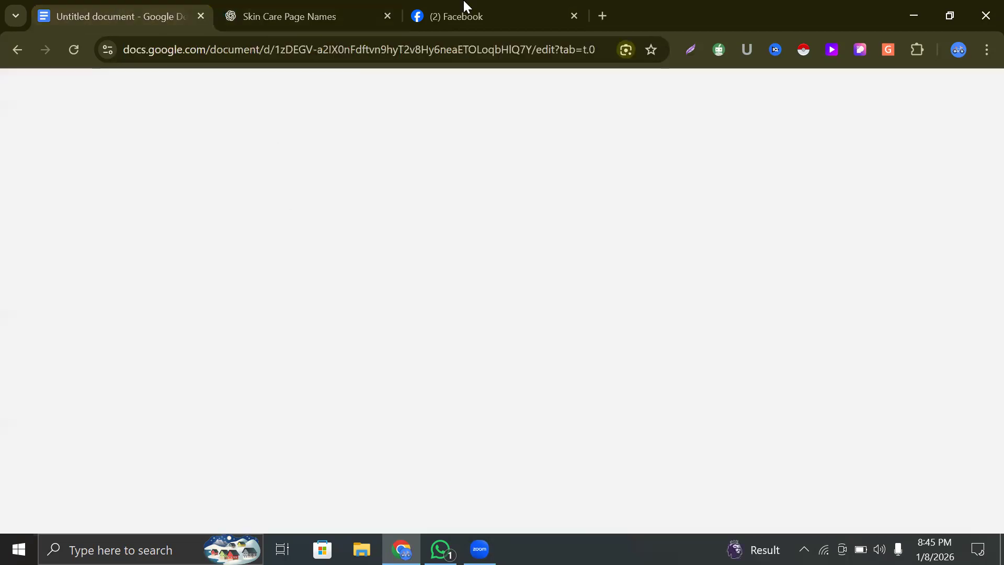
{"action": "left_click", "coordinate": [490, 3]}
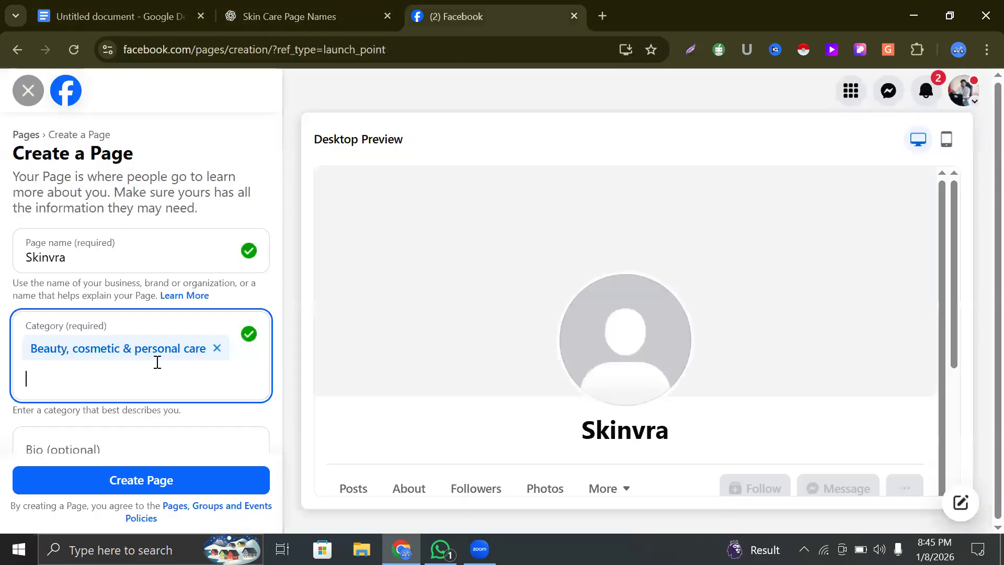
{"action": "key", "text": "ctrl+v"}
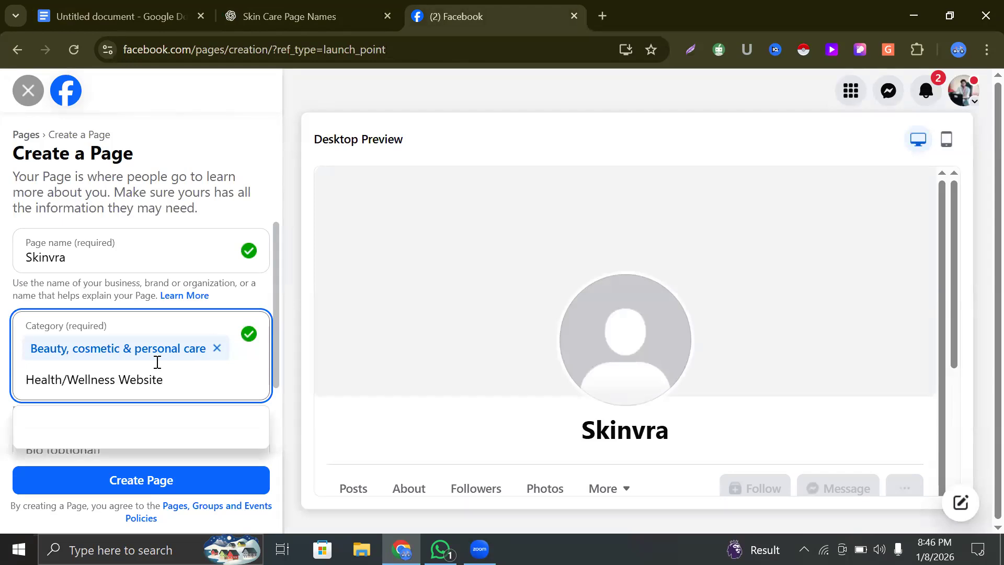
{"action": "left_click", "coordinate": [154, 438]}
Step: Copy Health & Beauty Store, trim it, and add Beauty Store as the third category
{"action": "left_click", "coordinate": [257, 13]}
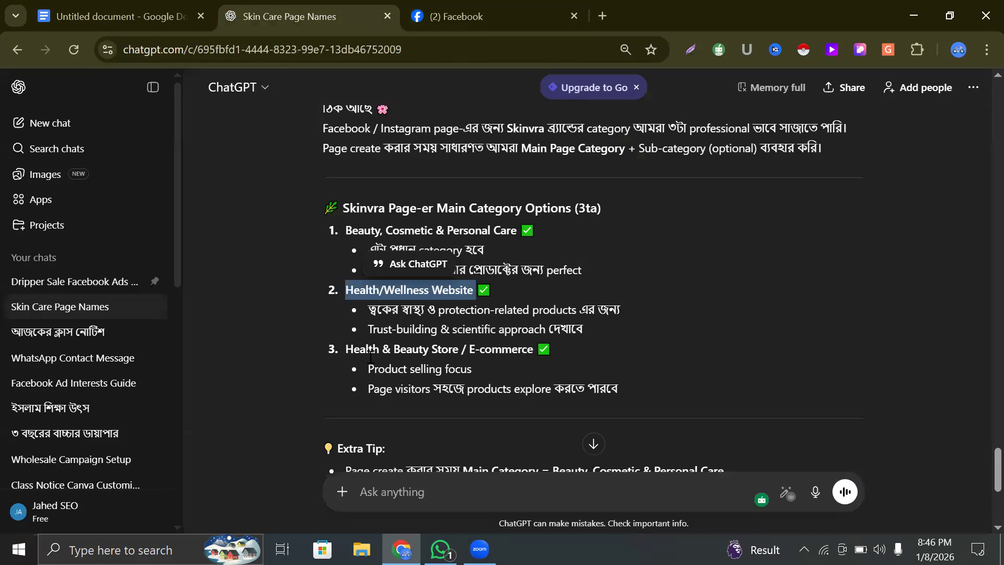
{"action": "left_click_drag", "start_coordinate": [346, 354], "coordinate": [457, 351]}
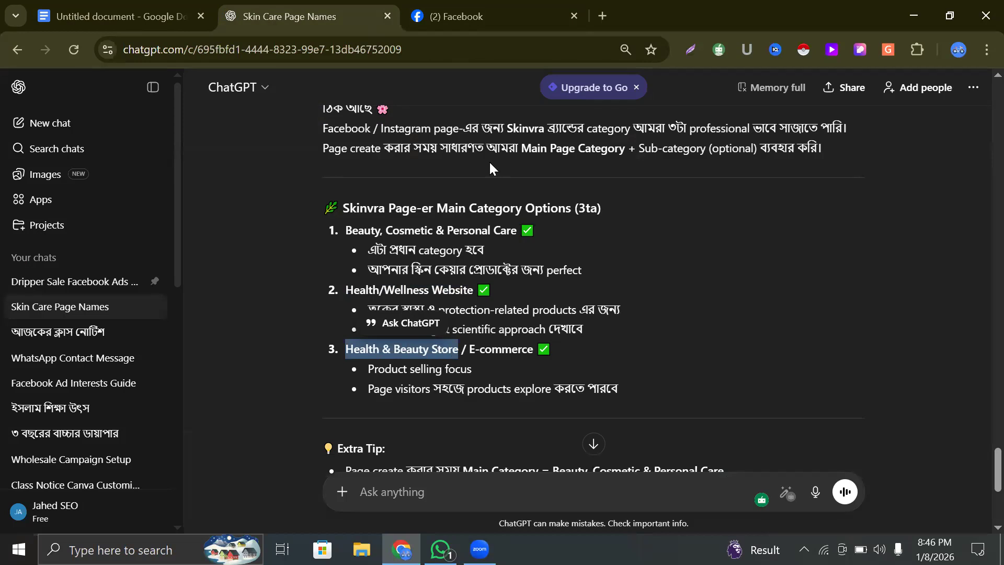
{"action": "right_click", "coordinate": [437, 353]}
{"action": "left_click", "coordinate": [512, 134]}
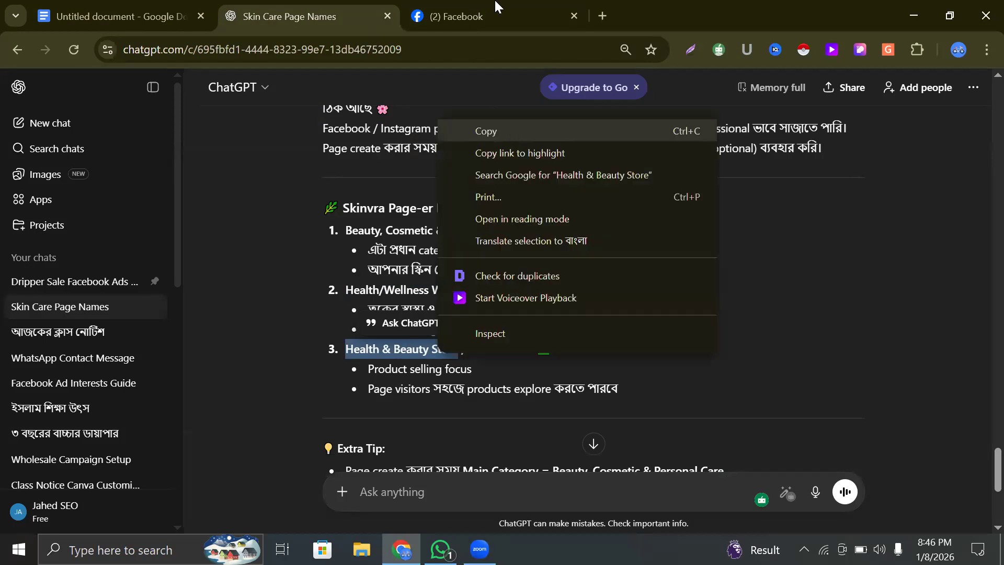
{"action": "left_click", "coordinate": [496, 16]}
{"action": "left_click", "coordinate": [112, 420]}
{"action": "key", "text": "ctrl+v"}
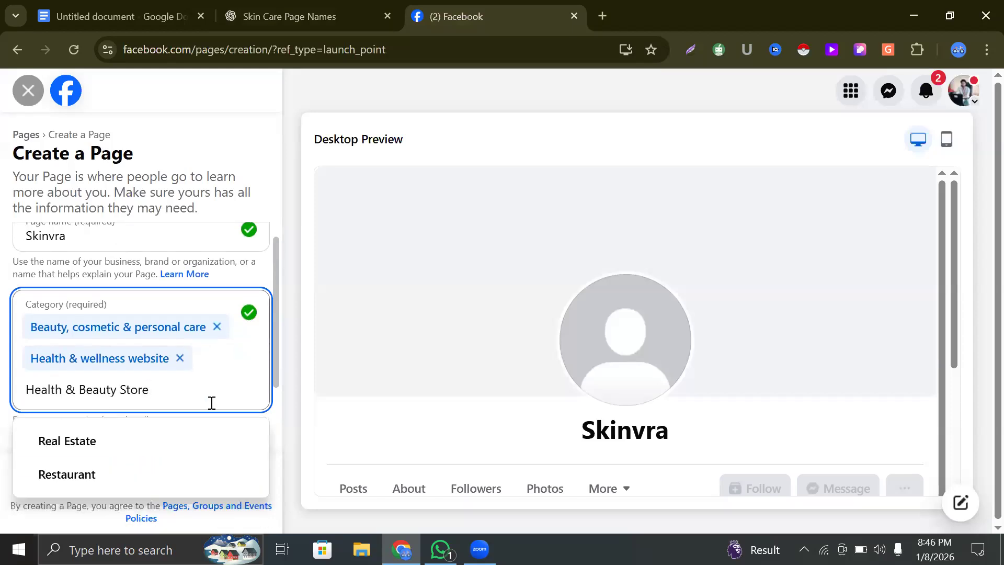
{"action": "left_click", "coordinate": [82, 384]}
{"action": "key", "text": "BackSpace"}
{"action": "key", "text": "BackSpace"}
{"action": "key", "text": "BackSpace"}
{"action": "key", "text": "BackSpace"}
{"action": "key", "text": "BackSpace"}
{"action": "key", "text": "BackSpace"}
{"action": "key", "text": "BackSpace"}
{"action": "key", "text": "BackSpace"}
{"action": "key", "text": "BackSpace"}
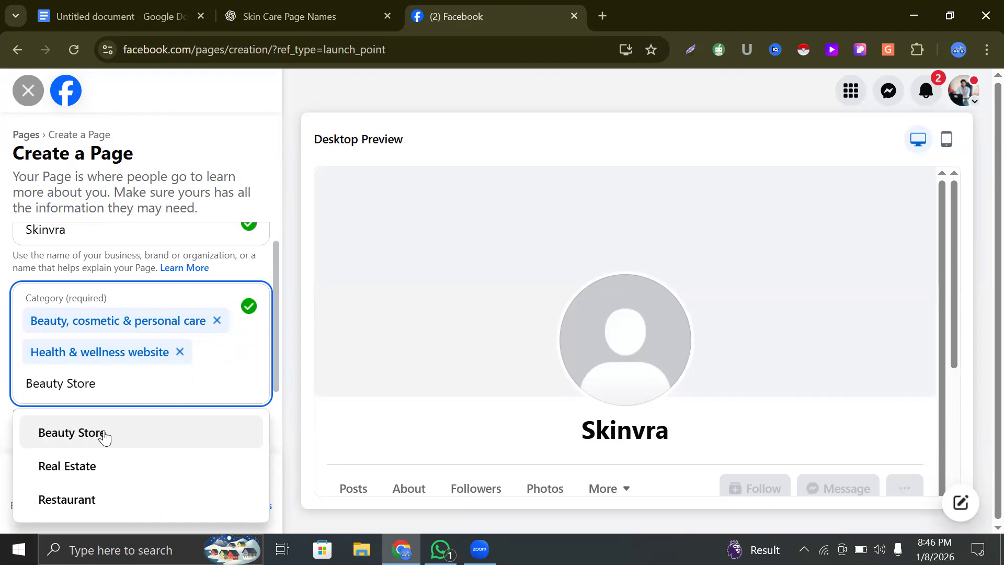
{"action": "left_click", "coordinate": [104, 436]}
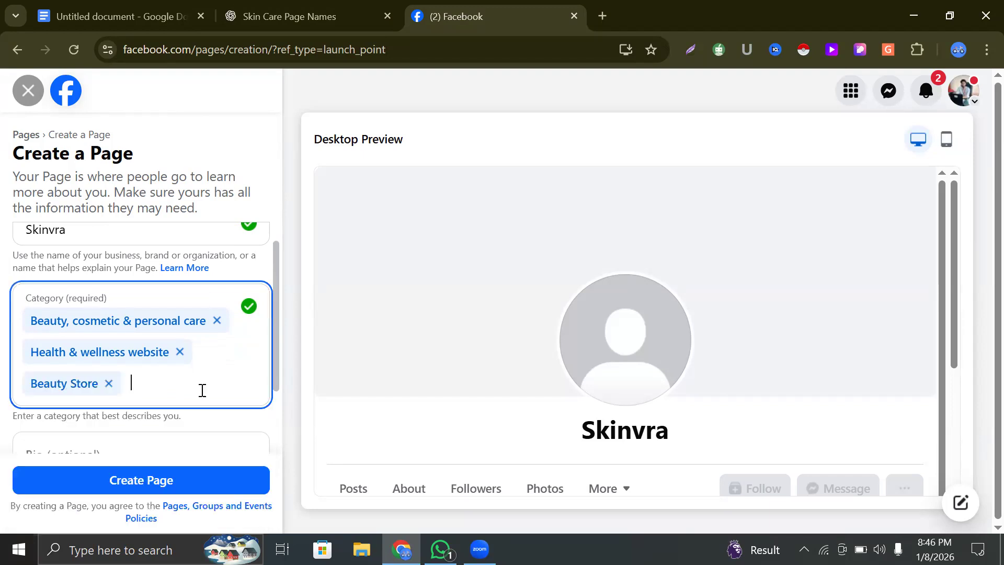
{"action": "scroll", "coordinate": [202, 392], "scroll_direction": "down", "scroll_amount": 1}
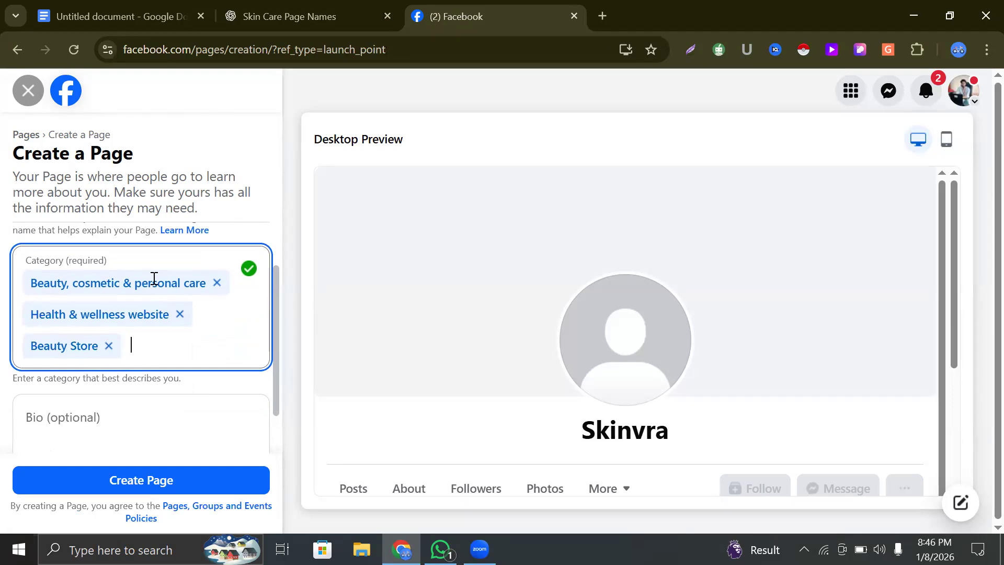
{"action": "scroll", "coordinate": [152, 279], "scroll_direction": "down", "scroll_amount": 1}
{"action": "left_click", "coordinate": [81, 380]}
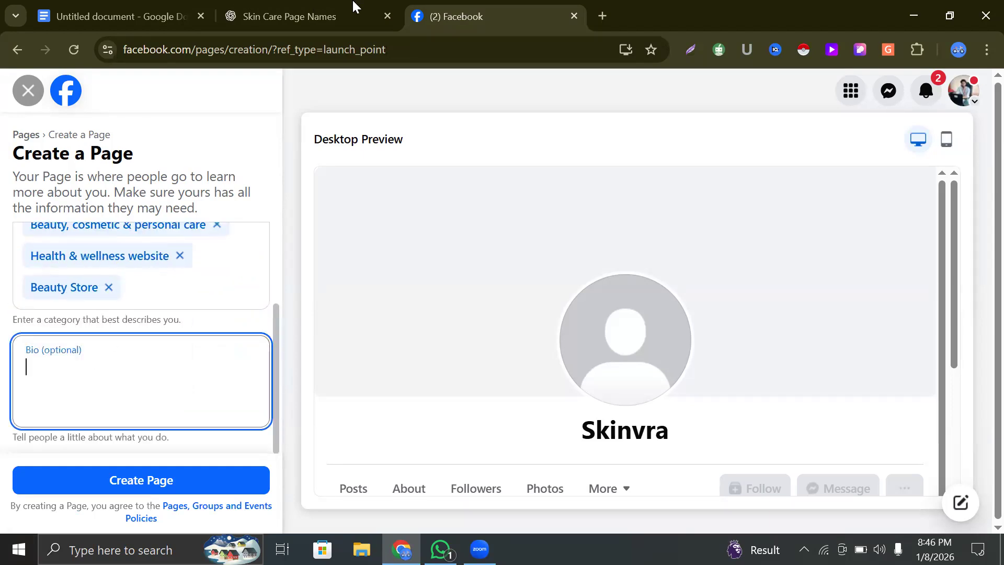
Step: Copy Skinvra from the page preview and ask ChatGPT for a professional bio
{"action": "left_click", "coordinate": [354, 13]}
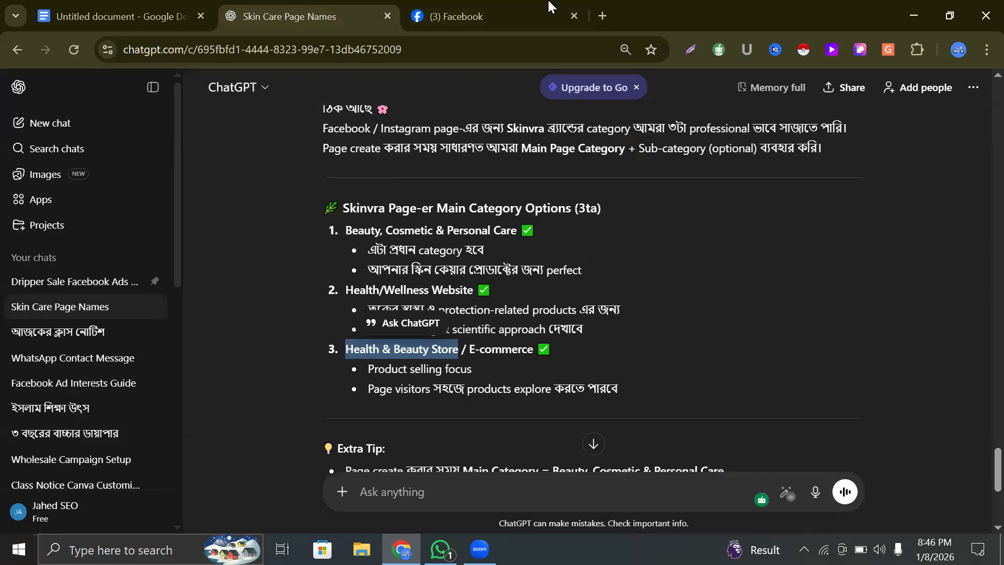
{"action": "left_click", "coordinate": [515, 12]}
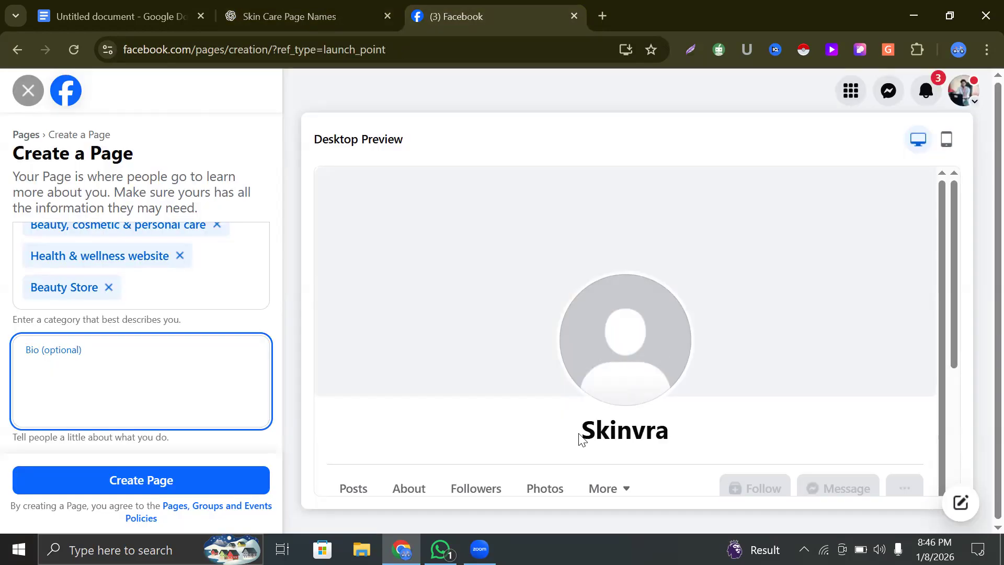
{"action": "double_click", "coordinate": [652, 439]}
{"action": "key", "text": "ctrl+c"}
{"action": "right_click", "coordinate": [613, 436]}
{"action": "left_click", "coordinate": [367, 8]}
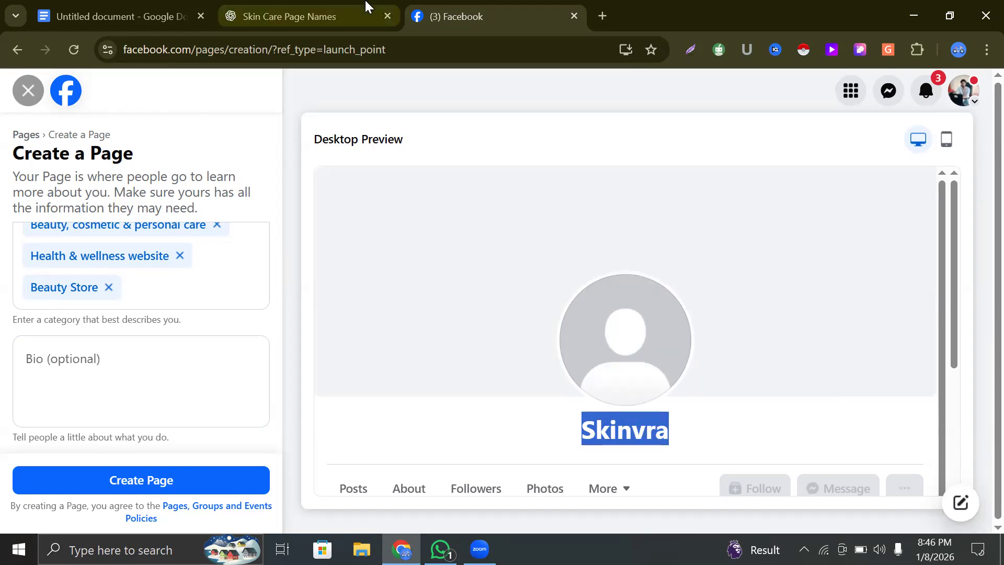
{"action": "left_click", "coordinate": [366, 7]}
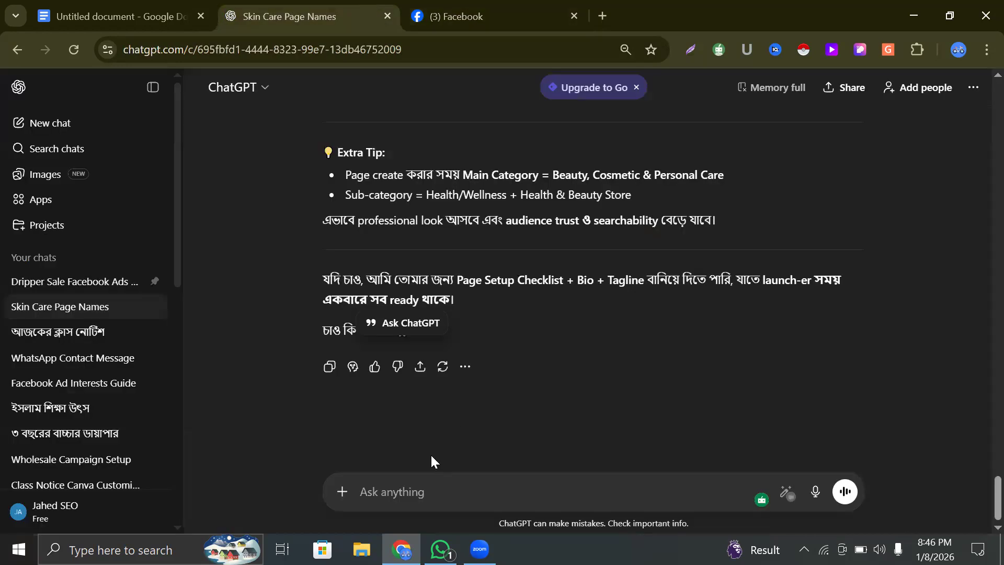
{"action": "key", "text": "ctrl+v"}
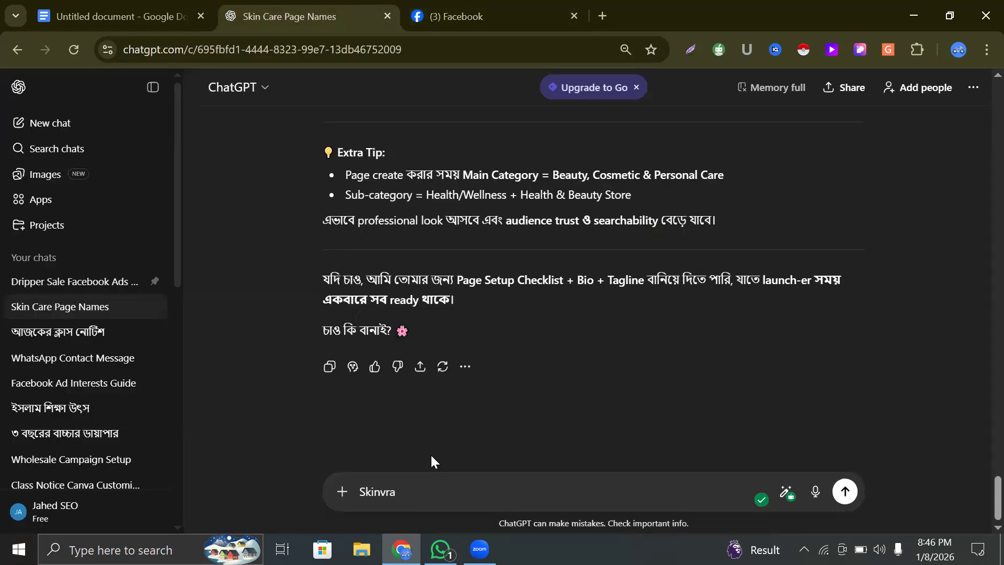
{"action": "key", "text": "shift+Return"}
{"action": "type", "text": "amar ei page er jomno profe"}
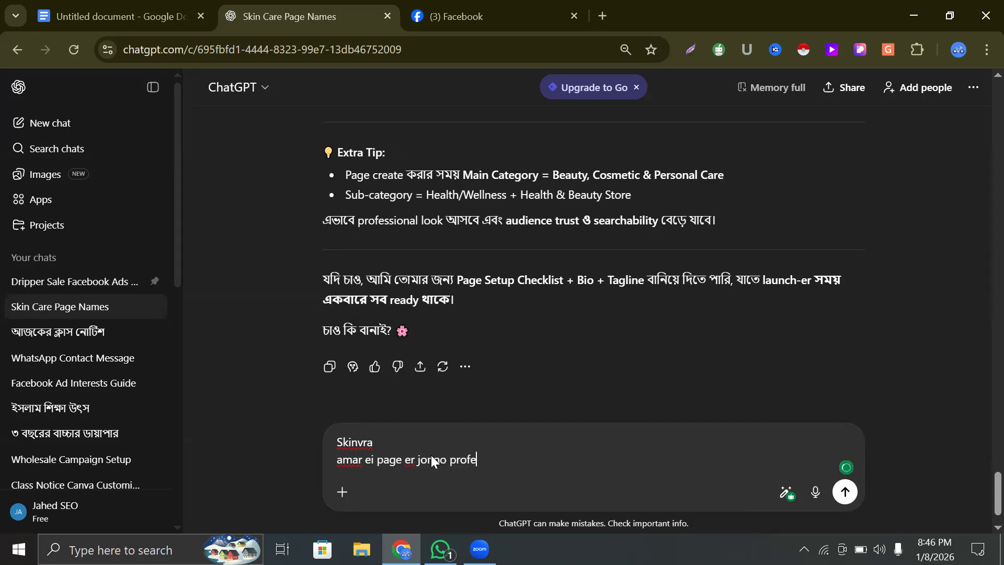
{"action": "type", "text": "ssional "}
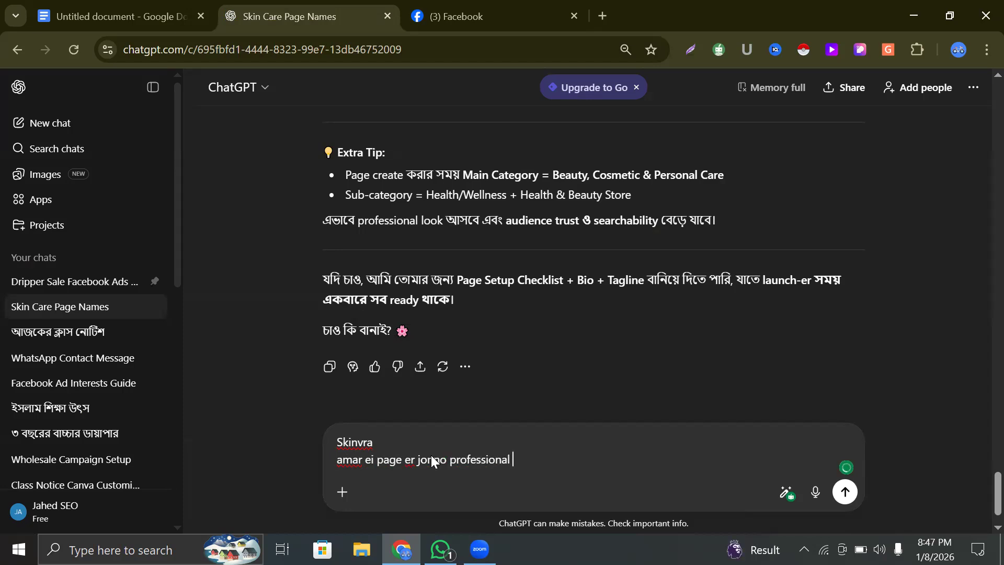
{"action": "type", "text": "bio likhe daw"}
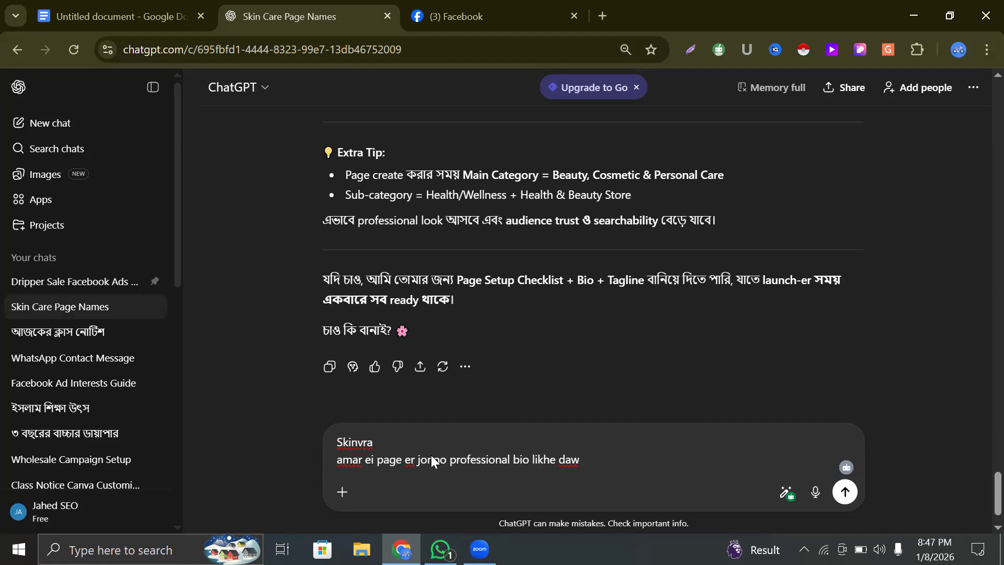
{"action": "key", "text": "Return"}
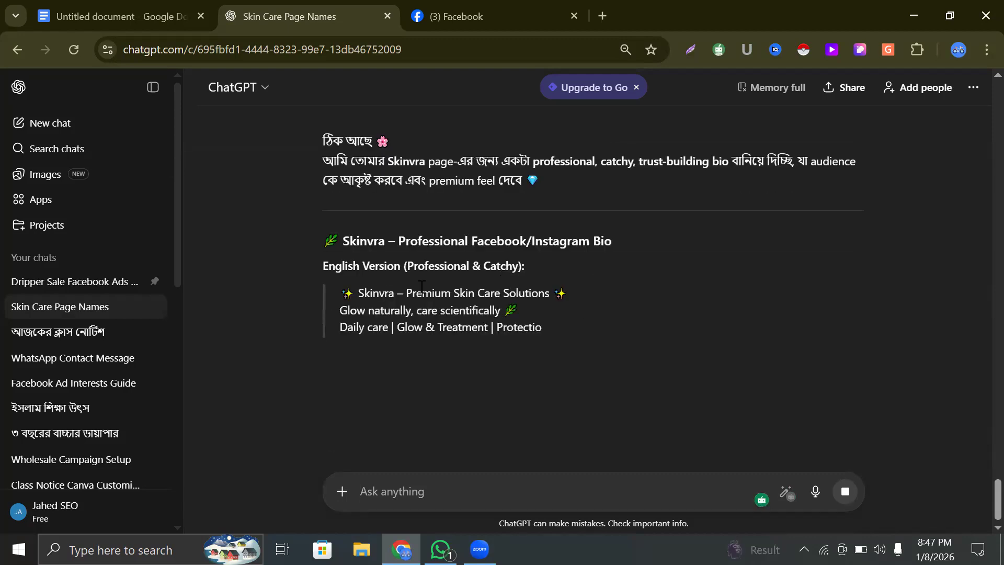
Step: Copy the five-line English bio from ChatGPT's reply
{"action": "scroll", "coordinate": [439, 286], "scroll_direction": "down", "scroll_amount": 1}
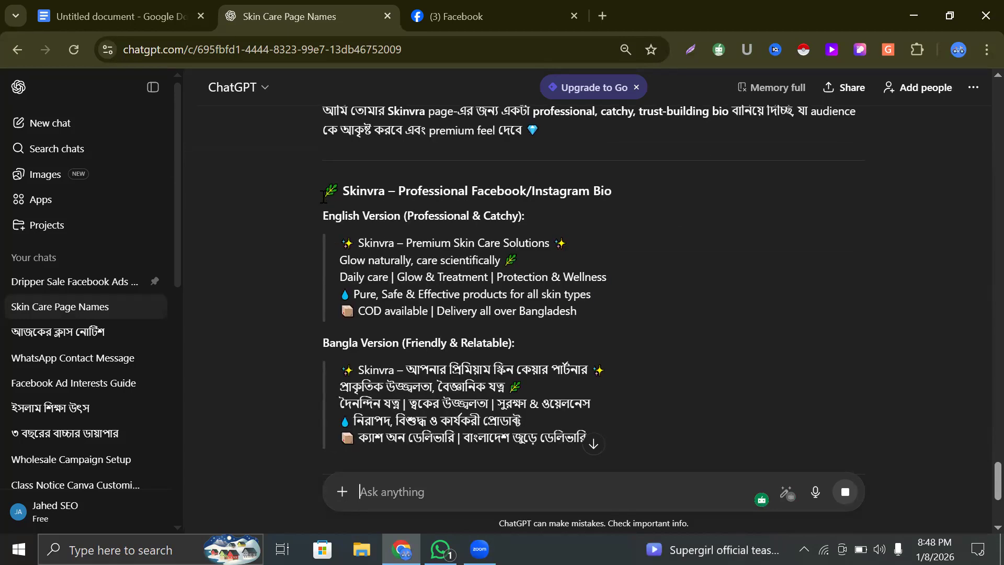
{"action": "left_click_drag", "start_coordinate": [324, 199], "coordinate": [510, 295]}
{"action": "left_click", "coordinate": [273, 229]}
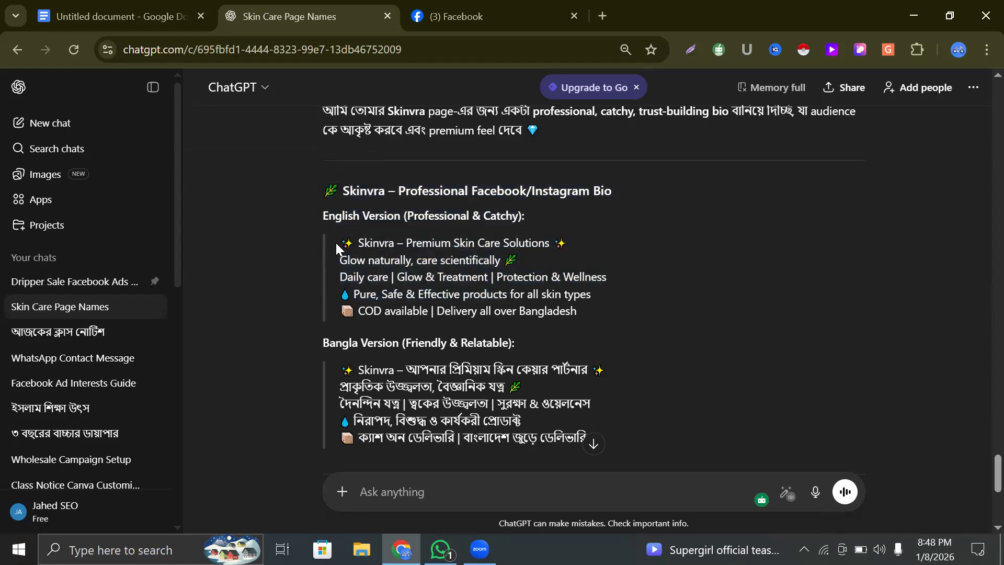
{"action": "triple_click", "coordinate": [521, 315]}
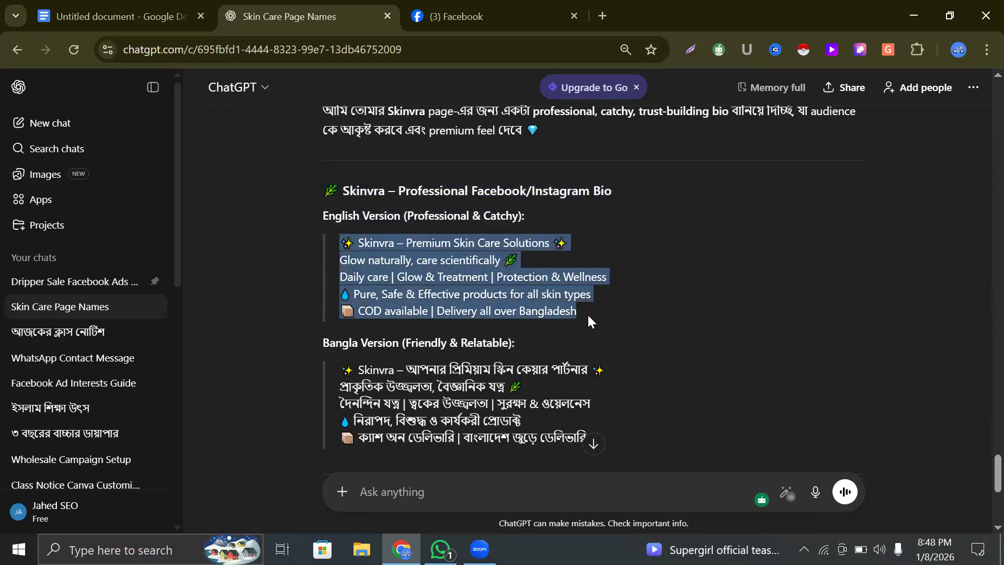
{"action": "right_click", "coordinate": [492, 296]}
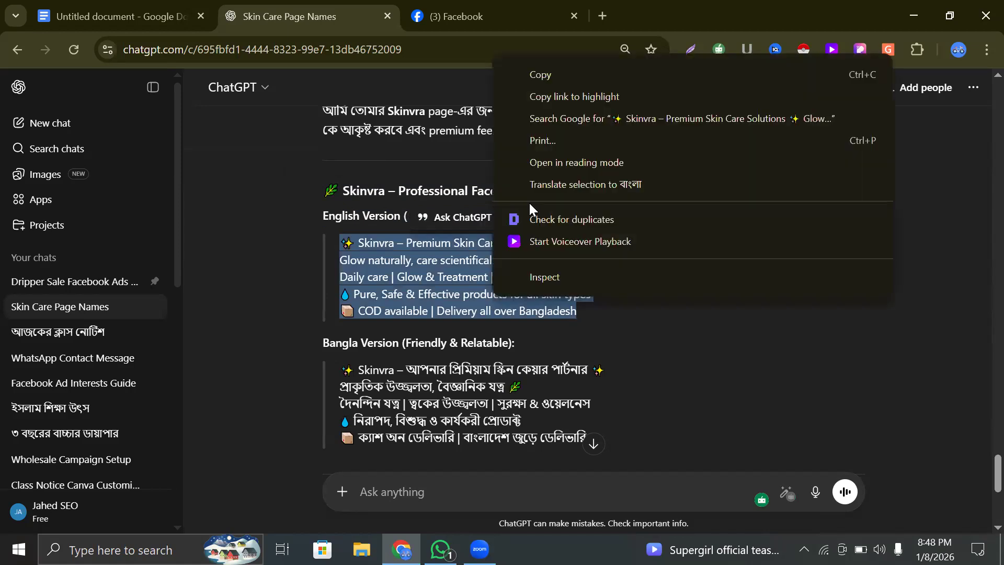
{"action": "left_click", "coordinate": [551, 75]}
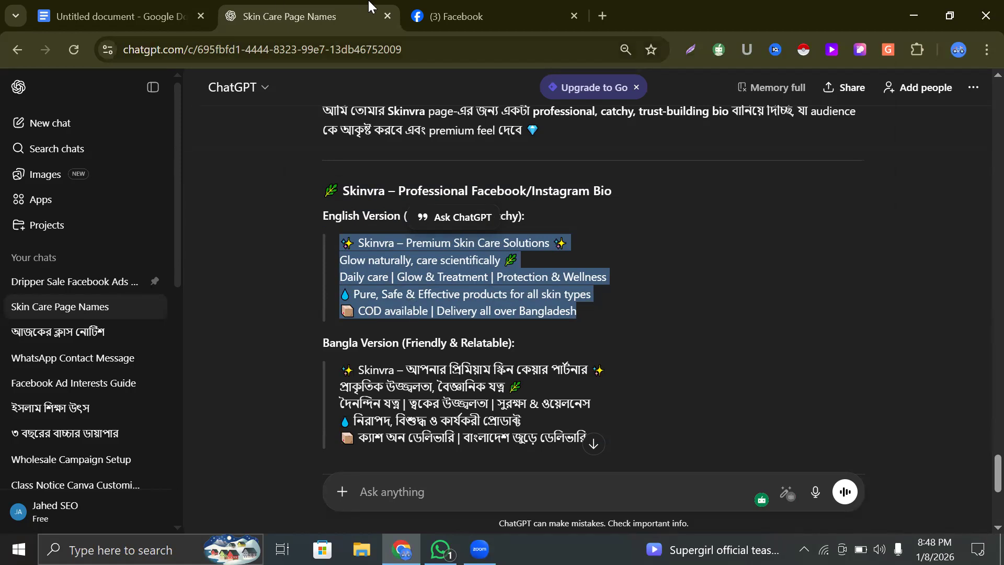
{"action": "left_click", "coordinate": [481, 6]}
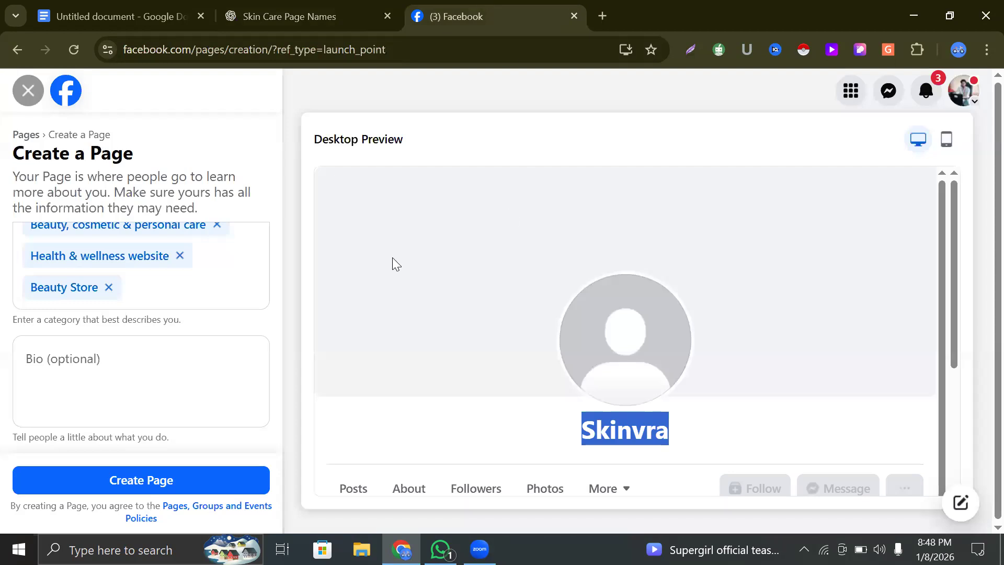
Step: Paste the English bio into Bio, check the mobile preview, and create the Skinvra page
{"action": "left_click", "coordinate": [122, 357]}
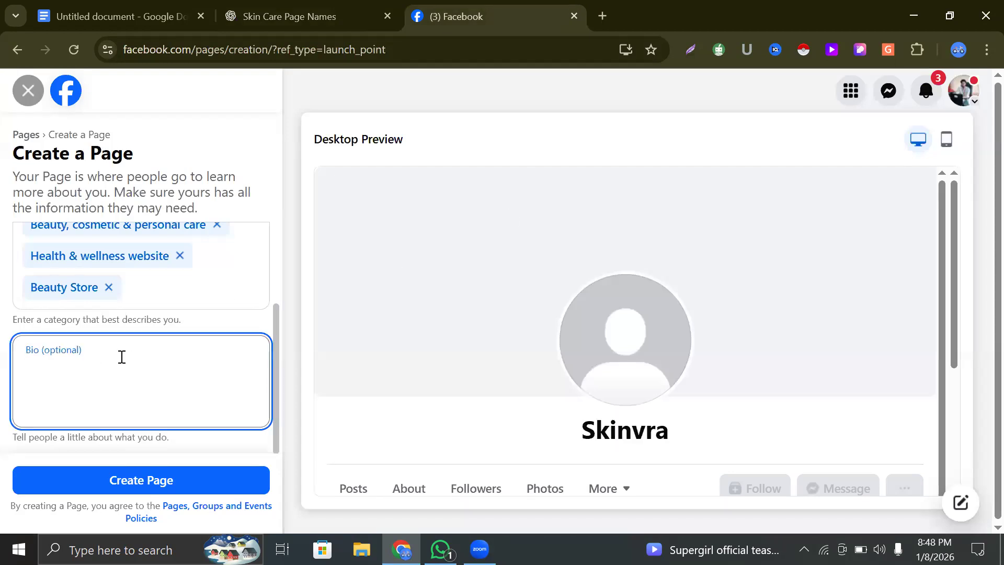
{"action": "key", "text": "ctrl+v"}
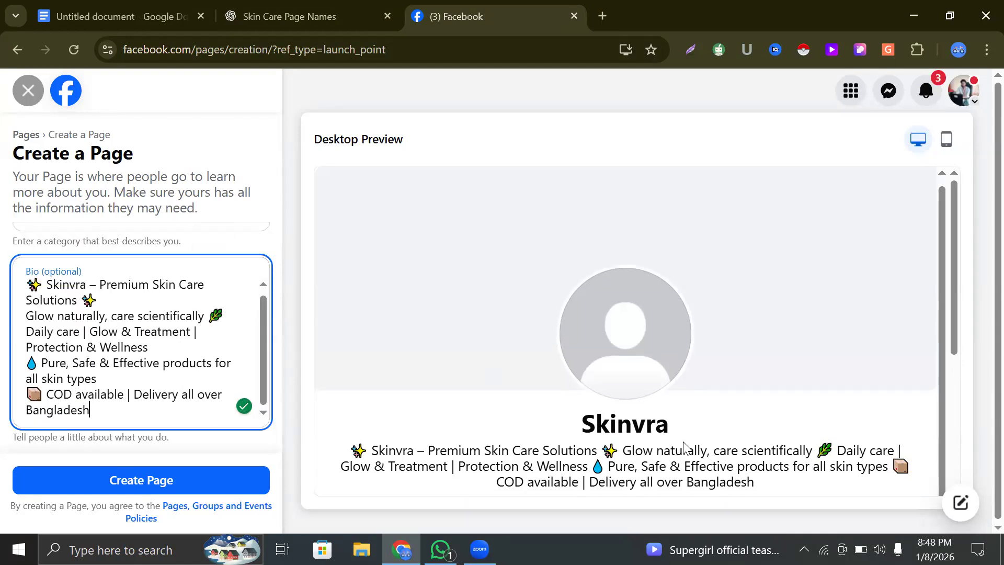
{"action": "left_click", "coordinate": [944, 144]}
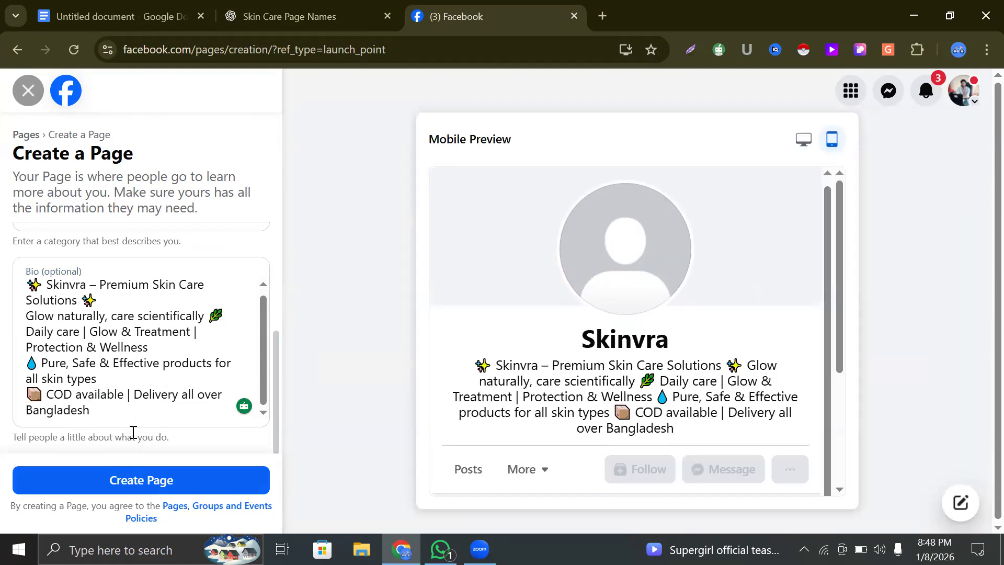
{"action": "left_click", "coordinate": [140, 479]}
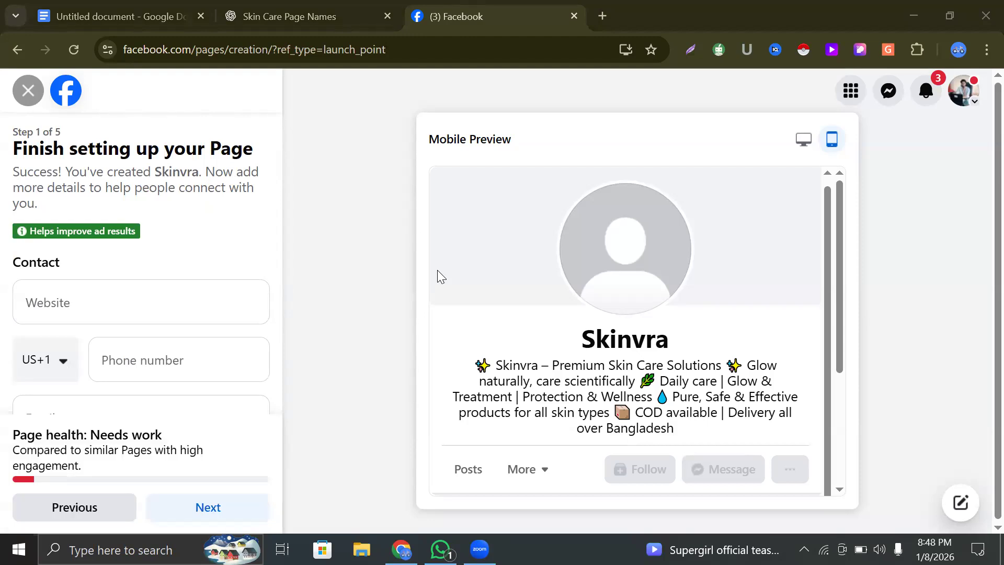
Step: Move past the Contact, Hours and WhatsApp setup steps to step 5, Stay informed
{"action": "scroll", "coordinate": [142, 311], "scroll_direction": "down", "scroll_amount": 5}
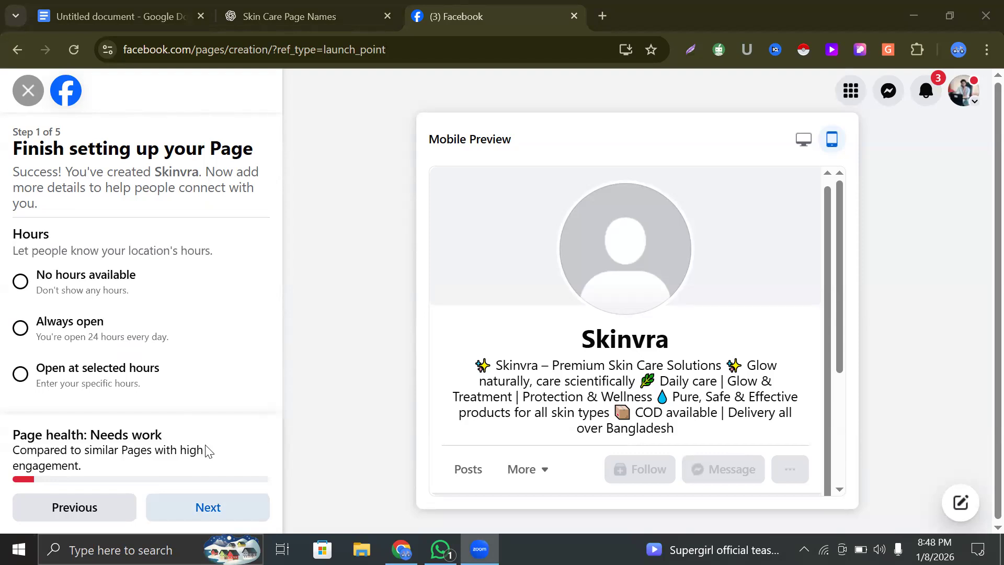
{"action": "left_click", "coordinate": [207, 508]}
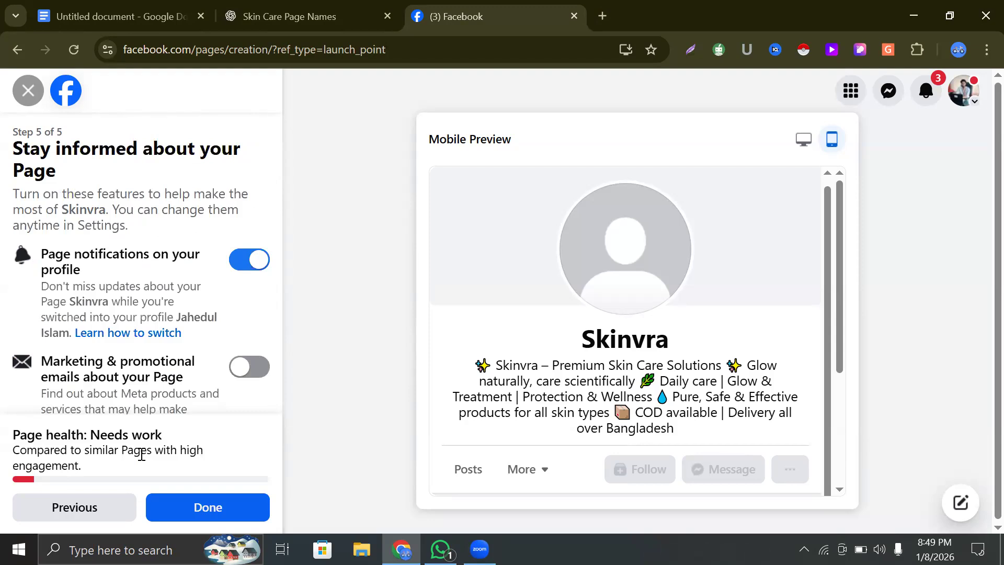
{"action": "key", "text": "Return"}
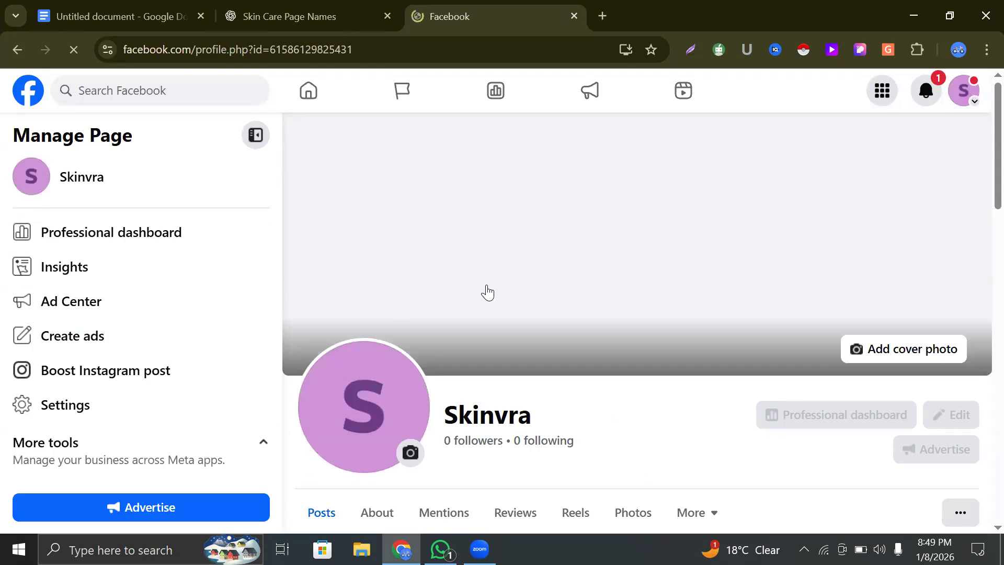
Step: Look over the new Skinvra page's About section, Posts view and web address
{"action": "scroll", "coordinate": [488, 292], "scroll_direction": "down", "scroll_amount": 4}
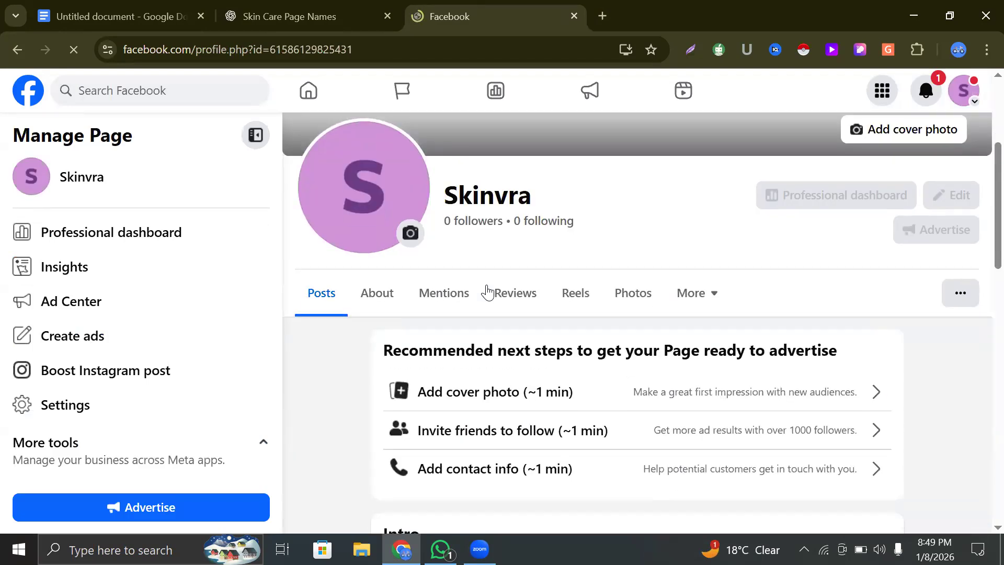
{"action": "scroll", "coordinate": [487, 292], "scroll_direction": "down", "scroll_amount": 1}
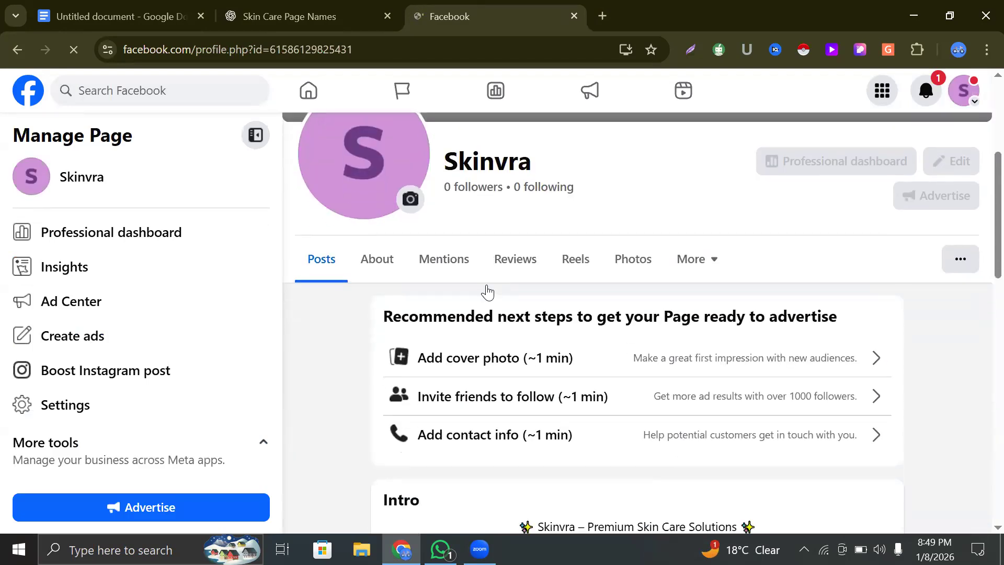
{"action": "left_click", "coordinate": [376, 264]}
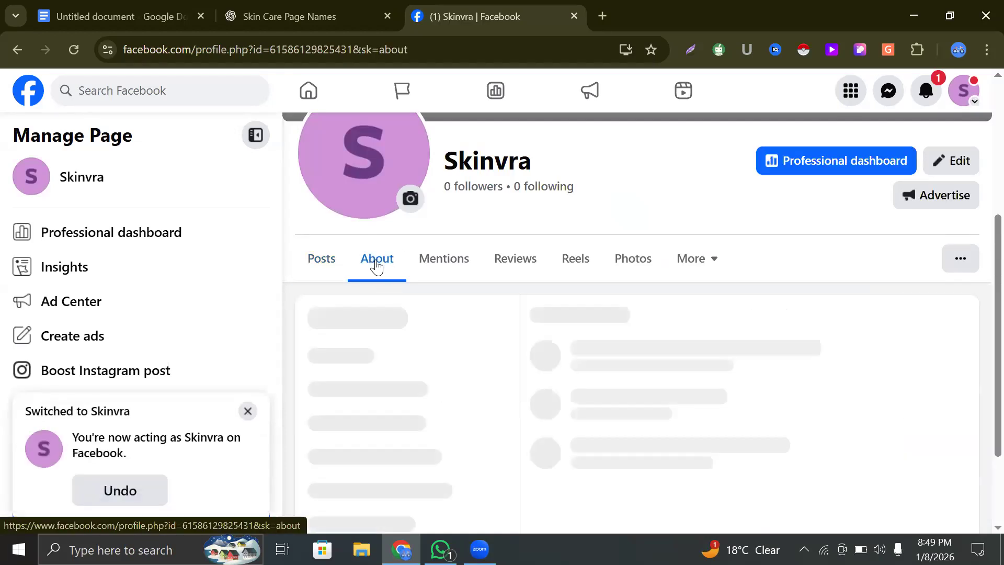
{"action": "scroll", "coordinate": [633, 351], "scroll_direction": "down", "scroll_amount": 6}
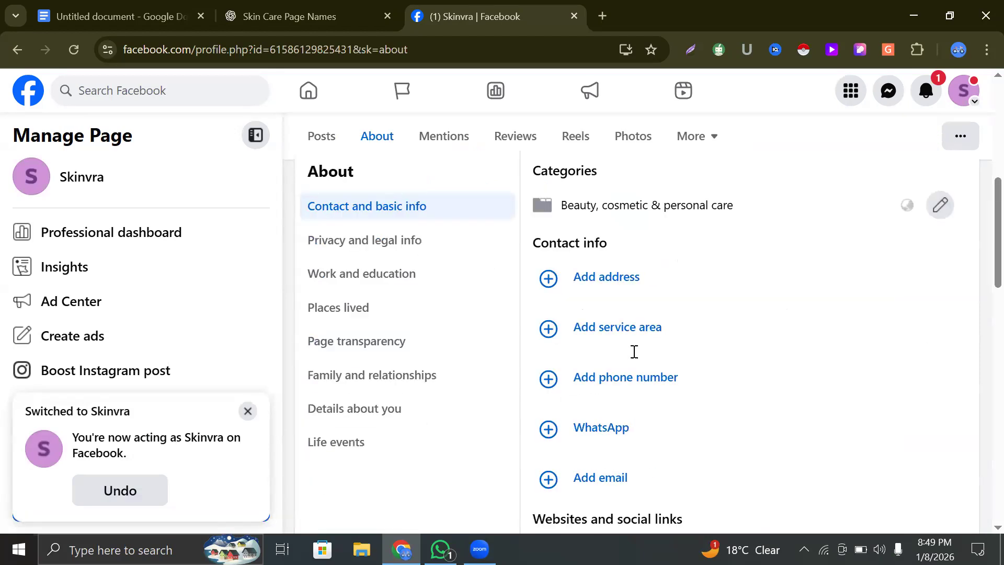
{"action": "scroll", "coordinate": [634, 354], "scroll_direction": "up", "scroll_amount": 10}
{"action": "scroll", "coordinate": [529, 350], "scroll_direction": "down", "scroll_amount": 3}
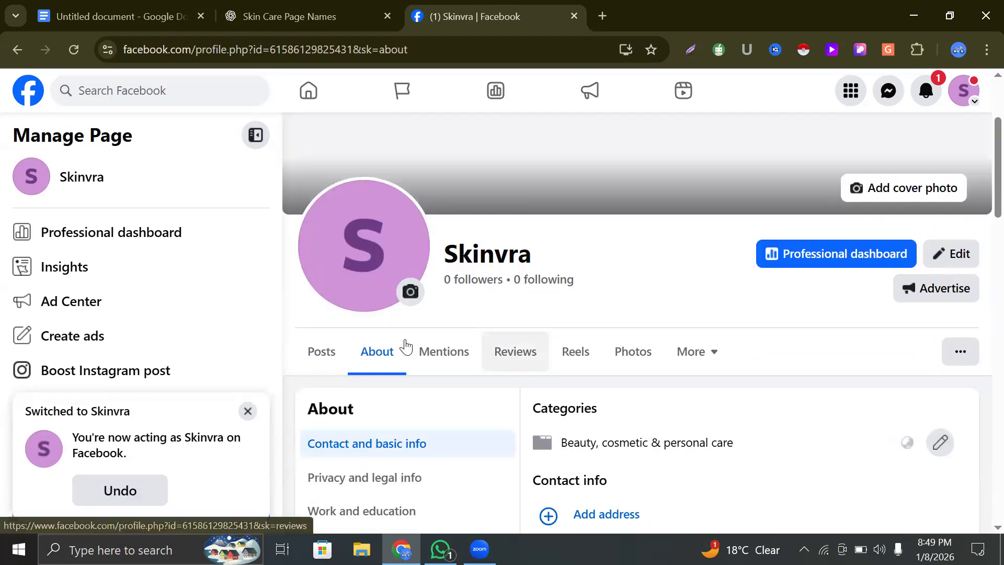
{"action": "left_click", "coordinate": [333, 360]}
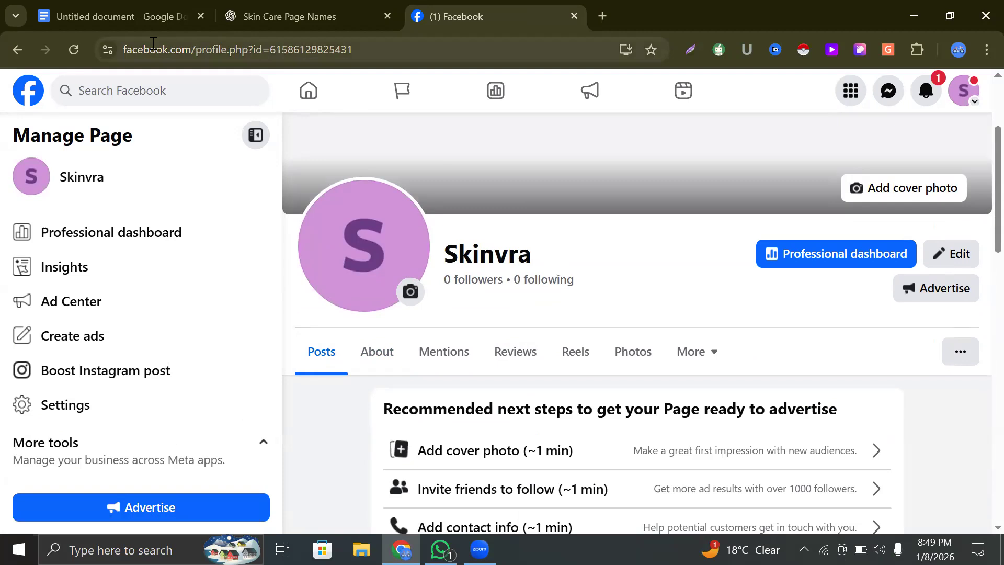
{"action": "double_click", "coordinate": [160, 47]}
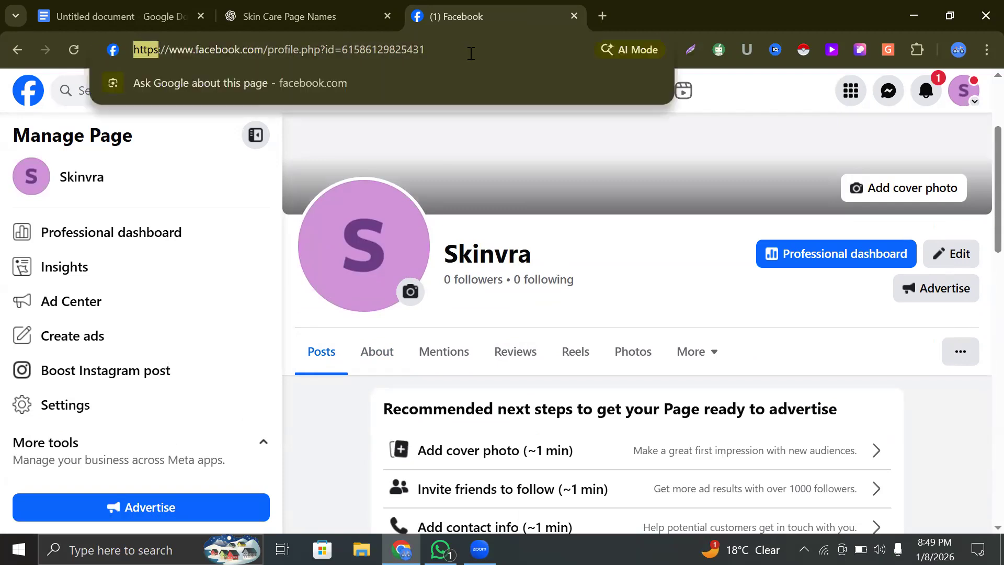
{"action": "left_click", "coordinate": [470, 53]}
Step: Copy the page name Skinvra from the Page header
{"action": "left_click_drag", "start_coordinate": [546, 263], "coordinate": [533, 257]}
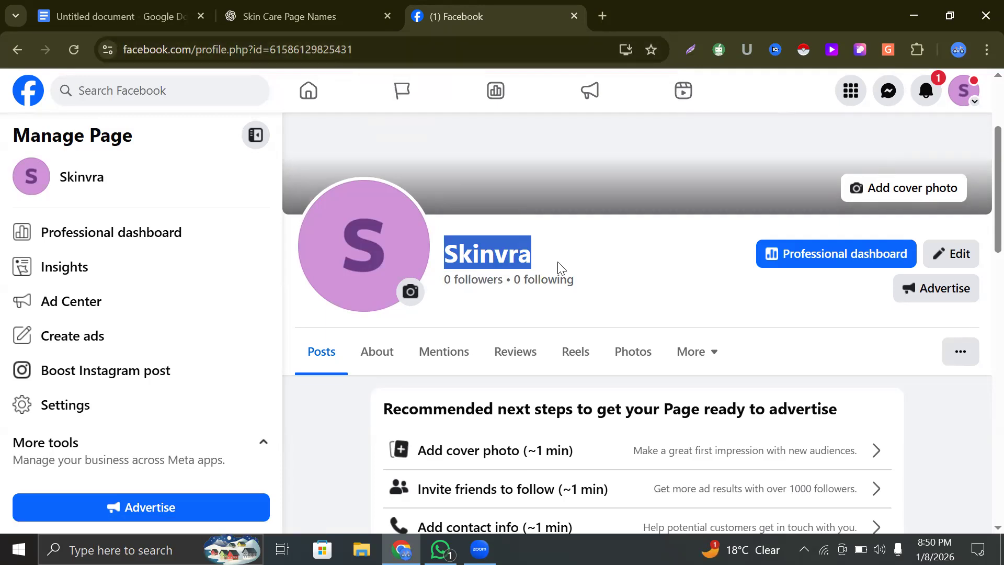
{"action": "left_click", "coordinate": [559, 254]}
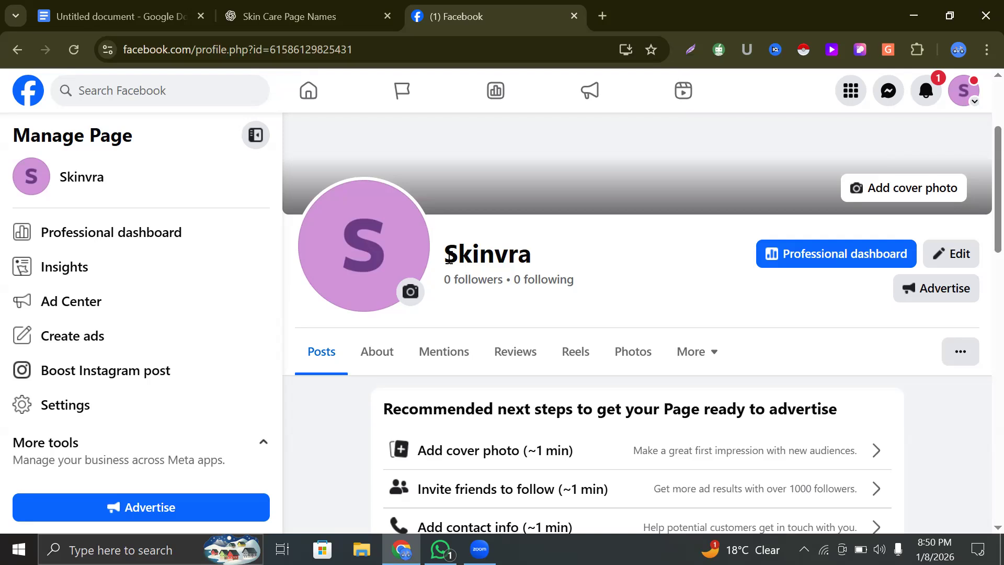
{"action": "left_click_drag", "start_coordinate": [448, 258], "coordinate": [532, 248]}
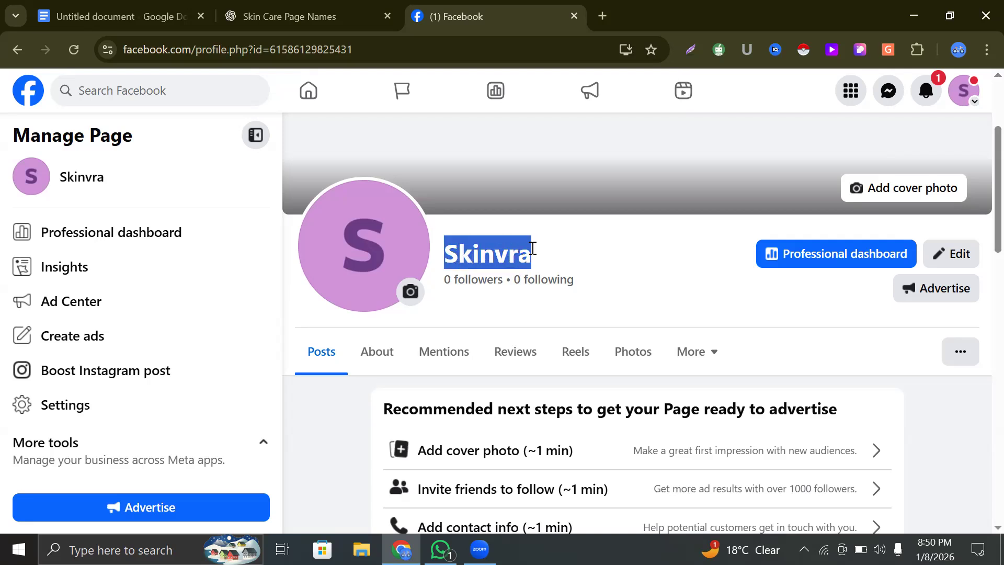
{"action": "scroll", "coordinate": [533, 251], "scroll_direction": "up", "scroll_amount": 3}
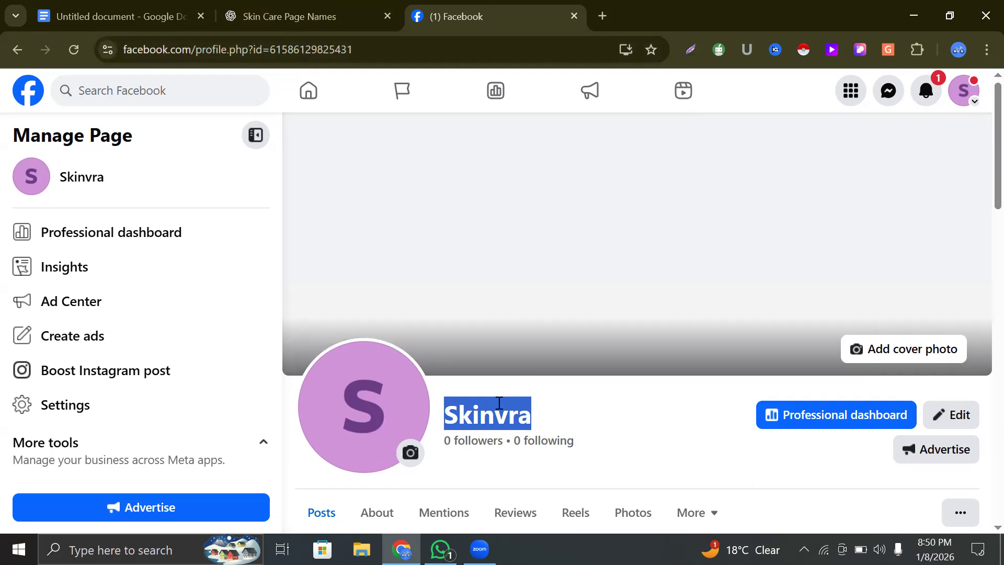
{"action": "right_click", "coordinate": [497, 413]}
{"action": "left_click", "coordinate": [556, 199]}
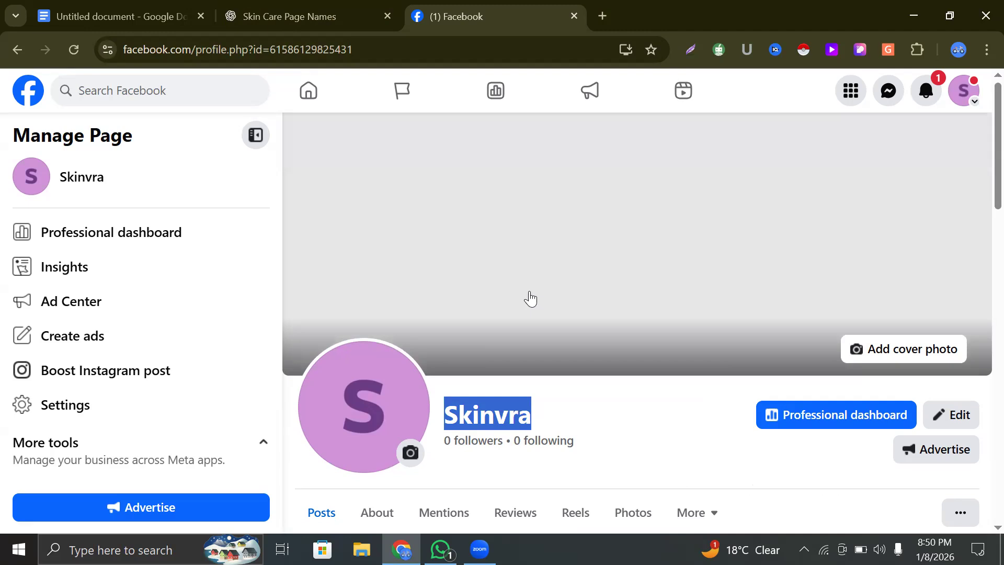
{"action": "scroll", "coordinate": [529, 299], "scroll_direction": "down", "scroll_amount": 4}
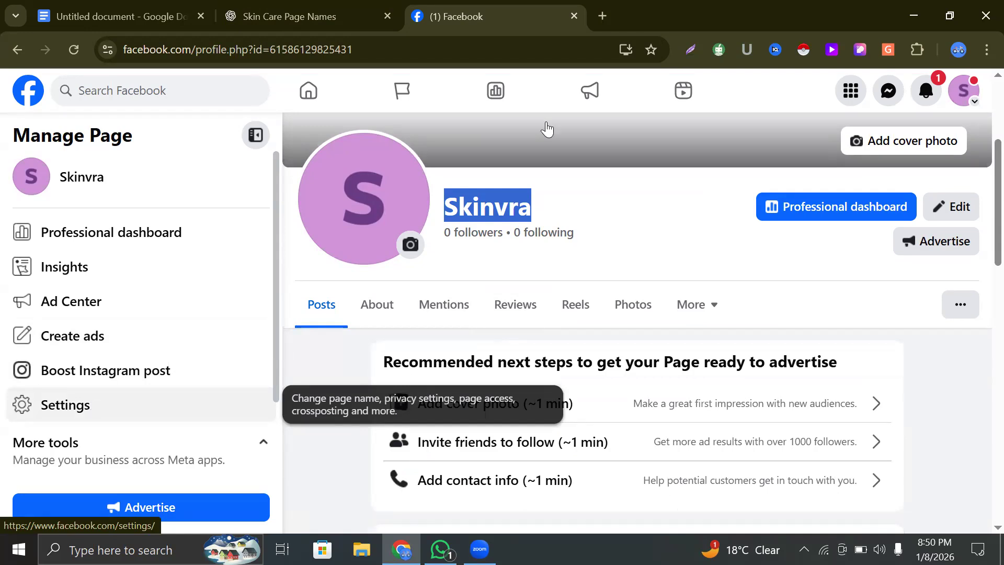
{"action": "left_click", "coordinate": [972, 99]}
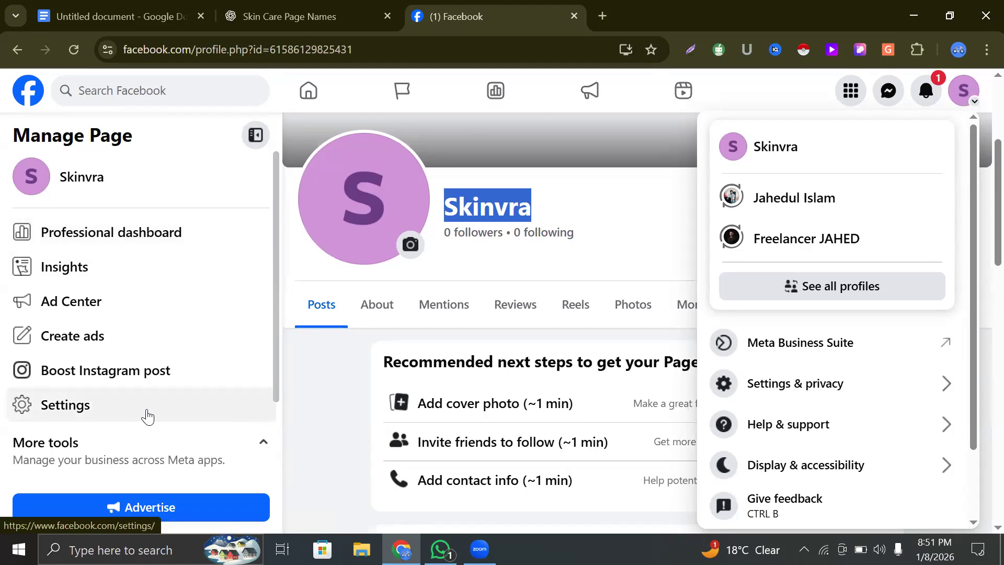
Step: Go to Settings > Page setup > Name and open Skinvra's empty Username editor
{"action": "left_click", "coordinate": [107, 410]}
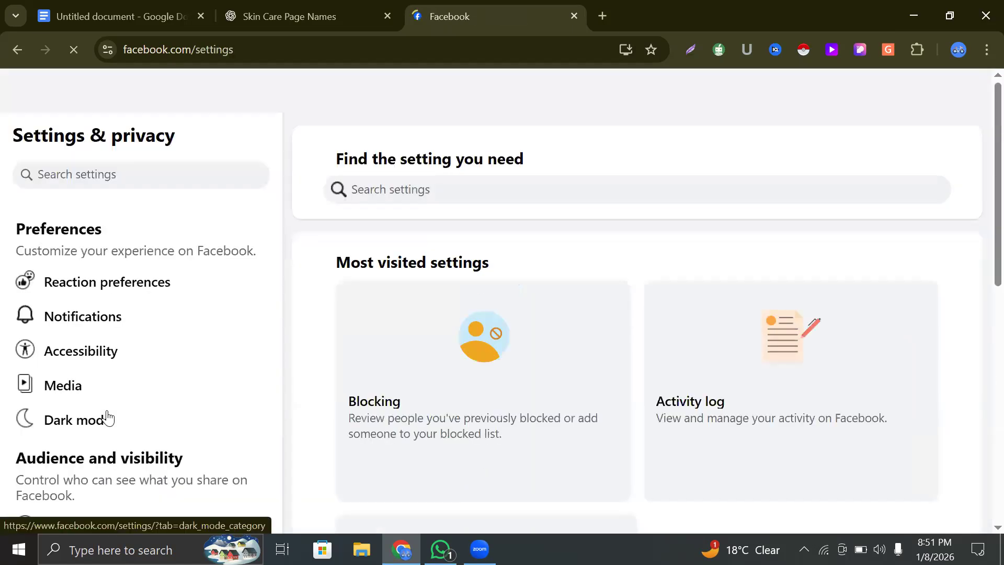
{"action": "scroll", "coordinate": [107, 417], "scroll_direction": "down", "scroll_amount": 4}
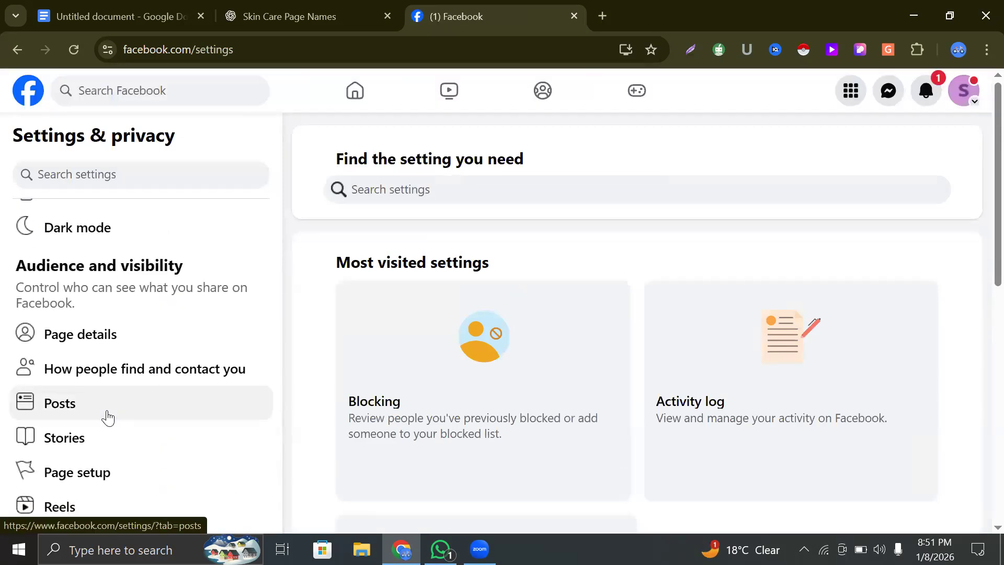
{"action": "scroll", "coordinate": [106, 416], "scroll_direction": "down", "scroll_amount": 1}
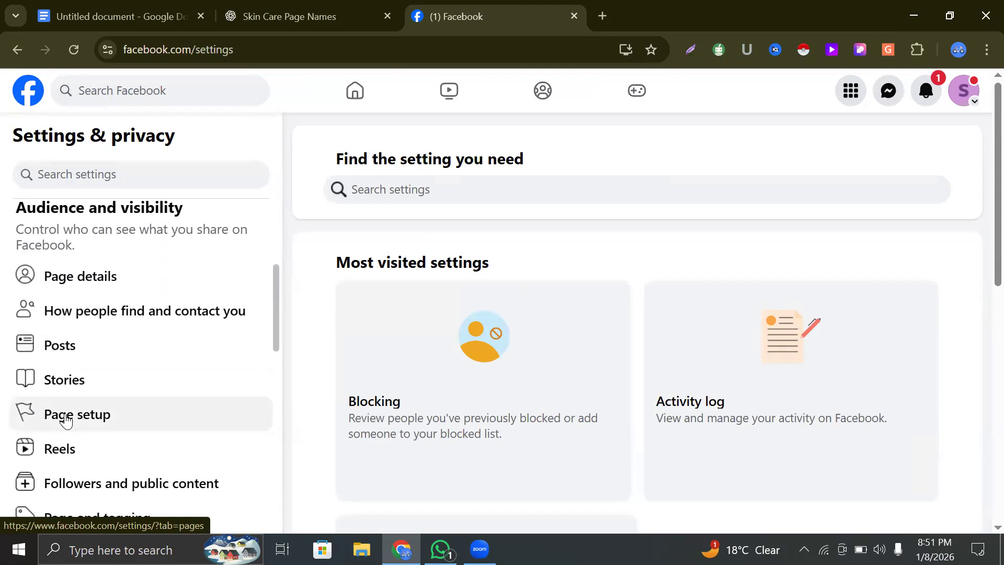
{"action": "left_click", "coordinate": [75, 421]}
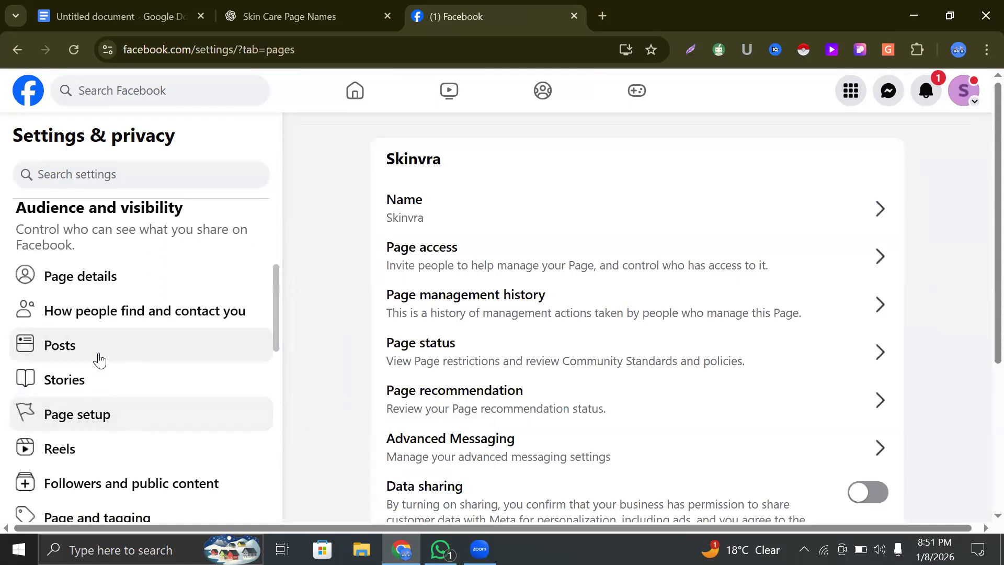
{"action": "scroll", "coordinate": [99, 356], "scroll_direction": "down", "scroll_amount": 2}
{"action": "scroll", "coordinate": [99, 359], "scroll_direction": "up", "scroll_amount": 4}
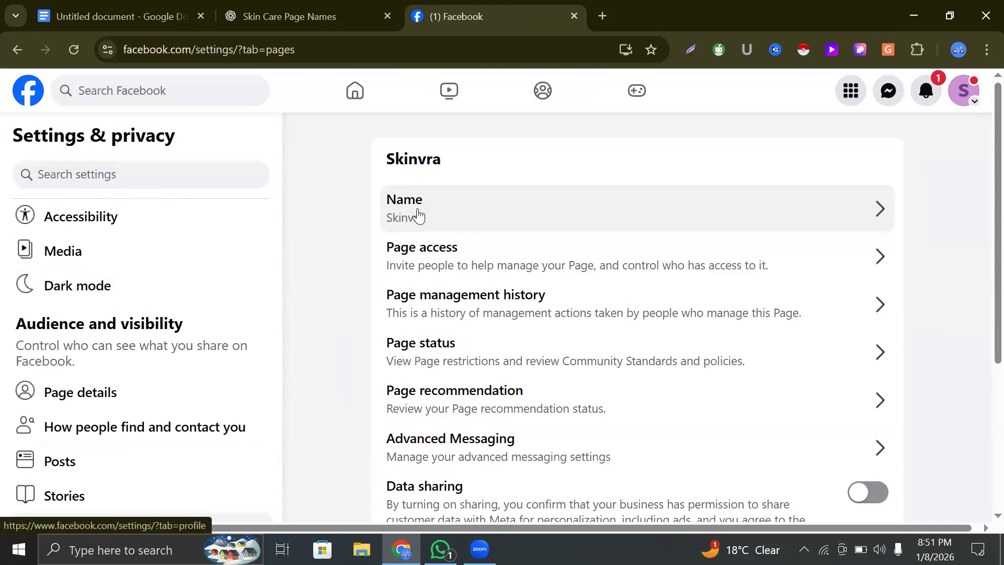
{"action": "left_click", "coordinate": [470, 214]}
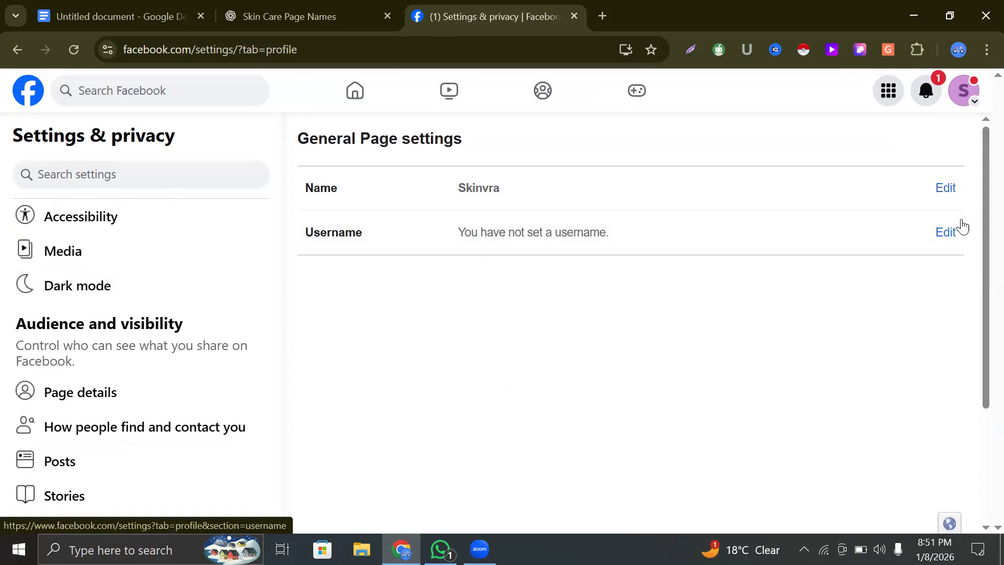
{"action": "left_click", "coordinate": [951, 237]}
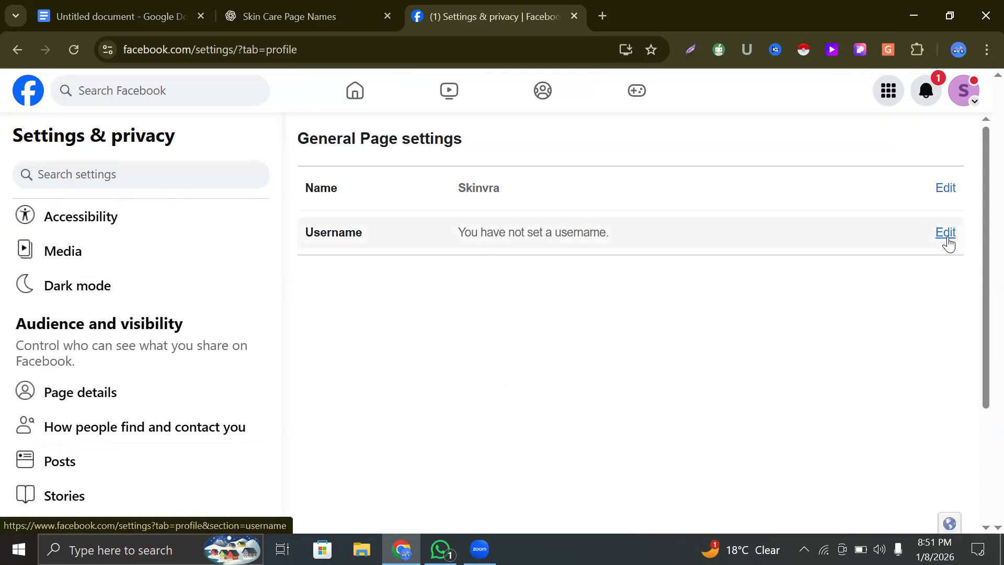
{"action": "left_click", "coordinate": [622, 289]}
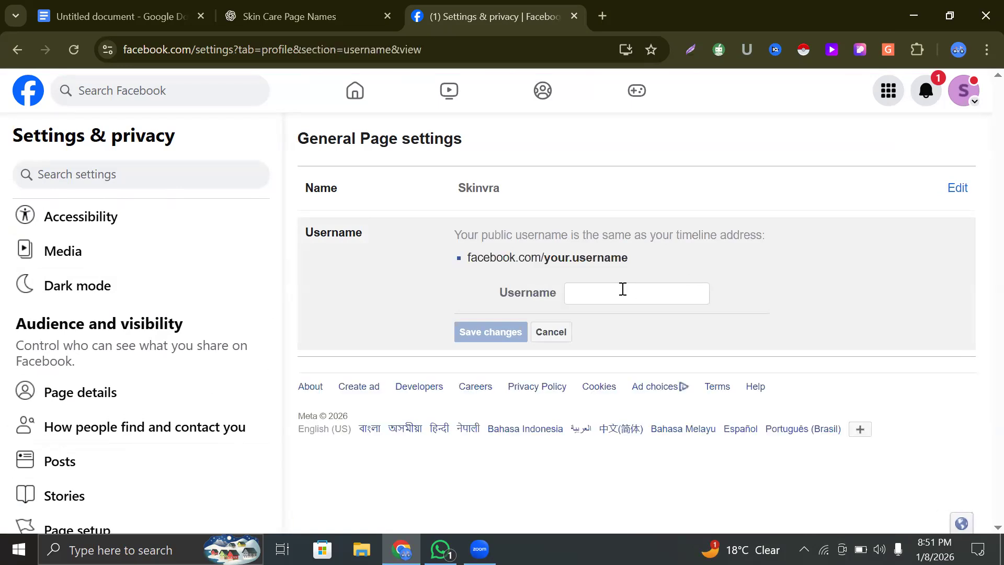
Step: Paste 'Skinvra' as the Page username and save the change
{"action": "left_click", "coordinate": [623, 289]}
{"action": "type", "text": "Skinvra"}
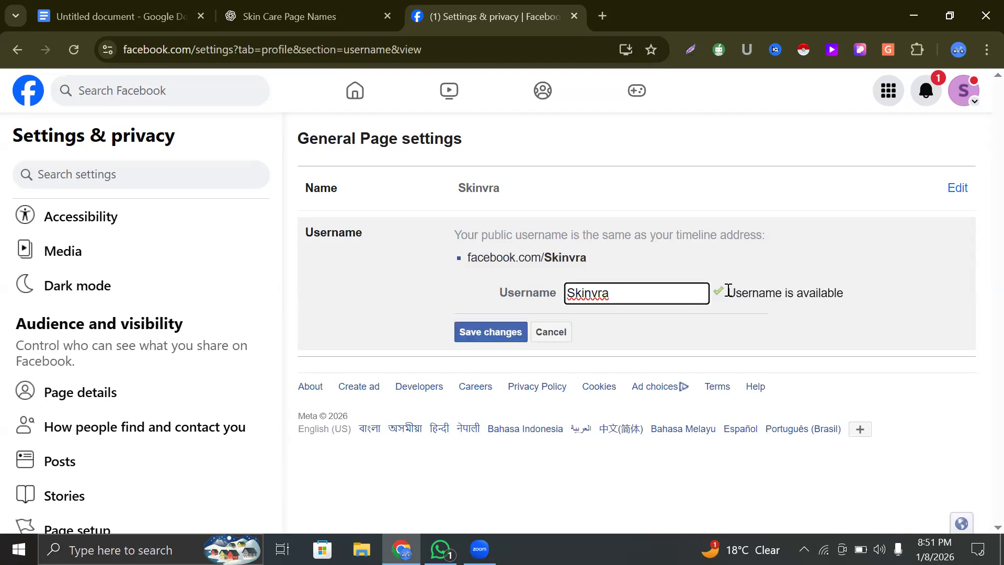
{"action": "left_click", "coordinate": [422, 280]}
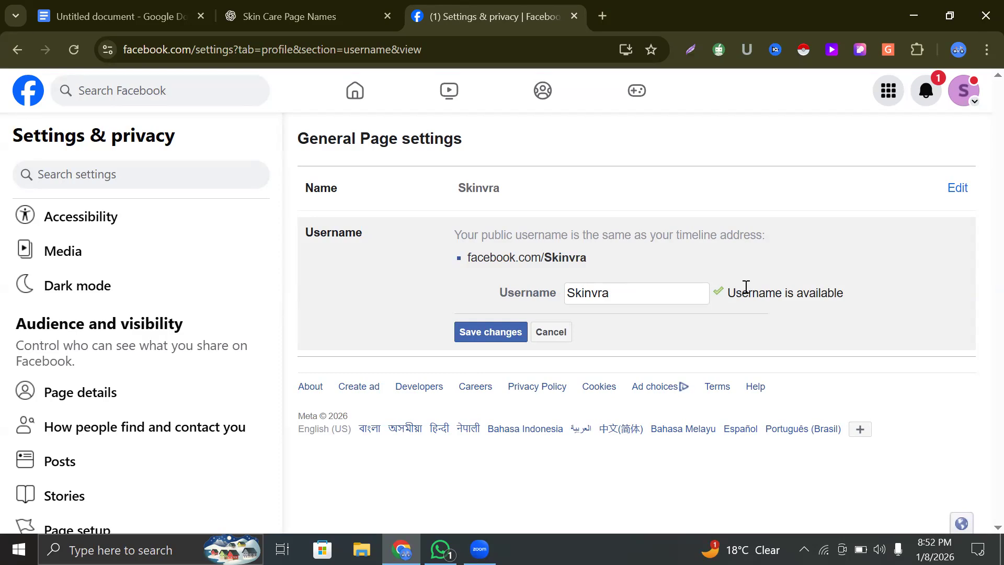
{"action": "left_click", "coordinate": [477, 334]}
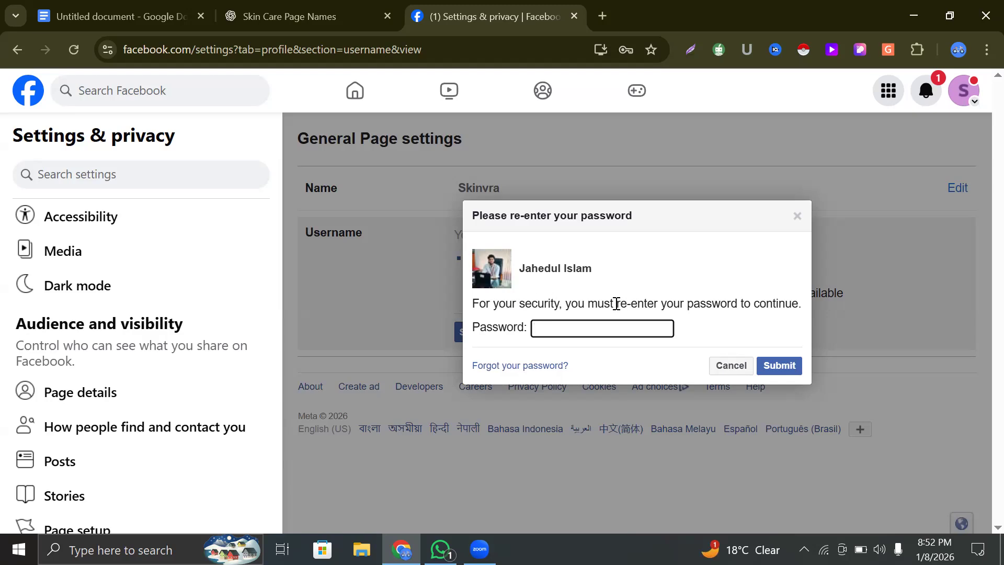
Step: Re-enter the account password to confirm the Skinvra username change
{"action": "left_click", "coordinate": [597, 318]}
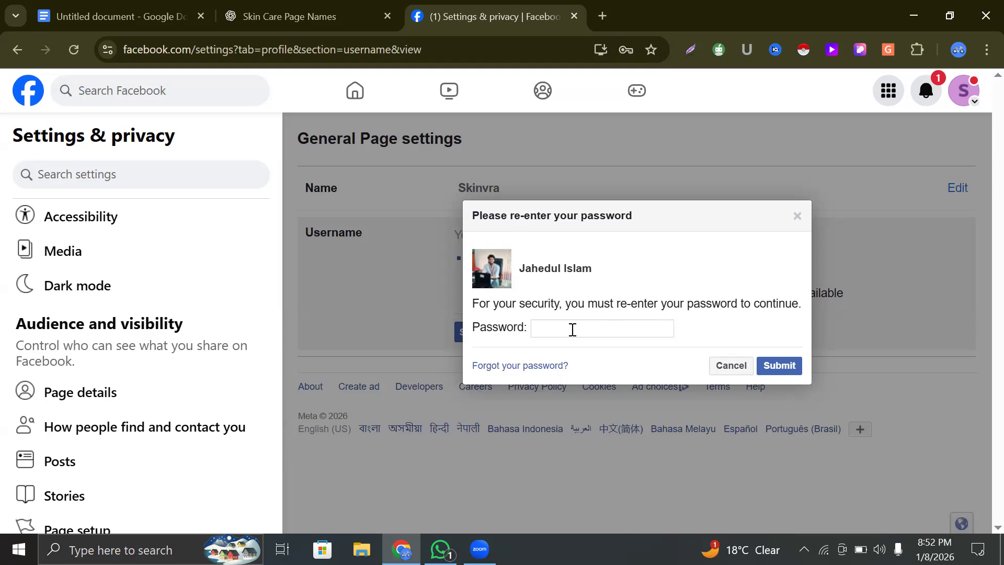
{"action": "left_click", "coordinate": [572, 330]}
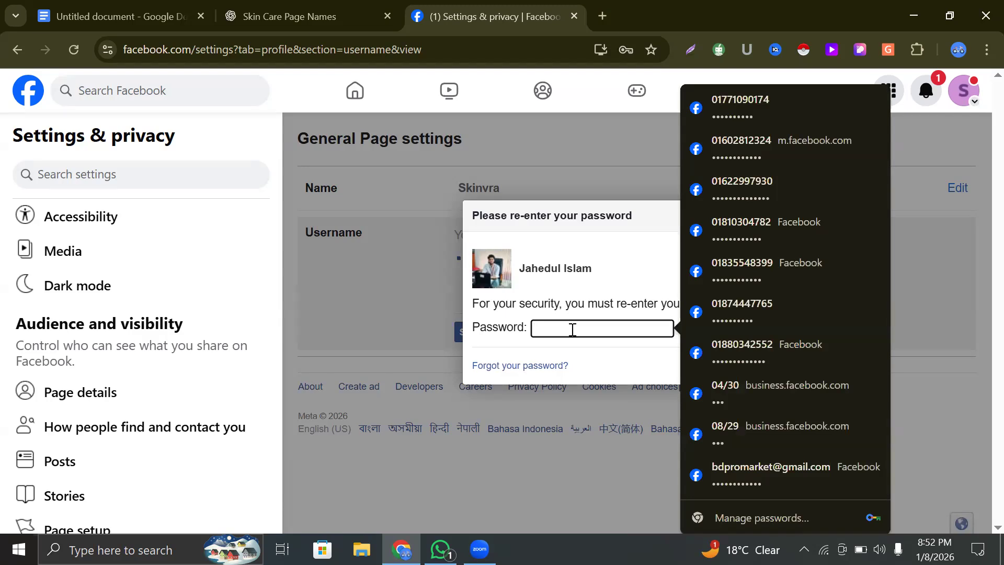
{"action": "type", "text": "••"}
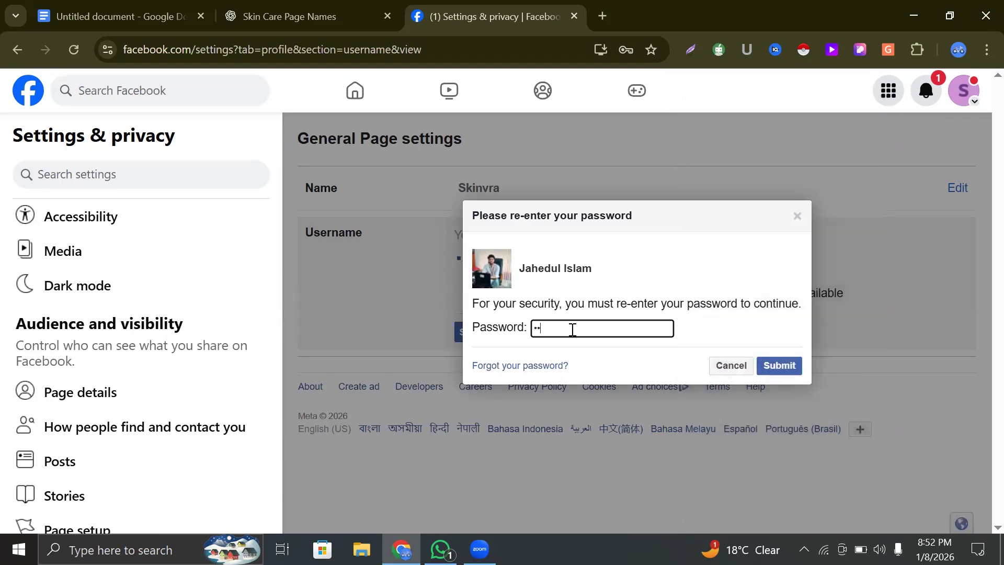
{"action": "type", "text": "••••••••"}
{"action": "key", "text": "Return"}
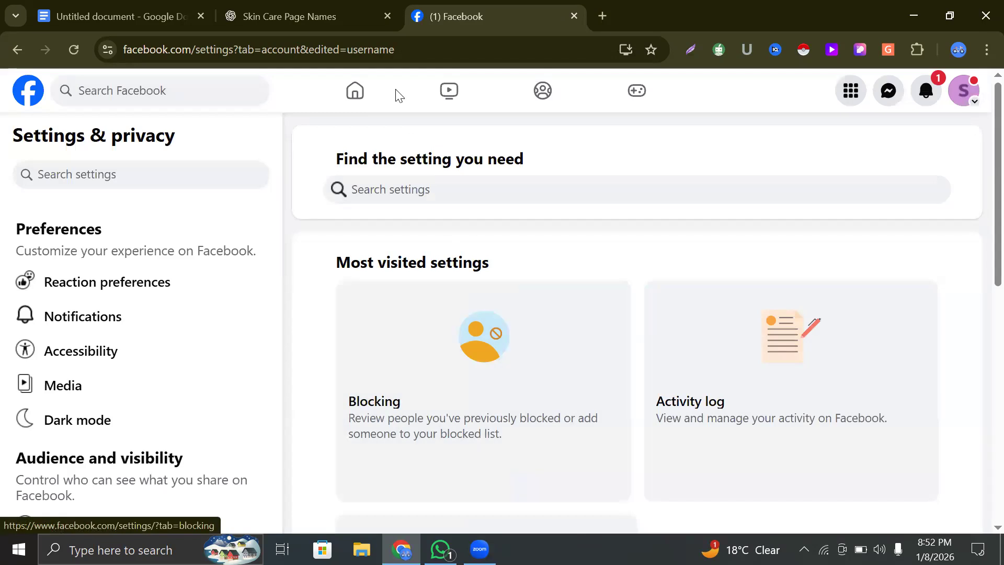
{"action": "left_click", "coordinate": [123, 7]}
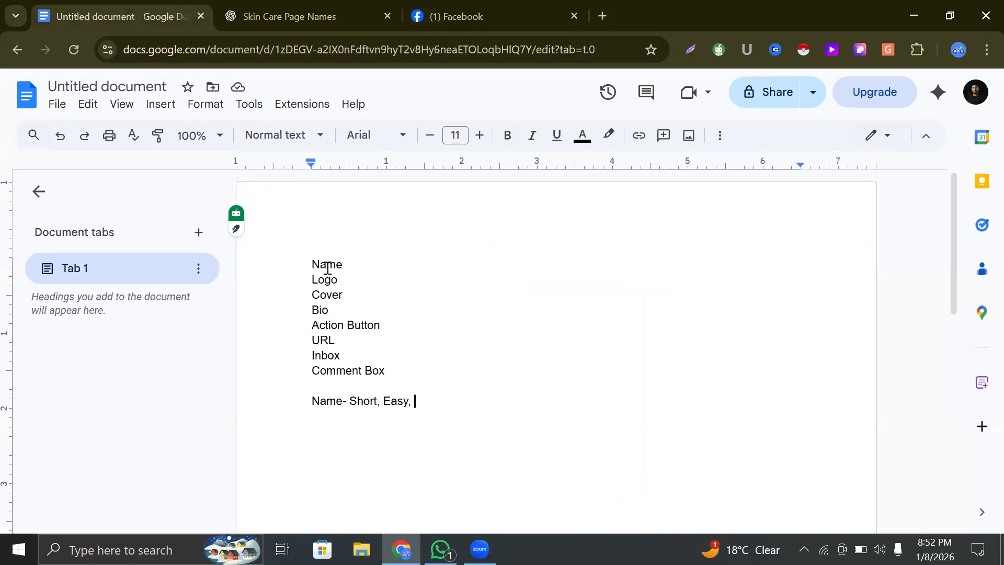
Step: Colour the Name and Bio items of the page checklist red
{"action": "left_click_drag", "start_coordinate": [313, 263], "coordinate": [354, 264]}
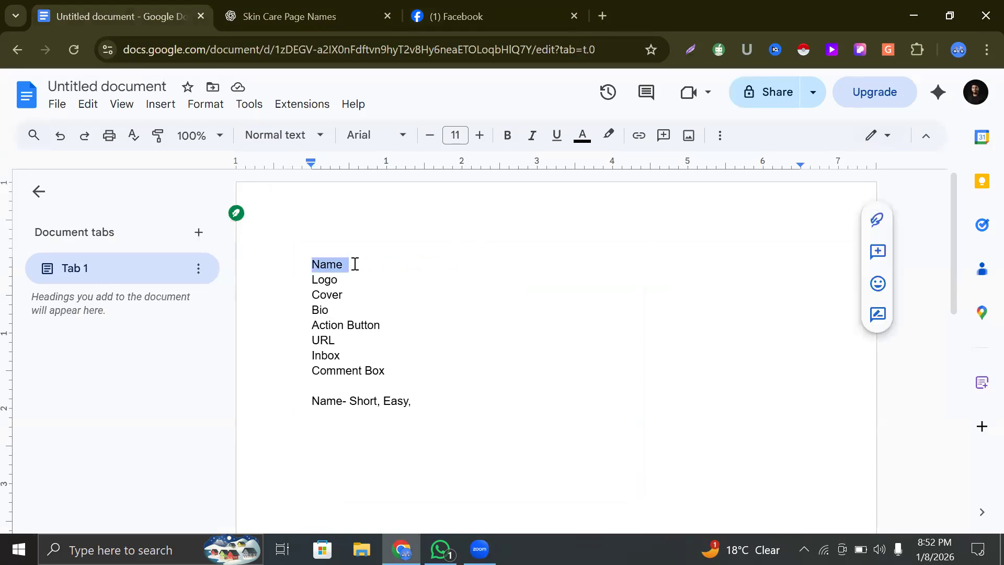
{"action": "left_click", "coordinate": [578, 143]}
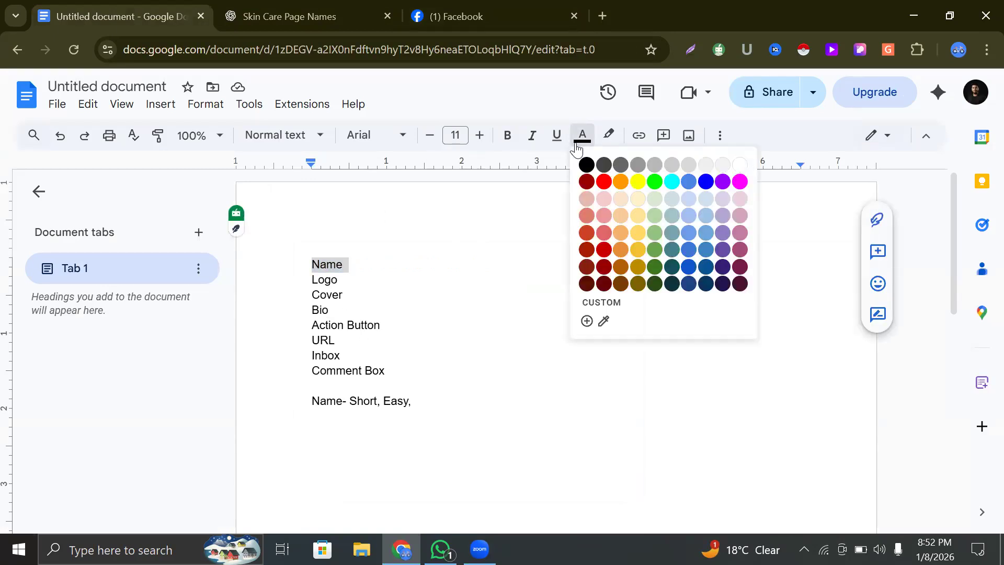
{"action": "left_click", "coordinate": [604, 182]}
{"action": "left_click", "coordinate": [465, 259]}
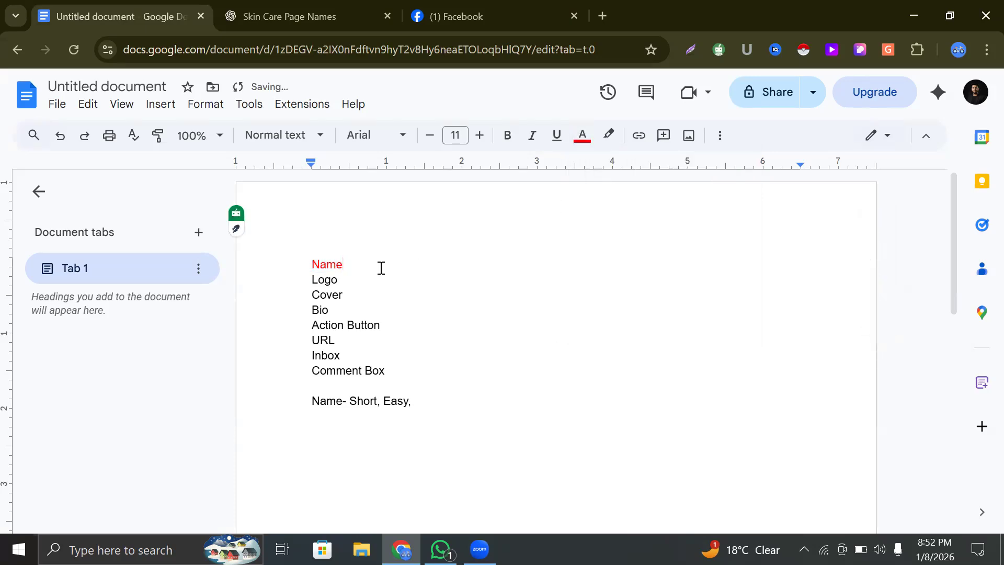
{"action": "left_click_drag", "start_coordinate": [313, 310], "coordinate": [331, 308]}
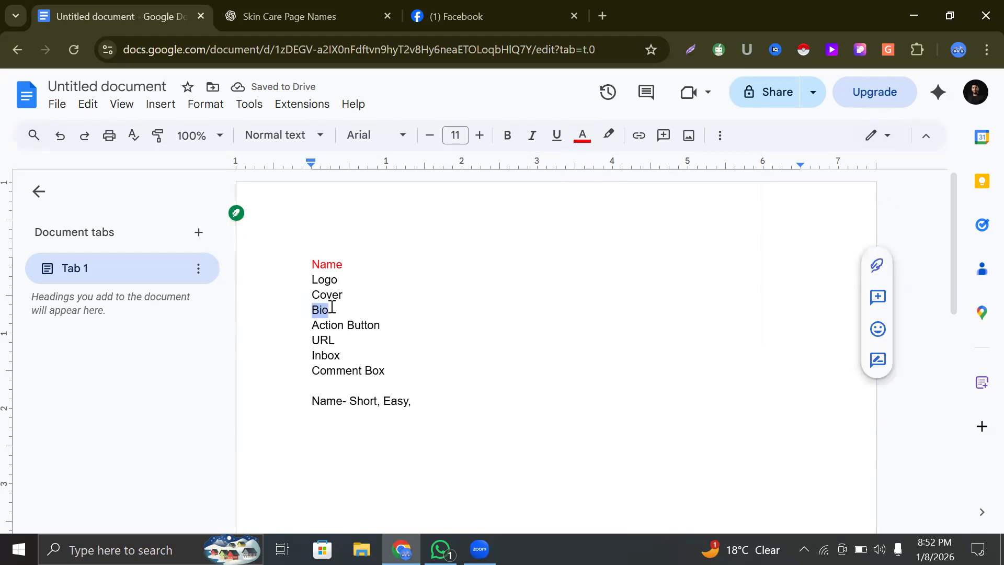
{"action": "left_click", "coordinate": [583, 136]}
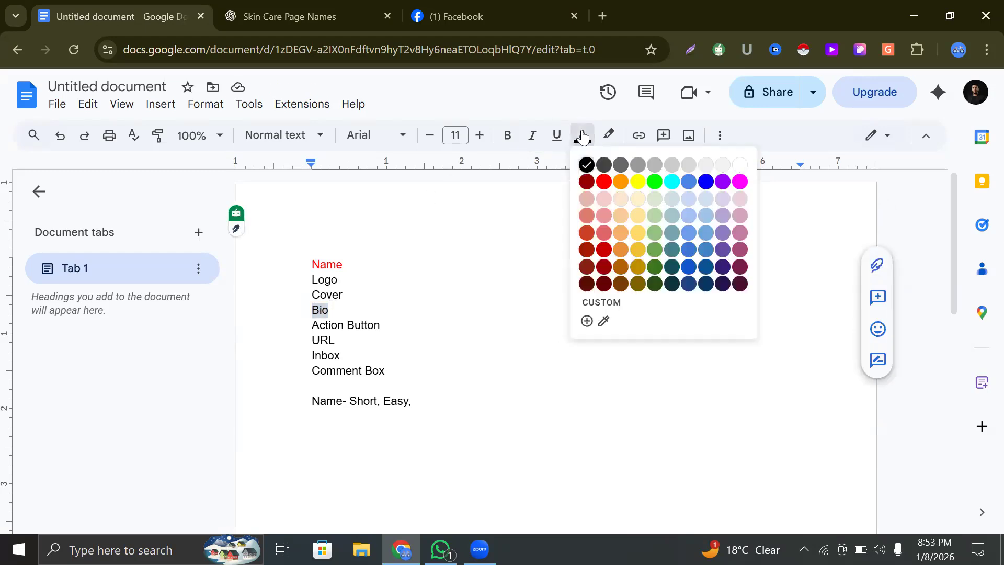
{"action": "left_click", "coordinate": [606, 182]}
{"action": "left_click", "coordinate": [504, 259]}
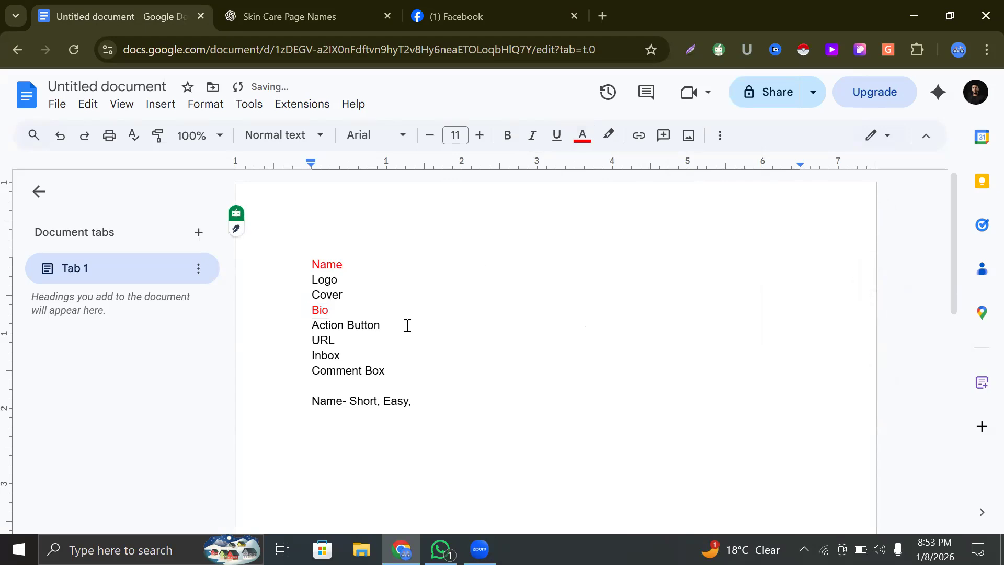
Step: Colour the URL item red as well and return to Facebook
{"action": "left_click_drag", "start_coordinate": [314, 340], "coordinate": [340, 339]}
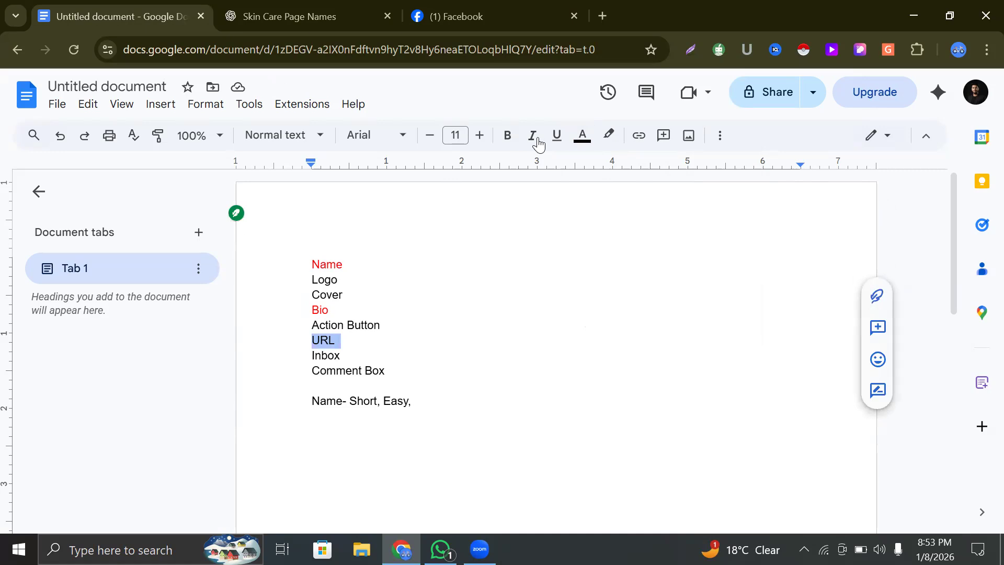
{"action": "left_click", "coordinate": [582, 136]}
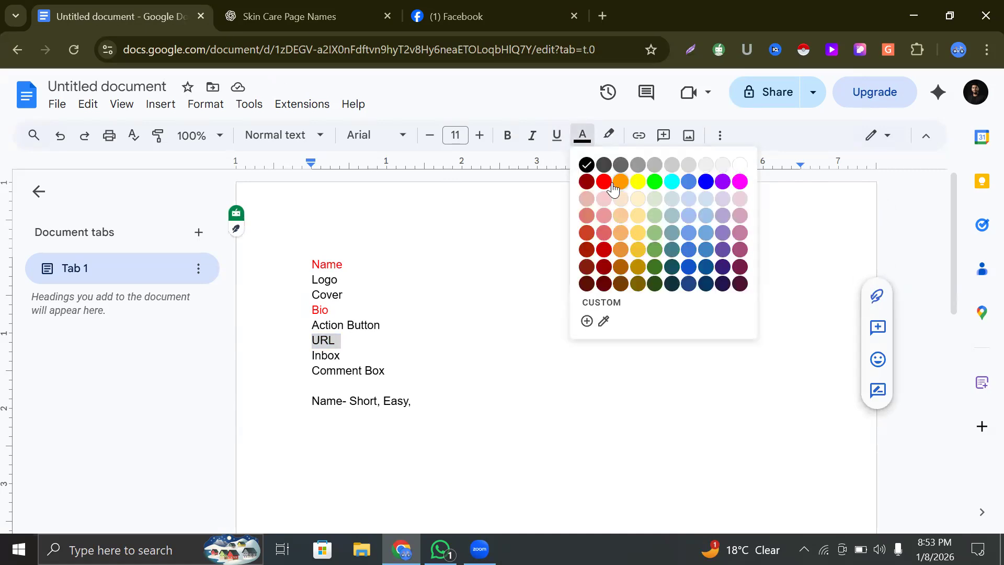
{"action": "left_click", "coordinate": [608, 182]}
{"action": "left_click", "coordinate": [496, 323]}
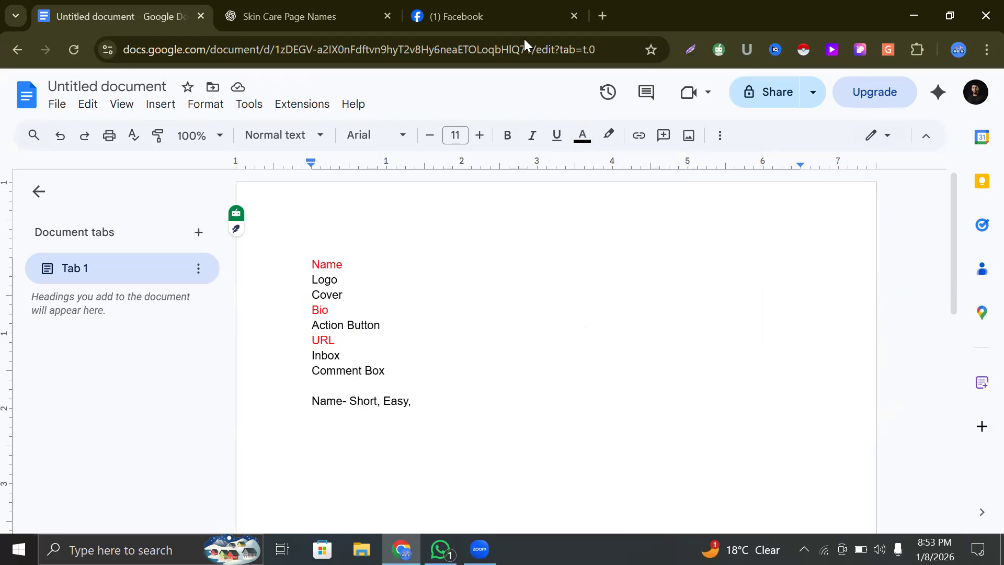
{"action": "left_click", "coordinate": [496, 6]}
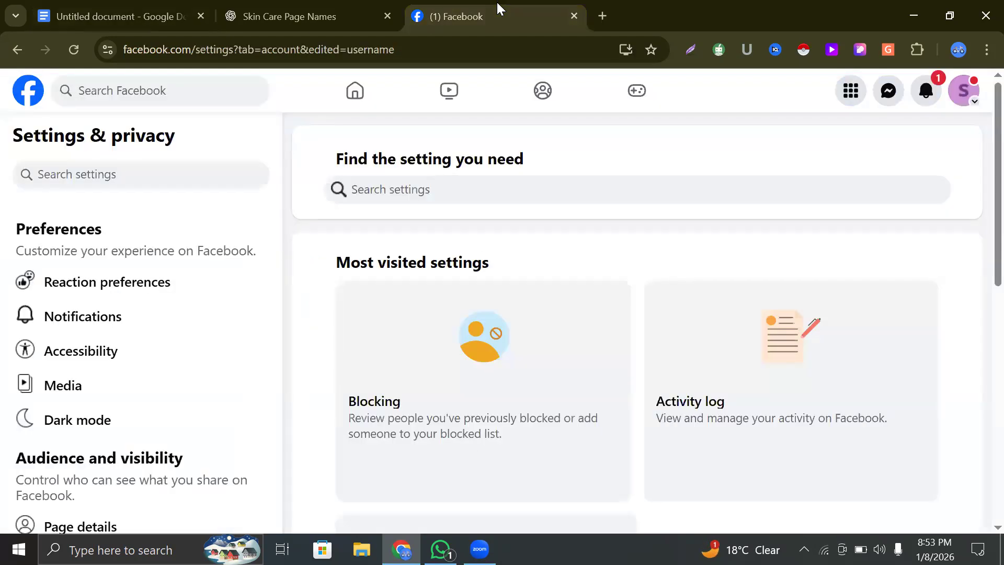
Step: Go to the Skinvra Page from the home feed and check its web address
{"action": "left_click", "coordinate": [380, 104]}
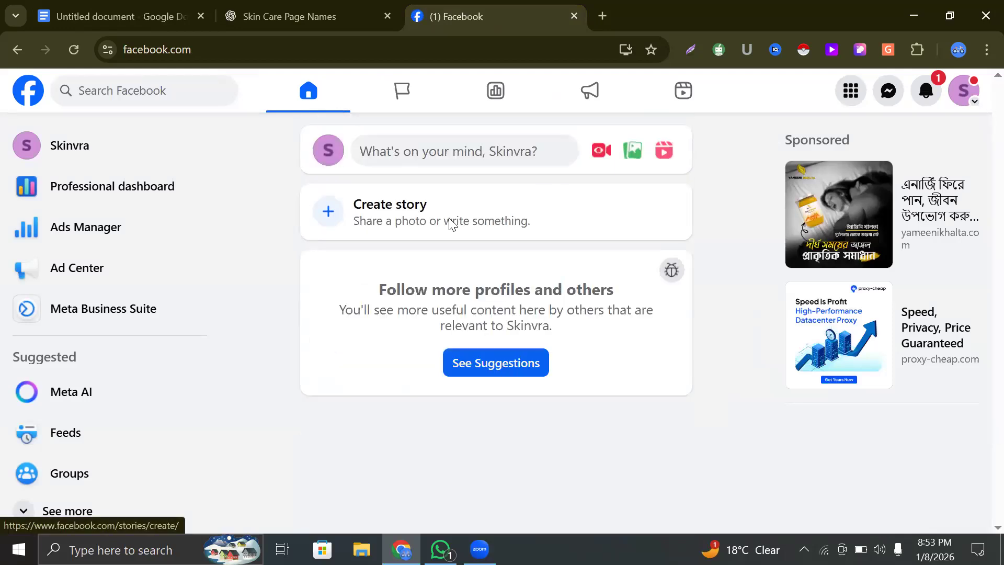
{"action": "left_click", "coordinate": [73, 157]}
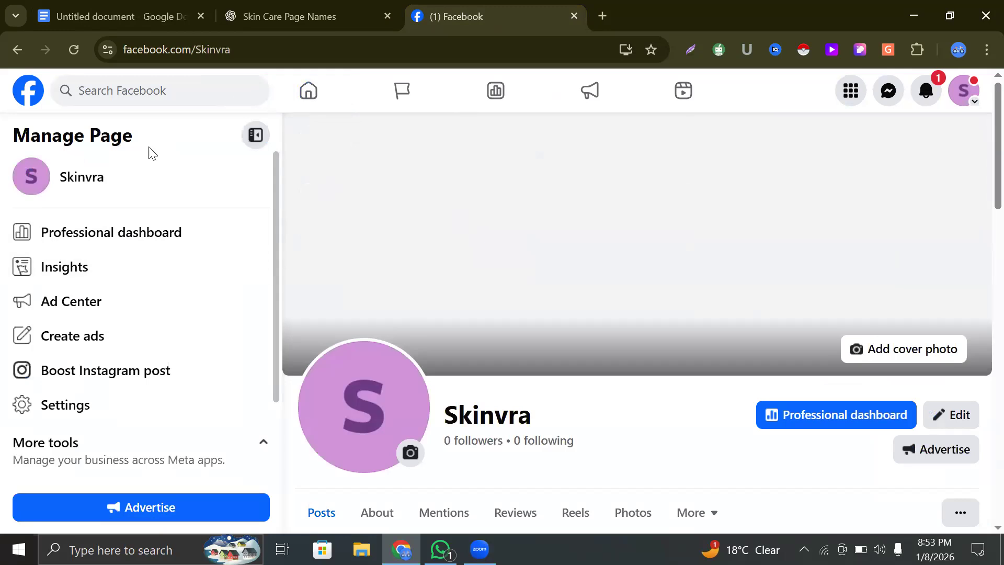
{"action": "double_click", "coordinate": [269, 51]}
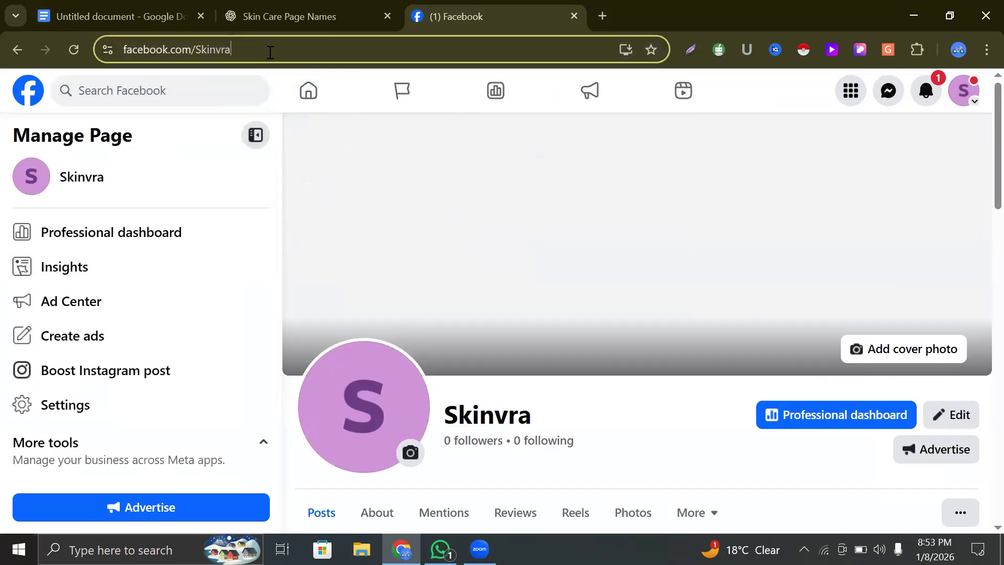
{"action": "left_click", "coordinate": [346, 49]}
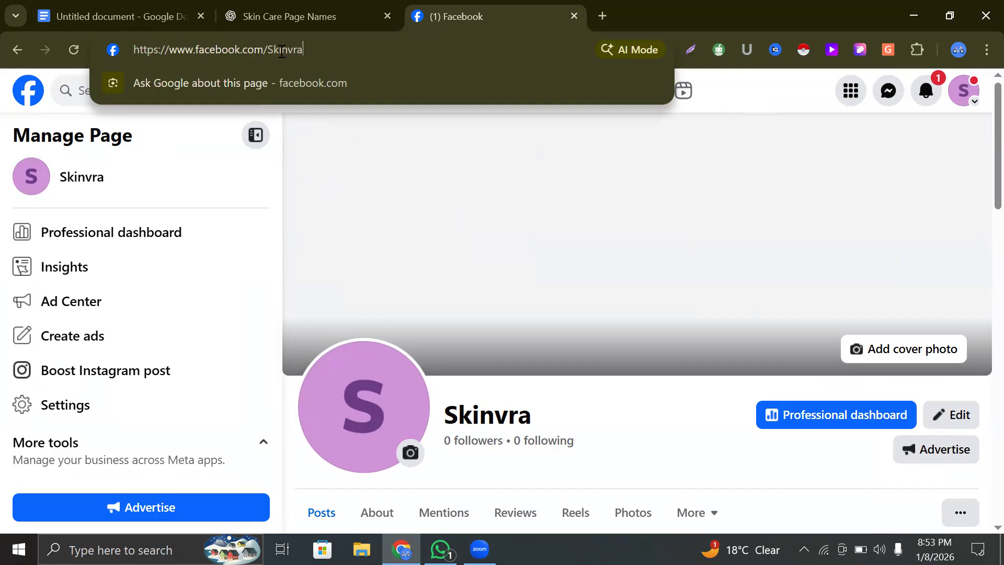
{"action": "key", "text": "Escape"}
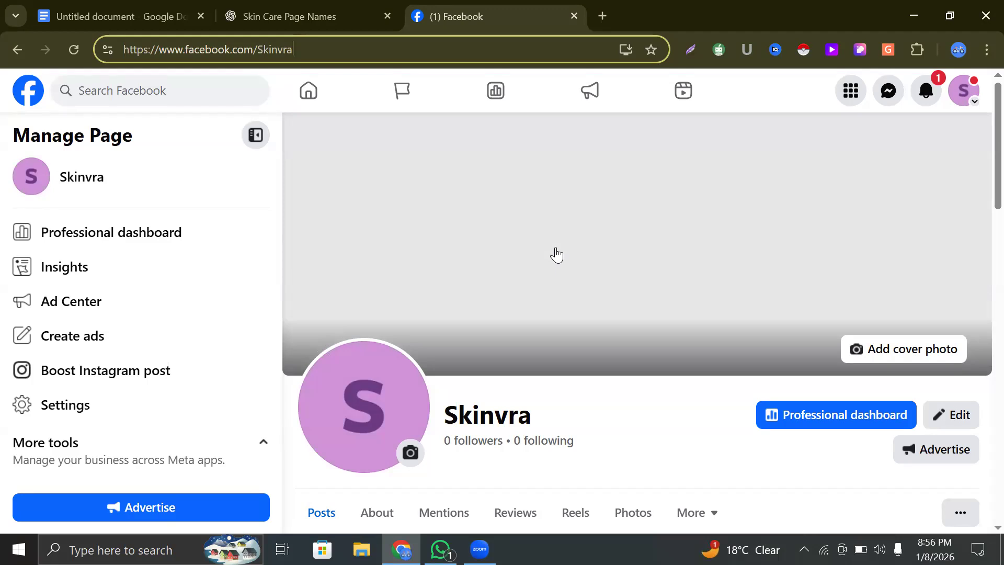
Step: Scroll the Skinvra Page and open its About section
{"action": "scroll", "coordinate": [556, 254], "scroll_direction": "down", "scroll_amount": 5}
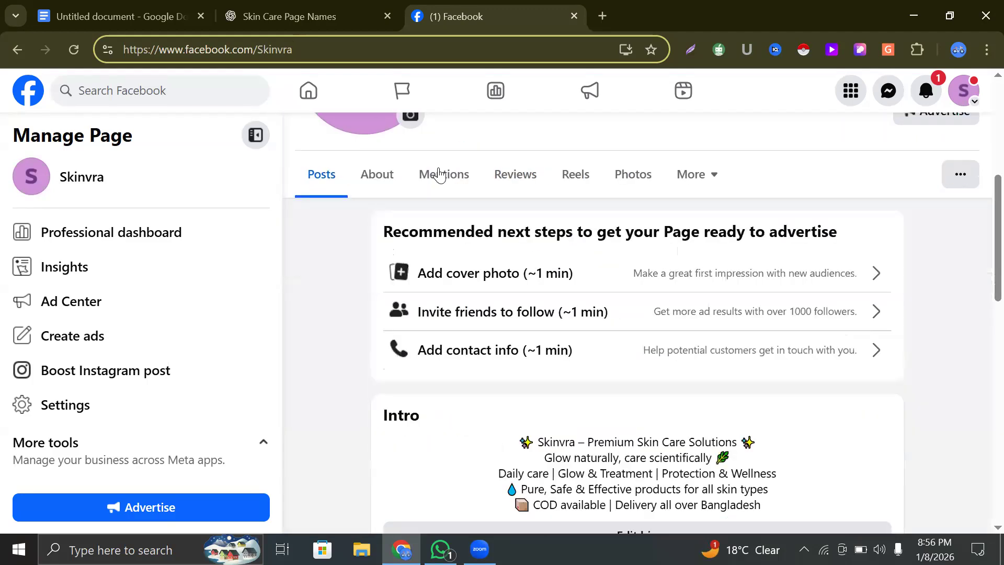
{"action": "scroll", "coordinate": [560, 99], "scroll_direction": "up", "scroll_amount": 5}
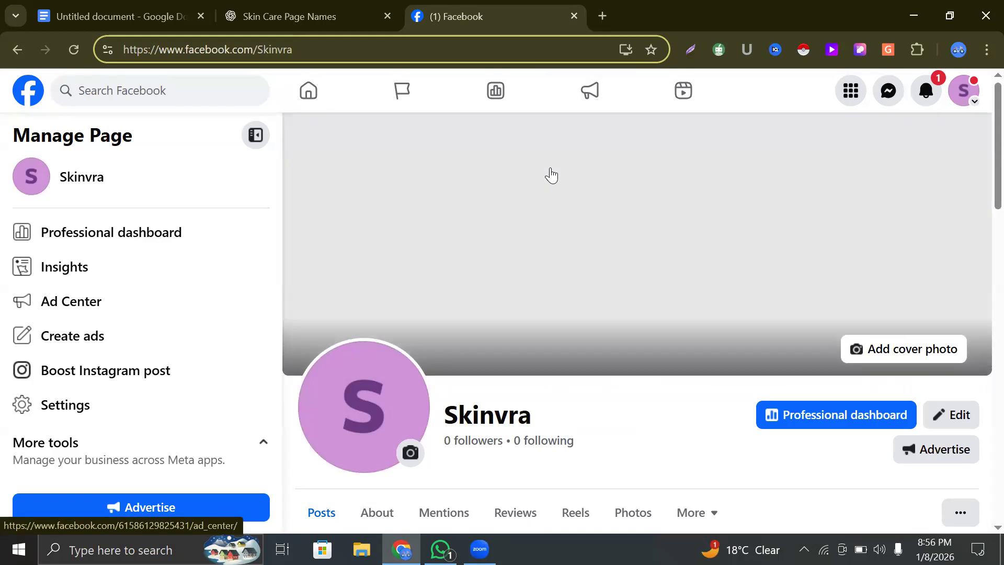
{"action": "scroll", "coordinate": [549, 174], "scroll_direction": "down", "scroll_amount": 5}
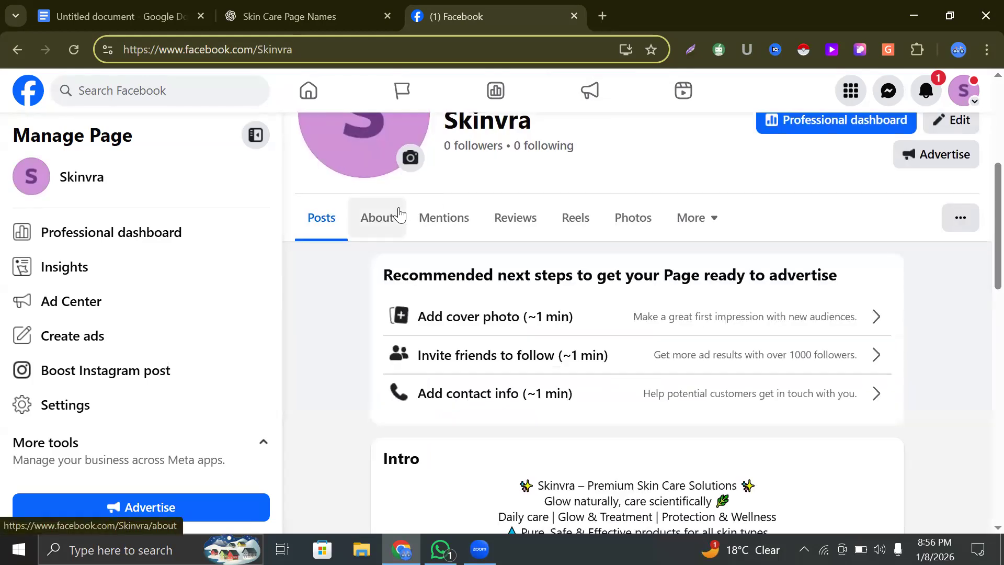
{"action": "scroll", "coordinate": [433, 195], "scroll_direction": "up", "scroll_amount": 5}
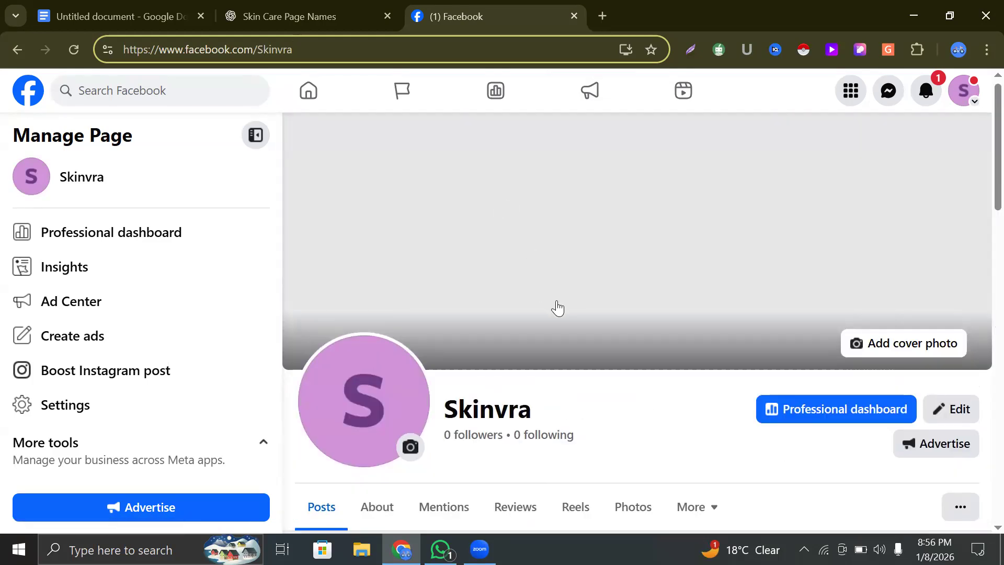
{"action": "scroll", "coordinate": [557, 308], "scroll_direction": "down", "scroll_amount": 5}
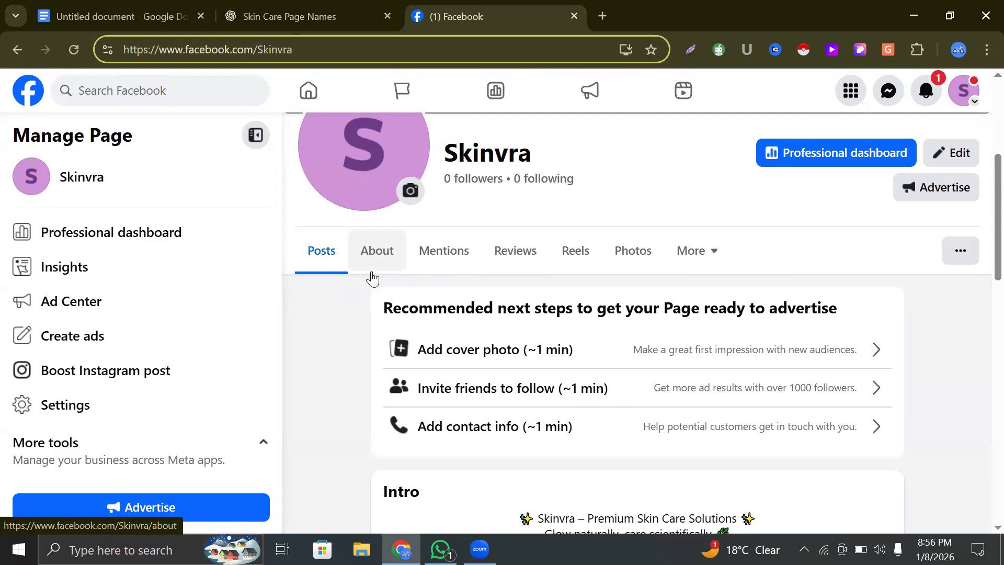
{"action": "left_click", "coordinate": [373, 272]}
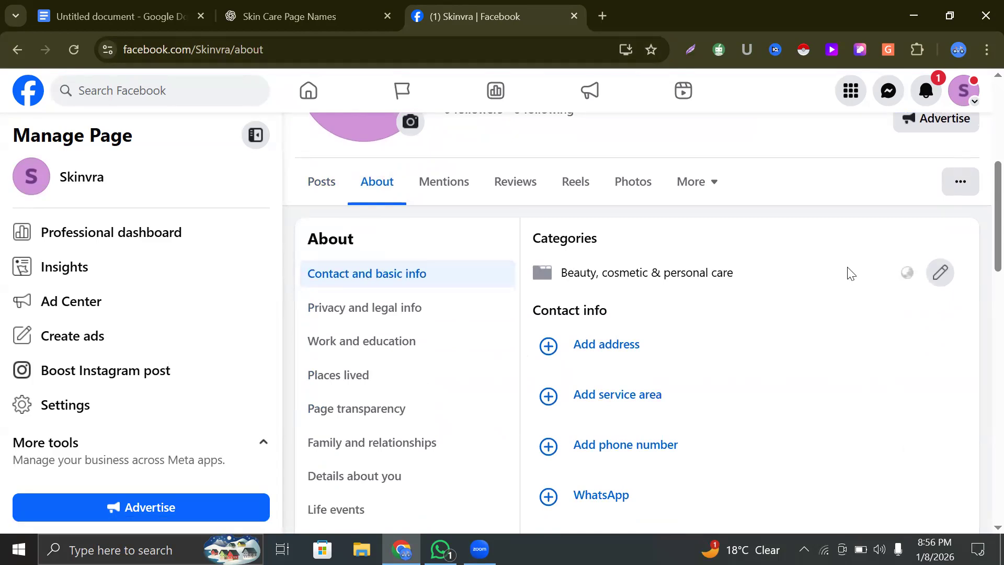
Step: Start a business address and autofill it with the saved Noakhali address
{"action": "scroll", "coordinate": [753, 278], "scroll_direction": "down", "scroll_amount": 2}
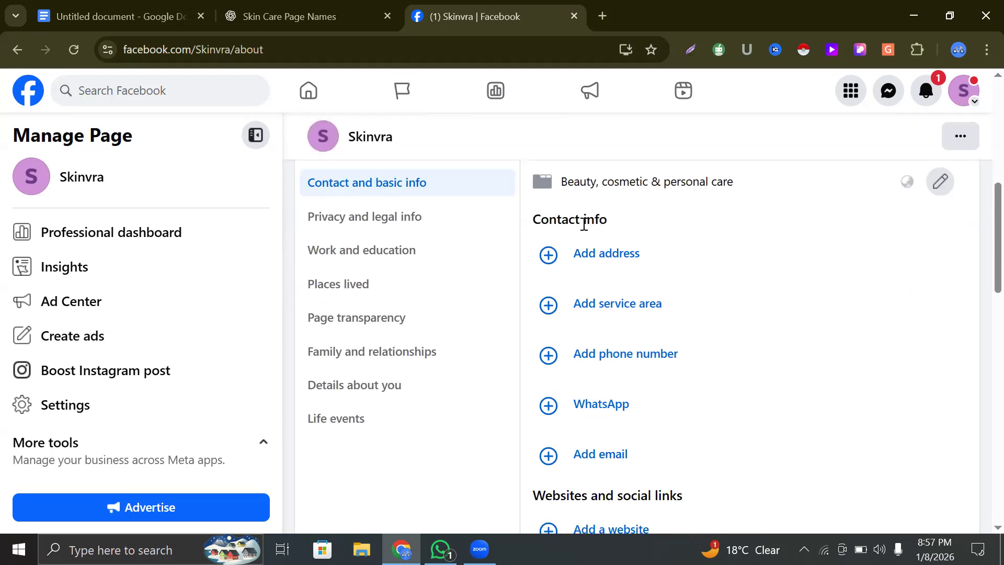
{"action": "scroll", "coordinate": [584, 224], "scroll_direction": "up", "scroll_amount": 2}
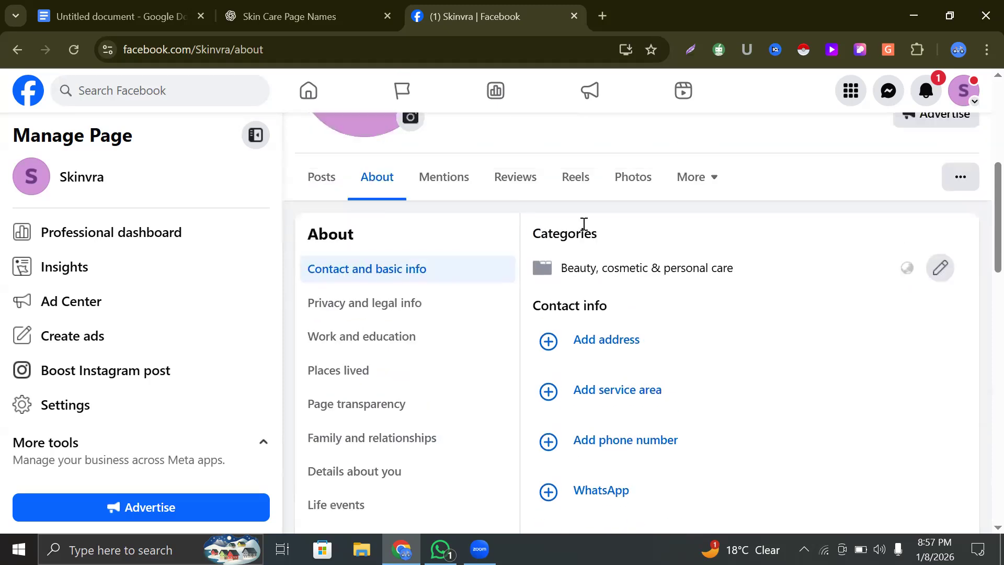
{"action": "left_click", "coordinate": [634, 347]}
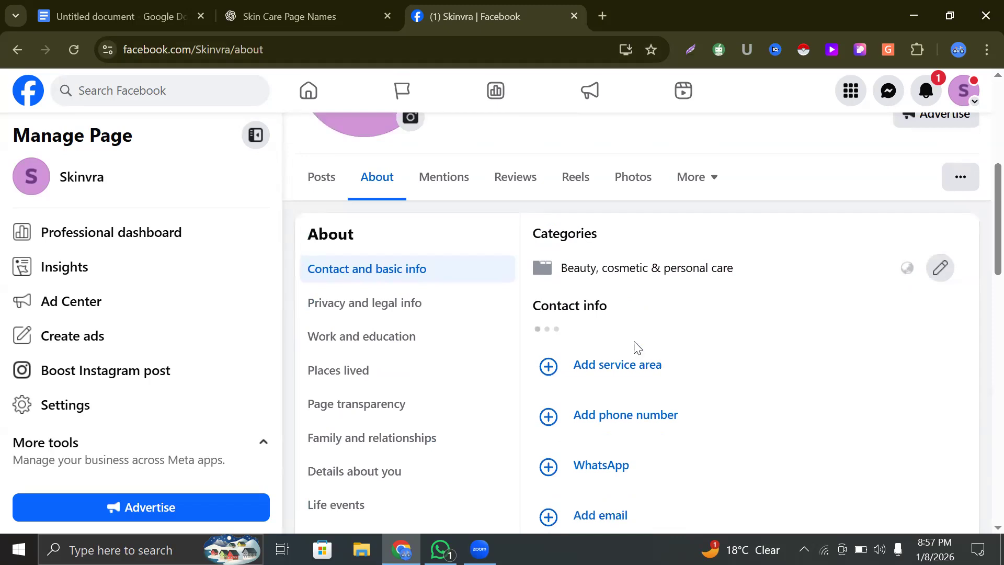
{"action": "left_click", "coordinate": [618, 349]}
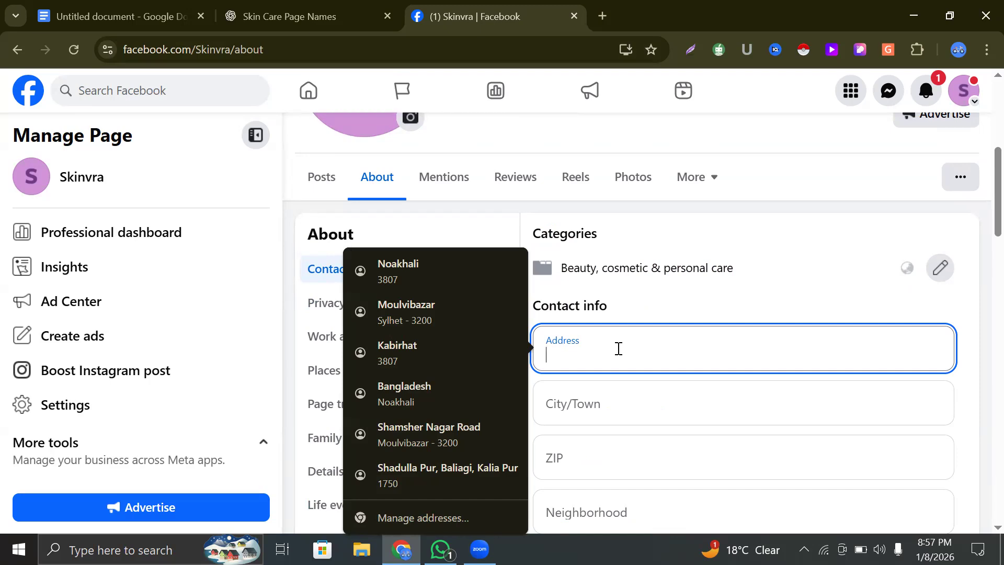
{"action": "type", "text": "Noakhali"}
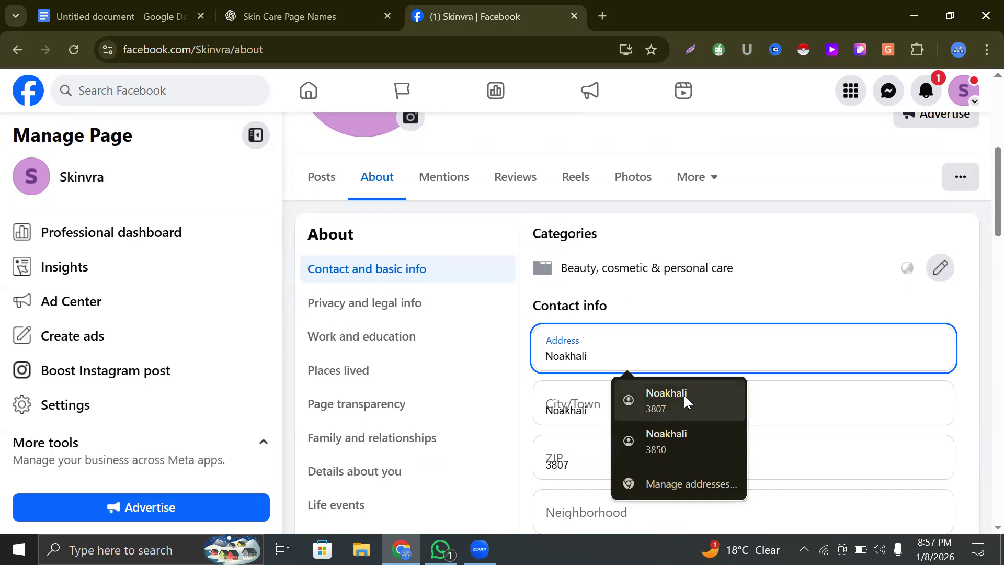
{"action": "left_click", "coordinate": [684, 396]}
Step: Set the city to Noakhali, Chittagong, Bangladesh and save the Page address
{"action": "scroll", "coordinate": [684, 396], "scroll_direction": "down", "scroll_amount": 1}
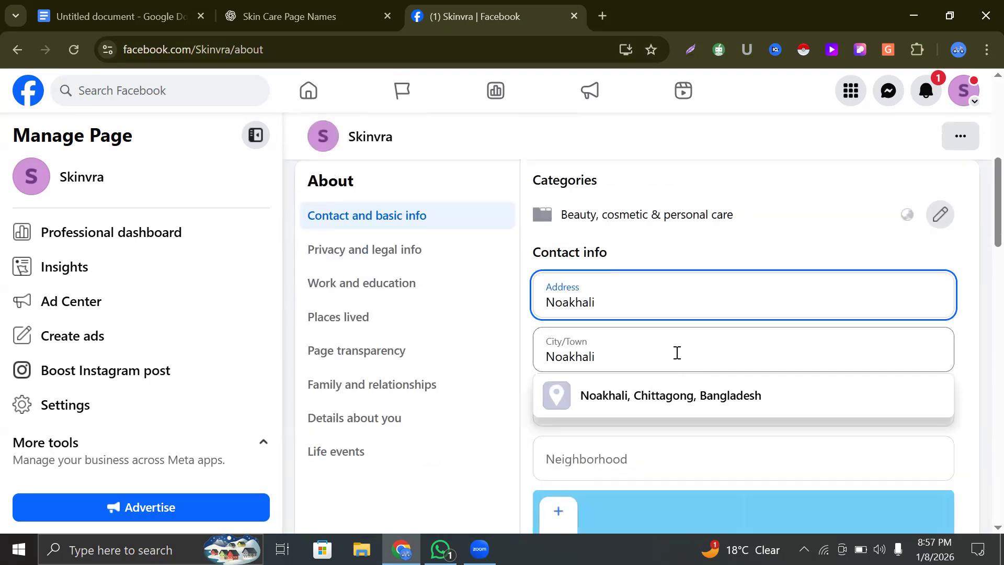
{"action": "left_click", "coordinate": [685, 391]}
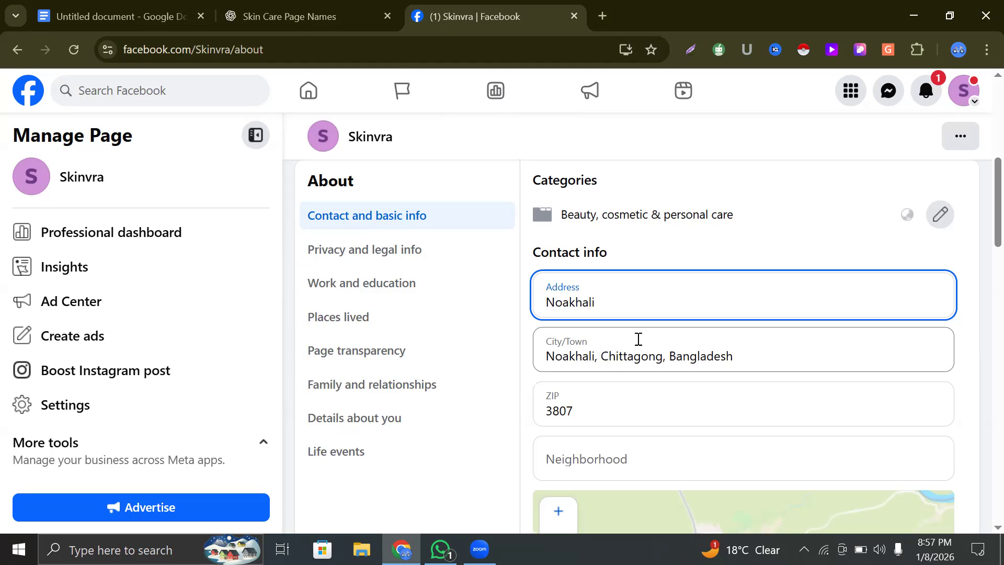
{"action": "scroll", "coordinate": [689, 355], "scroll_direction": "down", "scroll_amount": 3}
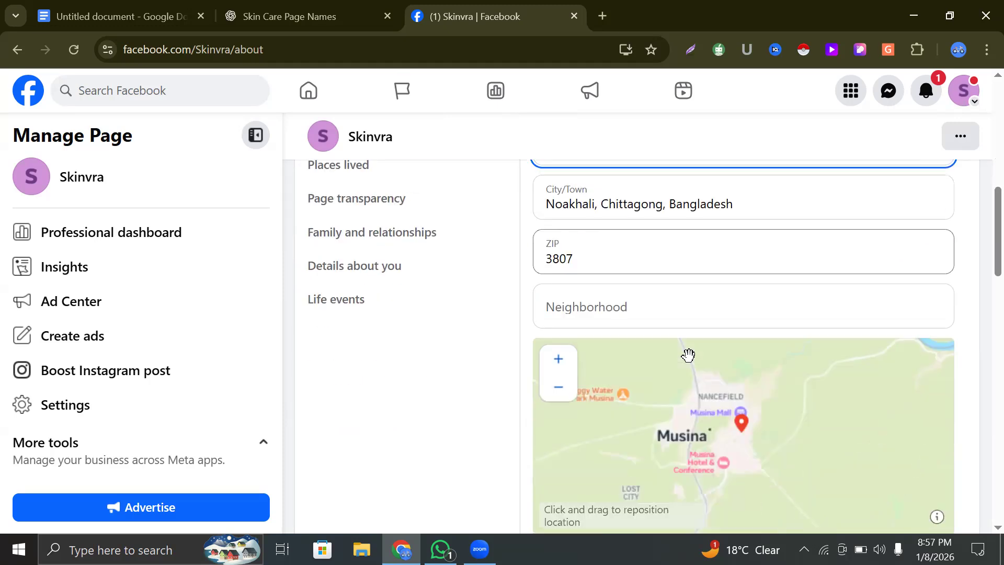
{"action": "scroll", "coordinate": [652, 251], "scroll_direction": "down", "scroll_amount": 6}
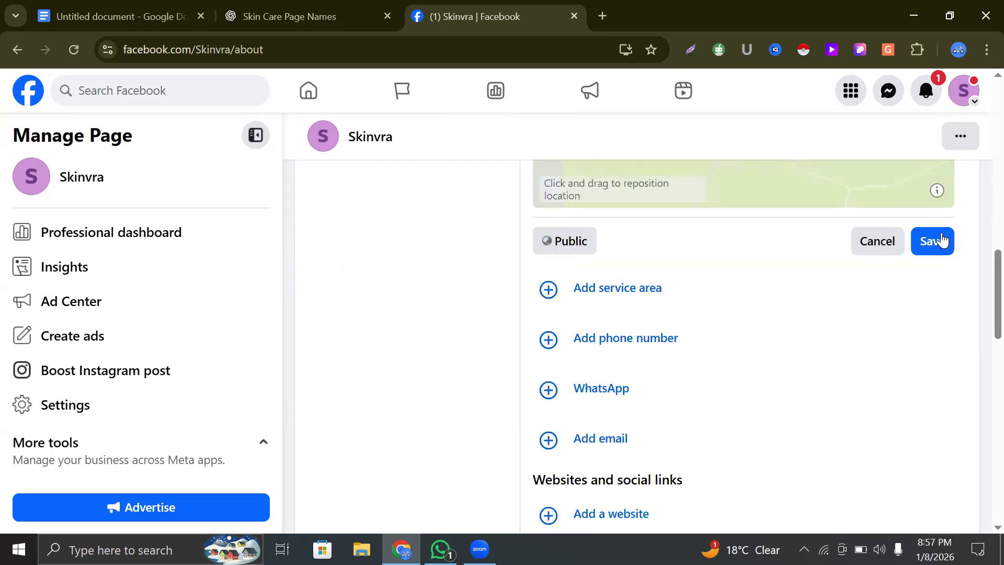
{"action": "left_click", "coordinate": [934, 242]}
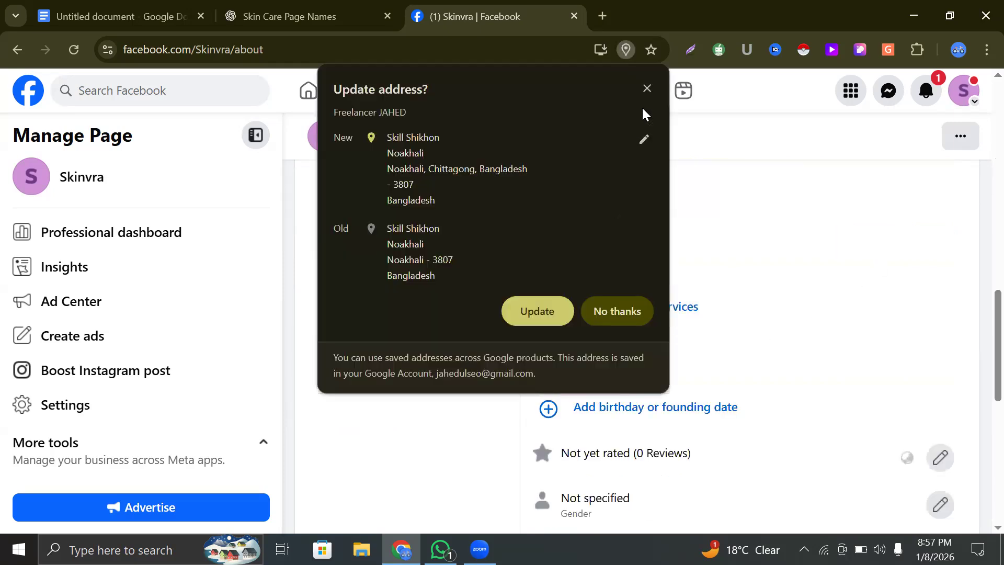
{"action": "left_click", "coordinate": [649, 89]}
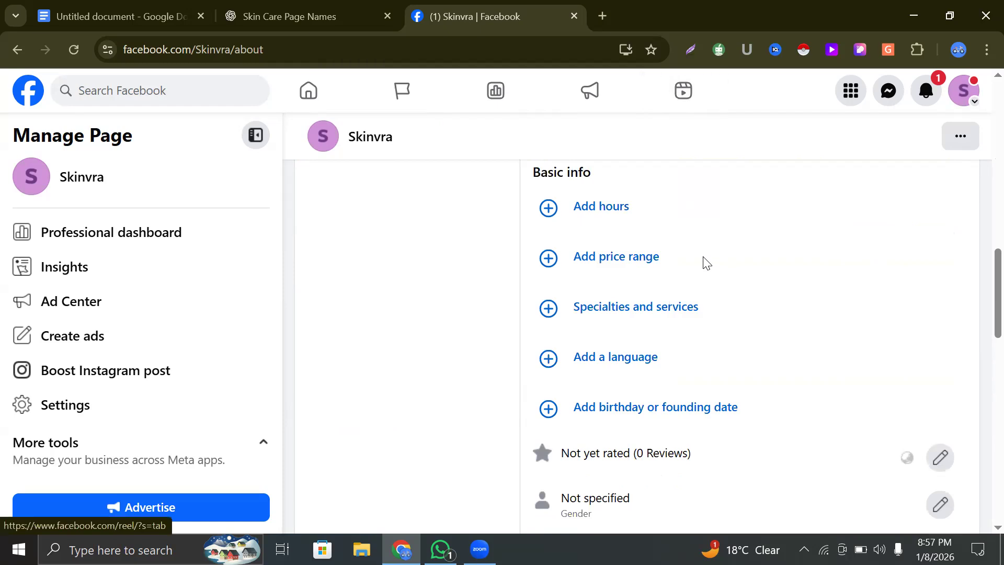
{"action": "scroll", "coordinate": [705, 262], "scroll_direction": "up", "scroll_amount": 4}
{"action": "scroll", "coordinate": [704, 258], "scroll_direction": "up", "scroll_amount": 9}
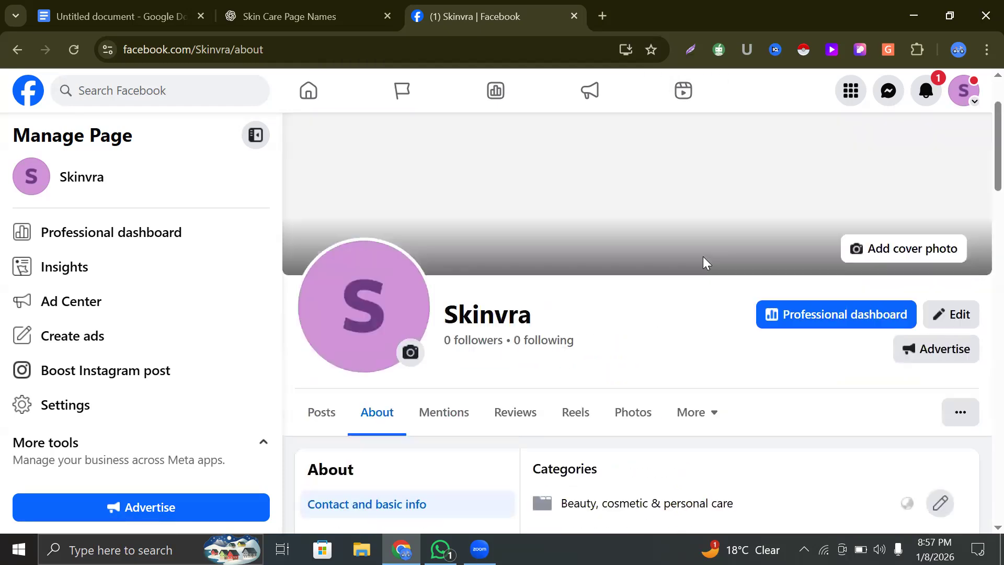
Step: Try adding a Dhaka service area, then erase it and cancel
{"action": "scroll", "coordinate": [704, 264], "scroll_direction": "down", "scroll_amount": 3}
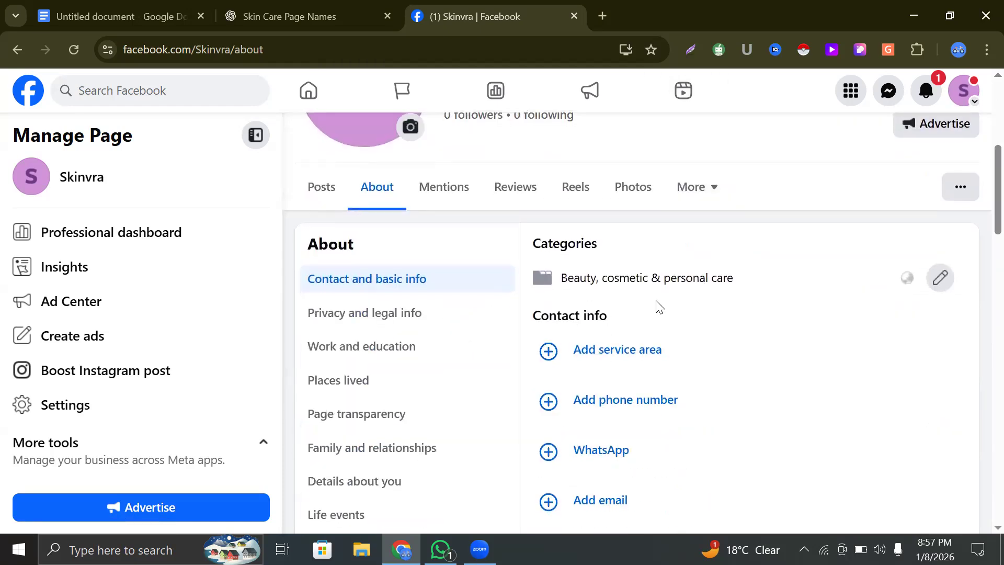
{"action": "scroll", "coordinate": [660, 288], "scroll_direction": "down", "scroll_amount": 1}
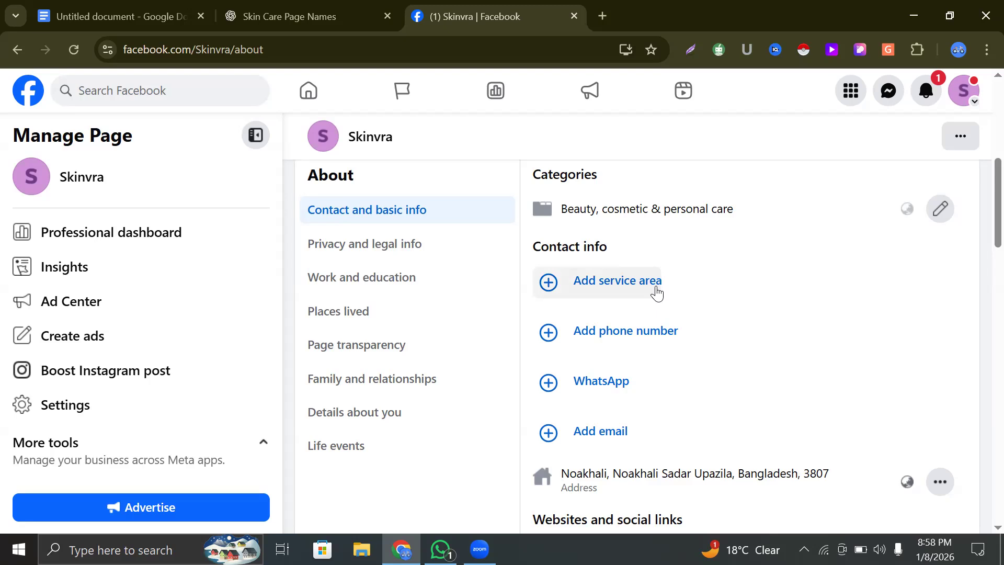
{"action": "left_click", "coordinate": [650, 285]}
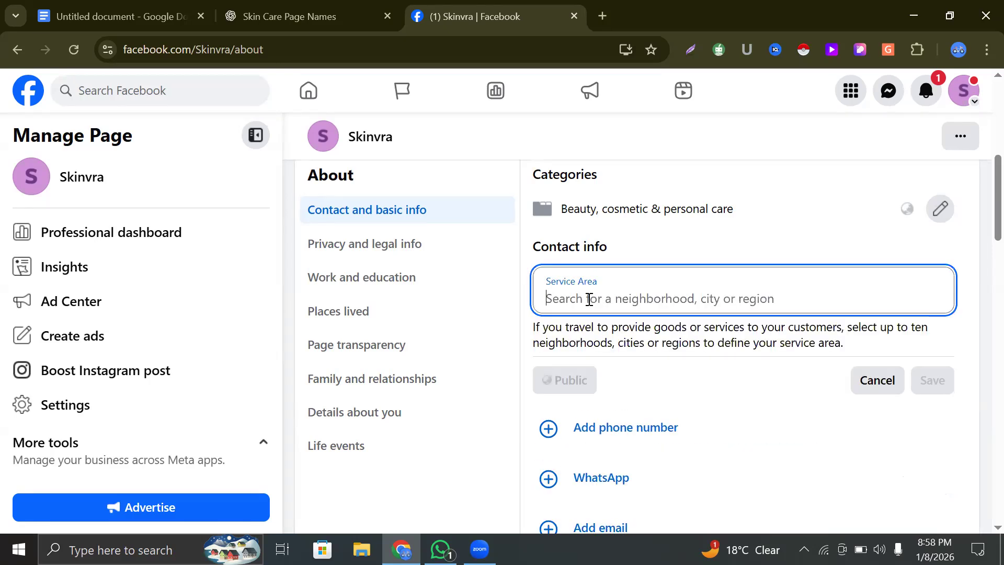
{"action": "type", "text": "Dhaka"}
{"action": "key", "text": "BackSpace"}
{"action": "key", "text": "BackSpace"}
{"action": "key", "text": "BackSpace"}
{"action": "key", "text": "BackSpace"}
{"action": "key", "text": "BackSpace"}
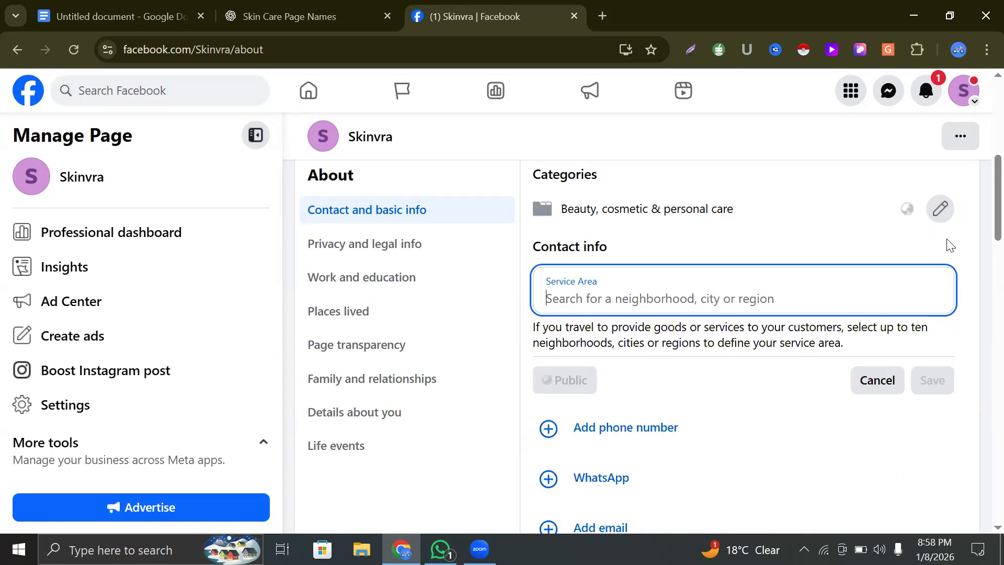
{"action": "left_click", "coordinate": [885, 383]}
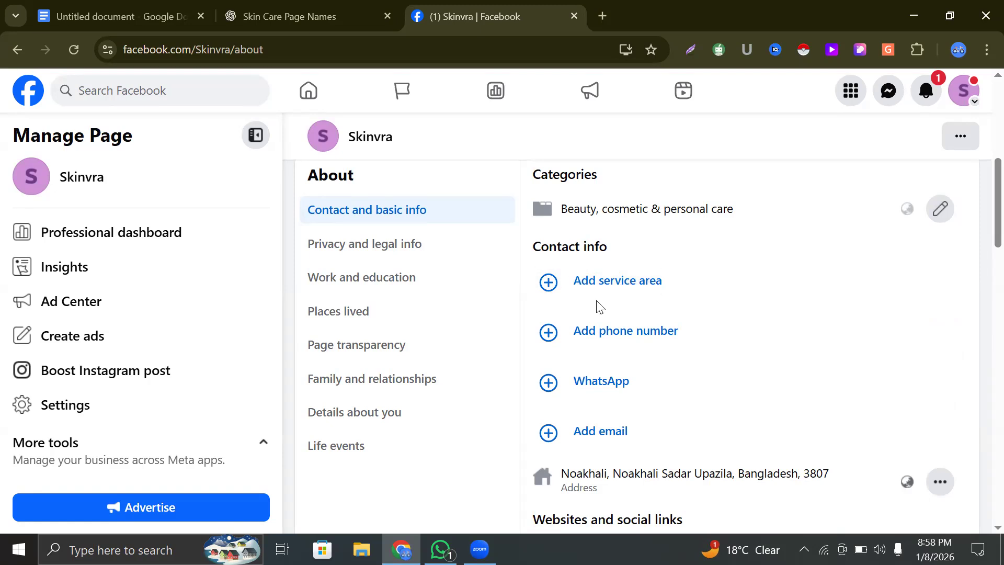
Step: Add the Page's mobile number with the Bangladesh +880 country code and save it
{"action": "scroll", "coordinate": [600, 307], "scroll_direction": "down", "scroll_amount": 1}
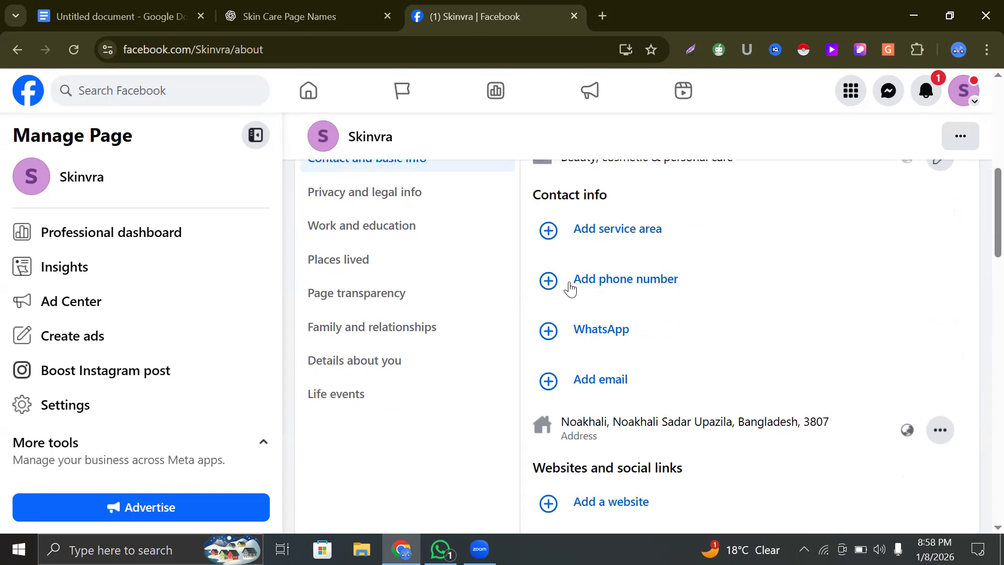
{"action": "left_click", "coordinate": [619, 288]}
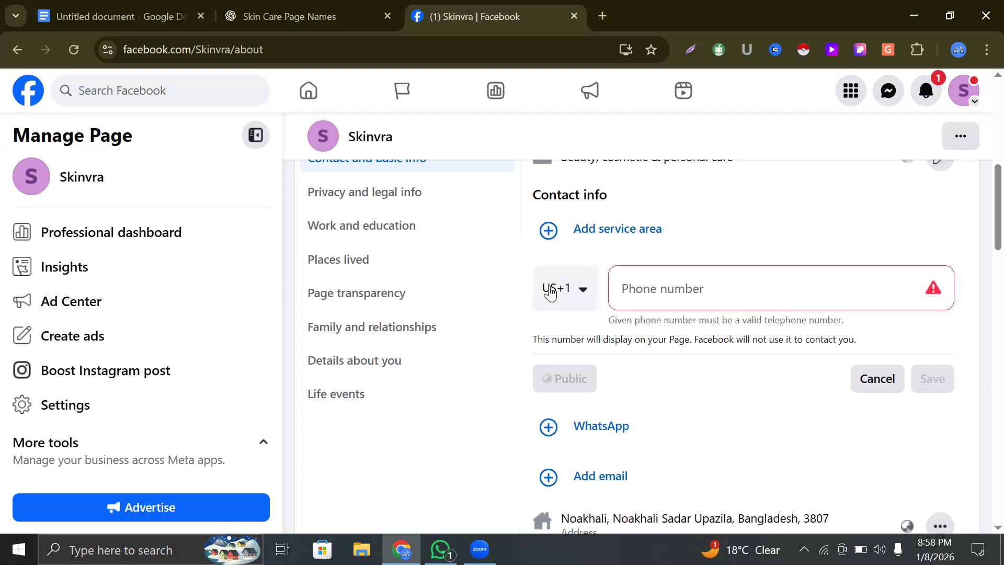
{"action": "left_click", "coordinate": [550, 294]}
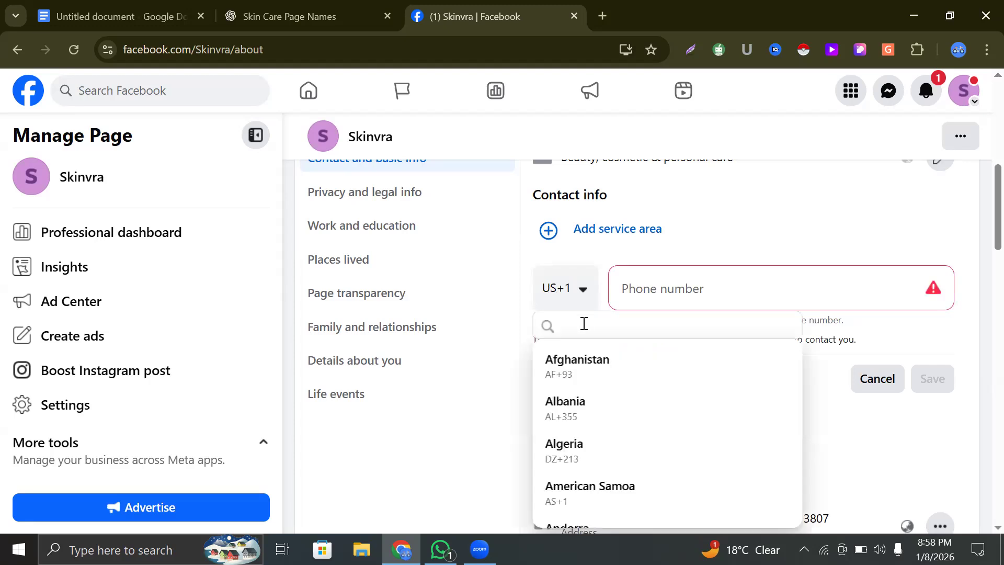
{"action": "scroll", "coordinate": [591, 361], "scroll_direction": "down", "scroll_amount": 8}
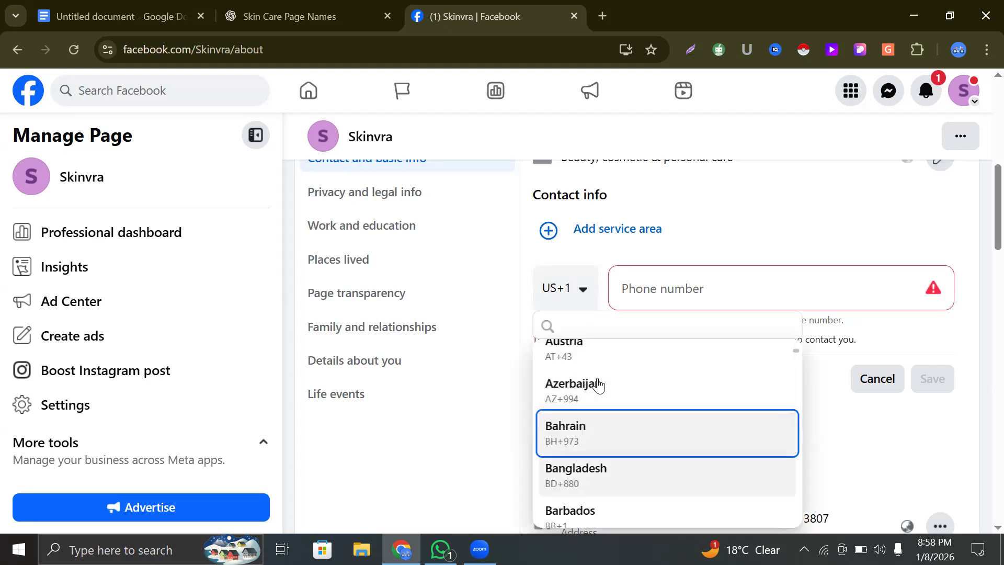
{"action": "key", "text": "Return"}
{"action": "left_click", "coordinate": [690, 291]}
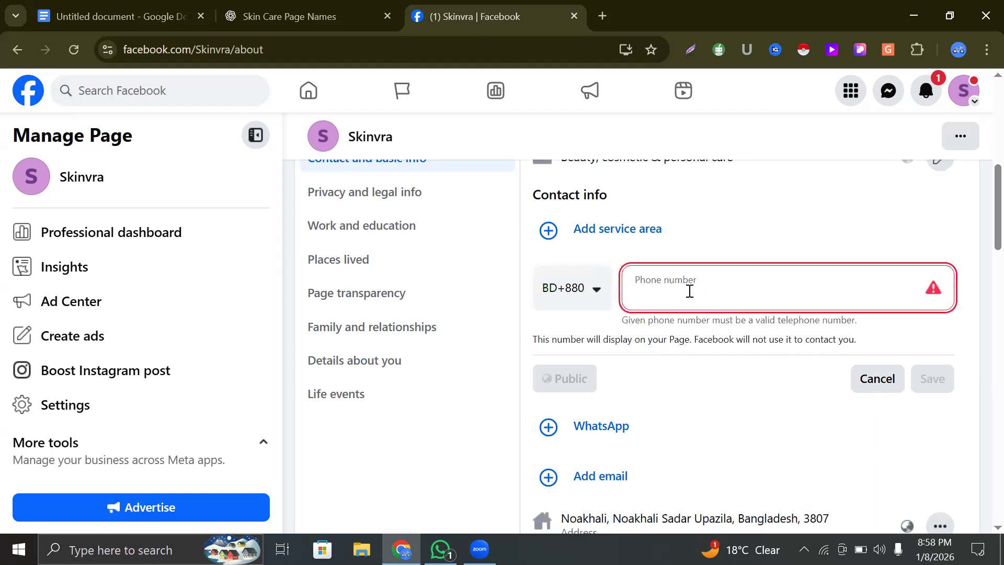
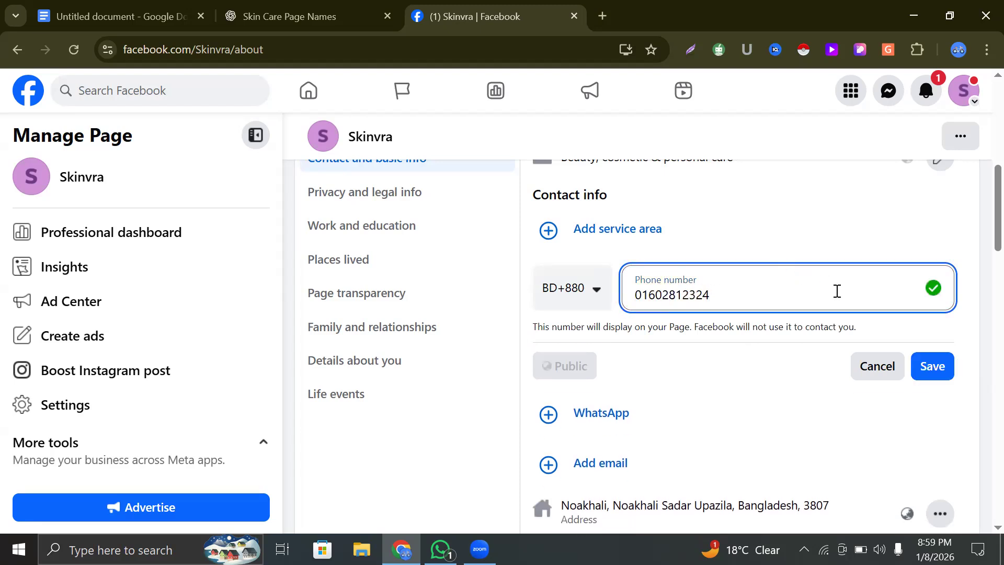
{"action": "left_click", "coordinate": [928, 369]}
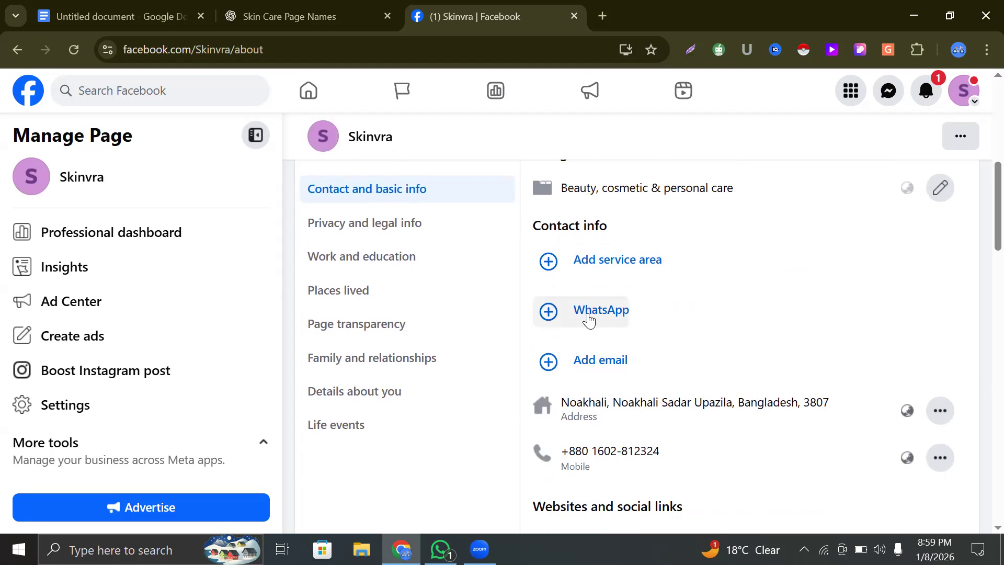
Step: Start linking WhatsApp and send a confirmation code to the Page's number
{"action": "left_click", "coordinate": [586, 320]}
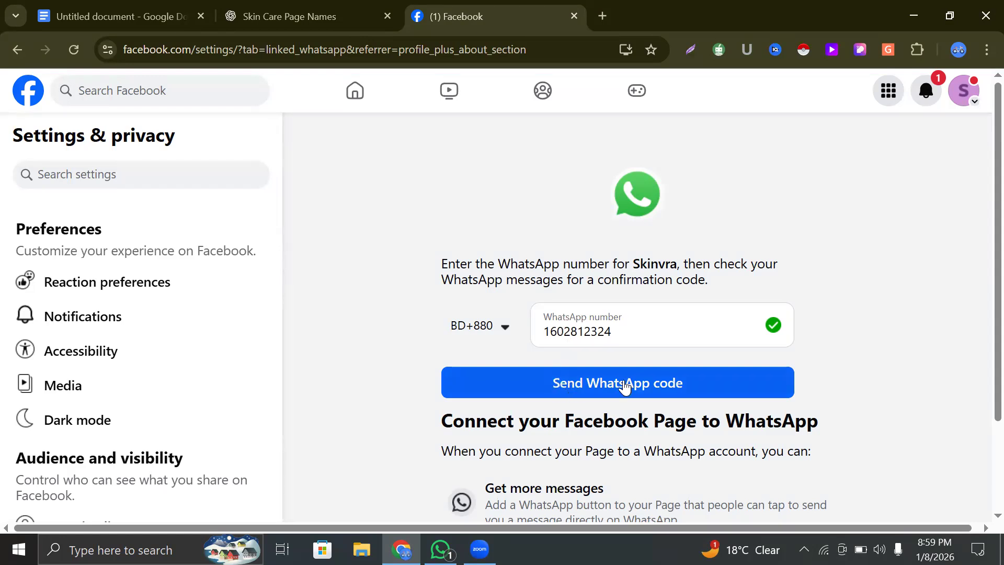
{"action": "left_click", "coordinate": [660, 382]}
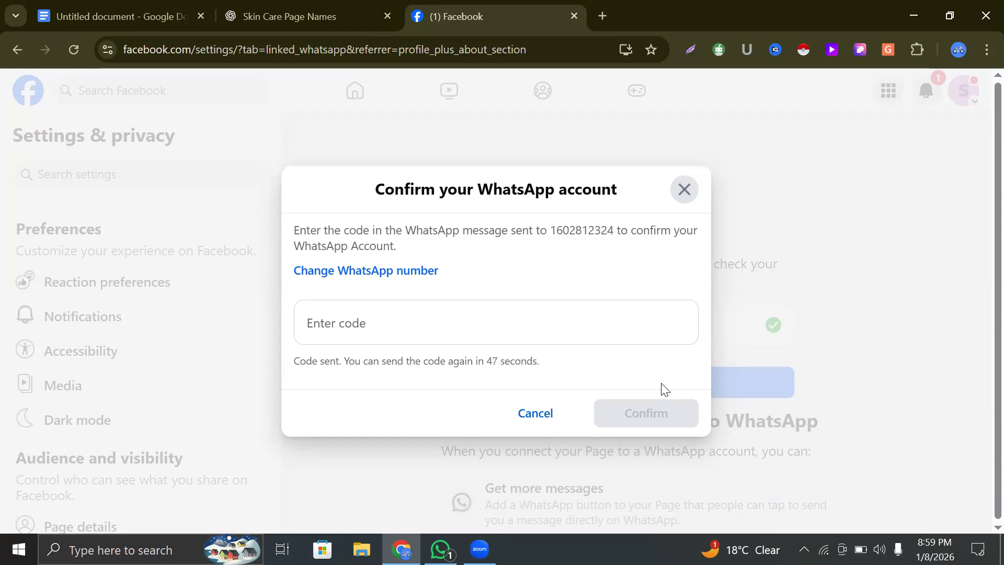
Step: Enter the WhatsApp confirmation code and proceed past the subscription warning
{"action": "left_click", "coordinate": [425, 326]}
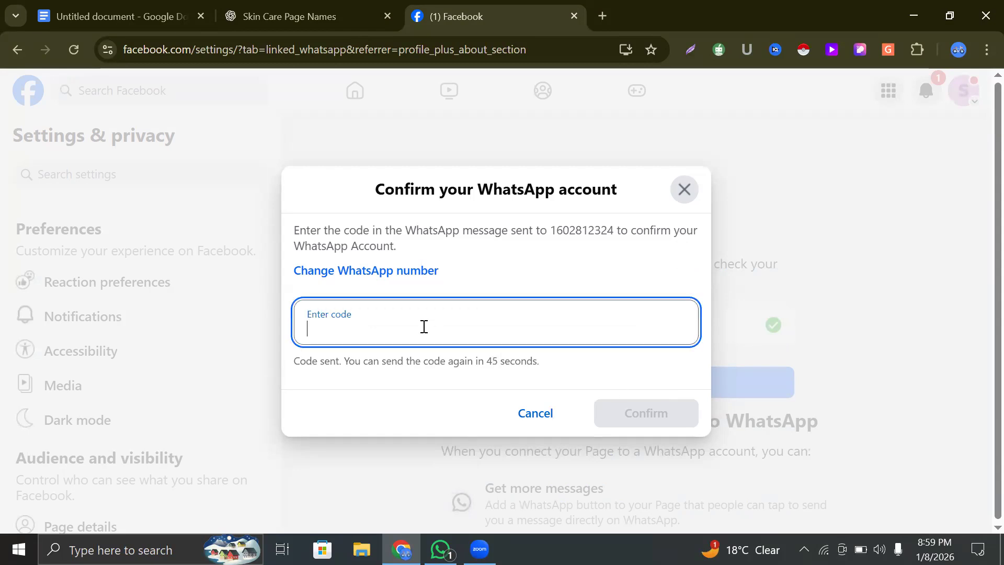
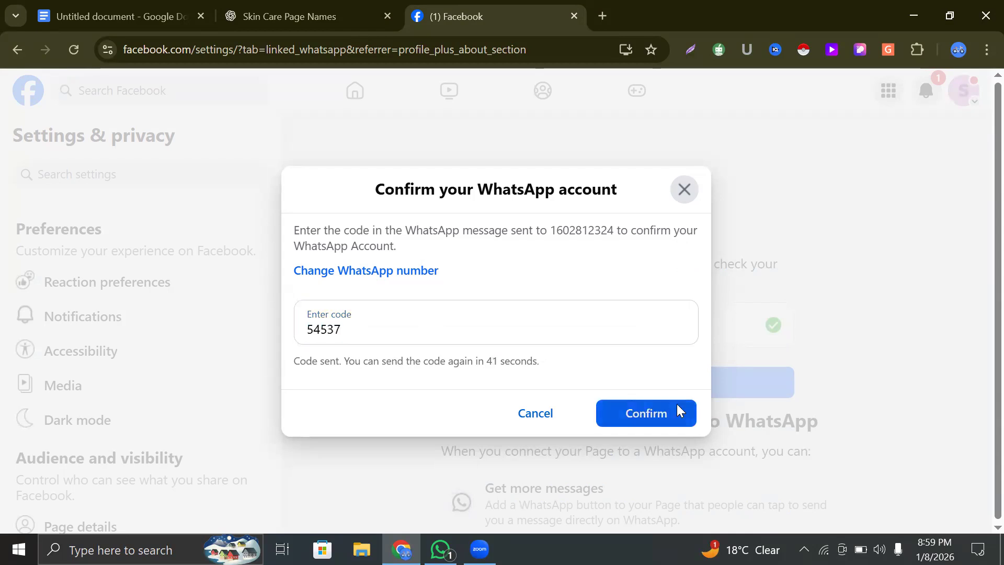
{"action": "left_click", "coordinate": [677, 412]}
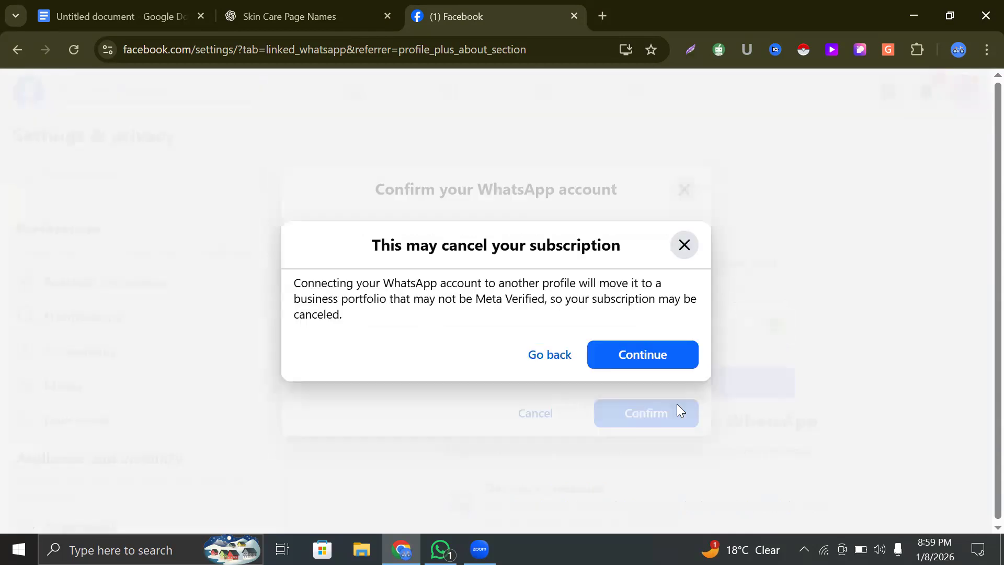
{"action": "left_click", "coordinate": [628, 356]}
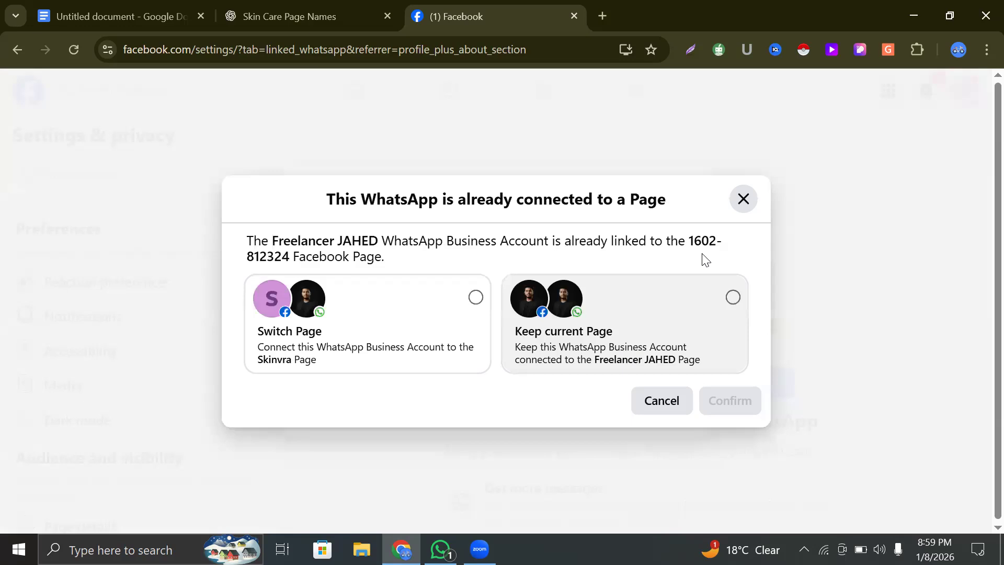
Step: Retry the confirmation, then dismiss the already-connected notice and the code prompt
{"action": "left_click", "coordinate": [742, 198]}
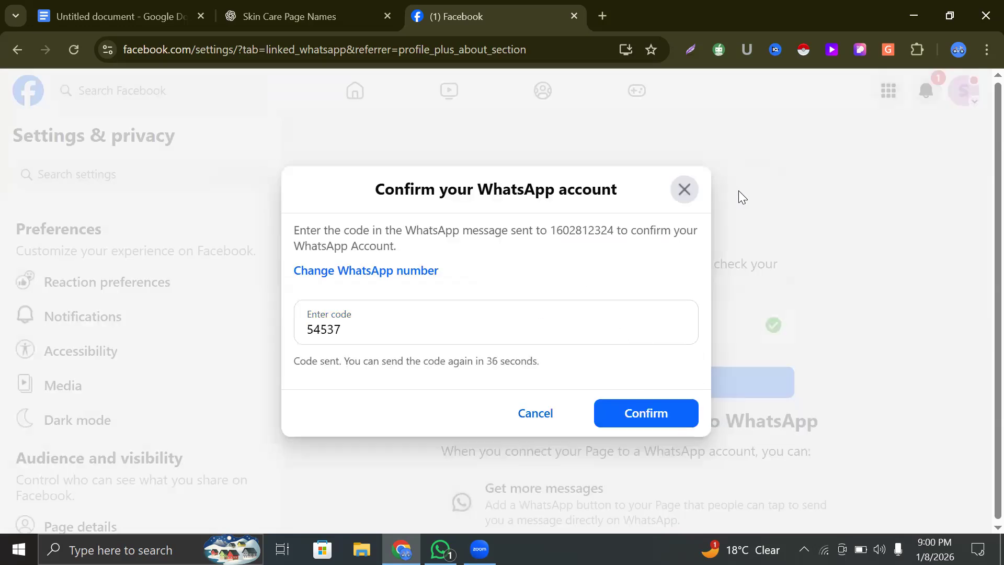
{"action": "left_click", "coordinate": [652, 407]}
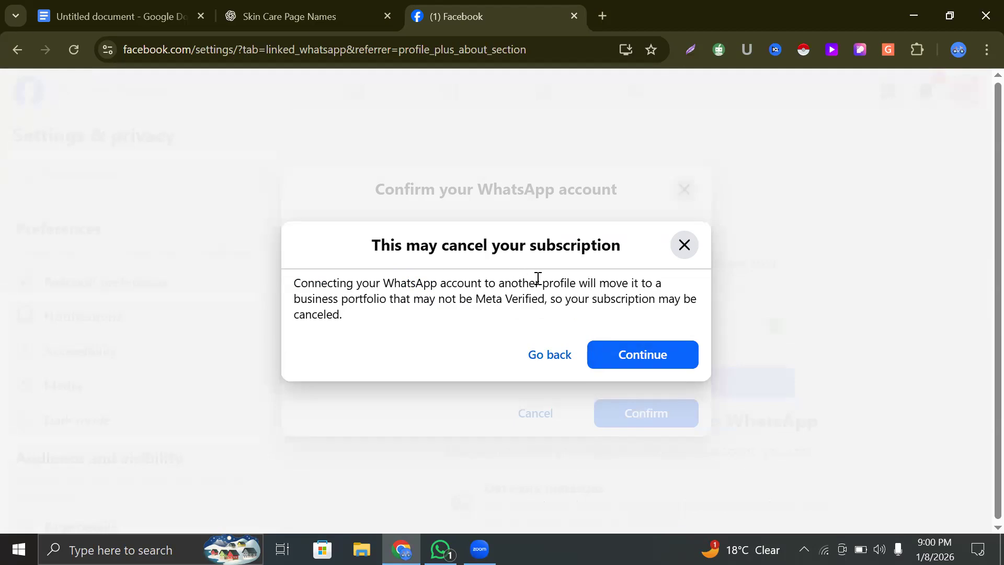
{"action": "left_click", "coordinate": [630, 360]}
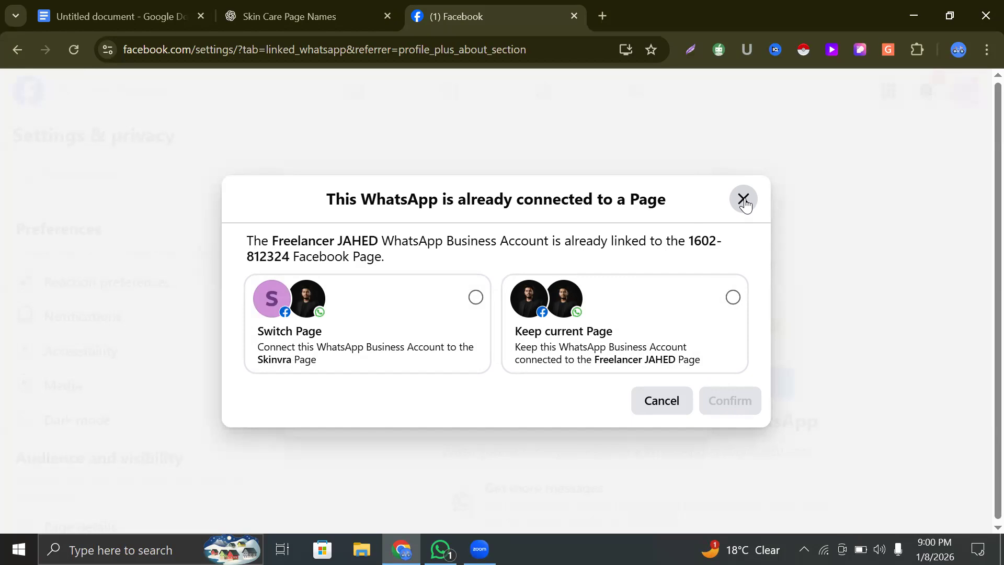
{"action": "left_click", "coordinate": [744, 200]}
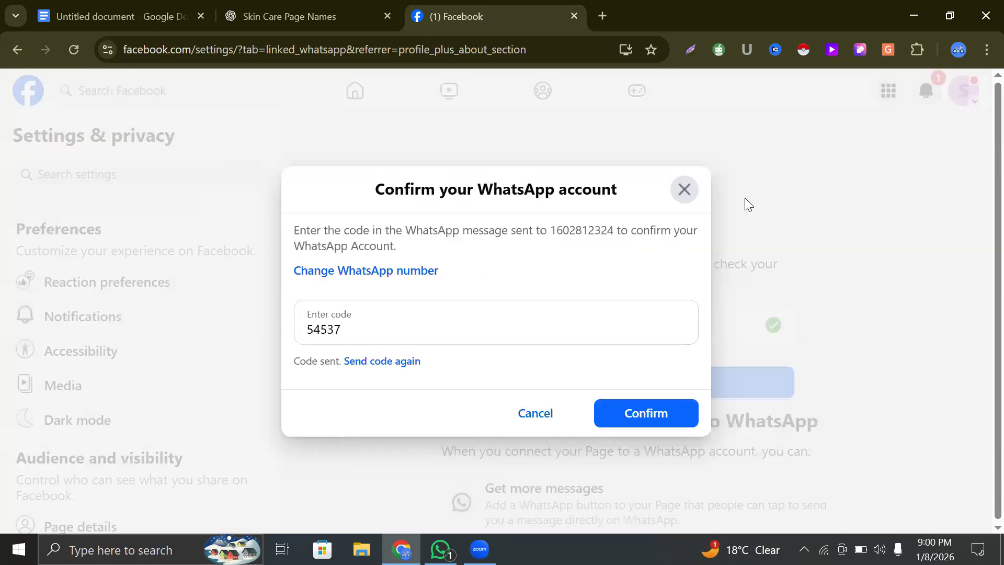
{"action": "left_click", "coordinate": [682, 191]}
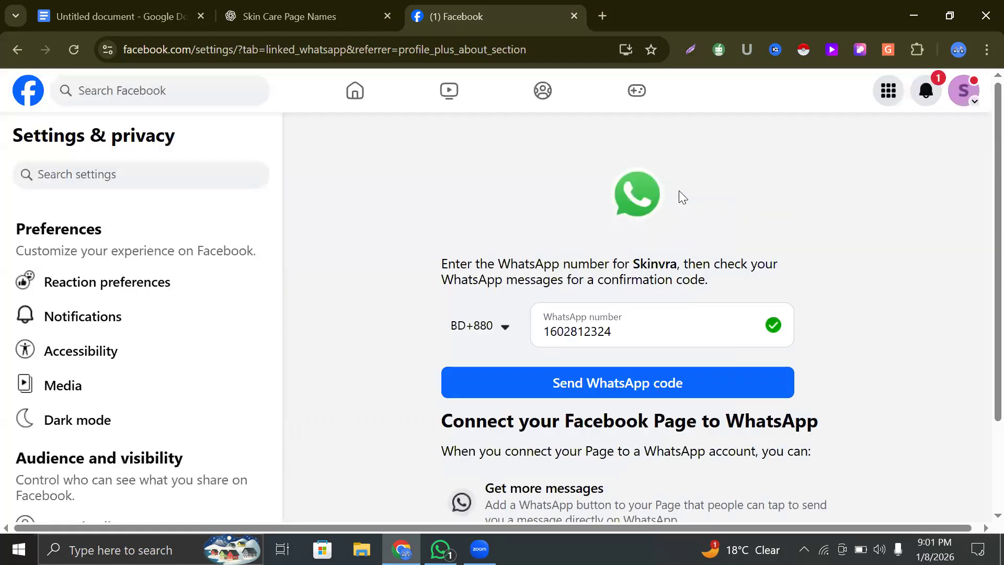
Step: Return to the About page, cancel adding an email, and scroll to Websites and social links
{"action": "left_click", "coordinate": [19, 56]}
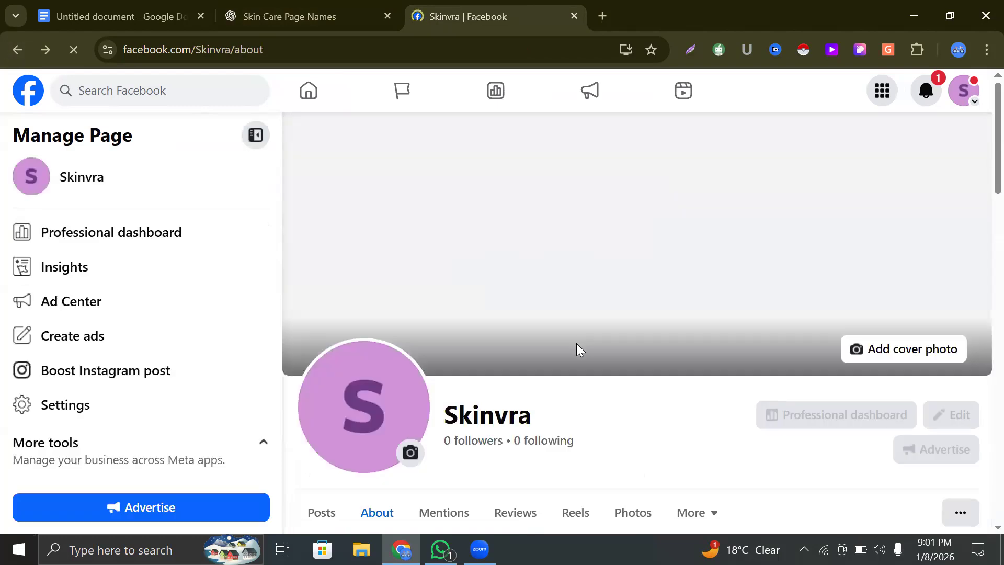
{"action": "scroll", "coordinate": [576, 345], "scroll_direction": "down", "scroll_amount": 6}
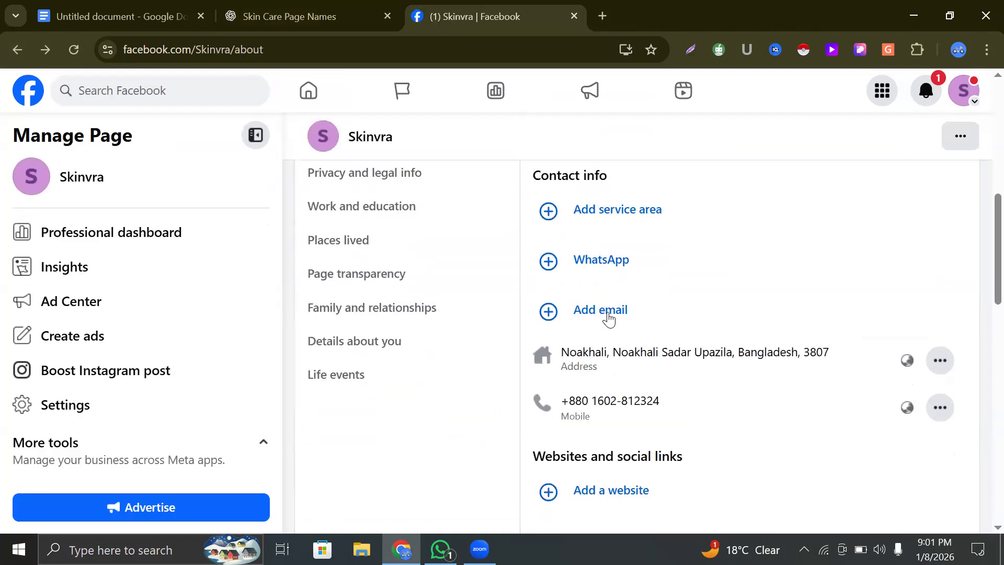
{"action": "left_click", "coordinate": [607, 318]}
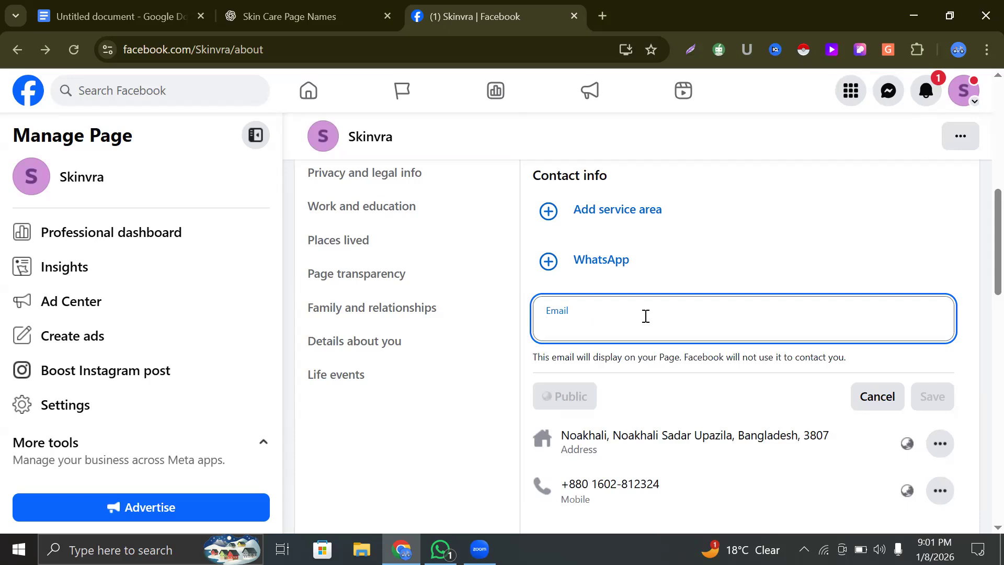
{"action": "left_click", "coordinate": [889, 402]}
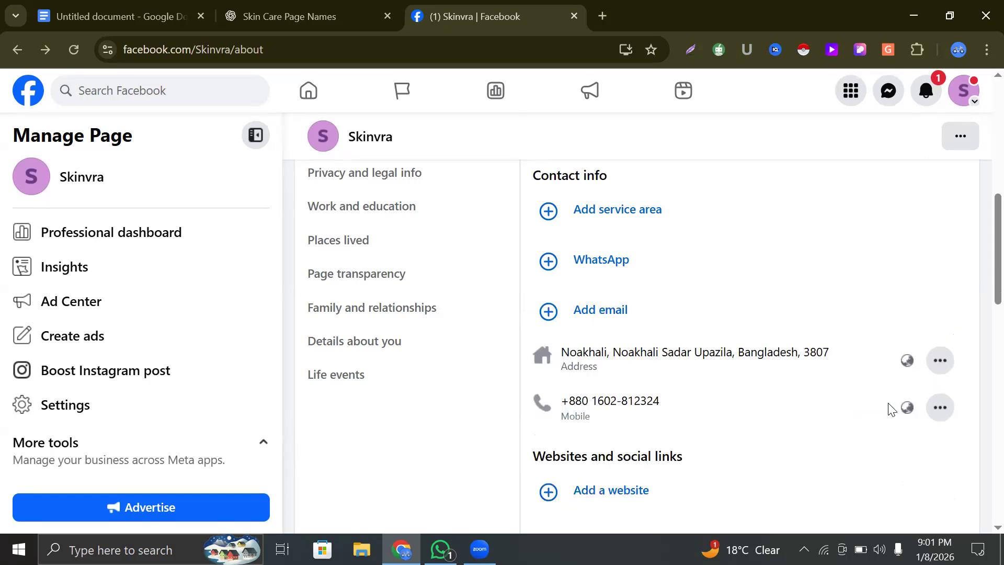
{"action": "scroll", "coordinate": [760, 352], "scroll_direction": "down", "scroll_amount": 1}
{"action": "scroll", "coordinate": [763, 355], "scroll_direction": "down", "scroll_amount": 1}
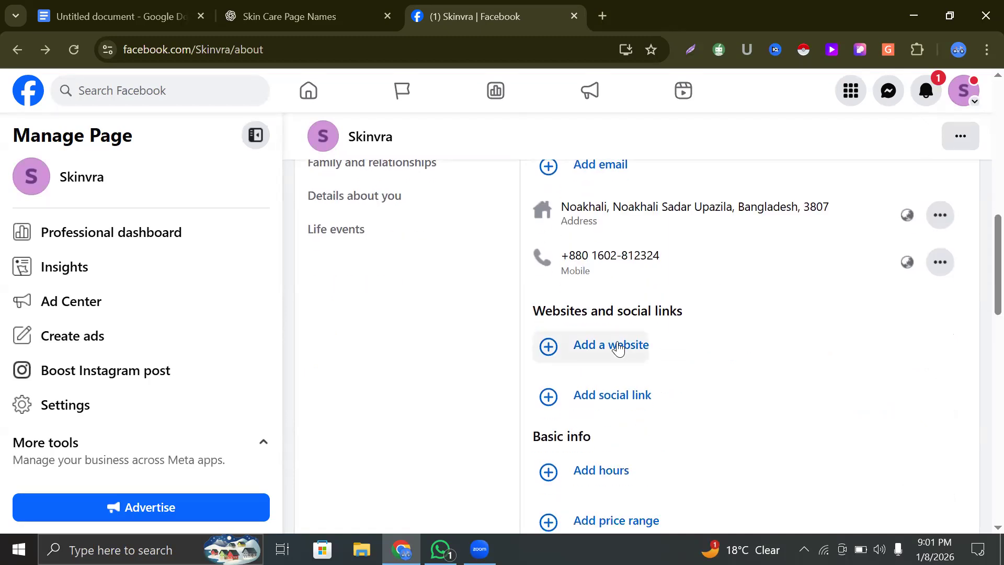
{"action": "scroll", "coordinate": [628, 320], "scroll_direction": "down", "scroll_amount": 1}
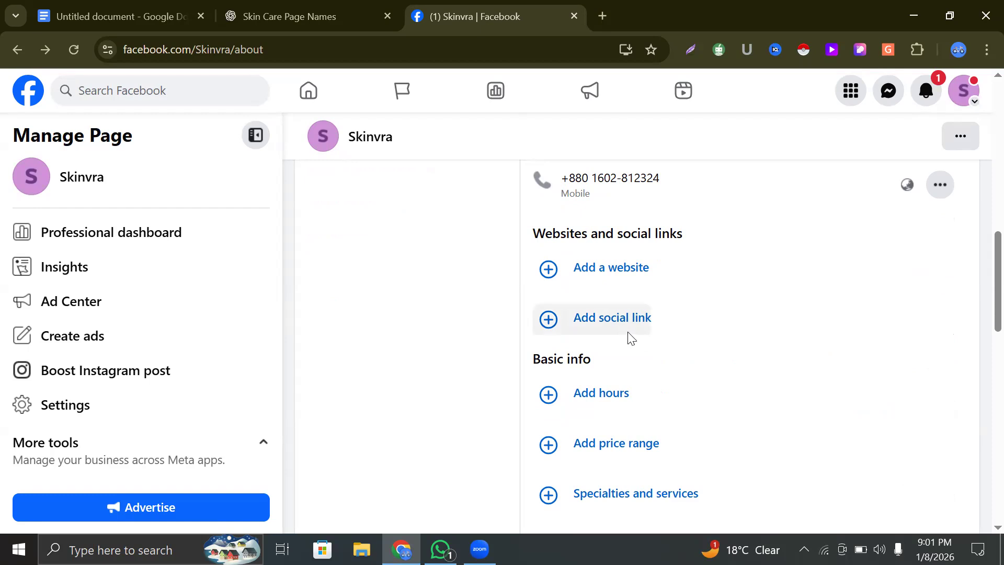
{"action": "left_click", "coordinate": [629, 337]}
{"action": "scroll", "coordinate": [680, 293], "scroll_direction": "down", "scroll_amount": 1}
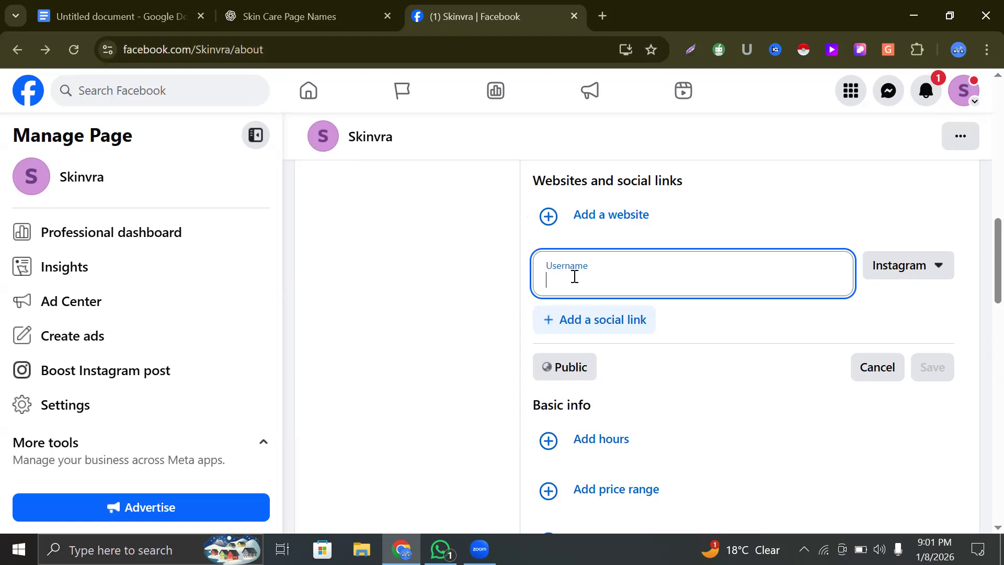
{"action": "left_click", "coordinate": [908, 272]}
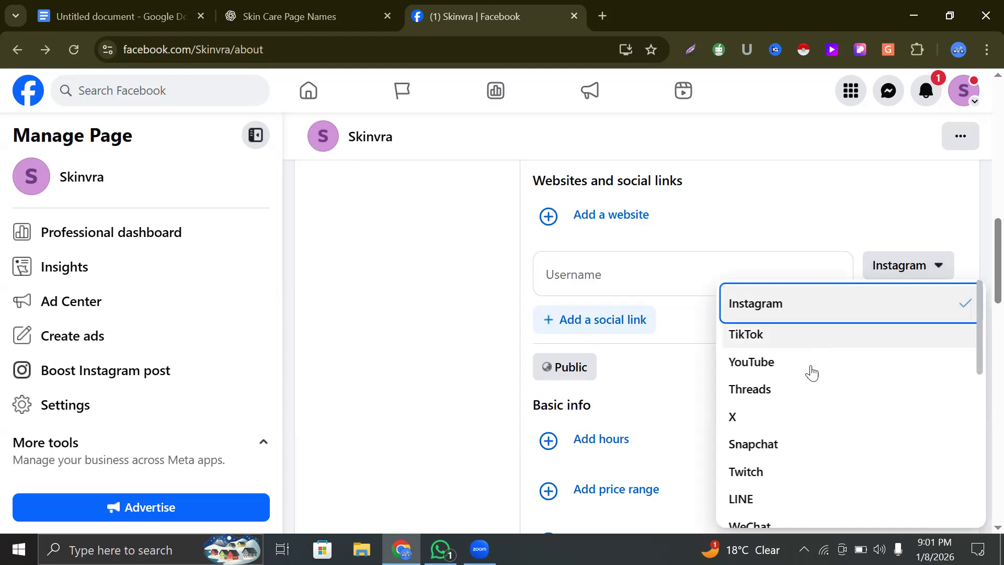
{"action": "scroll", "coordinate": [795, 455], "scroll_direction": "down", "scroll_amount": 5}
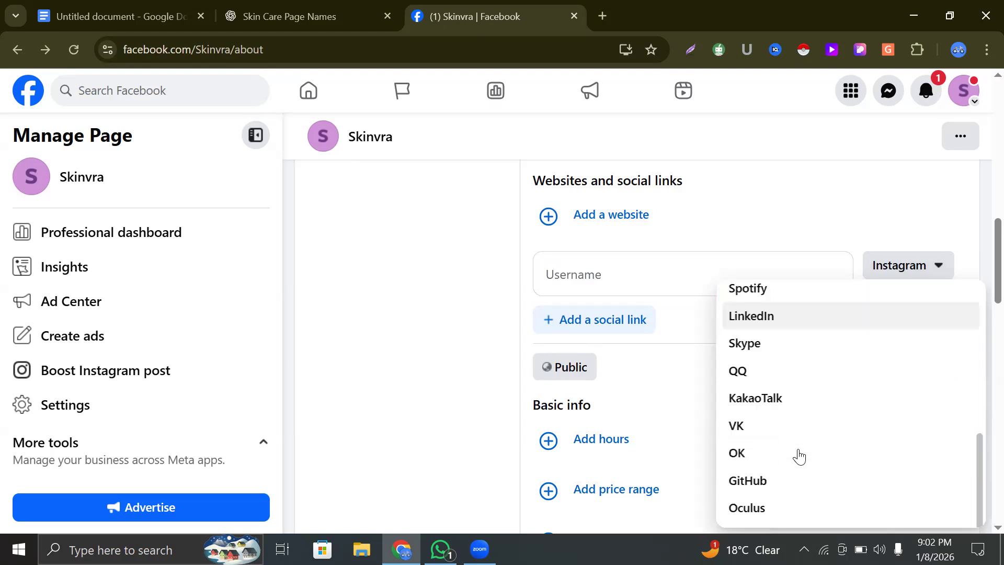
{"action": "scroll", "coordinate": [799, 457], "scroll_direction": "up", "scroll_amount": 5}
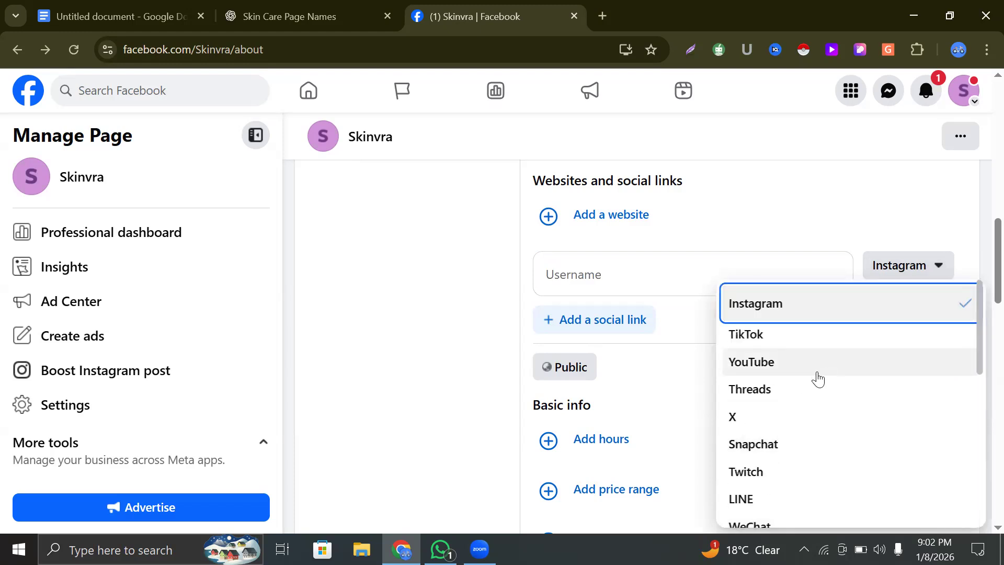
{"action": "left_click", "coordinate": [785, 316]}
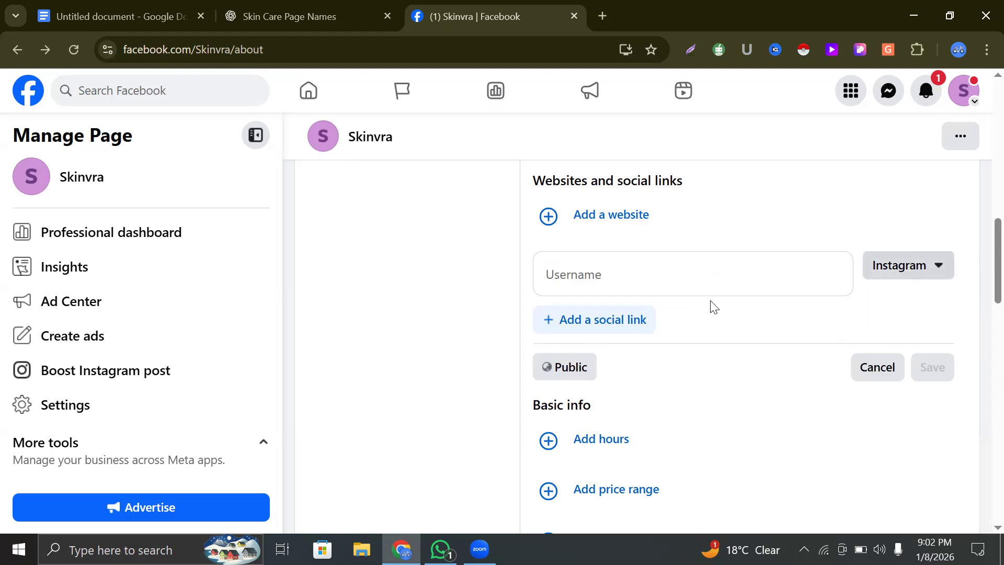
{"action": "left_click", "coordinate": [634, 283]}
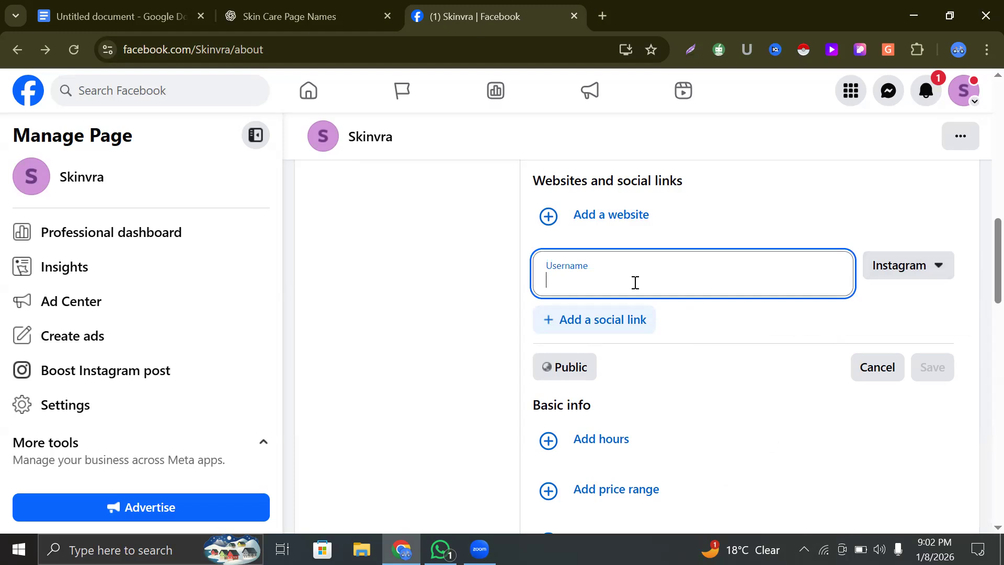
{"action": "type", "text": "skin"}
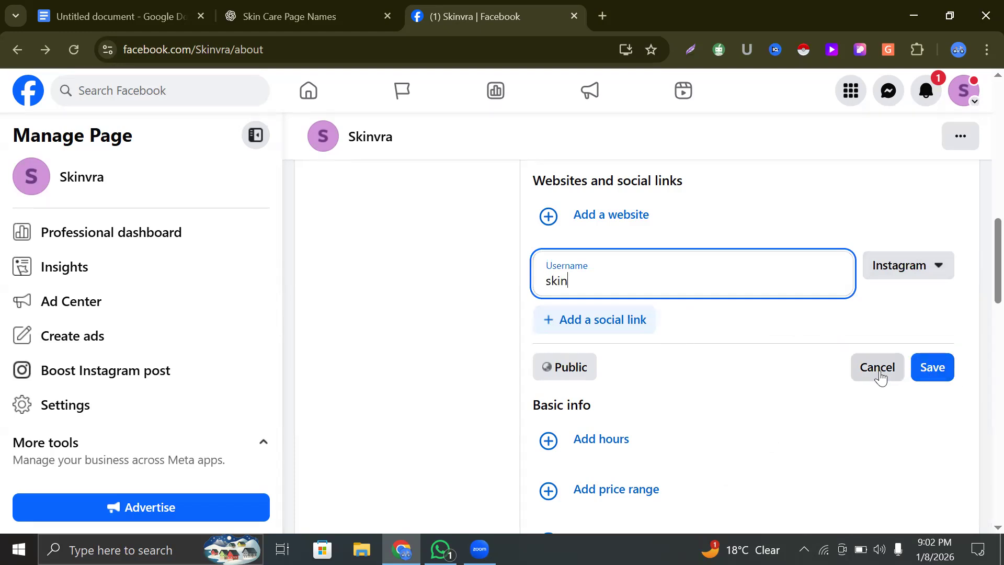
{"action": "left_click", "coordinate": [567, 324]}
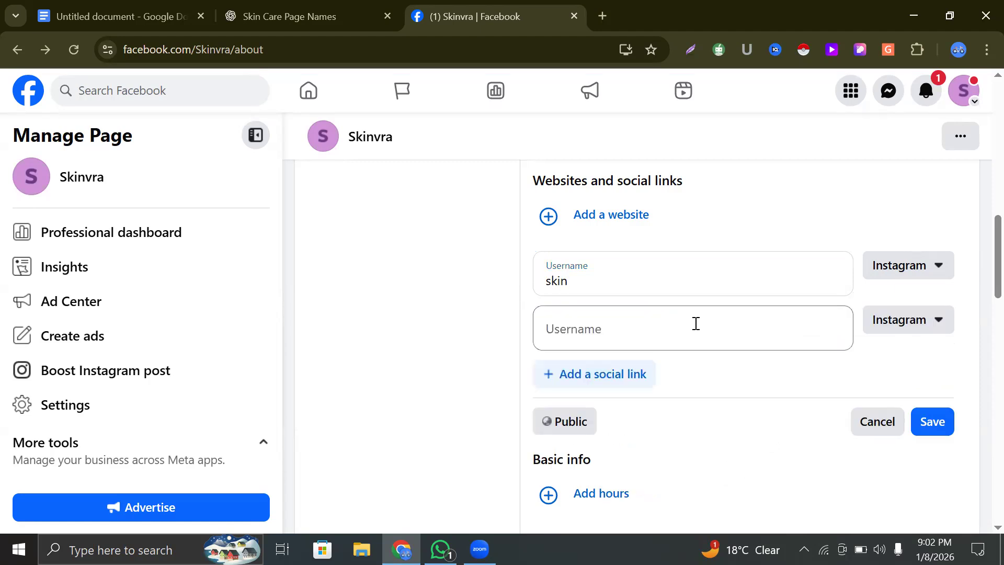
{"action": "left_click", "coordinate": [696, 323]}
{"action": "left_click", "coordinate": [924, 326]}
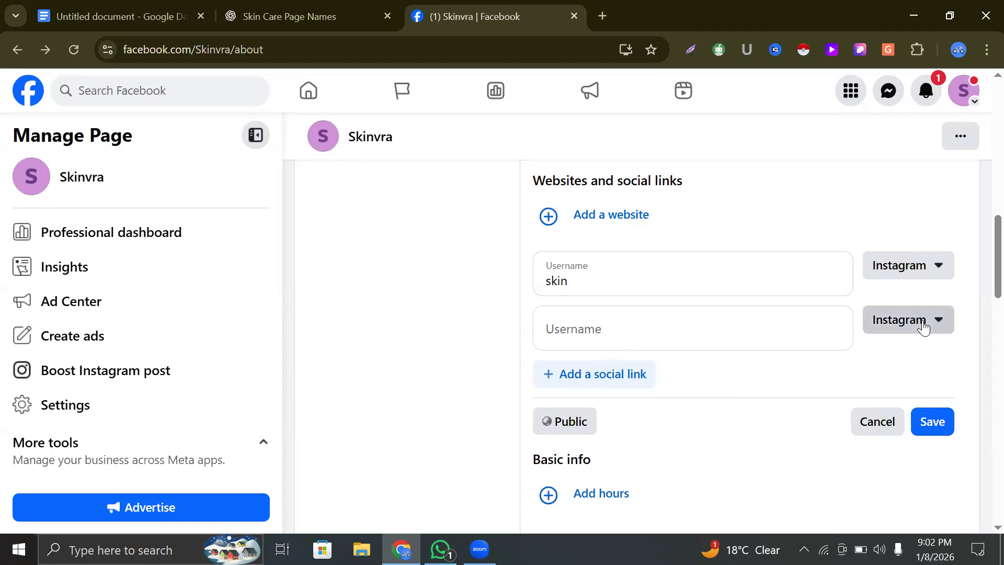
{"action": "left_click", "coordinate": [582, 317]}
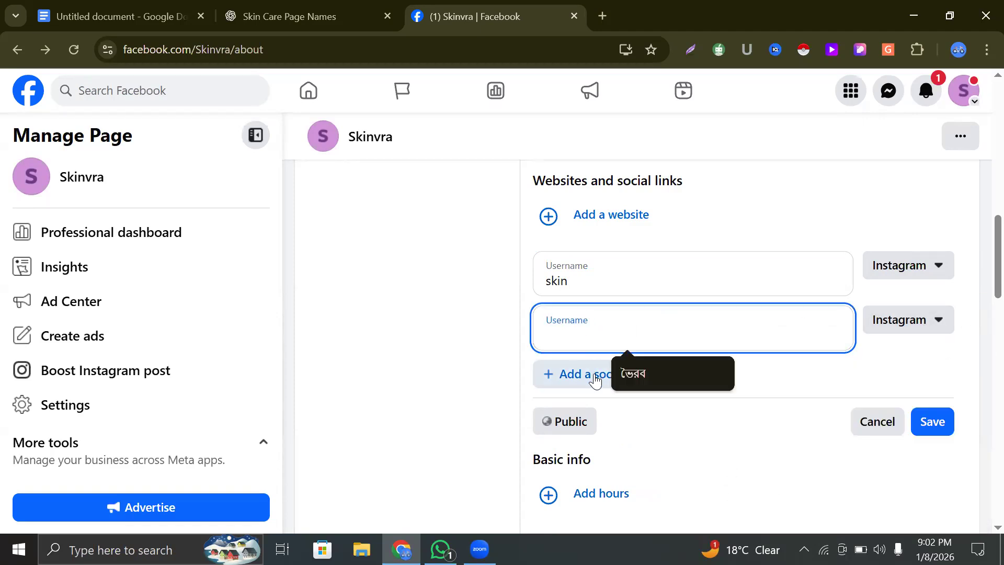
{"action": "left_click", "coordinate": [596, 377]}
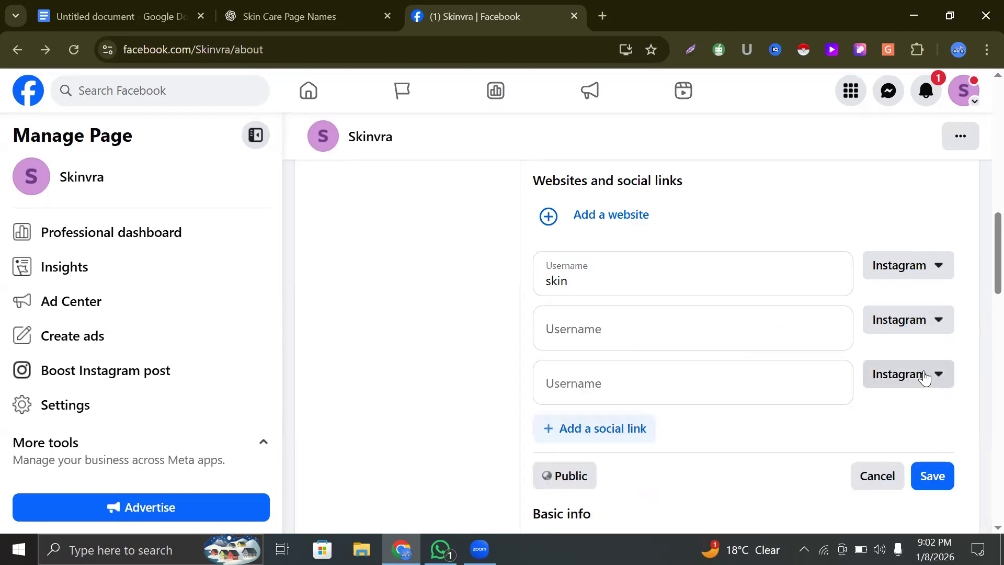
{"action": "left_click", "coordinate": [889, 478]}
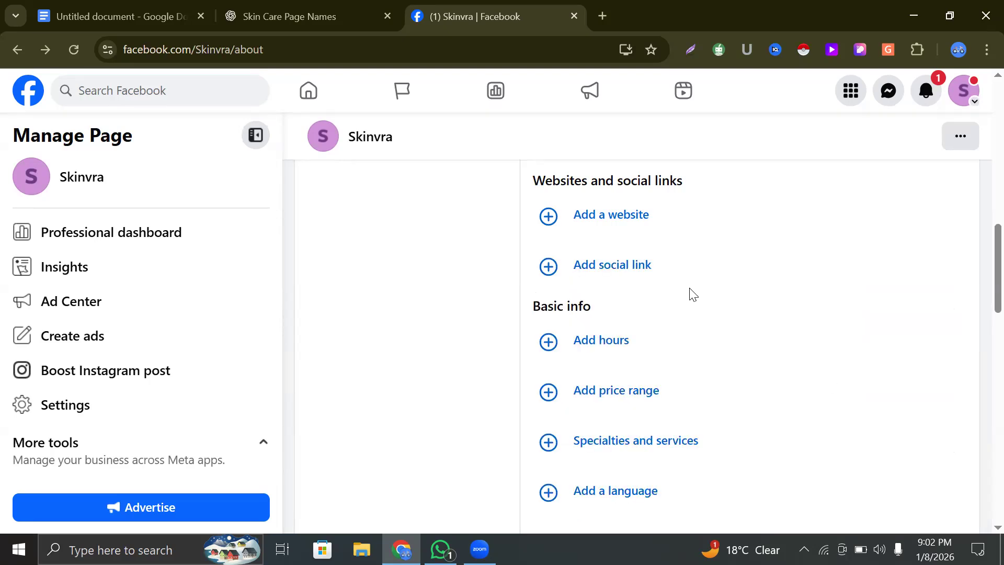
Step: Add business hours to Skinvra's Basic info as Always open and save them
{"action": "scroll", "coordinate": [689, 294], "scroll_direction": "down", "scroll_amount": 1}
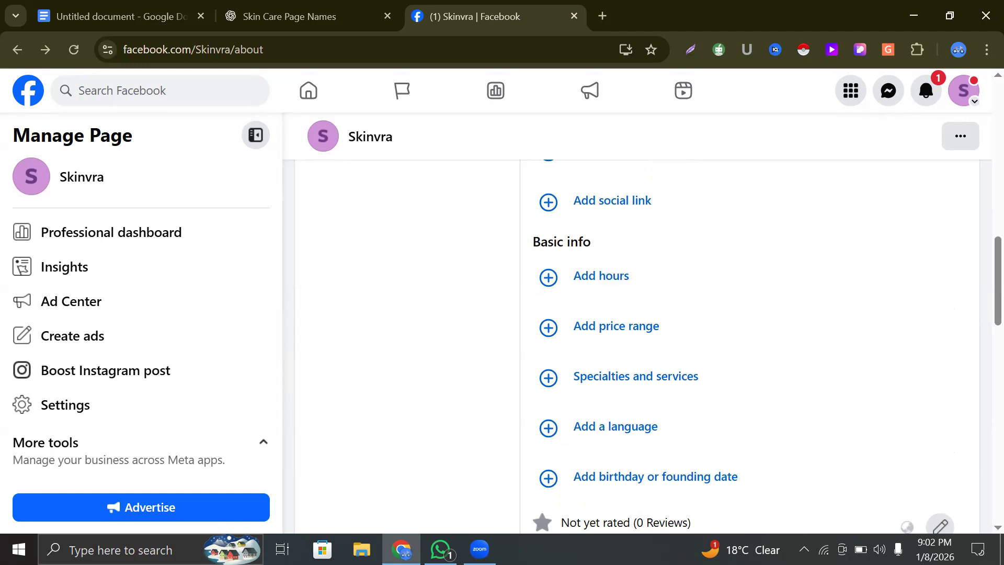
{"action": "left_click", "coordinate": [599, 282]}
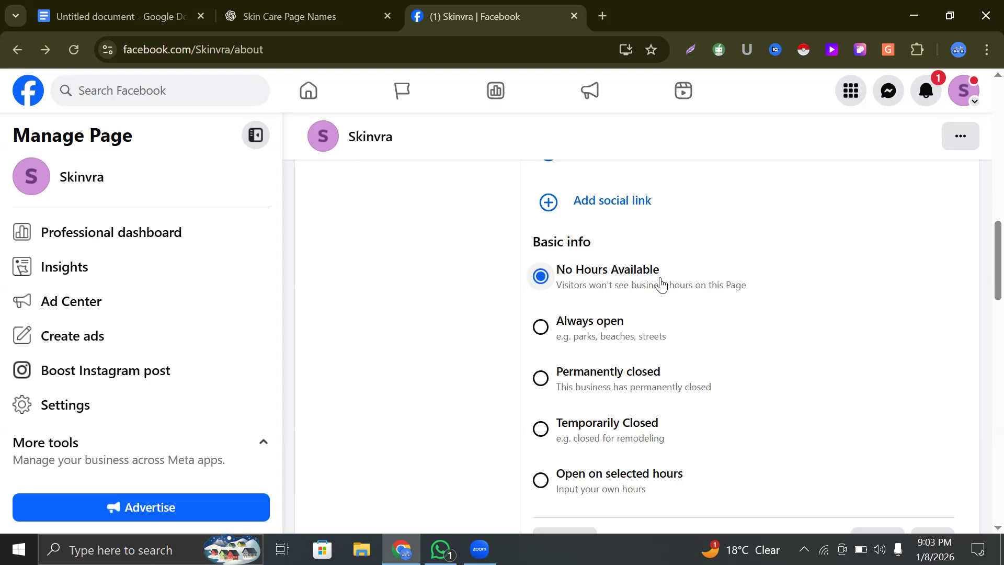
{"action": "scroll", "coordinate": [662, 285], "scroll_direction": "down", "scroll_amount": 1}
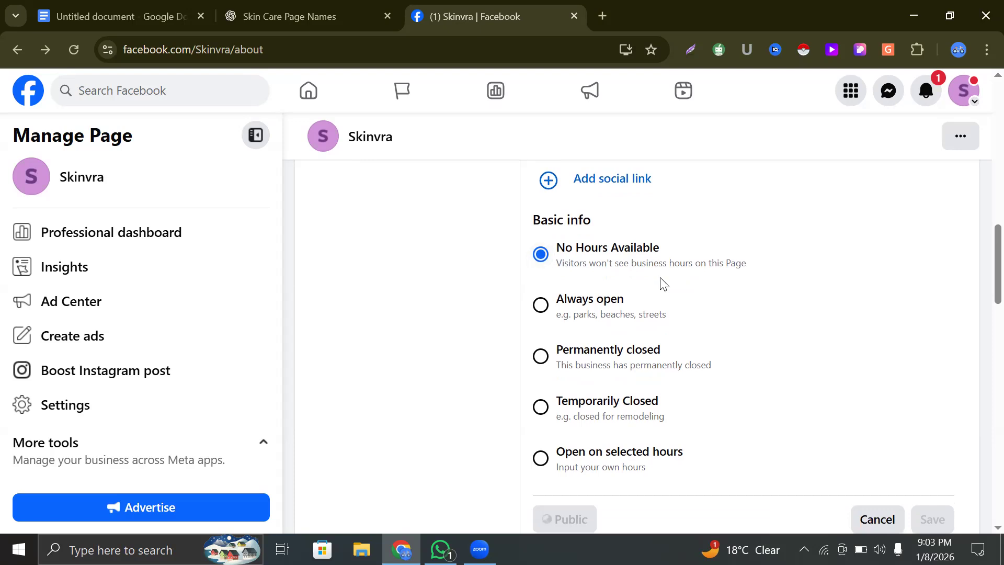
{"action": "scroll", "coordinate": [663, 284], "scroll_direction": "down", "scroll_amount": 1}
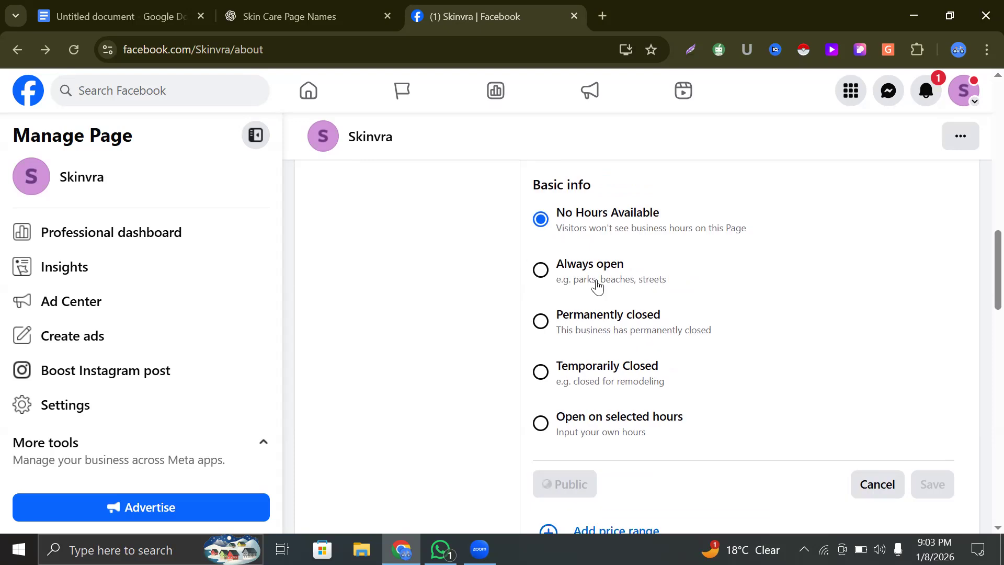
{"action": "left_click", "coordinate": [542, 268]}
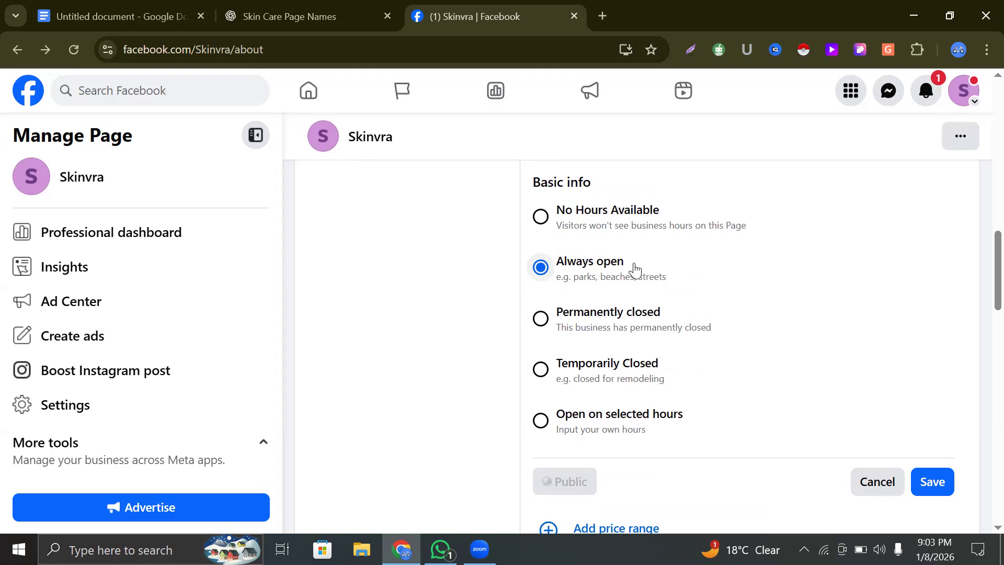
{"action": "scroll", "coordinate": [558, 268], "scroll_direction": "down", "scroll_amount": 3}
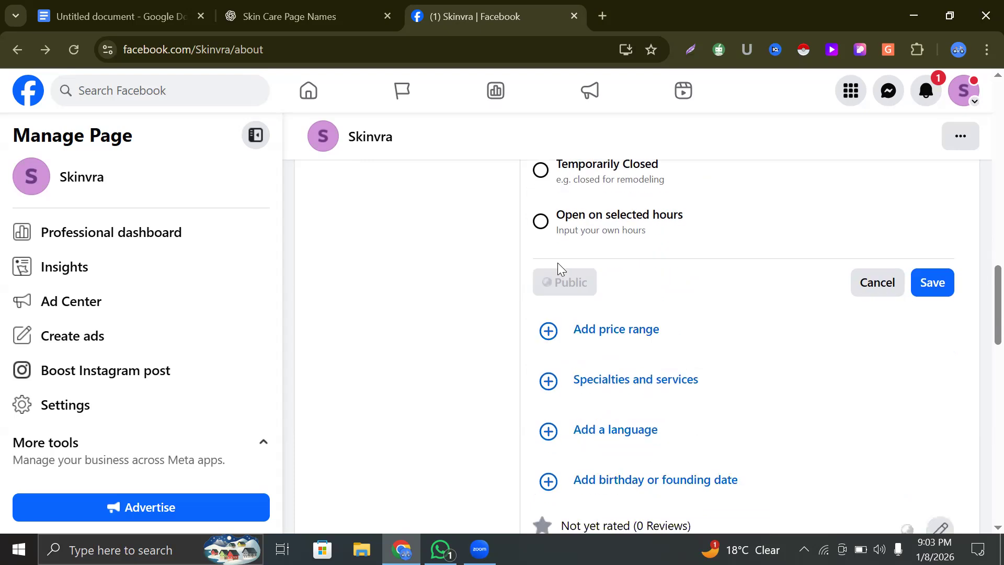
{"action": "scroll", "coordinate": [558, 268], "scroll_direction": "up", "scroll_amount": 5}
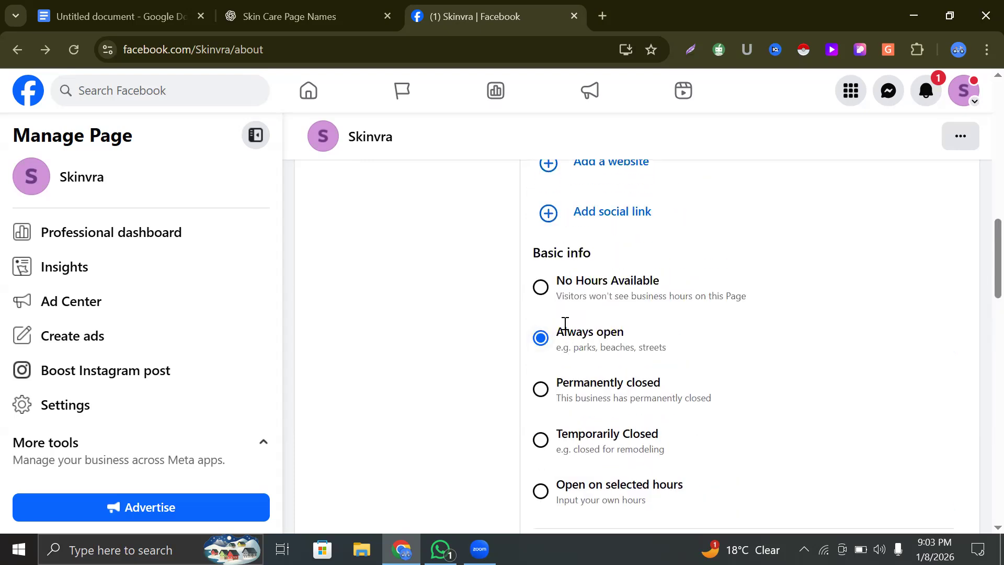
{"action": "scroll", "coordinate": [565, 323], "scroll_direction": "down", "scroll_amount": 5}
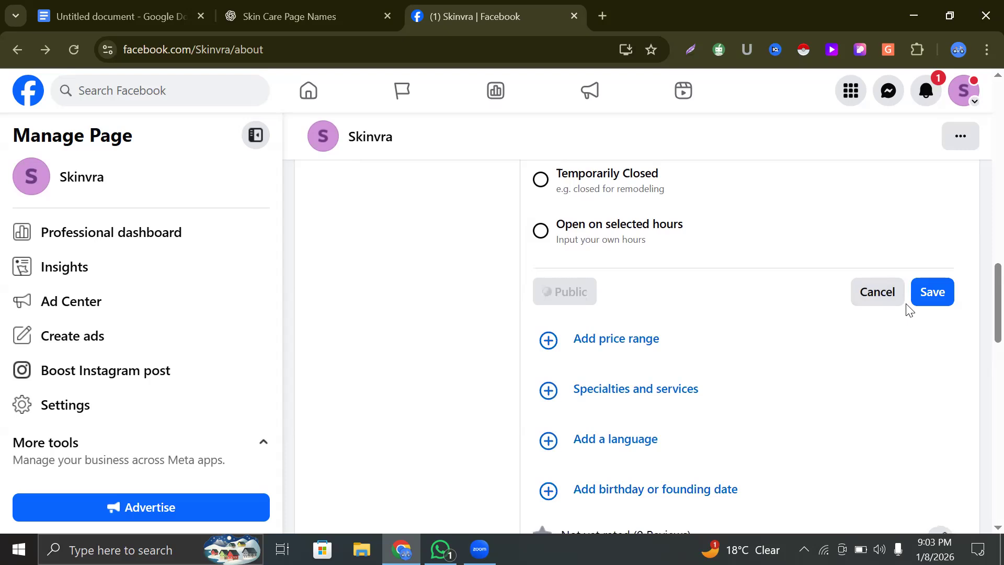
{"action": "left_click", "coordinate": [927, 293]}
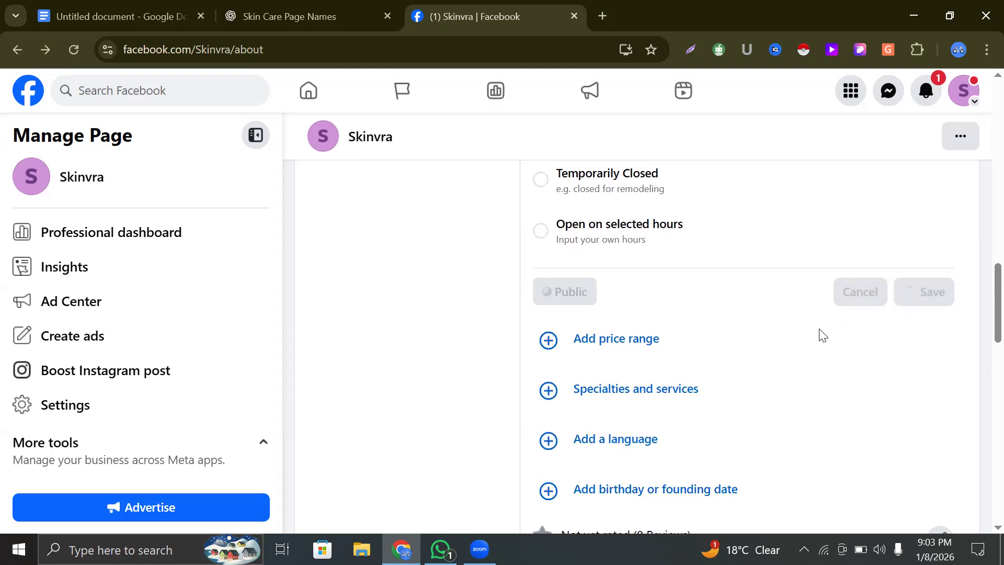
{"action": "scroll", "coordinate": [764, 338], "scroll_direction": "up", "scroll_amount": 5}
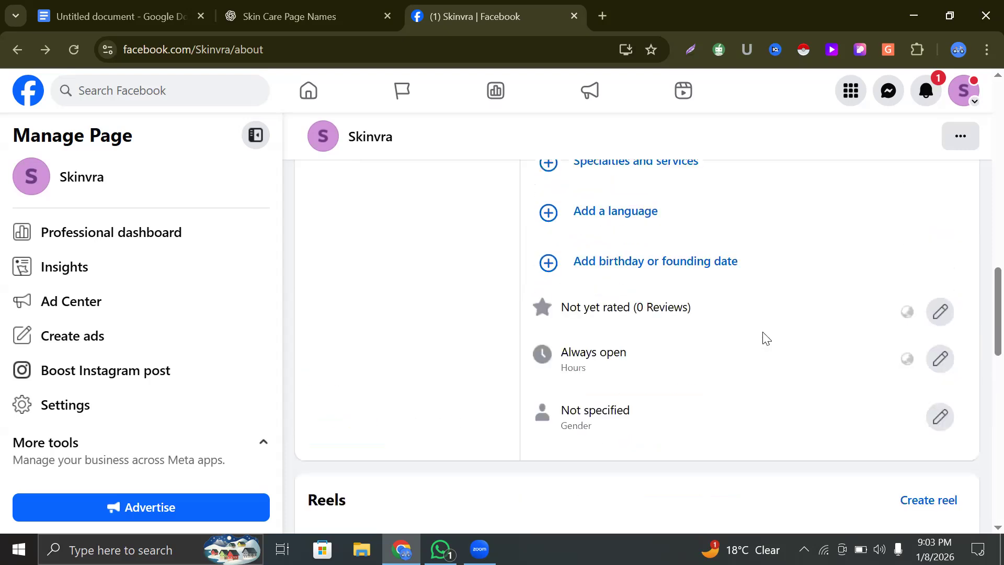
Step: Add a $ (Cheap) price range to Skinvra's Basic info and save it
{"action": "scroll", "coordinate": [732, 335], "scroll_direction": "up", "scroll_amount": 2}
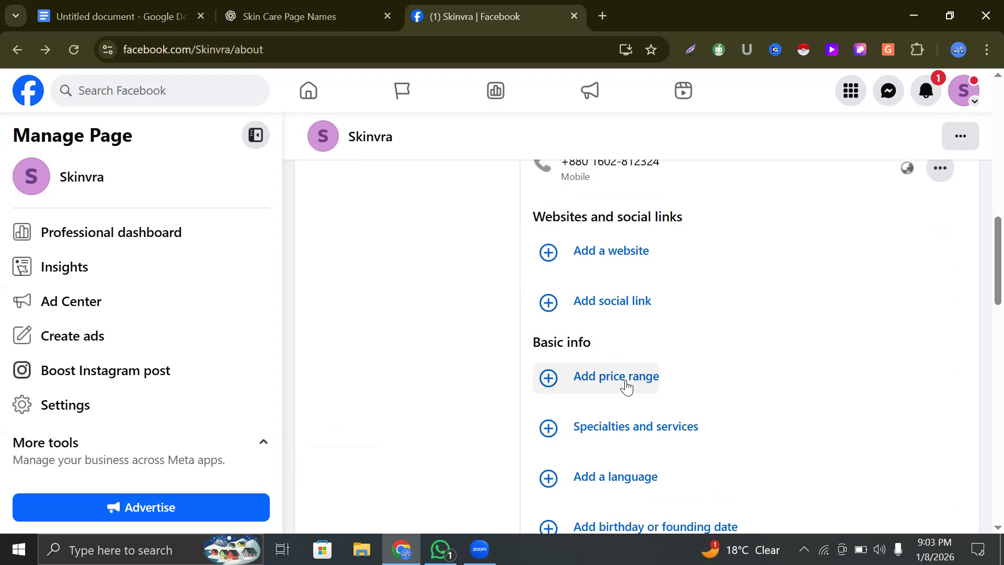
{"action": "left_click", "coordinate": [654, 380]}
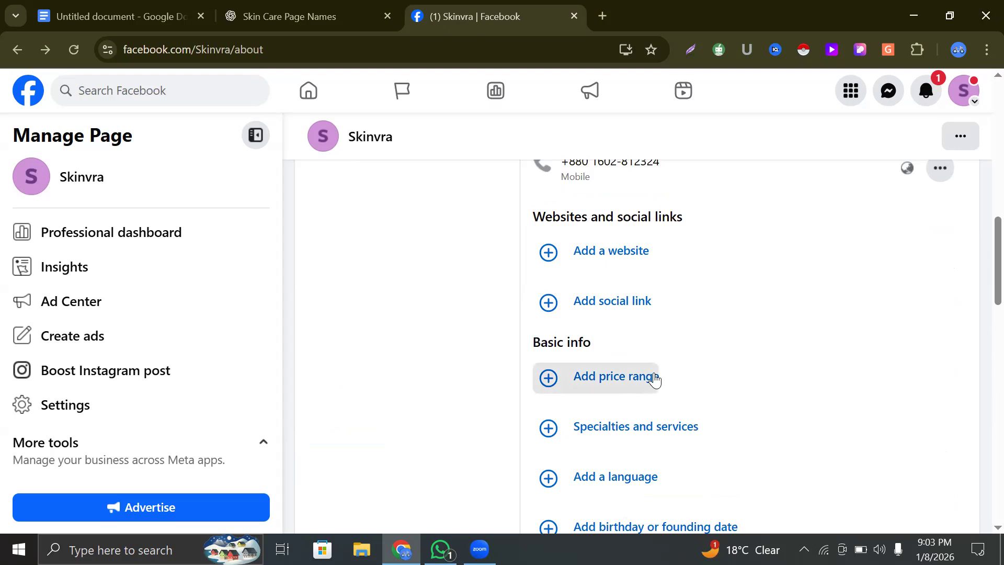
{"action": "scroll", "coordinate": [607, 385], "scroll_direction": "down", "scroll_amount": 1}
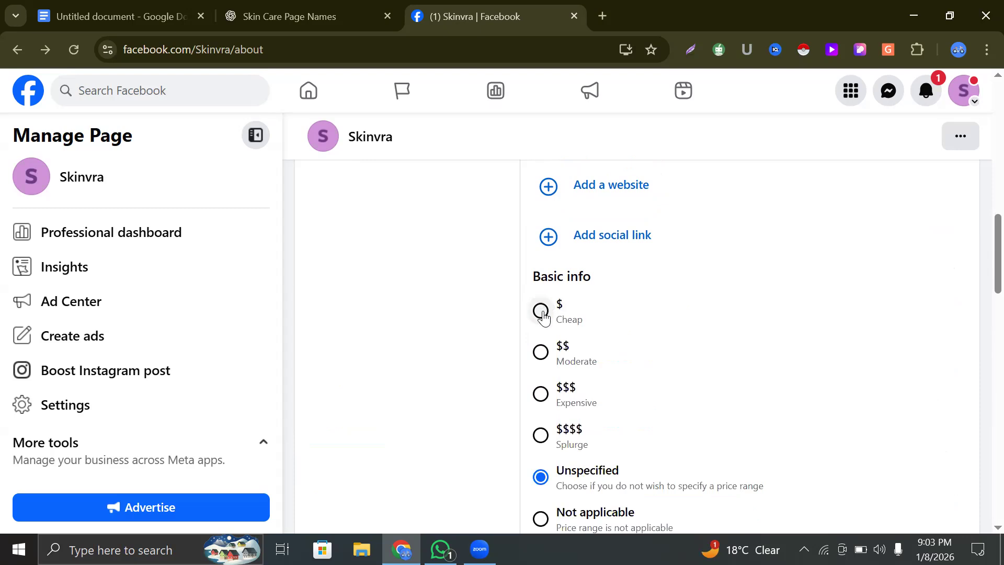
{"action": "left_click", "coordinate": [542, 311]}
{"action": "scroll", "coordinate": [543, 315], "scroll_direction": "down", "scroll_amount": 1}
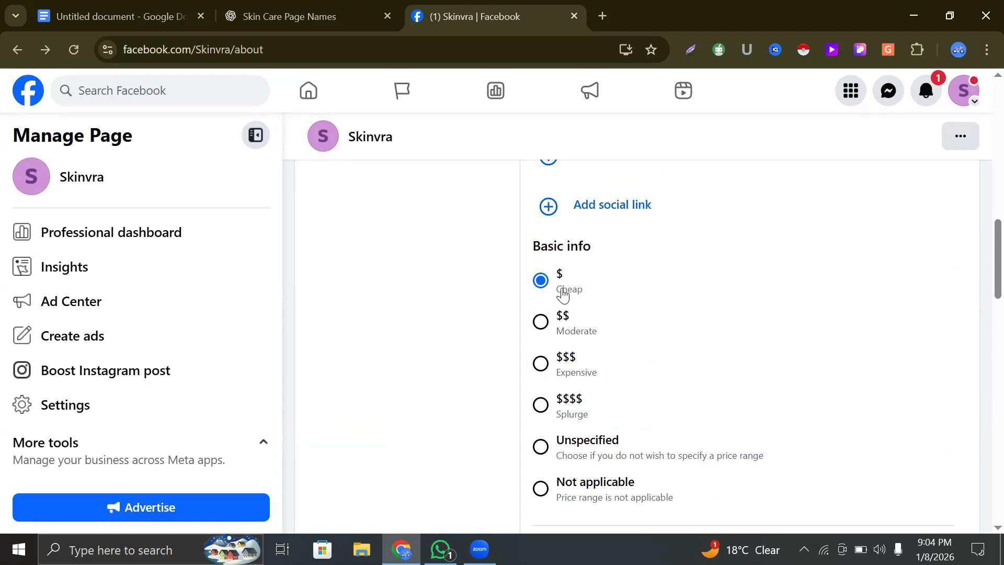
{"action": "scroll", "coordinate": [557, 294], "scroll_direction": "down", "scroll_amount": 2}
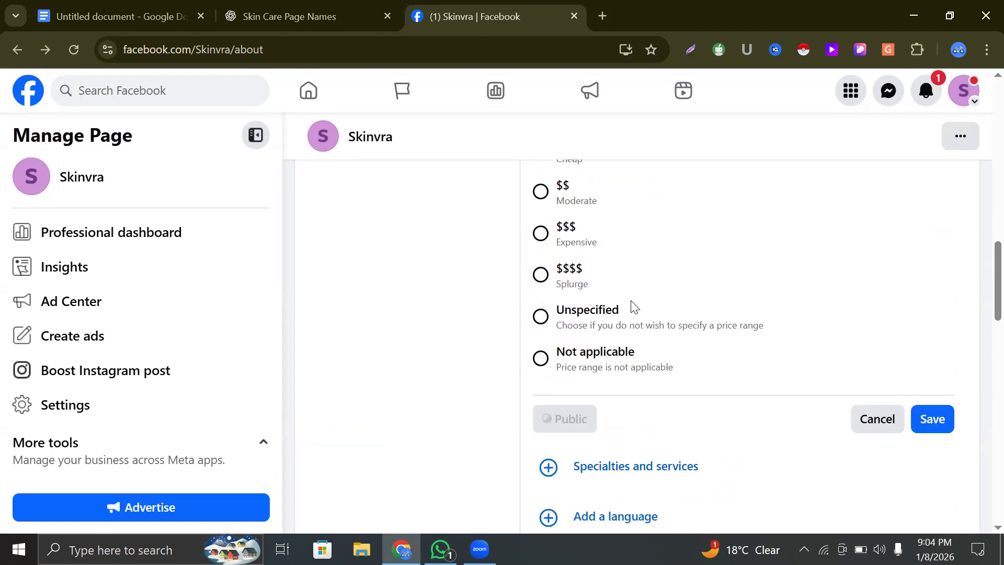
{"action": "scroll", "coordinate": [633, 307], "scroll_direction": "up", "scroll_amount": 2}
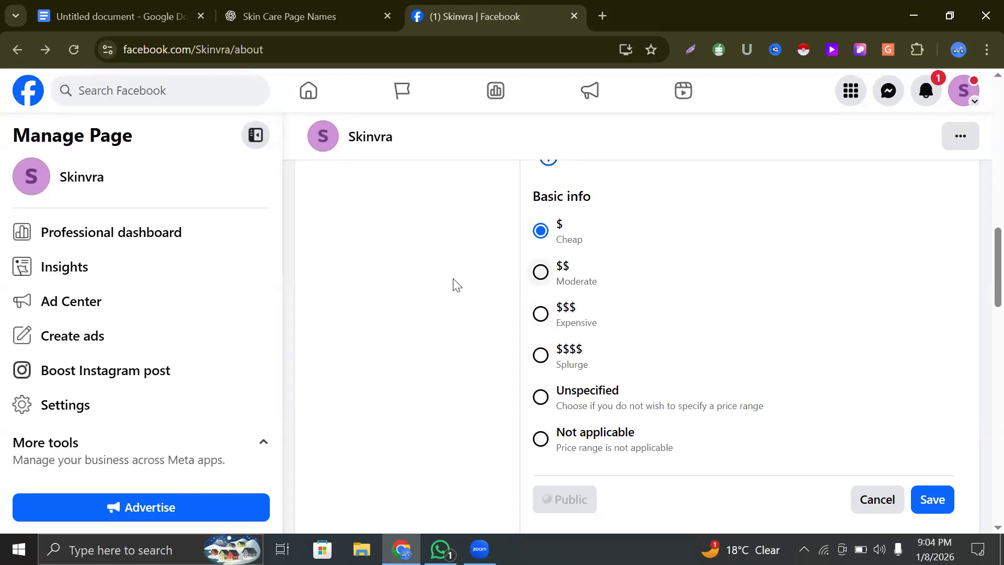
{"action": "scroll", "coordinate": [435, 307], "scroll_direction": "down", "scroll_amount": 2}
{"action": "left_click", "coordinate": [929, 386]}
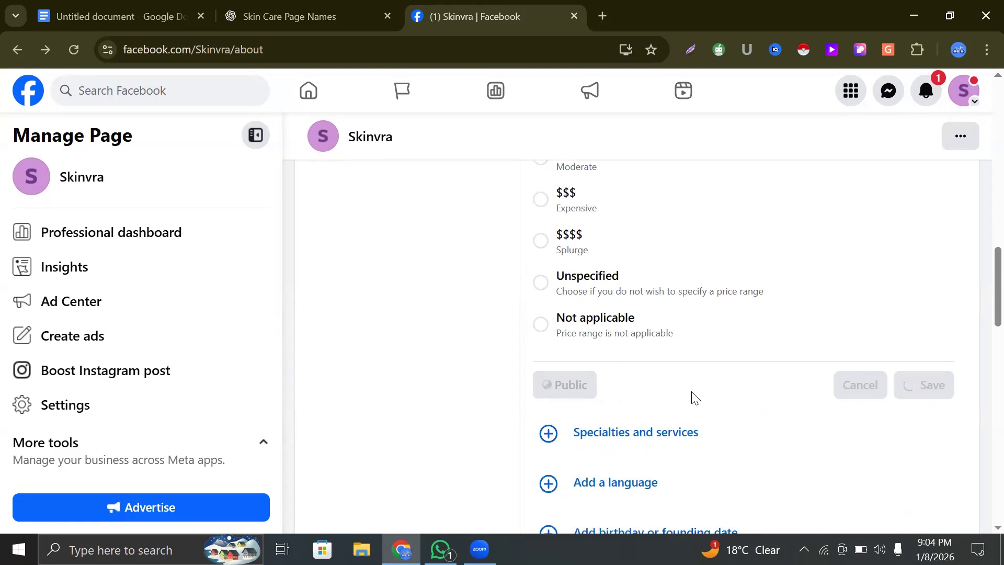
{"action": "scroll", "coordinate": [694, 397], "scroll_direction": "up", "scroll_amount": 5}
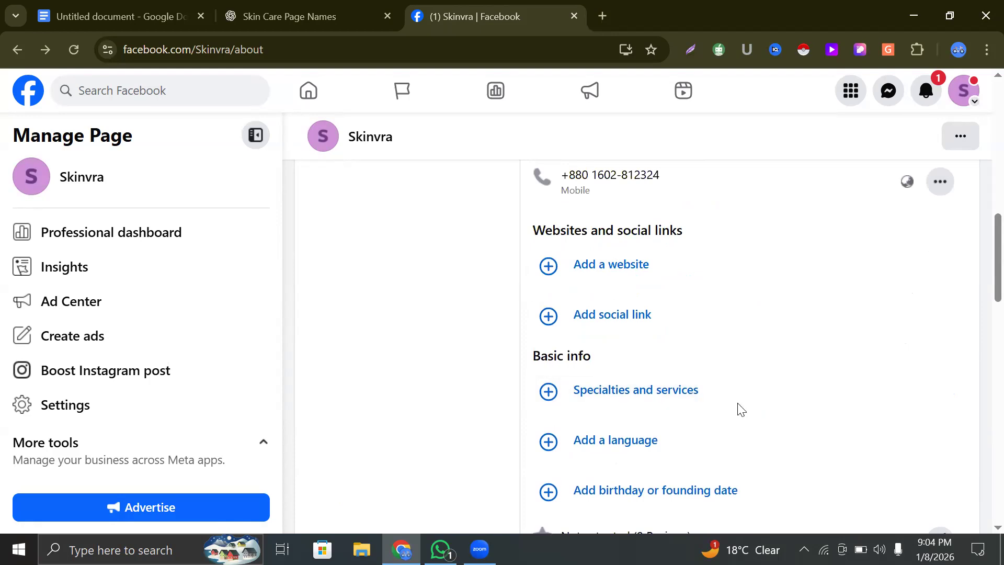
Step: Add Delivery as an offered service in Skinvra's specialties and save it
{"action": "left_click", "coordinate": [665, 400]}
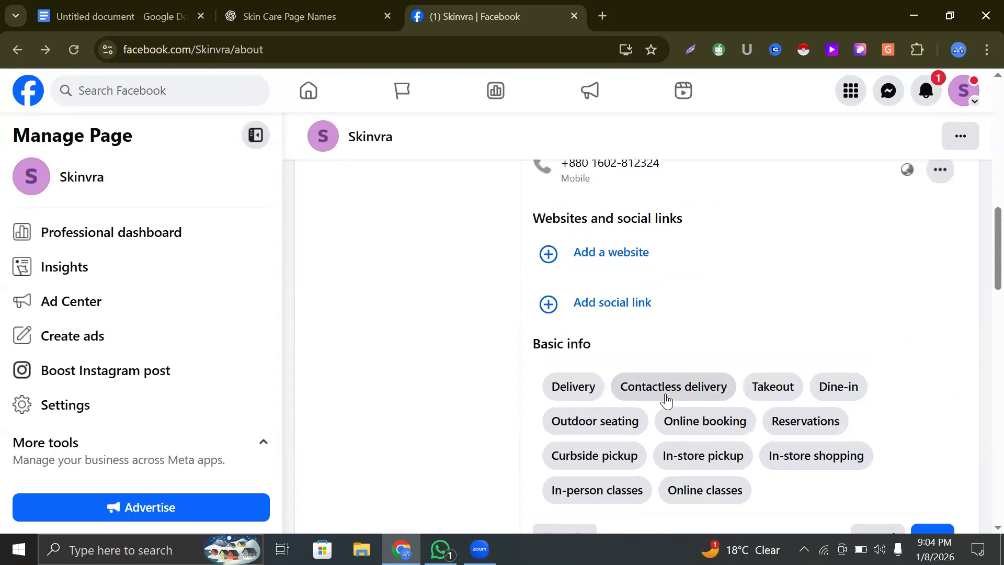
{"action": "scroll", "coordinate": [666, 400], "scroll_direction": "down", "scroll_amount": 1}
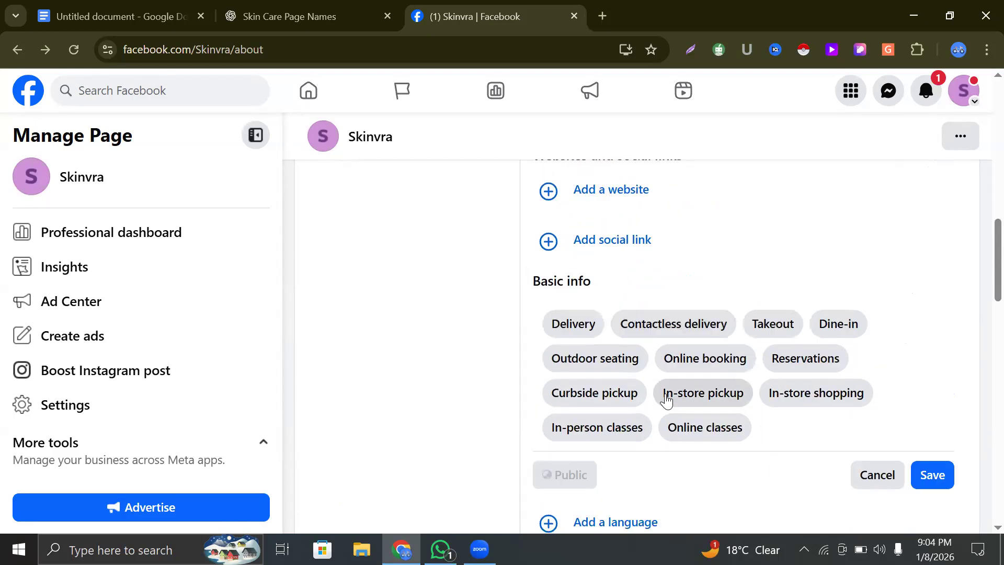
{"action": "scroll", "coordinate": [666, 400], "scroll_direction": "down", "scroll_amount": 1}
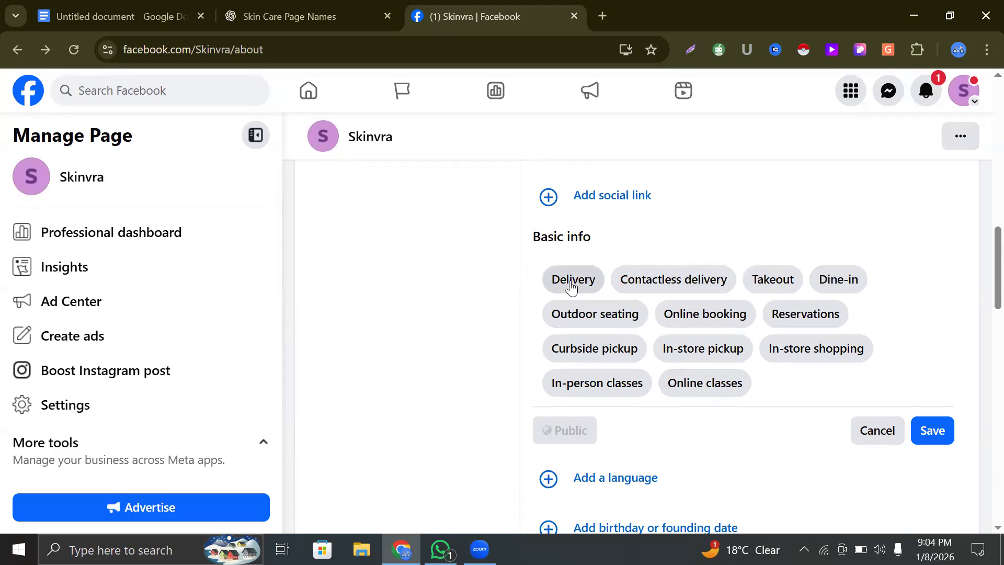
{"action": "left_click", "coordinate": [571, 287]}
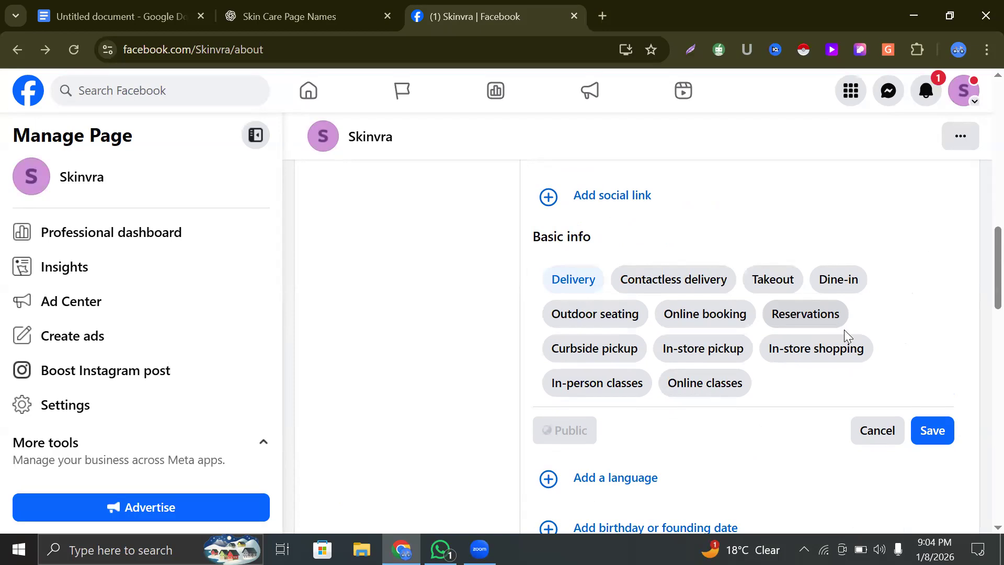
{"action": "scroll", "coordinate": [878, 358], "scroll_direction": "down", "scroll_amount": 1}
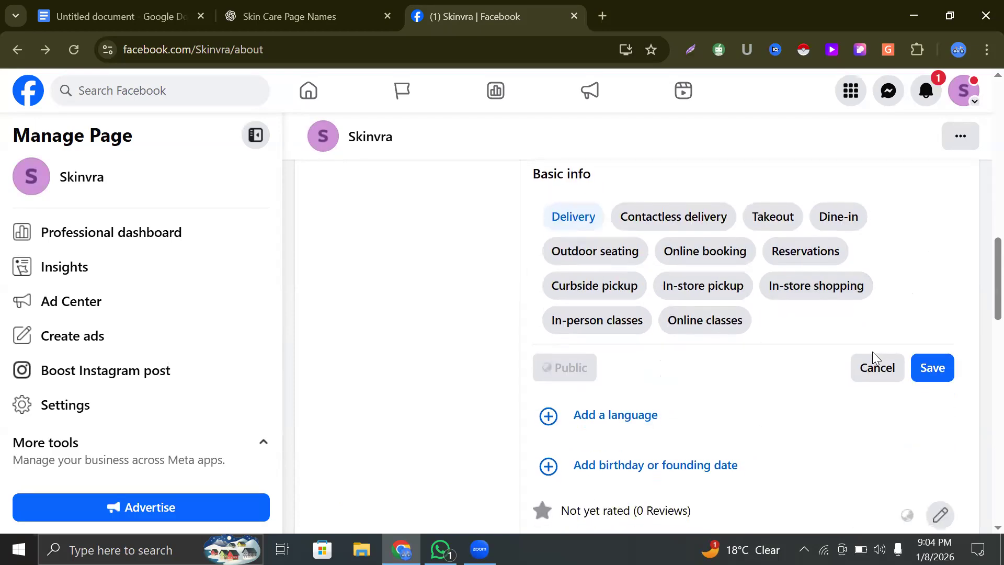
{"action": "left_click", "coordinate": [933, 371]}
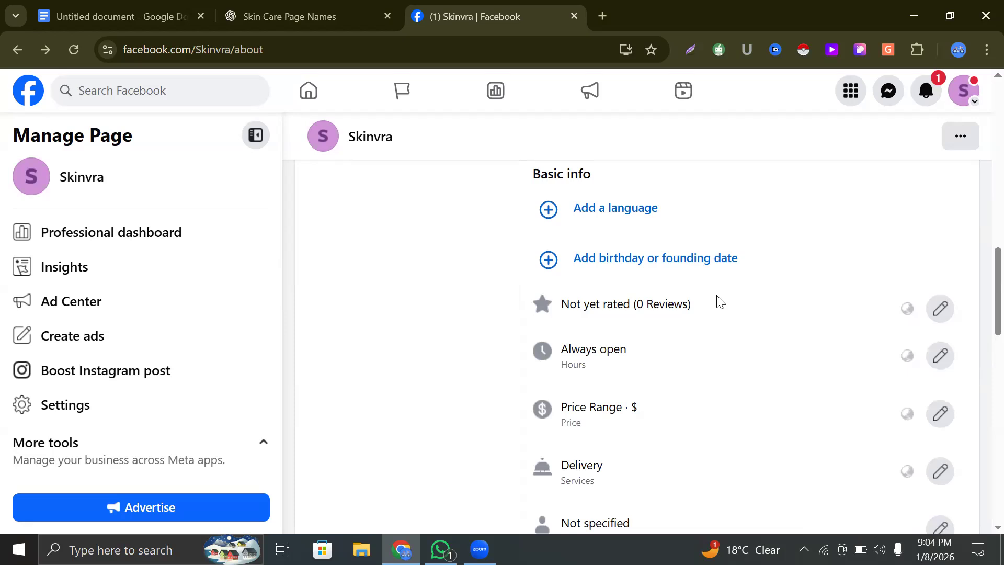
Step: Scroll through Contact and basic info to review the saved address, mobile number and links
{"action": "scroll", "coordinate": [717, 298], "scroll_direction": "down", "scroll_amount": 2}
{"action": "scroll", "coordinate": [717, 298], "scroll_direction": "down", "scroll_amount": 3}
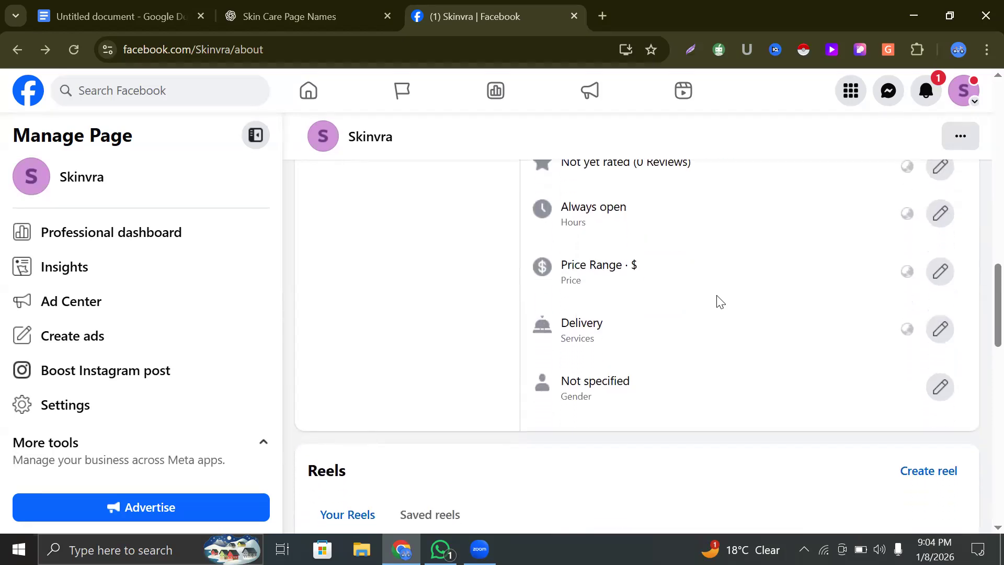
{"action": "scroll", "coordinate": [716, 301], "scroll_direction": "down", "scroll_amount": 2}
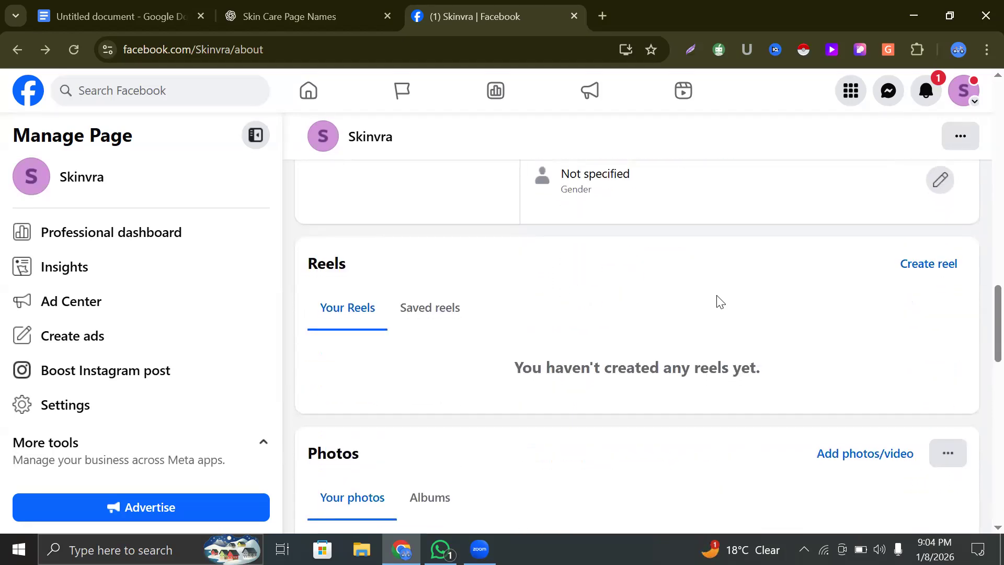
{"action": "scroll", "coordinate": [716, 298], "scroll_direction": "up", "scroll_amount": 2}
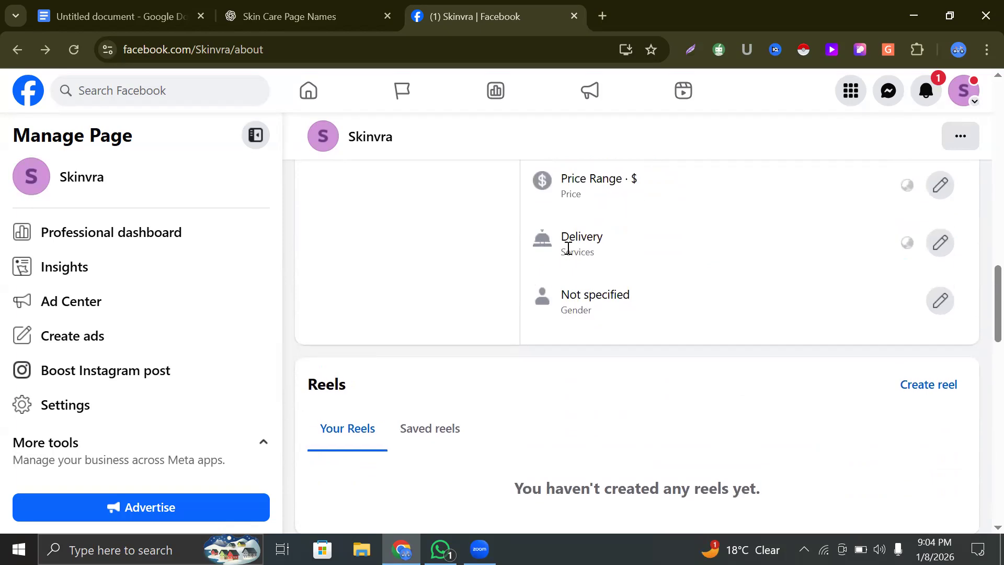
{"action": "scroll", "coordinate": [573, 253], "scroll_direction": "down", "scroll_amount": 1}
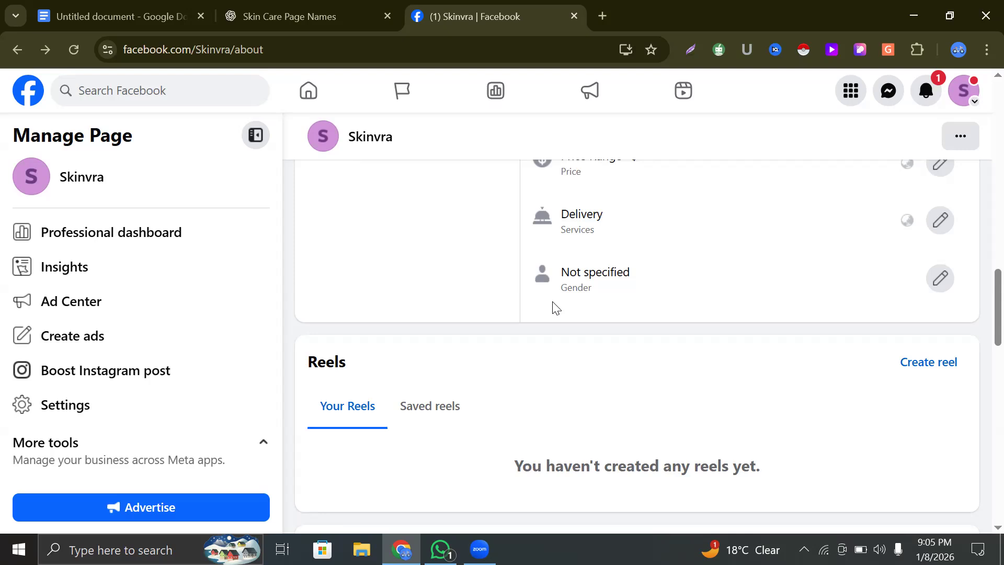
{"action": "scroll", "coordinate": [555, 307], "scroll_direction": "down", "scroll_amount": 4}
{"action": "scroll", "coordinate": [556, 307], "scroll_direction": "up", "scroll_amount": 12}
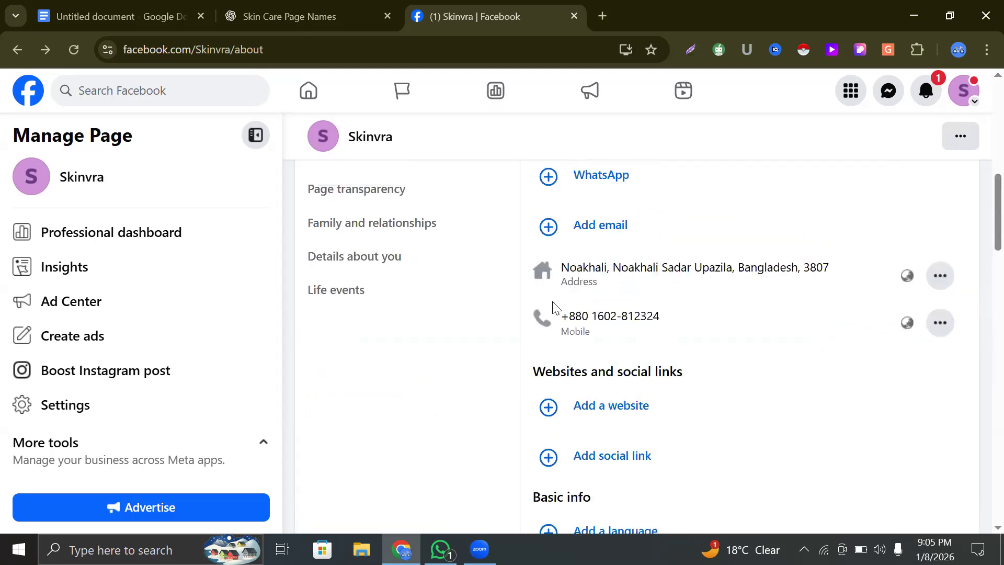
Step: Check the Privacy and legal info, Work and education, Places lived, Page transparency and Family sections
{"action": "scroll", "coordinate": [552, 301], "scroll_direction": "down", "scroll_amount": 3}
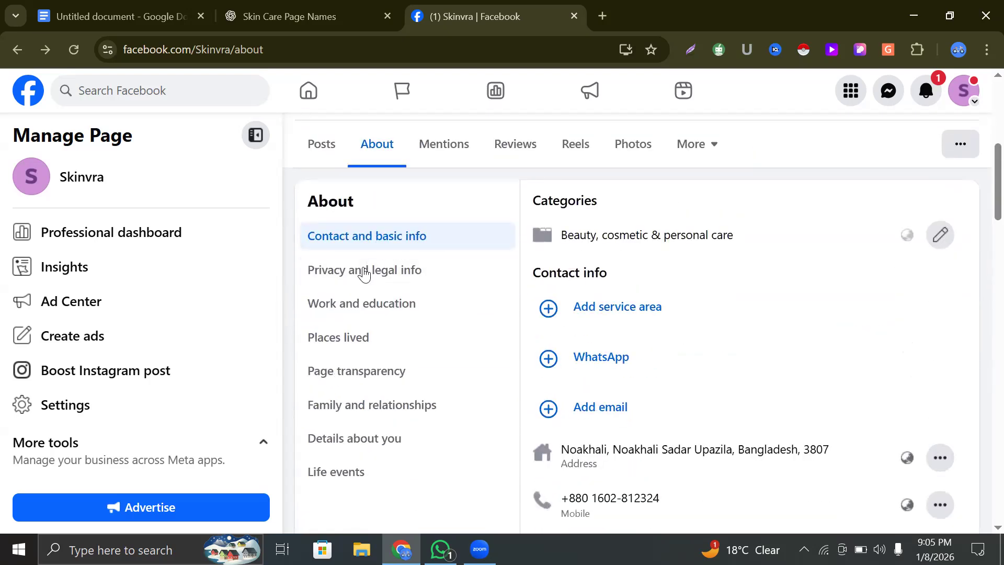
{"action": "left_click", "coordinate": [368, 277]}
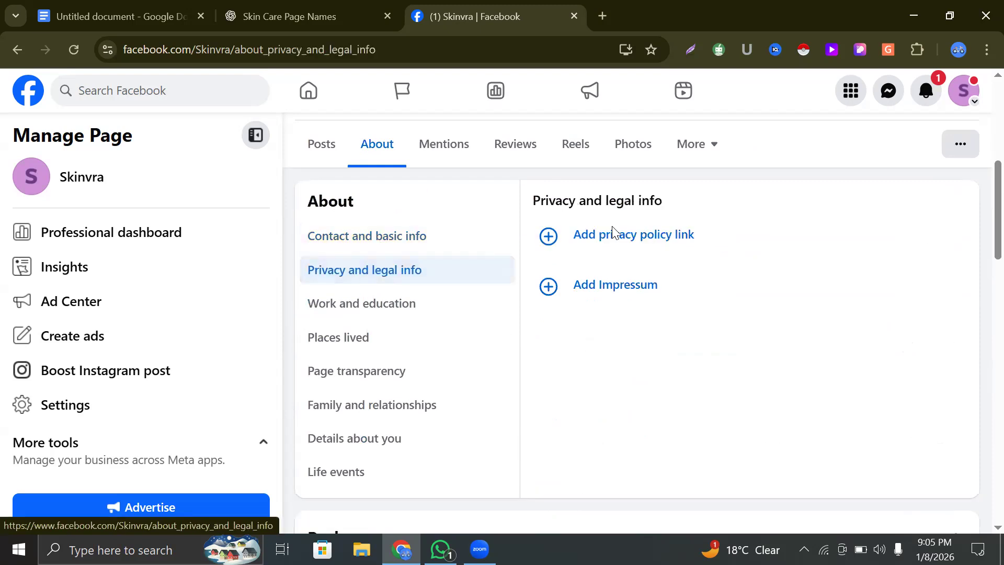
{"action": "left_click", "coordinate": [393, 308]}
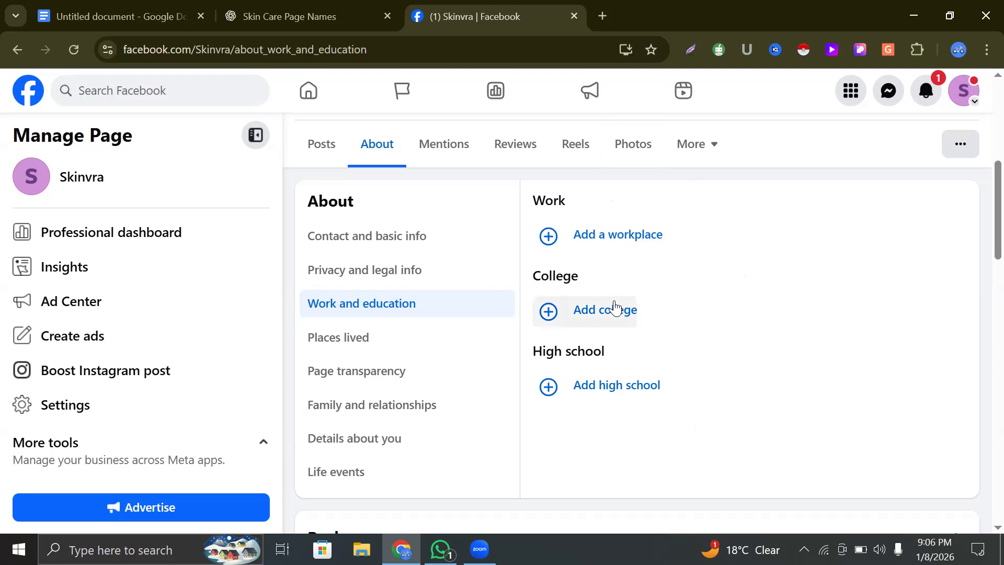
{"action": "scroll", "coordinate": [612, 307], "scroll_direction": "down", "scroll_amount": 1}
{"action": "left_click", "coordinate": [358, 263]}
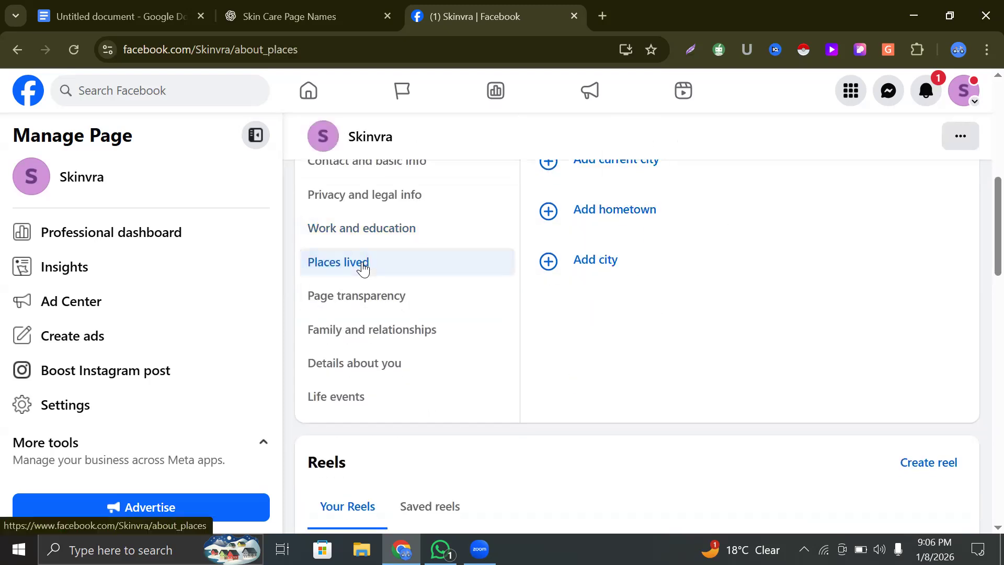
{"action": "scroll", "coordinate": [613, 217], "scroll_direction": "up", "scroll_amount": 1}
{"action": "scroll", "coordinate": [616, 214], "scroll_direction": "down", "scroll_amount": 1}
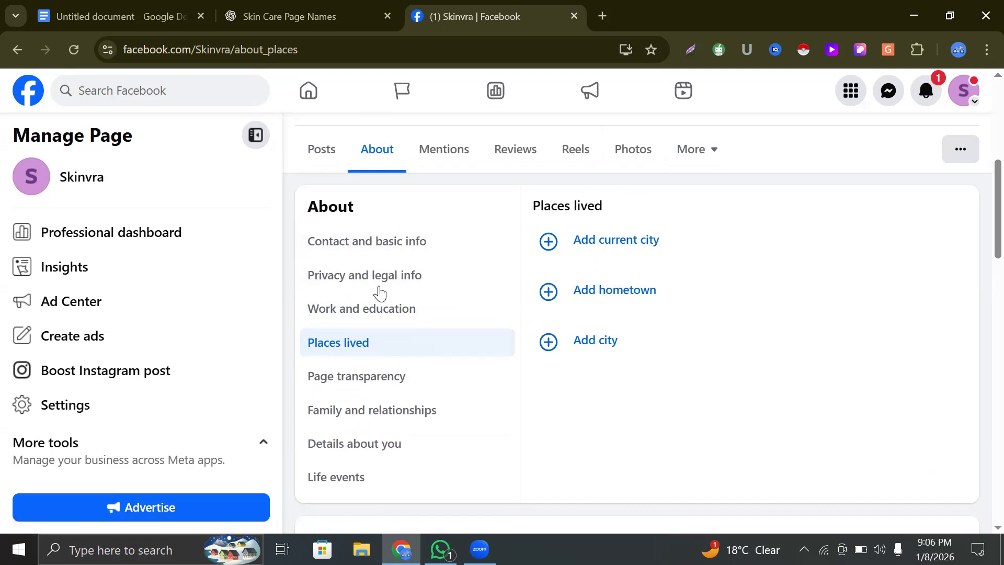
{"action": "scroll", "coordinate": [390, 349], "scroll_direction": "down", "scroll_amount": 1}
{"action": "left_click", "coordinate": [359, 359]}
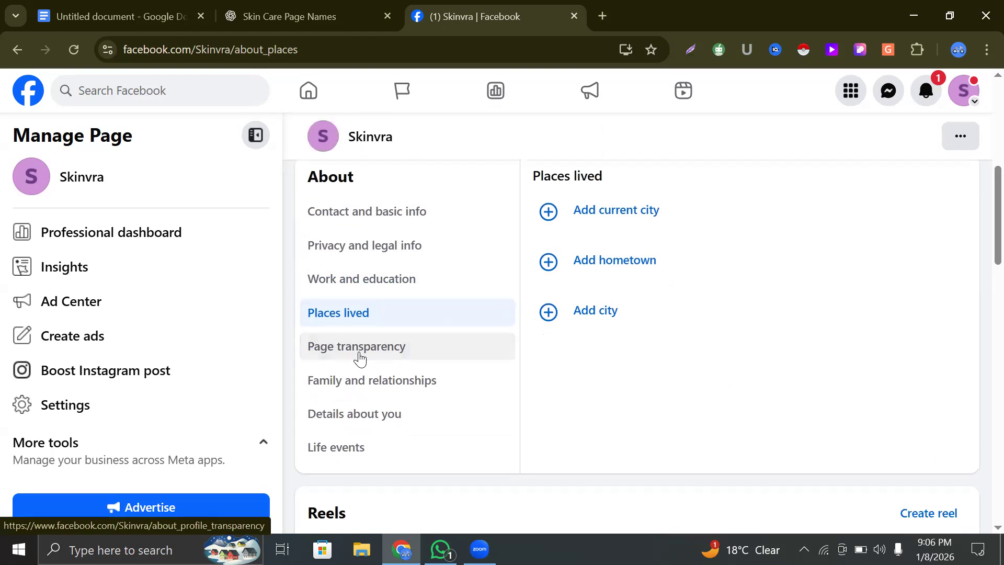
{"action": "scroll", "coordinate": [359, 355], "scroll_direction": "down", "scroll_amount": 1}
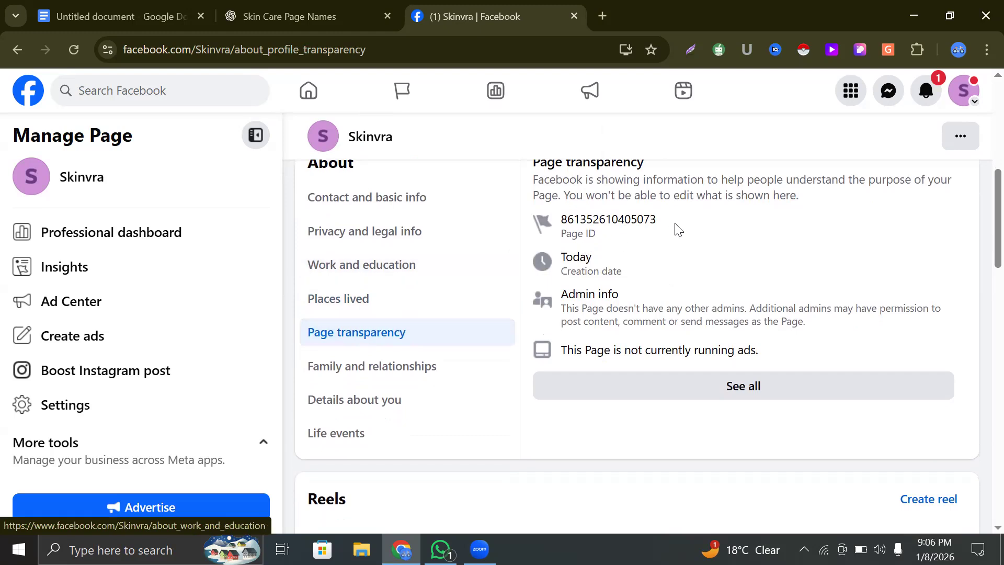
{"action": "left_click", "coordinate": [350, 381]}
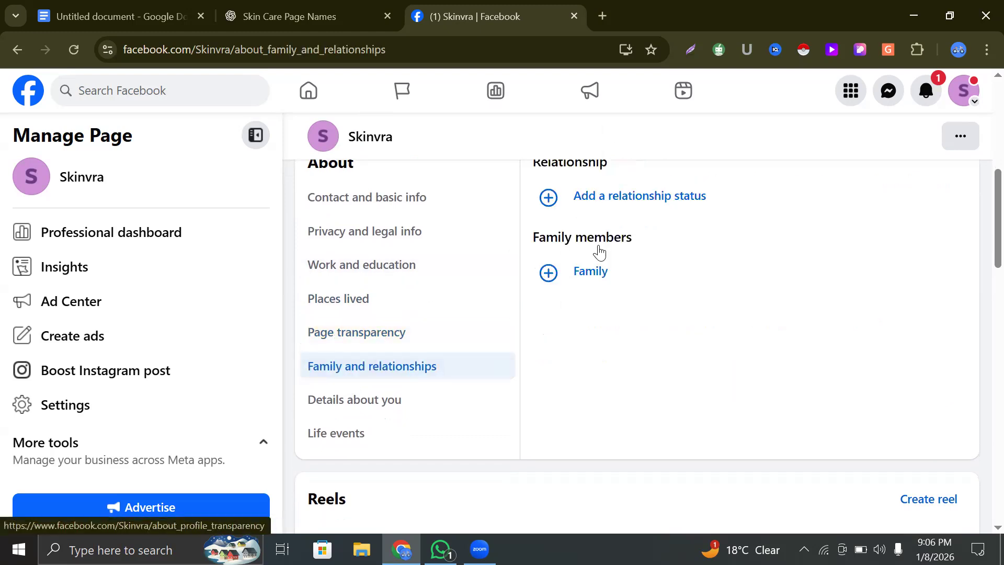
Step: Review Details about you and Life events, then return to Skinvra's Posts tab
{"action": "scroll", "coordinate": [678, 260], "scroll_direction": "up", "scroll_amount": 1}
{"action": "scroll", "coordinate": [631, 165], "scroll_direction": "down", "scroll_amount": 1}
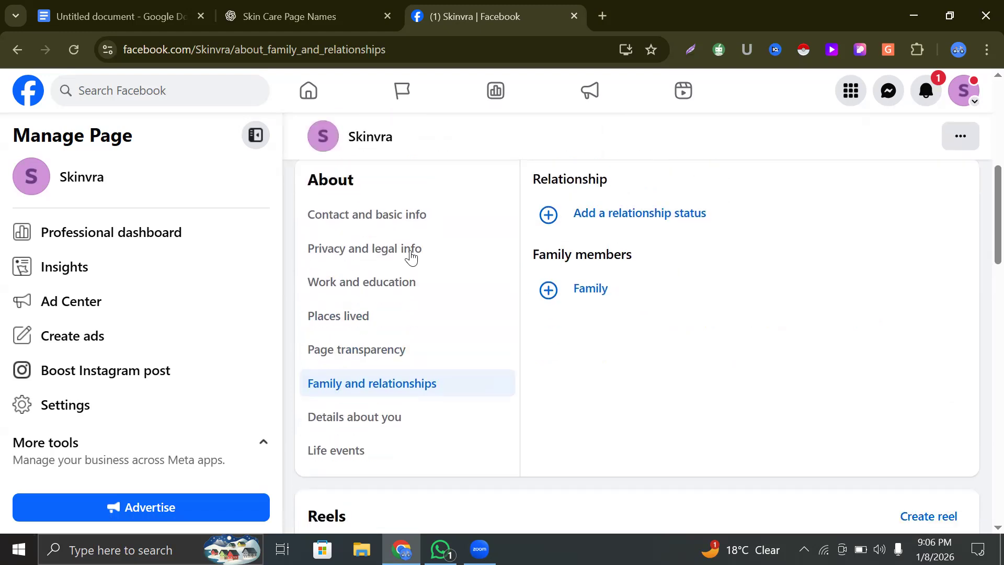
{"action": "scroll", "coordinate": [376, 254], "scroll_direction": "down", "scroll_amount": 2}
{"action": "scroll", "coordinate": [470, 236], "scroll_direction": "up", "scroll_amount": 1}
{"action": "scroll", "coordinate": [533, 219], "scroll_direction": "up", "scroll_amount": 1}
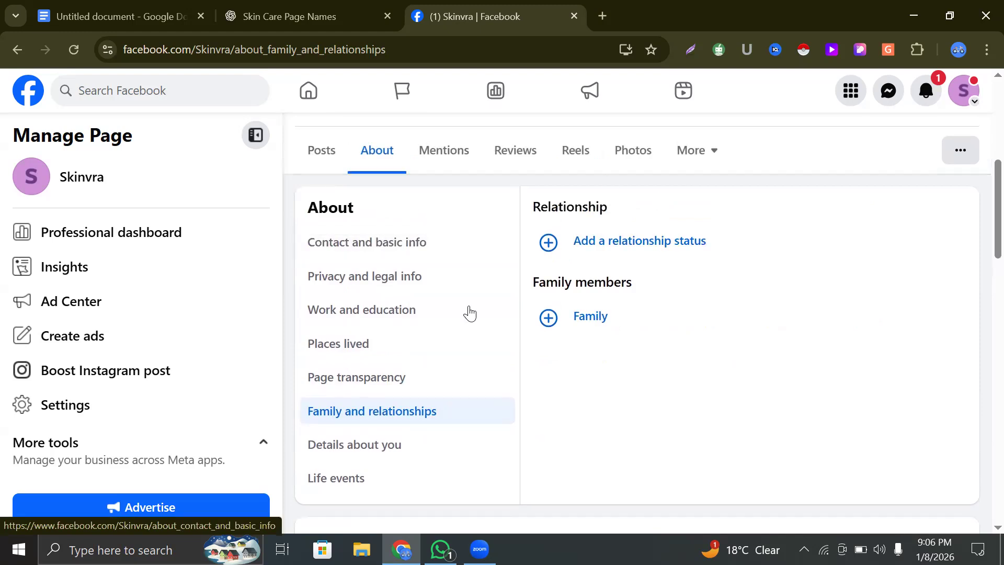
{"action": "left_click", "coordinate": [373, 449]}
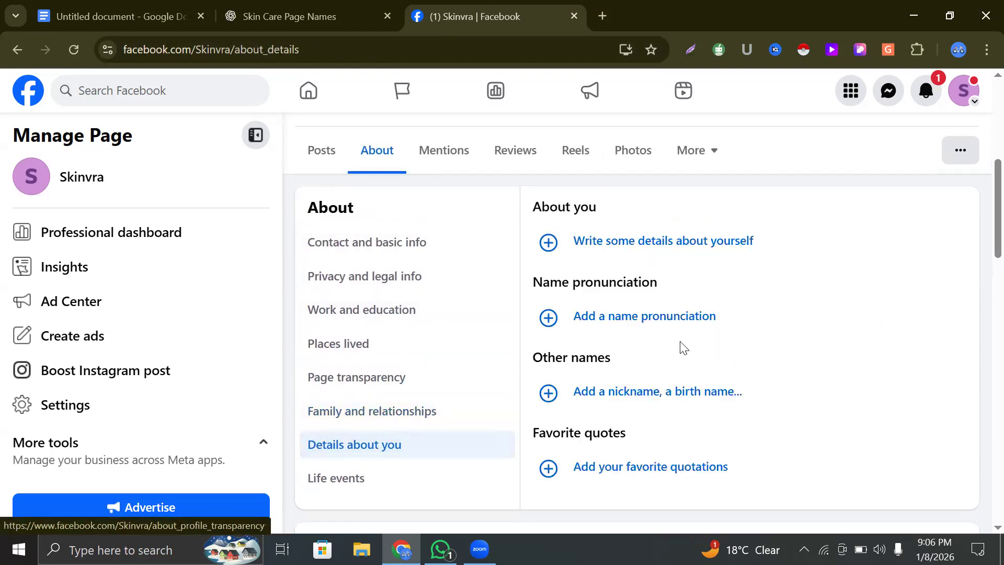
{"action": "scroll", "coordinate": [680, 345], "scroll_direction": "down", "scroll_amount": 3}
{"action": "scroll", "coordinate": [620, 308], "scroll_direction": "up", "scroll_amount": 4}
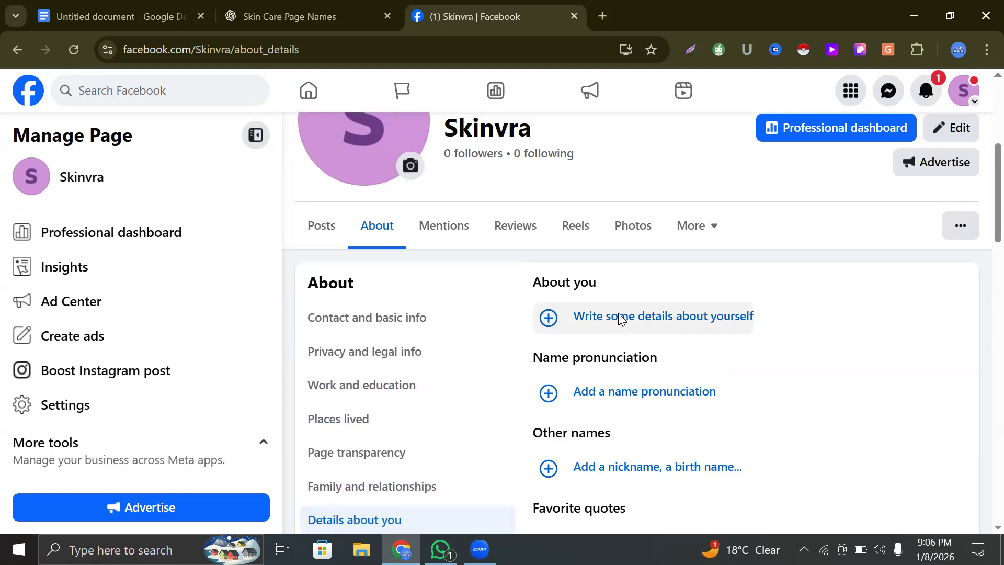
{"action": "scroll", "coordinate": [620, 314], "scroll_direction": "down", "scroll_amount": 2}
{"action": "scroll", "coordinate": [366, 392], "scroll_direction": "down", "scroll_amount": 1}
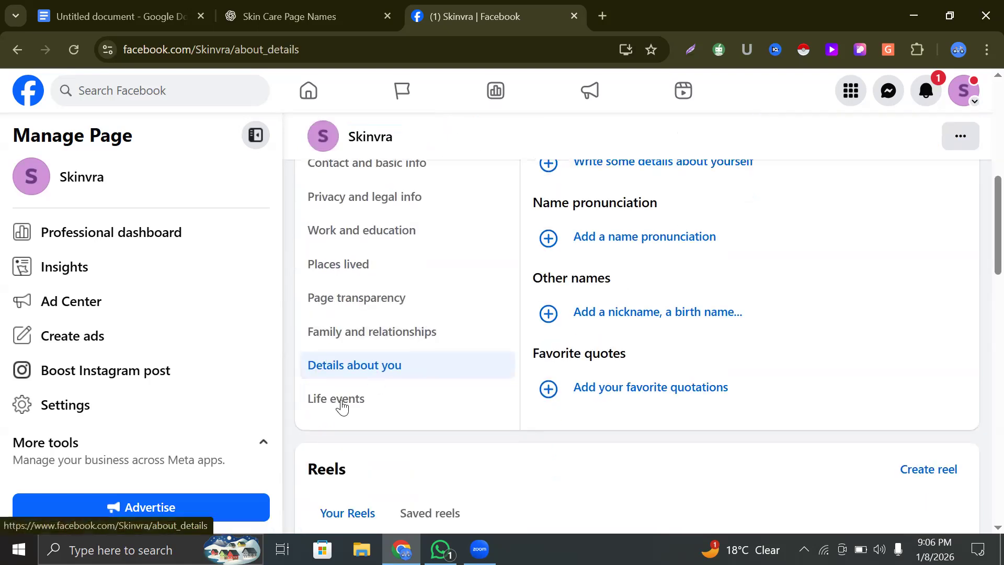
{"action": "left_click", "coordinate": [340, 402]}
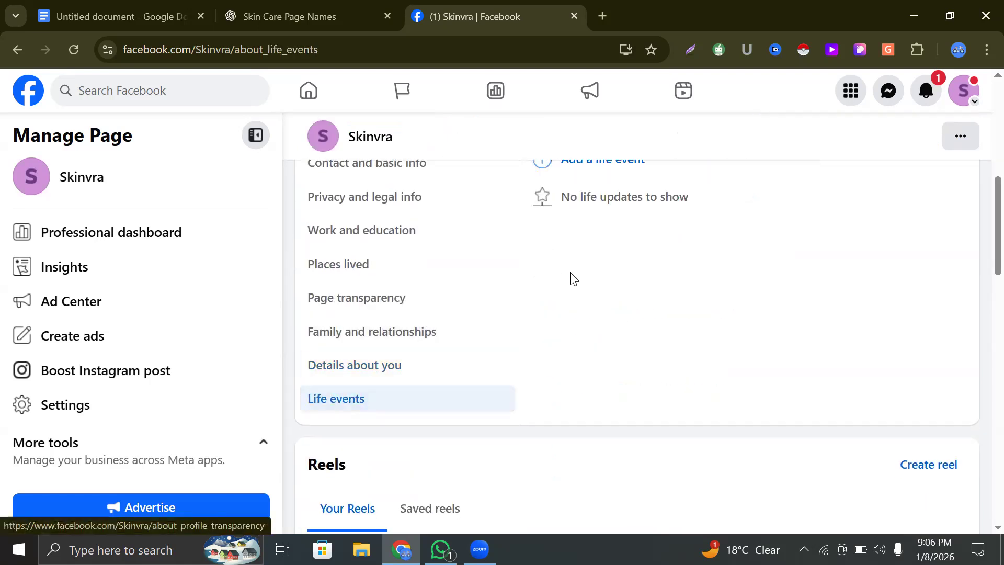
{"action": "scroll", "coordinate": [572, 277], "scroll_direction": "up", "scroll_amount": 3}
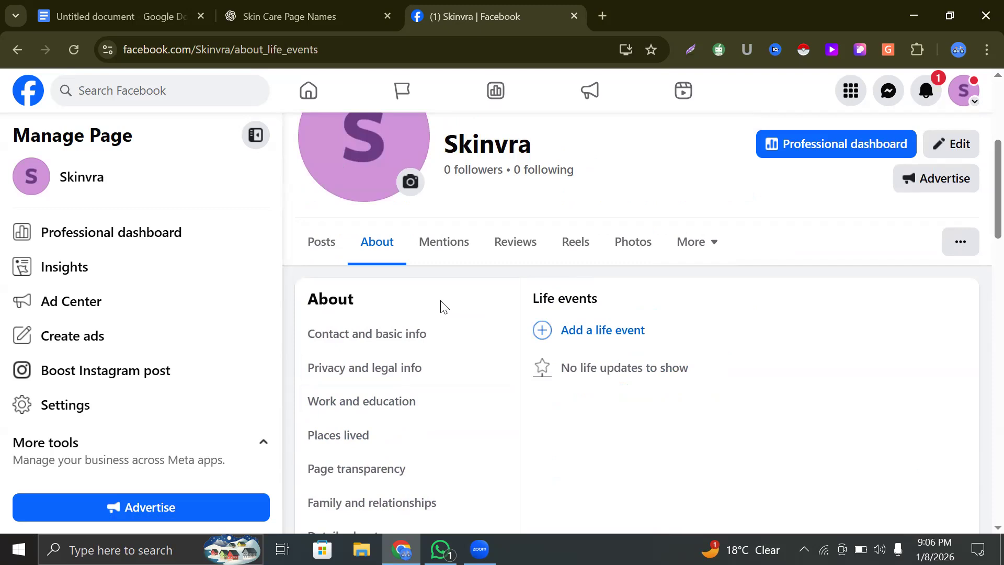
{"action": "left_click", "coordinate": [324, 240]}
Step: Reload the Skinvra Page and scroll through it
{"action": "scroll", "coordinate": [511, 336], "scroll_direction": "down", "scroll_amount": 7}
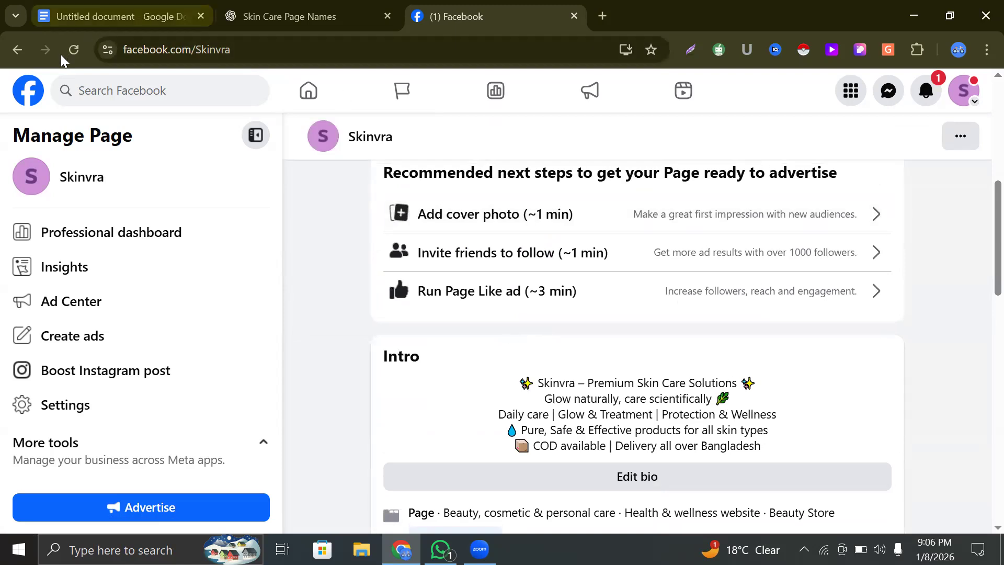
{"action": "left_click", "coordinate": [76, 50]}
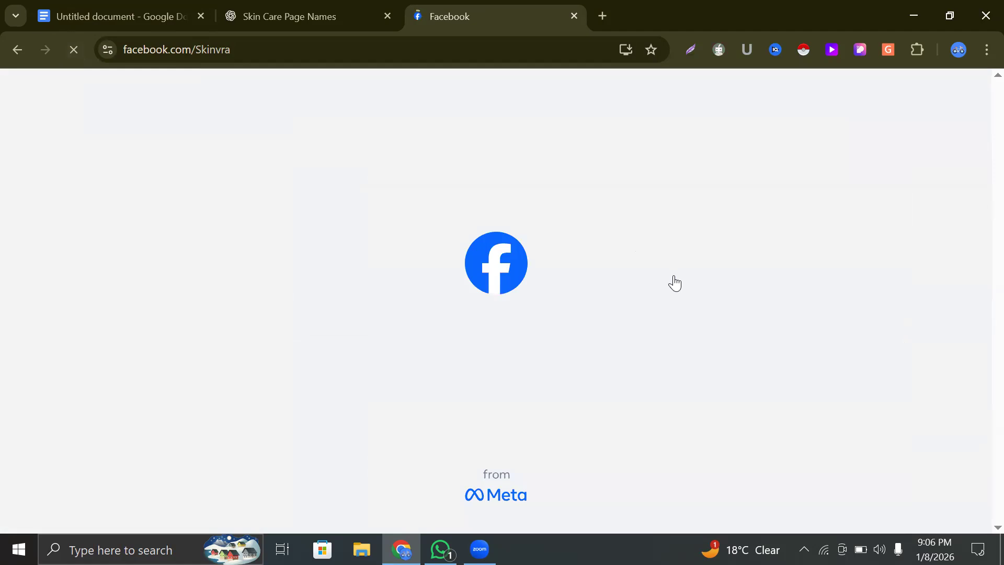
{"action": "scroll", "coordinate": [561, 310], "scroll_direction": "down", "scroll_amount": 8}
{"action": "scroll", "coordinate": [562, 310], "scroll_direction": "up", "scroll_amount": 5}
{"action": "scroll", "coordinate": [570, 310], "scroll_direction": "up", "scroll_amount": 1}
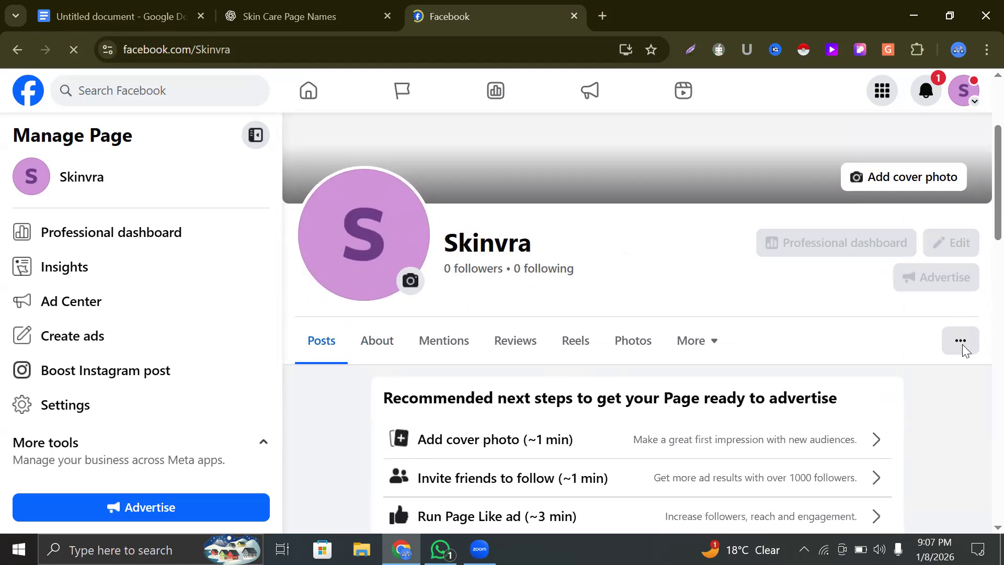
{"action": "scroll", "coordinate": [963, 349], "scroll_direction": "up", "scroll_amount": 3}
{"action": "scroll", "coordinate": [962, 351], "scroll_direction": "down", "scroll_amount": 2}
{"action": "scroll", "coordinate": [962, 352], "scroll_direction": "down", "scroll_amount": 1}
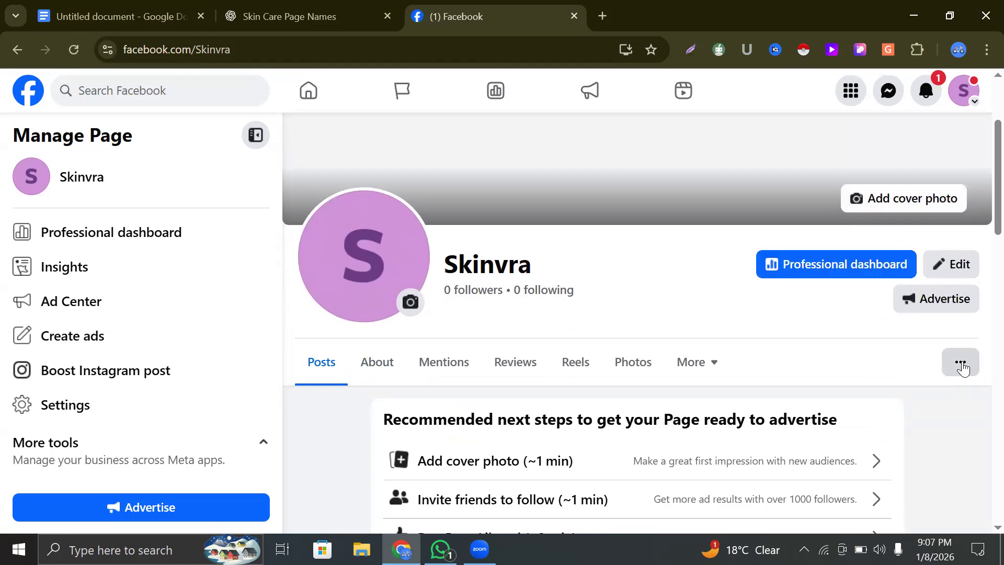
Step: Preview the Skinvra Page as visitors see it, then exit the visitor preview
{"action": "left_click", "coordinate": [963, 368]}
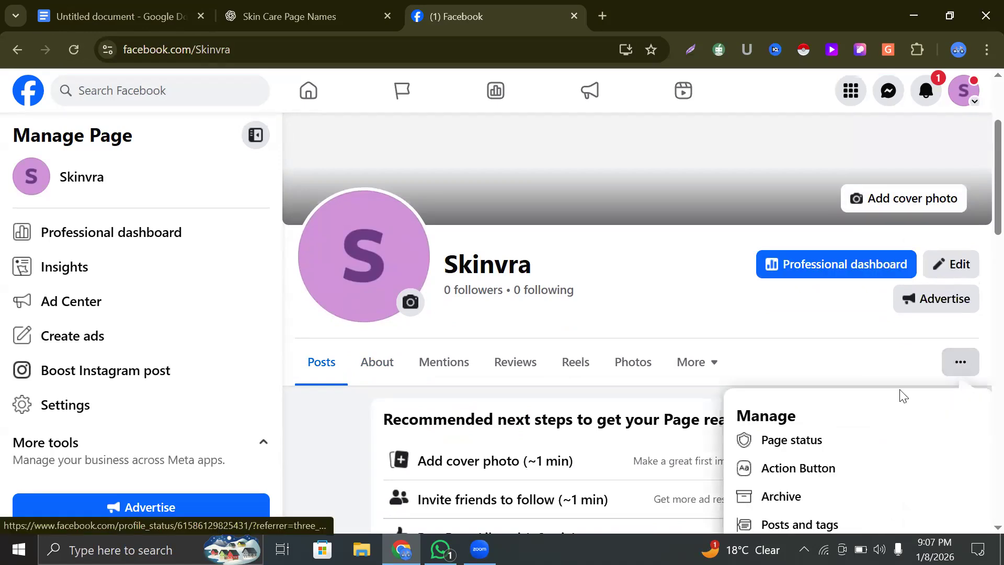
{"action": "scroll", "coordinate": [890, 404], "scroll_direction": "down", "scroll_amount": 2}
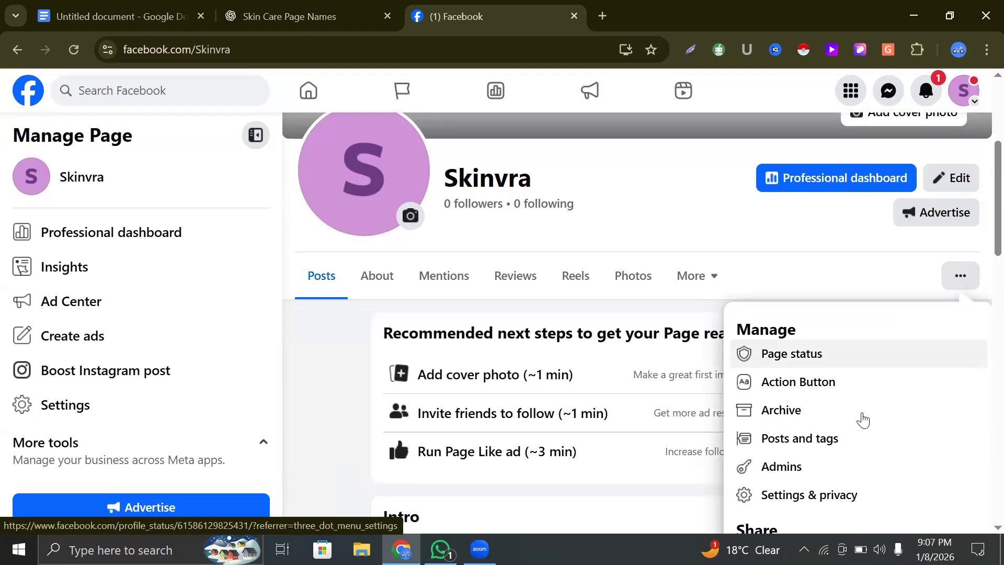
{"action": "scroll", "coordinate": [862, 417], "scroll_direction": "down", "scroll_amount": 2}
{"action": "scroll", "coordinate": [863, 417], "scroll_direction": "down", "scroll_amount": 2}
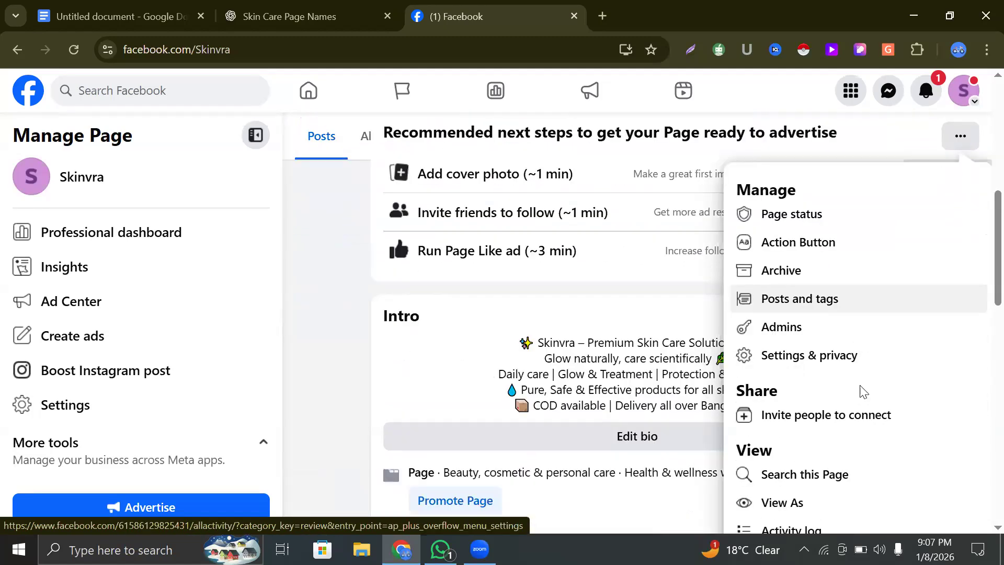
{"action": "scroll", "coordinate": [853, 427], "scroll_direction": "down", "scroll_amount": 2}
{"action": "key", "text": "Return"}
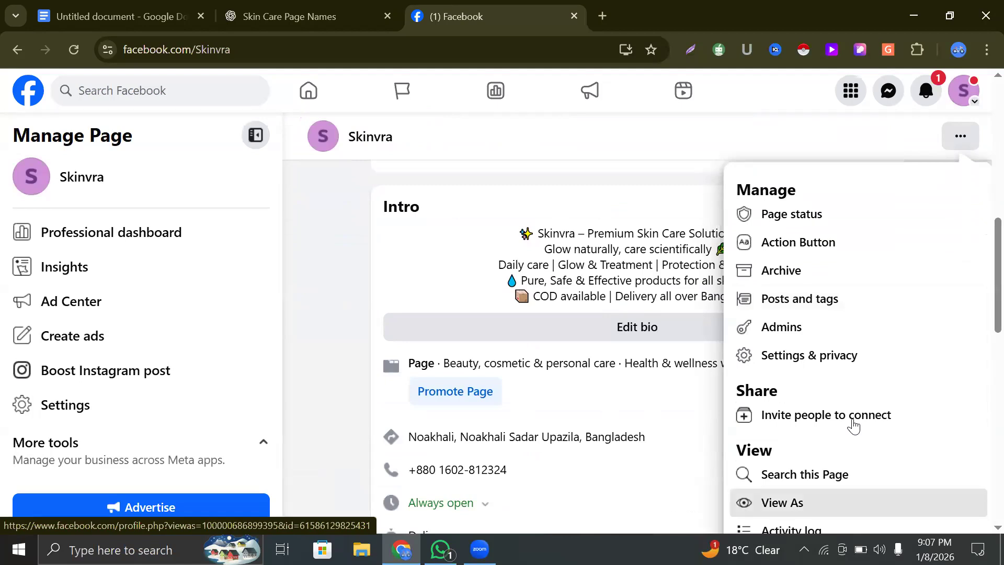
{"action": "scroll", "coordinate": [521, 399], "scroll_direction": "down", "scroll_amount": 10}
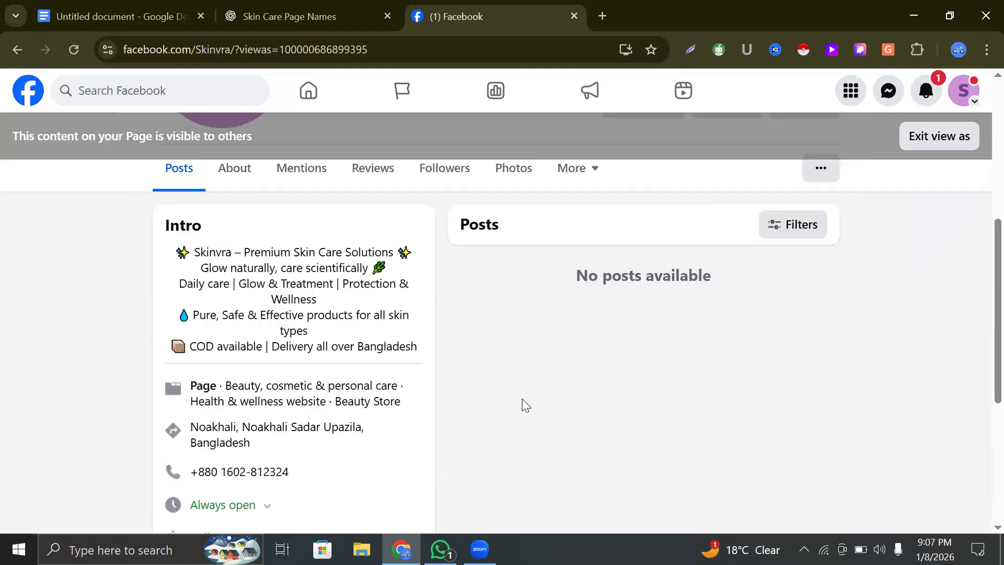
{"action": "scroll", "coordinate": [447, 312], "scroll_direction": "up", "scroll_amount": 5}
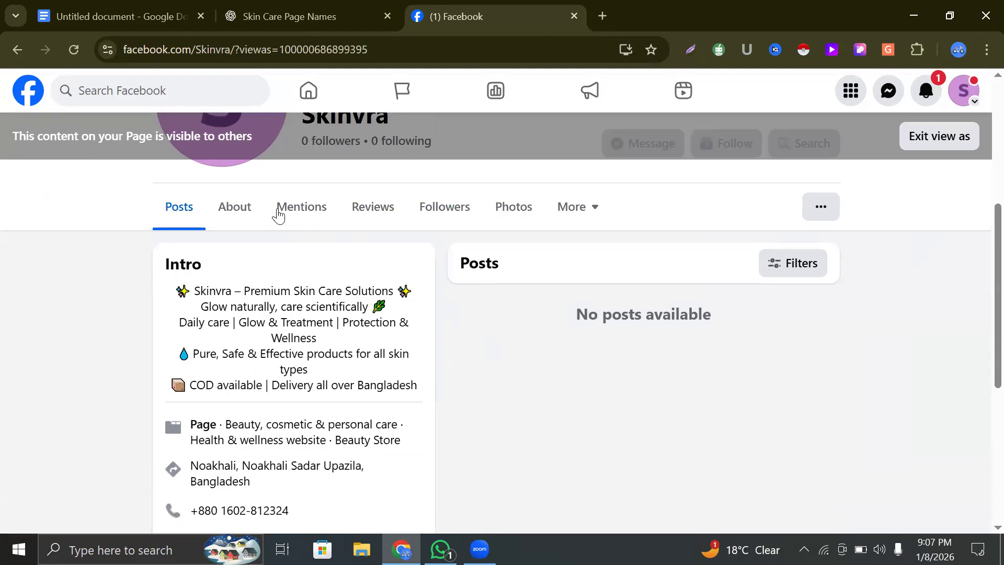
{"action": "scroll", "coordinate": [261, 423], "scroll_direction": "down", "scroll_amount": 4}
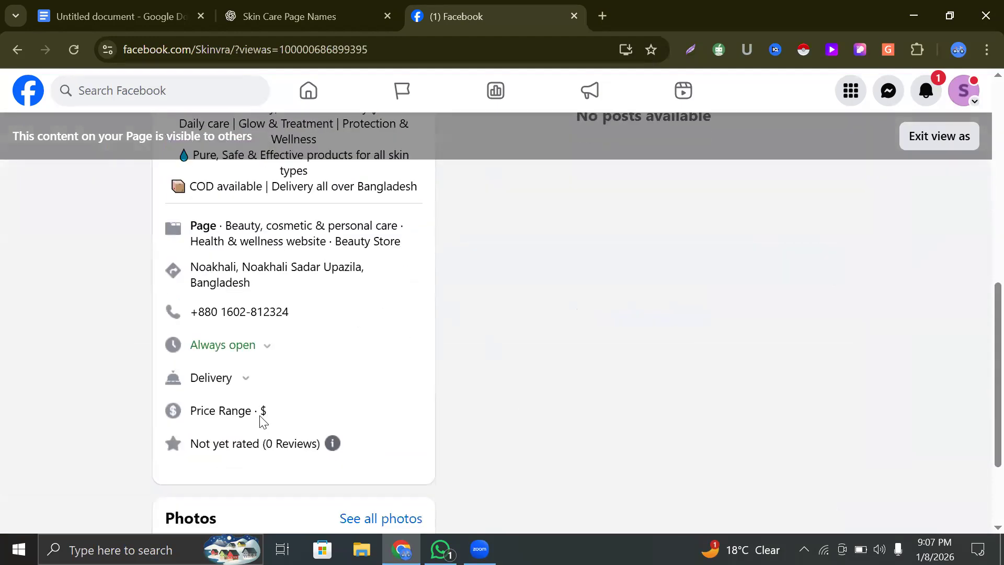
{"action": "scroll", "coordinate": [262, 423], "scroll_direction": "down", "scroll_amount": 2}
{"action": "scroll", "coordinate": [260, 418], "scroll_direction": "up", "scroll_amount": 7}
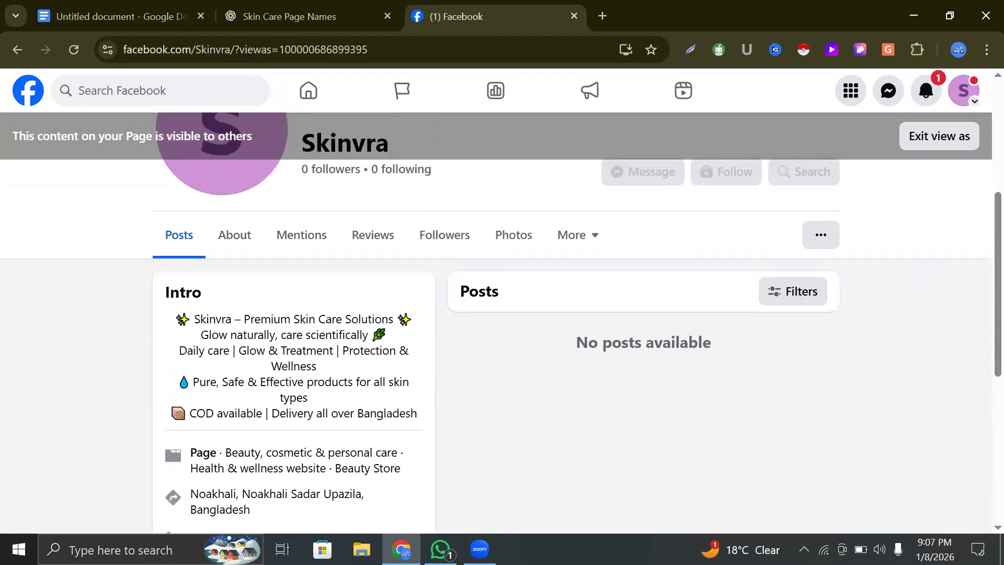
{"action": "scroll", "coordinate": [261, 381], "scroll_direction": "up", "scroll_amount": 5}
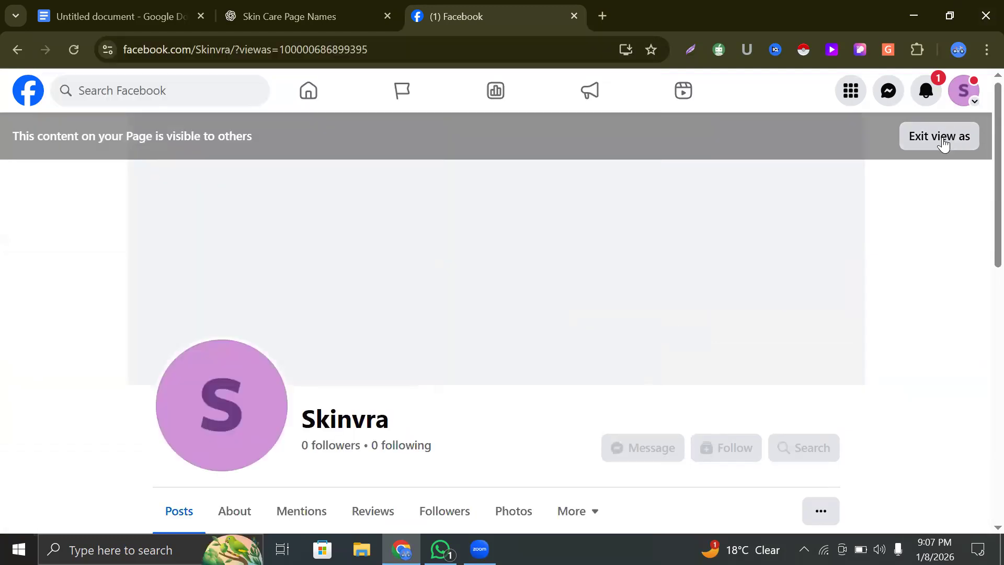
{"action": "left_click", "coordinate": [943, 144]}
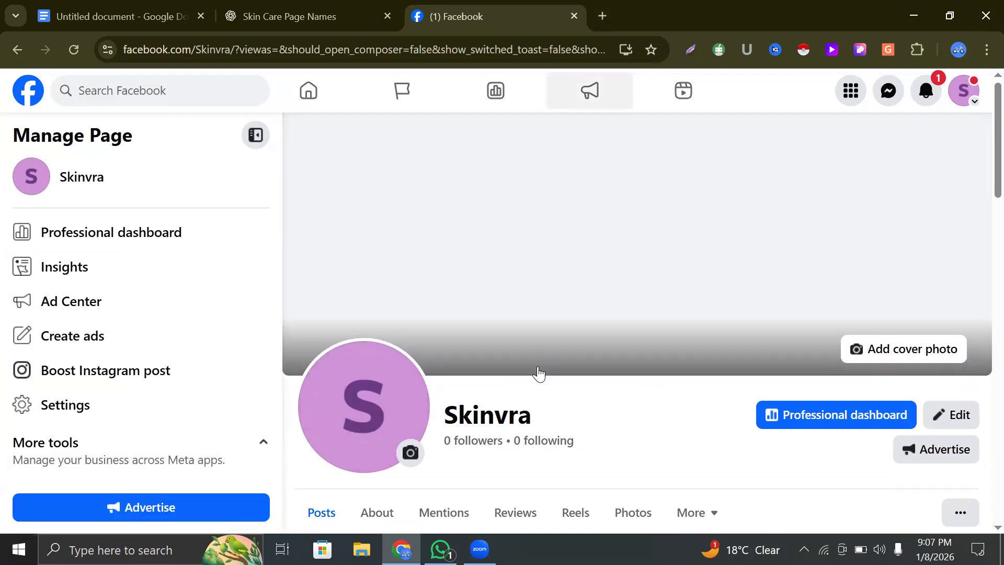
Step: Copy the page name 'Skinvra' and open a new blank browser tab
{"action": "left_click_drag", "start_coordinate": [538, 413], "coordinate": [460, 405]}
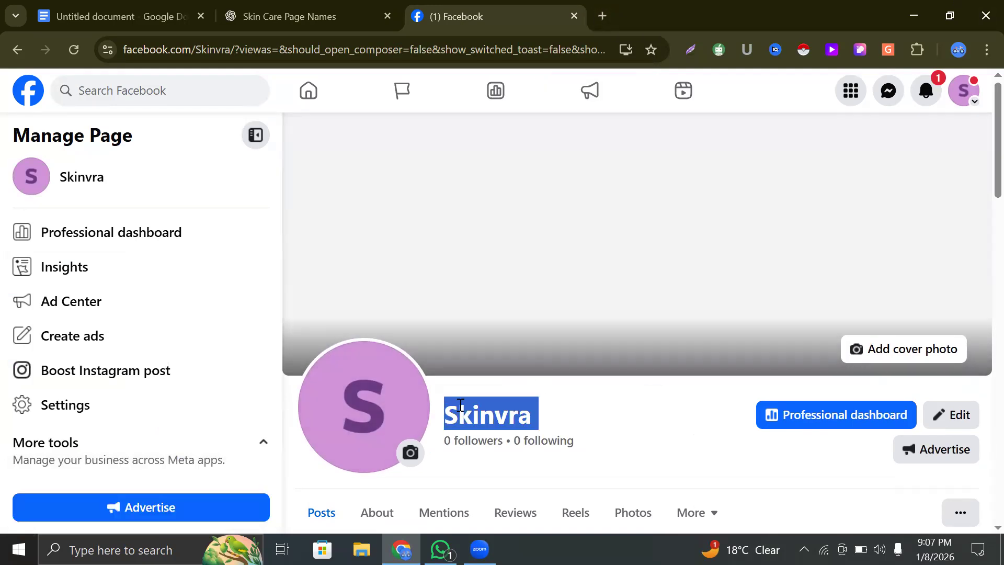
{"action": "right_click", "coordinate": [464, 411]}
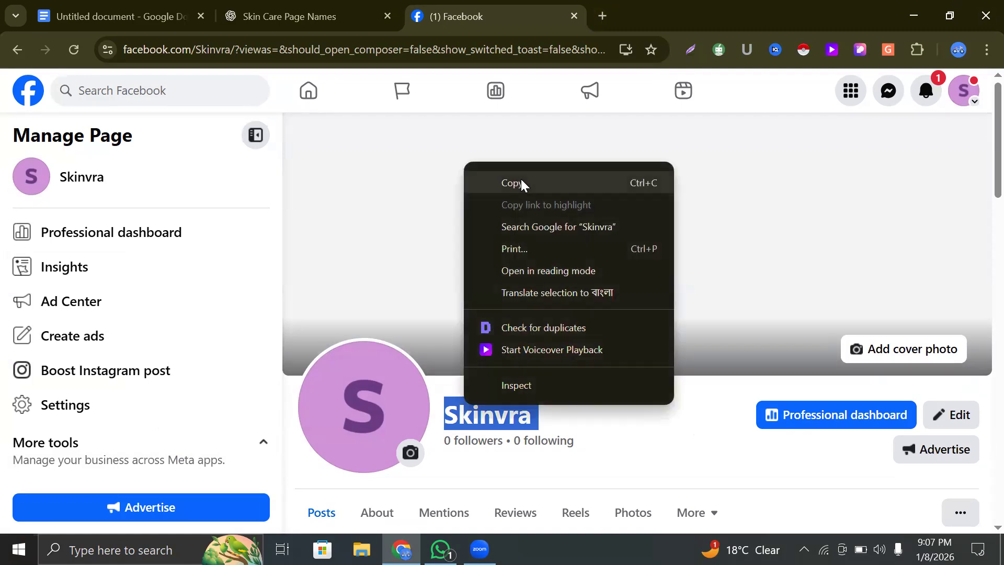
{"action": "left_click", "coordinate": [522, 184]}
{"action": "left_click", "coordinate": [599, 10]}
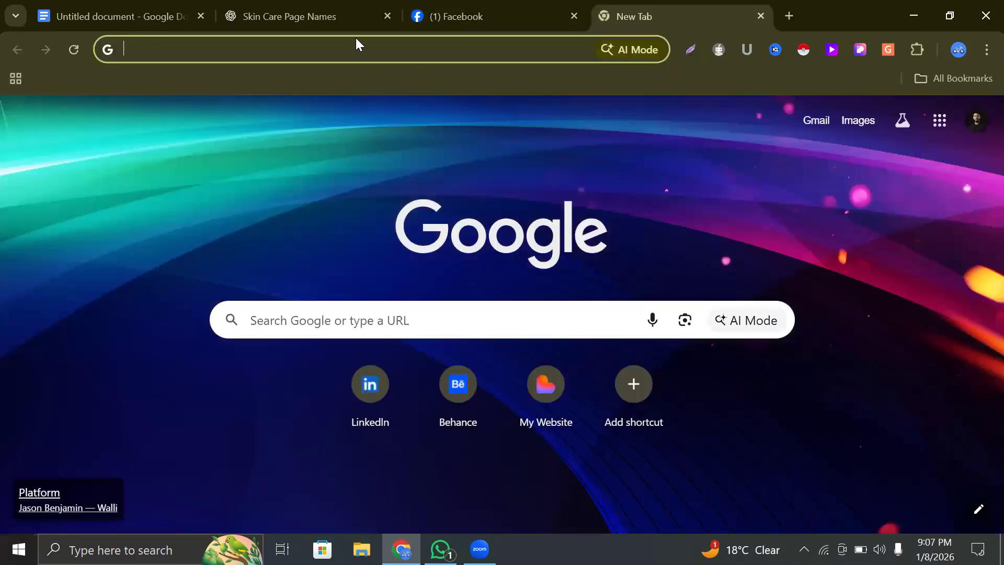
Step: Load canva.com in the new tab using the address-bar autocompletion from 'ca'
{"action": "left_click", "coordinate": [356, 40]}
{"action": "type", "text": "canva.com"}
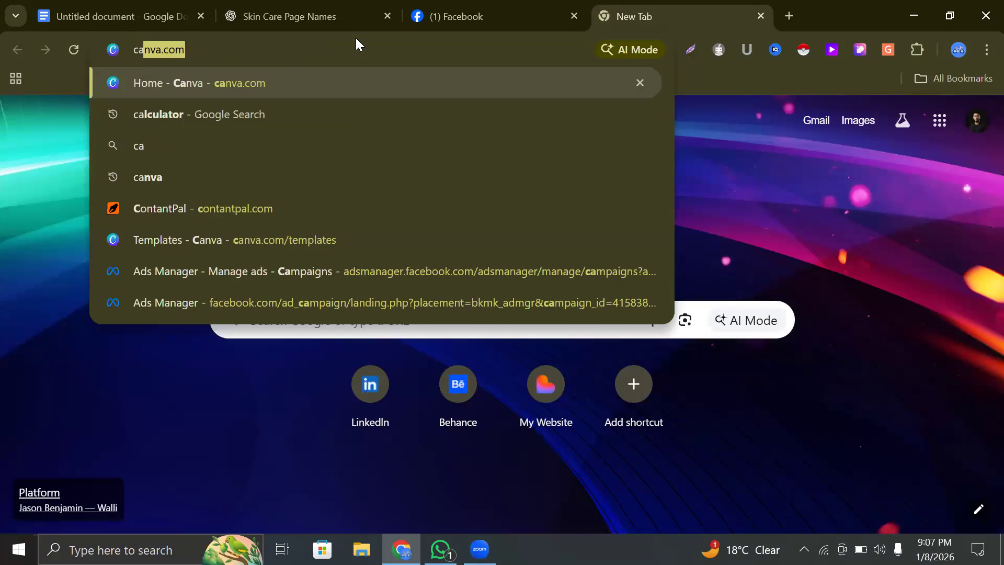
{"action": "key", "text": "Return"}
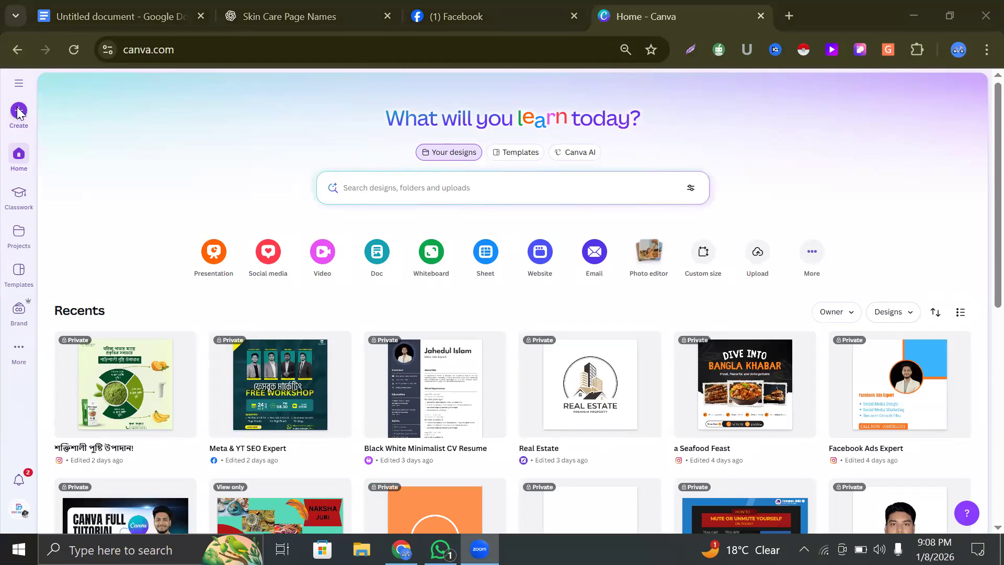
Step: Create a new blank Canva design at the recent 500 × 500 px custom size
{"action": "left_click", "coordinate": [18, 111]}
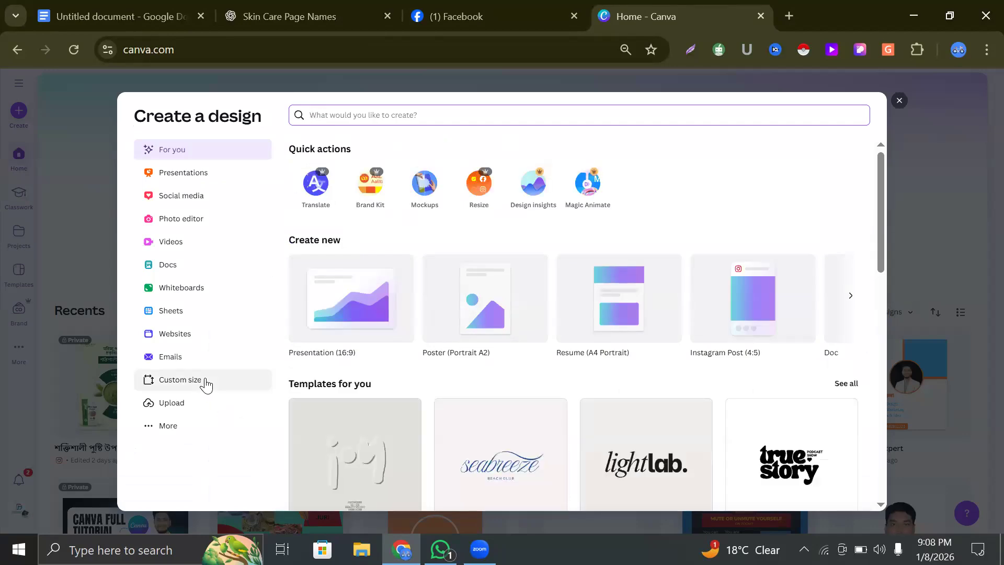
{"action": "left_click", "coordinate": [206, 381]}
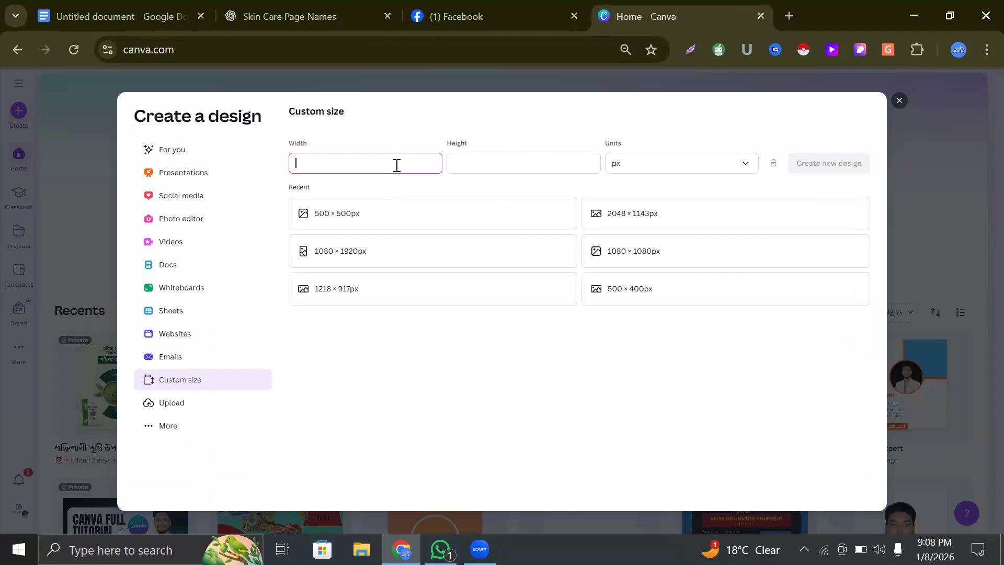
{"action": "left_click", "coordinate": [381, 222]}
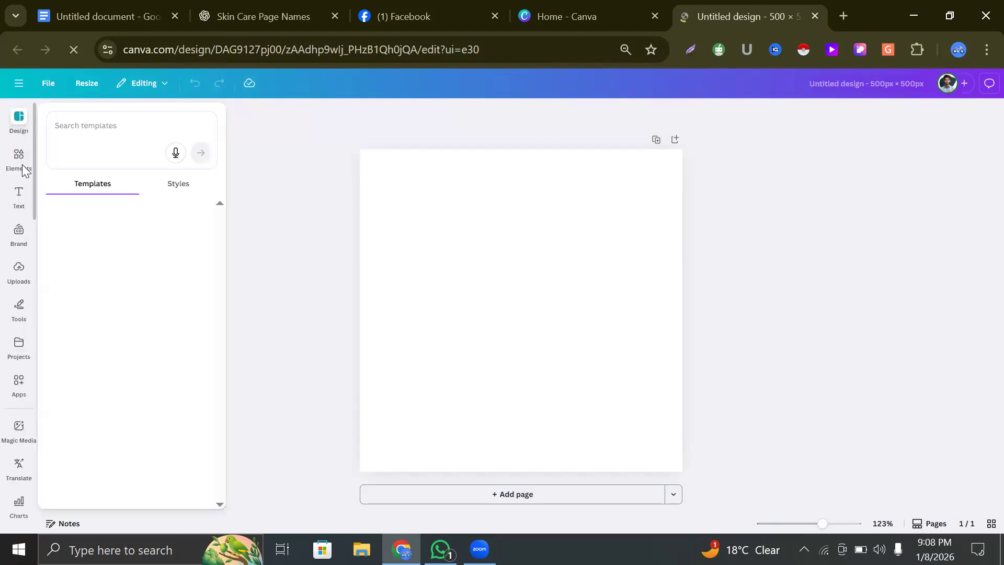
{"action": "left_click", "coordinate": [73, 138]}
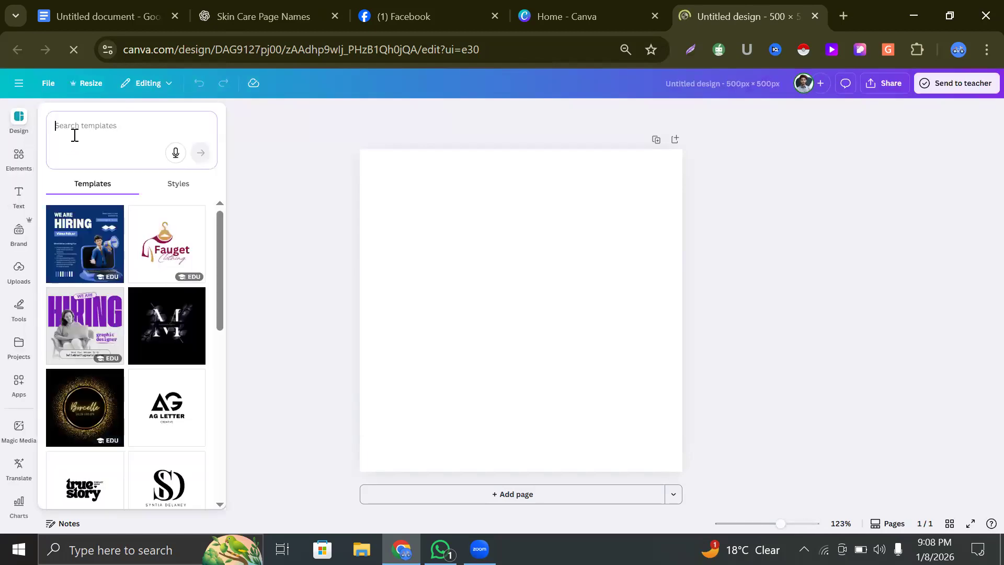
Step: Search templates for 'skin care logo' and browse through the matching logo results
{"action": "type", "text": "skin"}
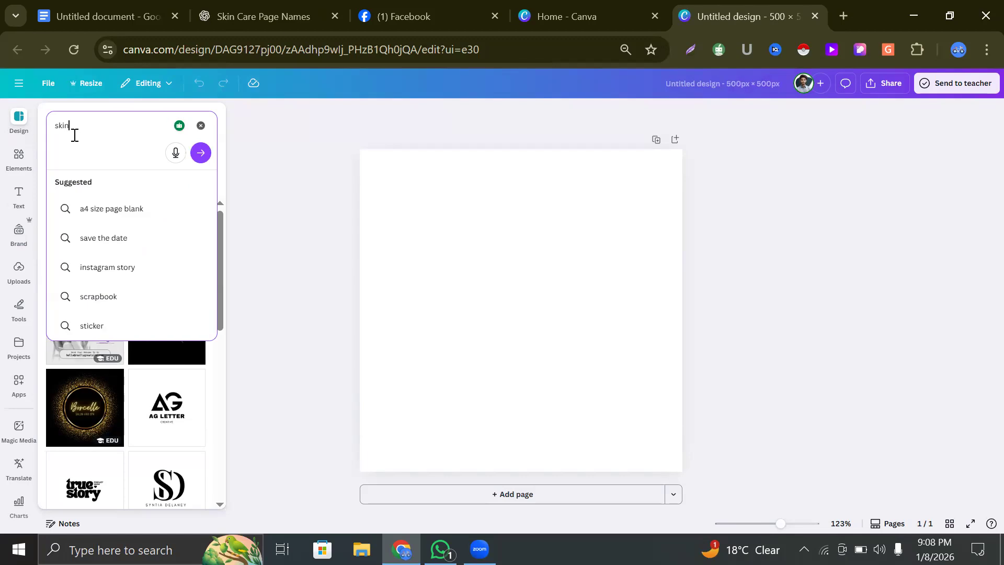
{"action": "type", "text": " care logo"}
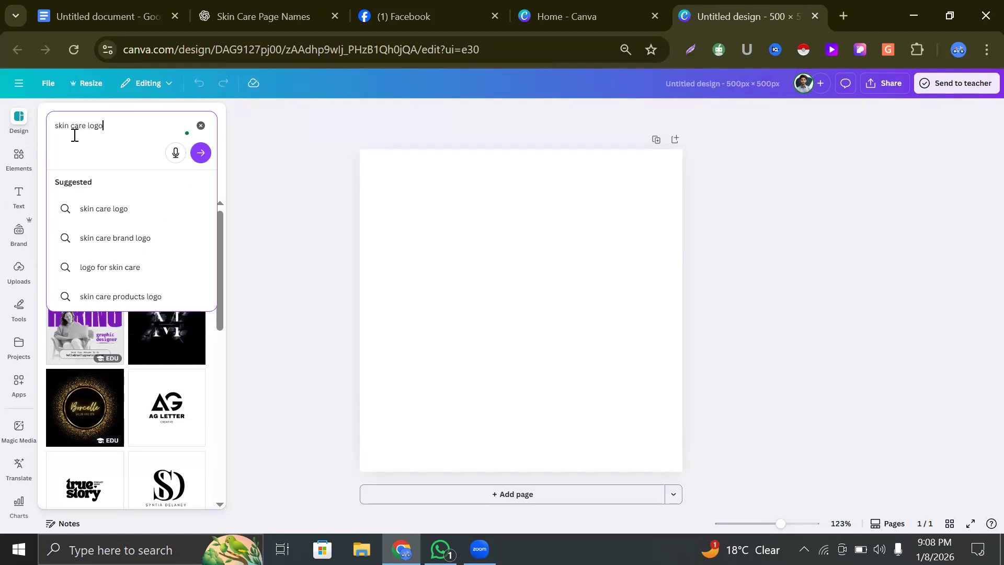
{"action": "key", "text": "Return"}
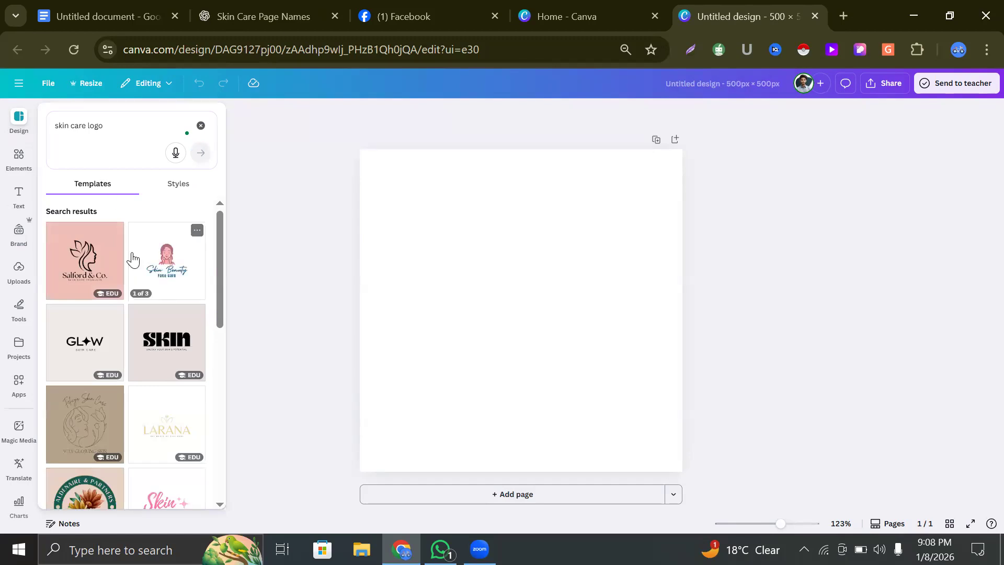
{"action": "scroll", "coordinate": [133, 259], "scroll_direction": "down", "scroll_amount": 6}
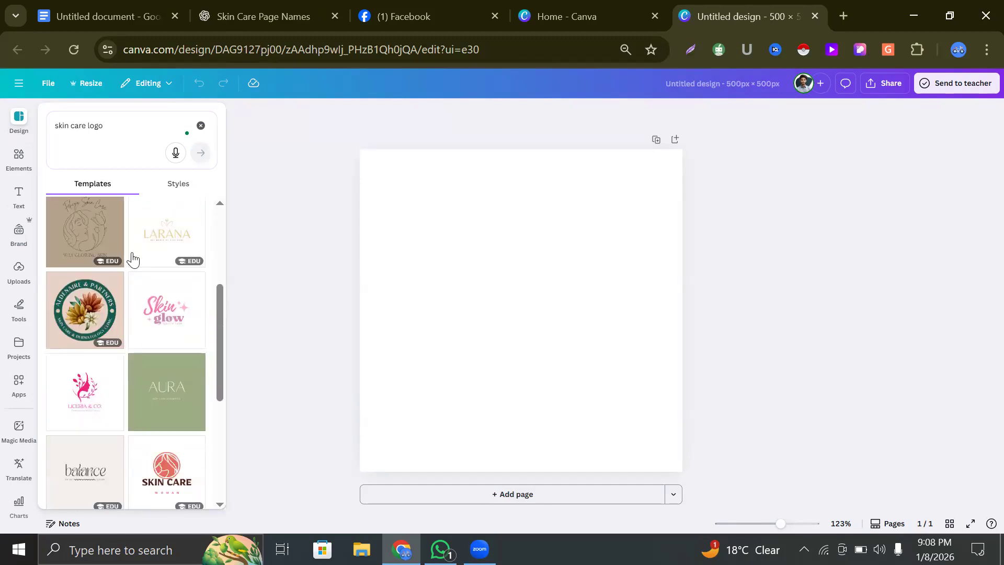
{"action": "scroll", "coordinate": [133, 259], "scroll_direction": "down", "scroll_amount": 5}
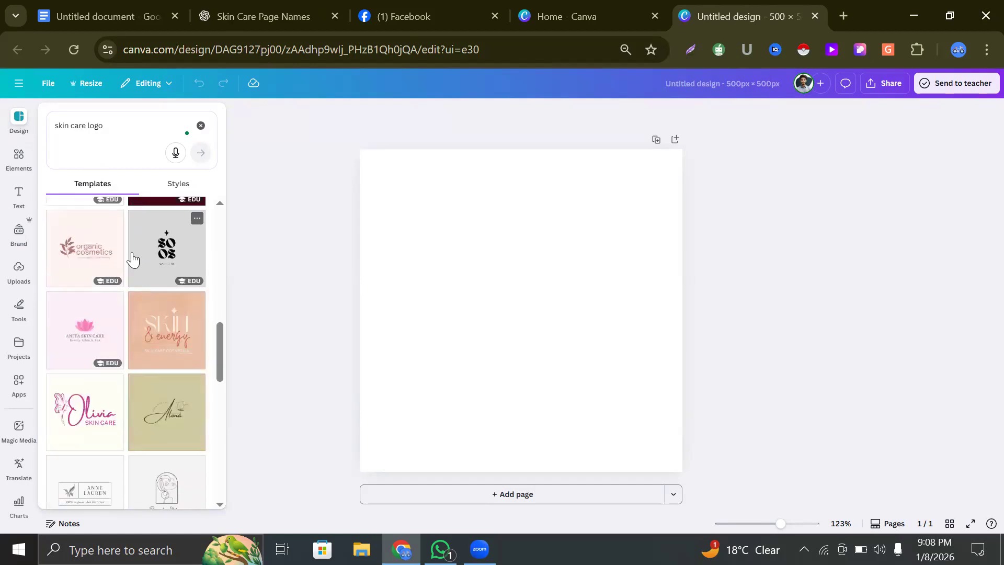
{"action": "scroll", "coordinate": [133, 258], "scroll_direction": "down", "scroll_amount": 3}
{"action": "scroll", "coordinate": [132, 258], "scroll_direction": "down", "scroll_amount": 1}
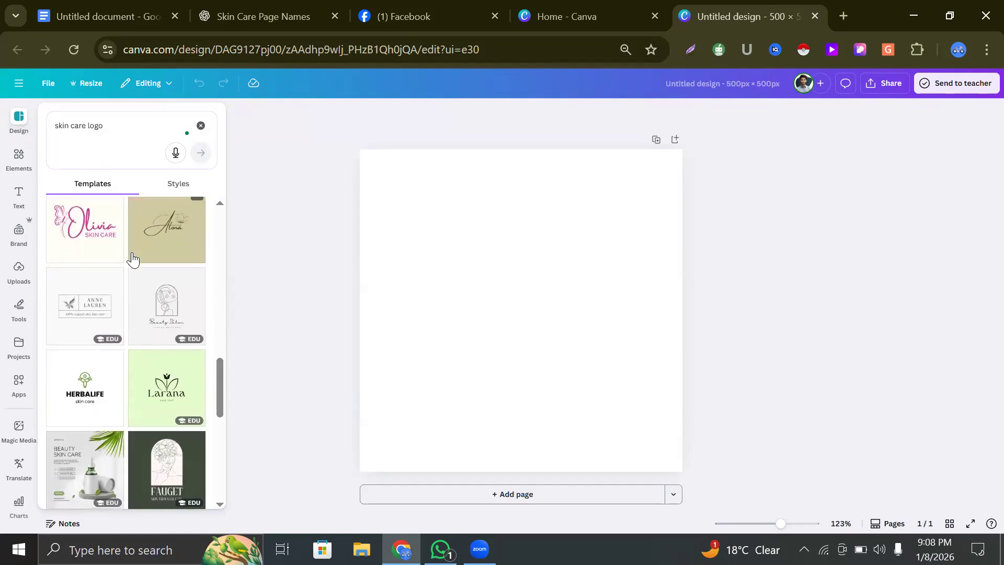
{"action": "scroll", "coordinate": [133, 258], "scroll_direction": "down", "scroll_amount": 1}
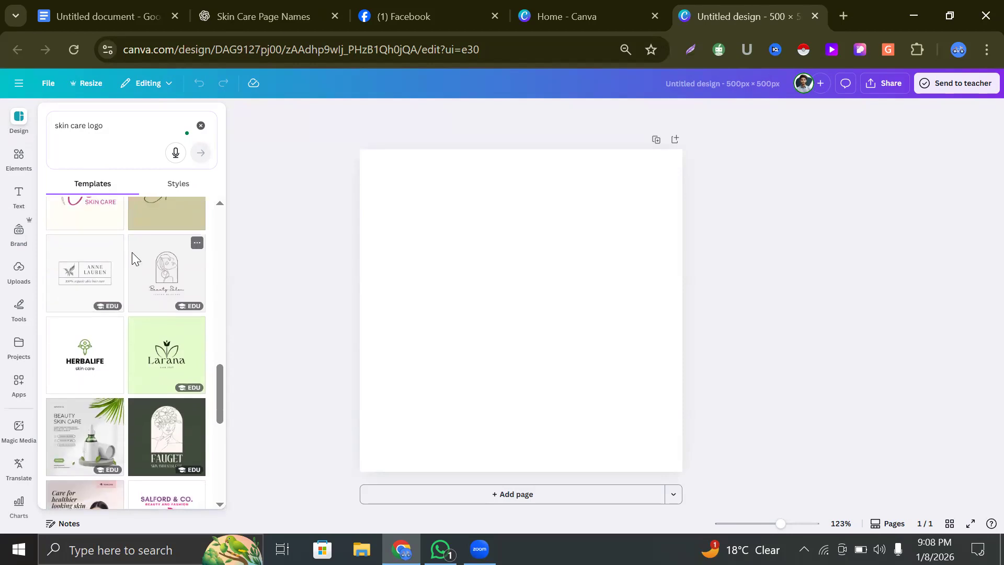
{"action": "scroll", "coordinate": [132, 253], "scroll_direction": "up", "scroll_amount": 15}
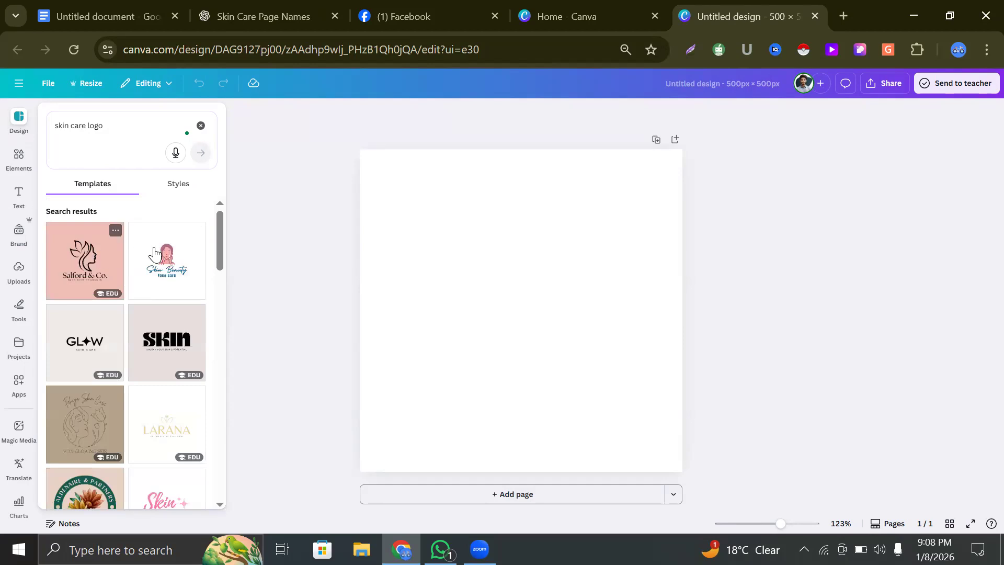
{"action": "scroll", "coordinate": [157, 251], "scroll_direction": "down", "scroll_amount": 3}
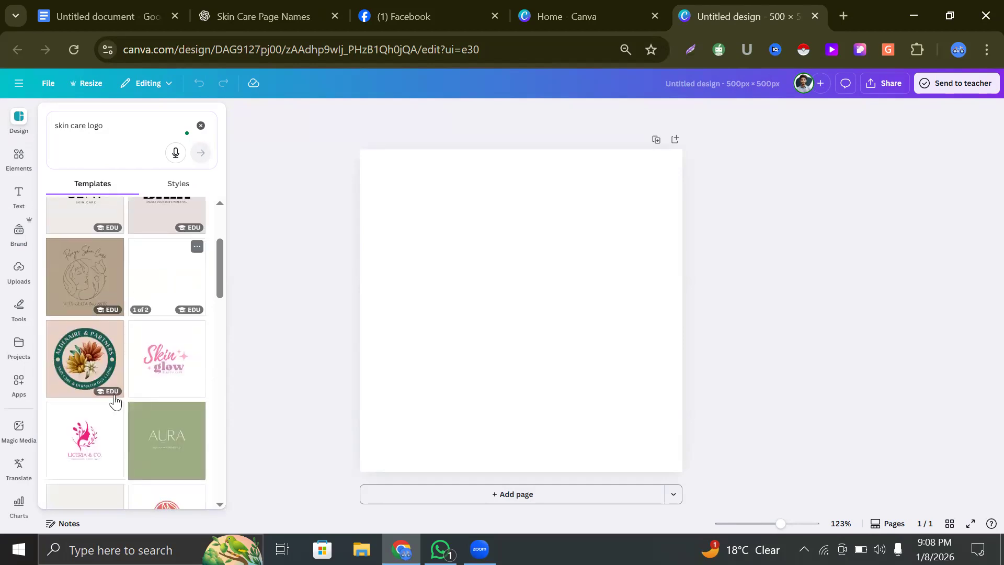
{"action": "scroll", "coordinate": [86, 437], "scroll_direction": "down", "scroll_amount": 3}
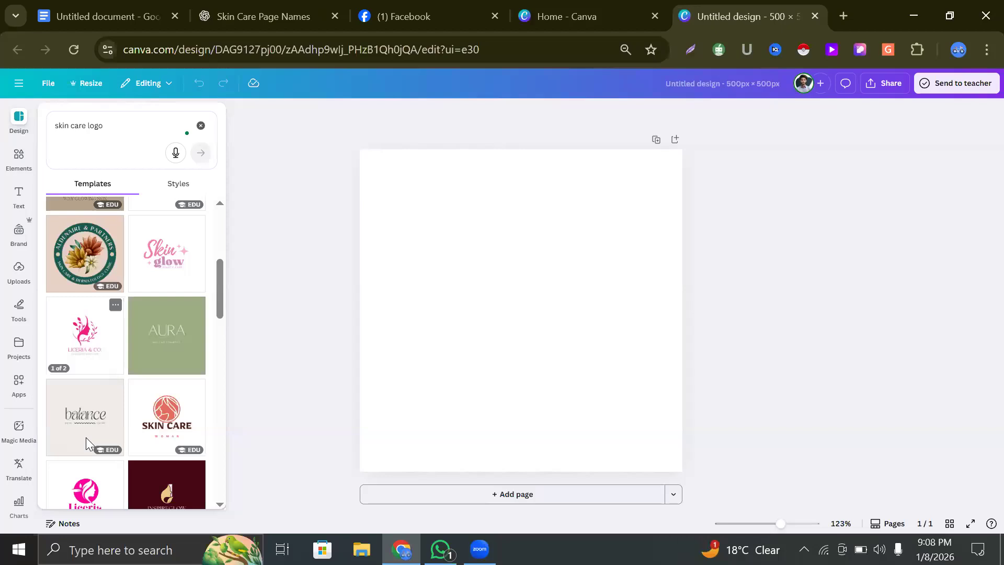
{"action": "scroll", "coordinate": [161, 380], "scroll_direction": "down", "scroll_amount": 3}
{"action": "scroll", "coordinate": [160, 379], "scroll_direction": "up", "scroll_amount": 9}
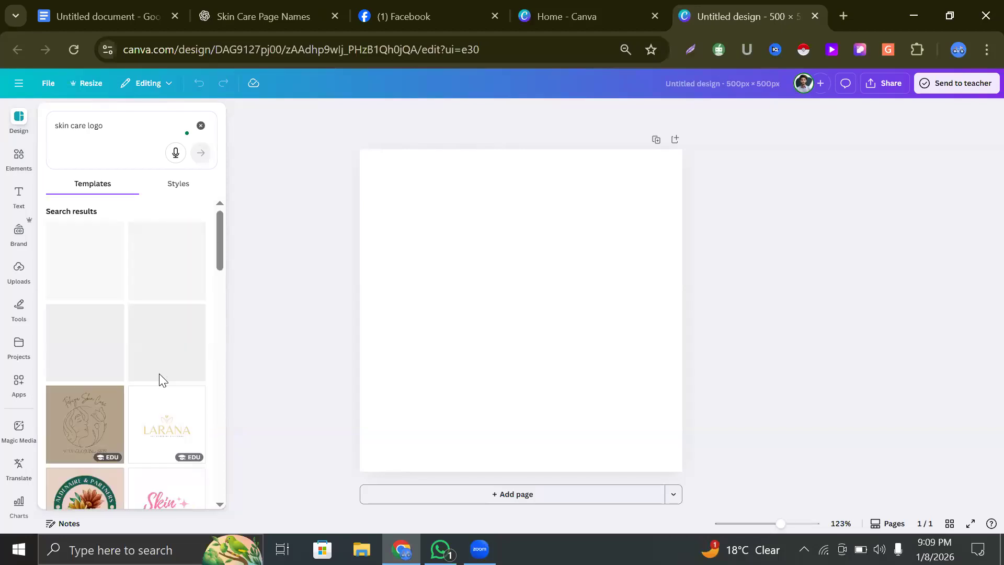
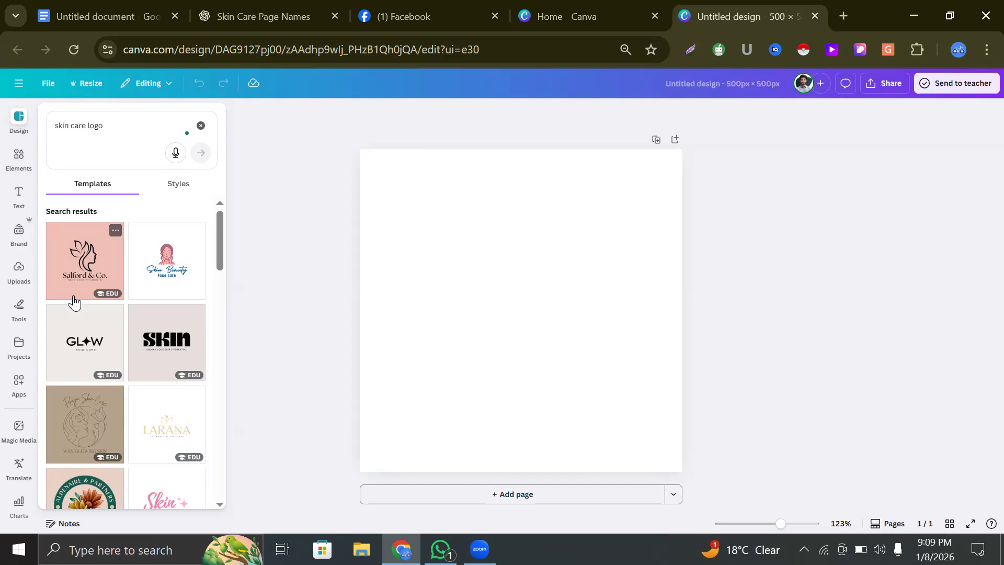
Step: Scroll the 'skin care logo' results and open the green Larana minimal skin care logo template
{"action": "scroll", "coordinate": [74, 298], "scroll_direction": "down", "scroll_amount": 3}
{"action": "scroll", "coordinate": [74, 303], "scroll_direction": "down", "scroll_amount": 5}
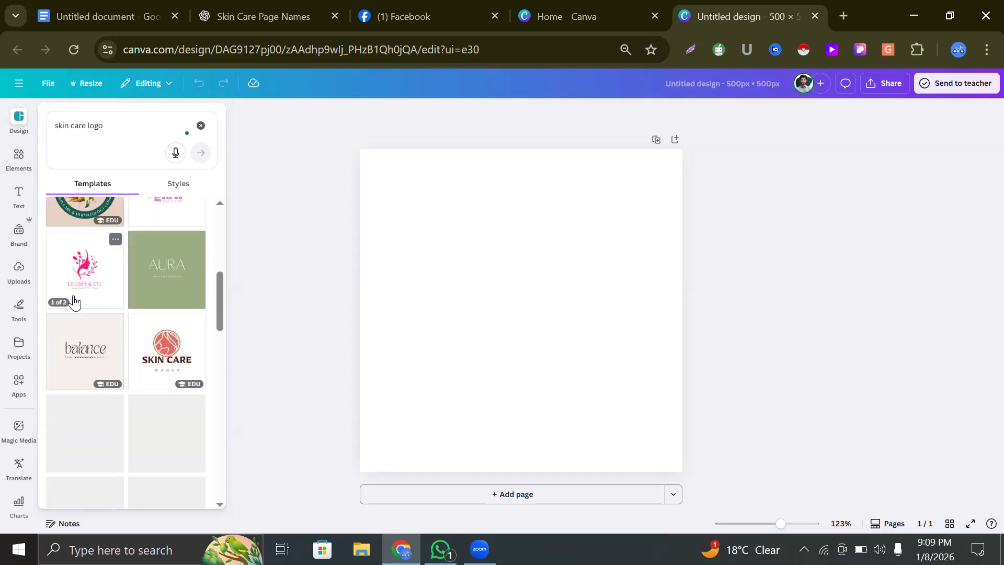
{"action": "scroll", "coordinate": [74, 303], "scroll_direction": "down", "scroll_amount": 2}
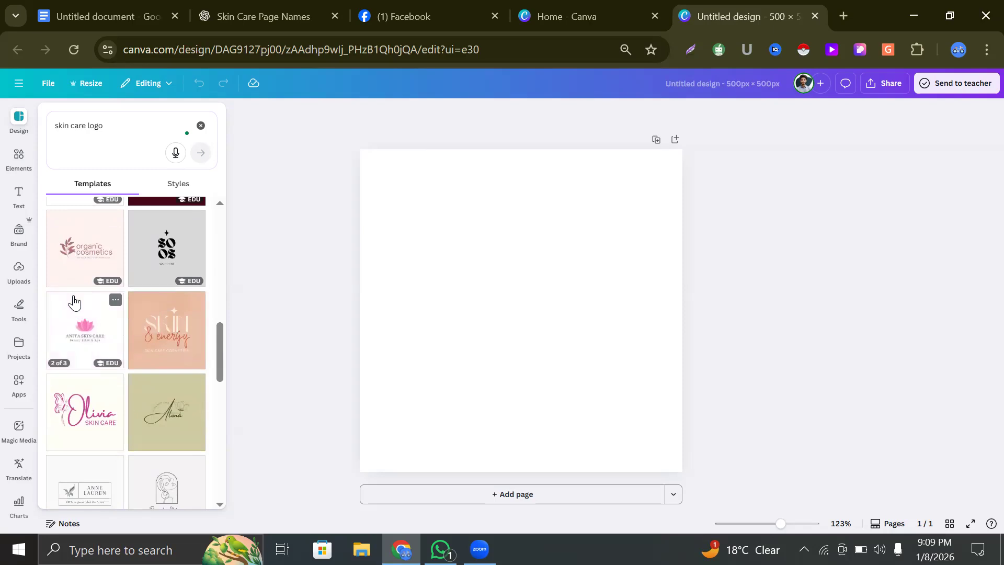
{"action": "scroll", "coordinate": [74, 302], "scroll_direction": "down", "scroll_amount": 2}
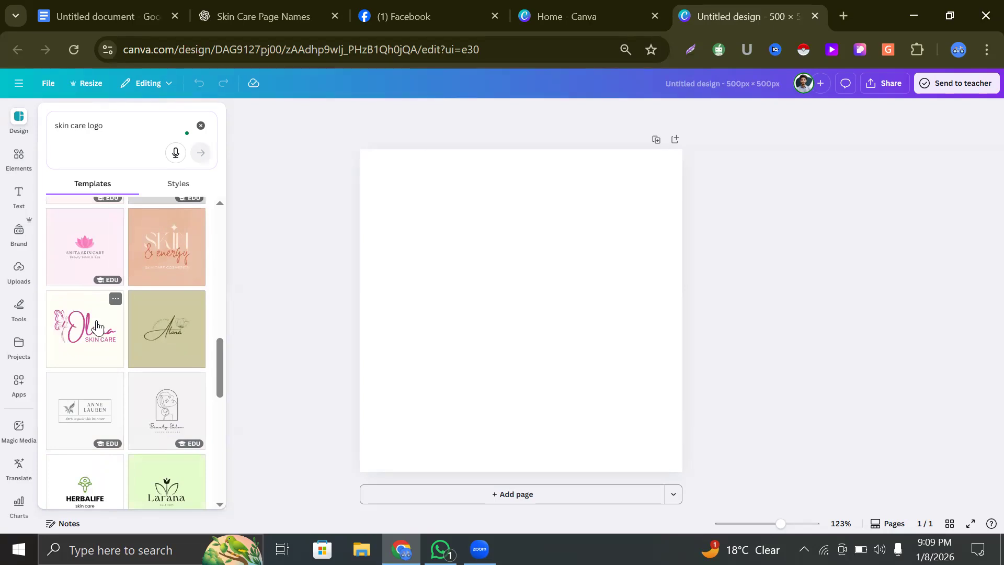
{"action": "scroll", "coordinate": [74, 303], "scroll_direction": "down", "scroll_amount": 5}
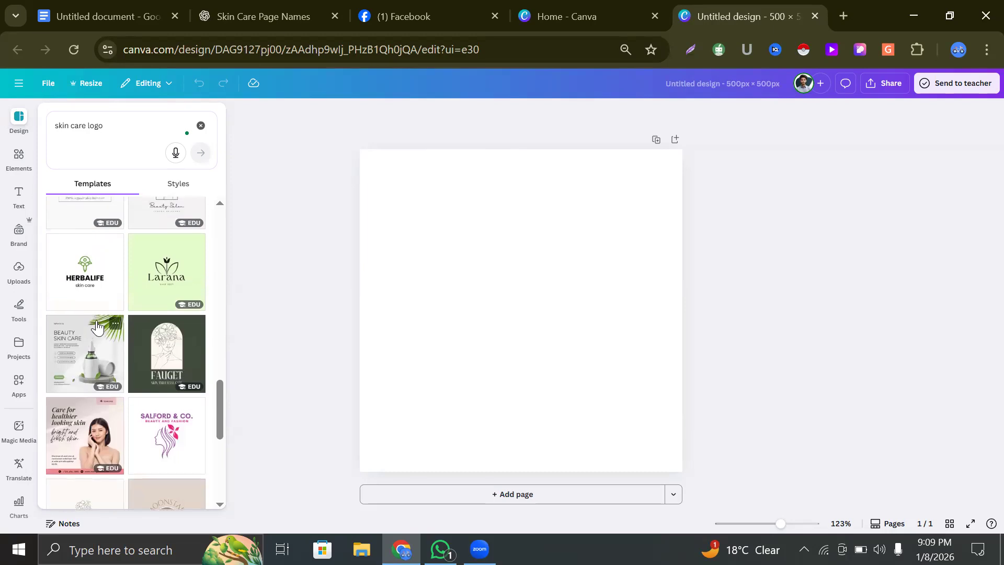
{"action": "left_click", "coordinate": [158, 279]}
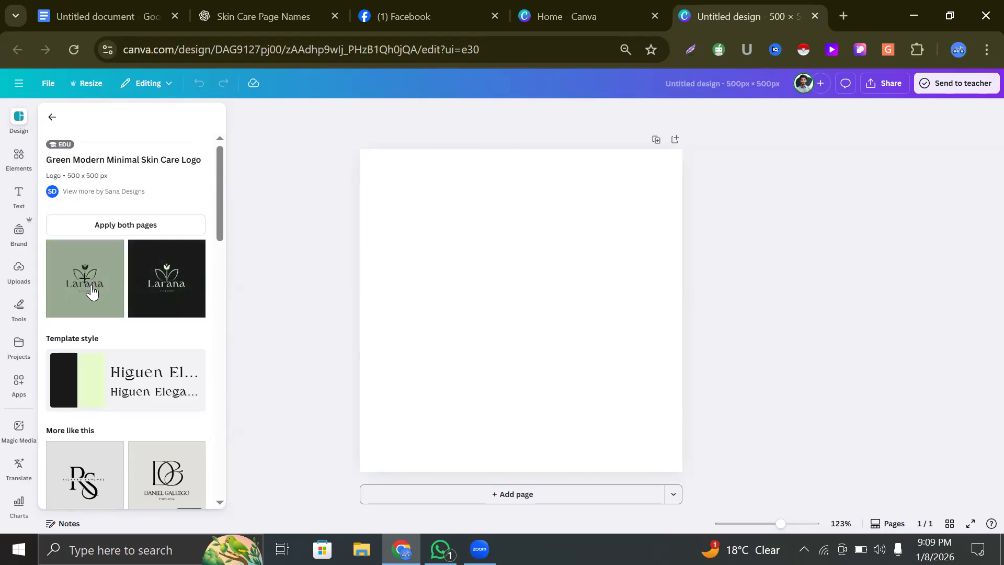
Step: Apply the Larana template to the blank page and paste 'Skinvra' over the Larana name
{"action": "left_click", "coordinate": [91, 291]}
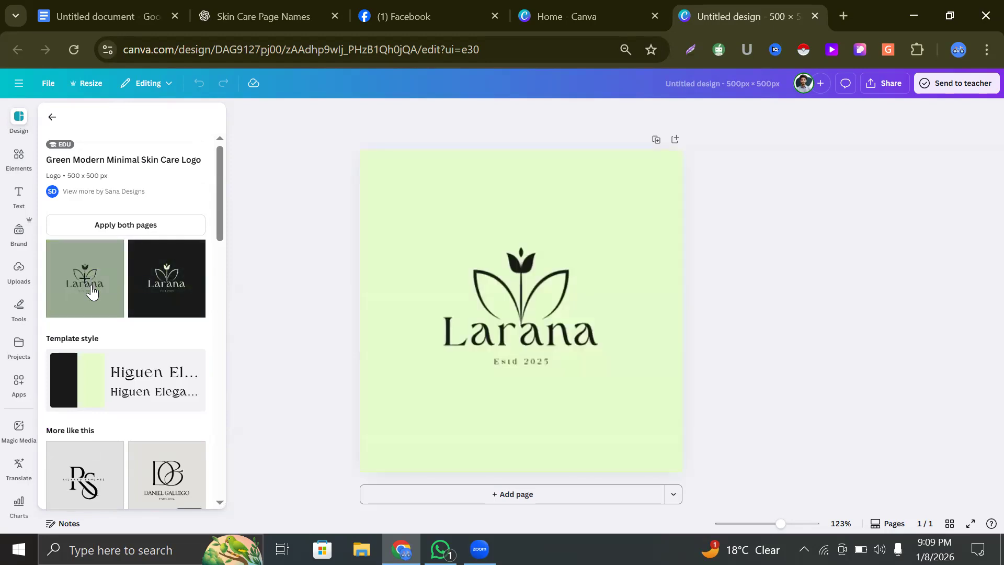
{"action": "left_click", "coordinate": [535, 344]}
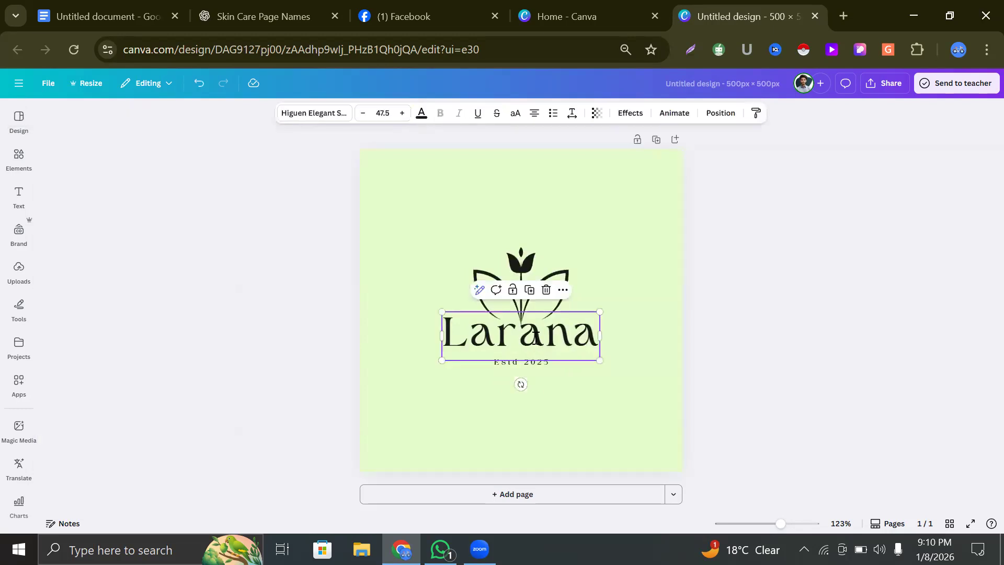
{"action": "left_click", "coordinate": [536, 339]}
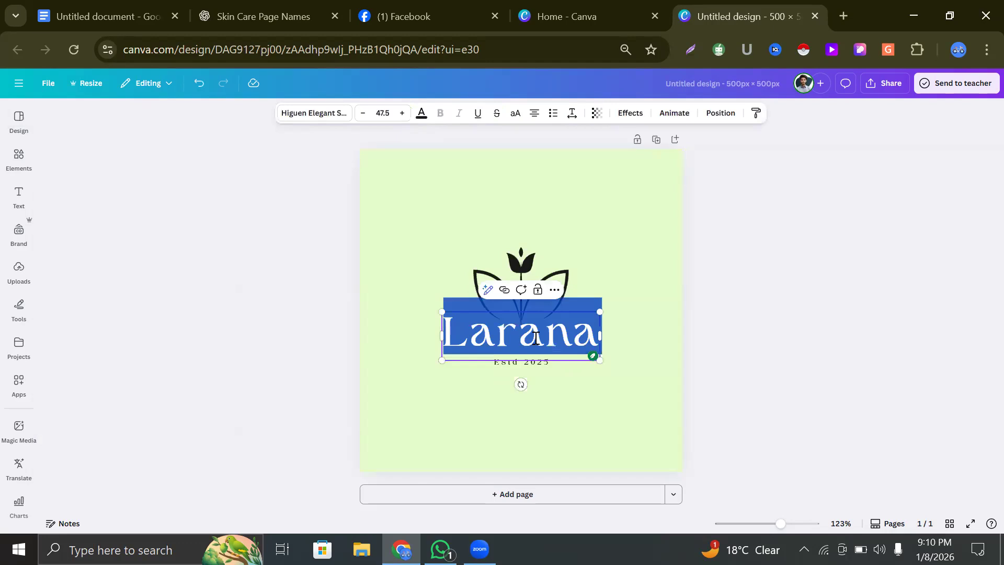
{"action": "type", "text": "Skinvr a"}
{"action": "key", "text": "BackSpace"}
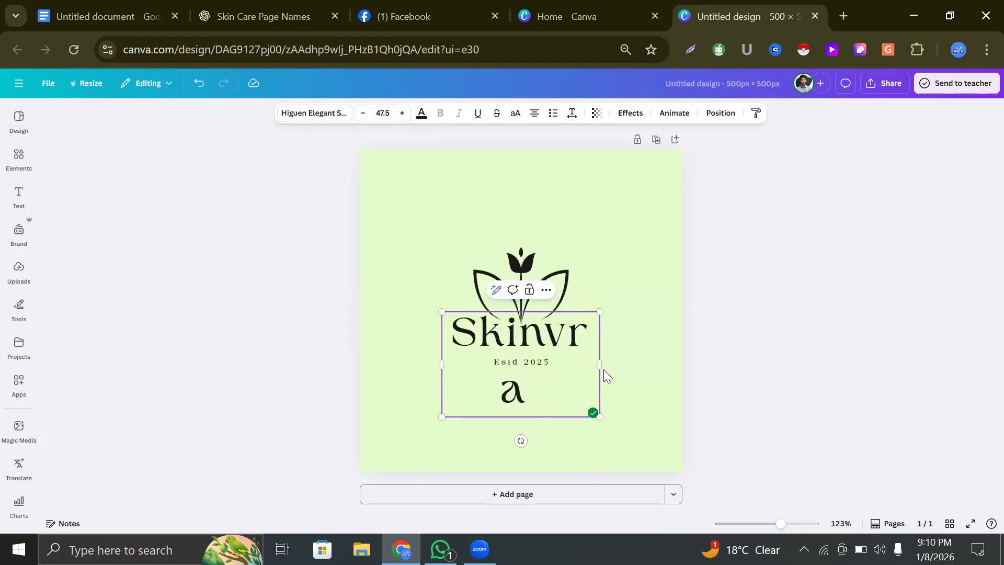
Step: Widen the name text box so 'Skinvra' fits on a single line
{"action": "mouse_move", "coordinate": [601, 370]}
{"action": "left_mouse_down"}
{"action": "mouse_move", "coordinate": [621, 367]}
{"action": "mouse_move", "coordinate": [613, 367]}
{"action": "left_mouse_up"}
{"action": "left_click", "coordinate": [713, 369]}
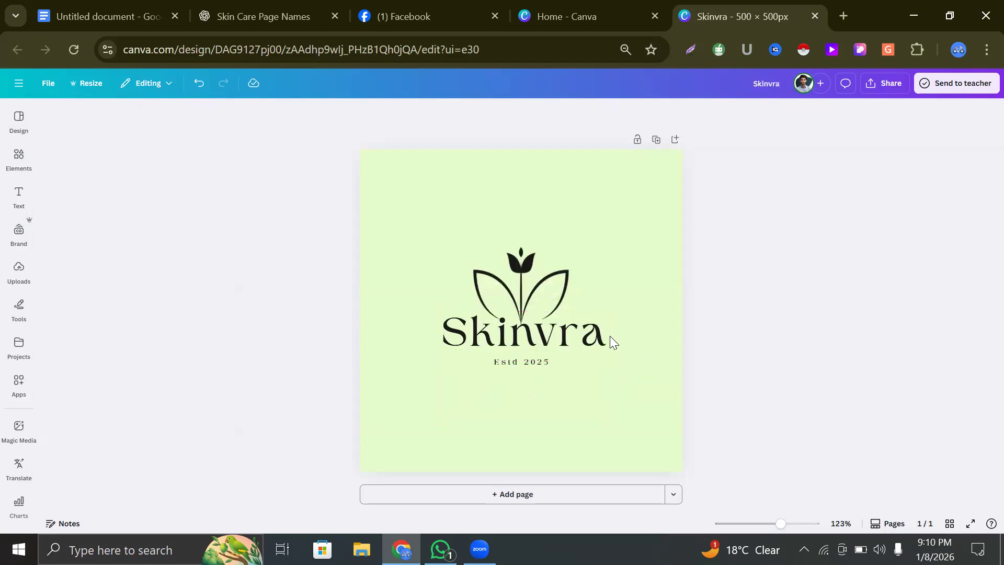
{"action": "left_click", "coordinate": [588, 337]}
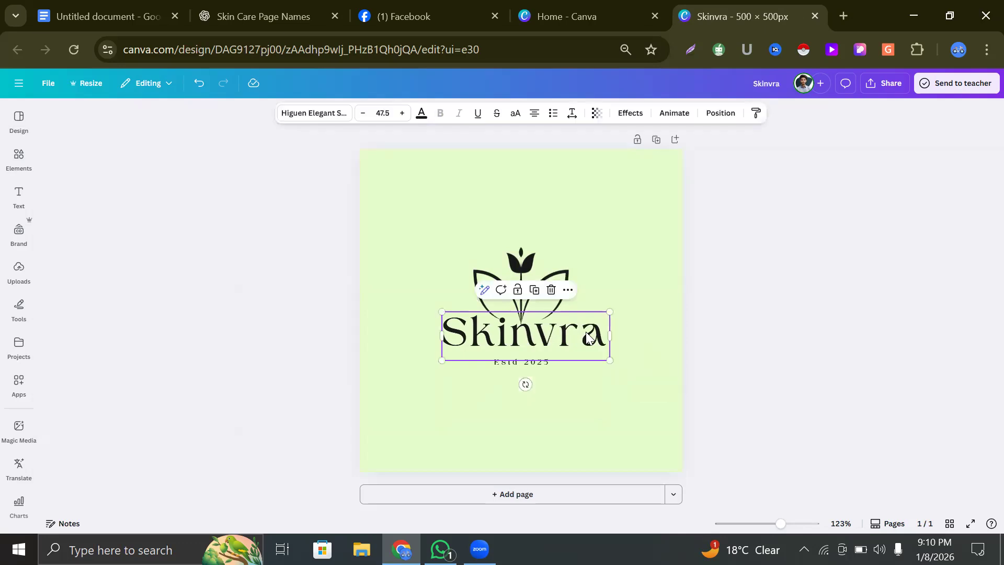
{"action": "left_click", "coordinate": [749, 319]}
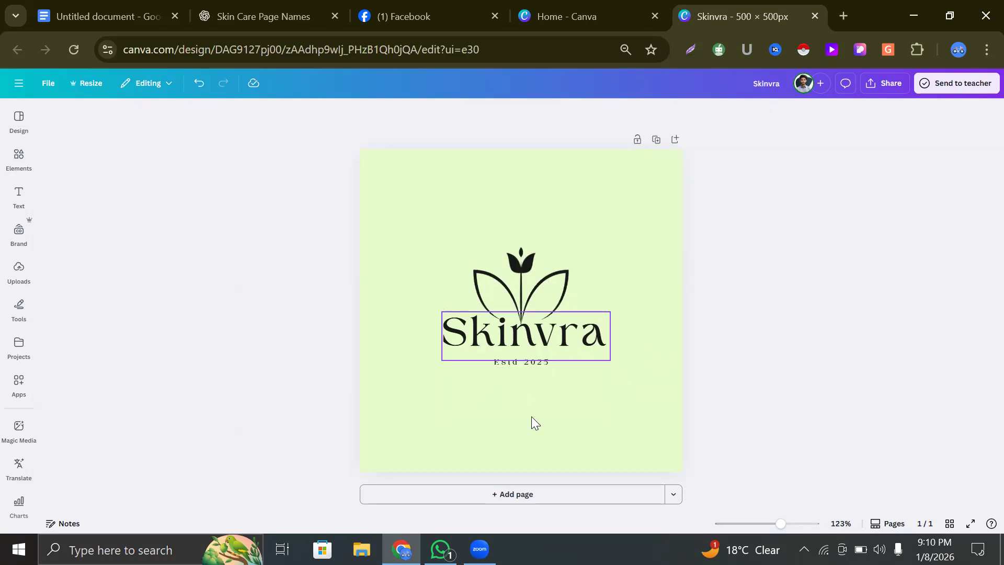
{"action": "left_click", "coordinate": [214, 1]}
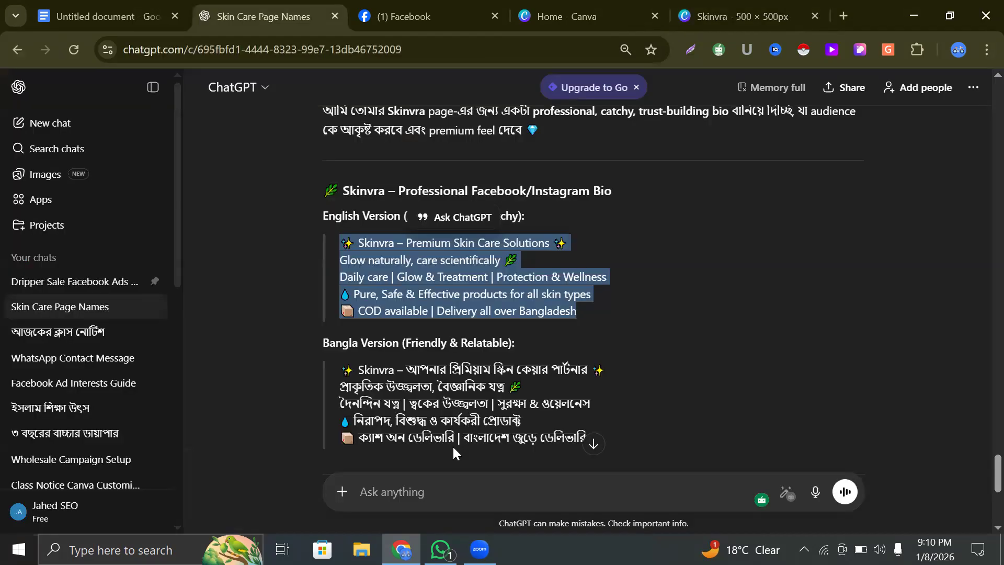
Step: Ask ChatGPT for Skinvra logo slogans with 'amar ei logo er jonno kisu slogan daw'
{"action": "left_click", "coordinate": [453, 446]}
{"action": "type", "text": "Skinvra"}
{"action": "key", "text": "shift+Return"}
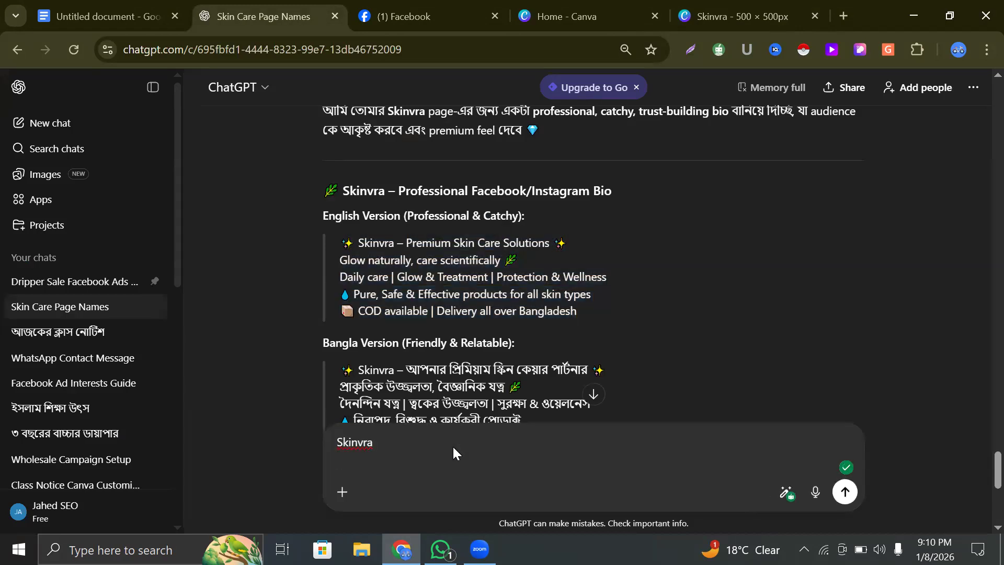
{"action": "type", "text": "amar ei logo er jo"}
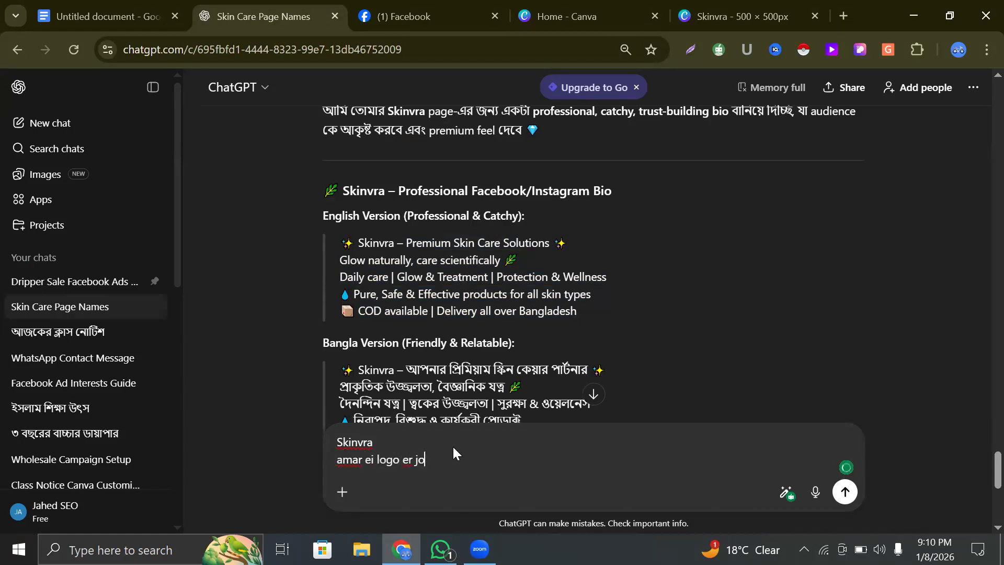
{"action": "type", "text": "nno kisu slogan daw"}
{"action": "key", "text": "Return"}
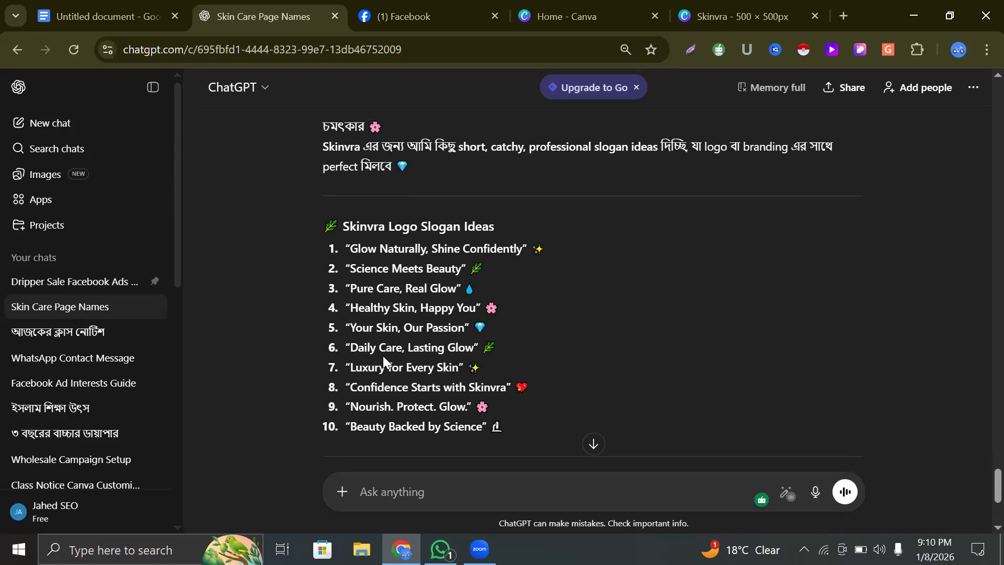
Step: Copy the slogan 'Pure Care, Real Glow' from ChatGPT's list
{"action": "scroll", "coordinate": [383, 361], "scroll_direction": "down", "scroll_amount": 1}
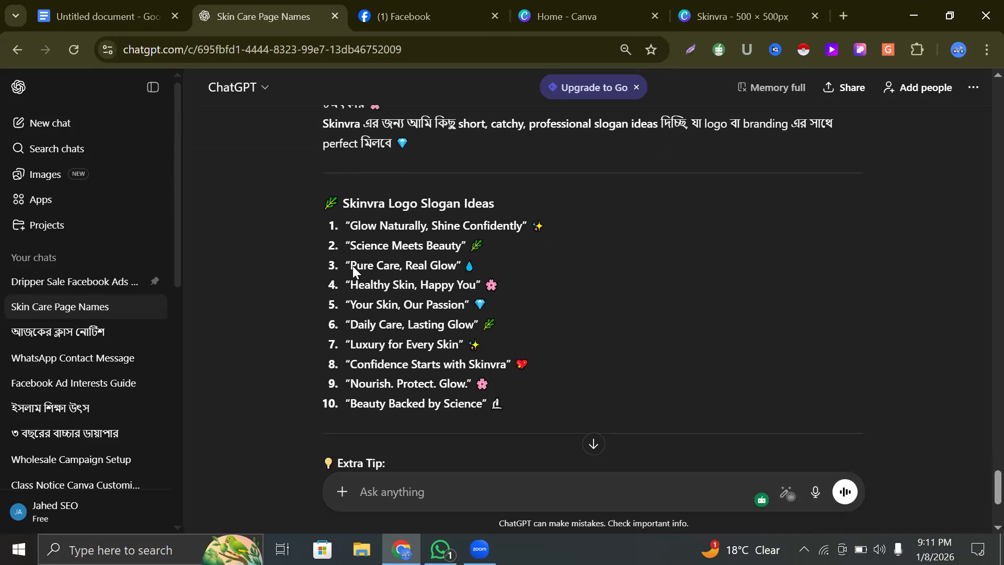
{"action": "left_click_drag", "start_coordinate": [351, 266], "coordinate": [456, 264]}
{"action": "key", "text": "ctrl+c"}
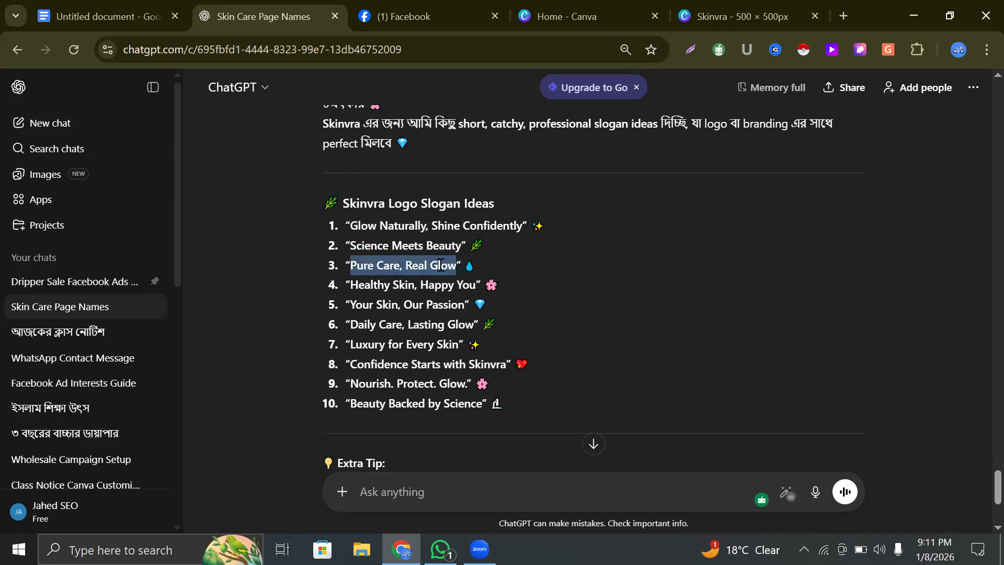
{"action": "right_click", "coordinate": [432, 265]}
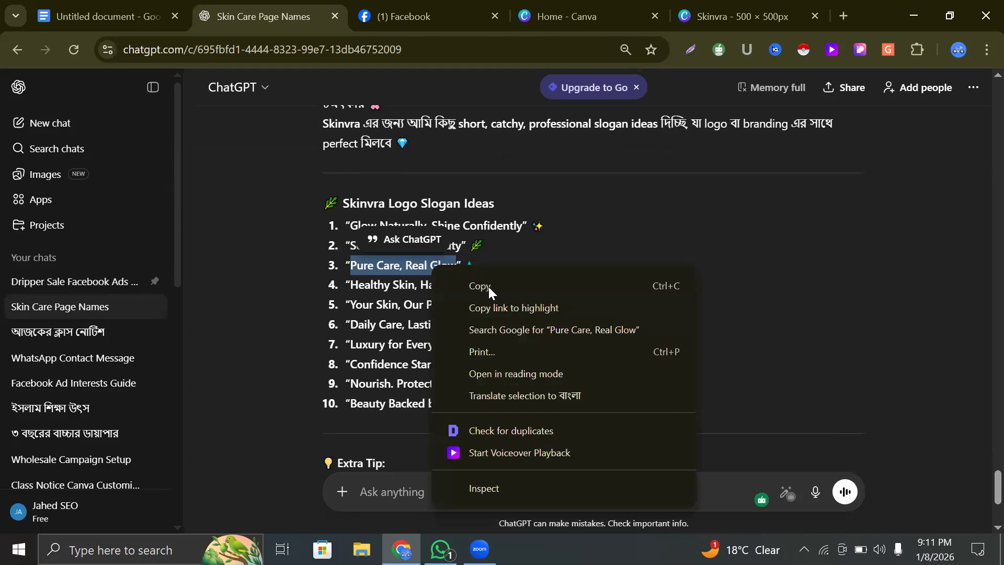
{"action": "left_click", "coordinate": [545, 6]}
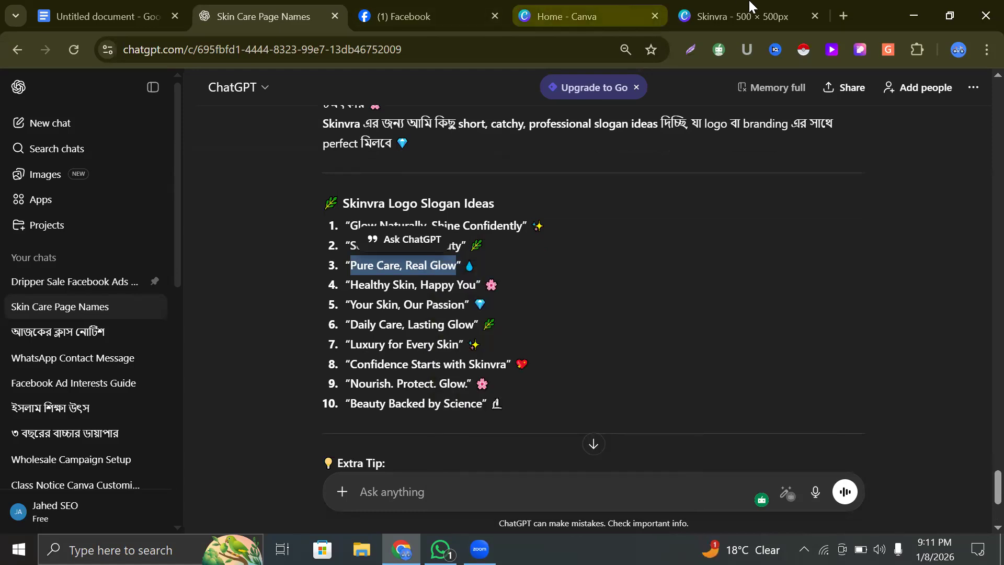
{"action": "left_click", "coordinate": [740, 16]}
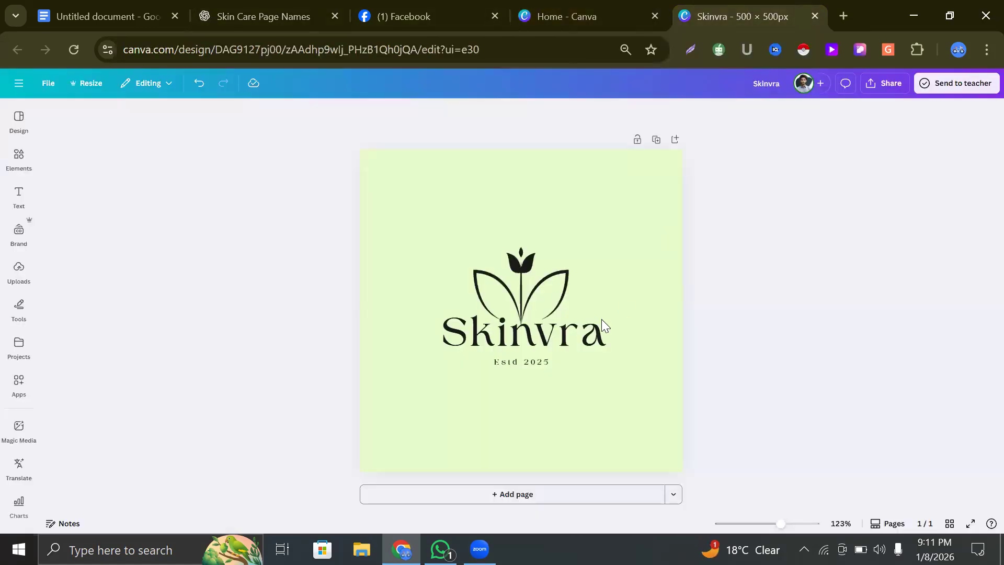
Step: Replace the 'Estd 2025' tagline with 'Pure Care, Real Glow' and widen its text box
{"action": "left_click", "coordinate": [543, 370]}
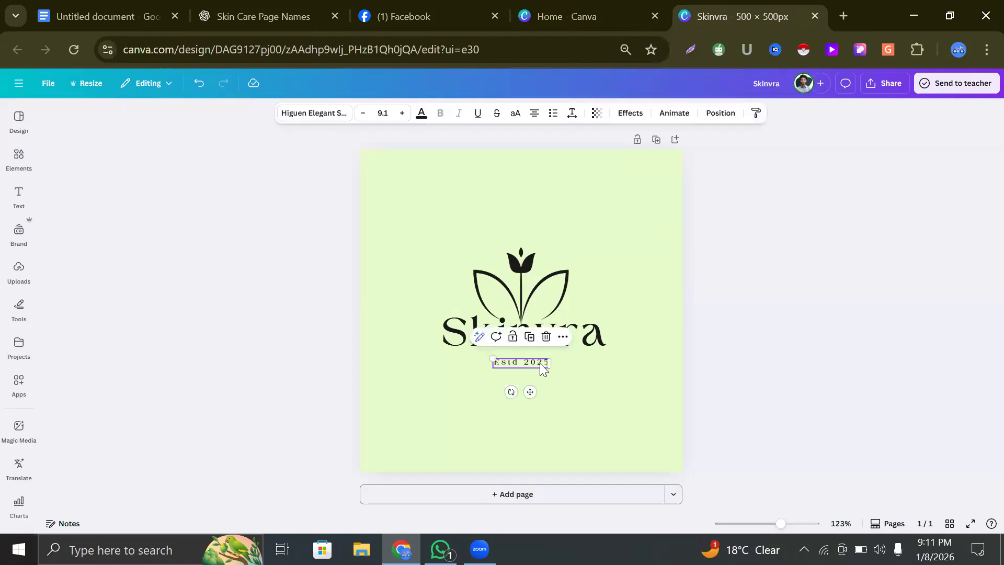
{"action": "left_click", "coordinate": [541, 363]}
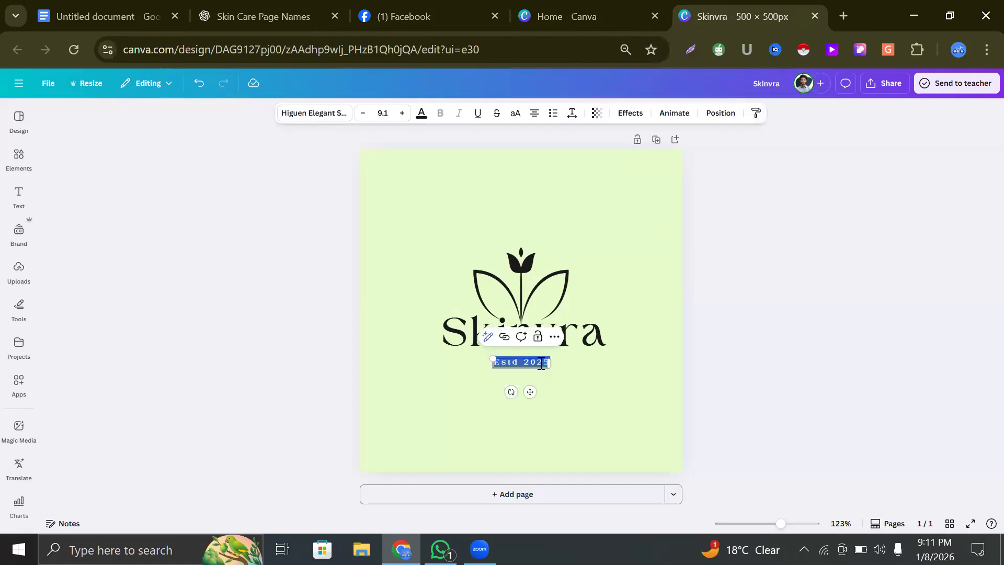
{"action": "key", "text": "ctrl+v"}
{"action": "left_click_drag", "start_coordinate": [553, 378], "coordinate": [637, 373]}
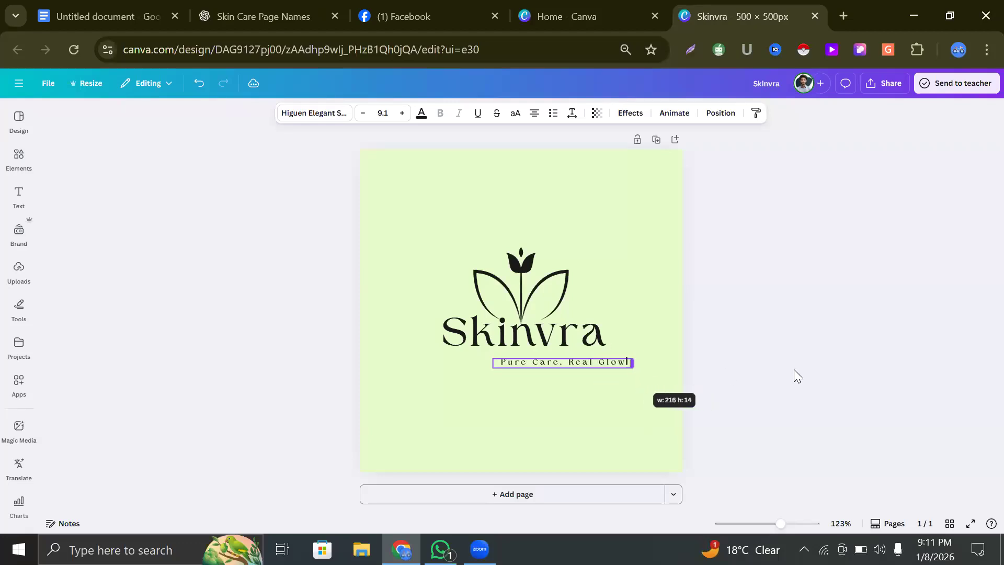
{"action": "left_click", "coordinate": [794, 370]}
Step: Centre the tagline under Skinvra and move the whole logo group to the page centre
{"action": "left_click_drag", "start_coordinate": [554, 365], "coordinate": [521, 360]}
{"action": "left_click", "coordinate": [757, 325]}
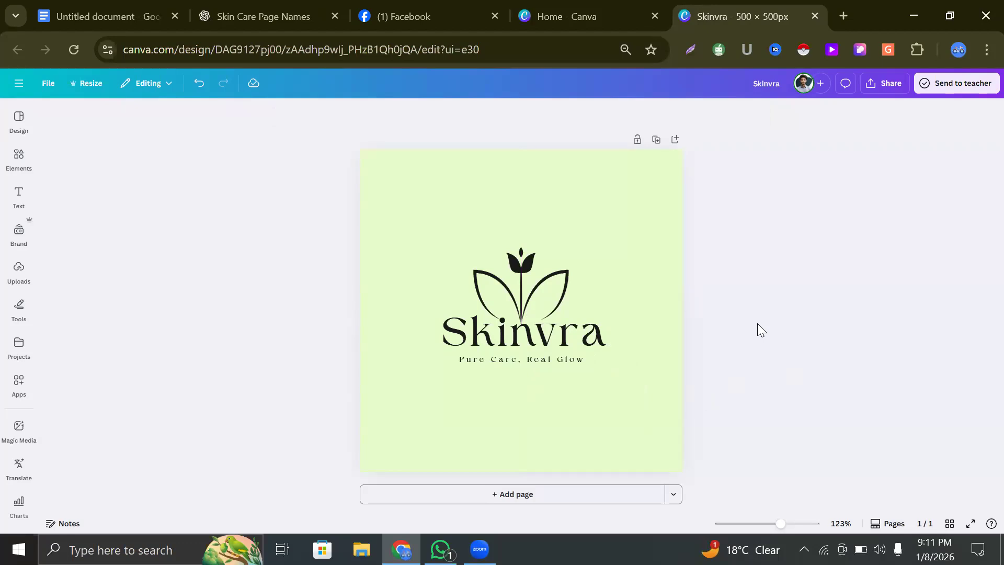
{"action": "left_click_drag", "start_coordinate": [379, 211], "coordinate": [614, 363]}
{"action": "mouse_move", "coordinate": [560, 282]}
{"action": "left_mouse_down"}
{"action": "mouse_move", "coordinate": [584, 285]}
{"action": "mouse_move", "coordinate": [556, 285]}
{"action": "left_mouse_up"}
{"action": "left_click", "coordinate": [759, 385]}
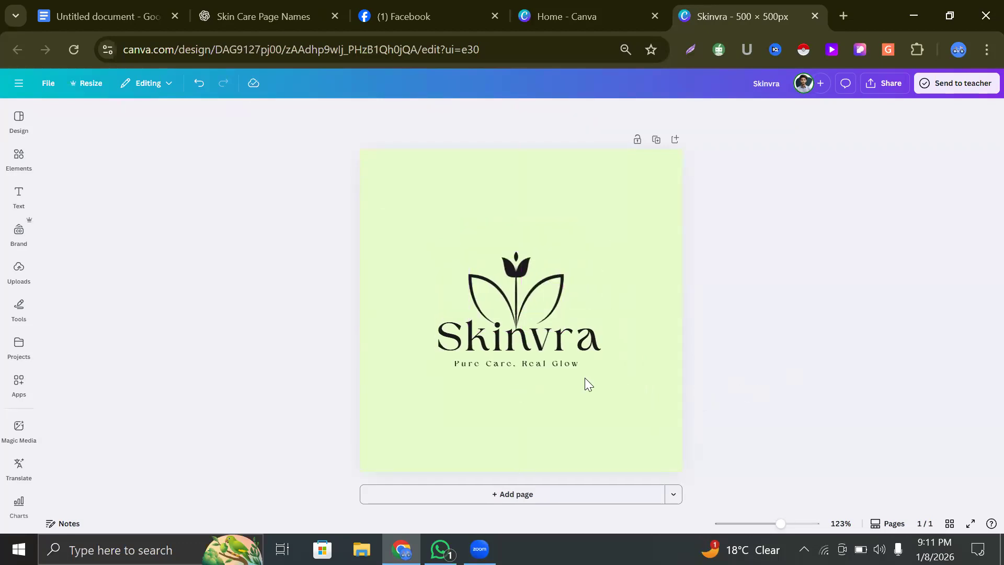
{"action": "left_click", "coordinate": [543, 369]}
{"action": "left_click_drag", "start_coordinate": [542, 370], "coordinate": [544, 370]}
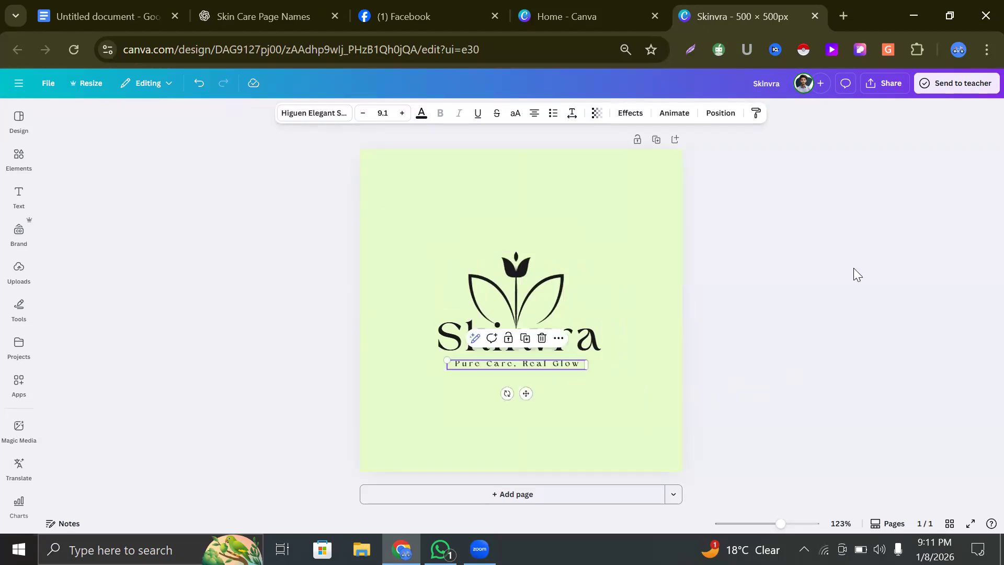
{"action": "left_click", "coordinate": [856, 274]}
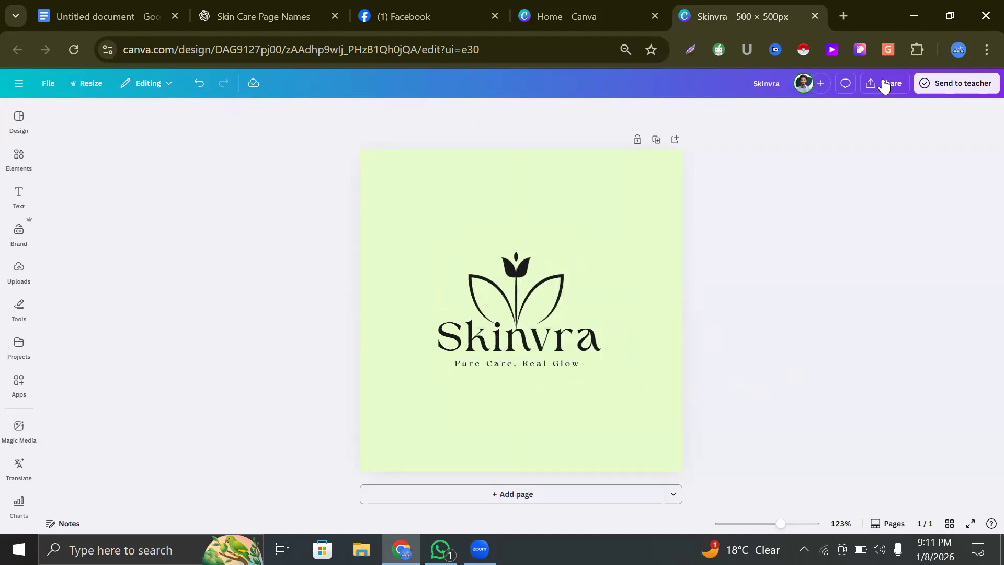
{"action": "left_click", "coordinate": [884, 84]}
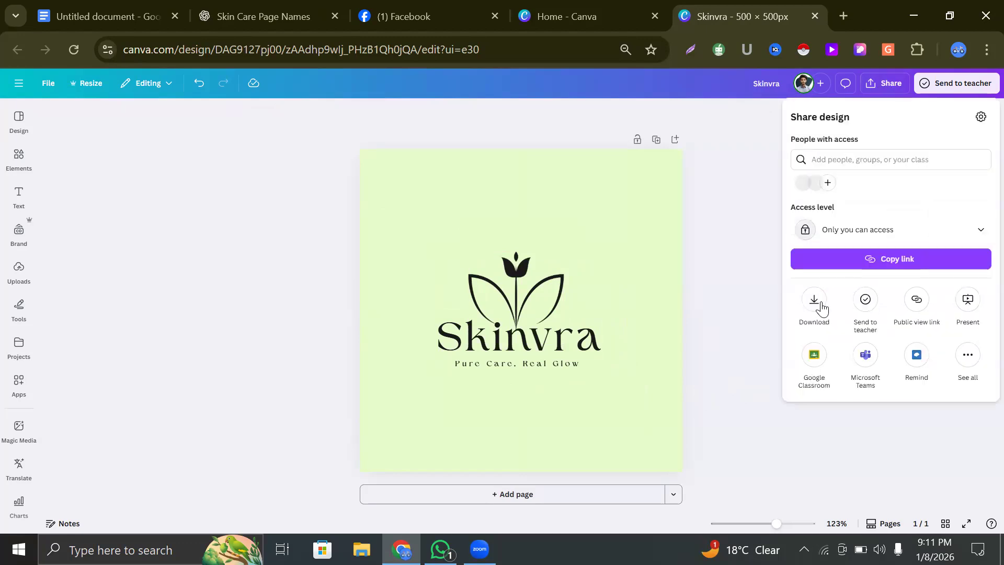
{"action": "left_click", "coordinate": [816, 303]}
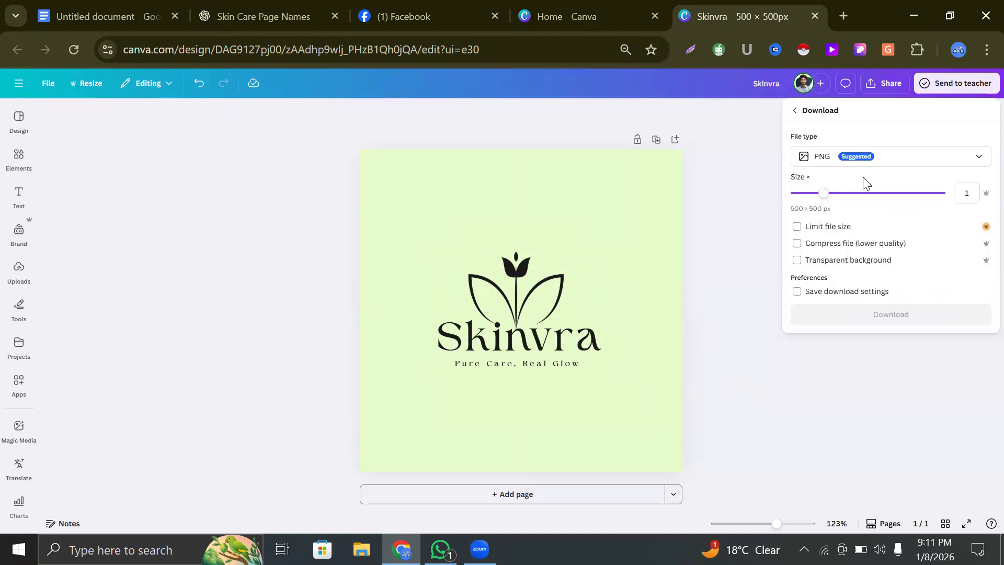
{"action": "left_click", "coordinate": [882, 155]}
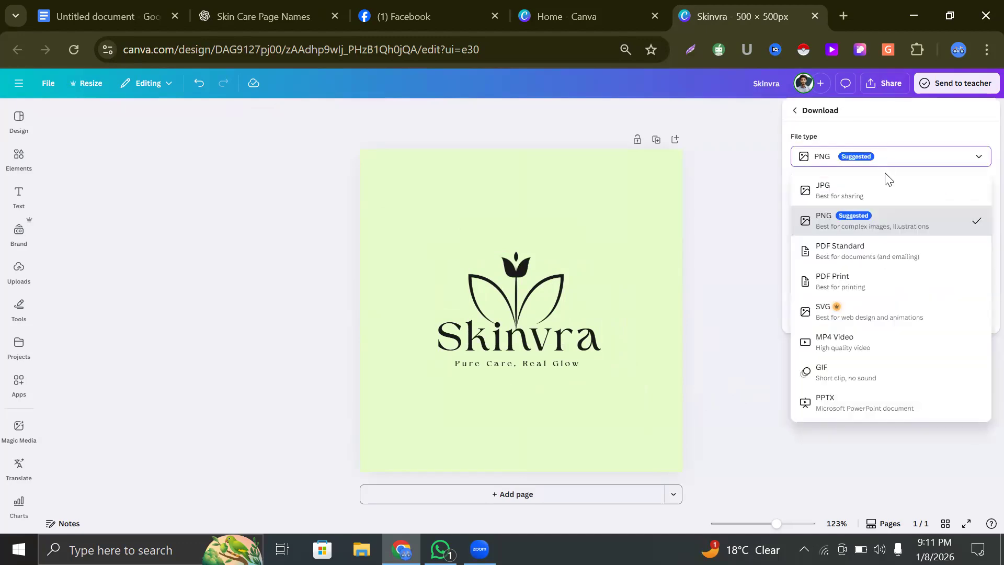
{"action": "left_click", "coordinate": [347, 225]}
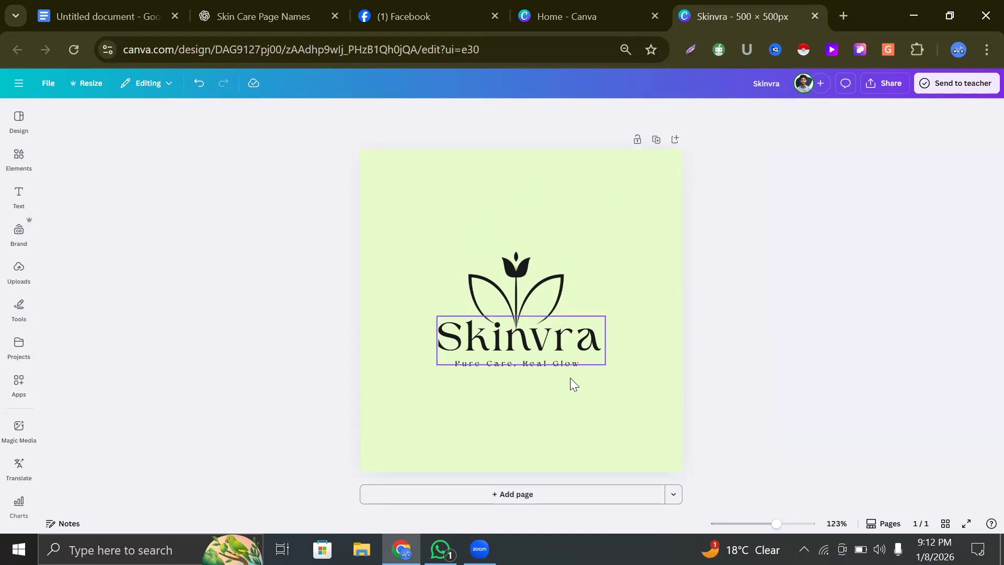
Step: Look back through the skin care logo templates, then close the design side panel
{"action": "left_click", "coordinate": [20, 118]}
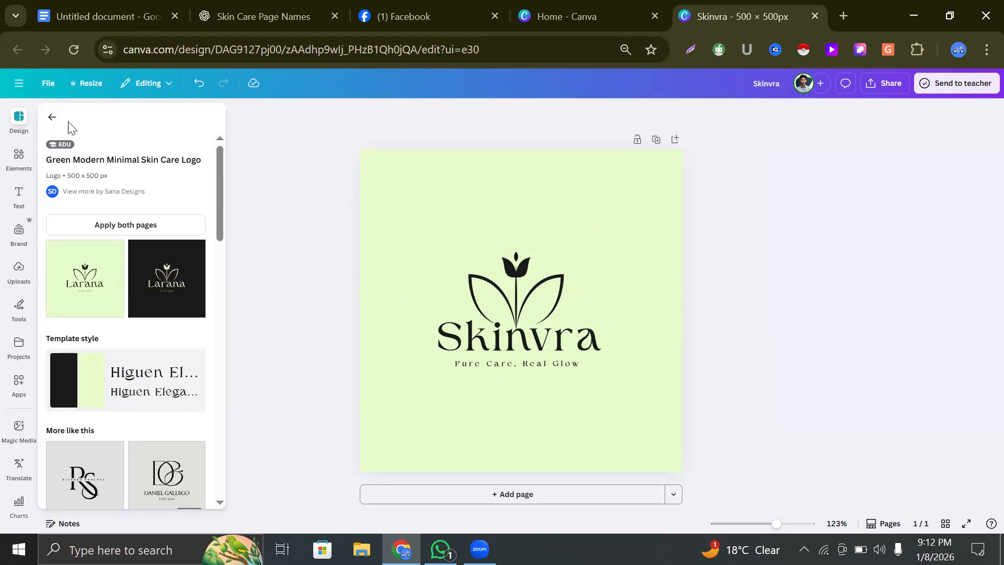
{"action": "left_click", "coordinate": [53, 117]}
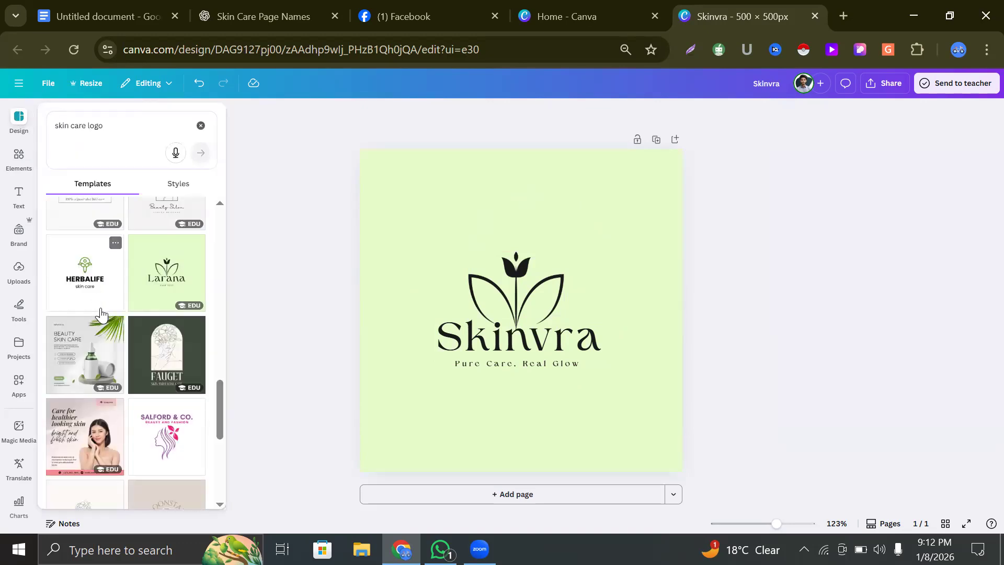
{"action": "scroll", "coordinate": [101, 314], "scroll_direction": "down", "scroll_amount": 3}
{"action": "scroll", "coordinate": [101, 313], "scroll_direction": "down", "scroll_amount": 5}
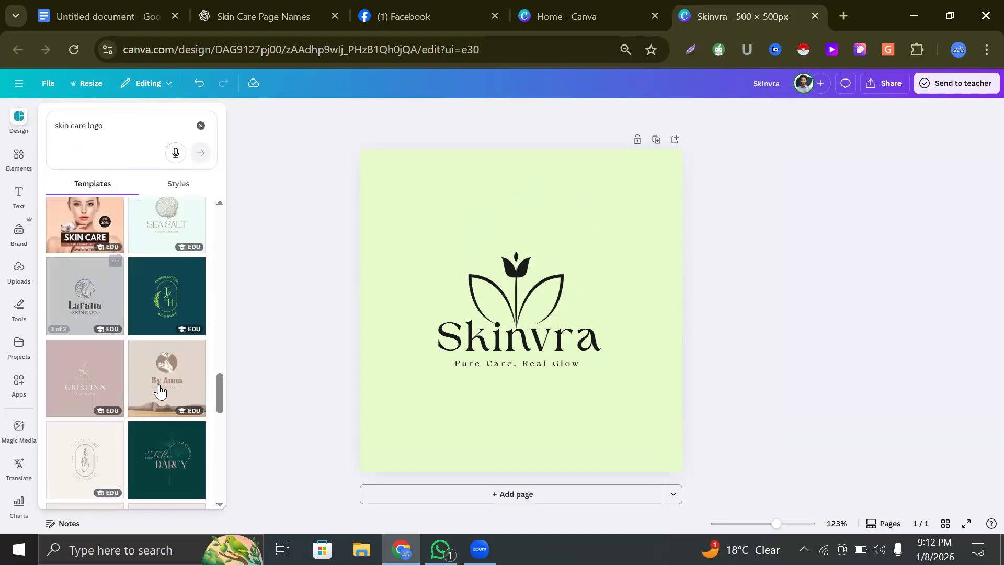
{"action": "scroll", "coordinate": [161, 375], "scroll_direction": "up", "scroll_amount": 5}
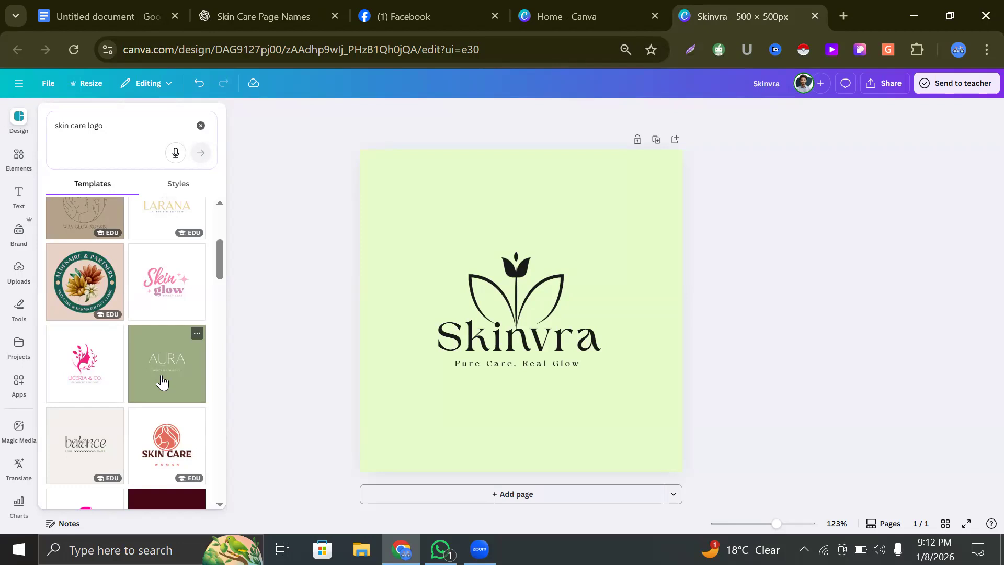
{"action": "left_click", "coordinate": [967, 215]}
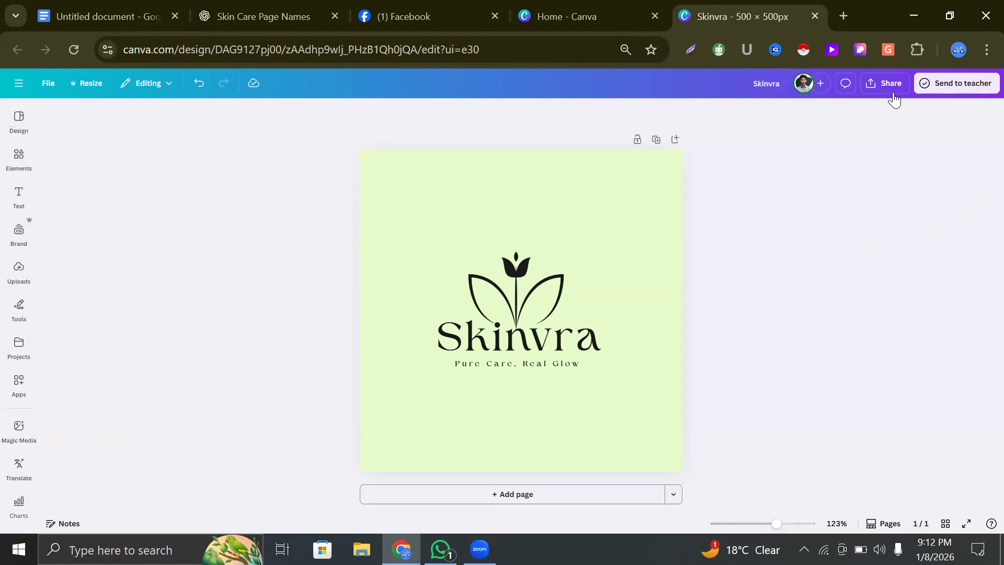
Step: Download the Skinvra logo design as a JPG file
{"action": "left_click", "coordinate": [891, 90]}
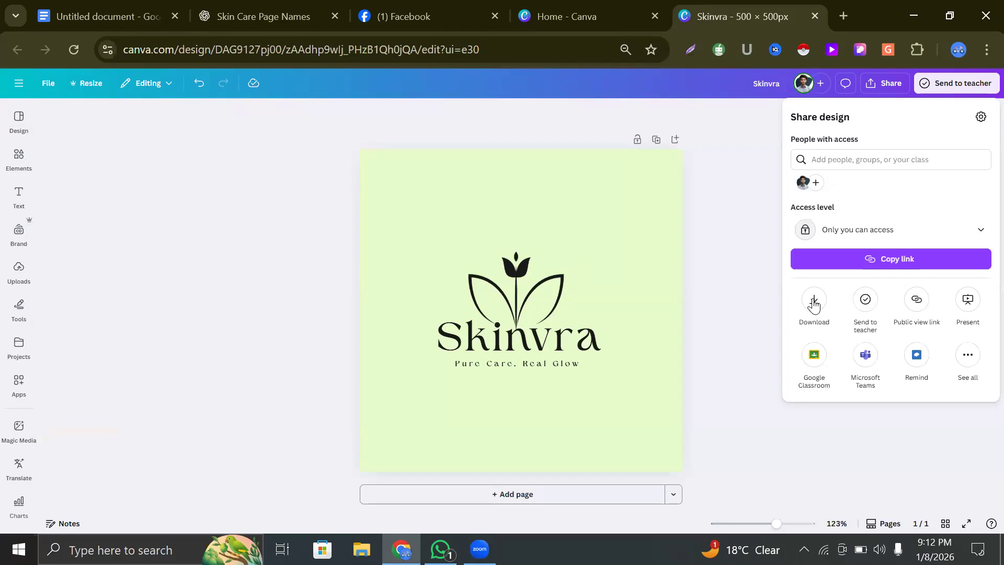
{"action": "left_click", "coordinate": [814, 302]}
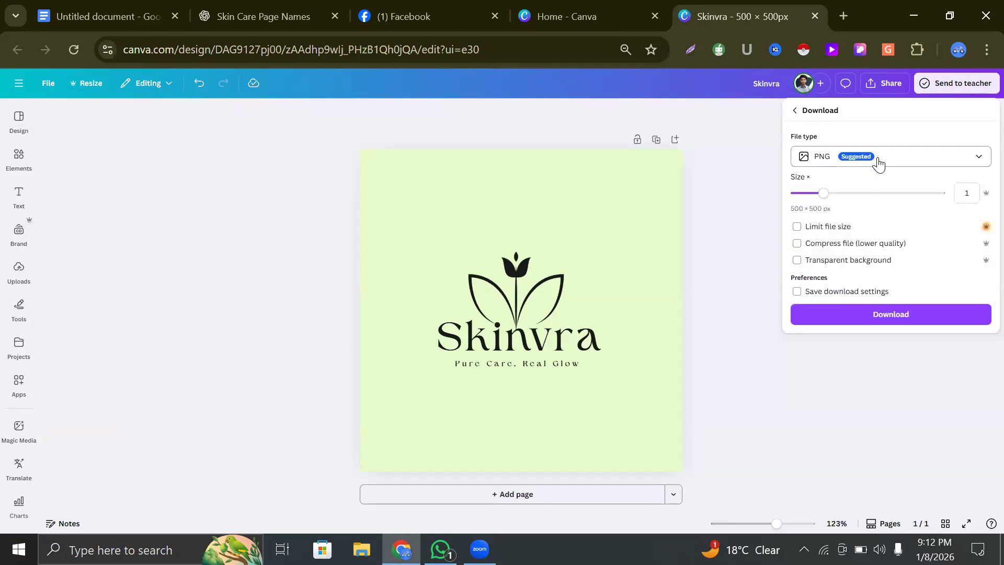
{"action": "left_click", "coordinate": [879, 157]}
{"action": "left_click", "coordinate": [877, 193]}
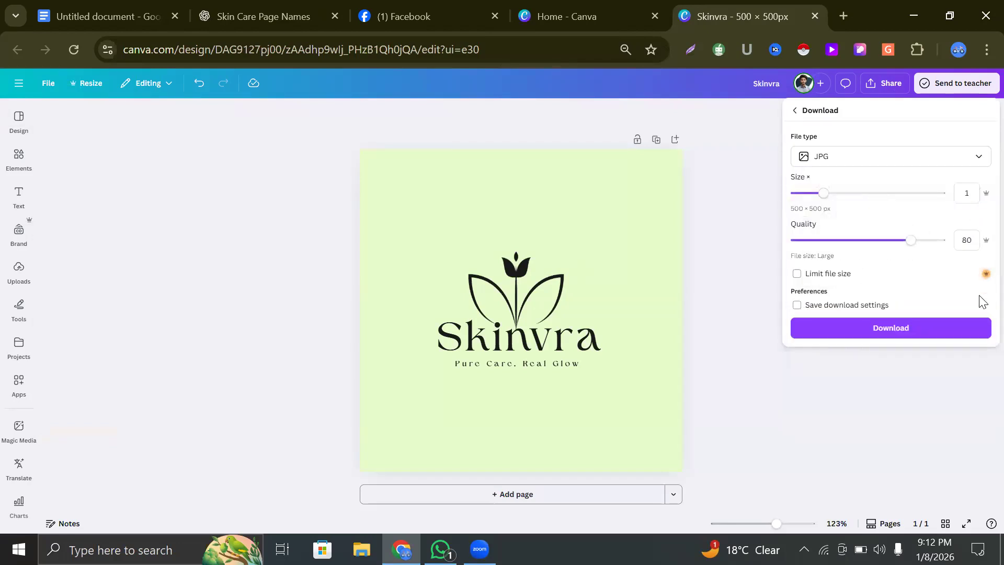
{"action": "left_click", "coordinate": [940, 326]}
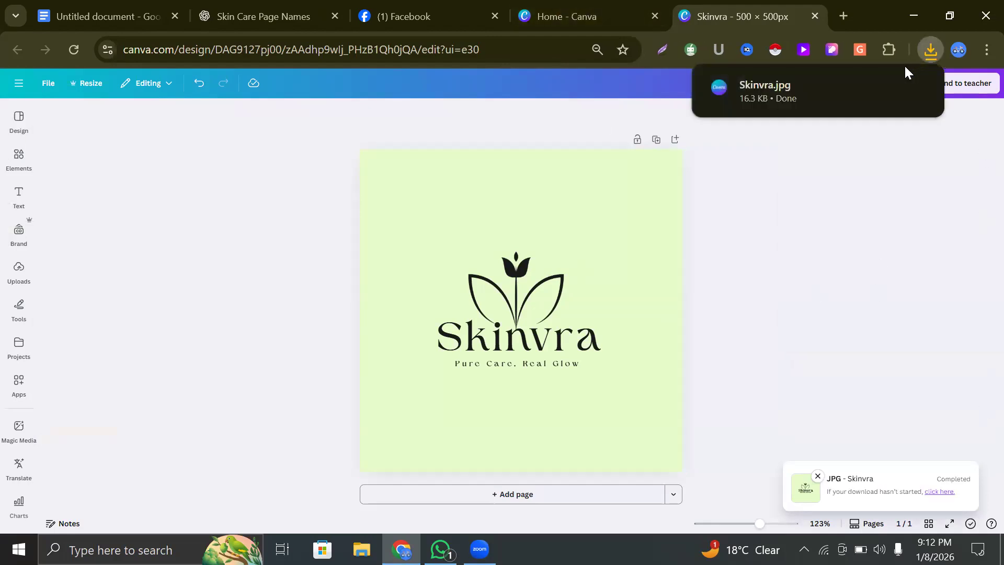
{"action": "left_click", "coordinate": [580, 6]}
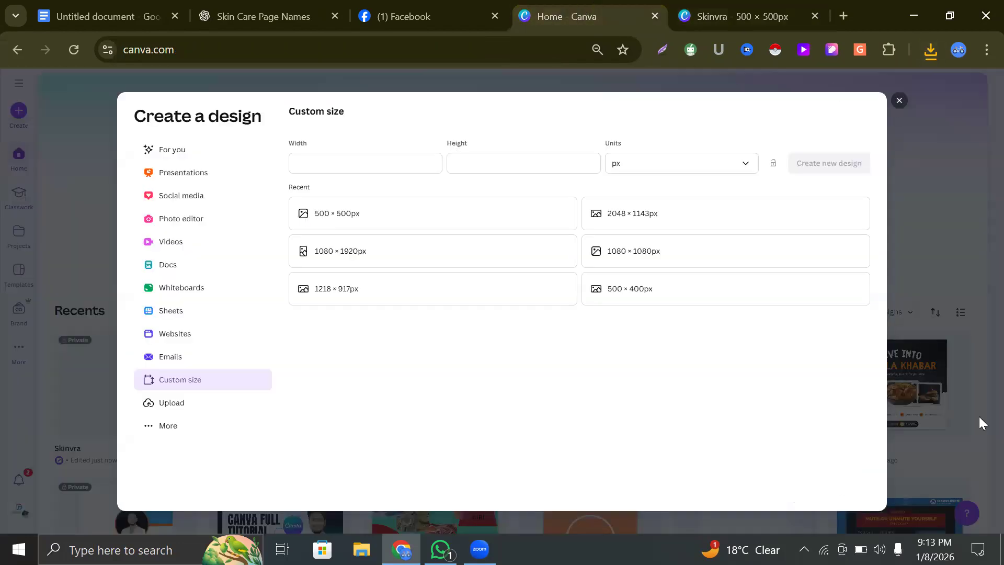
Step: Search Canva templates for 'Skin Care facebook cover'
{"action": "left_click", "coordinate": [900, 101]}
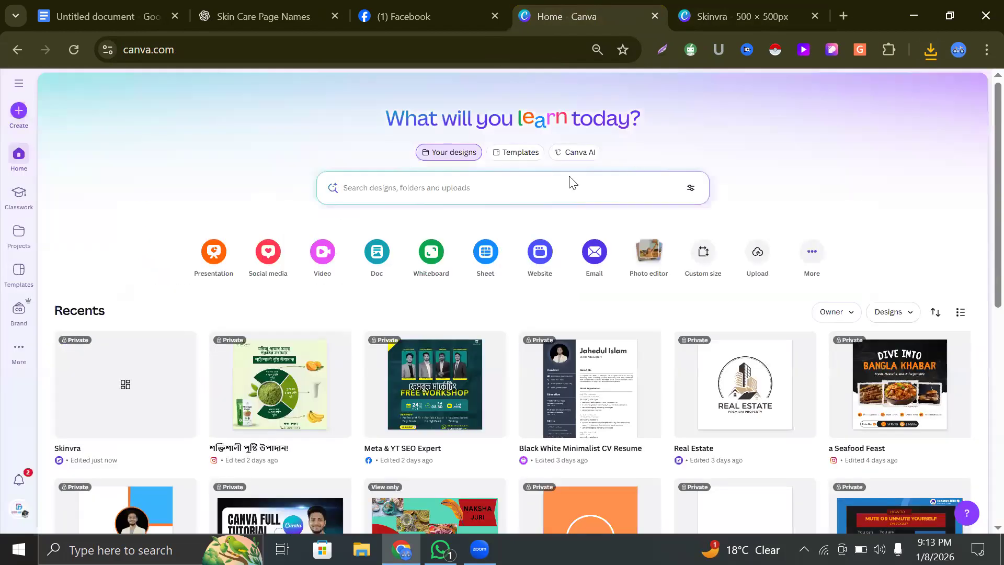
{"action": "left_click", "coordinate": [514, 156]}
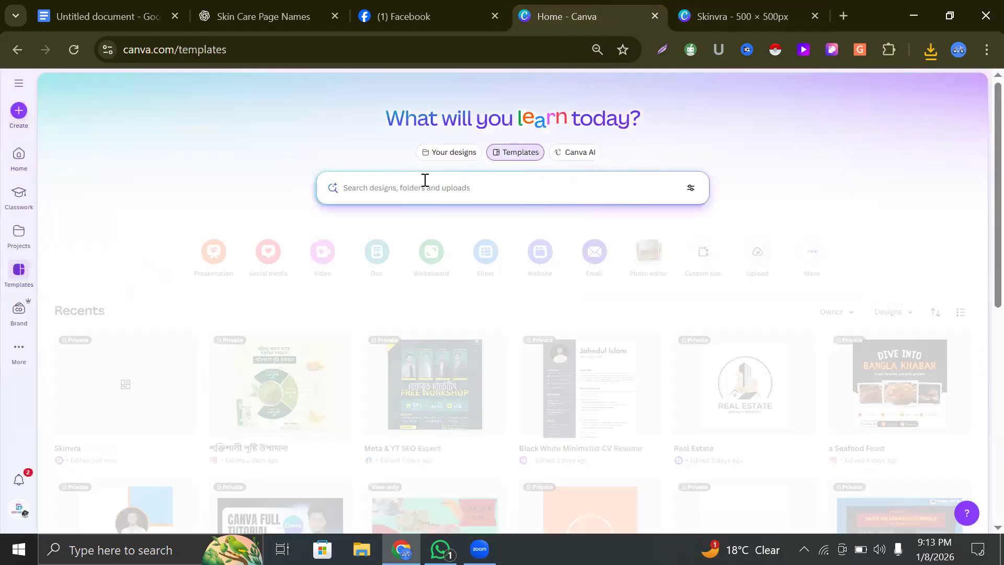
{"action": "type", "text": "Ski"}
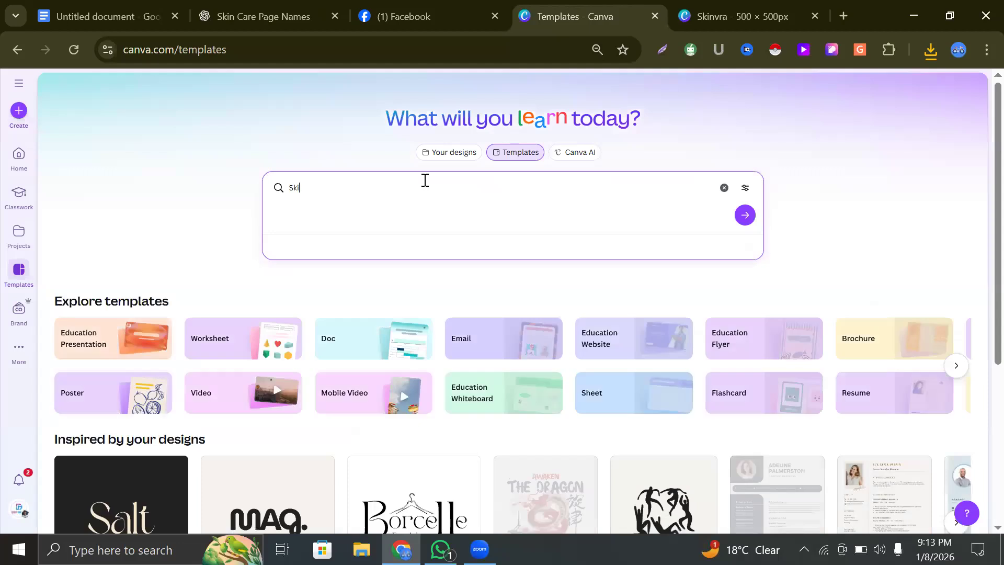
{"action": "type", "text": "n "}
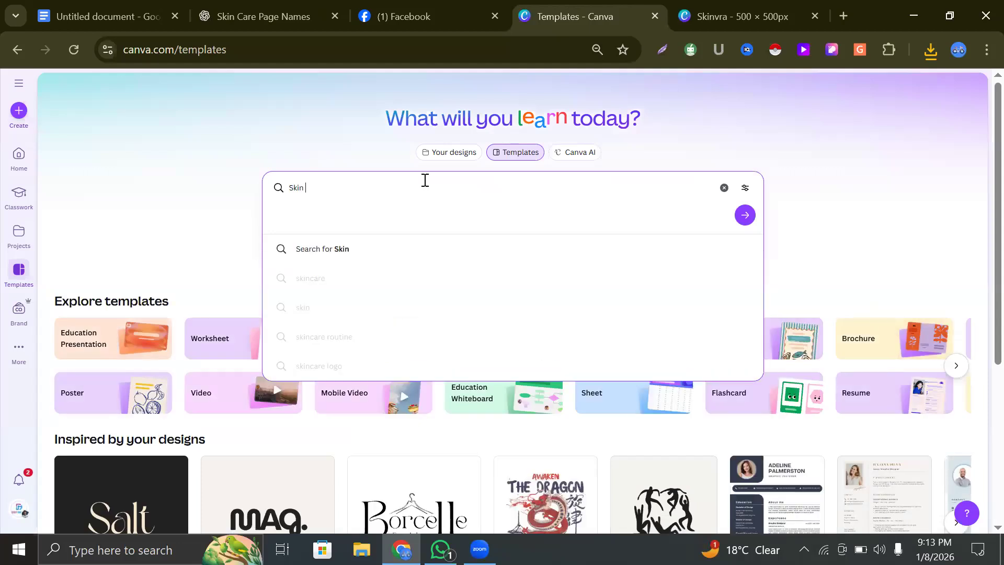
{"action": "type", "text": "Care facebook"}
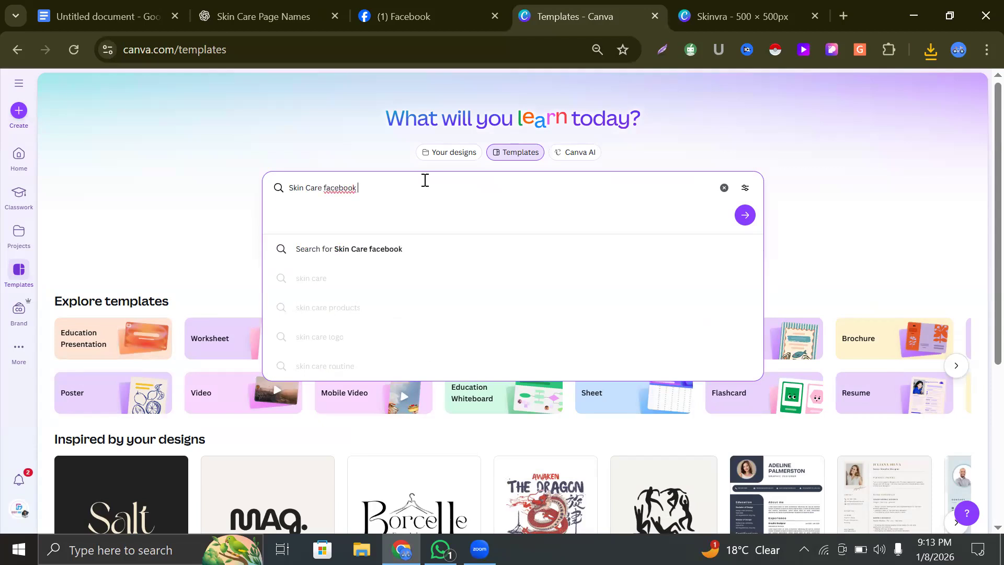
{"action": "type", "text": " cover"}
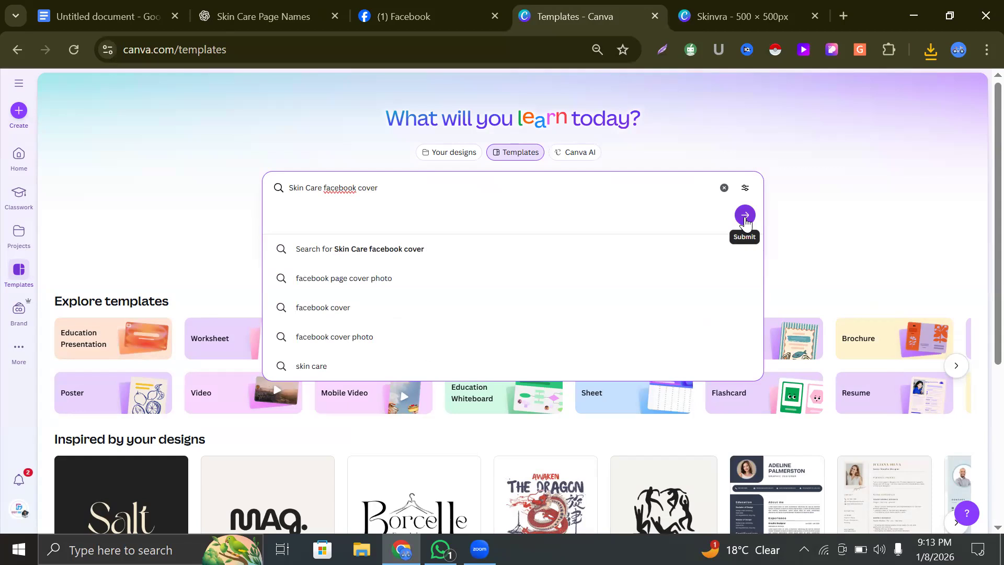
{"action": "left_click", "coordinate": [745, 216]}
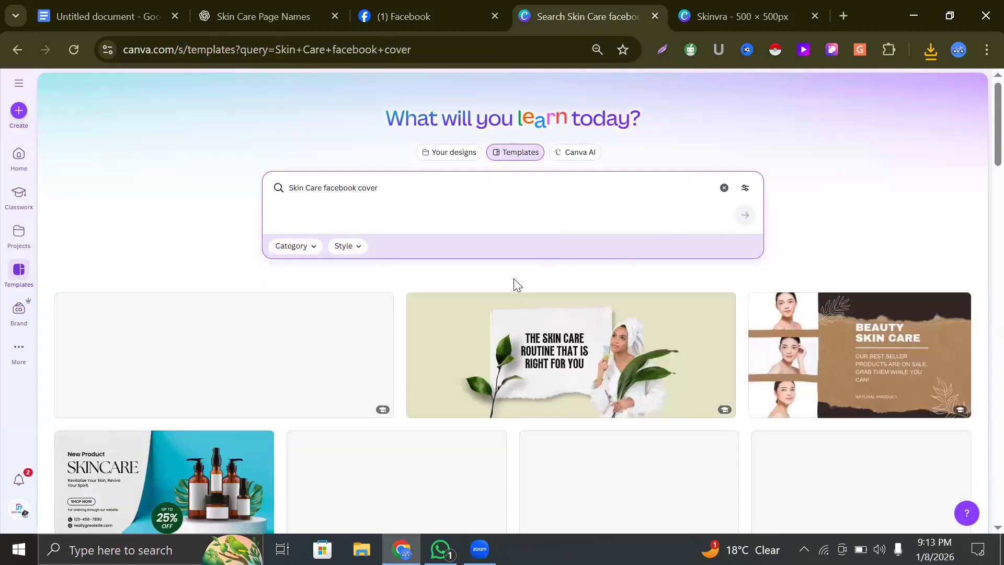
{"action": "scroll", "coordinate": [514, 283], "scroll_direction": "down", "scroll_amount": 4}
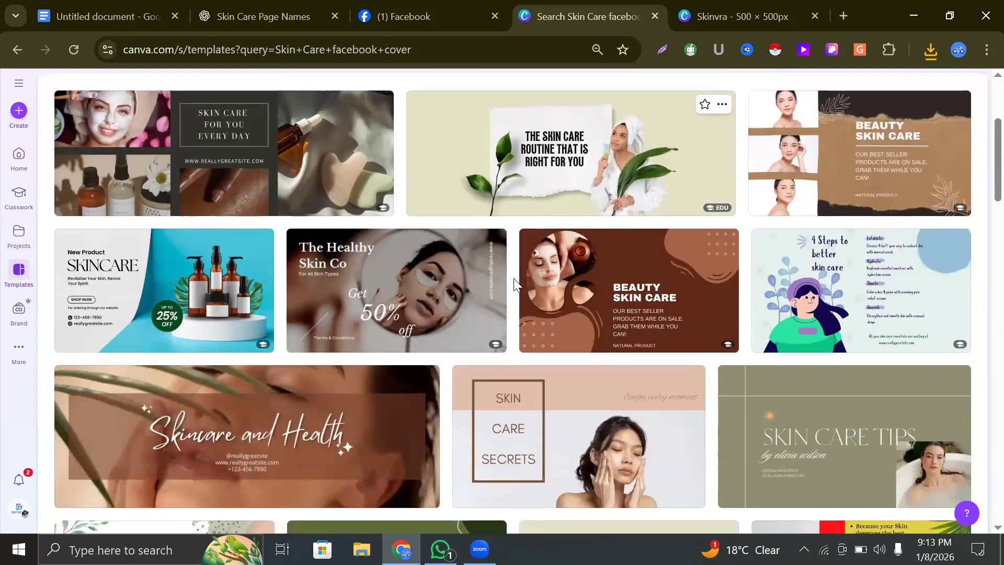
{"action": "scroll", "coordinate": [514, 282], "scroll_direction": "down", "scroll_amount": 5}
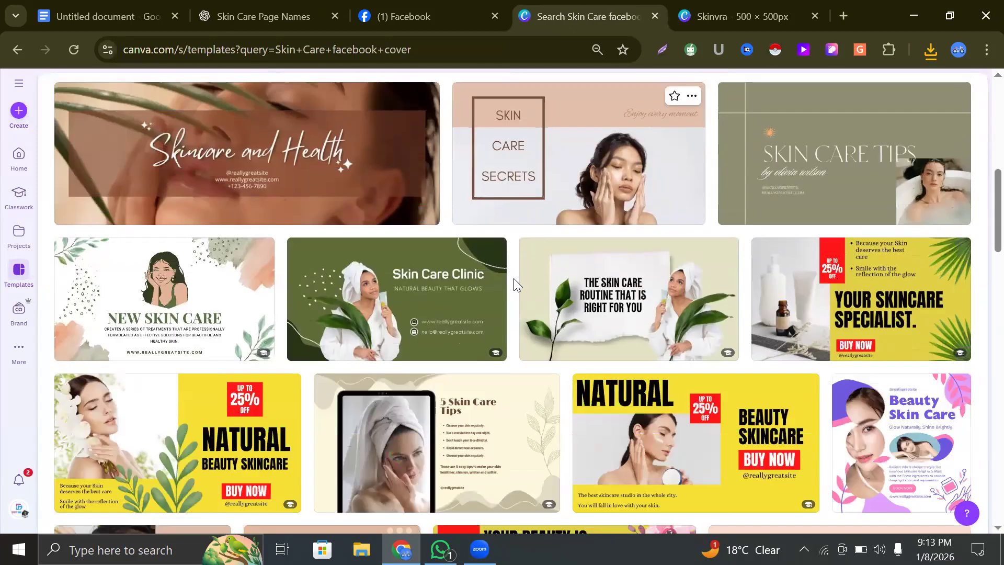
{"action": "scroll", "coordinate": [514, 285], "scroll_direction": "down", "scroll_amount": 2}
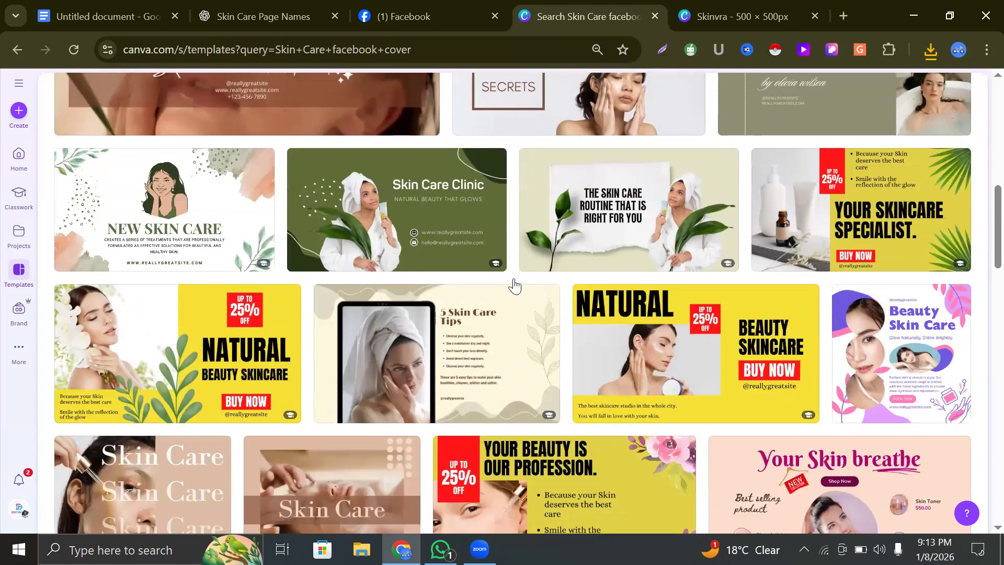
{"action": "scroll", "coordinate": [515, 285], "scroll_direction": "down", "scroll_amount": 3}
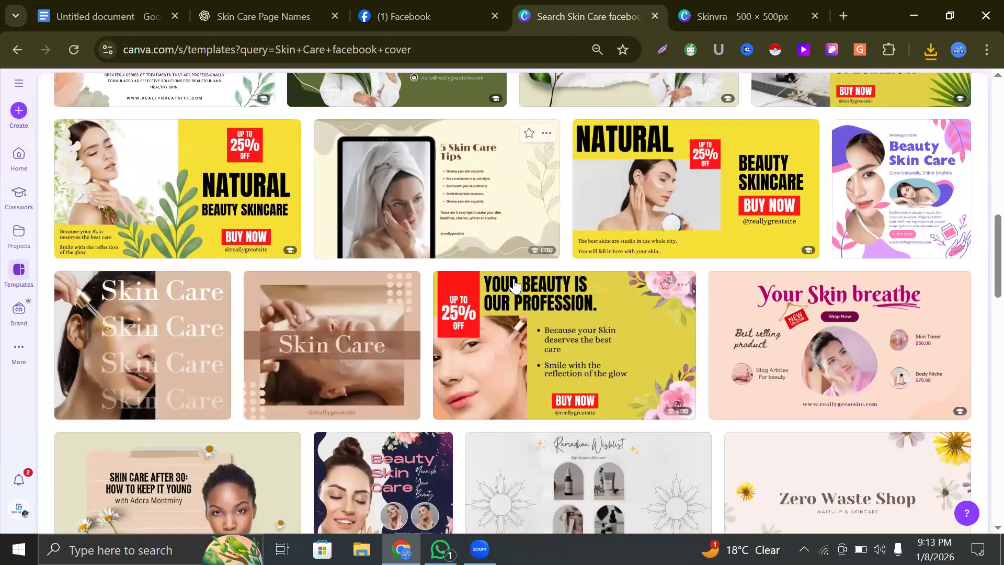
{"action": "scroll", "coordinate": [514, 285], "scroll_direction": "down", "scroll_amount": 10}
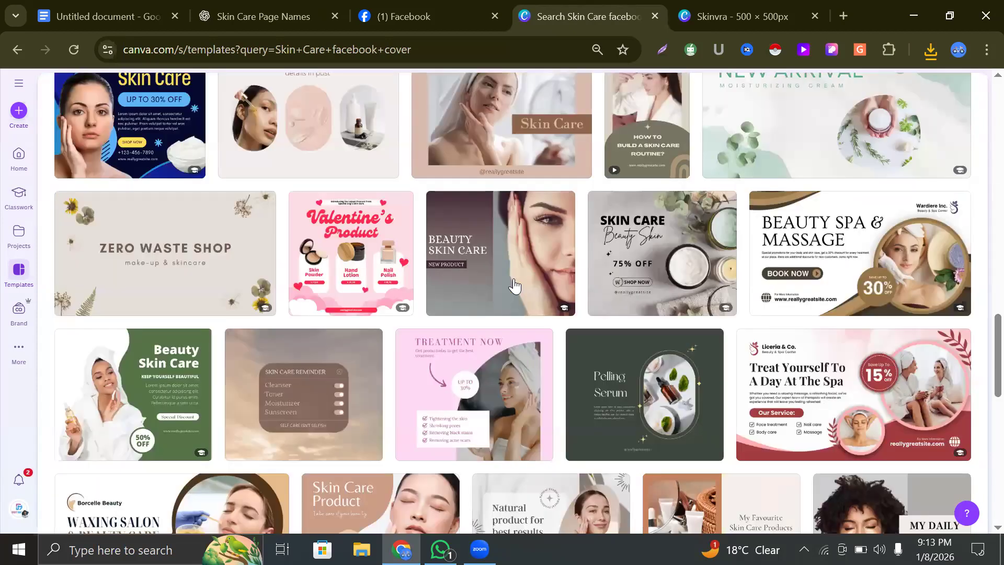
{"action": "scroll", "coordinate": [514, 285], "scroll_direction": "down", "scroll_amount": 9}
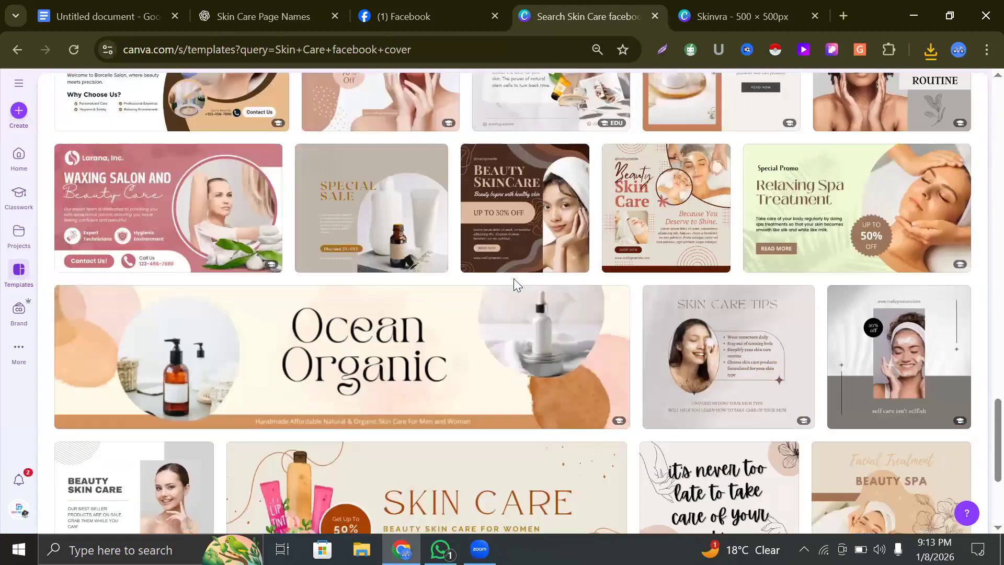
{"action": "scroll", "coordinate": [514, 283], "scroll_direction": "down", "scroll_amount": 2}
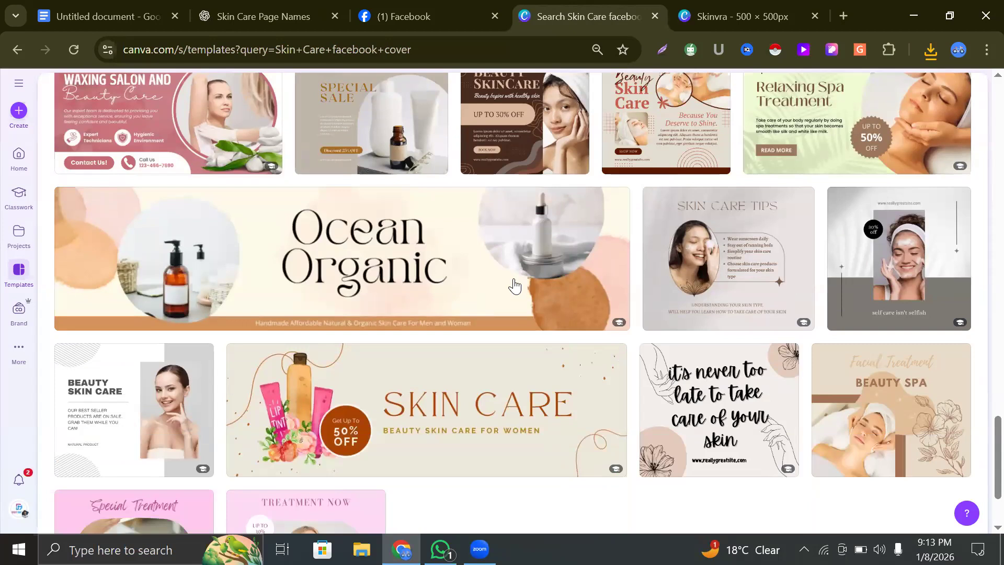
{"action": "scroll", "coordinate": [514, 285], "scroll_direction": "down", "scroll_amount": 5}
{"action": "scroll", "coordinate": [515, 285], "scroll_direction": "up", "scroll_amount": 7}
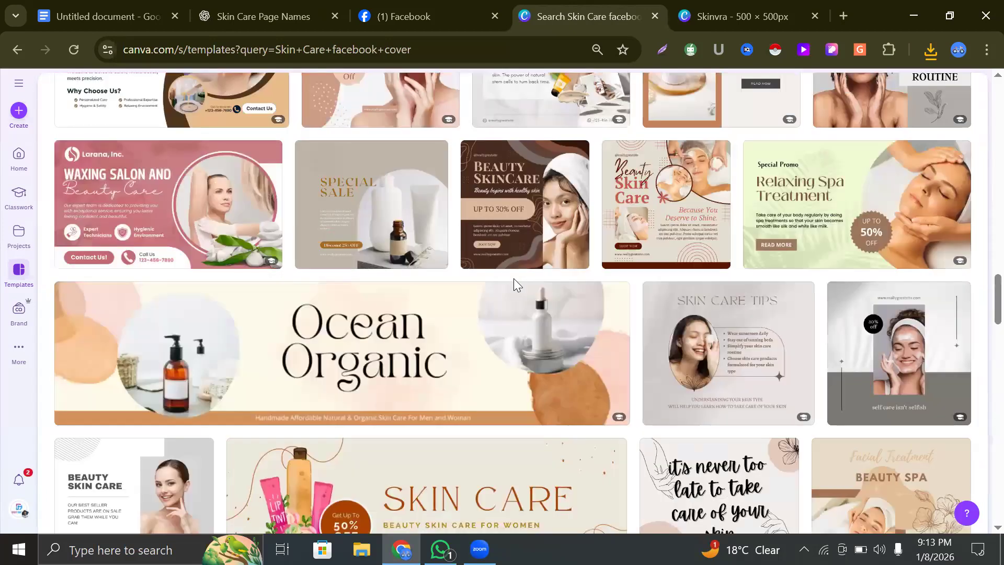
{"action": "scroll", "coordinate": [514, 286], "scroll_direction": "up", "scroll_amount": 7}
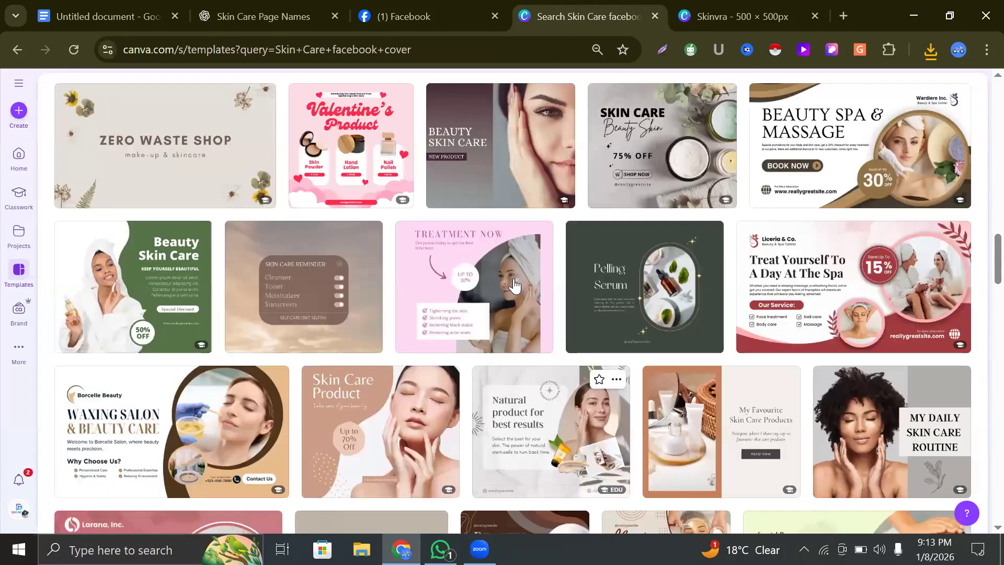
{"action": "scroll", "coordinate": [514, 286], "scroll_direction": "up", "scroll_amount": 2}
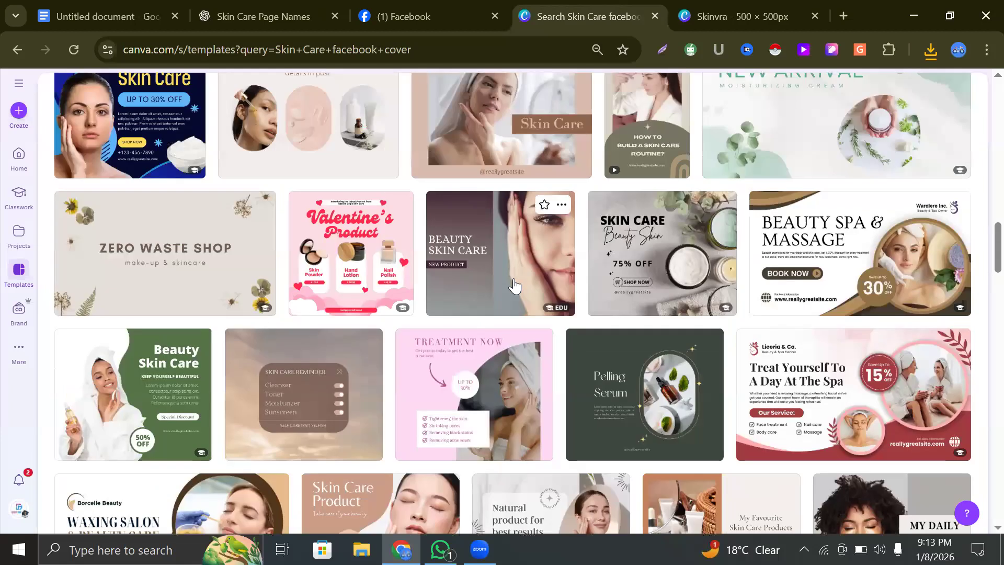
{"action": "left_click", "coordinate": [800, 395]}
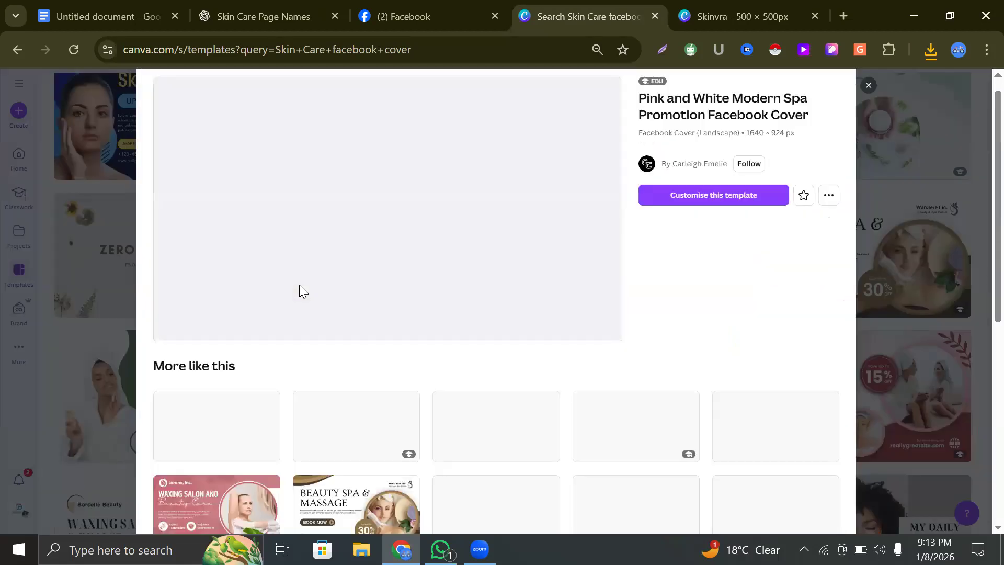
{"action": "scroll", "coordinate": [299, 285], "scroll_direction": "down", "scroll_amount": 2}
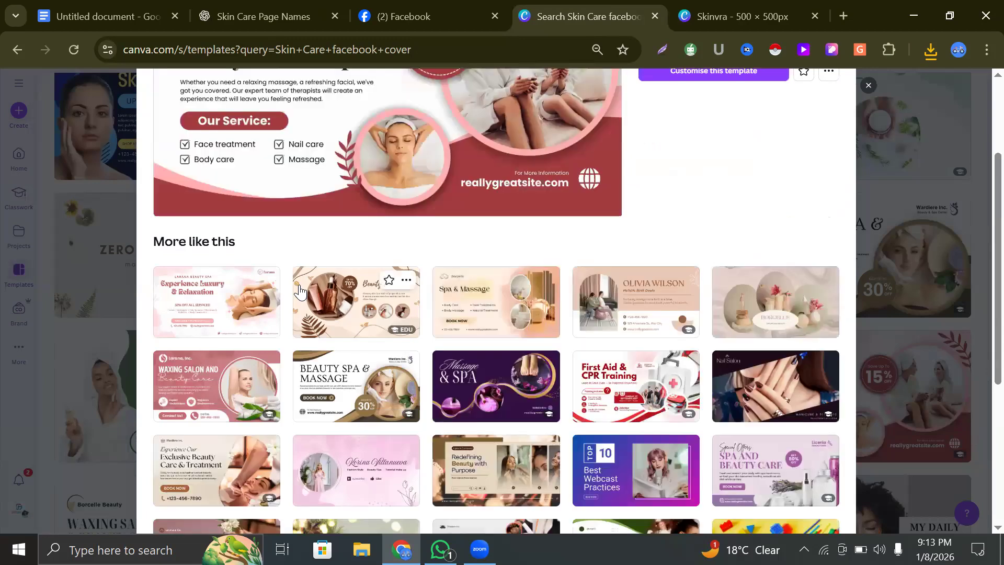
{"action": "scroll", "coordinate": [299, 291], "scroll_direction": "down", "scroll_amount": 1}
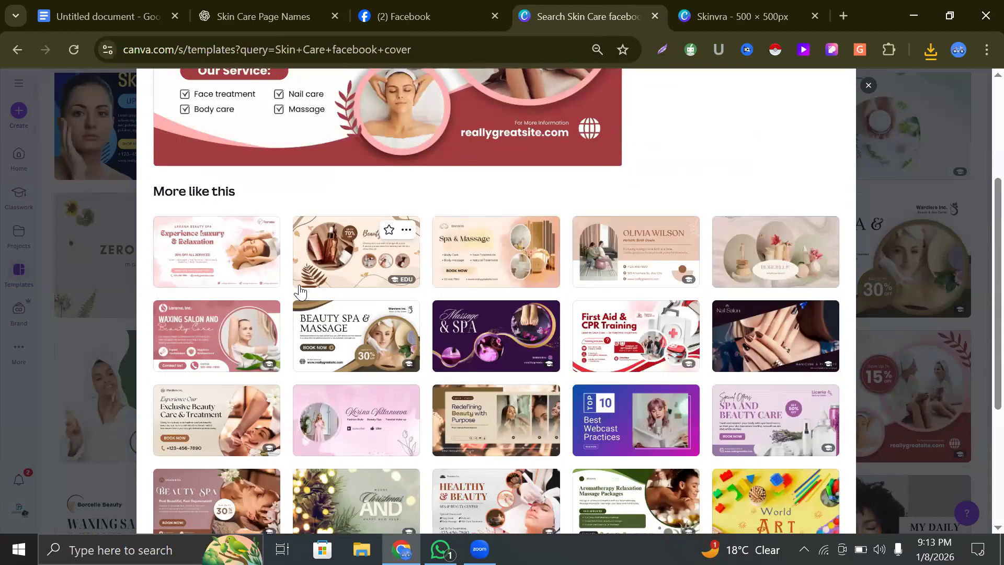
{"action": "scroll", "coordinate": [299, 291], "scroll_direction": "down", "scroll_amount": 4}
{"action": "scroll", "coordinate": [300, 291], "scroll_direction": "up", "scroll_amount": 3}
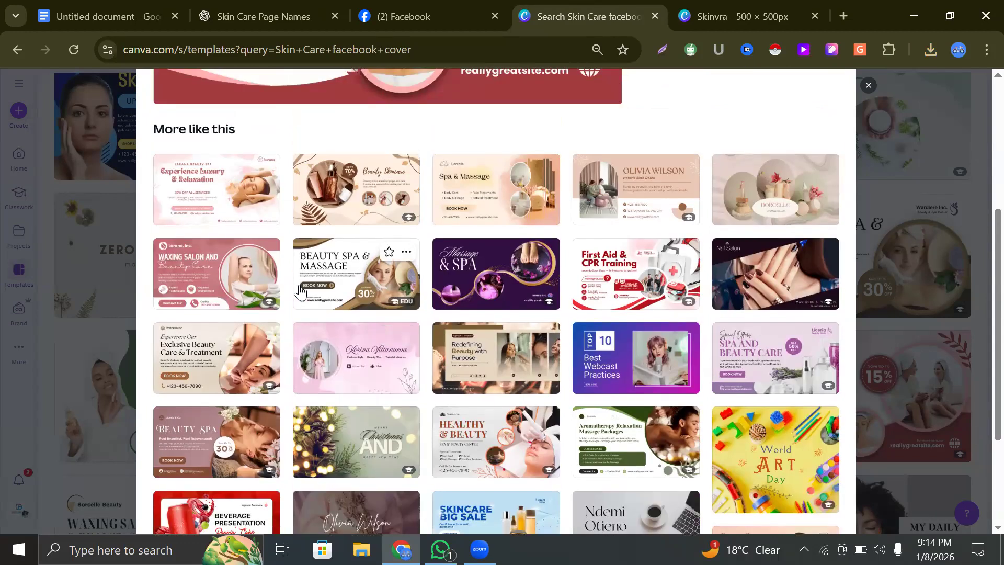
{"action": "scroll", "coordinate": [299, 291], "scroll_direction": "up", "scroll_amount": 5}
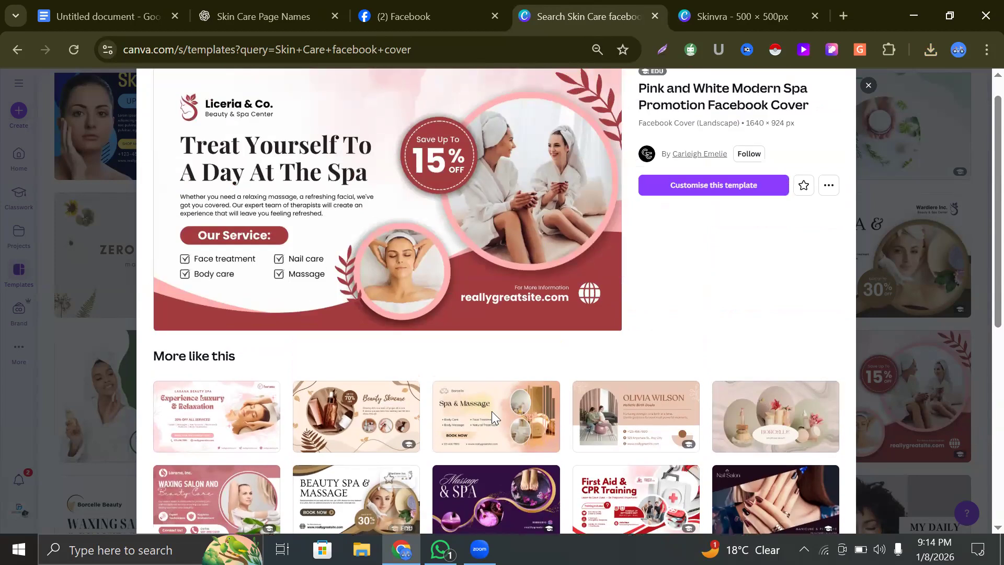
{"action": "left_click", "coordinate": [491, 411]}
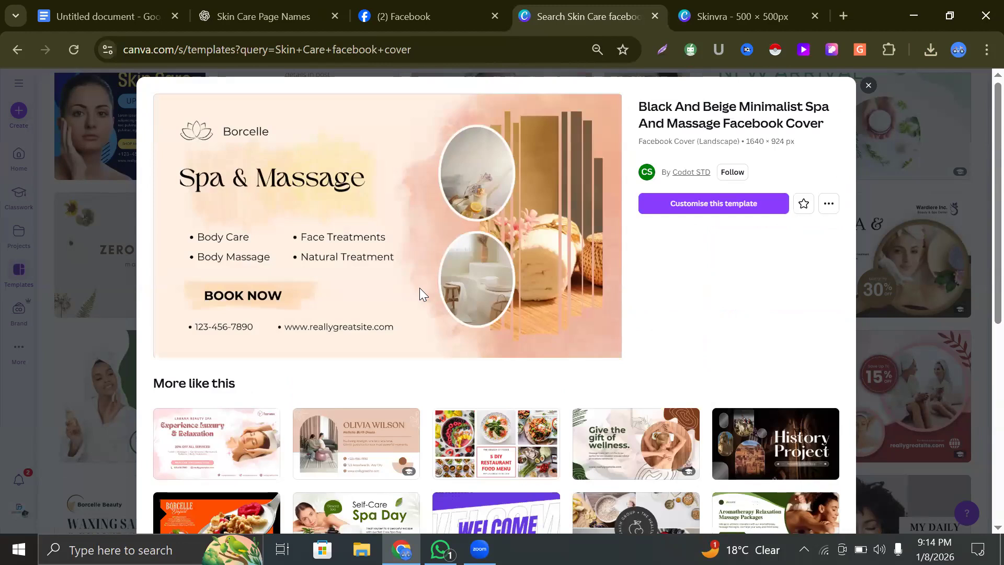
{"action": "scroll", "coordinate": [419, 288], "scroll_direction": "down", "scroll_amount": 5}
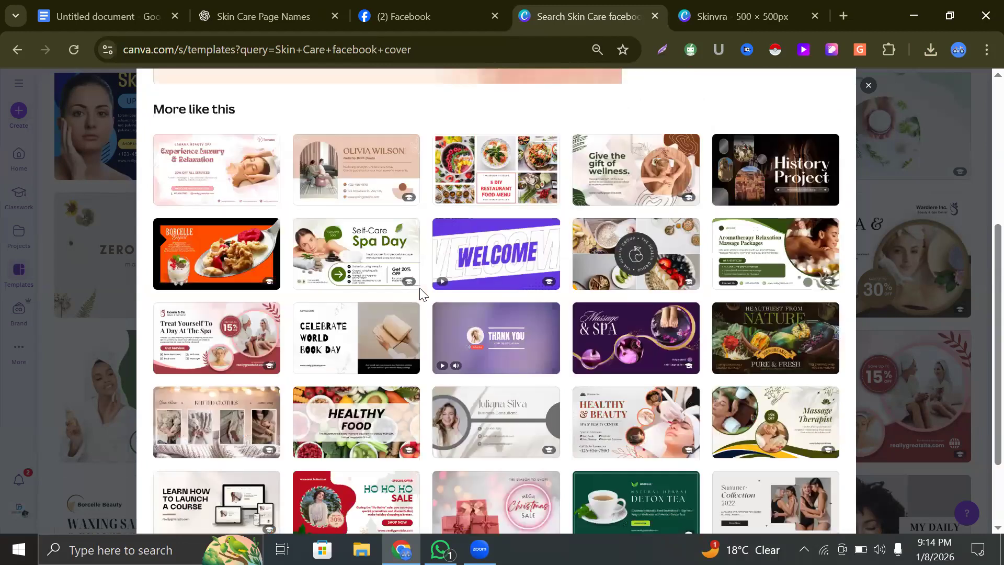
{"action": "scroll", "coordinate": [419, 288], "scroll_direction": "up", "scroll_amount": 5}
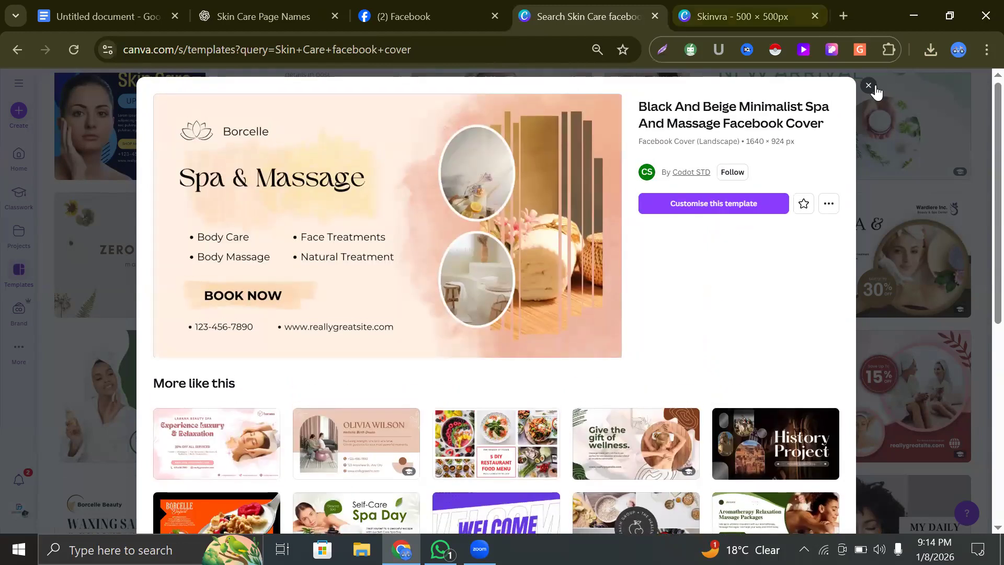
{"action": "left_click", "coordinate": [868, 86]}
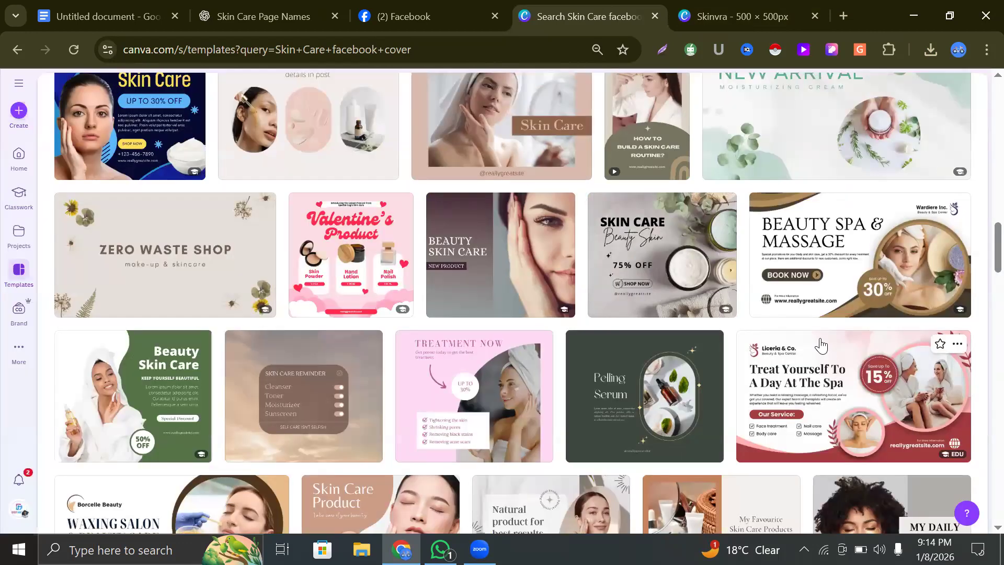
{"action": "scroll", "coordinate": [816, 345], "scroll_direction": "down", "scroll_amount": 1}
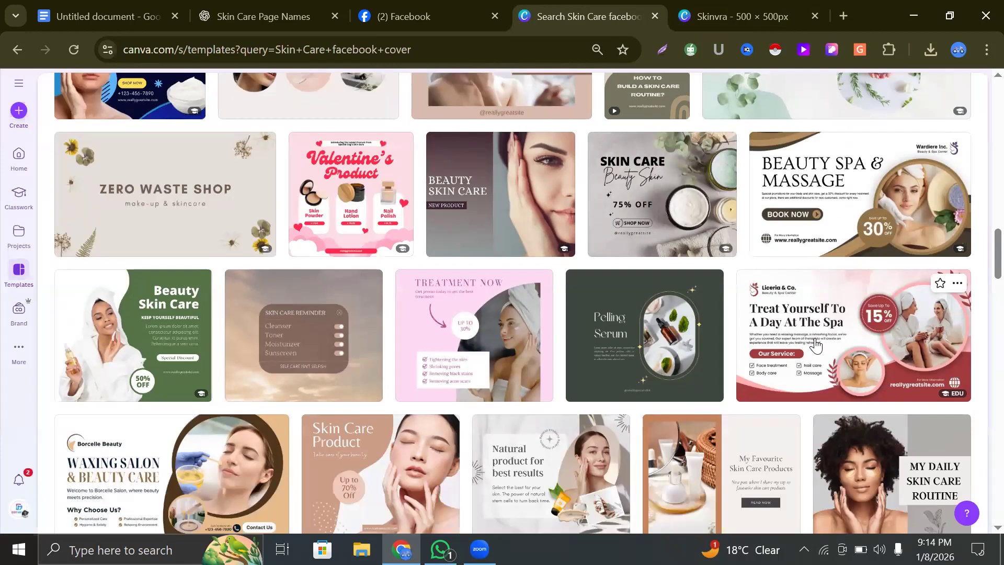
{"action": "scroll", "coordinate": [817, 232], "scroll_direction": "down", "scroll_amount": 2}
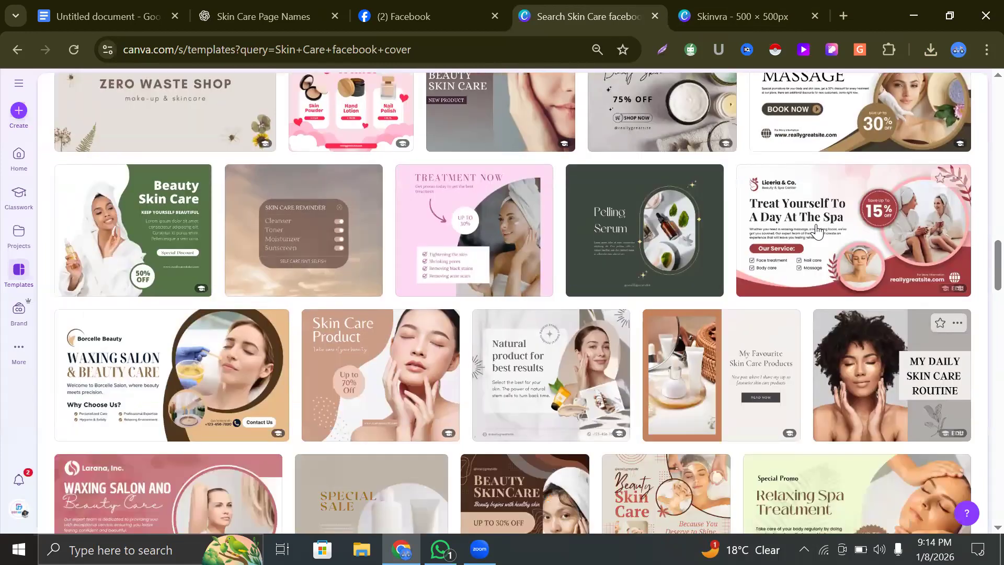
{"action": "left_click", "coordinate": [816, 224]}
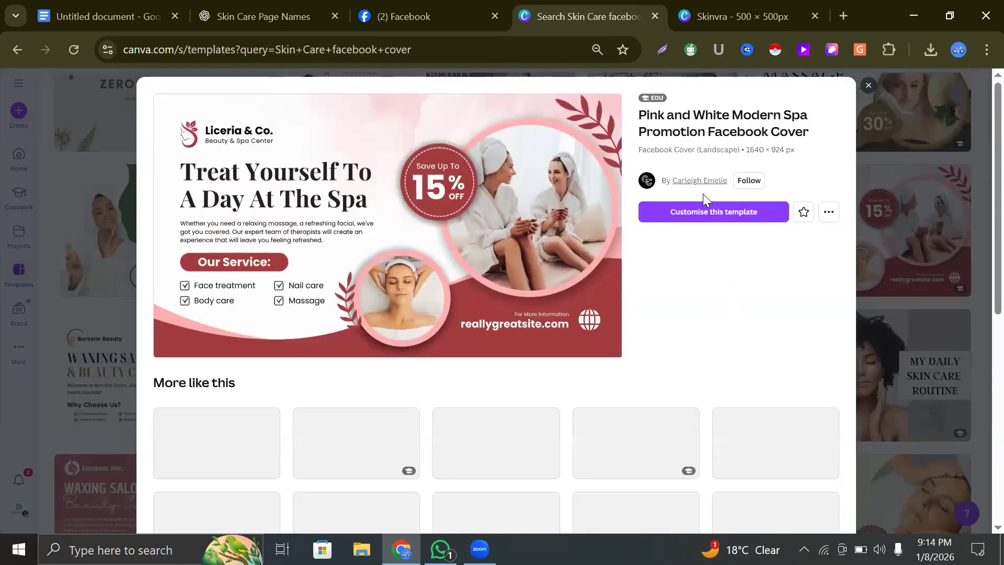
Step: Customise the Pink and White spa cover and delete its Liceria & Co. logo and brand text
{"action": "left_click", "coordinate": [703, 213]}
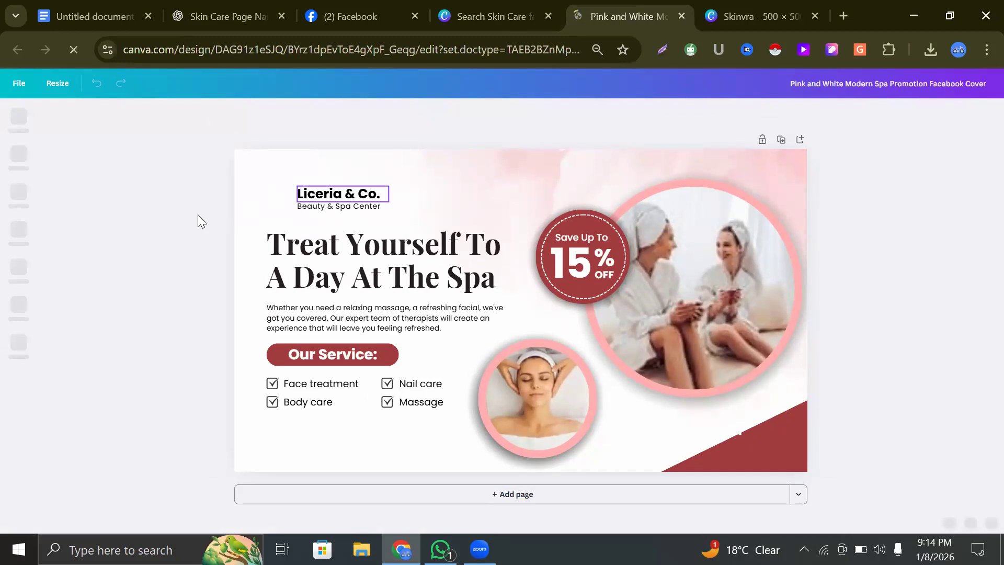
{"action": "left_click", "coordinate": [339, 198]}
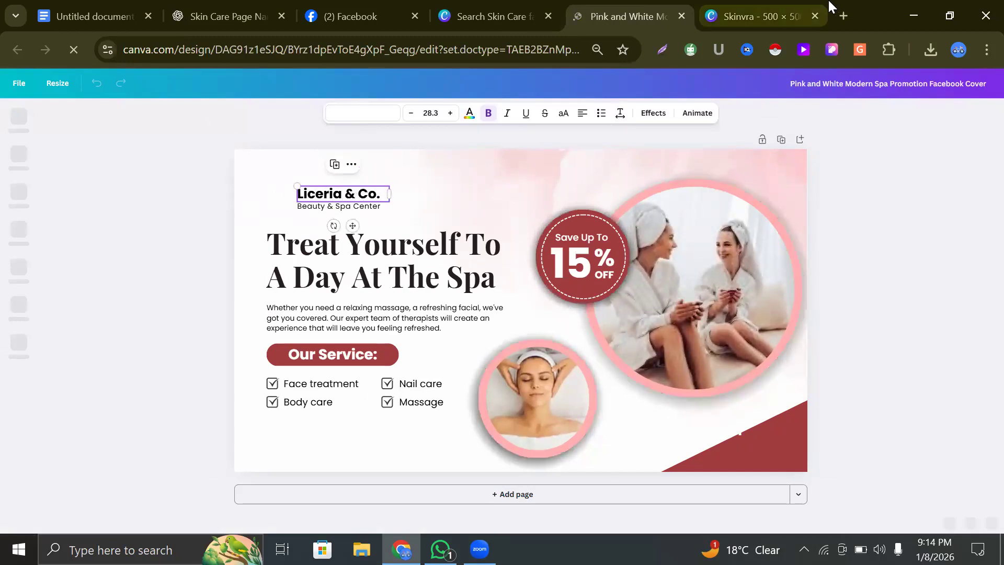
{"action": "left_click", "coordinate": [380, 199]}
{"action": "double_click", "coordinate": [380, 207]}
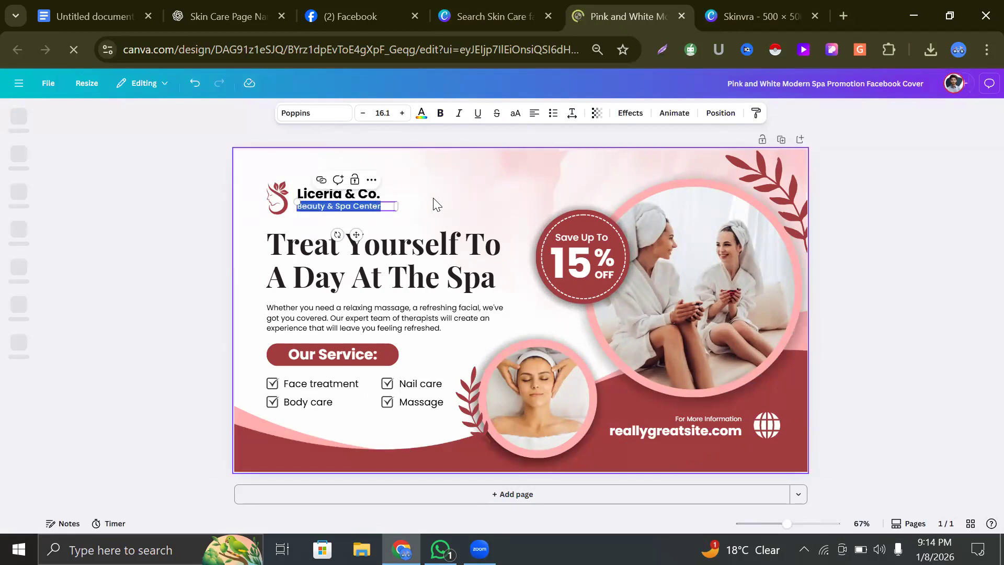
{"action": "left_click", "coordinate": [245, 195]}
{"action": "left_click_drag", "start_coordinate": [257, 182], "coordinate": [368, 215]}
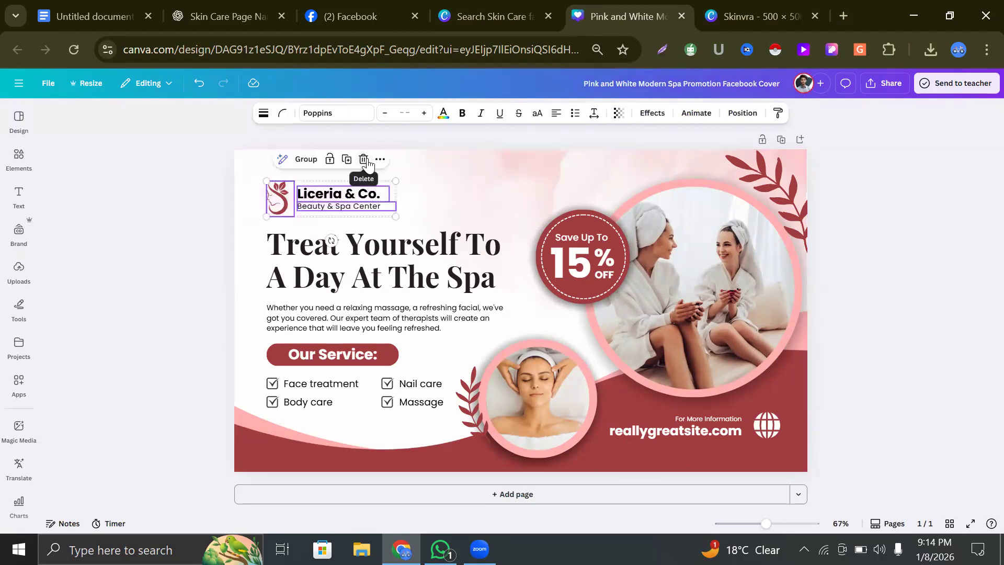
{"action": "left_click", "coordinate": [364, 160]}
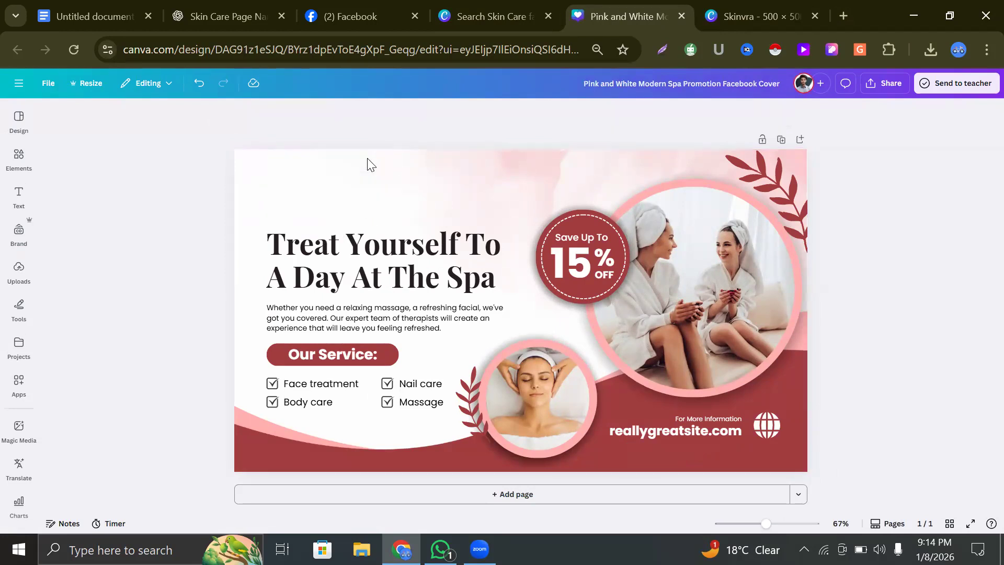
Step: Drag the downloaded Skinvra.jpg into the design and place it top-left above the heading
{"action": "left_click", "coordinate": [928, 49]}
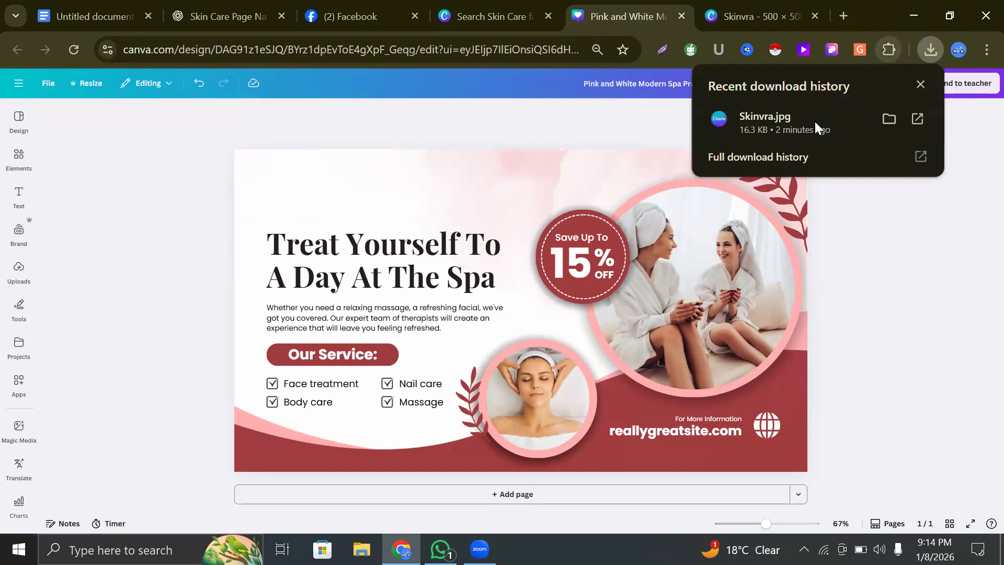
{"action": "left_click_drag", "start_coordinate": [531, 196], "coordinate": [336, 205]}
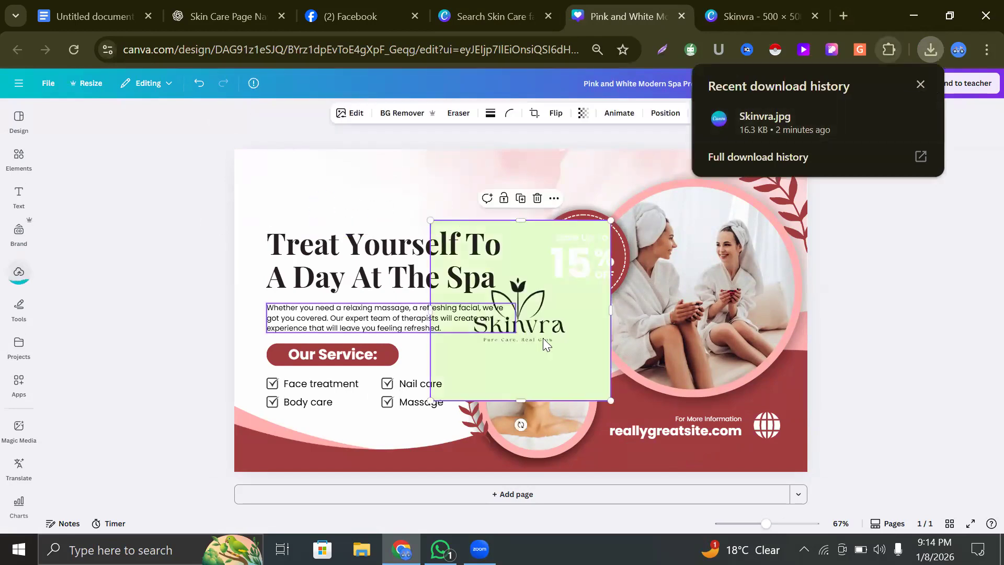
{"action": "left_click_drag", "start_coordinate": [477, 302], "coordinate": [300, 175]}
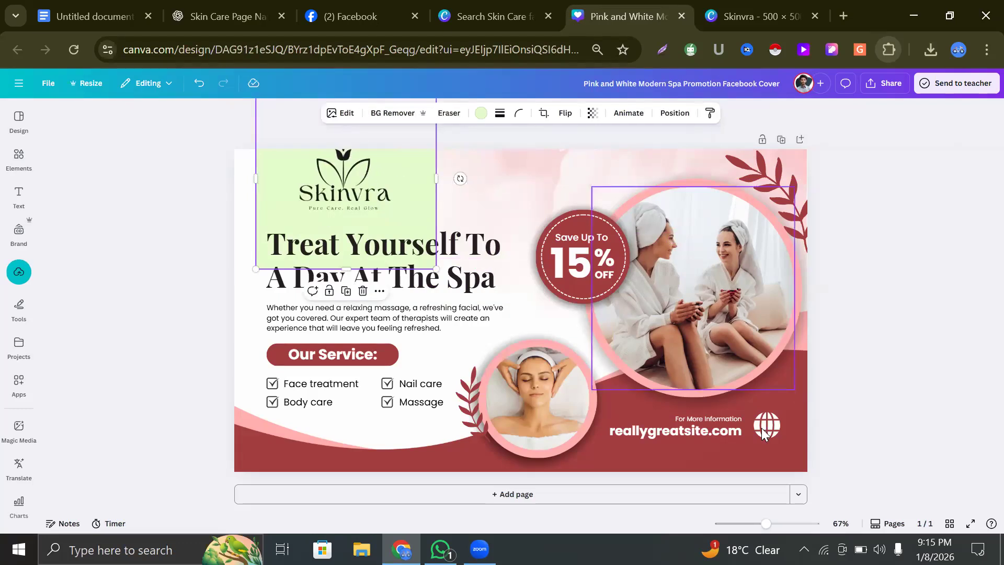
Step: Try recolouring the red bottom and corner shapes with the logo's light green and pink
{"action": "left_click", "coordinate": [402, 452]}
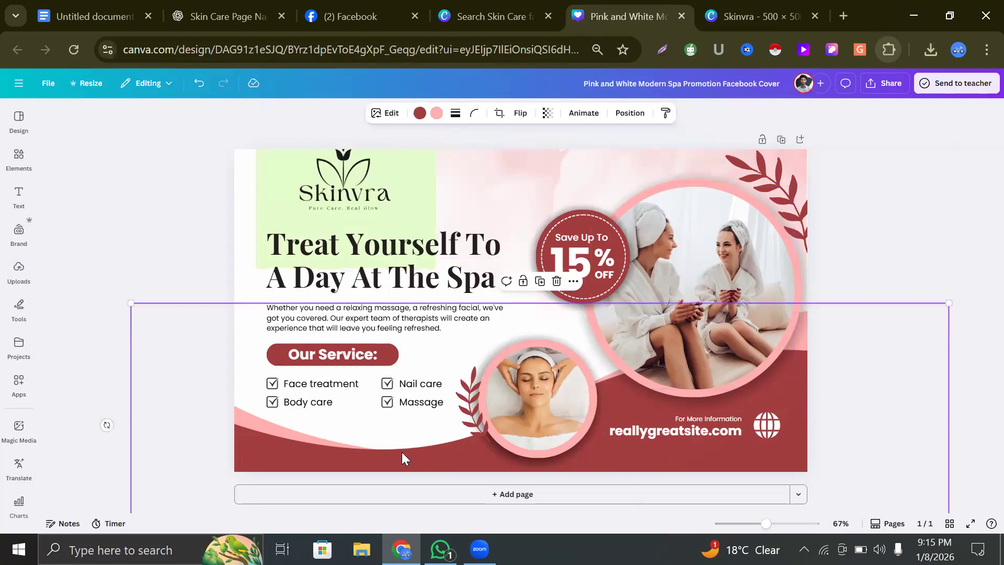
{"action": "left_click", "coordinate": [408, 114]}
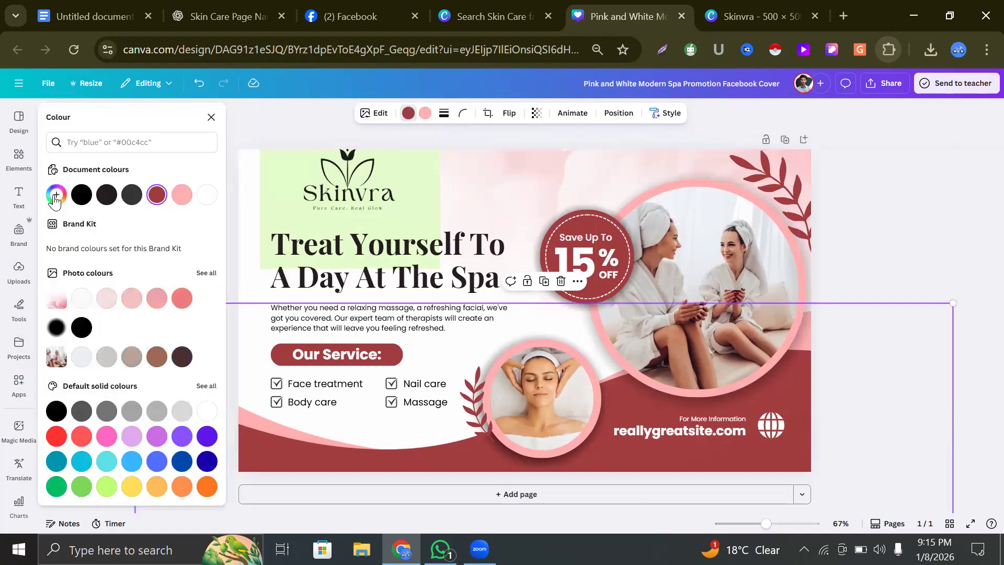
{"action": "left_click", "coordinate": [55, 196]}
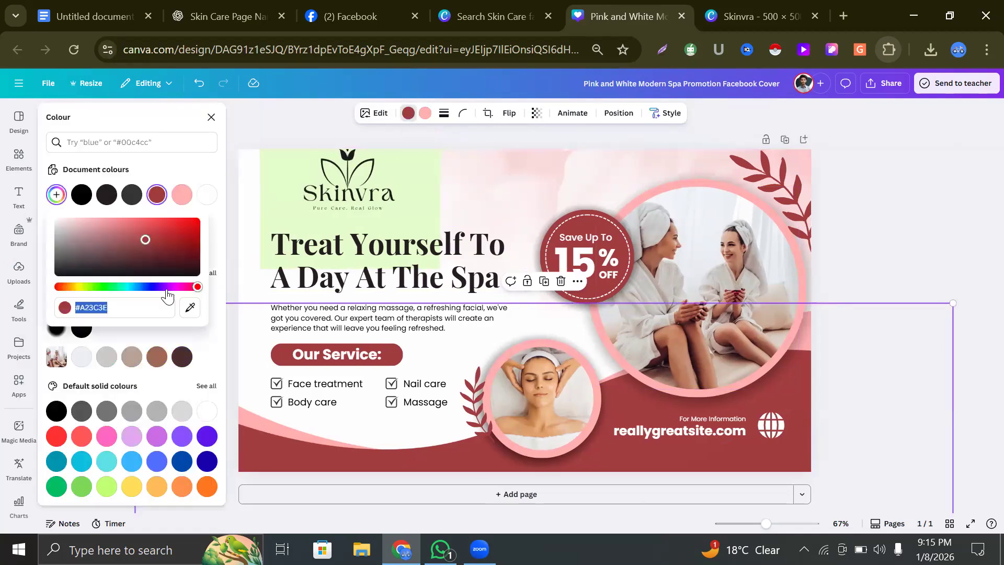
{"action": "left_click", "coordinate": [189, 309]}
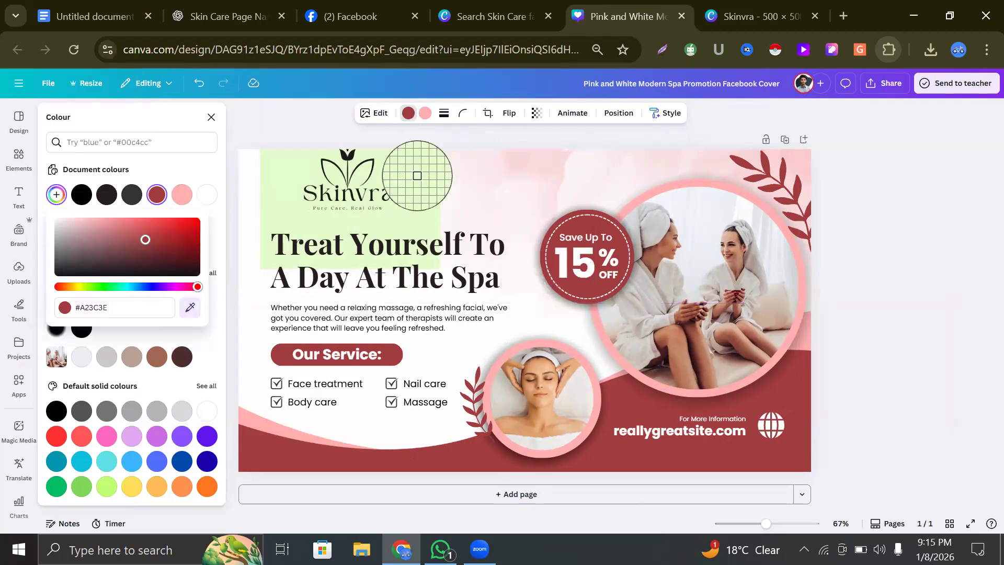
{"action": "left_click", "coordinate": [417, 175]}
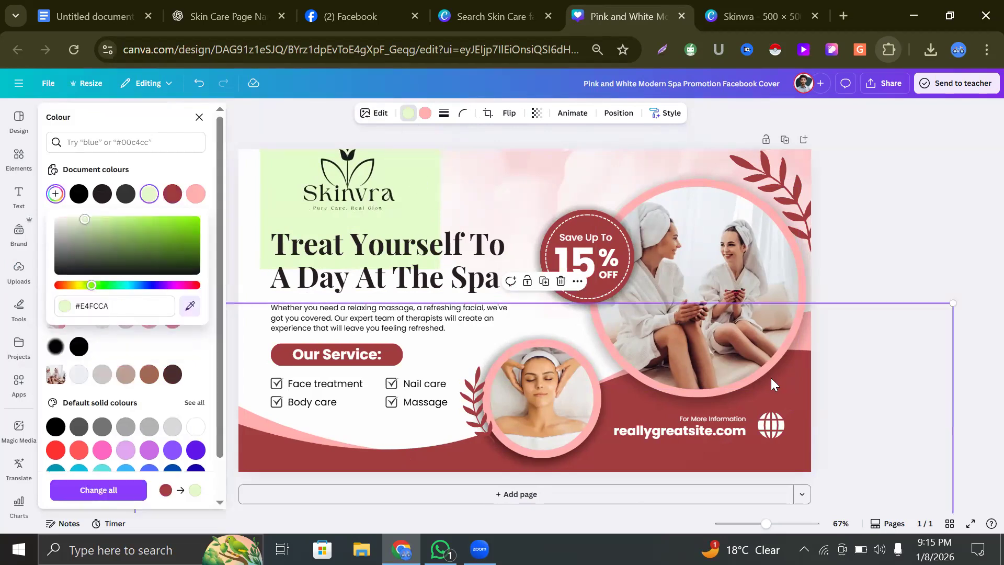
{"action": "key", "text": "Escape"}
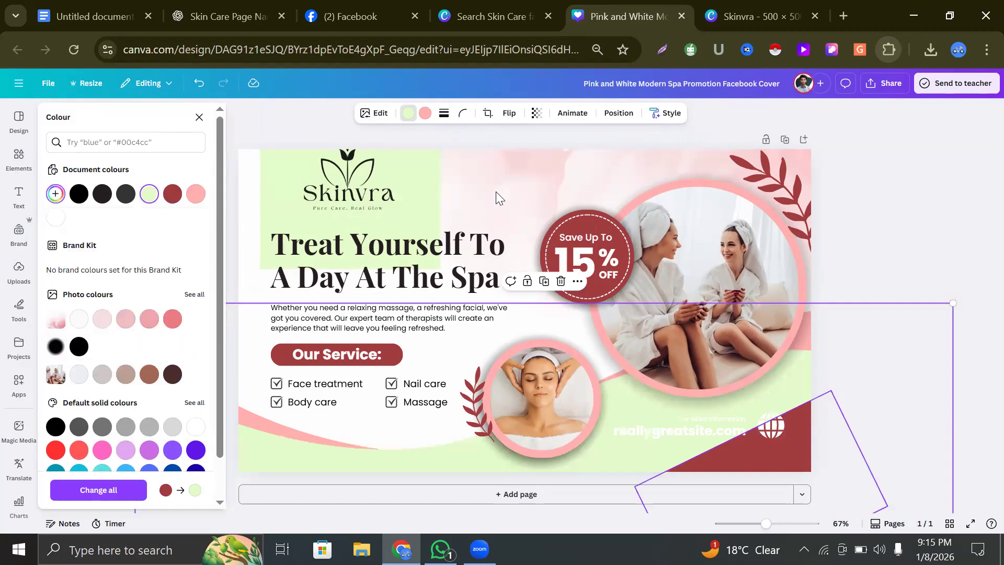
{"action": "key", "text": "ctrl+z"}
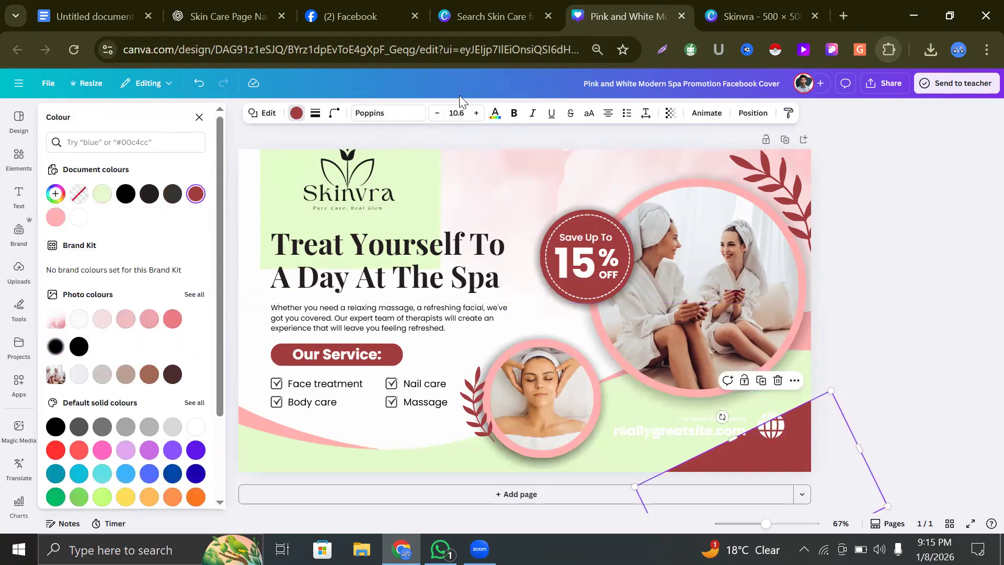
{"action": "left_click", "coordinate": [299, 115]}
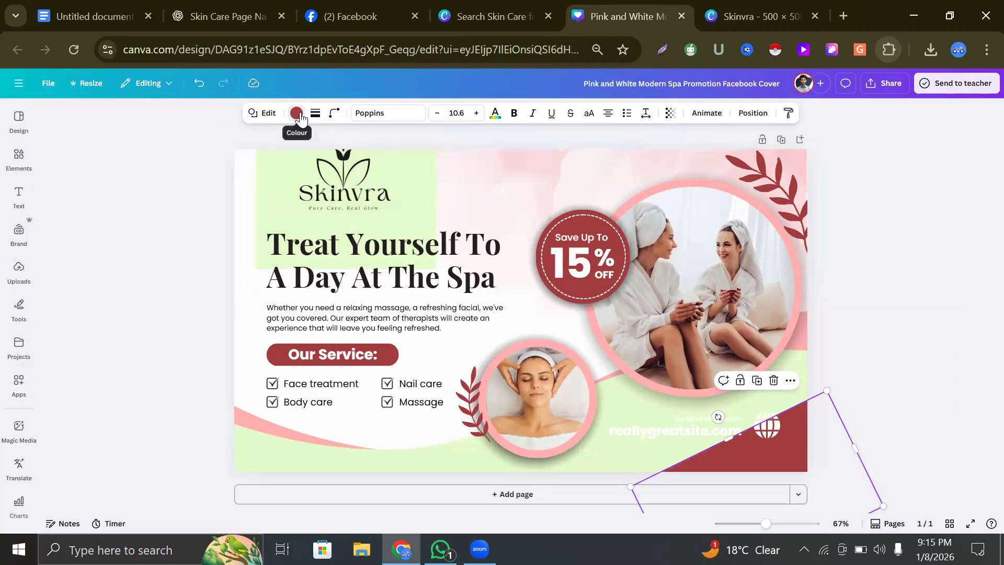
{"action": "left_click", "coordinate": [300, 115]}
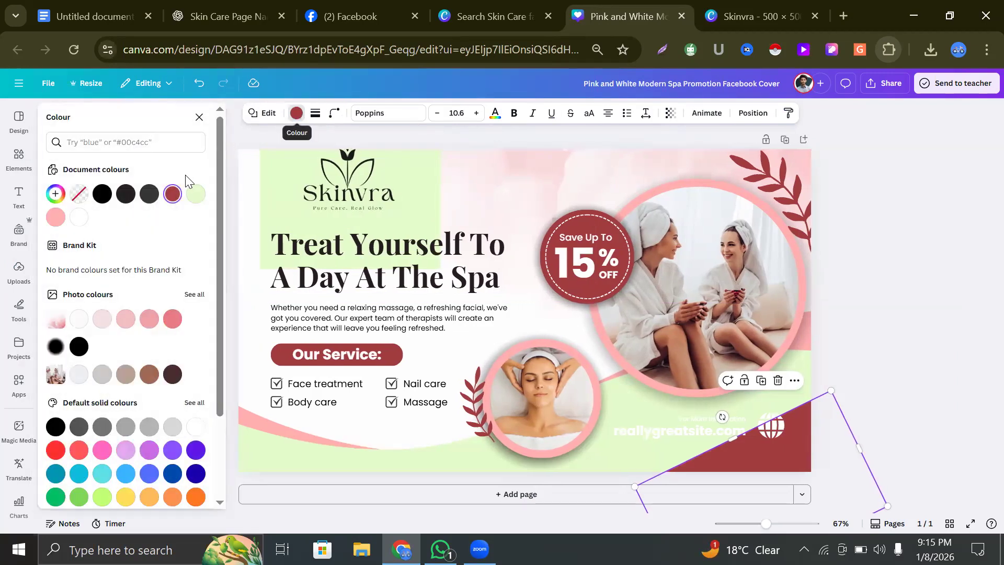
{"action": "left_click", "coordinate": [55, 219]}
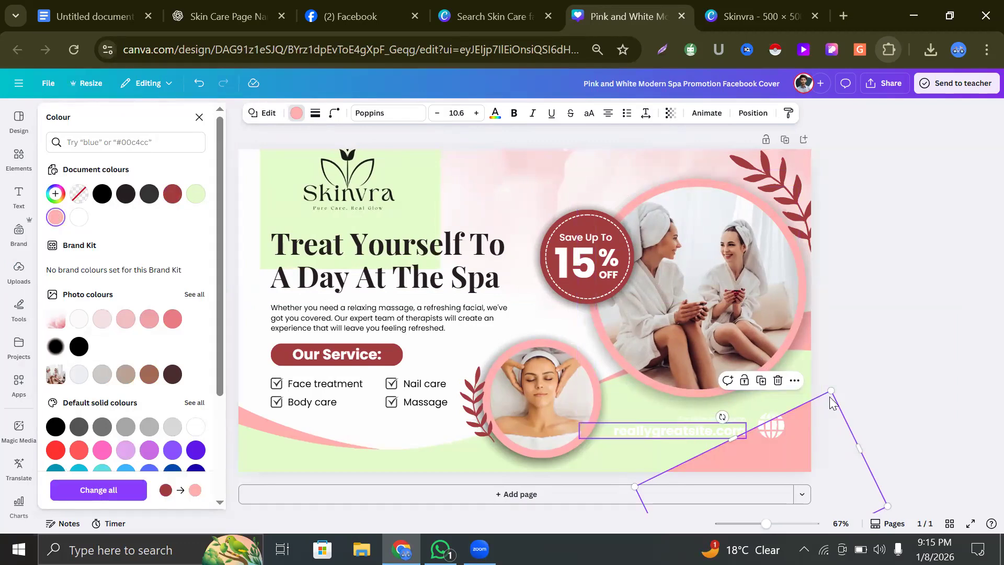
{"action": "left_click", "coordinate": [975, 324]}
Step: Delete the globe icon and the faint 'For more information' text box
{"action": "left_click", "coordinate": [767, 428]}
{"action": "key", "text": "Delete"}
{"action": "left_click", "coordinate": [691, 419]}
{"action": "key", "text": "Delete"}
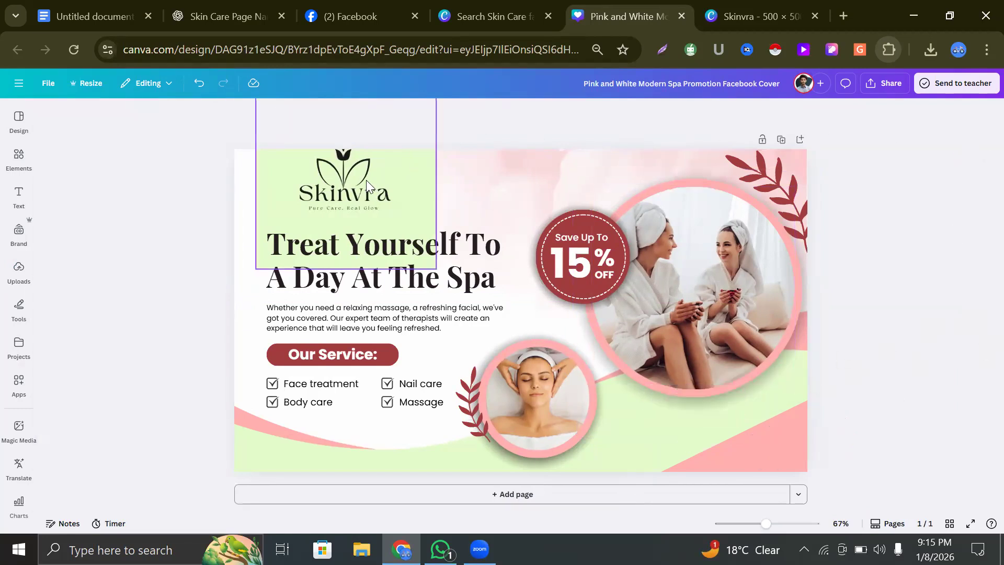
{"action": "left_click", "coordinate": [366, 180]}
Step: Apply BG Remover to the Skinvra logo, shrink it, and move it just above the headline
{"action": "left_click", "coordinate": [389, 120]}
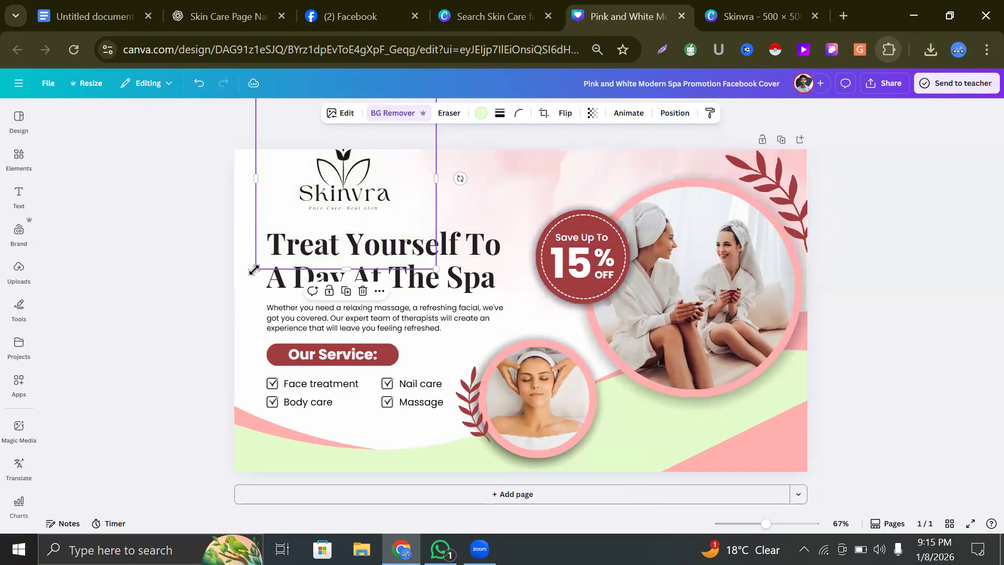
{"action": "left_click_drag", "start_coordinate": [253, 270], "coordinate": [293, 232]}
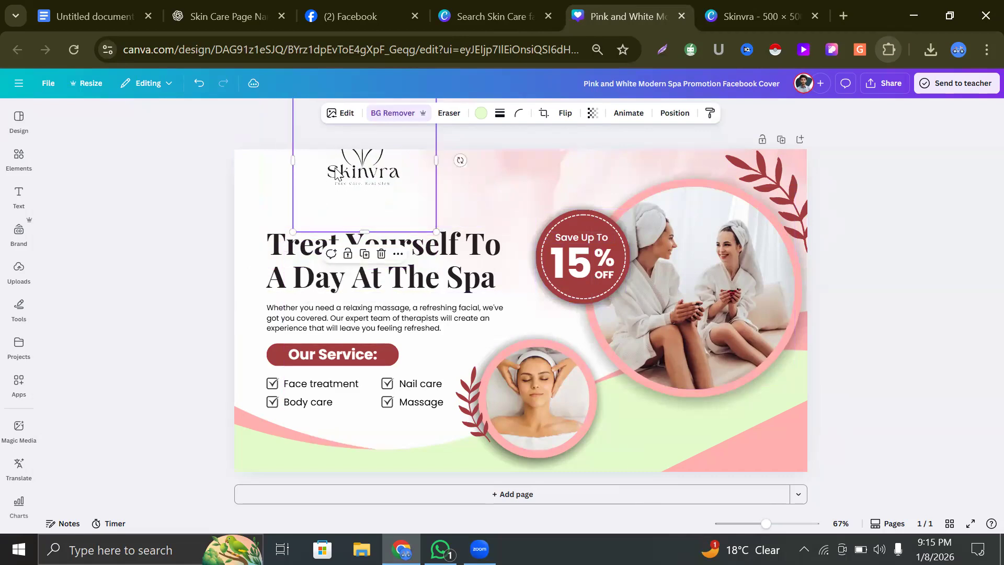
{"action": "left_click_drag", "start_coordinate": [309, 185], "coordinate": [257, 214]}
{"action": "left_click", "coordinate": [202, 217]}
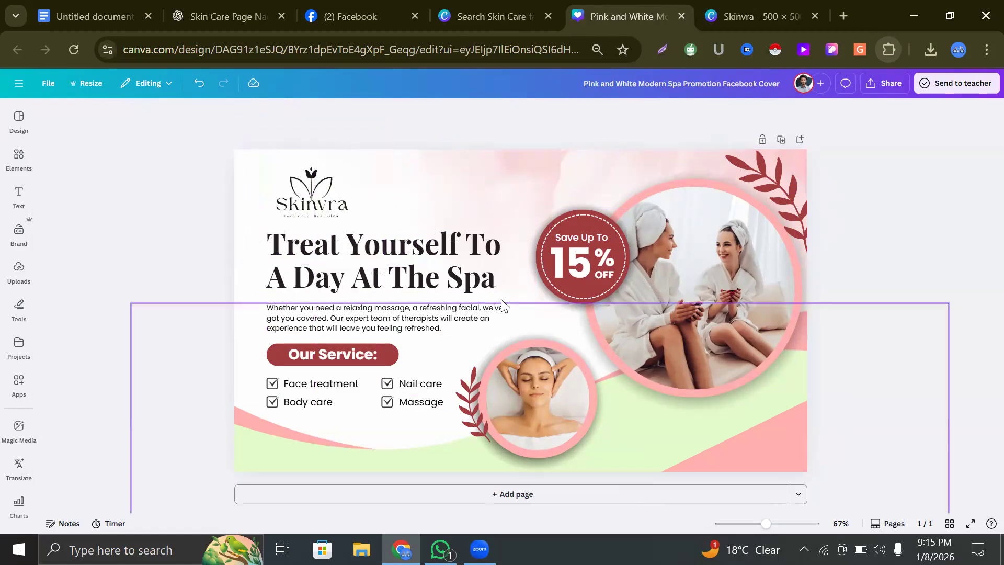
Step: Download the spa cover as a JPG with quality raised to about 90
{"action": "left_click", "coordinate": [894, 88]}
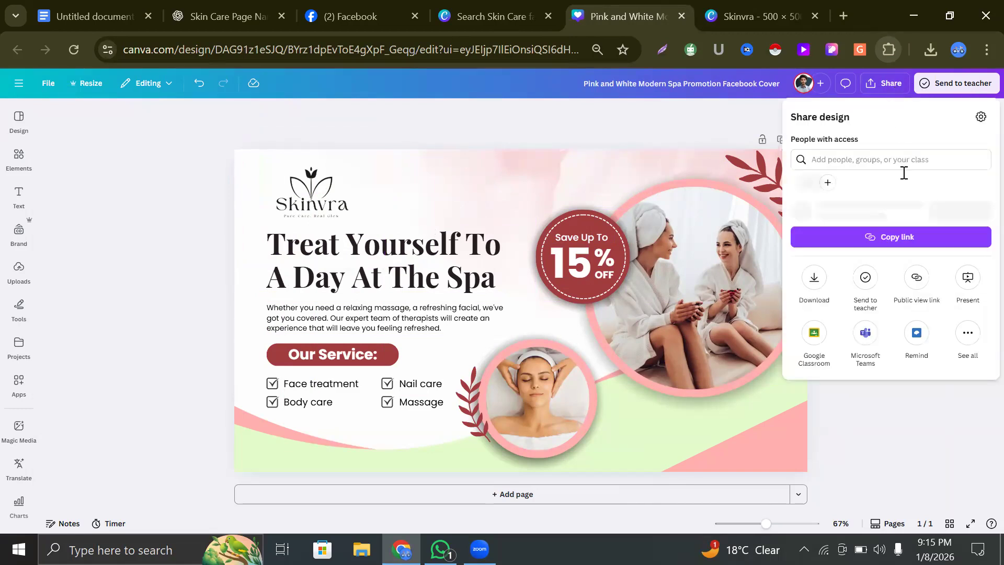
{"action": "left_click", "coordinate": [815, 299]}
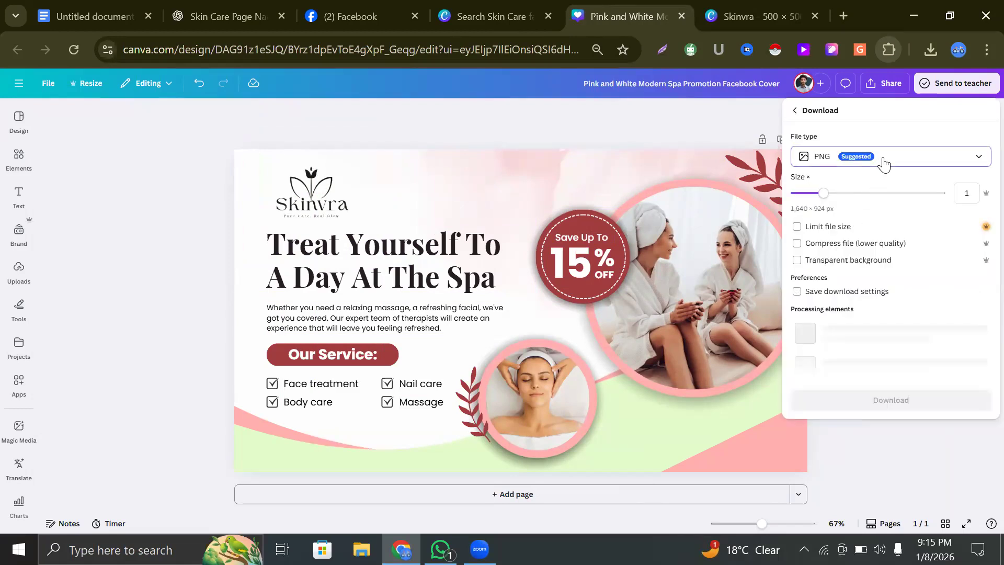
{"action": "left_click", "coordinate": [884, 164]}
{"action": "left_click", "coordinate": [891, 188]}
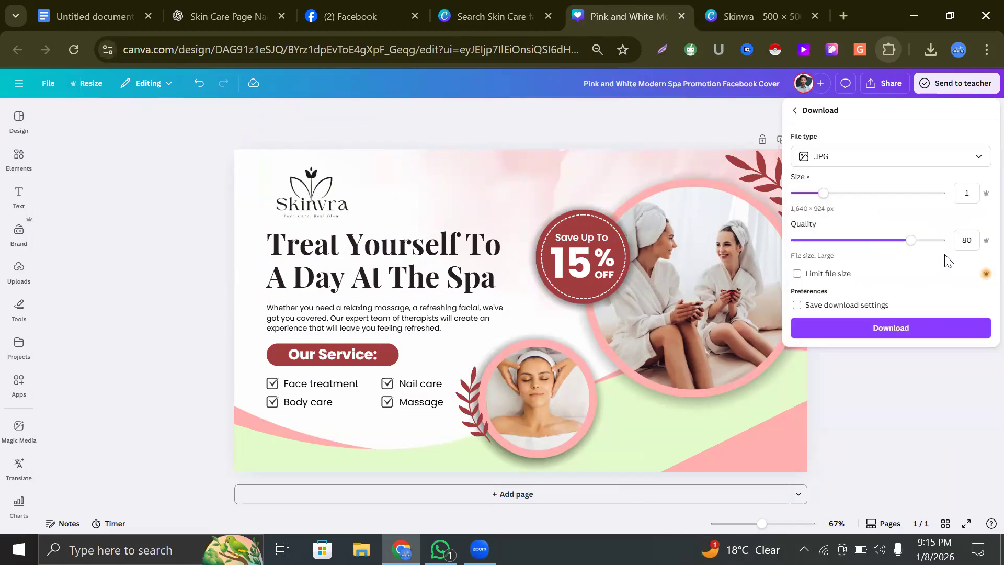
{"action": "left_click_drag", "start_coordinate": [944, 241], "coordinate": [934, 317]}
{"action": "left_click", "coordinate": [910, 332]}
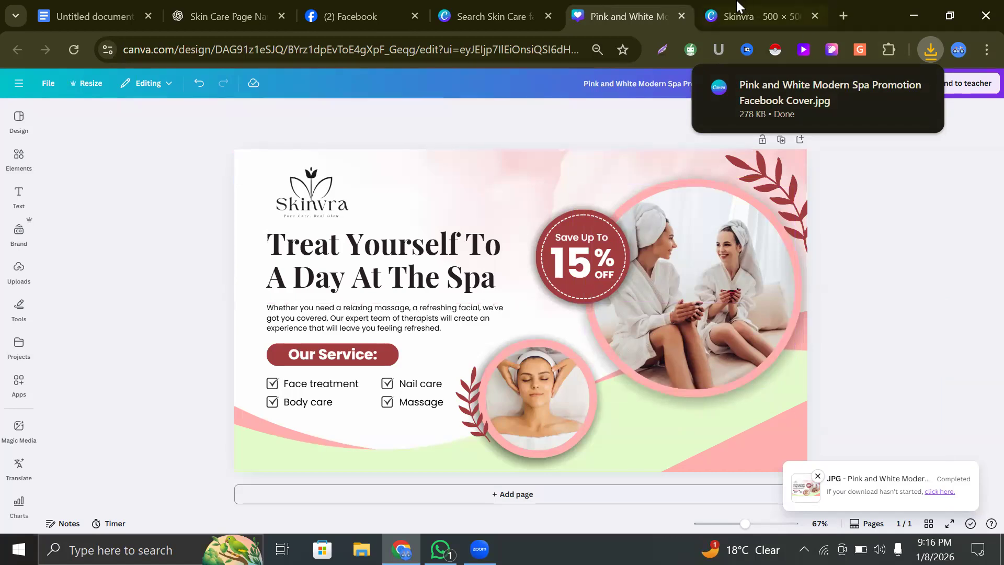
{"action": "mouse_move", "coordinate": [884, 91]}
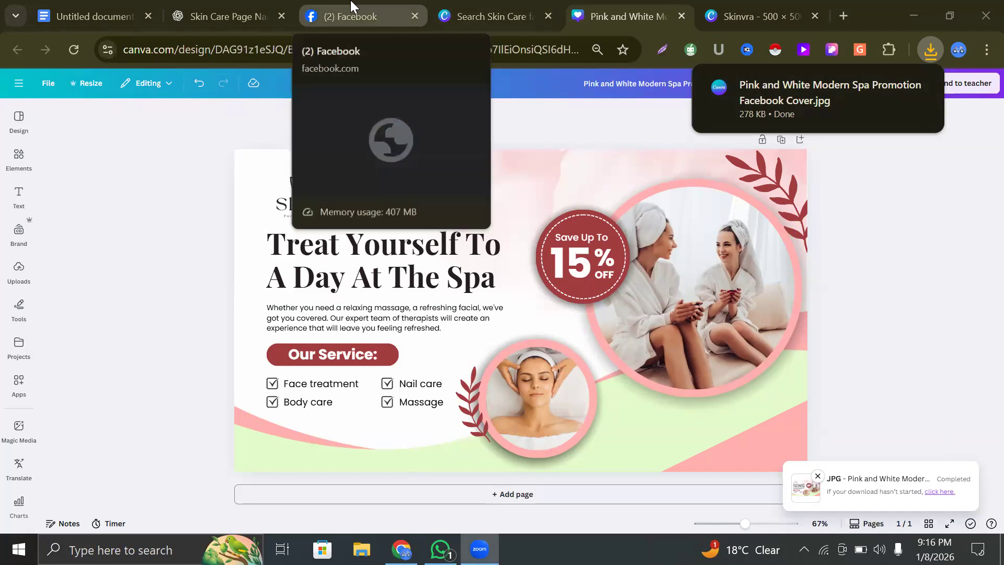
Step: Upload the Skinvra logo file from Downloads as the page's profile picture, zoomed in, and save it
{"action": "left_click", "coordinate": [726, 8]}
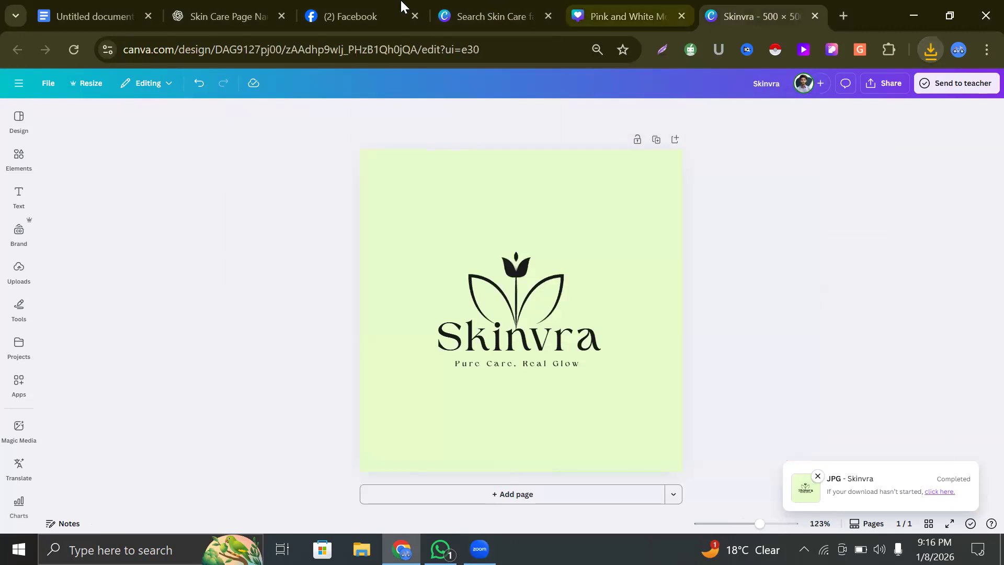
{"action": "left_click", "coordinate": [372, 8]}
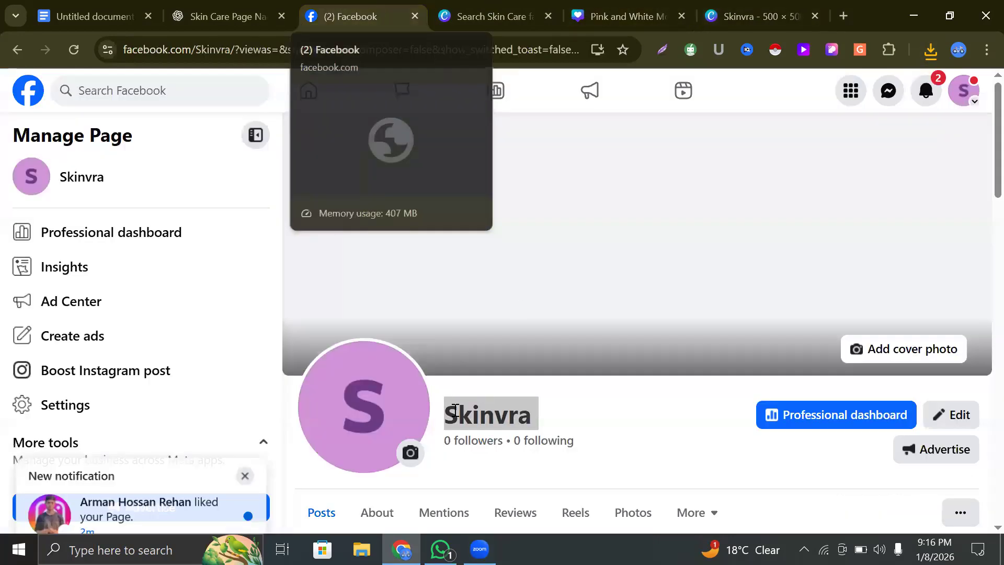
{"action": "left_click", "coordinate": [421, 445]}
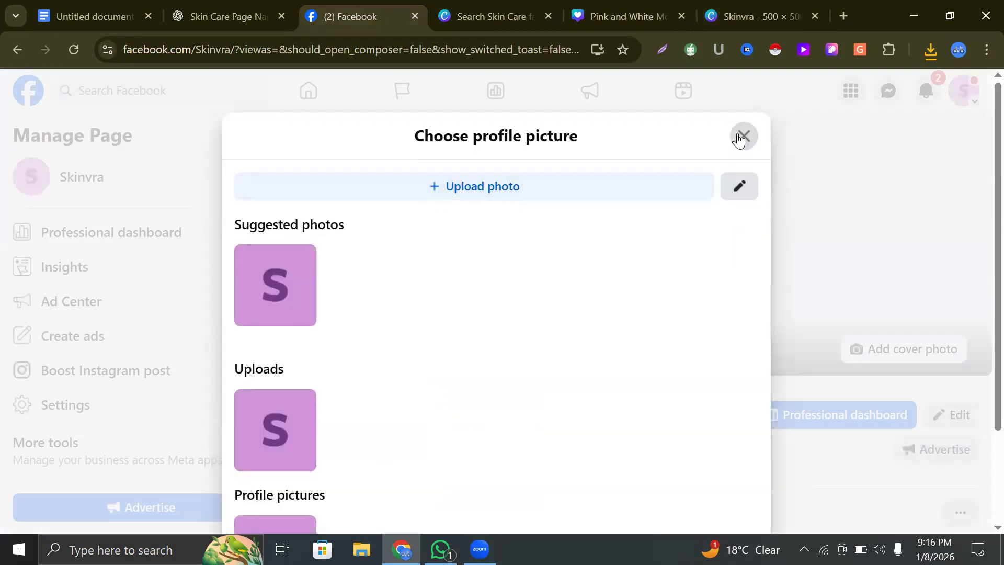
{"action": "left_click", "coordinate": [740, 137]}
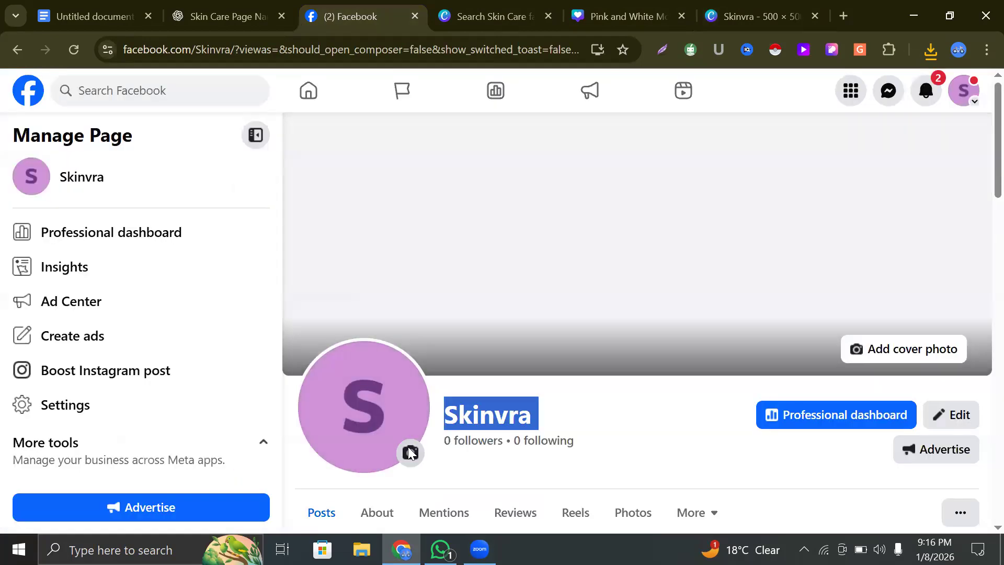
{"action": "left_click", "coordinate": [410, 453]}
{"action": "left_click", "coordinate": [500, 185]}
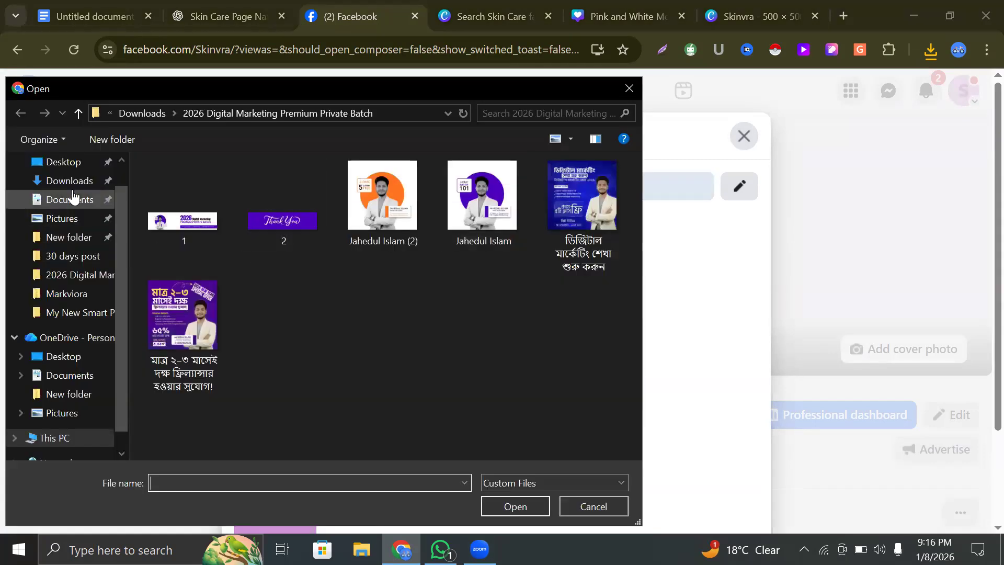
{"action": "left_click", "coordinate": [69, 188]}
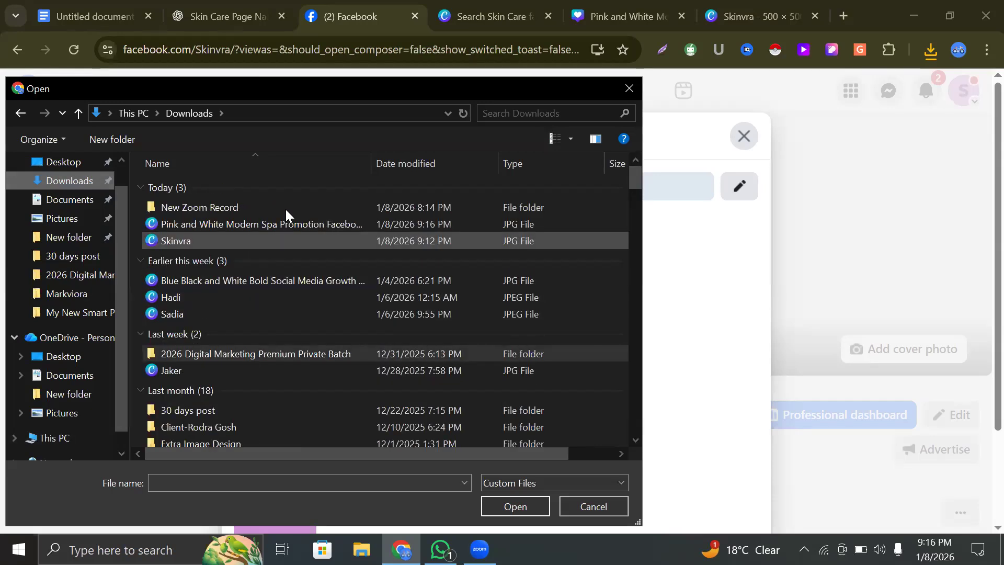
{"action": "double_click", "coordinate": [266, 242]}
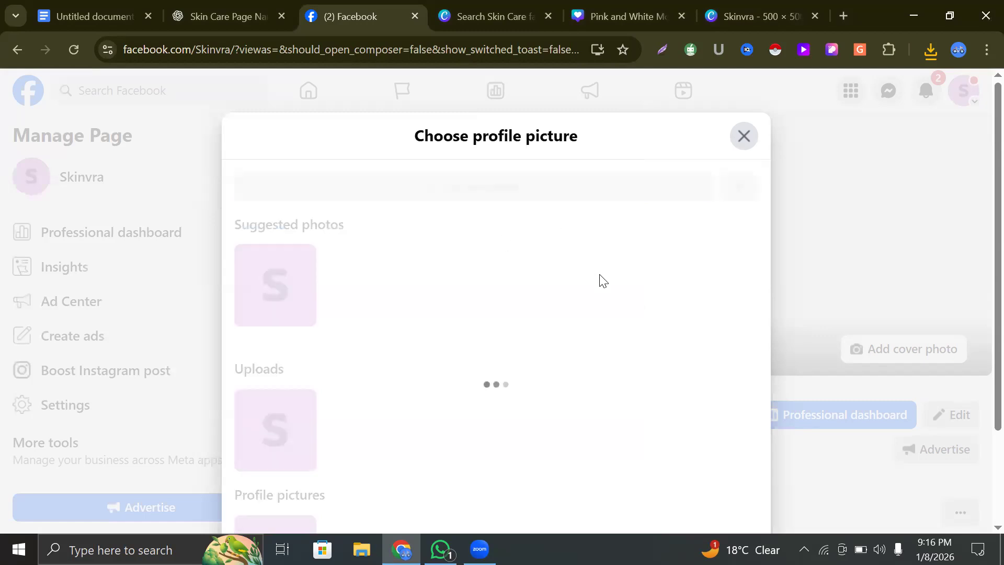
{"action": "scroll", "coordinate": [601, 280], "scroll_direction": "down", "scroll_amount": 4}
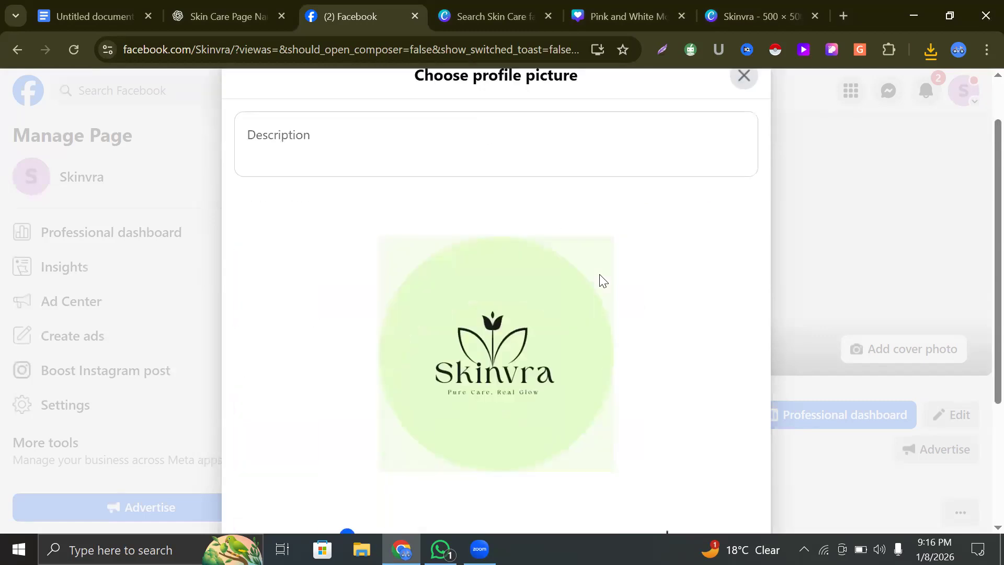
{"action": "left_click_drag", "start_coordinate": [352, 385], "coordinate": [382, 392]}
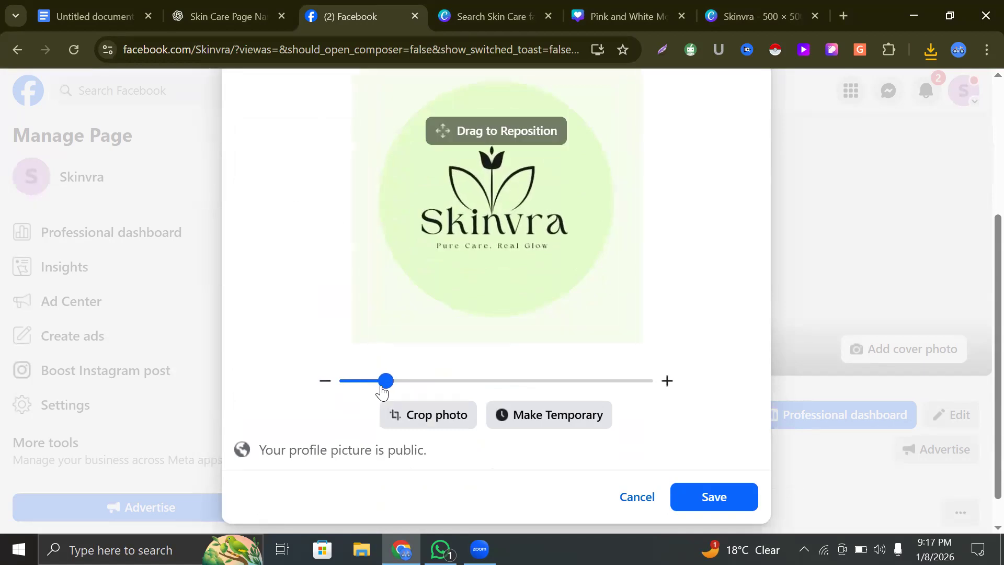
{"action": "scroll", "coordinate": [649, 314], "scroll_direction": "down", "scroll_amount": 1}
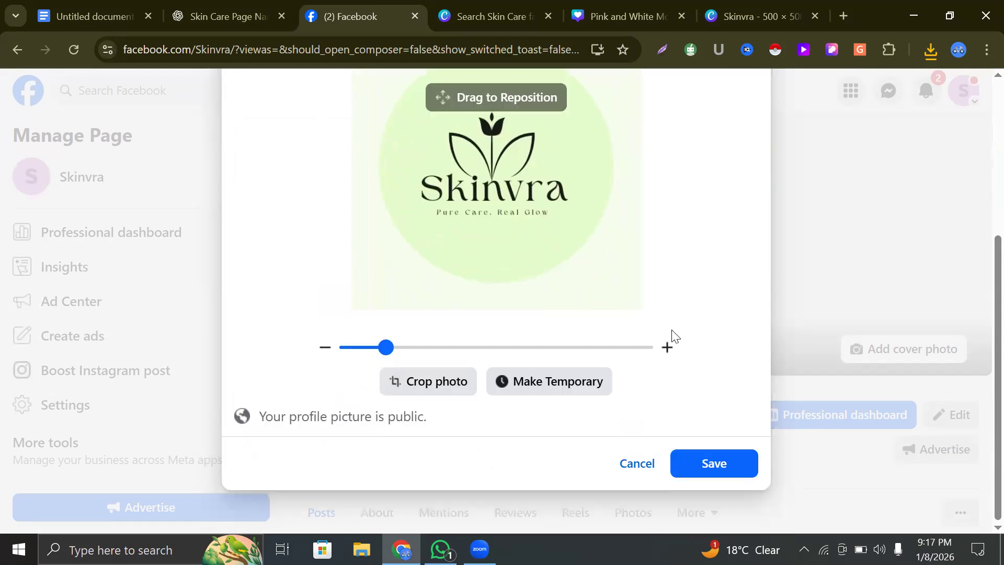
{"action": "left_click", "coordinate": [714, 463]}
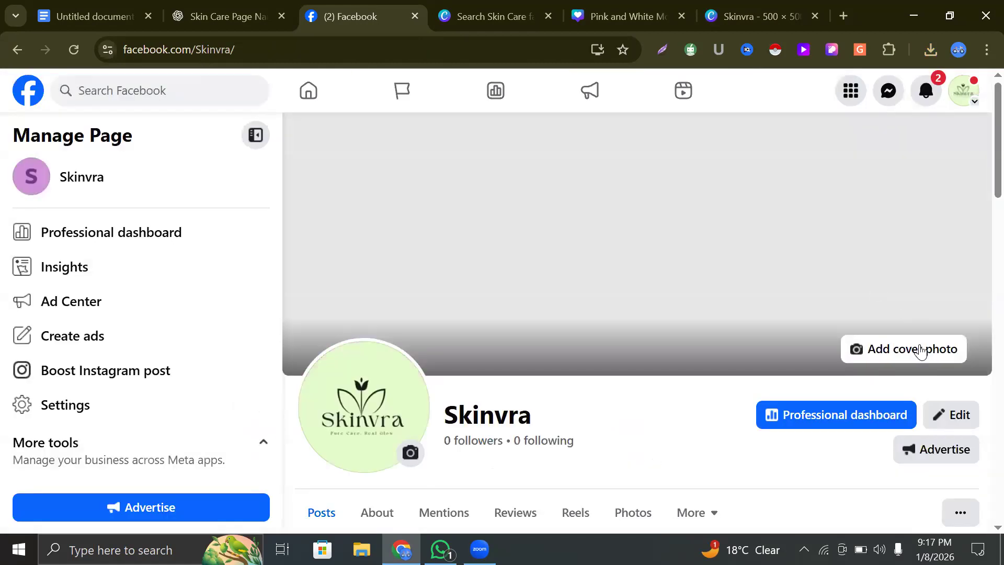
Step: Upload the Pink and White Modern Spa Promotion file as the cover photo and save changes
{"action": "left_click", "coordinate": [920, 360]}
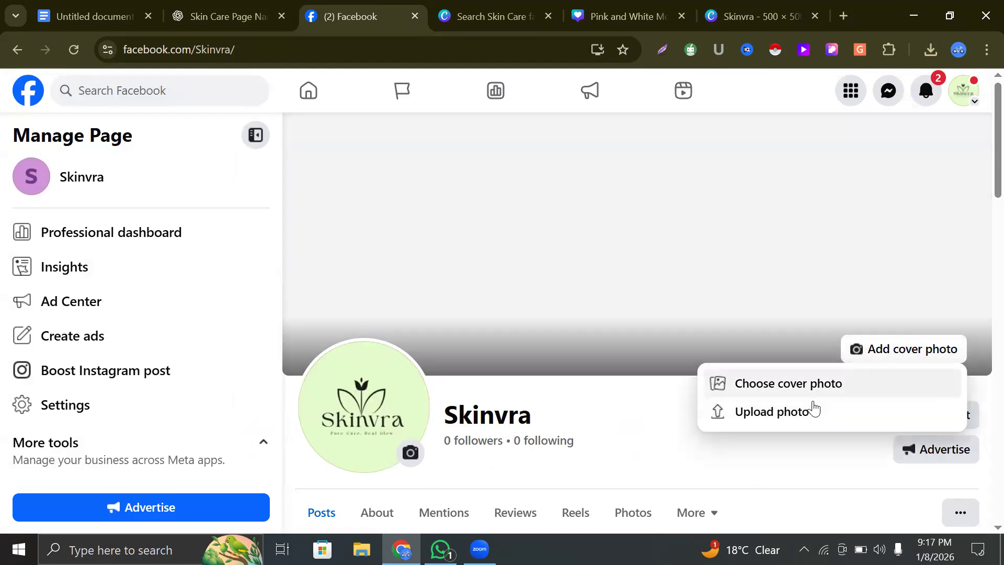
{"action": "left_click", "coordinate": [812, 403]}
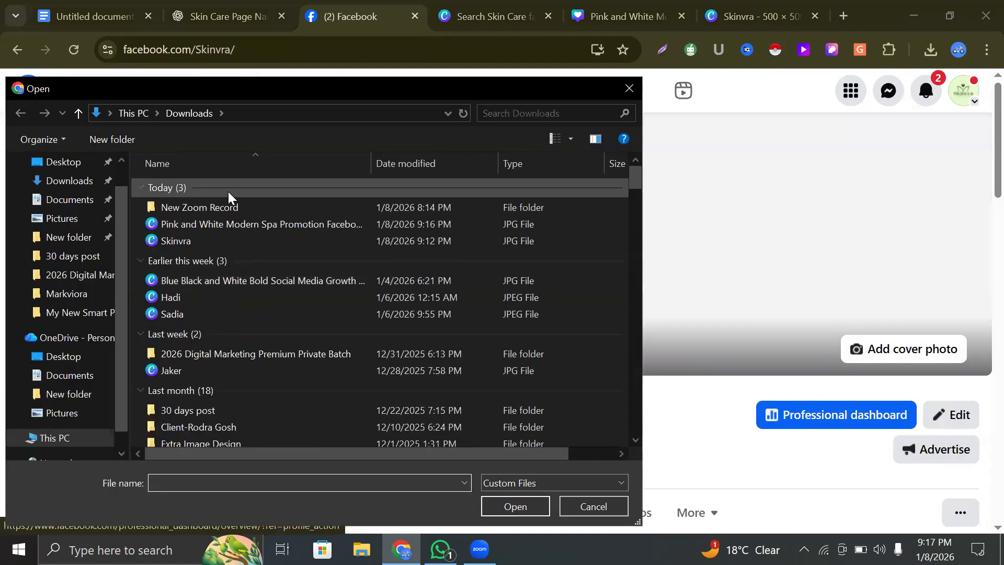
{"action": "double_click", "coordinate": [240, 223]}
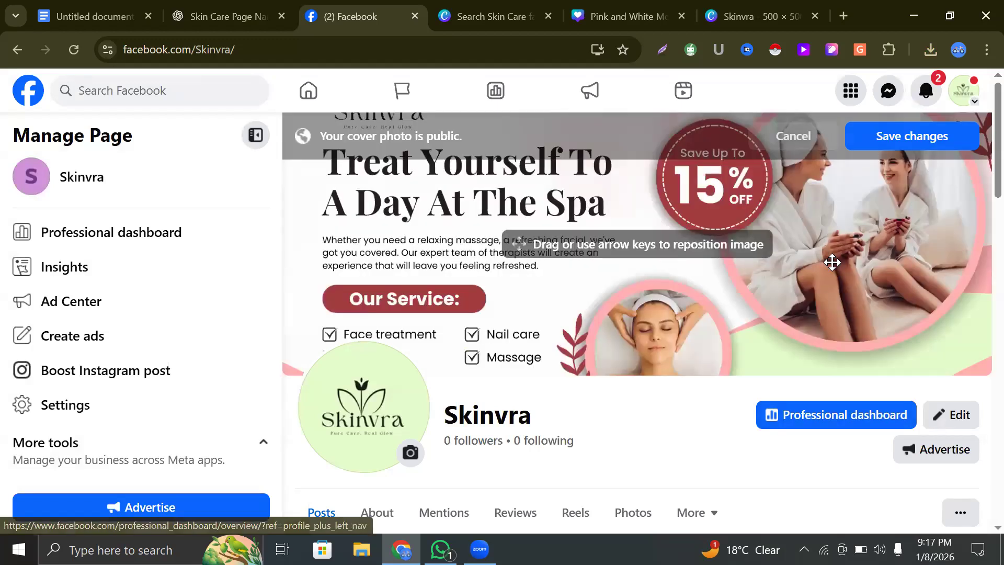
{"action": "left_click", "coordinate": [924, 140]}
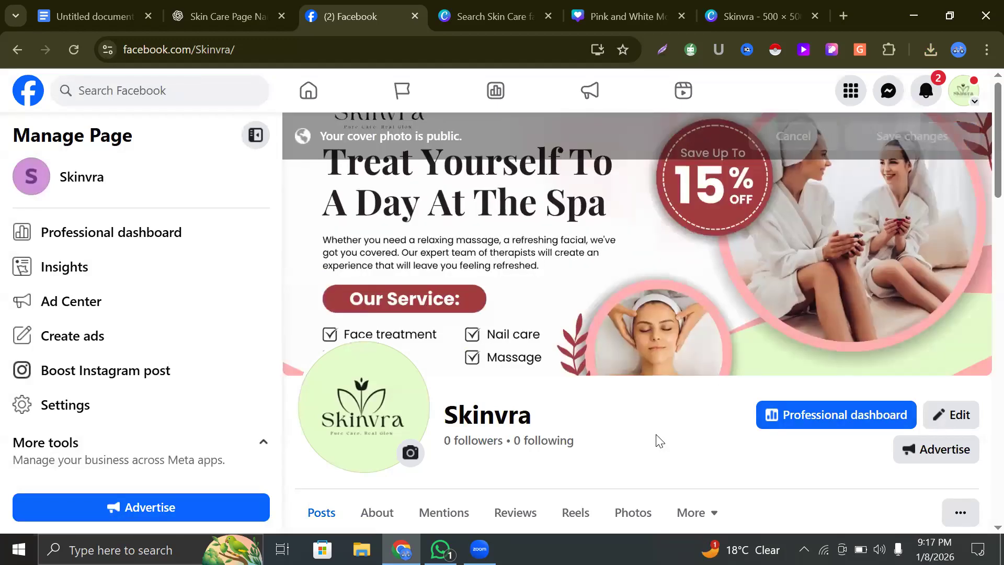
{"action": "scroll", "coordinate": [658, 439], "scroll_direction": "down", "scroll_amount": 10}
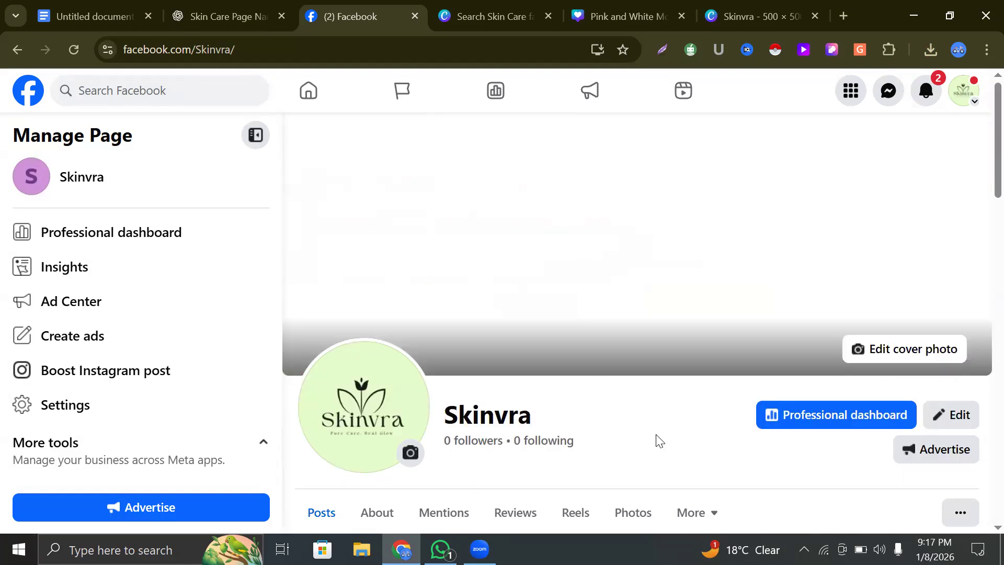
Step: Open the Skinvra page's visitor preview with View As from the page options menu
{"action": "scroll", "coordinate": [657, 439], "scroll_direction": "down", "scroll_amount": 3}
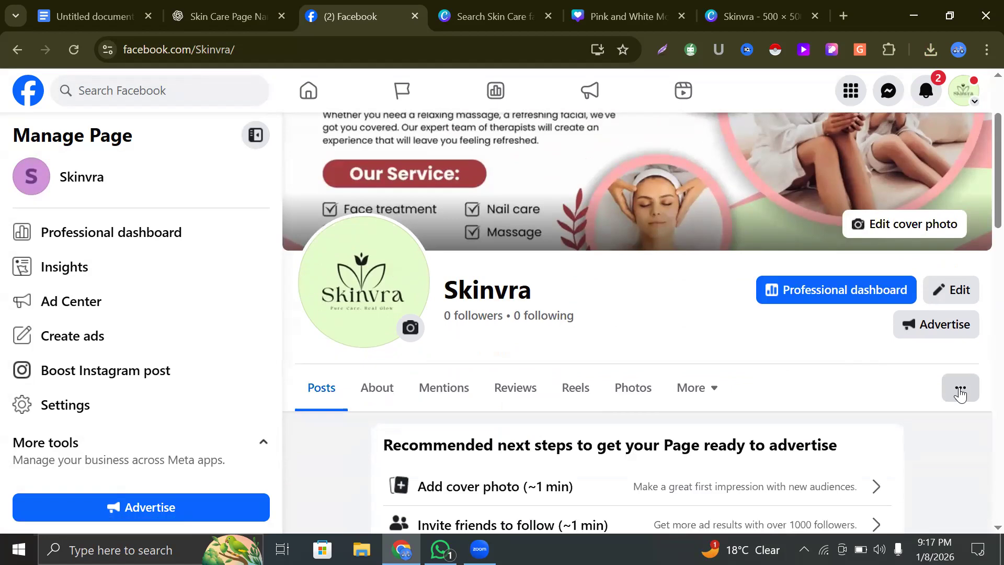
{"action": "left_click", "coordinate": [961, 393]}
{"action": "scroll", "coordinate": [848, 451], "scroll_direction": "down", "scroll_amount": 2}
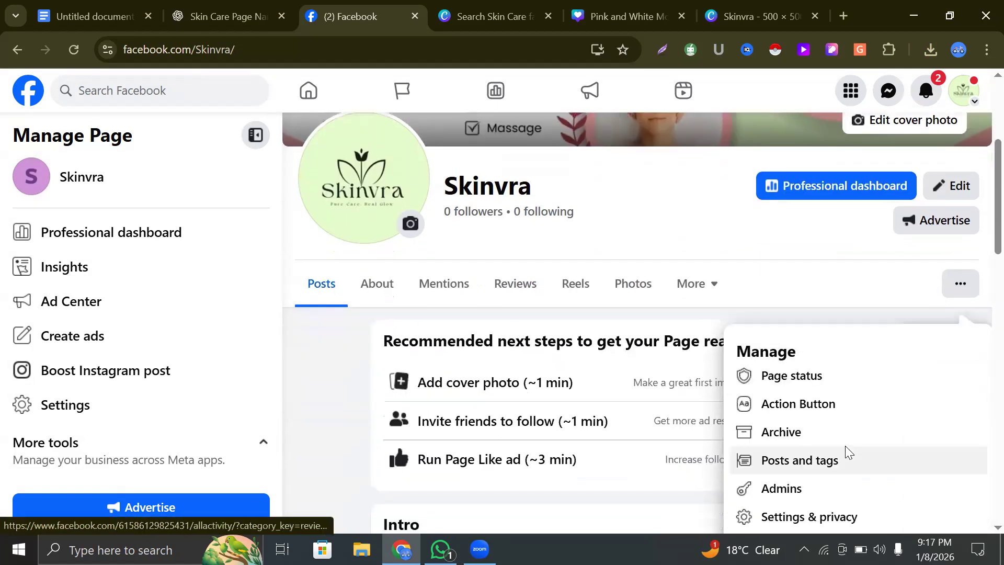
{"action": "scroll", "coordinate": [821, 458], "scroll_direction": "down", "scroll_amount": 2}
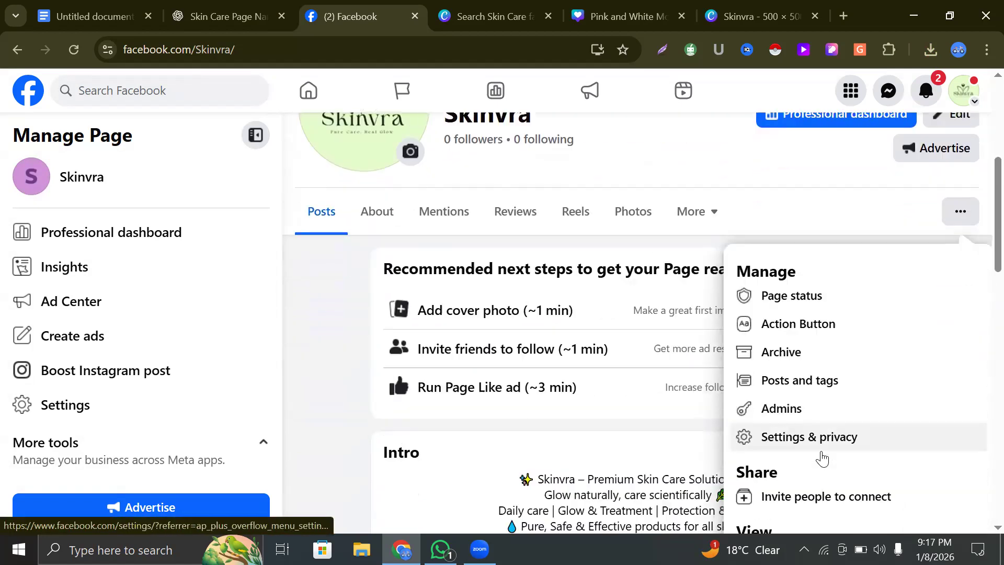
{"action": "scroll", "coordinate": [822, 458], "scroll_direction": "down", "scroll_amount": 3}
{"action": "left_click", "coordinate": [822, 458]}
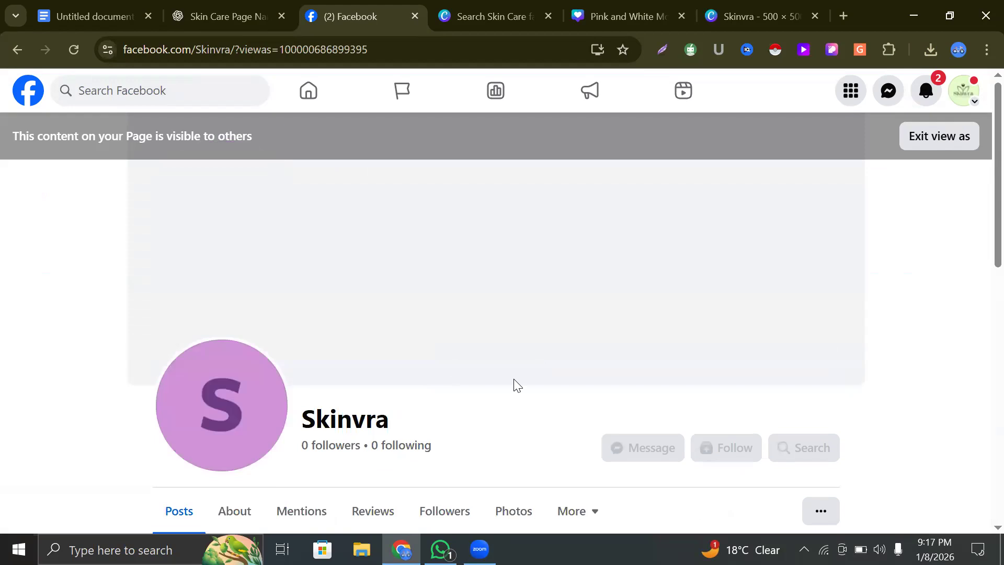
{"action": "scroll", "coordinate": [514, 379], "scroll_direction": "down", "scroll_amount": 10}
{"action": "scroll", "coordinate": [513, 378], "scroll_direction": "up", "scroll_amount": 10}
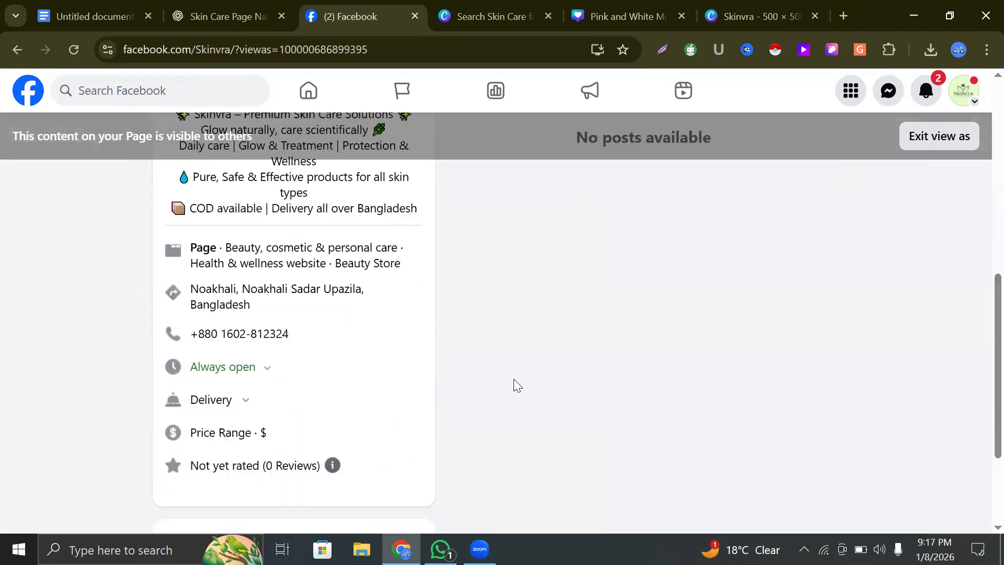
Step: Reload the preview, check the new spa cover and logo, then exit View As
{"action": "left_click", "coordinate": [79, 44]}
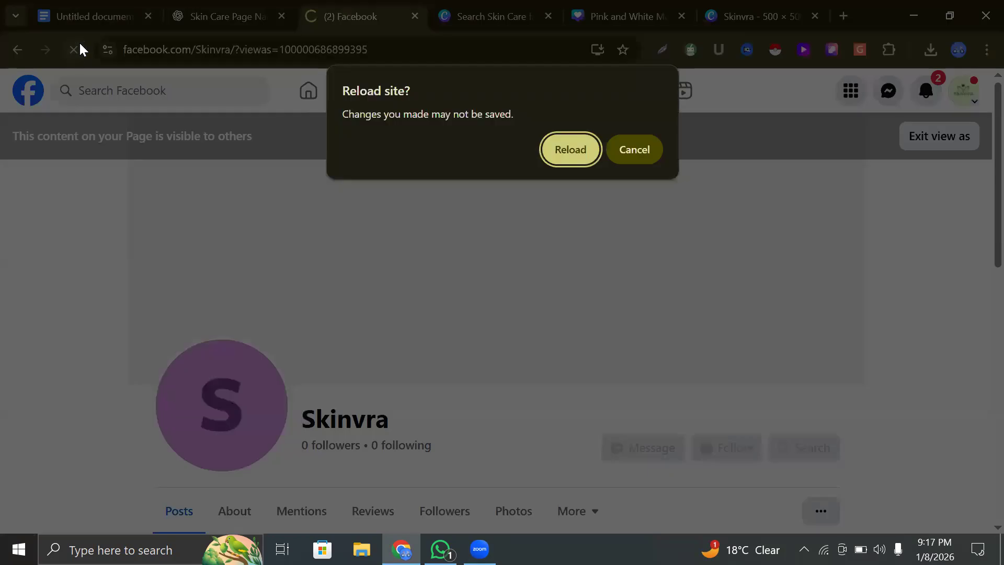
{"action": "left_click", "coordinate": [551, 138]}
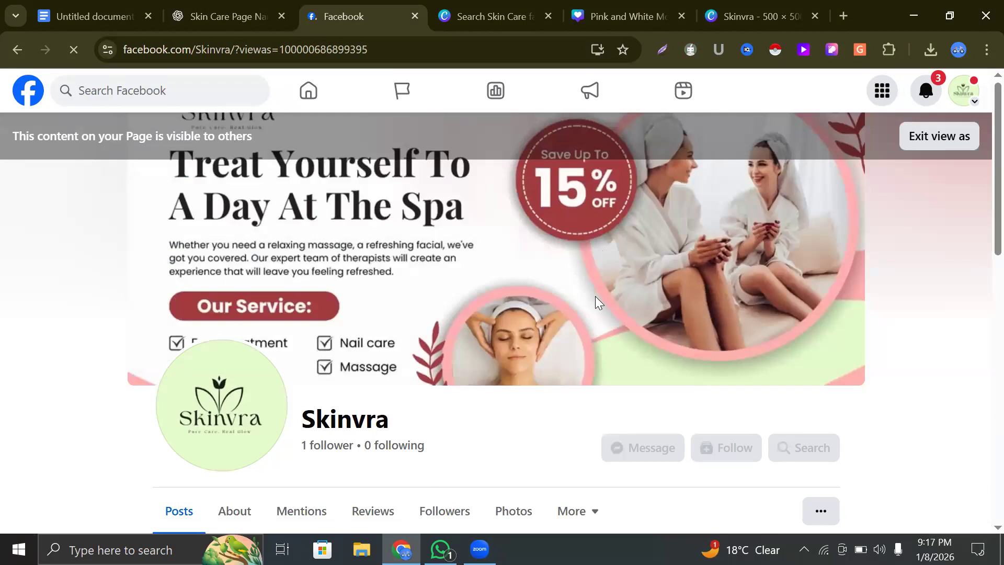
{"action": "scroll", "coordinate": [596, 298], "scroll_direction": "down", "scroll_amount": 4}
{"action": "scroll", "coordinate": [596, 302], "scroll_direction": "down", "scroll_amount": 6}
{"action": "scroll", "coordinate": [402, 361], "scroll_direction": "up", "scroll_amount": 10}
{"action": "scroll", "coordinate": [403, 360], "scroll_direction": "down", "scroll_amount": 7}
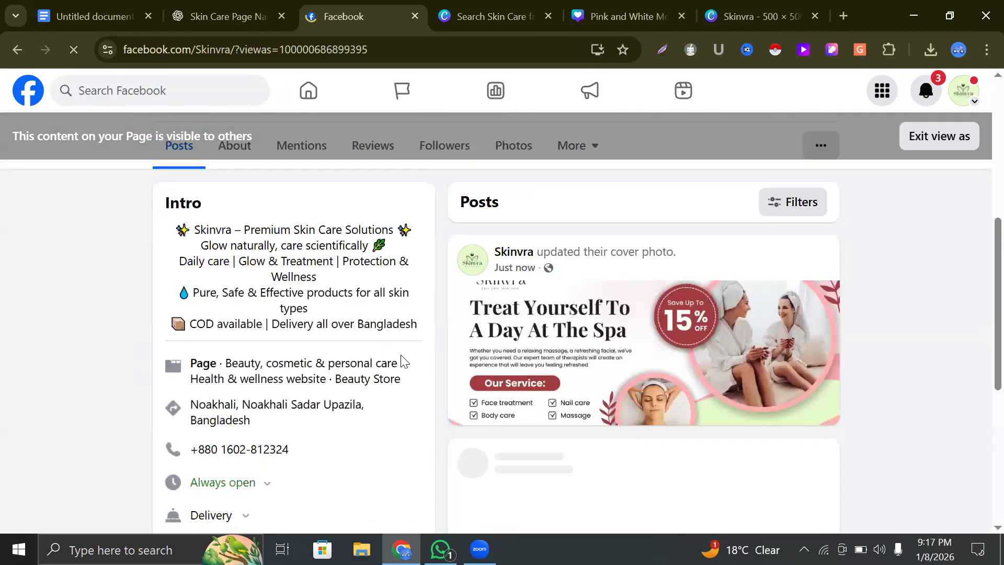
{"action": "scroll", "coordinate": [402, 361], "scroll_direction": "down", "scroll_amount": 6}
{"action": "scroll", "coordinate": [402, 361], "scroll_direction": "up", "scroll_amount": 6}
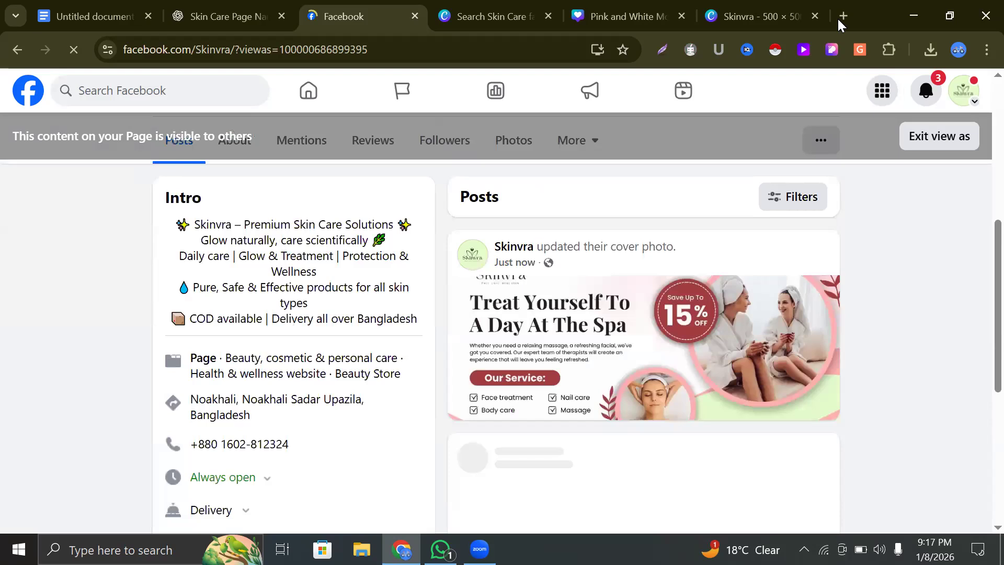
{"action": "left_click", "coordinate": [939, 138]}
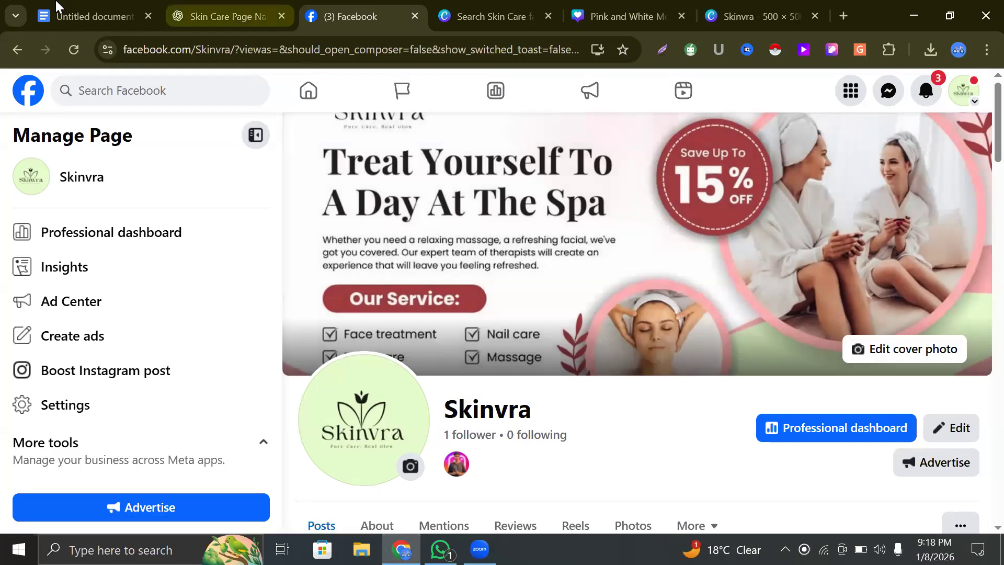
Step: Colour the Logo and Cover checklist lines red, select the Action Button line, and return to Facebook
{"action": "left_click", "coordinate": [56, 6]}
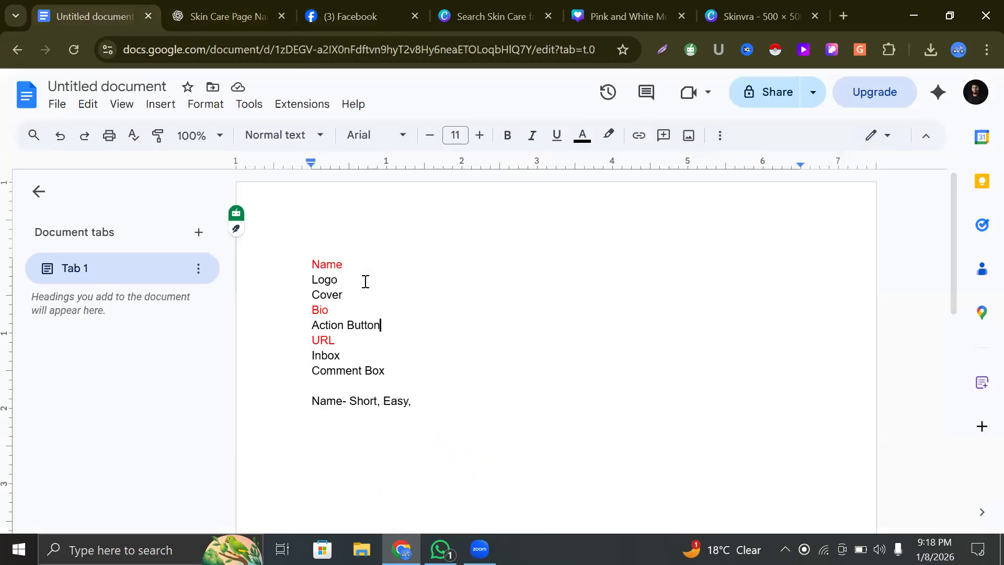
{"action": "left_click_drag", "start_coordinate": [308, 244], "coordinate": [347, 264]}
{"action": "left_click", "coordinate": [584, 137]}
{"action": "left_click", "coordinate": [604, 181]}
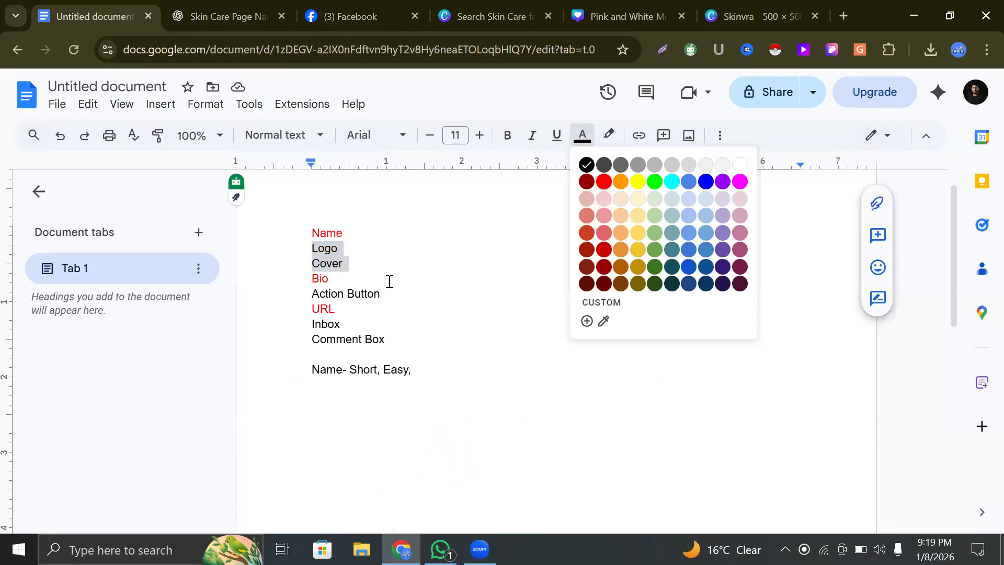
{"action": "left_click", "coordinate": [330, 285]}
{"action": "left_click_drag", "start_coordinate": [311, 293], "coordinate": [375, 293]}
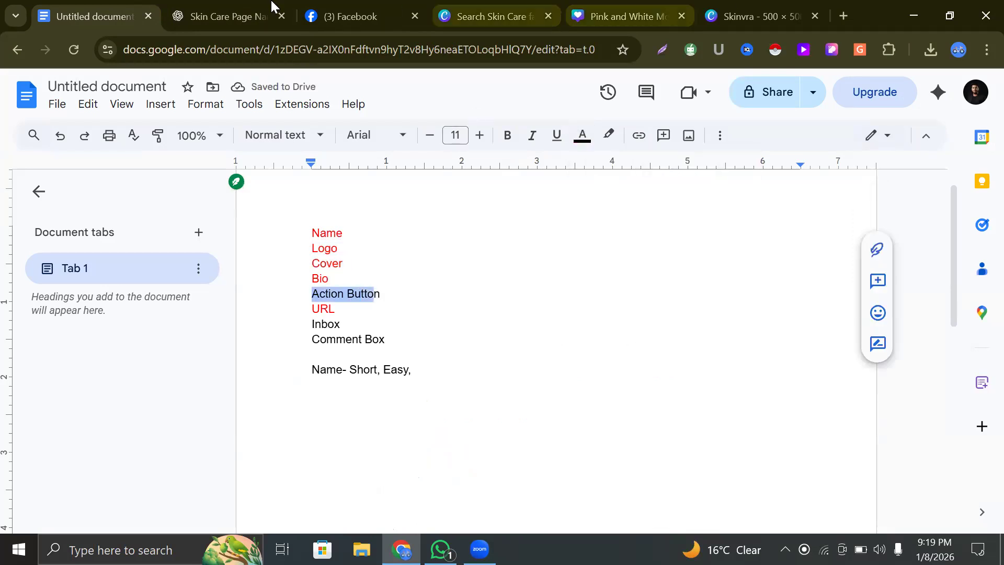
{"action": "left_click", "coordinate": [337, 8]}
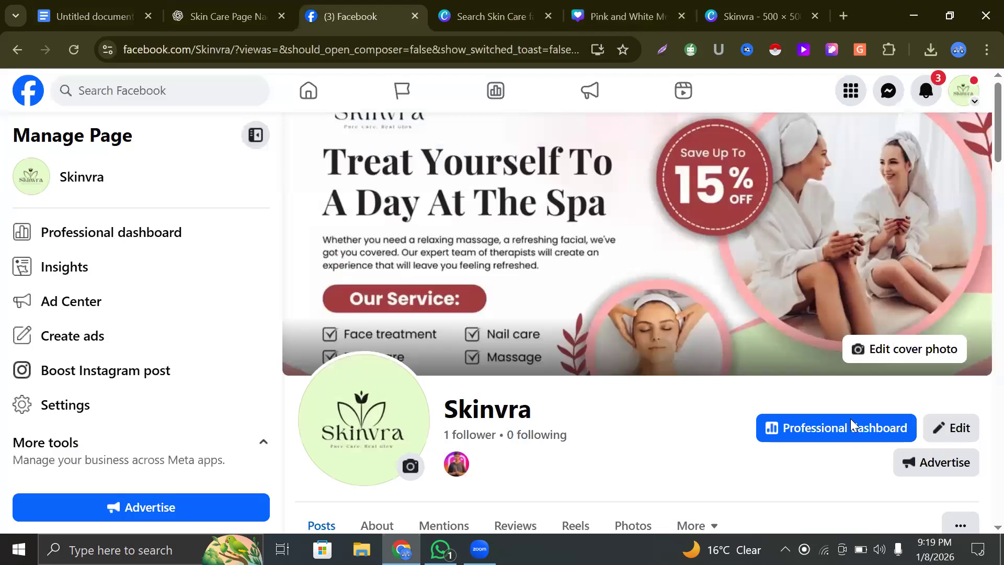
Step: Preview the Page with View As, exit it, then choose Action Button from the Page's ... menu
{"action": "scroll", "coordinate": [968, 353], "scroll_direction": "down", "scroll_amount": 3}
{"action": "left_click", "coordinate": [962, 346]}
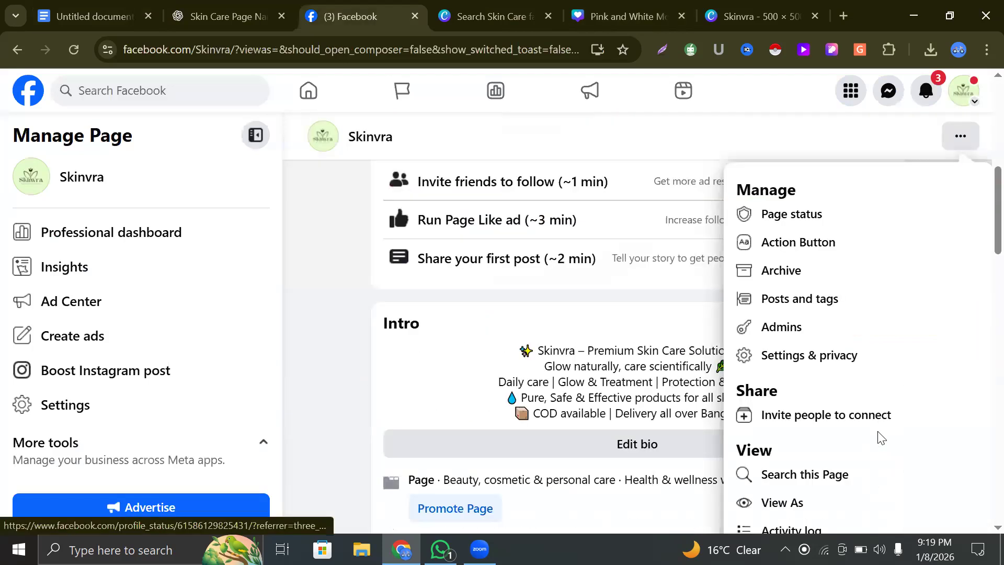
{"action": "left_click", "coordinate": [785, 503]}
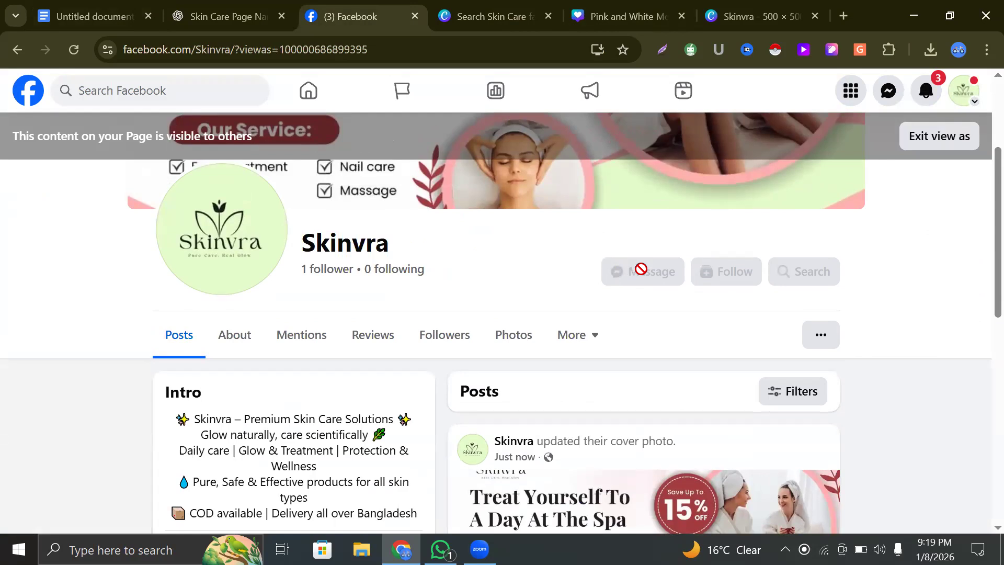
{"action": "left_click", "coordinate": [923, 136]}
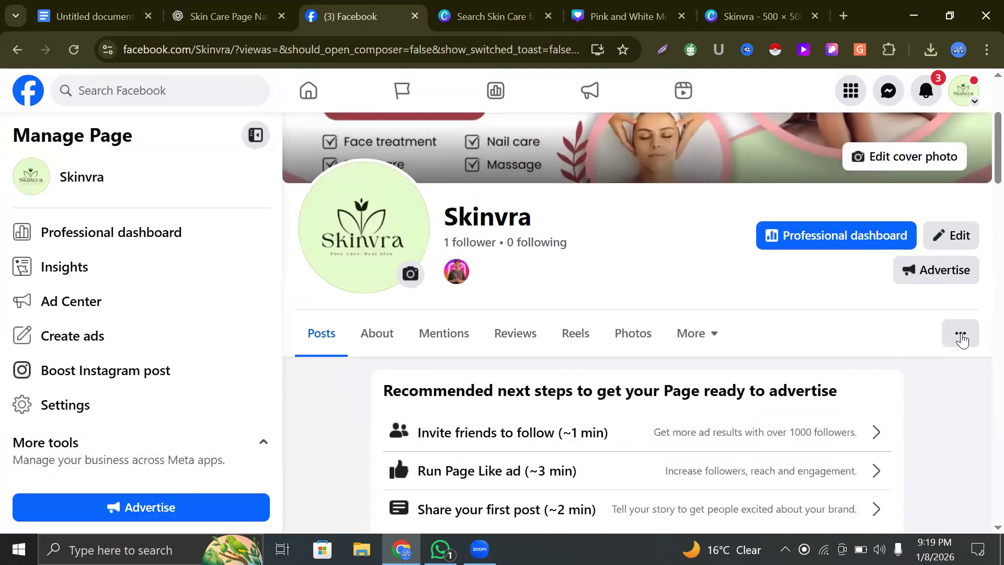
{"action": "left_click", "coordinate": [961, 339]}
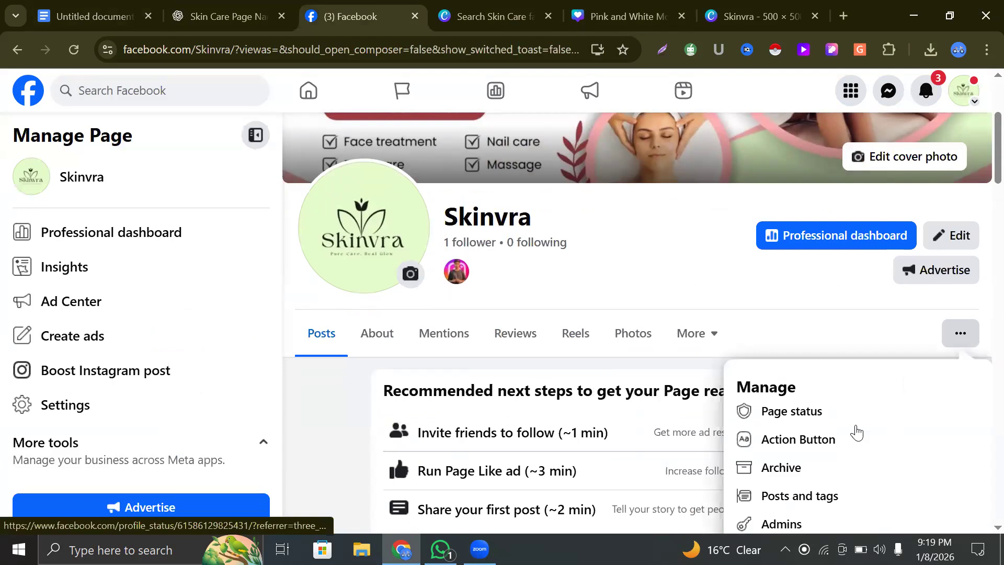
{"action": "left_click", "coordinate": [824, 439]}
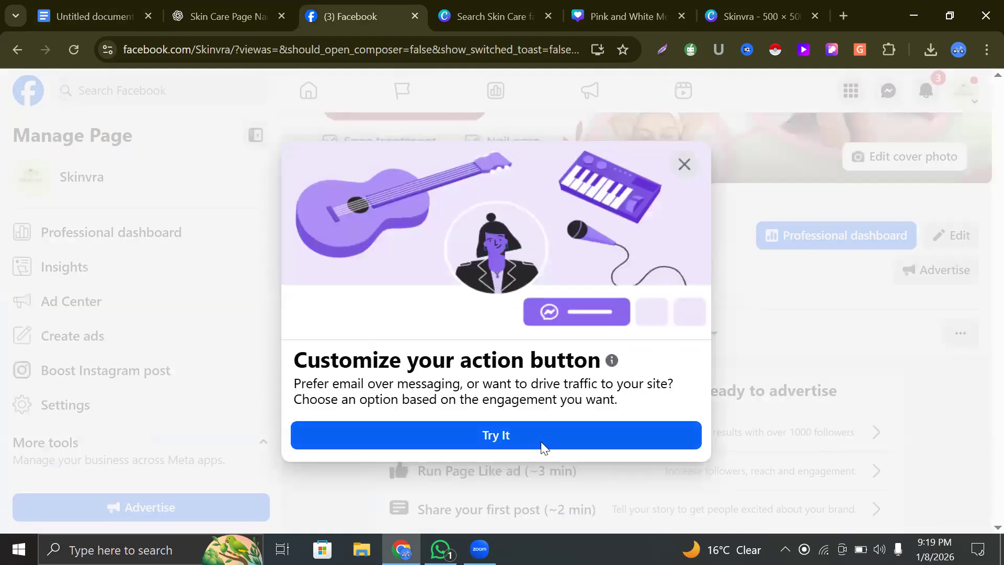
Step: Continue with Try It and scroll through the list of action button options
{"action": "left_click", "coordinate": [541, 442]}
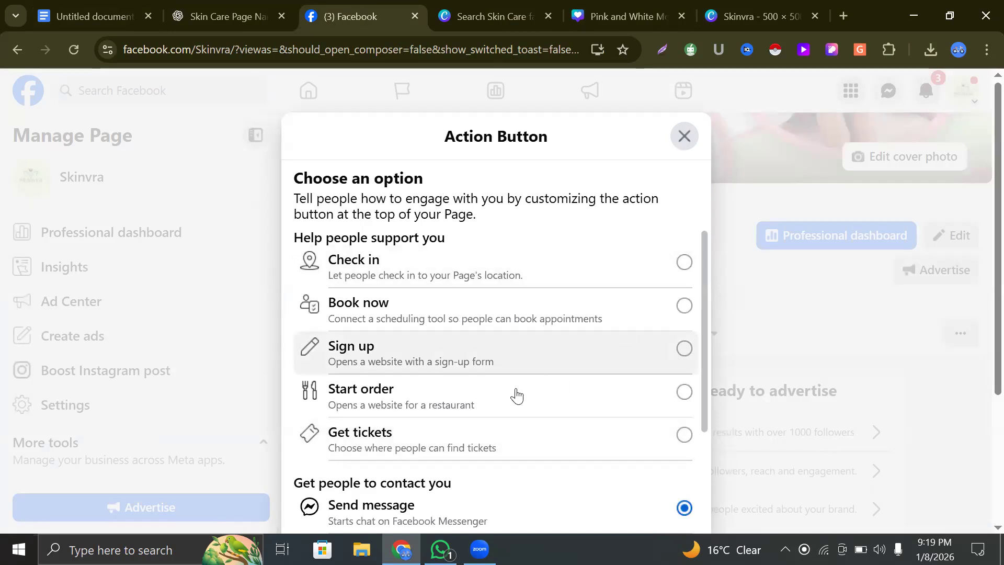
{"action": "scroll", "coordinate": [532, 441], "scroll_direction": "down", "scroll_amount": 1}
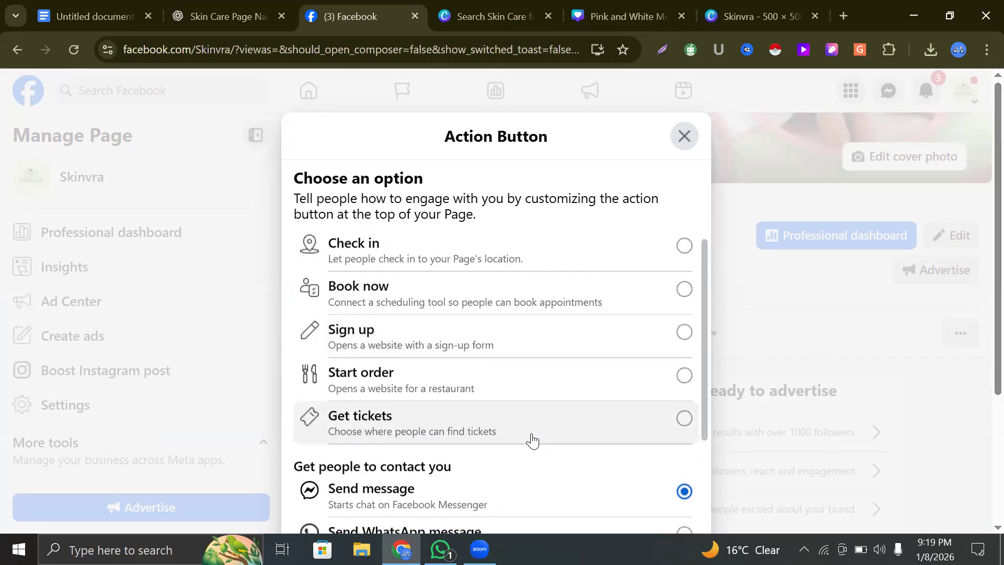
{"action": "scroll", "coordinate": [532, 441], "scroll_direction": "down", "scroll_amount": 1}
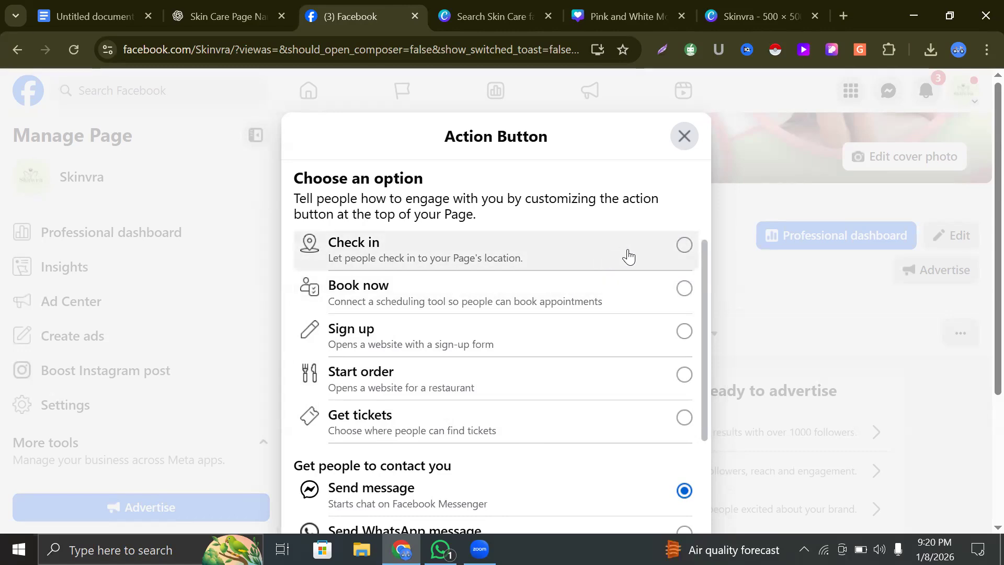
{"action": "scroll", "coordinate": [478, 313], "scroll_direction": "down", "scroll_amount": 3}
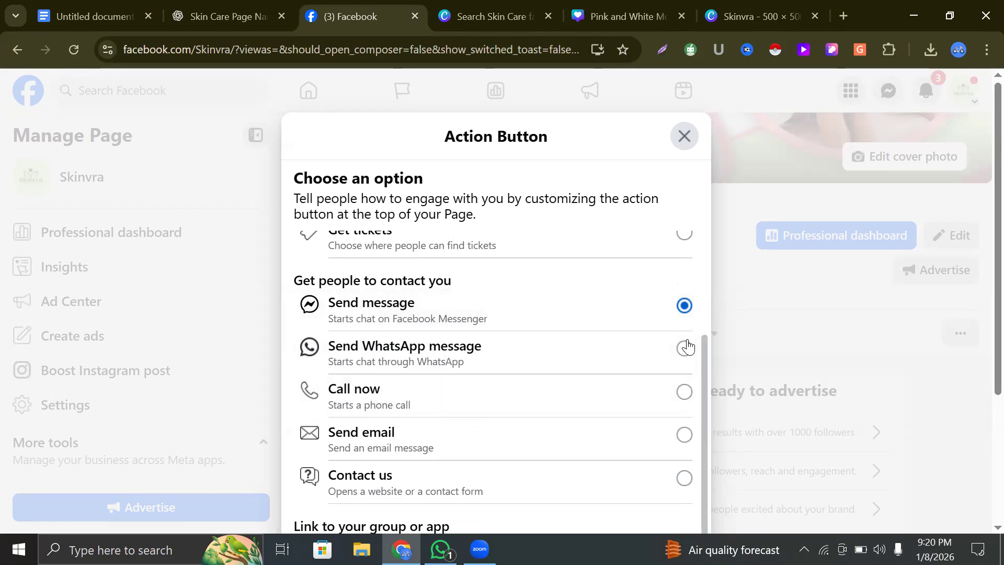
{"action": "scroll", "coordinate": [680, 350], "scroll_direction": "down", "scroll_amount": 1}
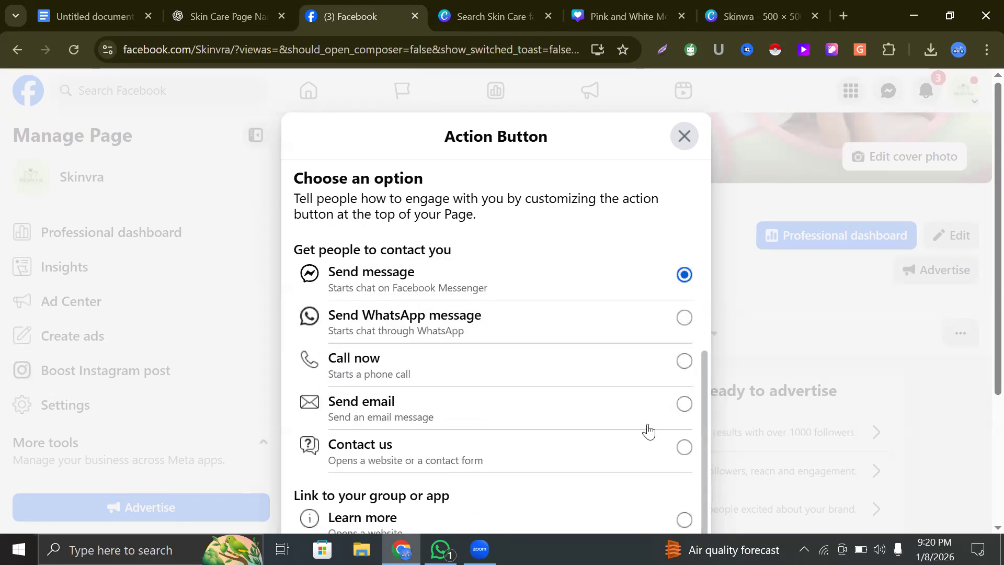
{"action": "scroll", "coordinate": [646, 434], "scroll_direction": "down", "scroll_amount": 3}
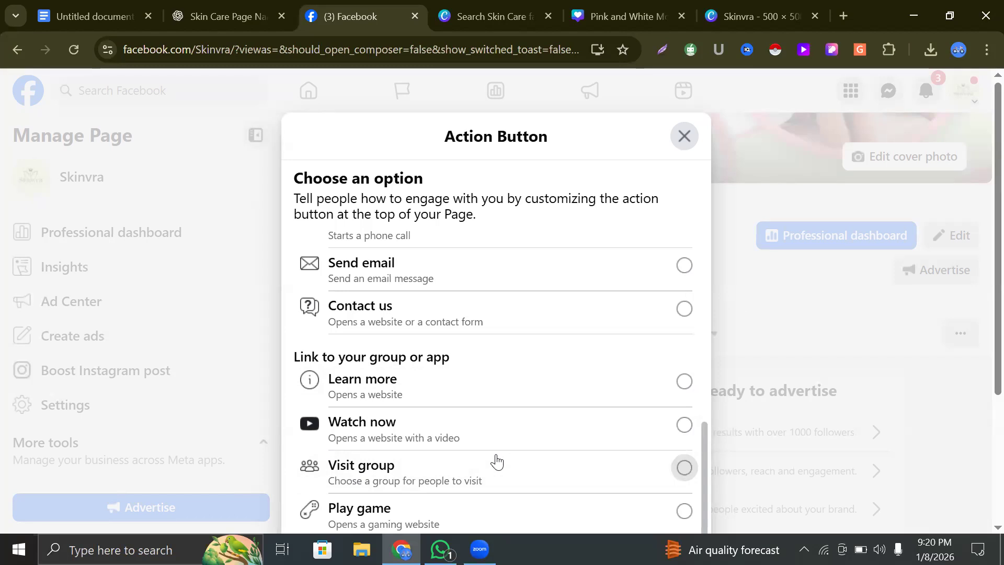
Step: Try the Visit group and Play game actions, then close the action button dialog
{"action": "key", "text": "space"}
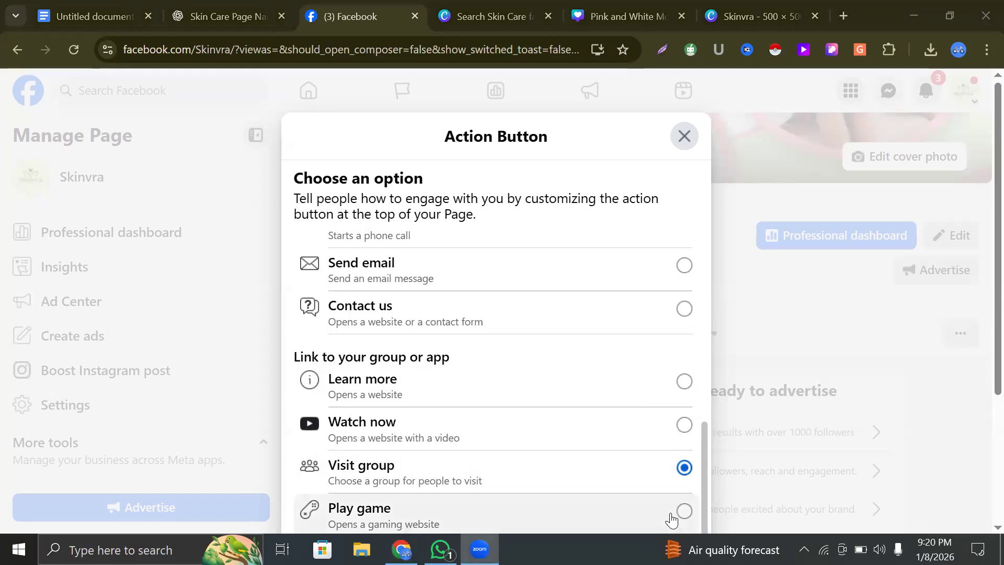
{"action": "left_click", "coordinate": [684, 512]}
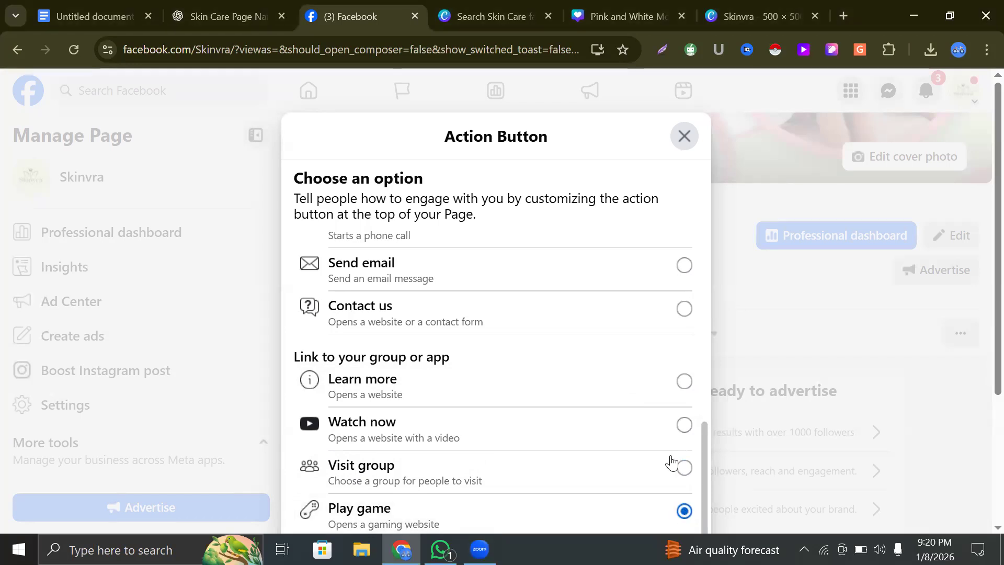
{"action": "scroll", "coordinate": [670, 460], "scroll_direction": "up", "scroll_amount": 5}
{"action": "scroll", "coordinate": [705, 313], "scroll_direction": "up", "scroll_amount": 2}
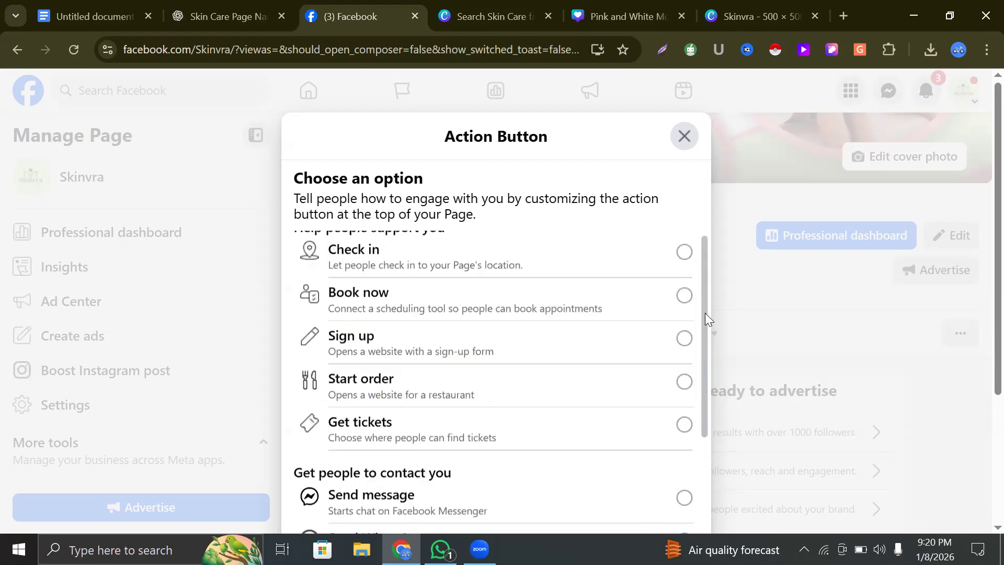
{"action": "scroll", "coordinate": [671, 381], "scroll_direction": "down", "scroll_amount": 3}
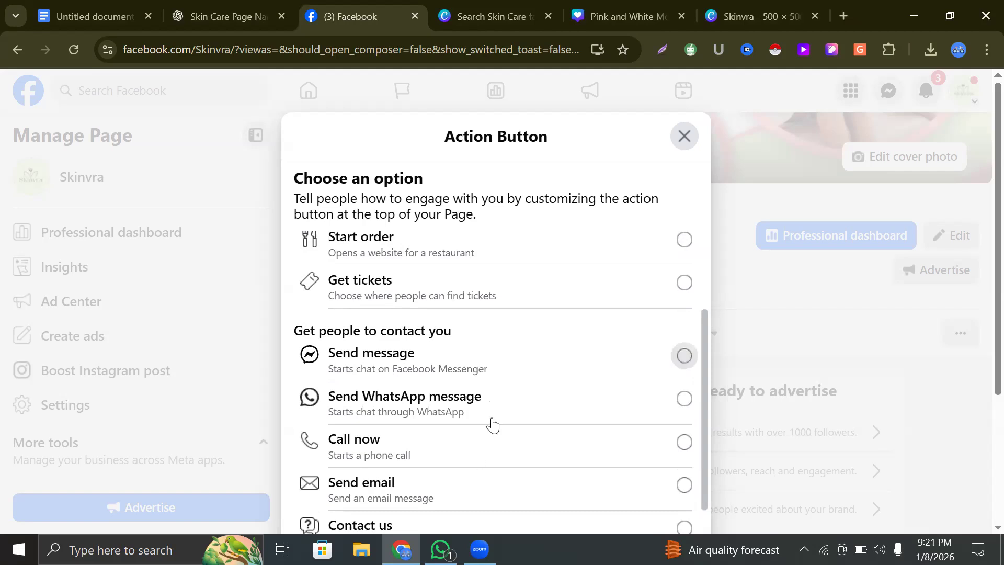
{"action": "left_click", "coordinate": [683, 136]}
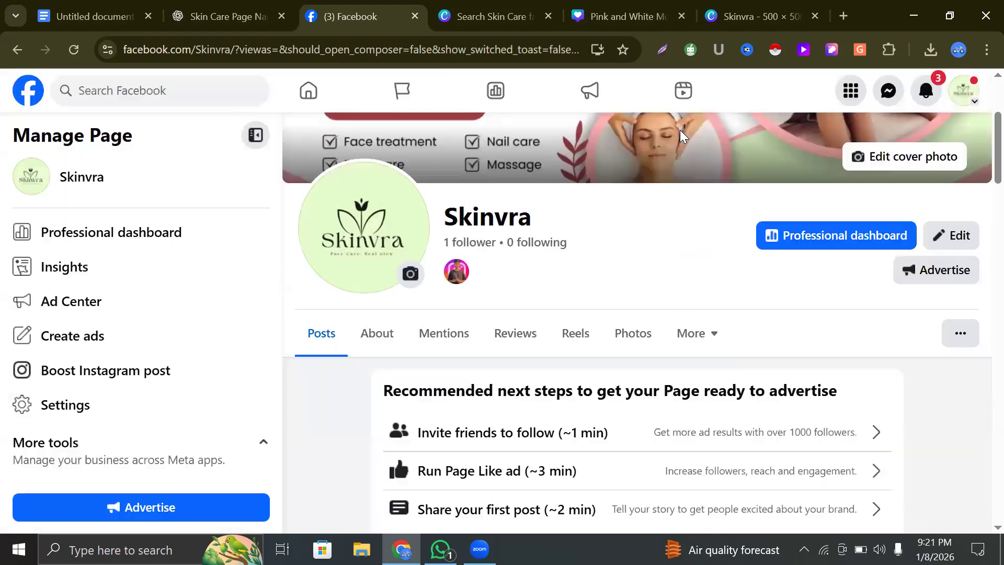
{"action": "scroll", "coordinate": [651, 235], "scroll_direction": "down", "scroll_amount": 3}
{"action": "scroll", "coordinate": [651, 236], "scroll_direction": "down", "scroll_amount": 6}
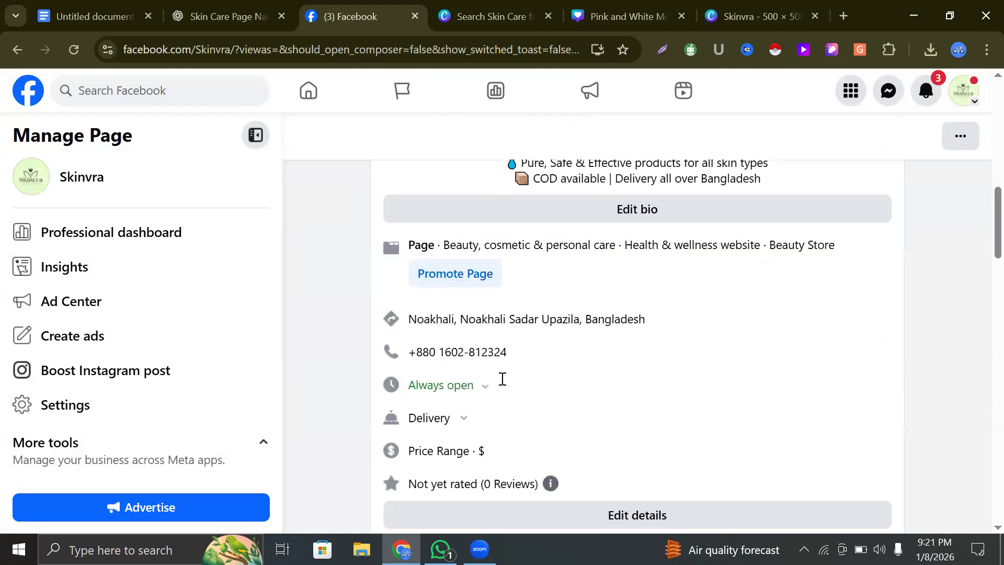
{"action": "scroll", "coordinate": [538, 333], "scroll_direction": "up", "scroll_amount": 10}
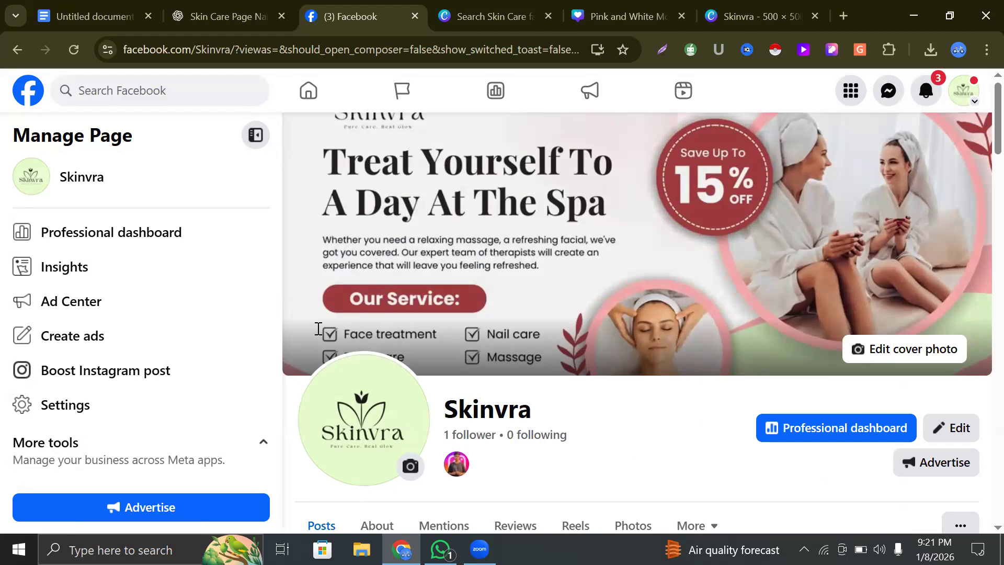
{"action": "key", "text": "ctrl+1"}
Step: Colour the Action Button checklist line red in the planning notes
{"action": "left_click", "coordinate": [314, 294]}
{"action": "left_click_drag", "start_coordinate": [314, 294], "coordinate": [406, 296]}
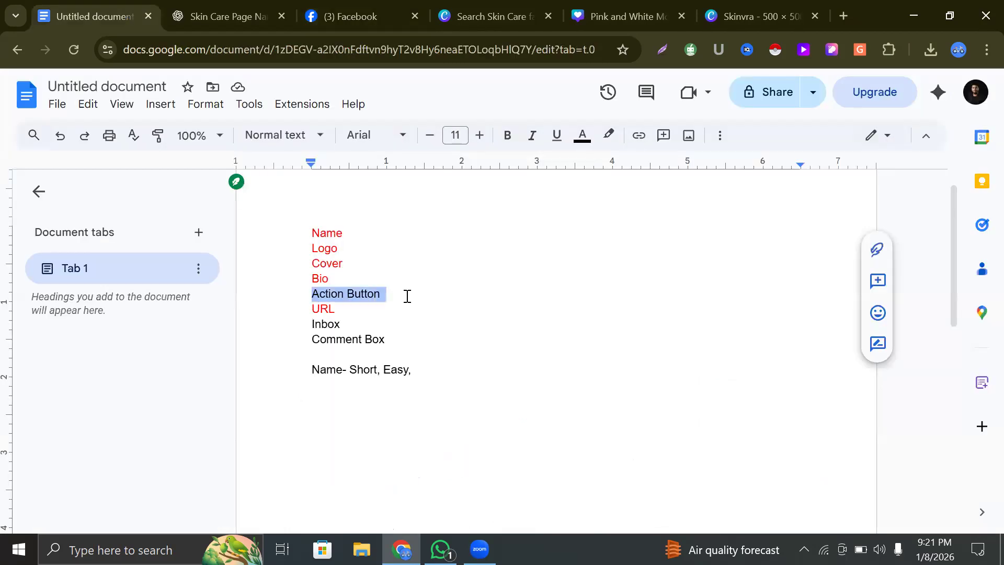
{"action": "left_click", "coordinate": [580, 137]}
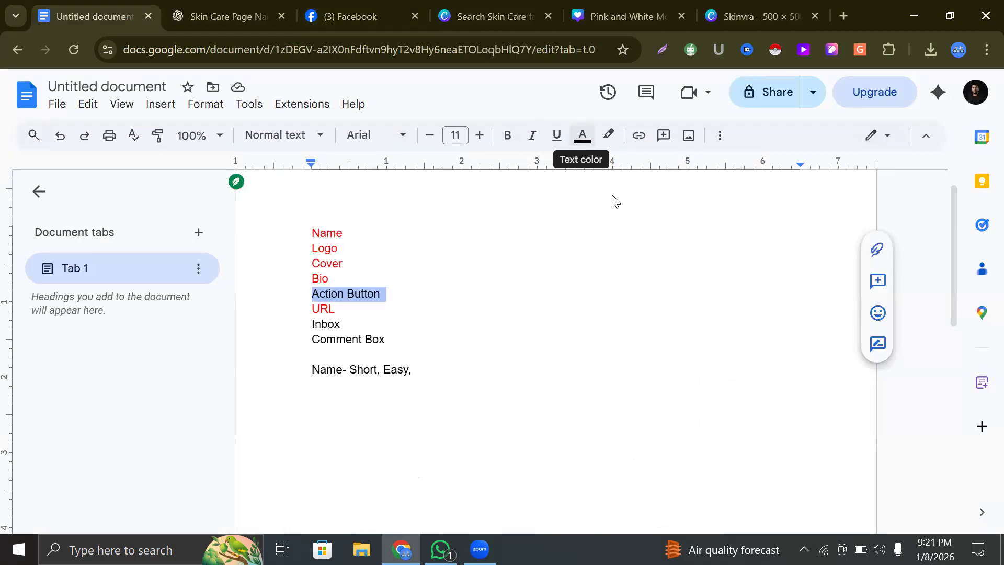
{"action": "left_click", "coordinate": [603, 182]}
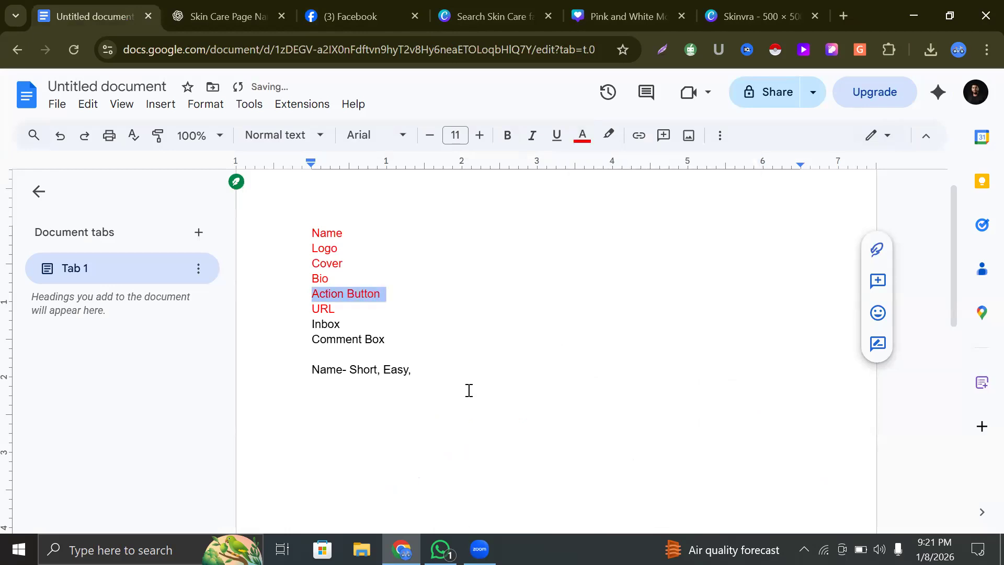
Step: Delete the "Name- Short, Easy," line and go back to the Skinvra Facebook page
{"action": "triple_click", "coordinate": [310, 375]}
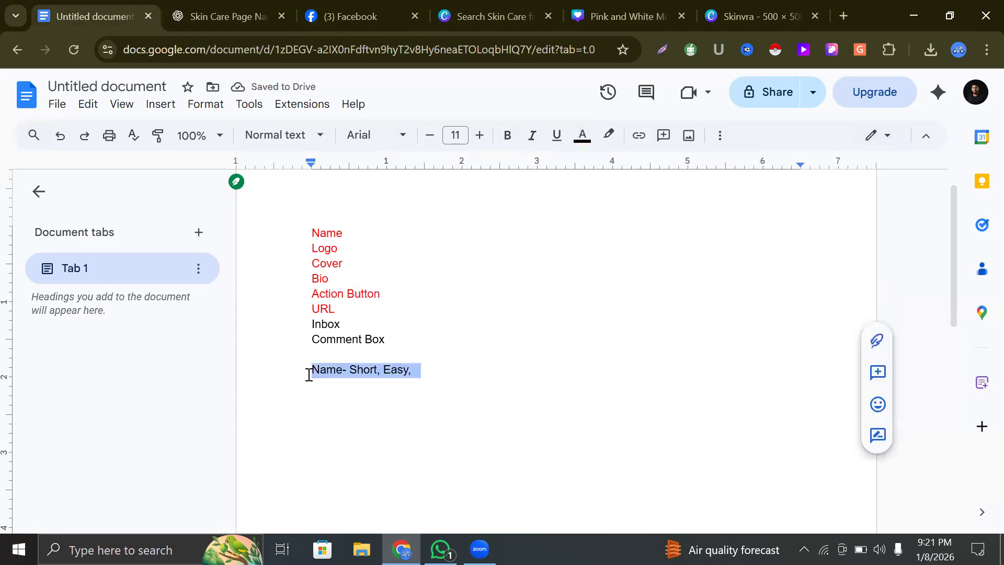
{"action": "key", "text": "BackSpace"}
{"action": "key", "text": "BackSpace"}
{"action": "key", "text": "BackSpace"}
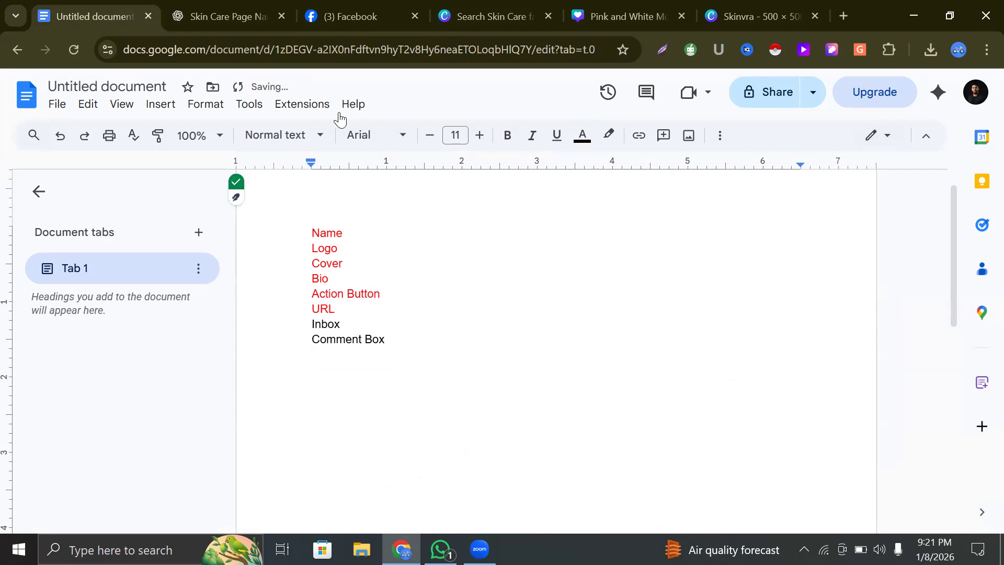
{"action": "left_click", "coordinate": [353, 11]}
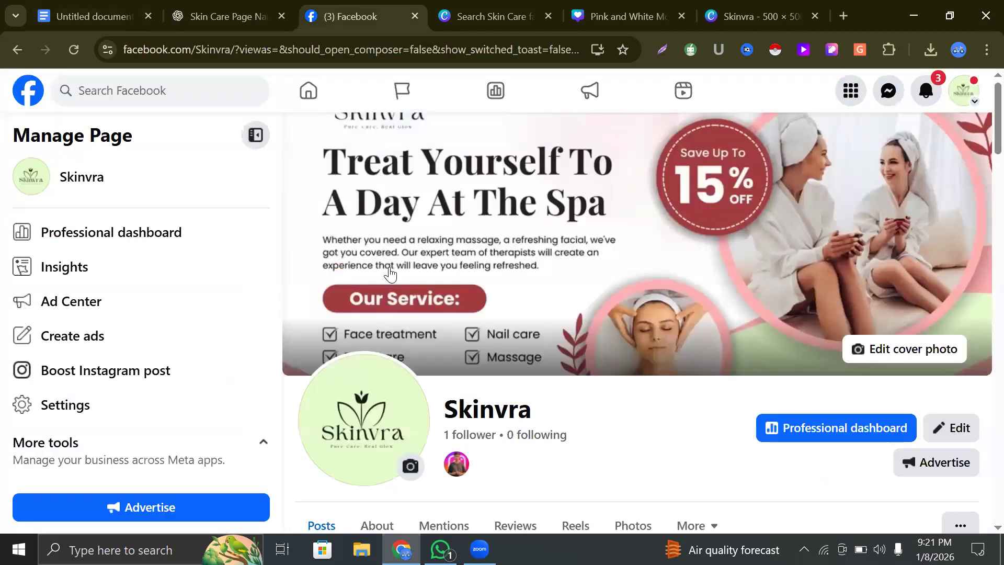
Step: Go to the Facebook home feed and open Meta Business Suite from the left sidebar
{"action": "left_click", "coordinate": [308, 92]}
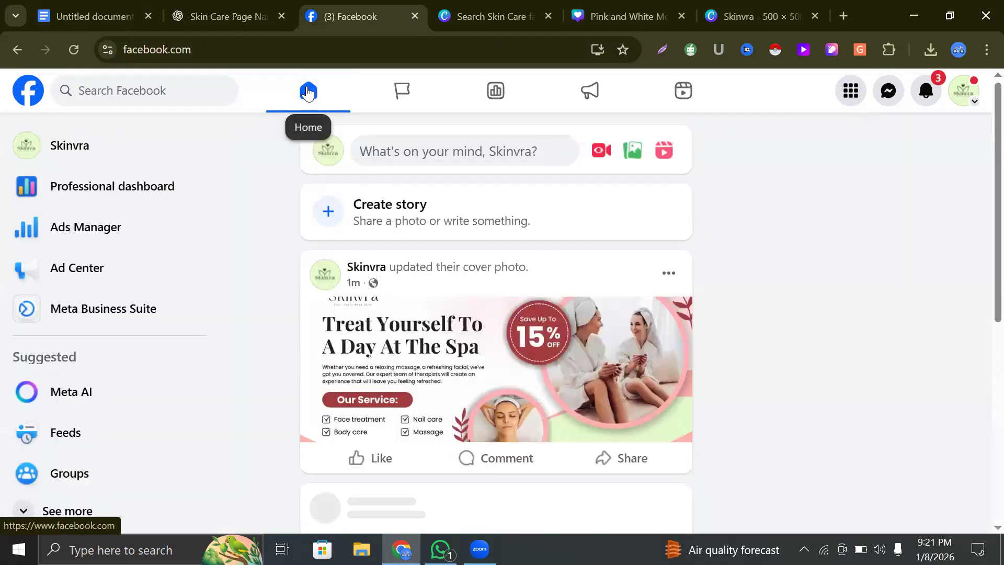
{"action": "left_click", "coordinate": [80, 318]}
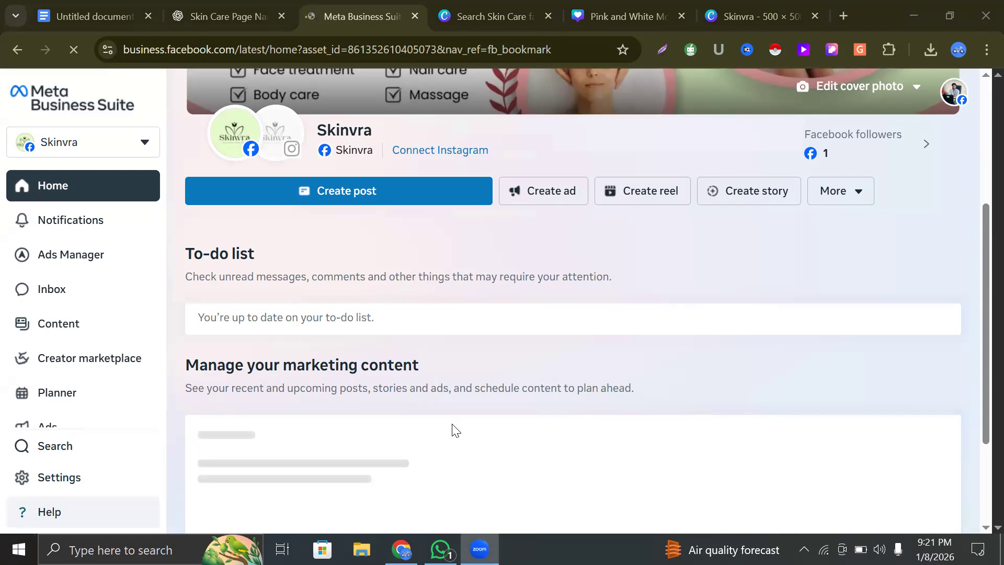
Step: Scroll to the top of the Business Suite home and open Inbox from the sidebar
{"action": "scroll", "coordinate": [389, 328], "scroll_direction": "up", "scroll_amount": 3}
{"action": "scroll", "coordinate": [389, 327], "scroll_direction": "up", "scroll_amount": 2}
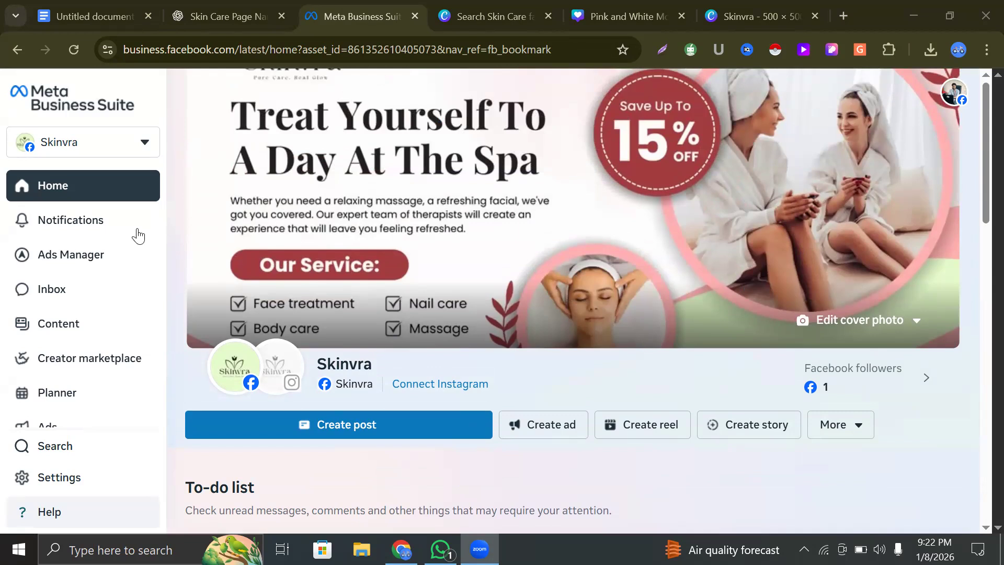
{"action": "left_click", "coordinate": [35, 299]}
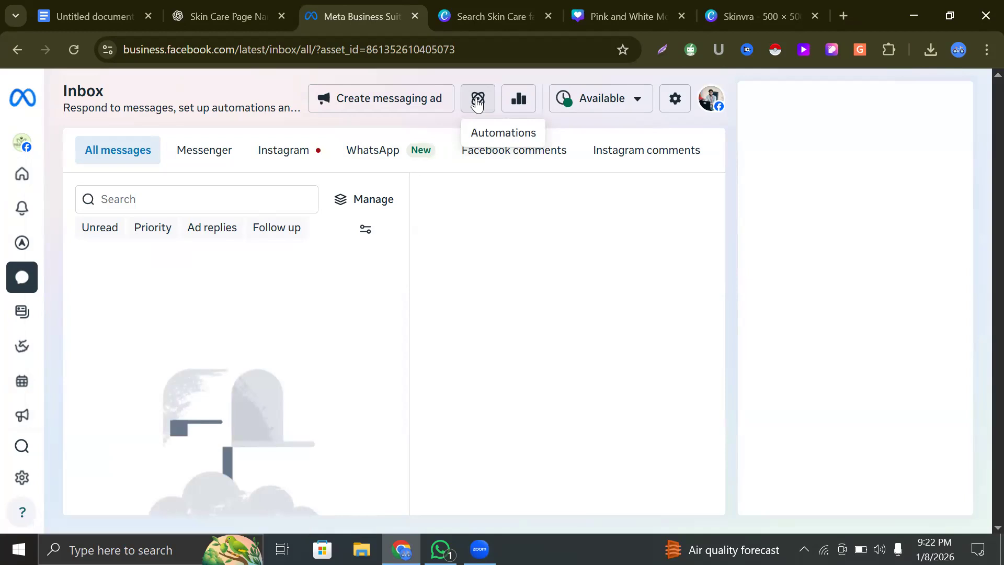
Step: Open Inbox Automations and browse the suggested cards such as Instant reply and Away message
{"action": "left_click", "coordinate": [477, 102]}
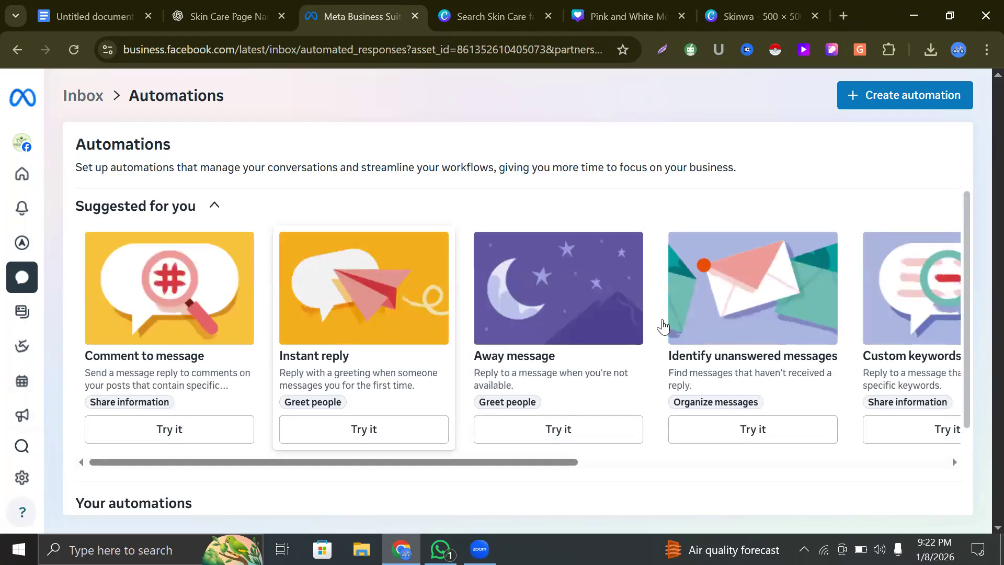
{"action": "scroll", "coordinate": [753, 352], "scroll_direction": "right", "scroll_amount": 5}
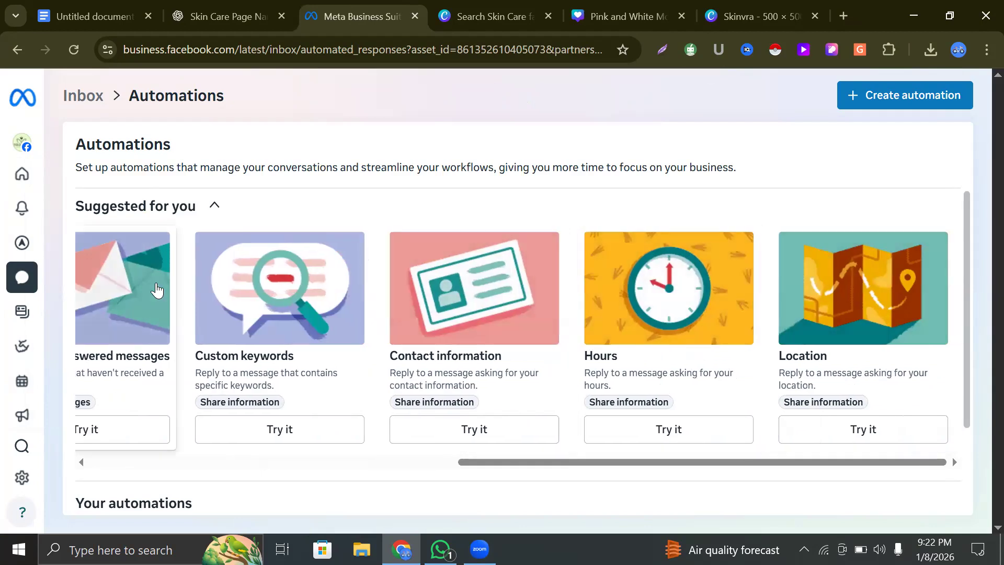
{"action": "scroll", "coordinate": [156, 290], "scroll_direction": "left", "scroll_amount": 5}
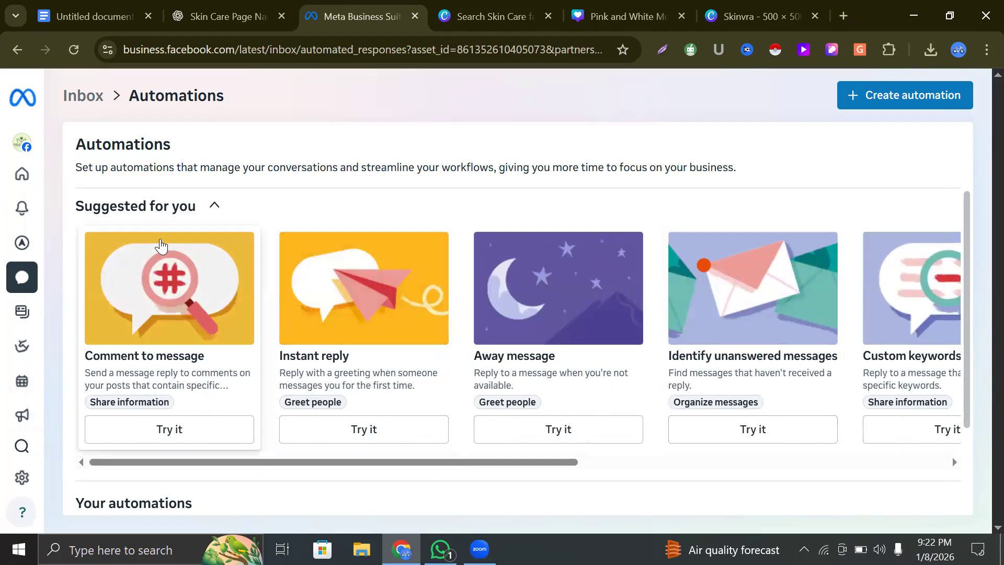
{"action": "scroll", "coordinate": [160, 245], "scroll_direction": "down", "scroll_amount": 2}
{"action": "scroll", "coordinate": [160, 245], "scroll_direction": "up", "scroll_amount": 2}
{"action": "scroll", "coordinate": [709, 312], "scroll_direction": "right", "scroll_amount": 5}
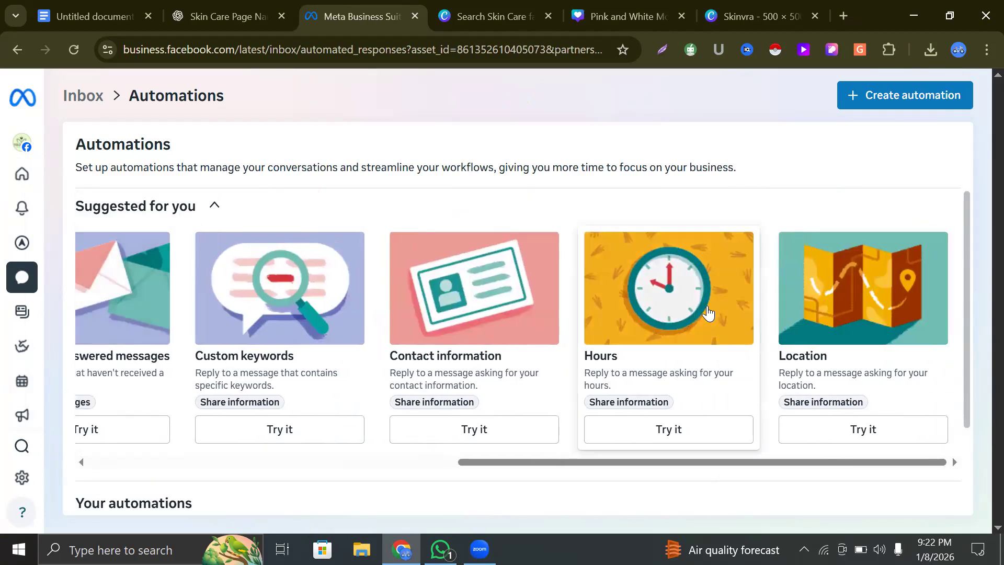
{"action": "scroll", "coordinate": [709, 312], "scroll_direction": "left", "scroll_amount": 5}
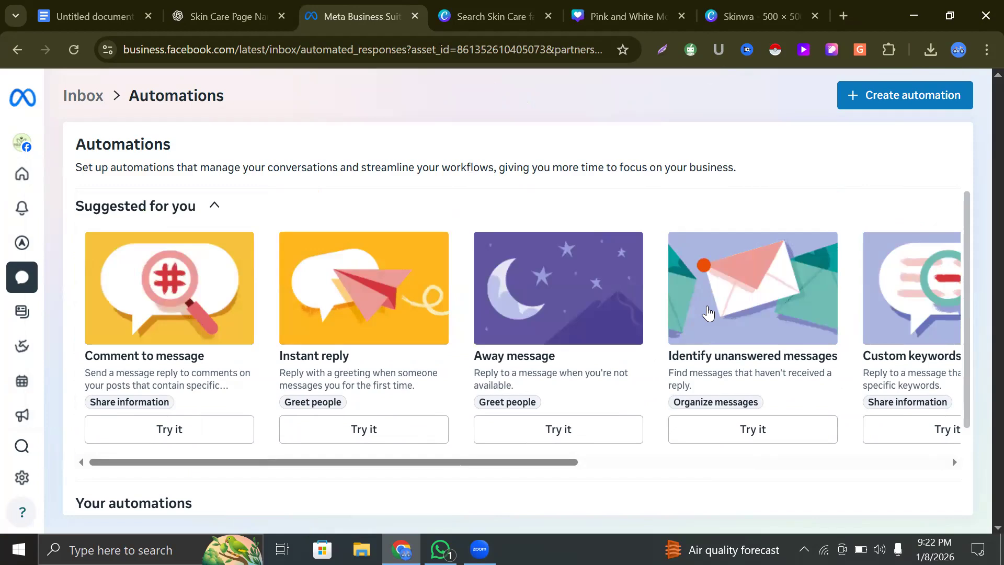
{"action": "scroll", "coordinate": [708, 313], "scroll_direction": "down", "scroll_amount": 3}
{"action": "scroll", "coordinate": [276, 299], "scroll_direction": "up", "scroll_amount": 3}
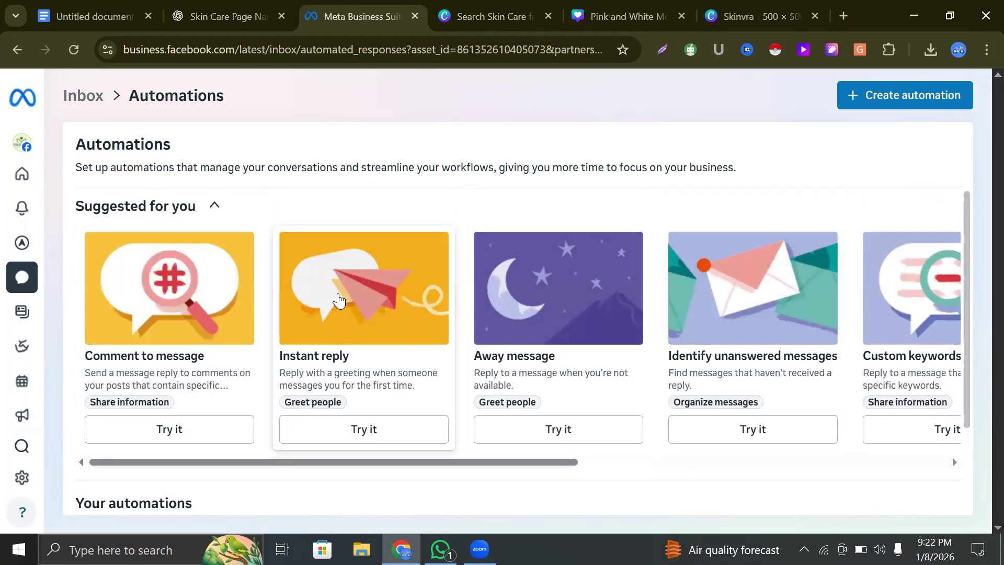
{"action": "scroll", "coordinate": [340, 296], "scroll_direction": "down", "scroll_amount": 1}
{"action": "scroll", "coordinate": [338, 300], "scroll_direction": "up", "scroll_amount": 1}
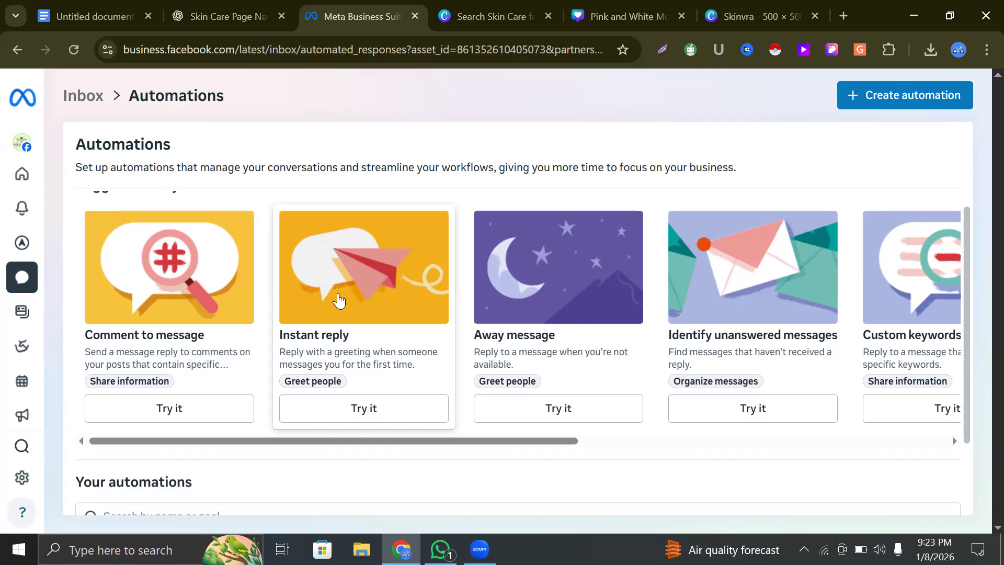
{"action": "scroll", "coordinate": [233, 307], "scroll_direction": "down", "scroll_amount": 2}
{"action": "scroll", "coordinate": [233, 307], "scroll_direction": "up", "scroll_amount": 2}
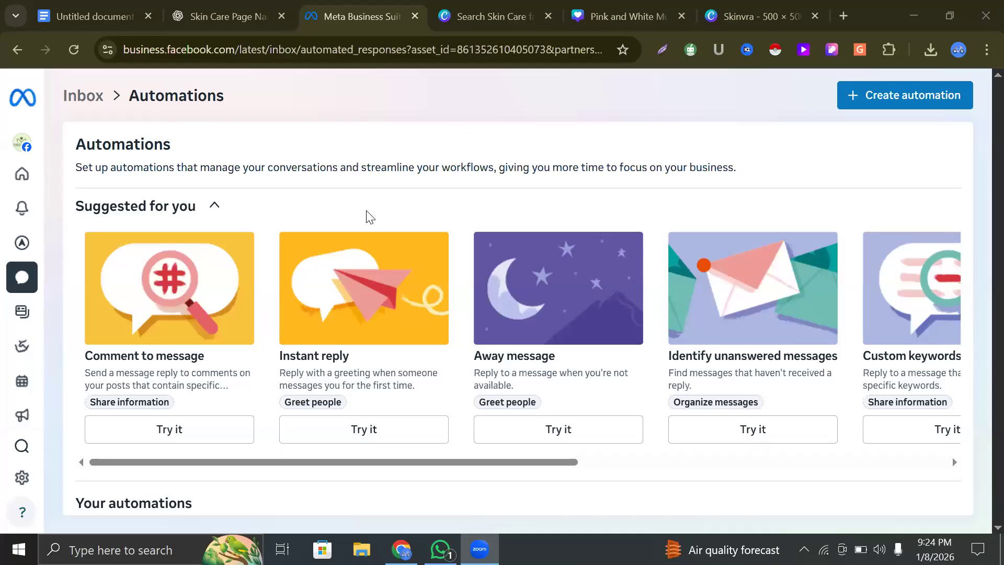
{"action": "scroll", "coordinate": [349, 267], "scroll_direction": "down", "scroll_amount": 2}
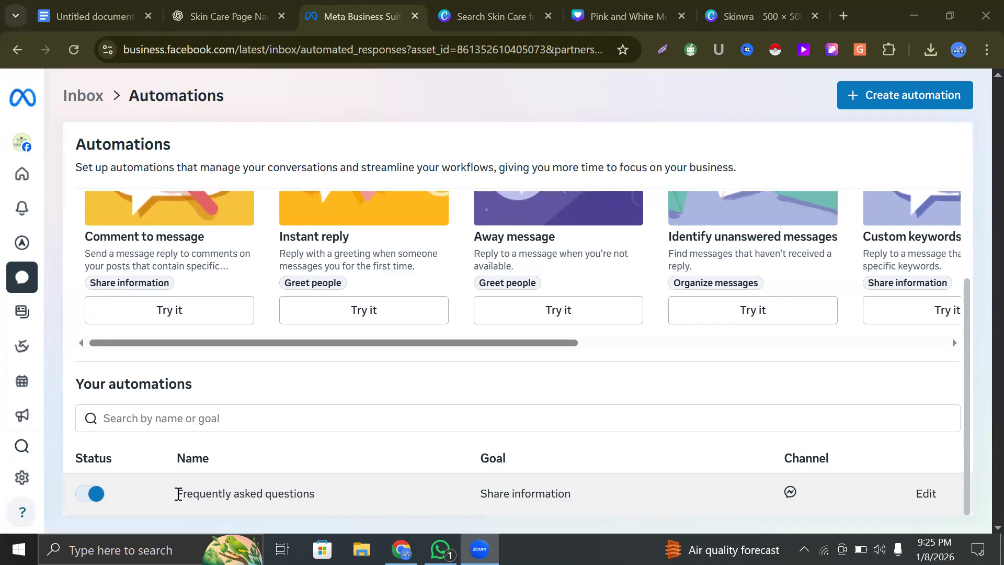
{"action": "scroll", "coordinate": [177, 494], "scroll_direction": "up", "scroll_amount": 2}
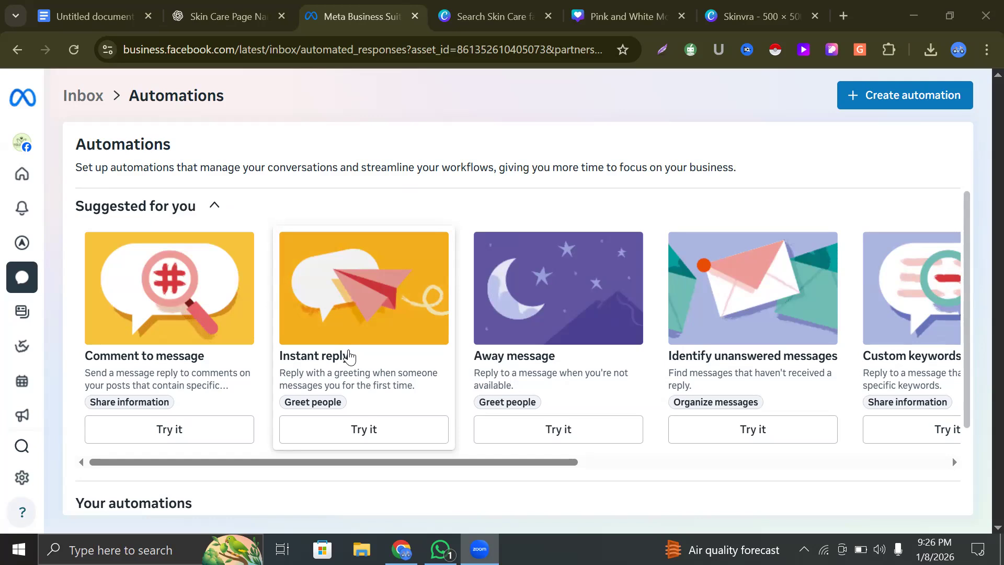
{"action": "scroll", "coordinate": [350, 367], "scroll_direction": "down", "scroll_amount": 1}
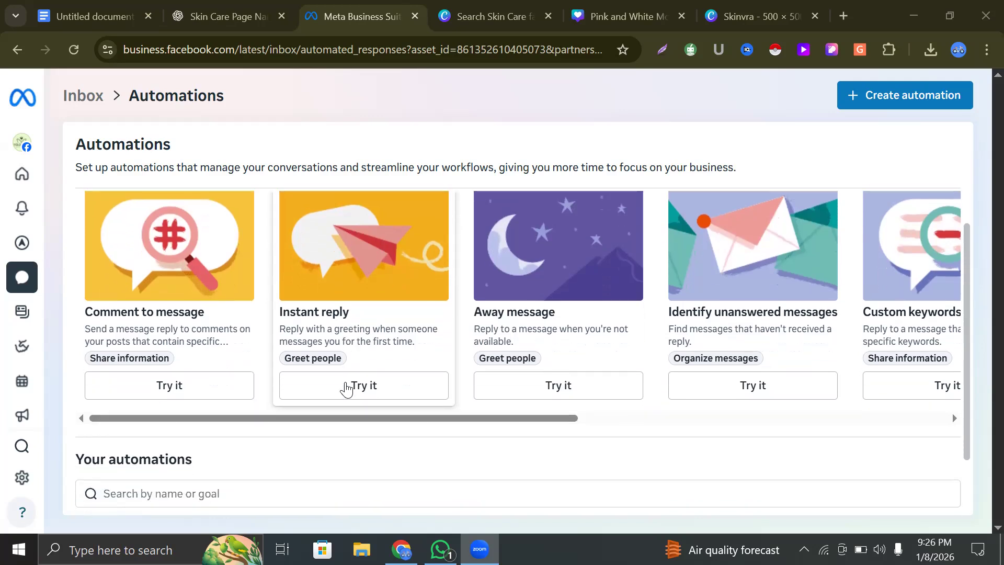
Step: Enable the Instant reply automation on the Messenger channel, switching its toggle On
{"action": "left_click", "coordinate": [360, 388]}
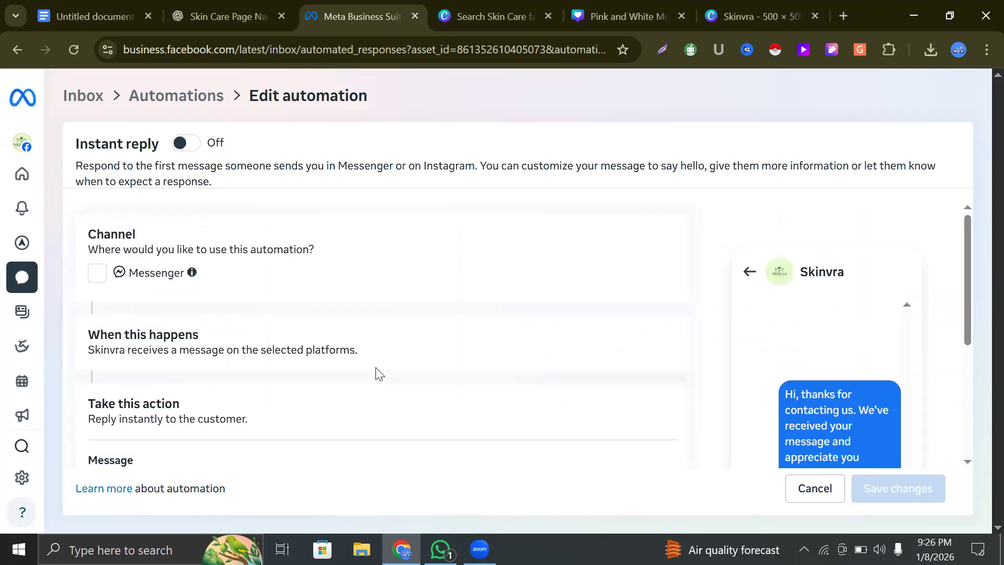
{"action": "left_click", "coordinate": [186, 143]}
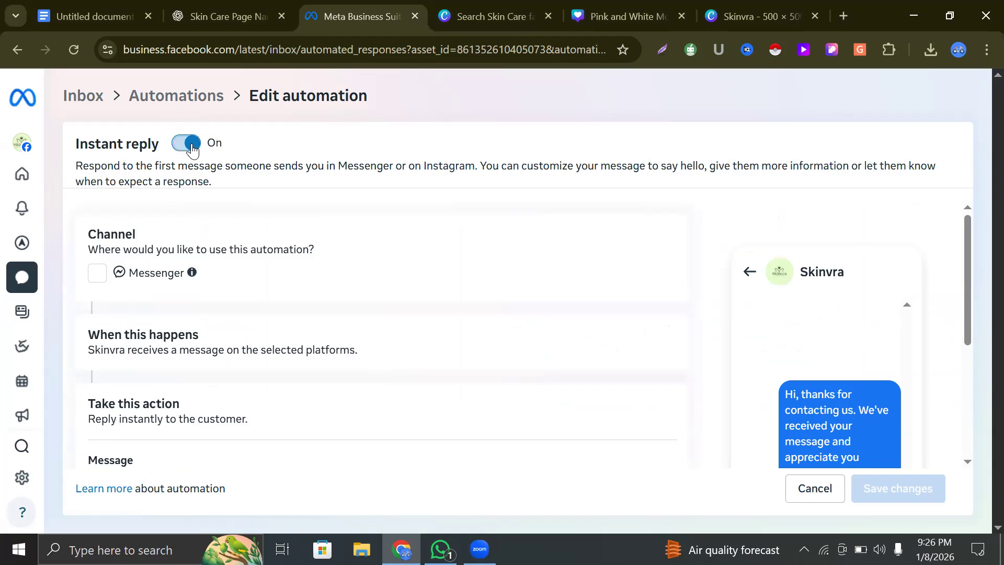
{"action": "left_click", "coordinate": [99, 273]}
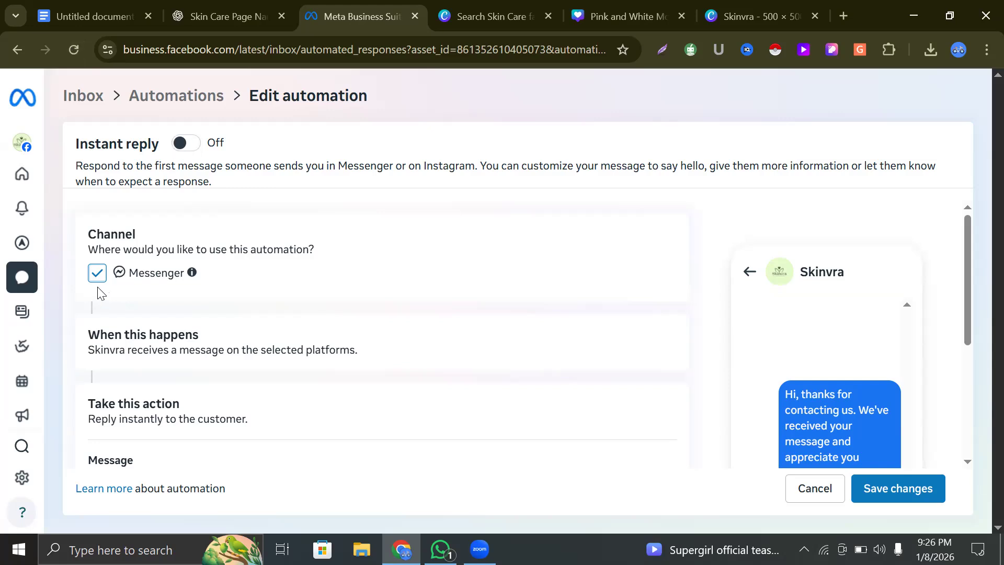
{"action": "left_click", "coordinate": [75, 33]}
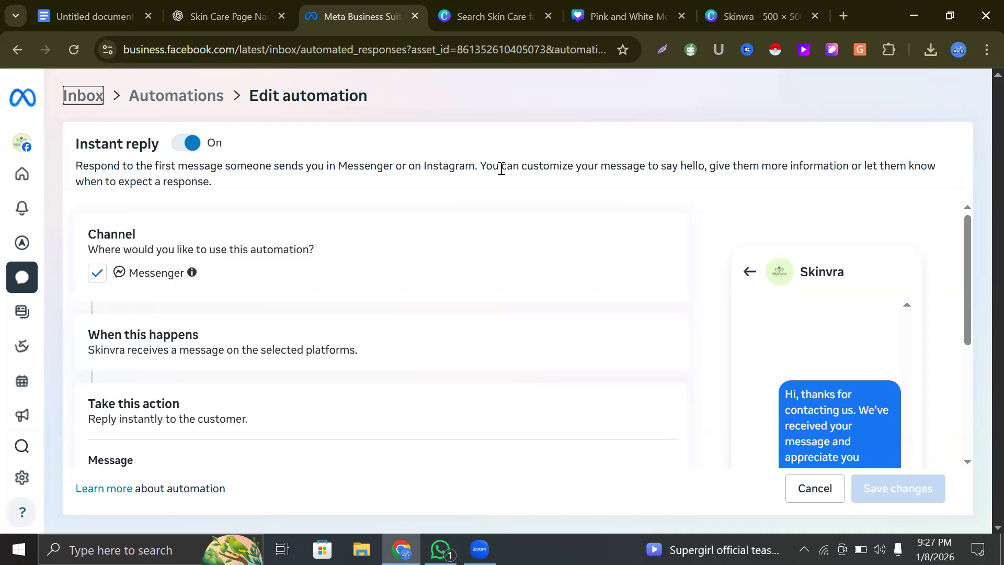
{"action": "scroll", "coordinate": [300, 250], "scroll_direction": "down", "scroll_amount": 3}
Step: Delete the default thank-you text from the Instant reply message box, leaving 0/500
{"action": "scroll", "coordinate": [300, 250], "scroll_direction": "down", "scroll_amount": 2}
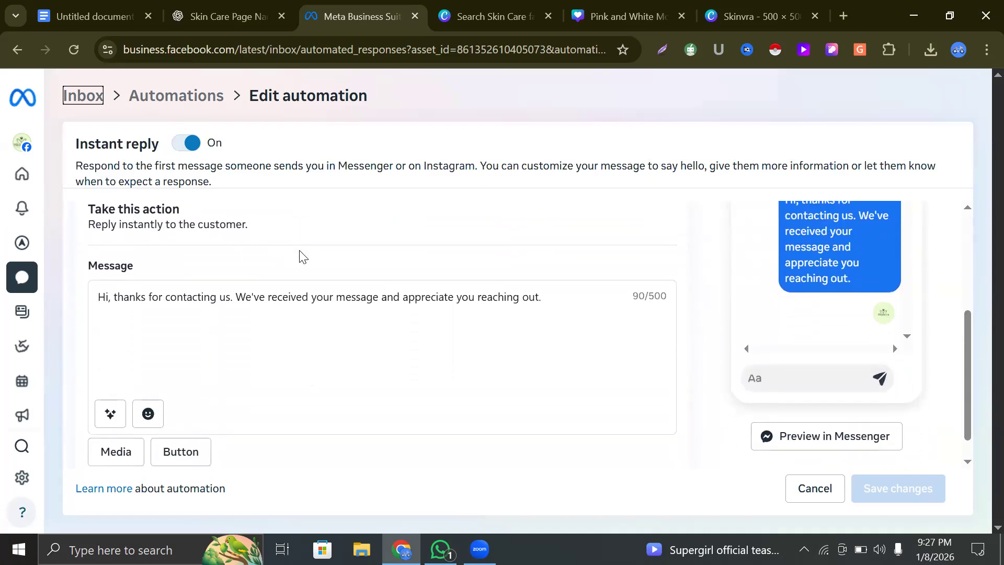
{"action": "left_click_drag", "start_coordinate": [99, 297], "coordinate": [588, 267]}
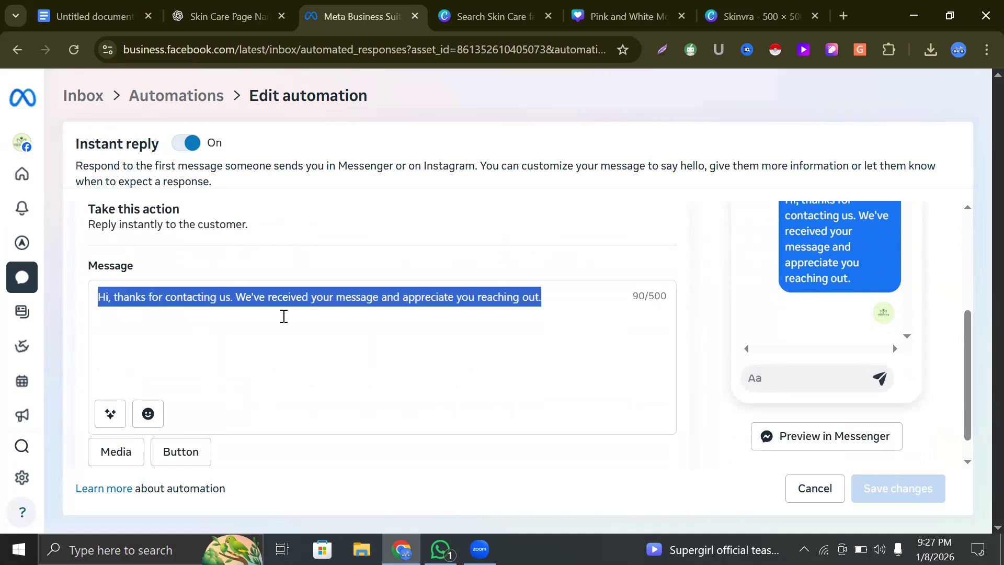
{"action": "left_click", "coordinate": [329, 324]}
{"action": "key", "text": "ctrl+a"}
{"action": "key", "text": "BackSpace"}
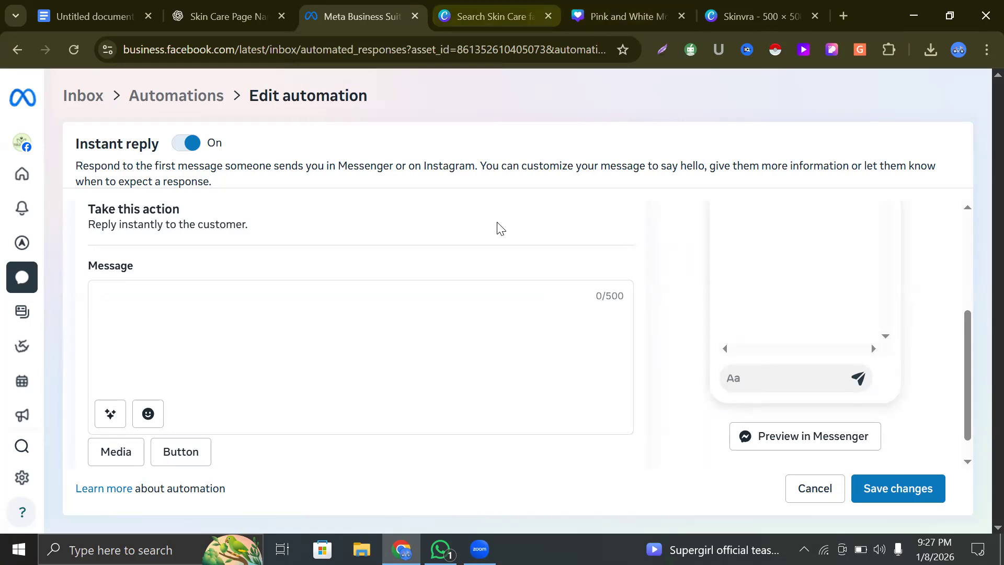
Step: Ask ChatGPT in the page-names chat to write the page's instant reply message
{"action": "left_click", "coordinate": [249, 8]}
{"action": "left_click", "coordinate": [441, 479]}
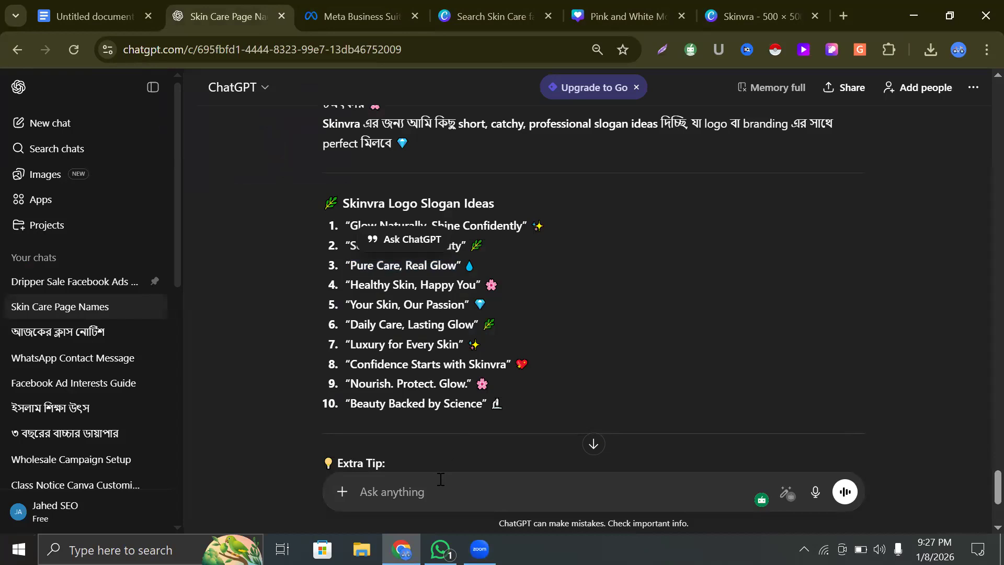
{"action": "type", "text": "amak"}
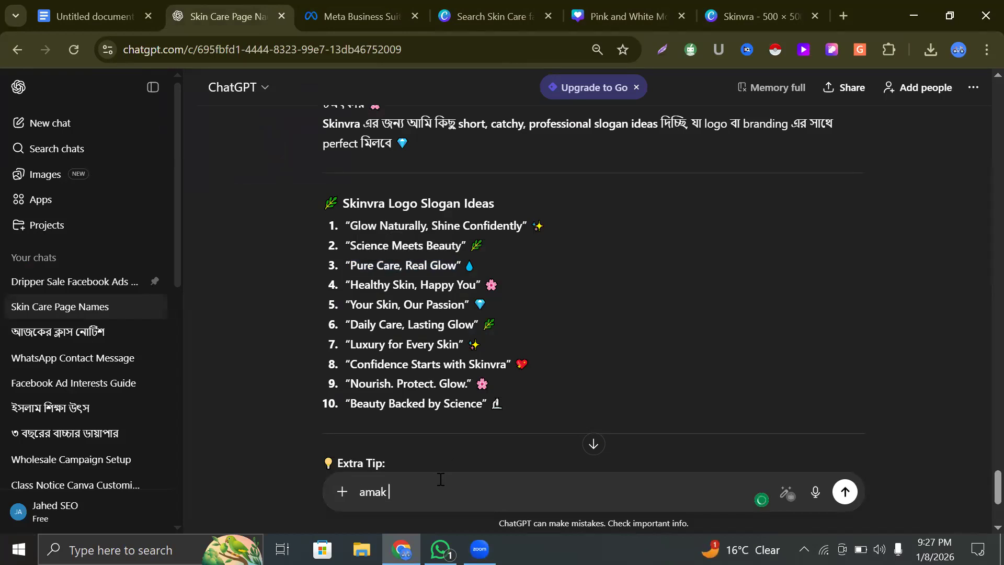
{"action": "type", "text": " amar page er jonno instant re"}
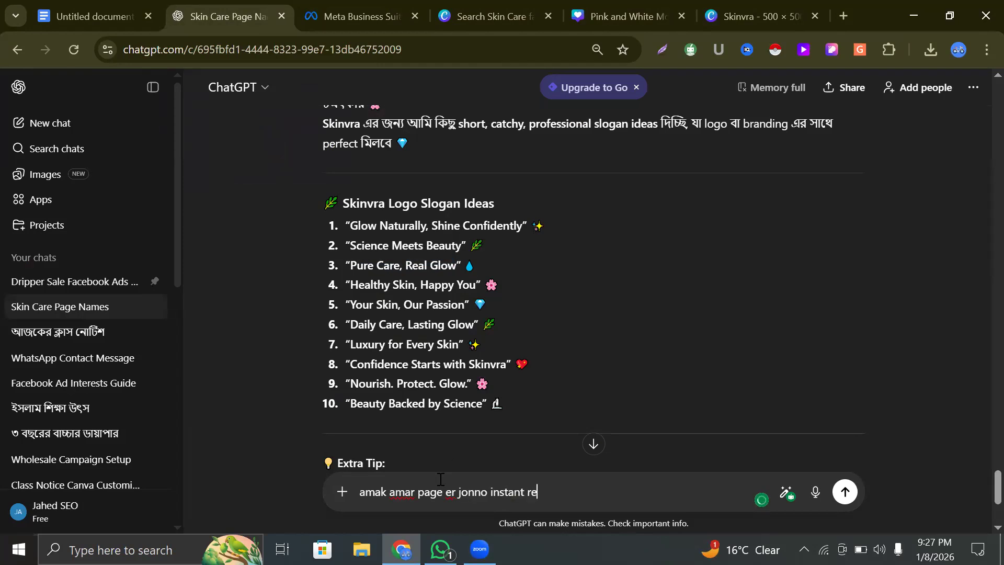
{"action": "type", "text": "ply ba massa"}
{"action": "type", "text": "ge ta likhe "}
{"action": "type", "text": "dao"}
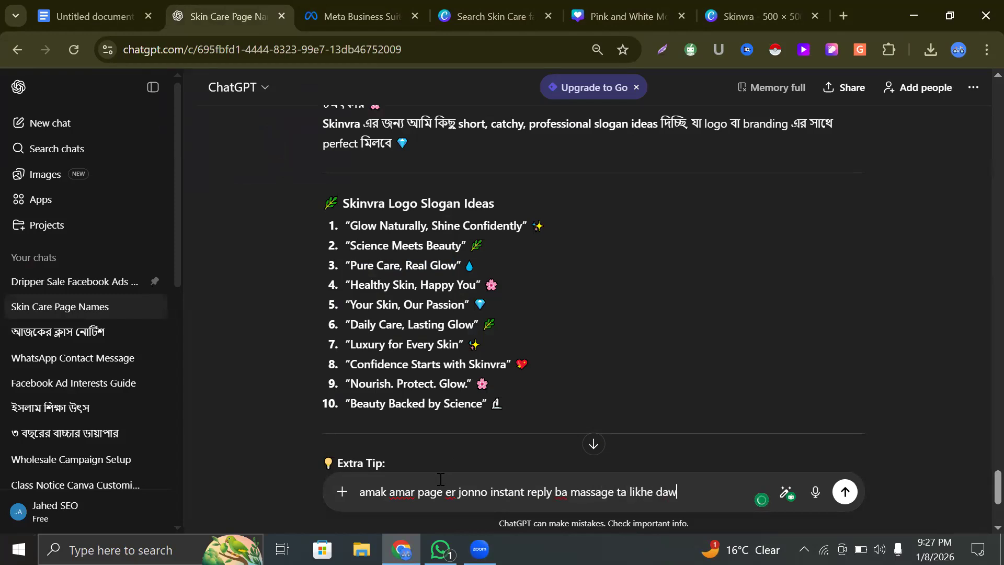
{"action": "key", "text": "Return"}
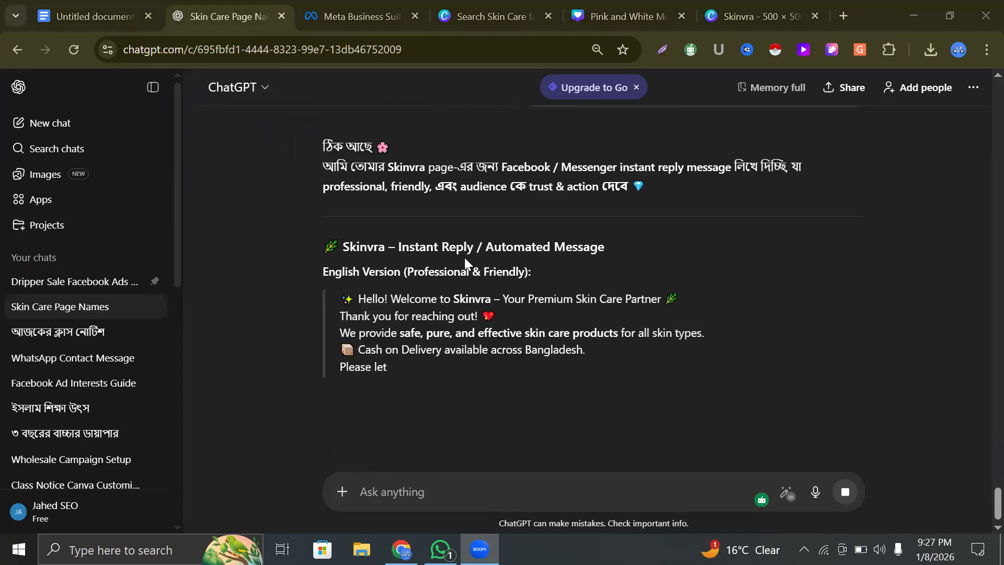
Step: Copy ChatGPT's Bangla Version reply text and switch back to the Meta Business Suite tab
{"action": "left_click", "coordinate": [409, 483]}
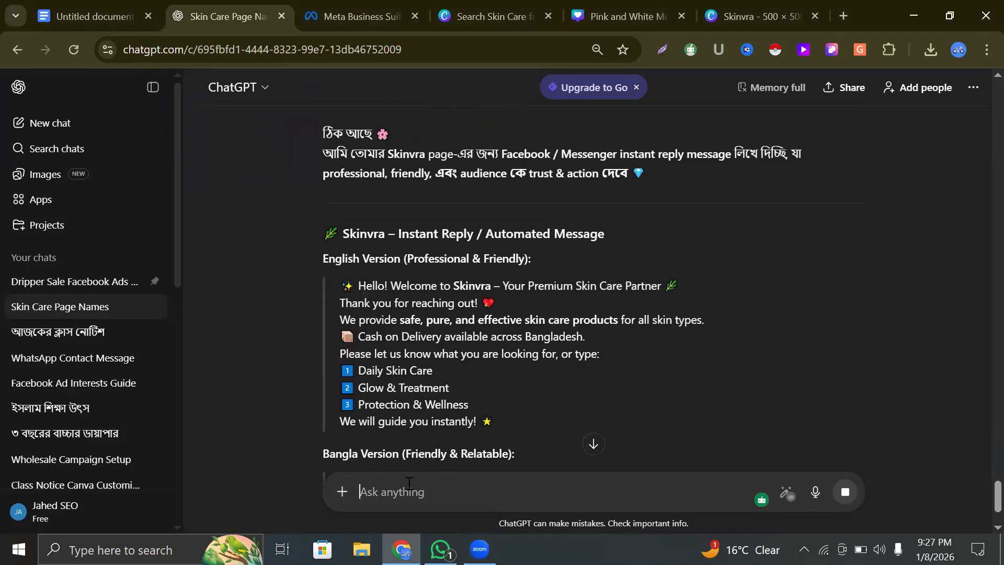
{"action": "scroll", "coordinate": [426, 392], "scroll_direction": "down", "scroll_amount": 2}
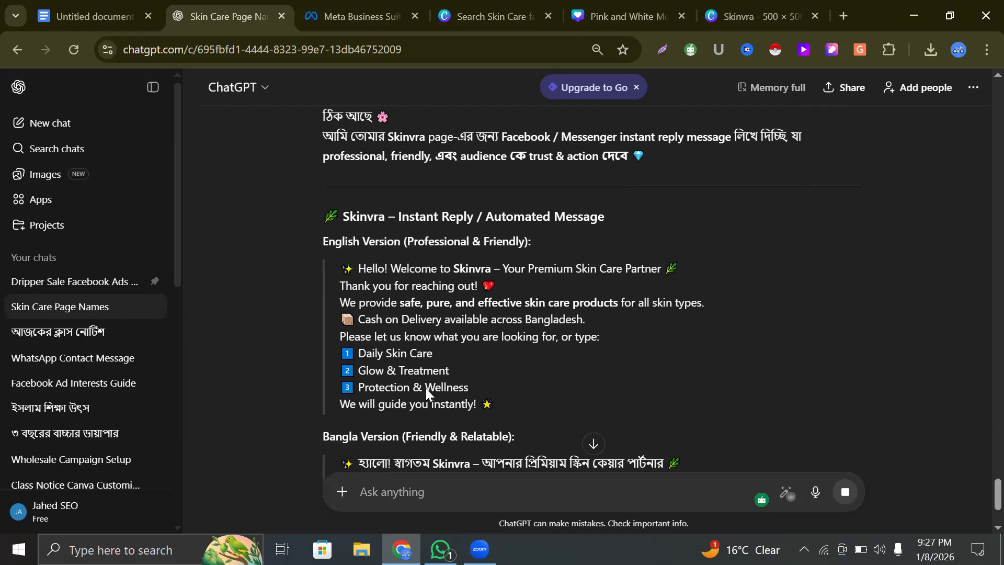
{"action": "scroll", "coordinate": [427, 393], "scroll_direction": "down", "scroll_amount": 2}
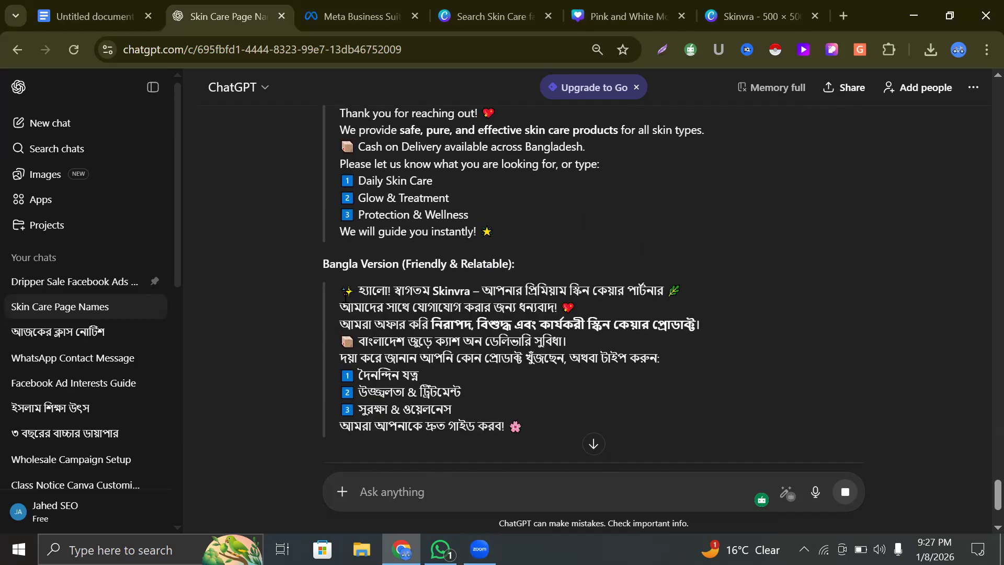
{"action": "scroll", "coordinate": [361, 490], "scroll_direction": "down", "scroll_amount": 1}
{"action": "left_click_drag", "start_coordinate": [346, 239], "coordinate": [511, 413]}
{"action": "right_click", "coordinate": [374, 335]}
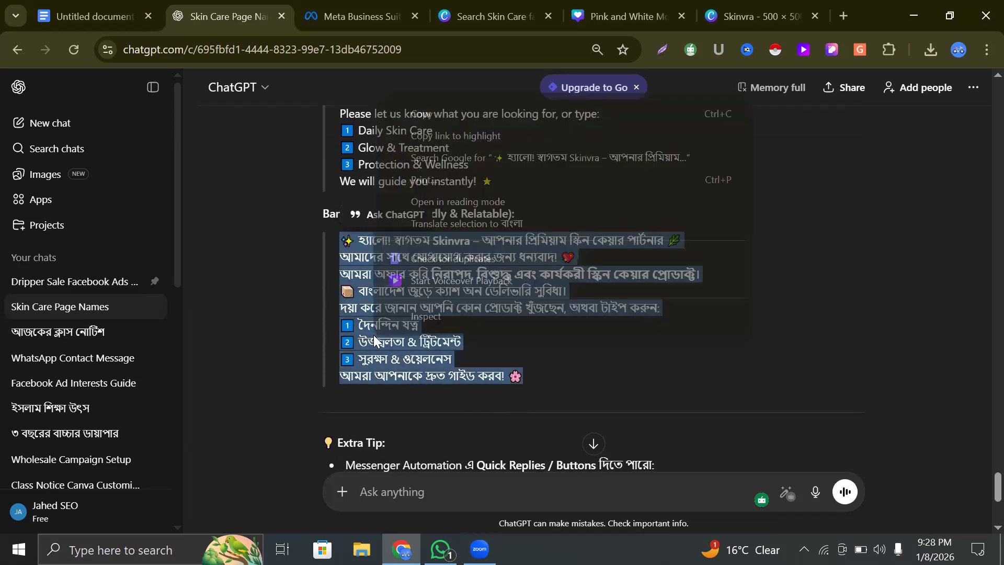
{"action": "left_click", "coordinate": [476, 113]}
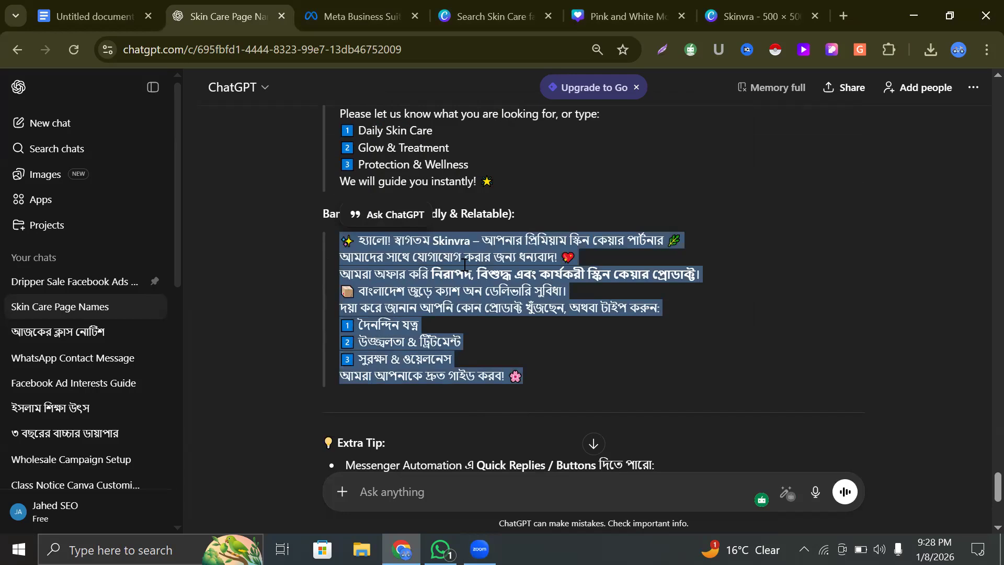
{"action": "key", "text": "ctrl+Tab"}
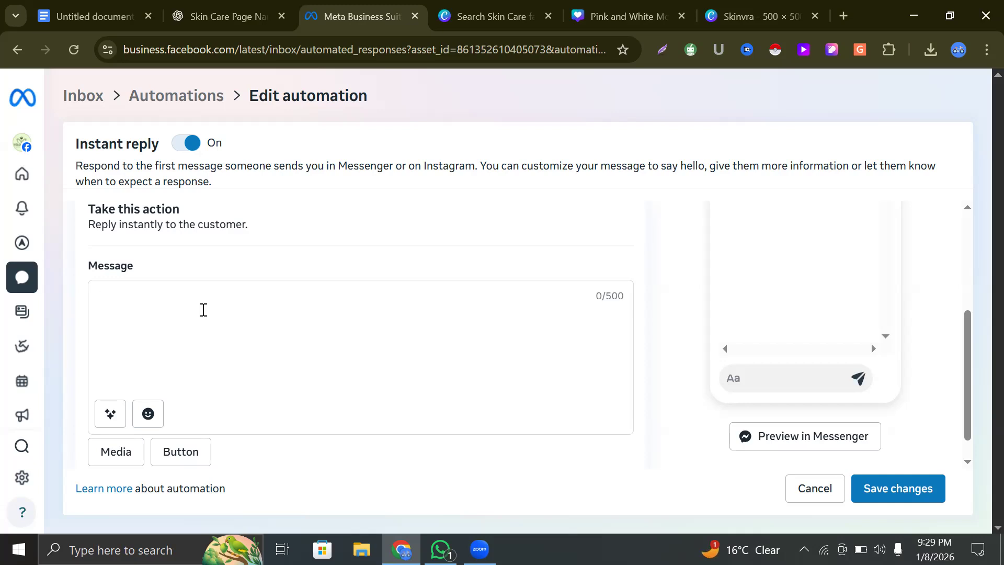
Step: Connect to the Redmi 10 Wi-Fi network with Connect automatically ticked
{"action": "left_click", "coordinate": [823, 549]}
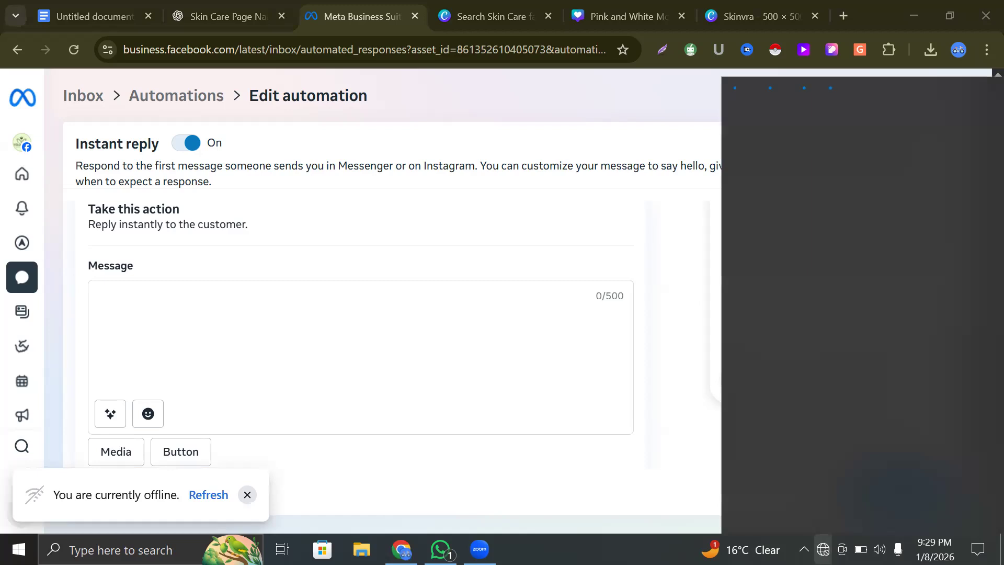
{"action": "left_click", "coordinate": [843, 118]}
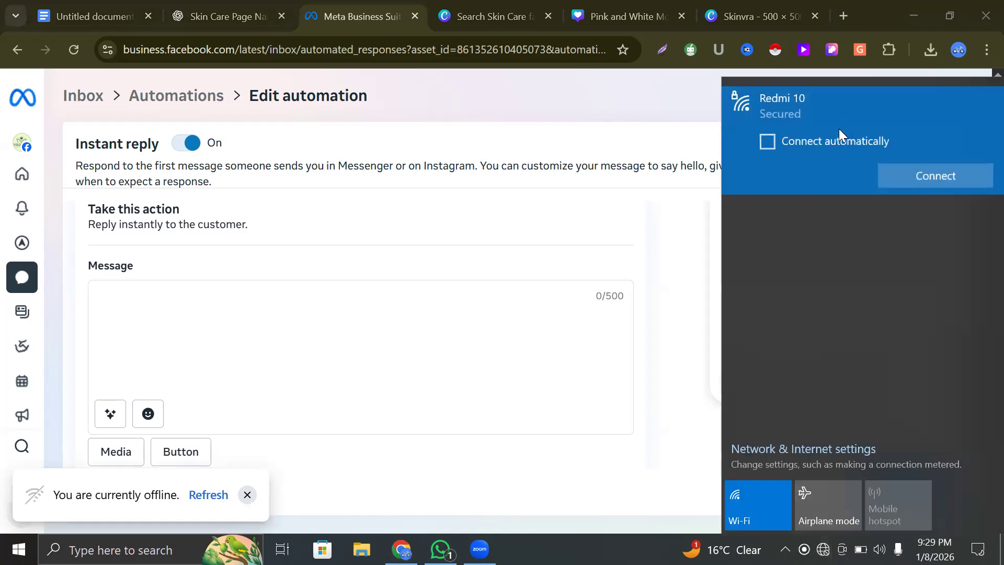
{"action": "left_click", "coordinate": [767, 142]}
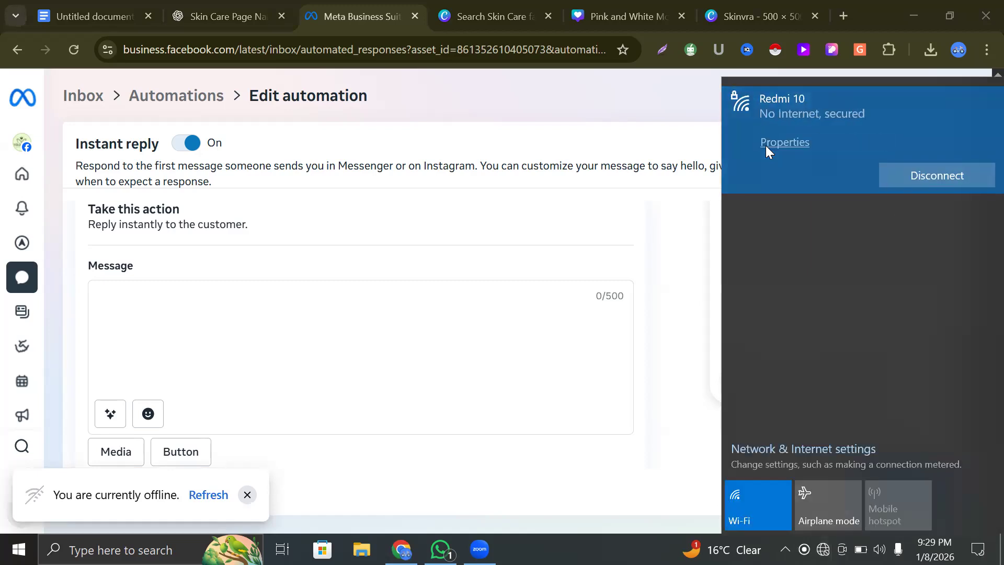
{"action": "left_click", "coordinate": [695, 234]}
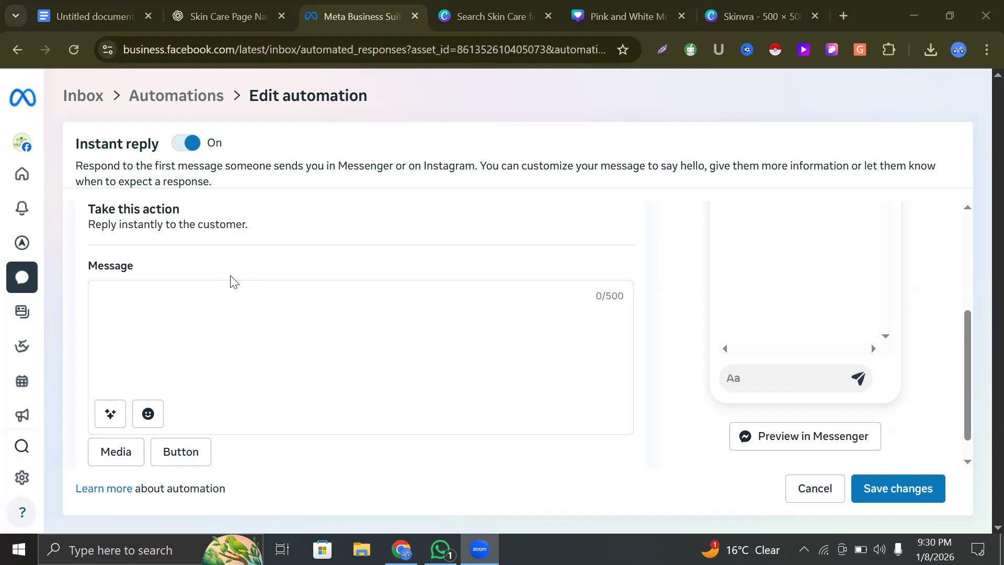
Step: Paste the copied Bangla Skinvra welcome text, with its numbered product menu, into the message
{"action": "left_click", "coordinate": [186, 321]}
{"action": "key", "text": "ctrl+v"}
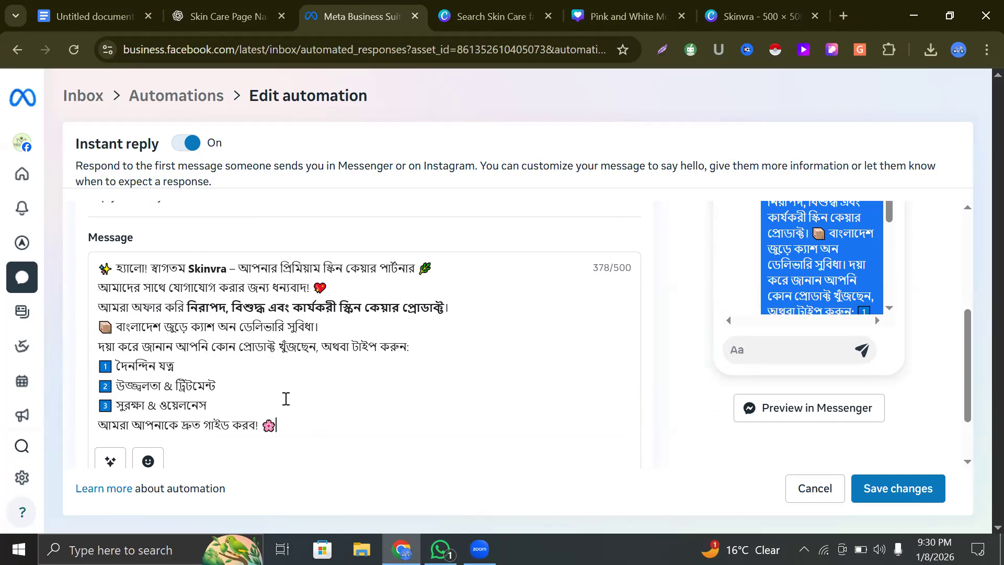
{"action": "scroll", "coordinate": [286, 398], "scroll_direction": "up", "scroll_amount": 2}
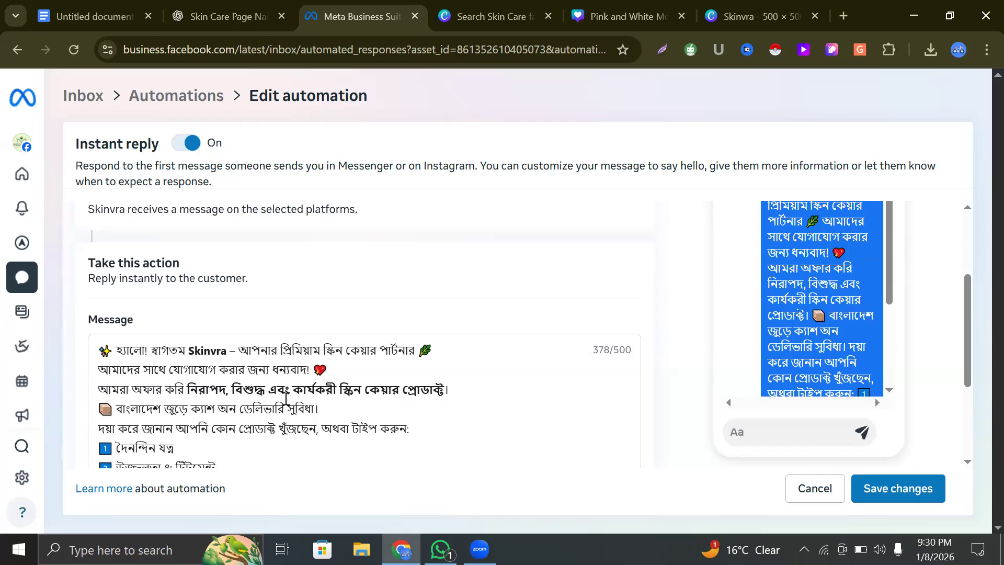
{"action": "scroll", "coordinate": [791, 298], "scroll_direction": "up", "scroll_amount": 1}
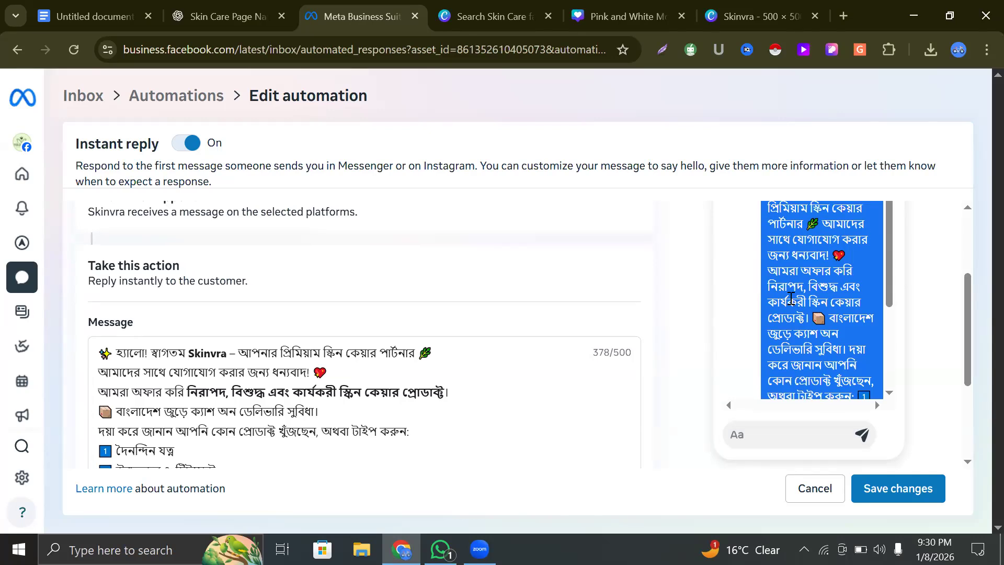
{"action": "scroll", "coordinate": [791, 298], "scroll_direction": "up", "scroll_amount": 5}
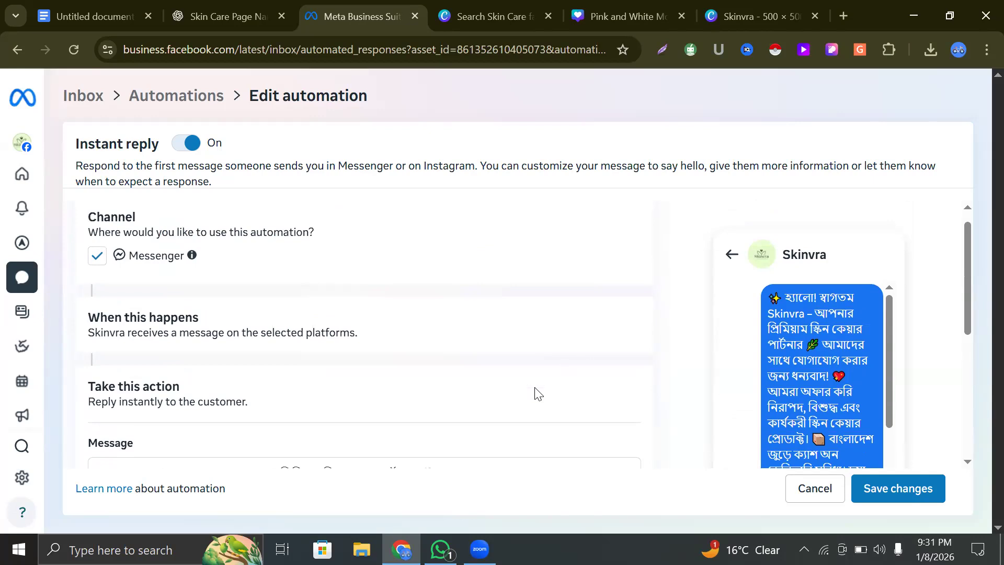
{"action": "scroll", "coordinate": [536, 387], "scroll_direction": "down", "scroll_amount": 4}
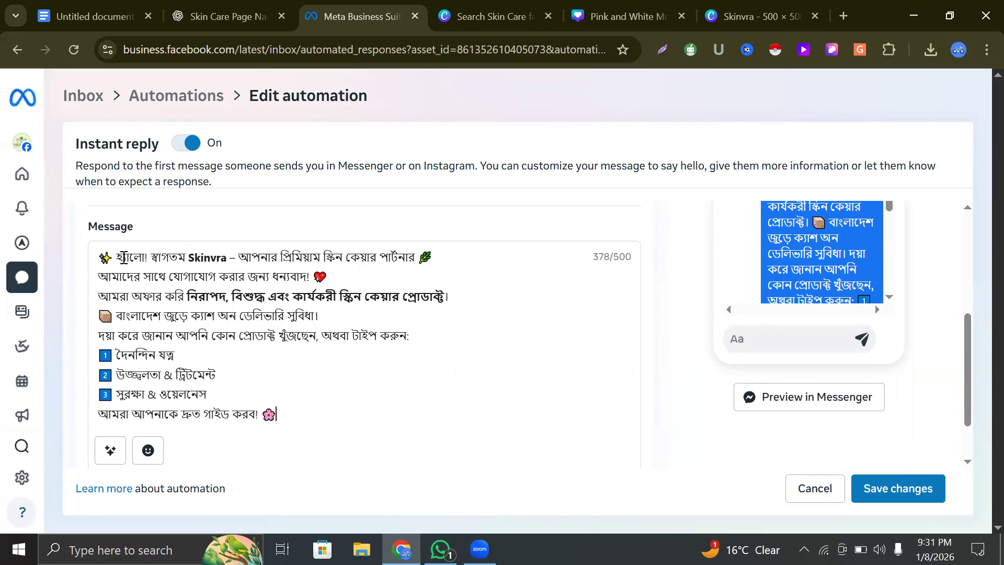
Step: Remove the extra space after the greeting হ্যালো!, leaving the message at 378/500
{"action": "left_click", "coordinate": [148, 257]}
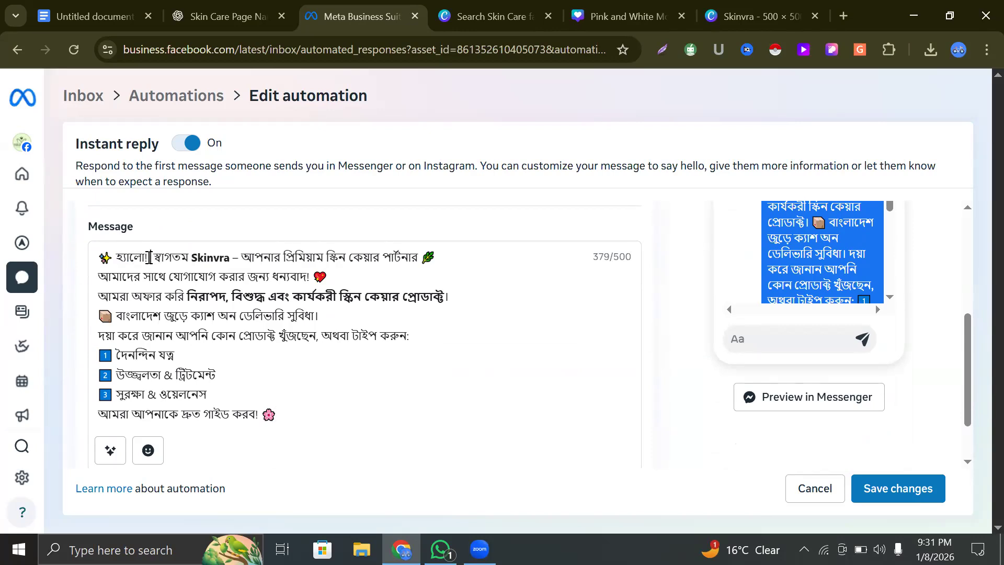
{"action": "key", "text": "BackSpace"}
{"action": "left_click", "coordinate": [308, 405]}
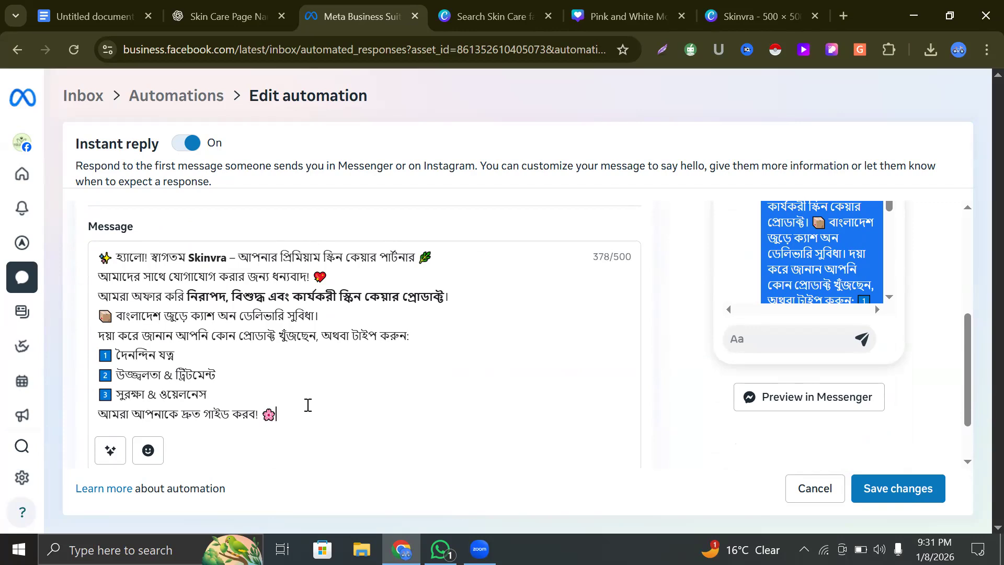
{"action": "scroll", "coordinate": [308, 405], "scroll_direction": "up", "scroll_amount": 2}
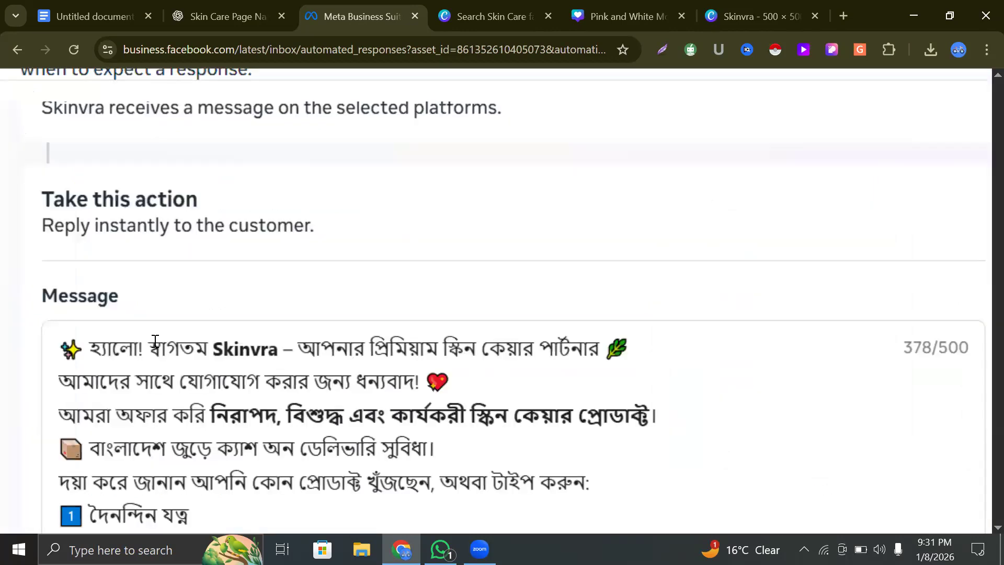
{"action": "scroll", "coordinate": [155, 341], "scroll_direction": "up", "scroll_amount": 2}
{"action": "scroll", "coordinate": [154, 341], "scroll_direction": "down", "scroll_amount": 3}
{"action": "scroll", "coordinate": [109, 392], "scroll_direction": "down", "scroll_amount": 5}
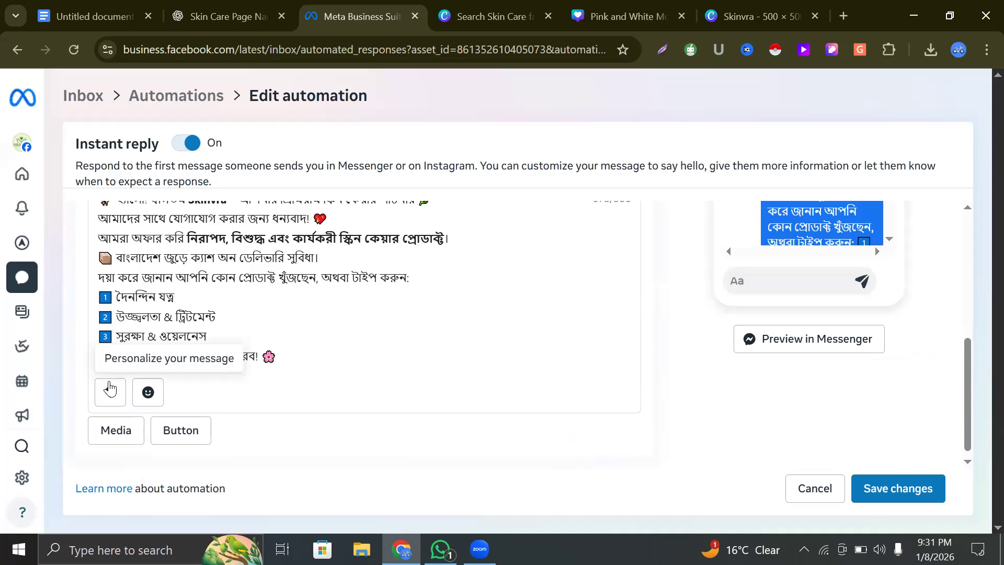
Step: Insert the Full name of recipient tag after হ্যালো! and save the instant reply (398/500)
{"action": "left_click", "coordinate": [110, 389]}
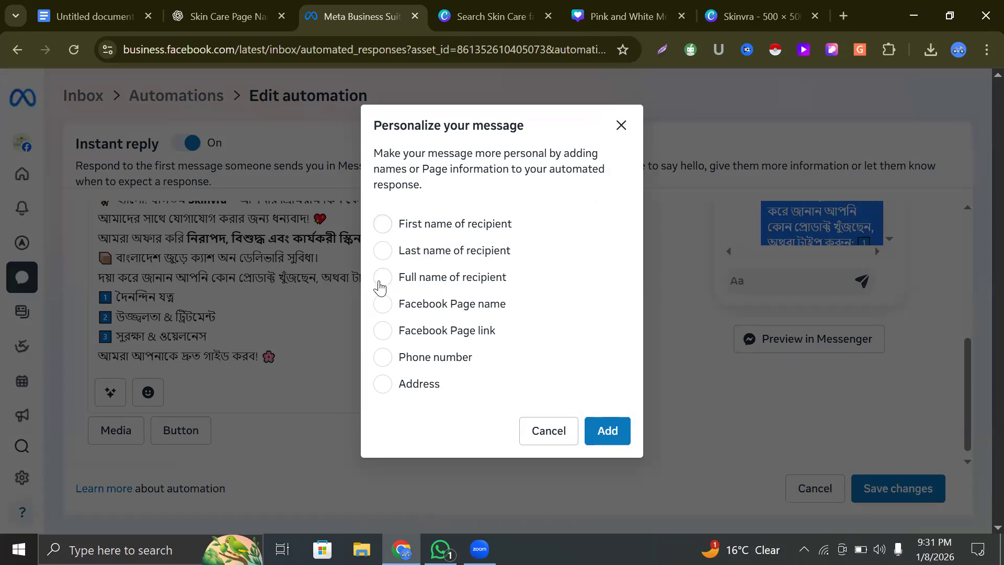
{"action": "left_click", "coordinate": [383, 278]}
{"action": "left_click", "coordinate": [608, 431]}
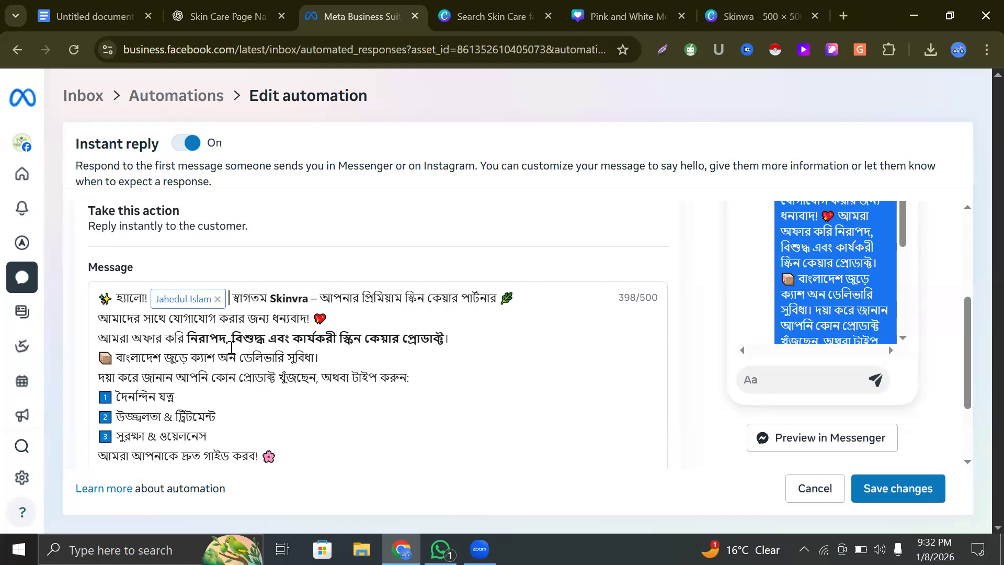
{"action": "scroll", "coordinate": [231, 348], "scroll_direction": "down", "scroll_amount": 2}
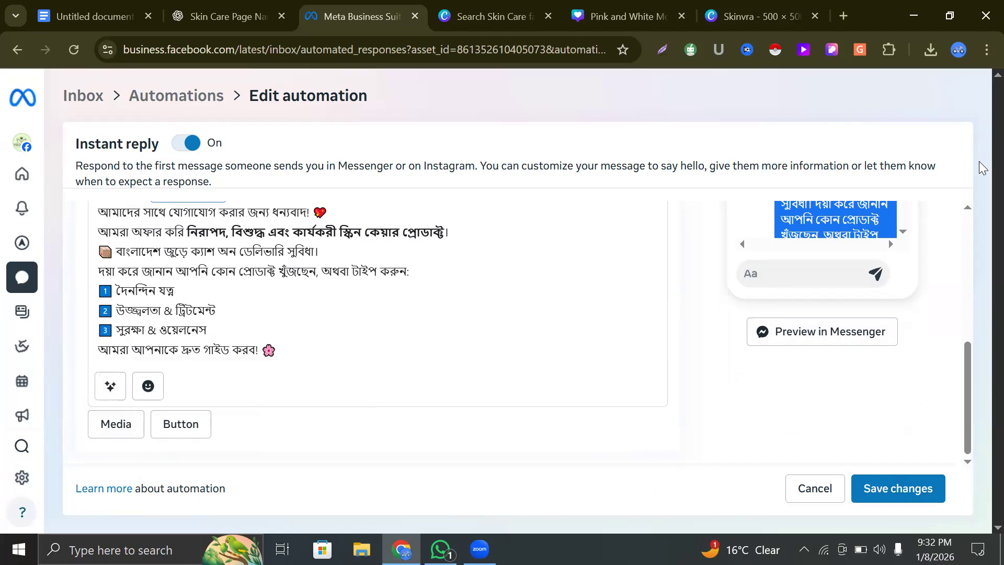
{"action": "left_click", "coordinate": [897, 493]}
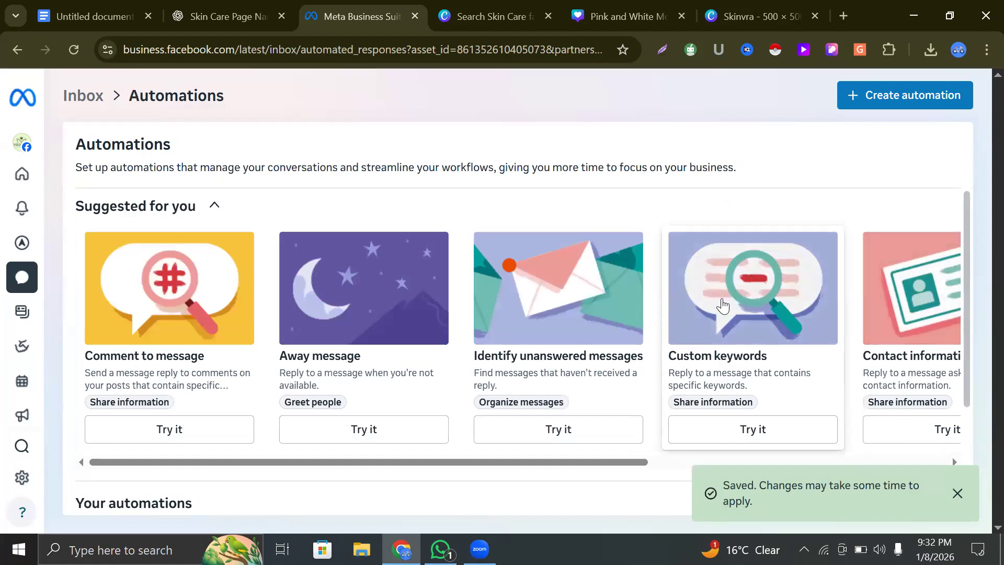
Step: Open the Frequently asked questions automation for editing from Your automations
{"action": "scroll", "coordinate": [424, 313], "scroll_direction": "down", "scroll_amount": 3}
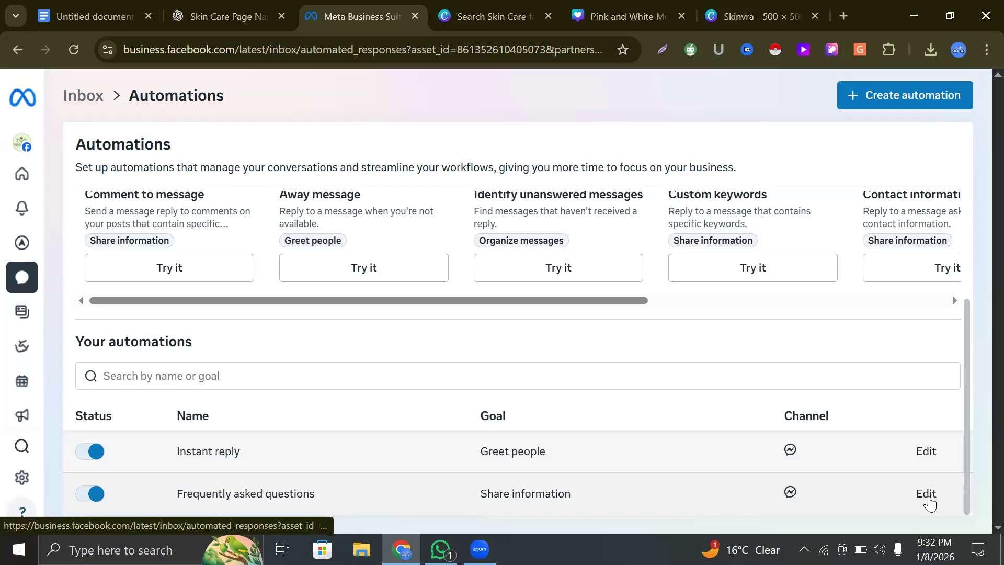
{"action": "left_click", "coordinate": [926, 494]}
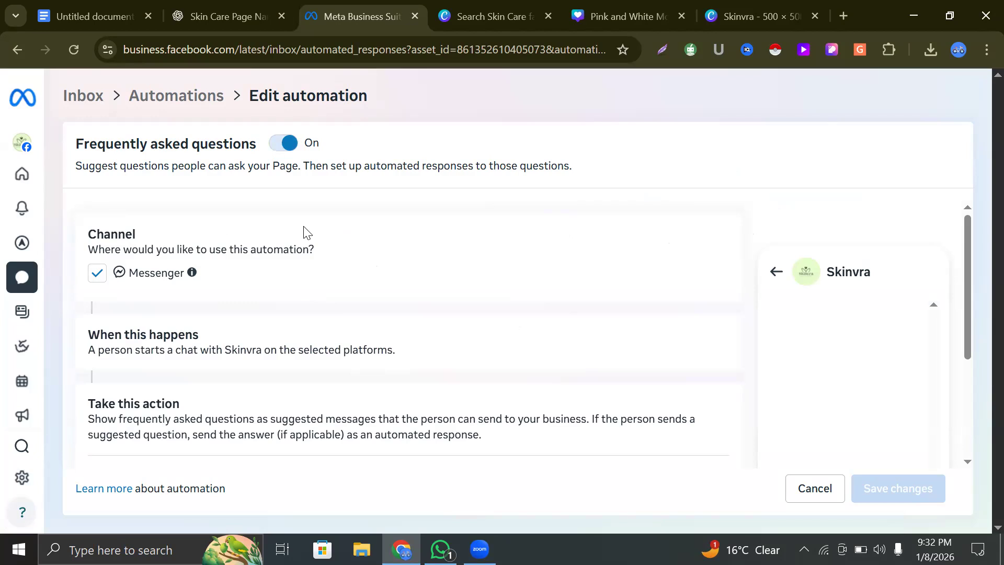
Step: Add three empty FAQ entries, Question #1, #2 and #3, under Take this action
{"action": "scroll", "coordinate": [303, 232], "scroll_direction": "down", "scroll_amount": 3}
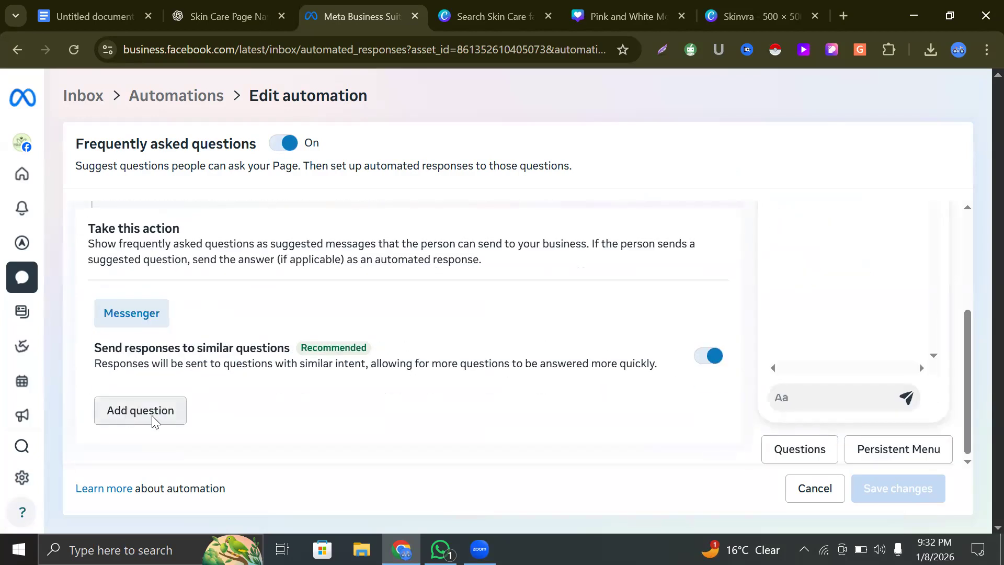
{"action": "left_click", "coordinate": [120, 418]}
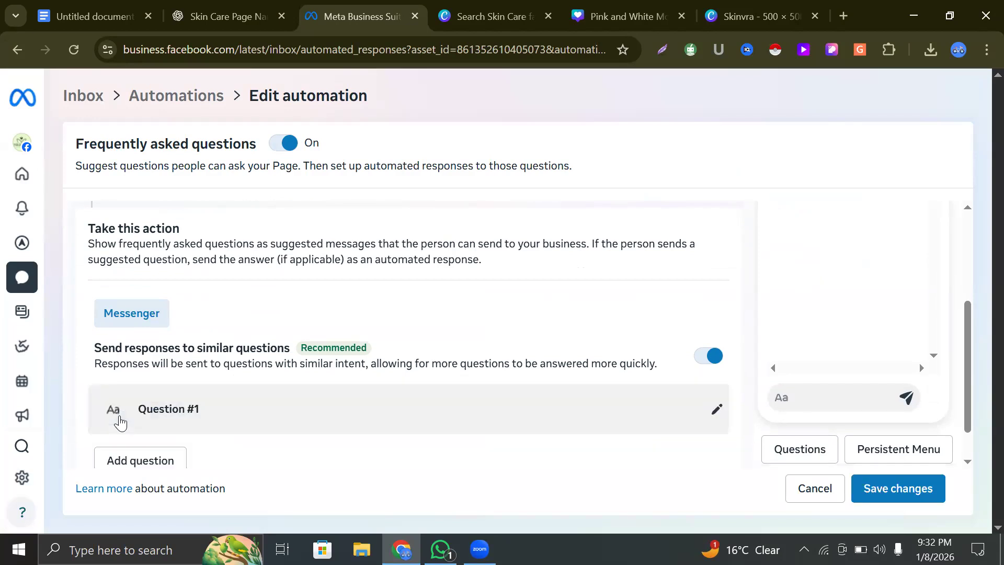
{"action": "scroll", "coordinate": [220, 381], "scroll_direction": "down", "scroll_amount": 1}
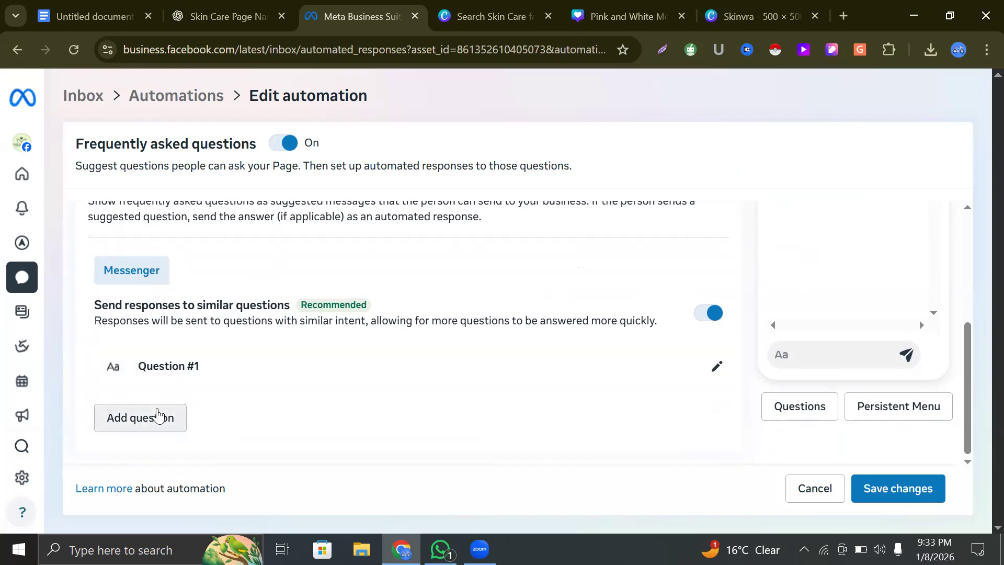
{"action": "left_click", "coordinate": [157, 414]}
{"action": "left_click", "coordinate": [153, 421]}
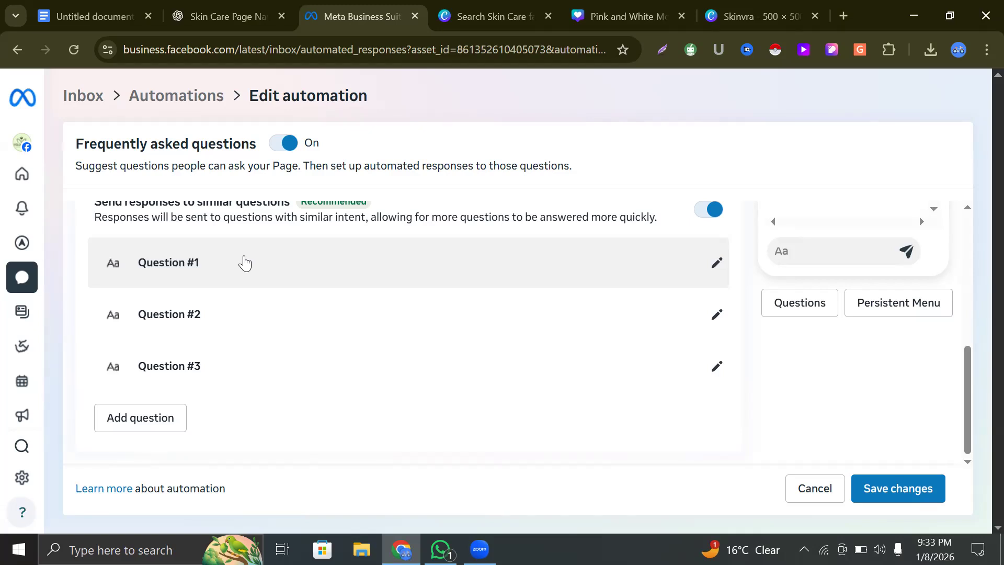
{"action": "left_click", "coordinate": [217, 27]}
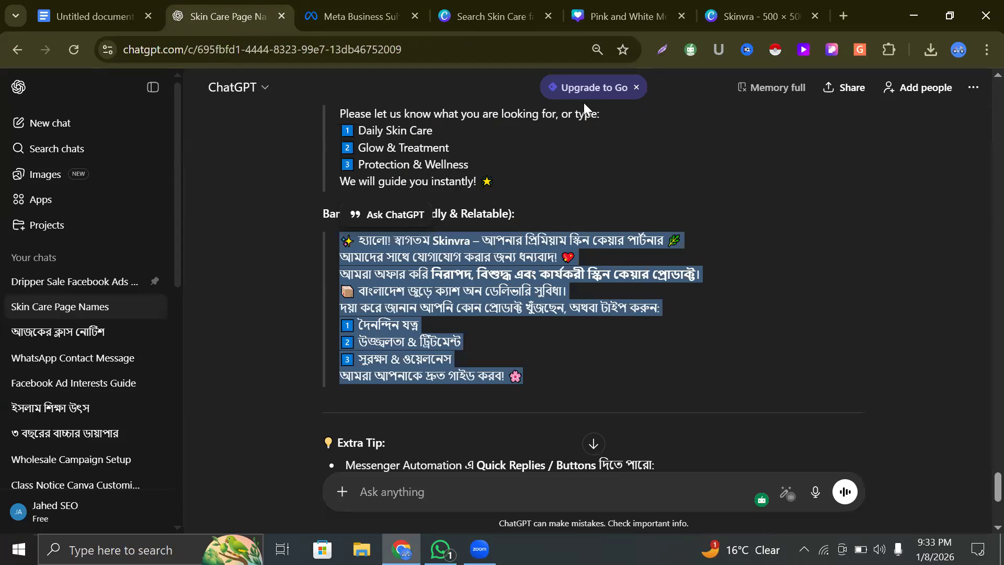
Step: Ask ChatGPT for three FAQs with the request 'amak 3ta faq daw'
{"action": "left_click", "coordinate": [658, 208]}
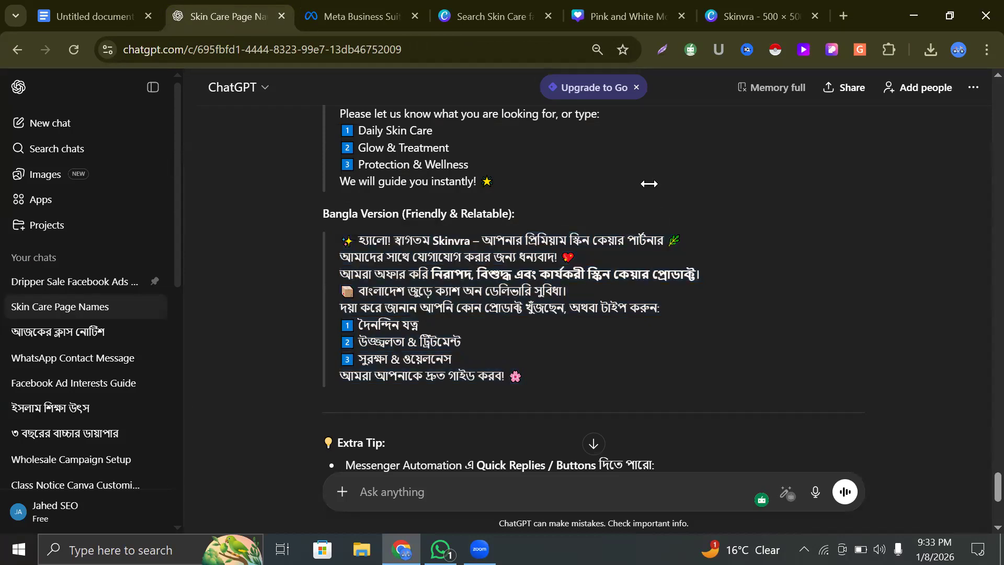
{"action": "left_click", "coordinate": [421, 500]}
{"action": "type", "text": "amak"}
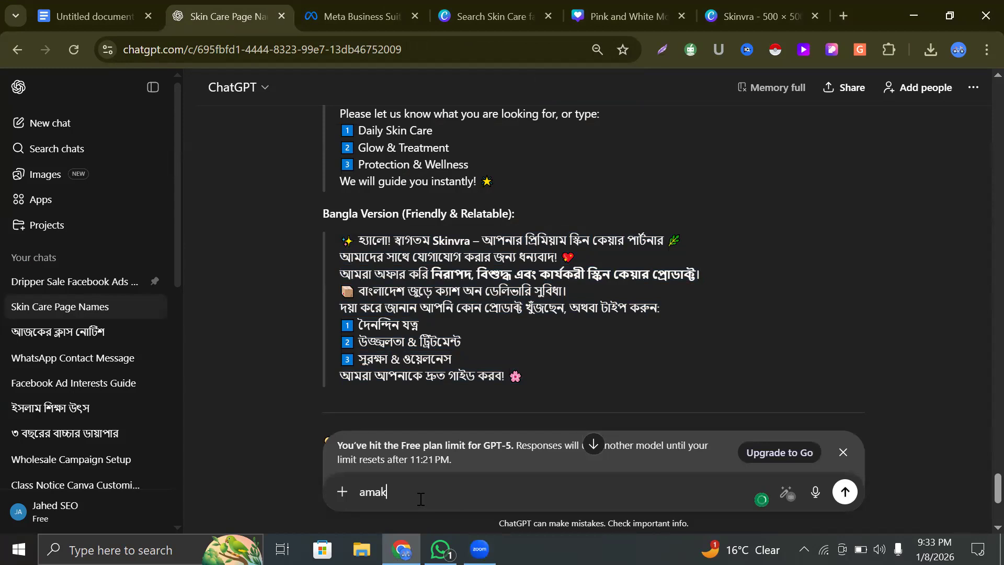
{"action": "type", "text": " 3ta fa"}
{"action": "type", "text": "q daw"}
{"action": "key", "text": "Return"}
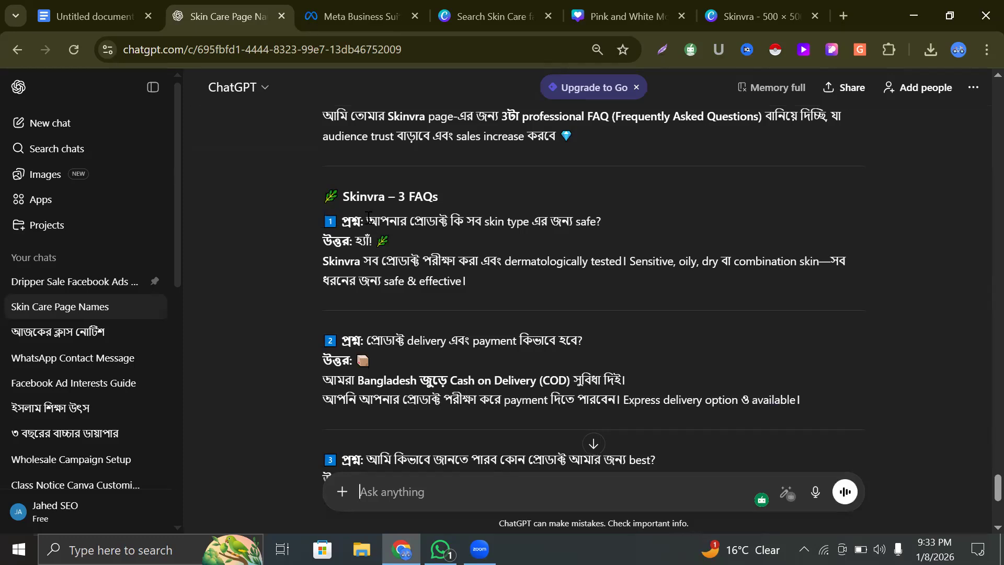
Step: Copy the first FAQ's question about whether the products are safe for all skin types
{"action": "left_click_drag", "start_coordinate": [368, 220], "coordinate": [612, 213]}
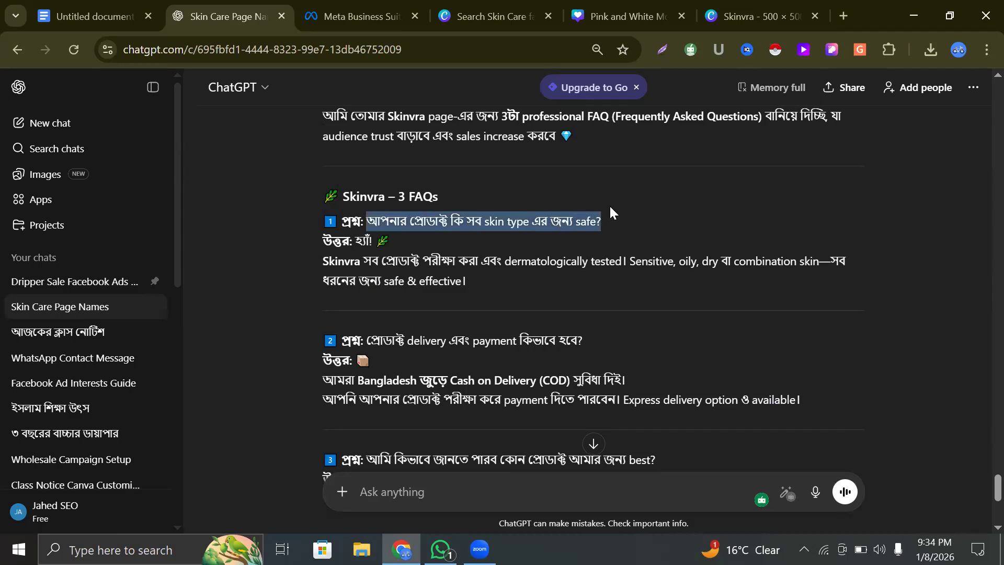
{"action": "right_click", "coordinate": [583, 233]}
{"action": "left_click", "coordinate": [658, 243]}
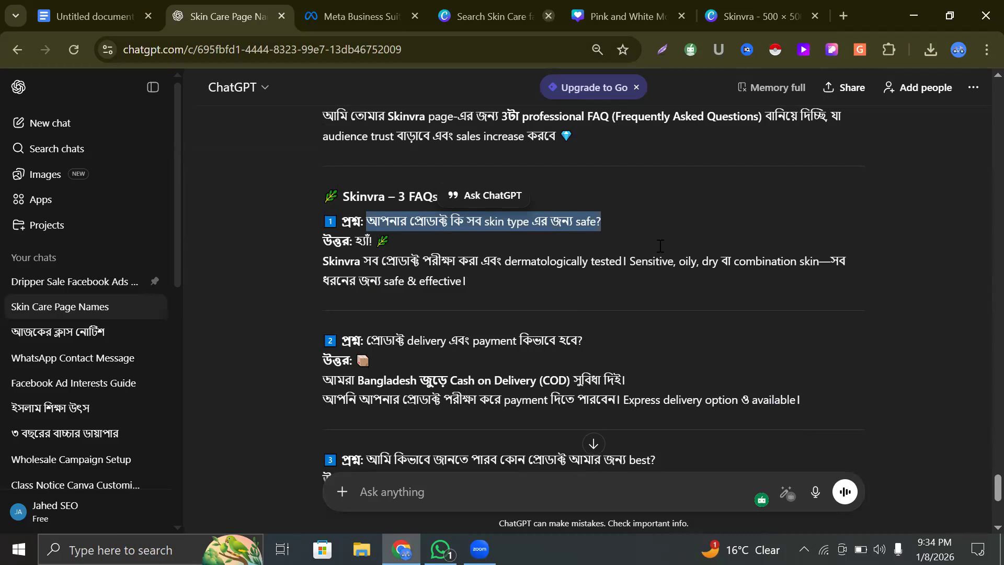
{"action": "left_click", "coordinate": [361, 7]}
Step: Close the leftover Canva tabs: the template search page, the Pink and White design and the Skinvra design
{"action": "left_click", "coordinate": [554, 15]}
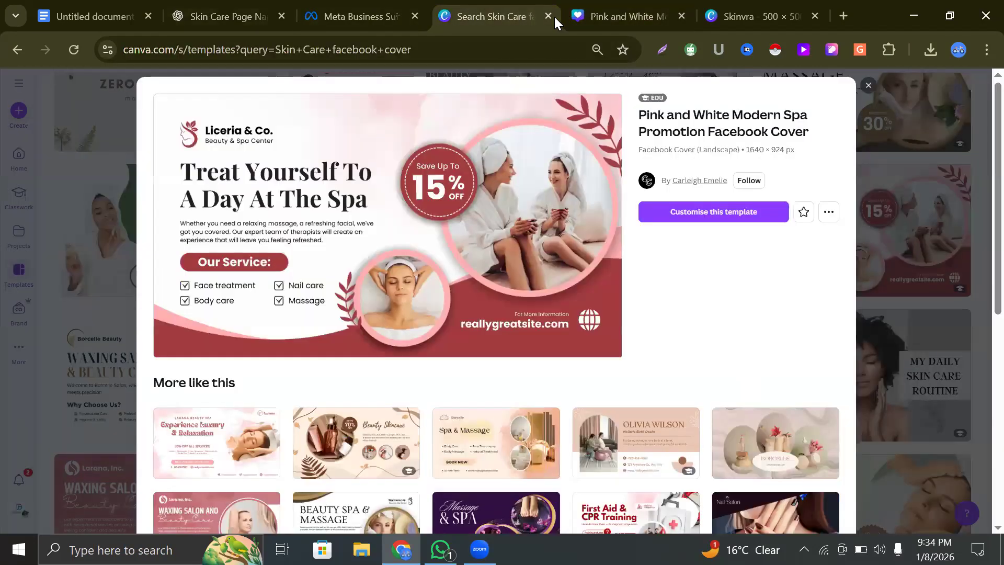
{"action": "left_click", "coordinate": [550, 16]}
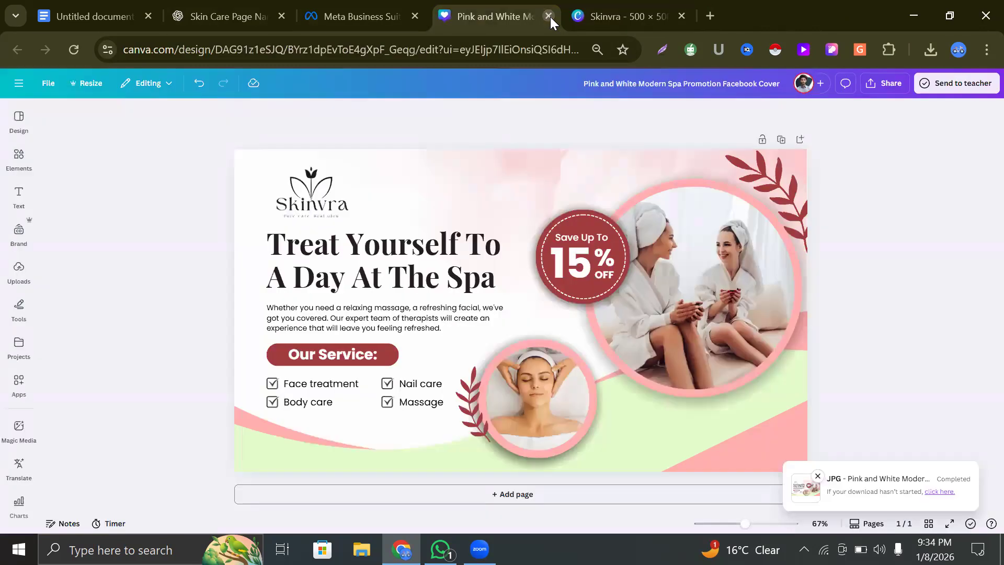
{"action": "left_click", "coordinate": [550, 17]}
{"action": "left_click", "coordinate": [550, 16]}
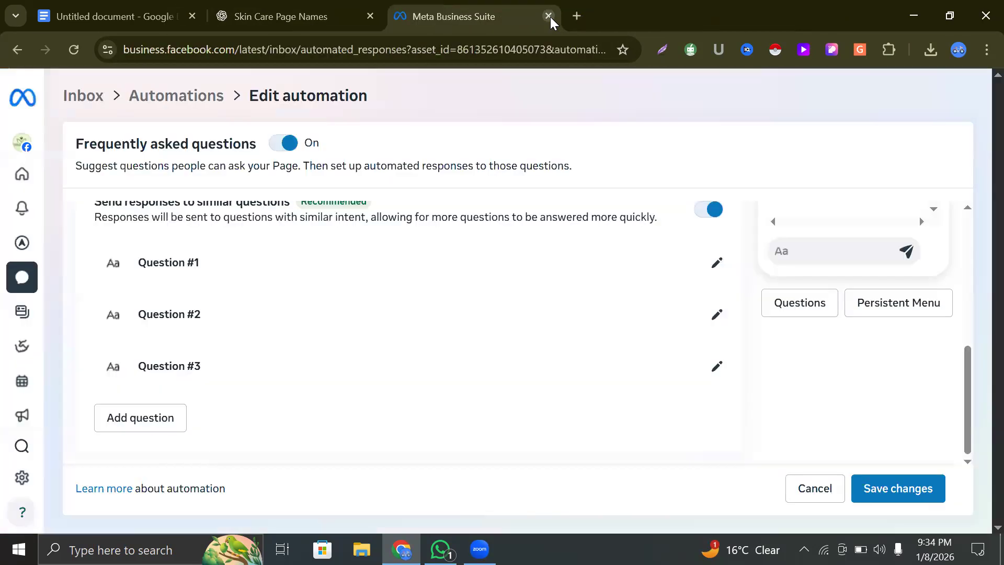
{"action": "scroll", "coordinate": [408, 343], "scroll_direction": "up", "scroll_amount": 2}
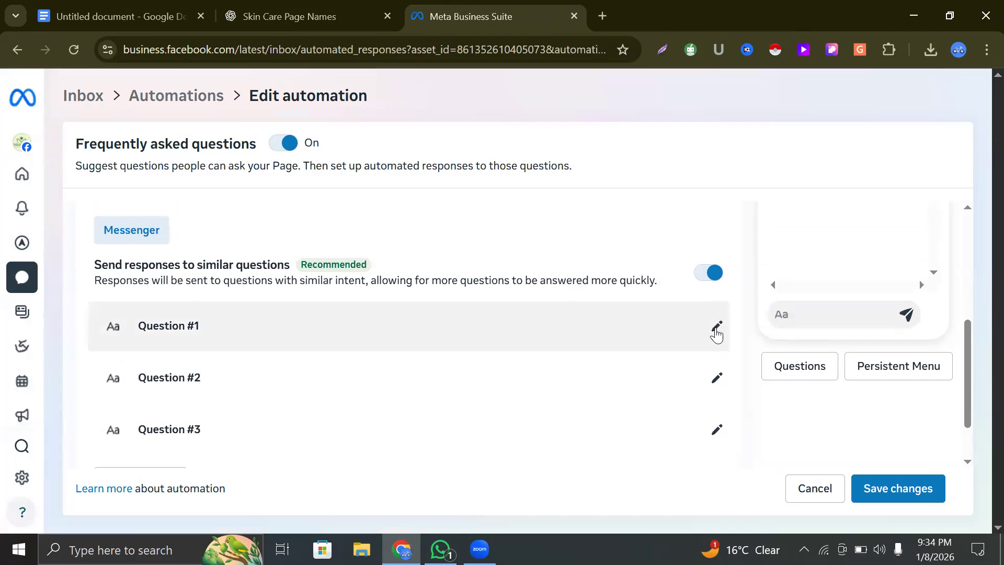
Step: Paste "আপনার প্রোডাক্ট কি সব skin type এর জন্য safe?" into FAQ Question #1 and move to the automated response field
{"action": "left_click", "coordinate": [719, 331]}
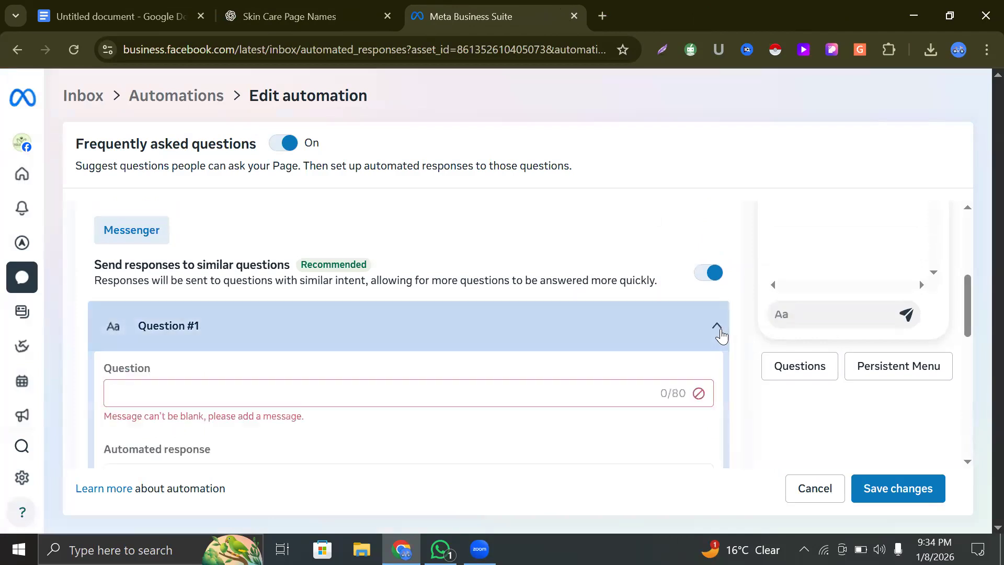
{"action": "scroll", "coordinate": [513, 275], "scroll_direction": "down", "scroll_amount": 2}
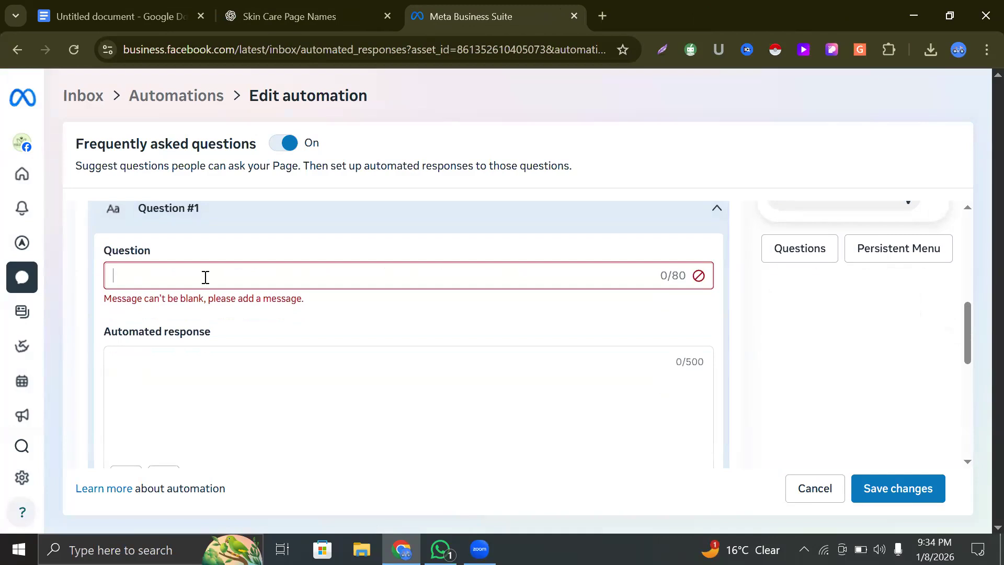
{"action": "left_click", "coordinate": [205, 277]}
{"action": "key", "text": "ctrl+v"}
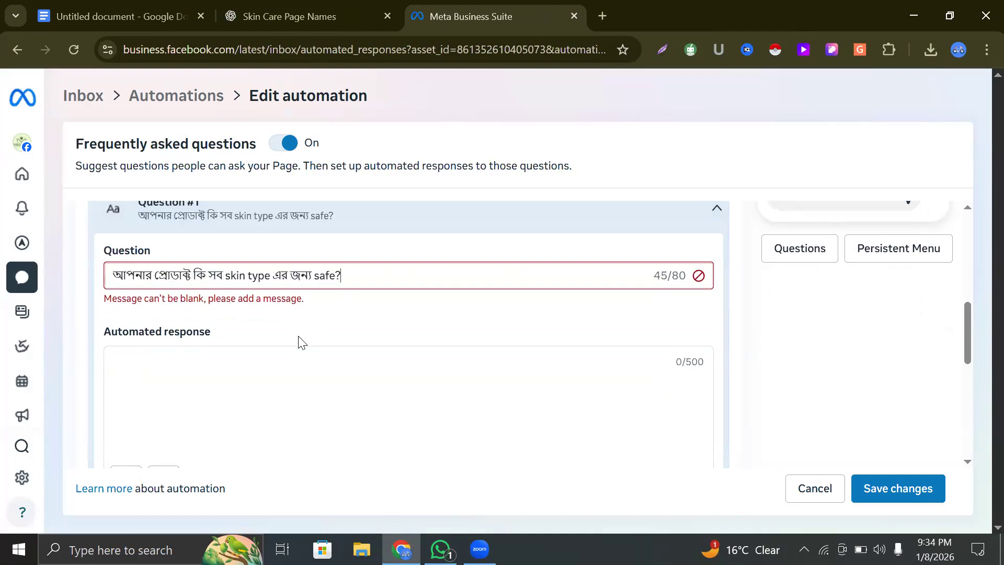
{"action": "scroll", "coordinate": [265, 312], "scroll_direction": "down", "scroll_amount": 1}
{"action": "left_click", "coordinate": [159, 310]}
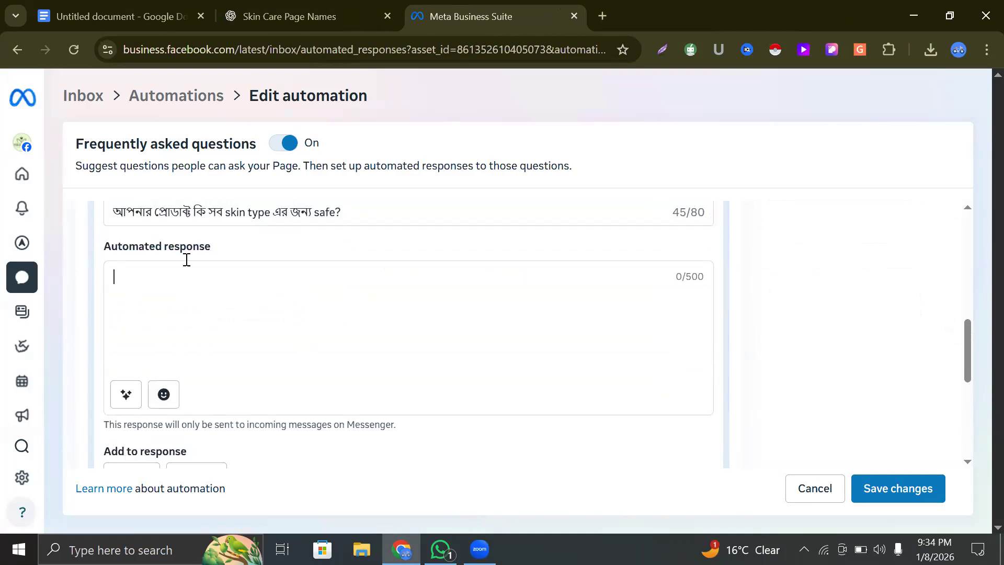
{"action": "left_click", "coordinate": [282, 7]}
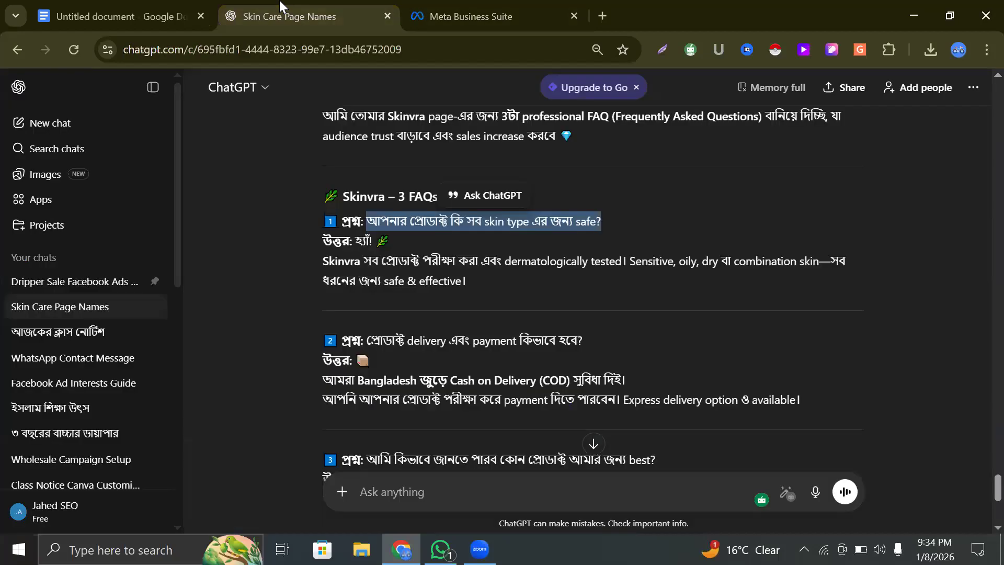
Step: Copy ChatGPT's first FAQ answer paragraph about Skinvra suiting all skin types
{"action": "left_click", "coordinate": [319, 259]}
{"action": "left_click_drag", "start_coordinate": [356, 239], "coordinate": [383, 268]}
{"action": "left_click_drag", "start_coordinate": [387, 269], "coordinate": [412, 241]}
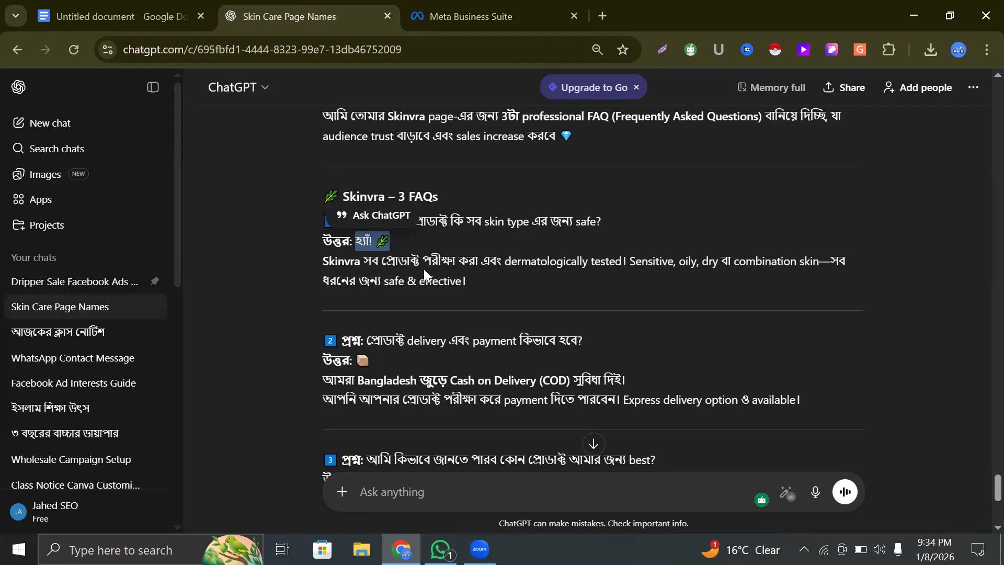
{"action": "left_click", "coordinate": [637, 280]}
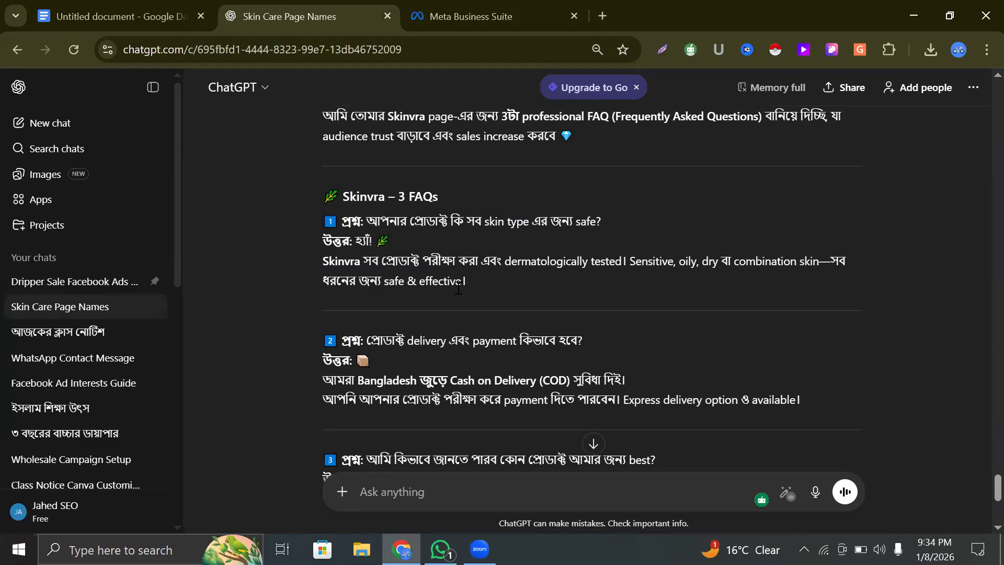
{"action": "left_click_drag", "start_coordinate": [469, 285], "coordinate": [356, 238]}
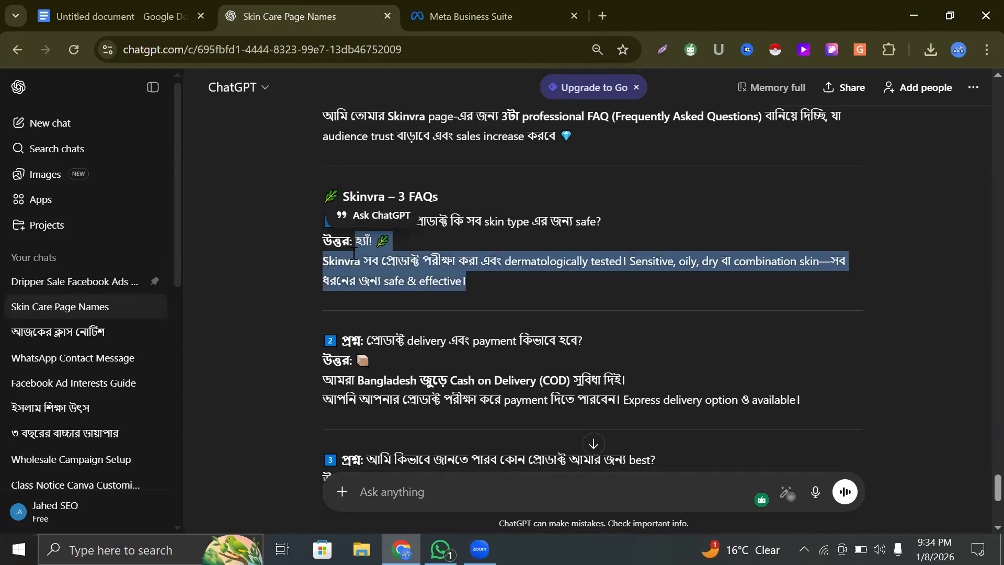
{"action": "right_click", "coordinate": [322, 265]}
{"action": "left_click", "coordinate": [345, 275]}
{"action": "left_click", "coordinate": [459, 8]}
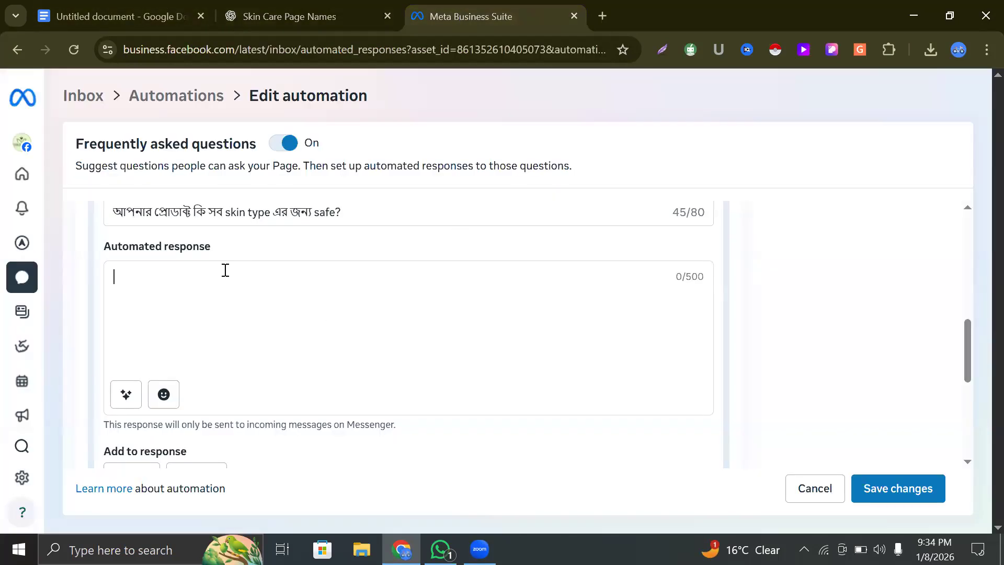
Step: Paste the Bangla skin-safety answer into Question #1's response without the leading space (144/500), then review the preview
{"action": "key", "text": "ctrl+v"}
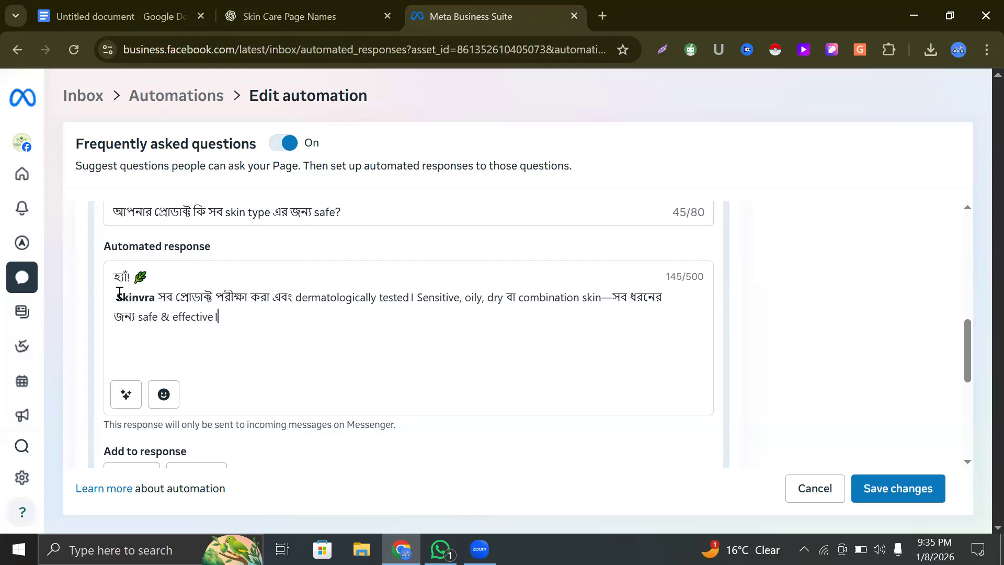
{"action": "key", "text": "BackSpace"}
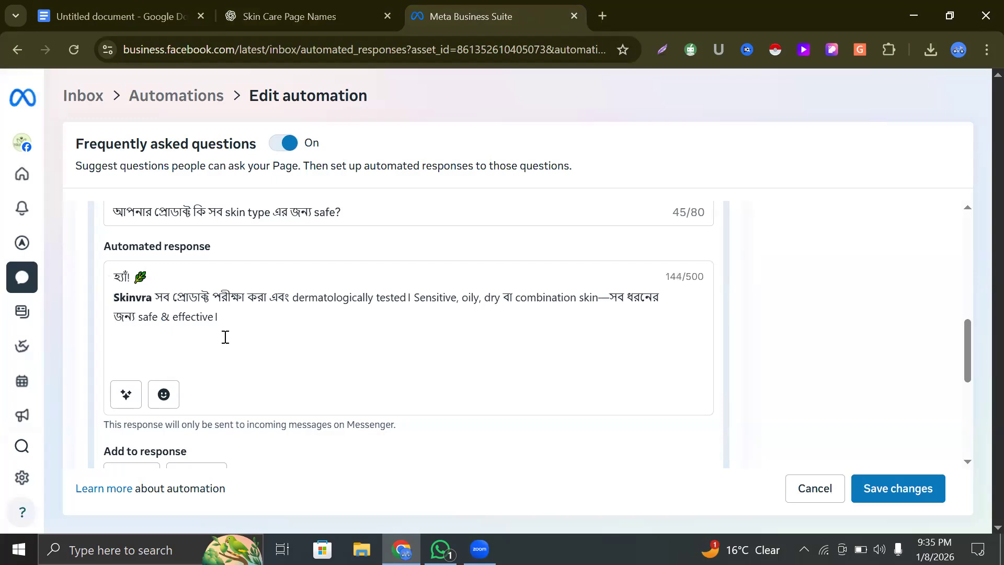
{"action": "scroll", "coordinate": [338, 354], "scroll_direction": "up", "scroll_amount": 1}
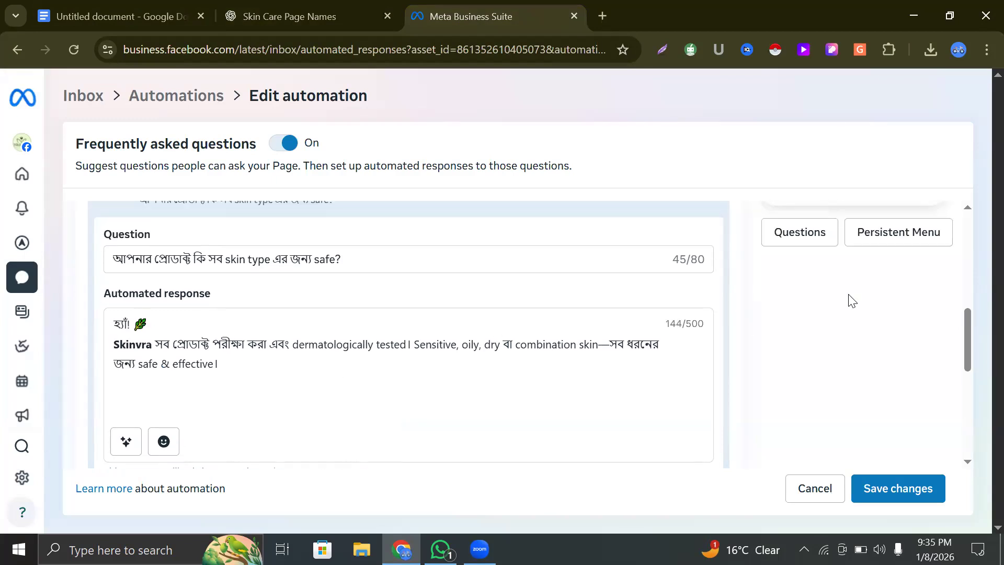
{"action": "scroll", "coordinate": [848, 294], "scroll_direction": "up", "scroll_amount": 5}
{"action": "scroll", "coordinate": [838, 248], "scroll_direction": "up", "scroll_amount": 2}
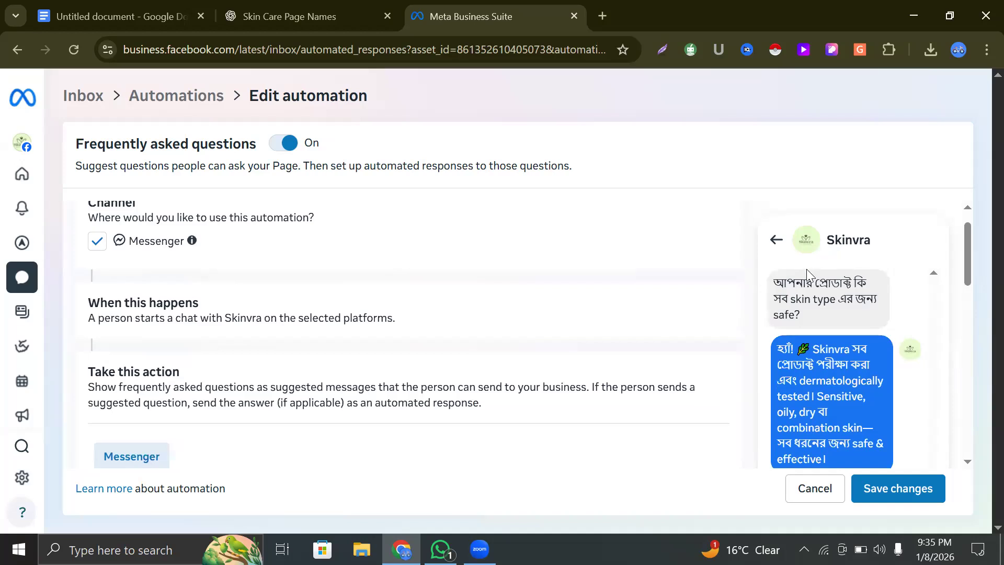
{"action": "scroll", "coordinate": [847, 334], "scroll_direction": "down", "scroll_amount": 3}
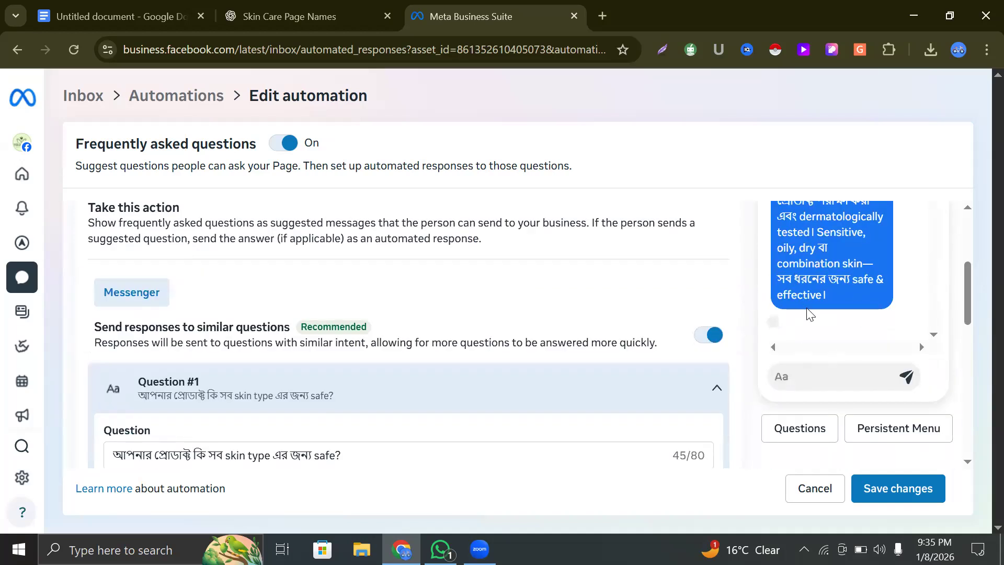
{"action": "scroll", "coordinate": [457, 343], "scroll_direction": "down", "scroll_amount": 1}
{"action": "scroll", "coordinate": [457, 343], "scroll_direction": "down", "scroll_amount": 3}
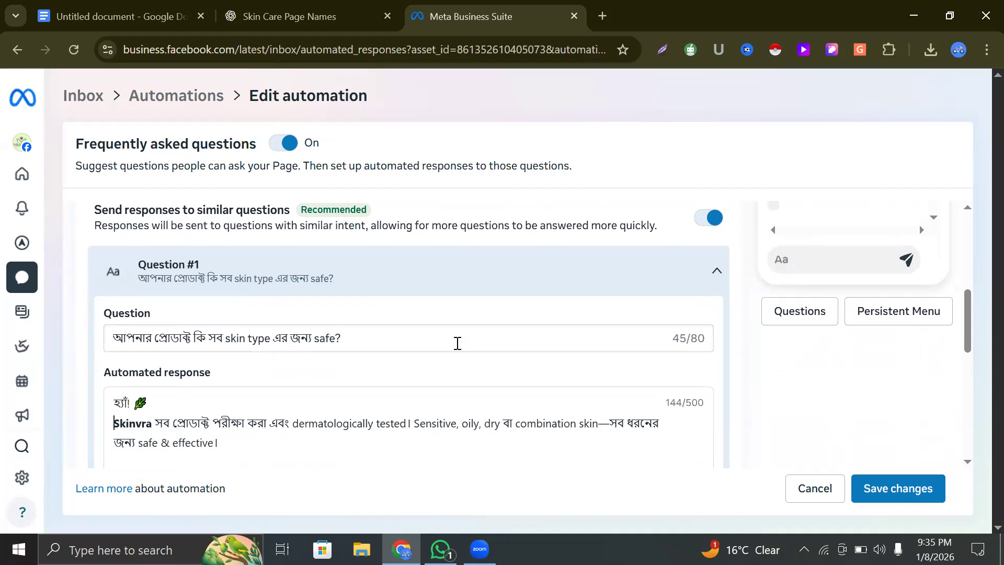
{"action": "scroll", "coordinate": [457, 343], "scroll_direction": "down", "scroll_amount": 4}
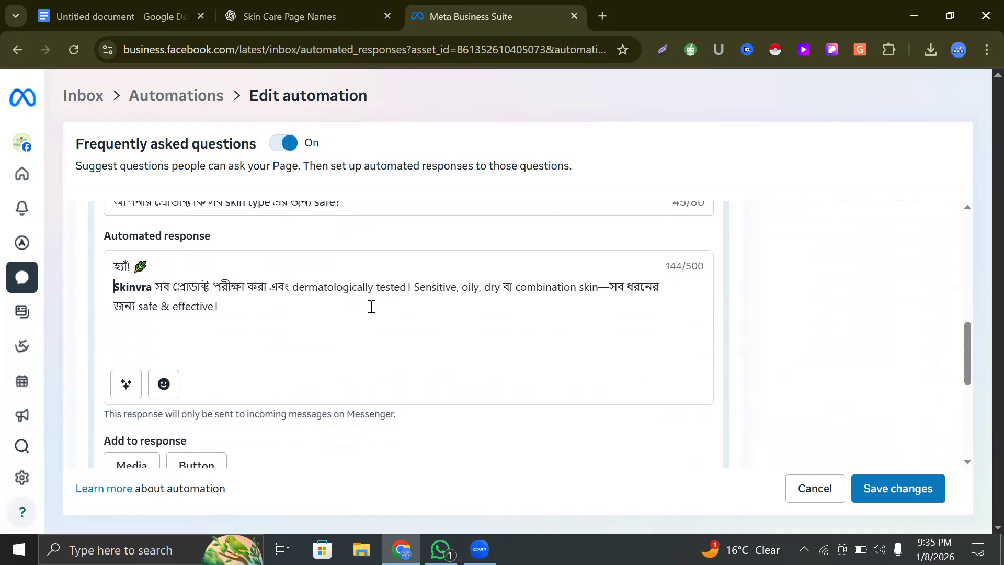
{"action": "scroll", "coordinate": [164, 382], "scroll_direction": "down", "scroll_amount": 4}
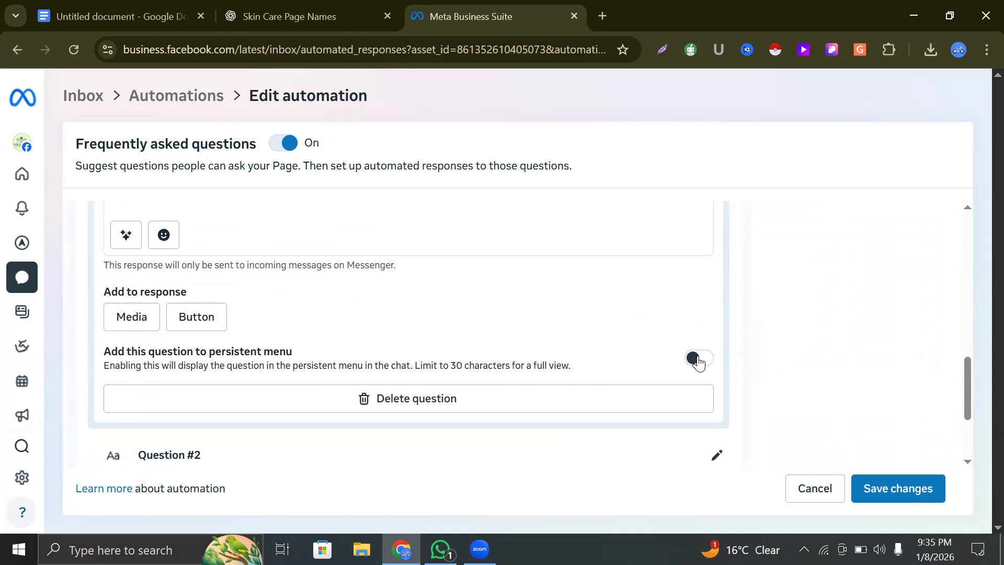
{"action": "scroll", "coordinate": [699, 361], "scroll_direction": "up", "scroll_amount": 10}
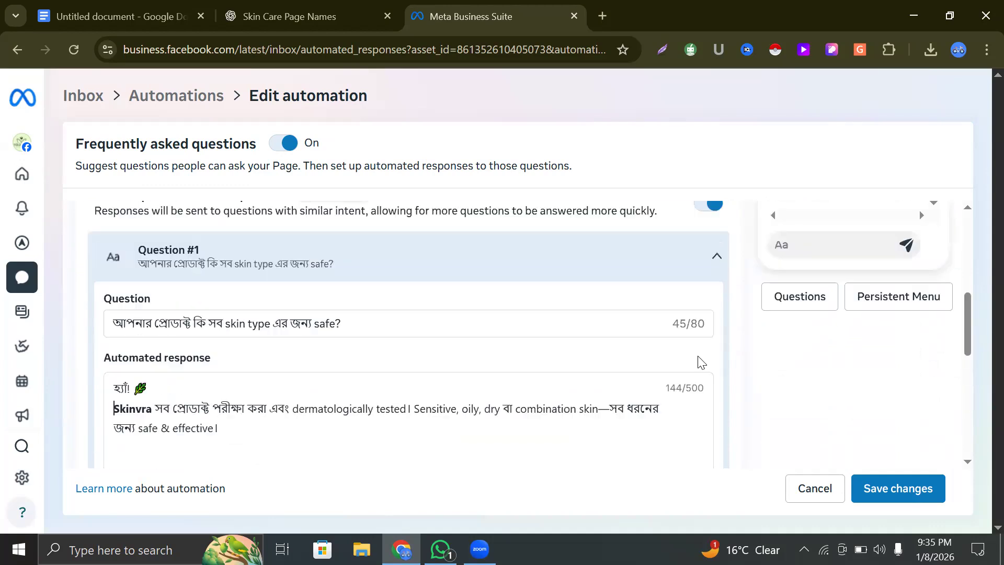
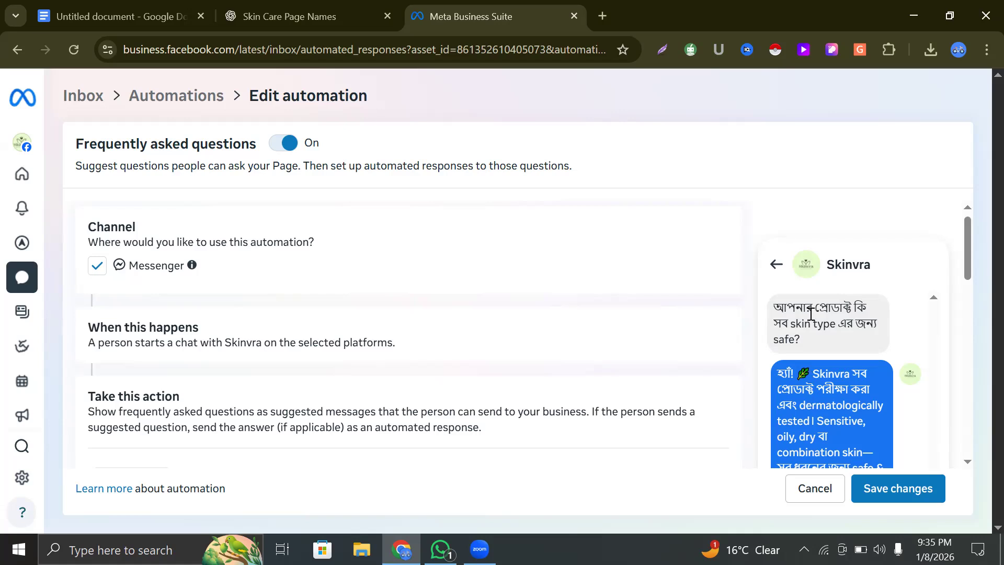
Step: Turn on 'Add this question to persistent menu' for the skin-type safety Question #1
{"action": "scroll", "coordinate": [613, 363], "scroll_direction": "down", "scroll_amount": 10}
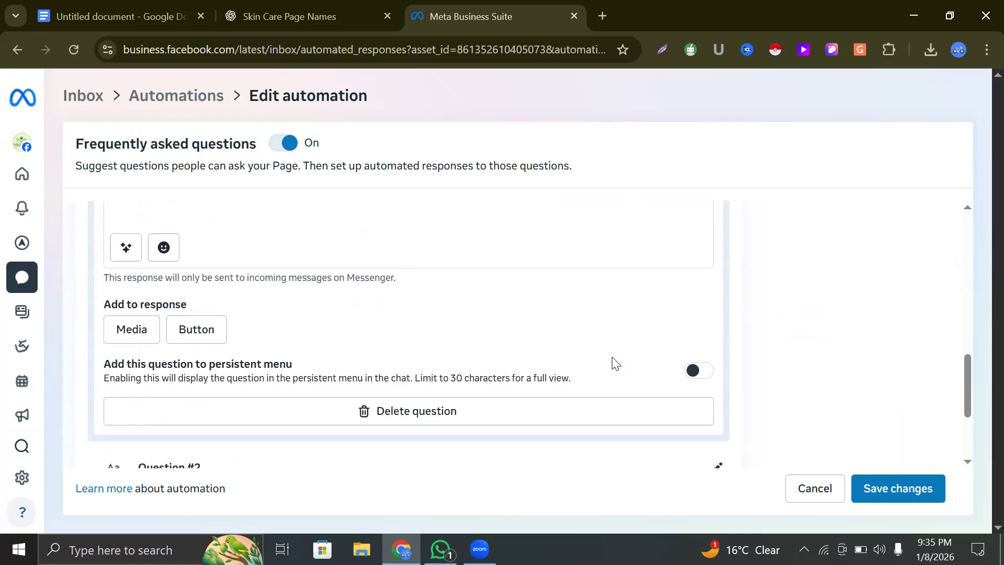
{"action": "left_click", "coordinate": [693, 345]}
{"action": "scroll", "coordinate": [695, 349], "scroll_direction": "up", "scroll_amount": 2}
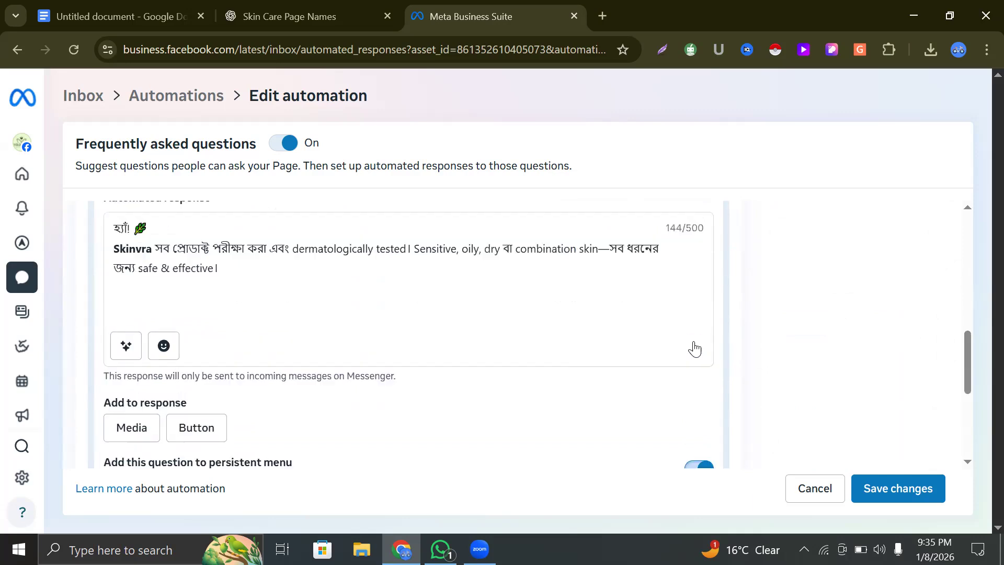
{"action": "scroll", "coordinate": [695, 348], "scroll_direction": "up", "scroll_amount": 5}
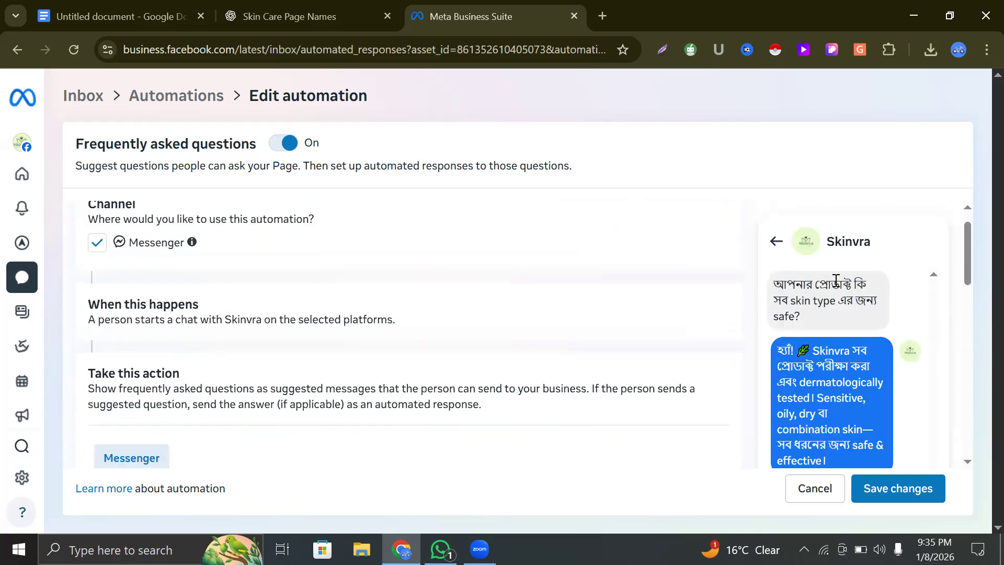
{"action": "scroll", "coordinate": [541, 288], "scroll_direction": "down", "scroll_amount": 10}
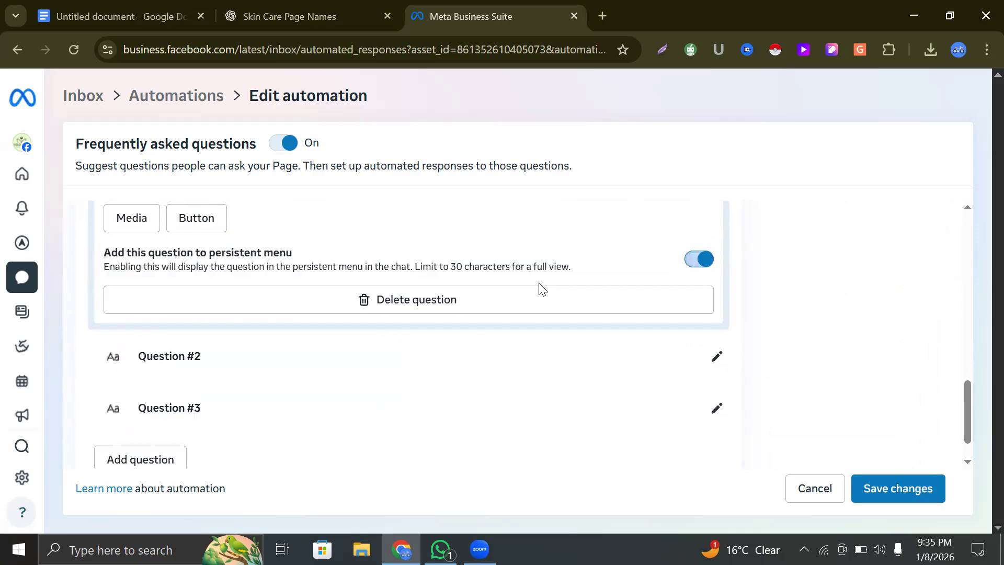
{"action": "scroll", "coordinate": [541, 288], "scroll_direction": "down", "scroll_amount": 1}
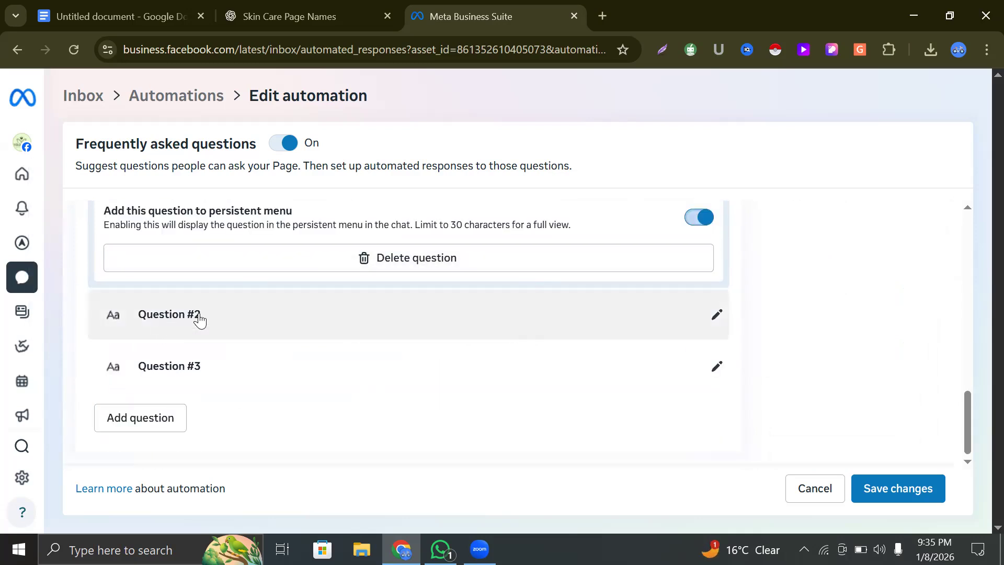
Step: Paste ChatGPT's question 'প্রোডাক্ট delivery এবং payment কিভাবে হবে?' into Question #2
{"action": "left_click", "coordinate": [717, 315]}
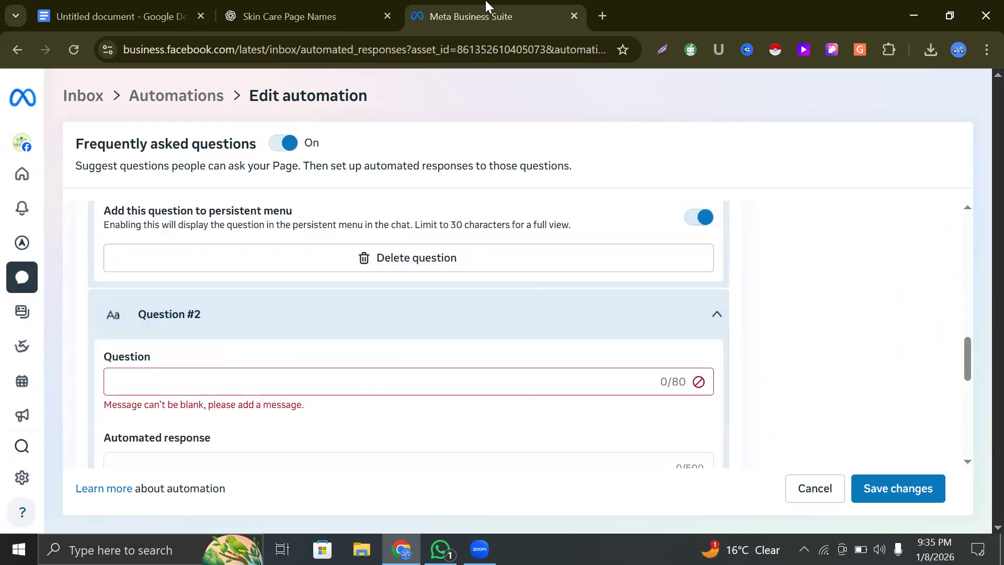
{"action": "left_click", "coordinate": [282, 16]}
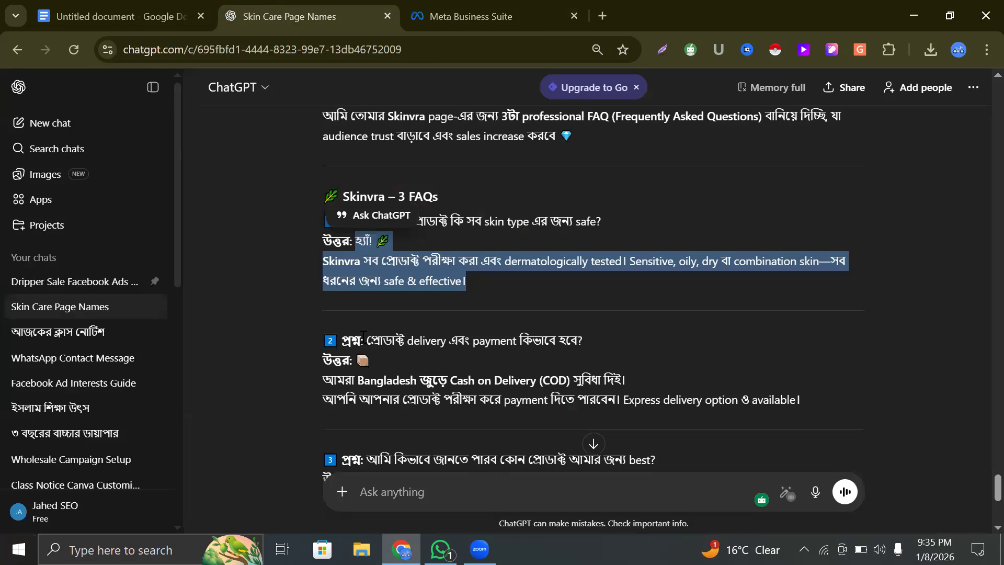
{"action": "left_click_drag", "start_coordinate": [367, 340], "coordinate": [638, 324]}
{"action": "right_click", "coordinate": [546, 343]}
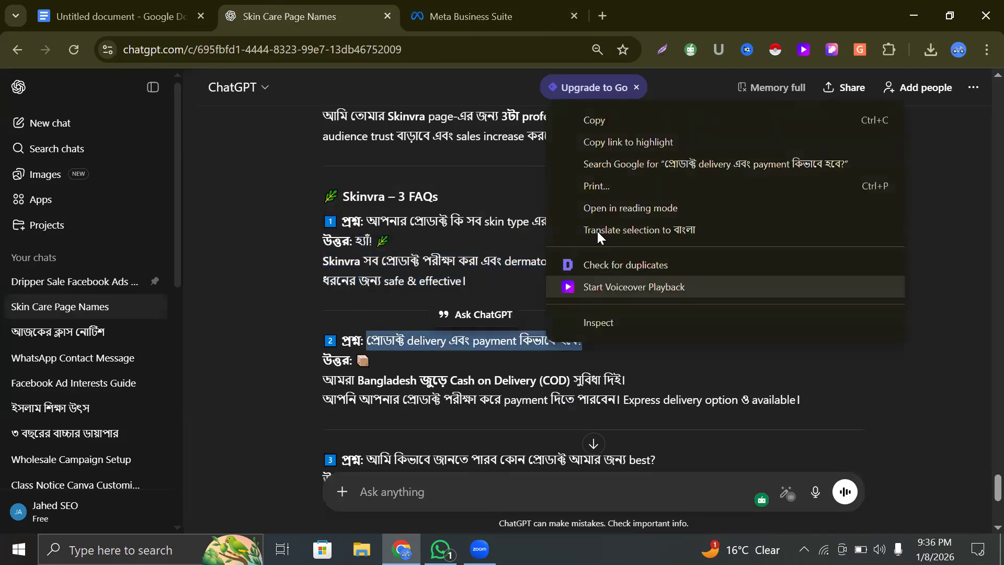
{"action": "left_click", "coordinate": [620, 120]}
{"action": "left_click", "coordinate": [452, 5]}
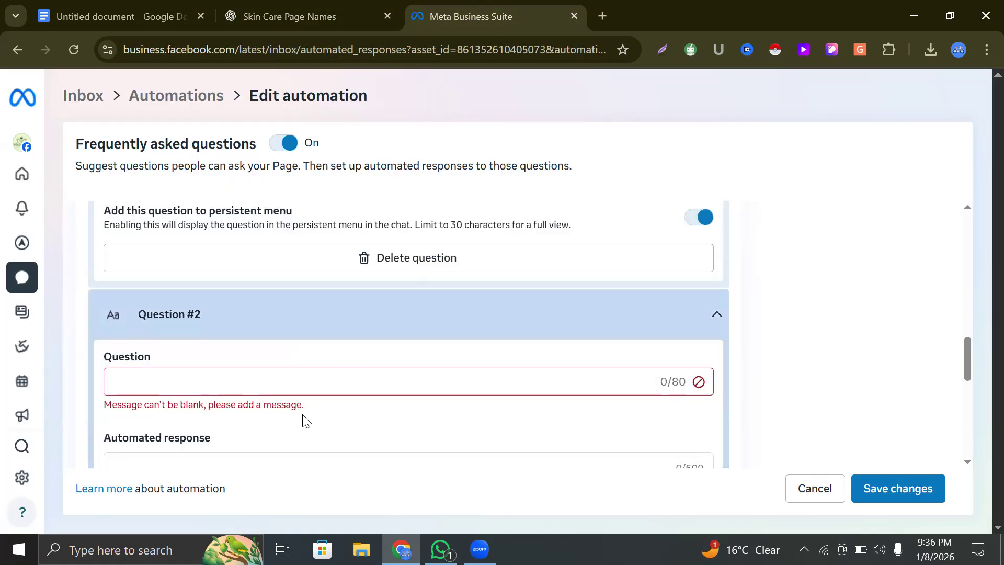
{"action": "left_click", "coordinate": [285, 385]}
{"action": "key", "text": "ctrl+v"}
Step: Paste ChatGPT's Cash on Delivery answer into Question #2's automated response
{"action": "scroll", "coordinate": [283, 371], "scroll_direction": "down", "scroll_amount": 3}
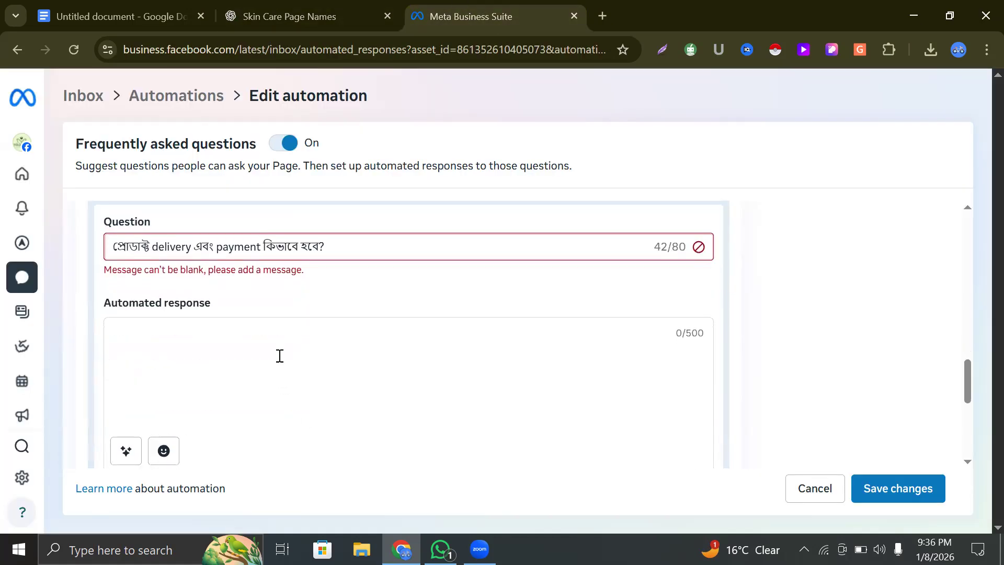
{"action": "left_click", "coordinate": [278, 354]}
{"action": "left_click", "coordinate": [287, 6]}
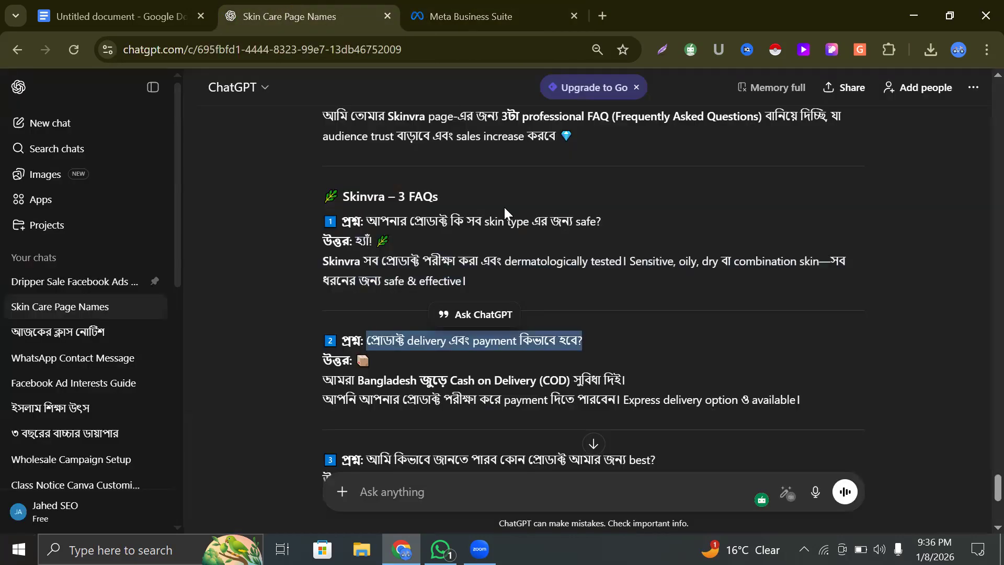
{"action": "scroll", "coordinate": [487, 298], "scroll_direction": "down", "scroll_amount": 2}
{"action": "left_click_drag", "start_coordinate": [316, 279], "coordinate": [820, 293]}
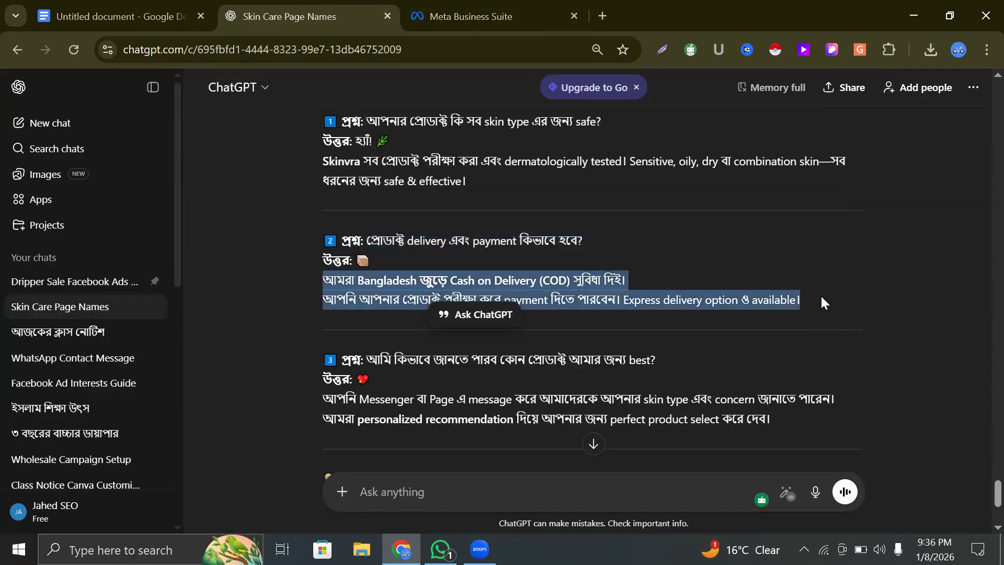
{"action": "right_click", "coordinate": [587, 288]}
{"action": "left_click", "coordinate": [647, 309]}
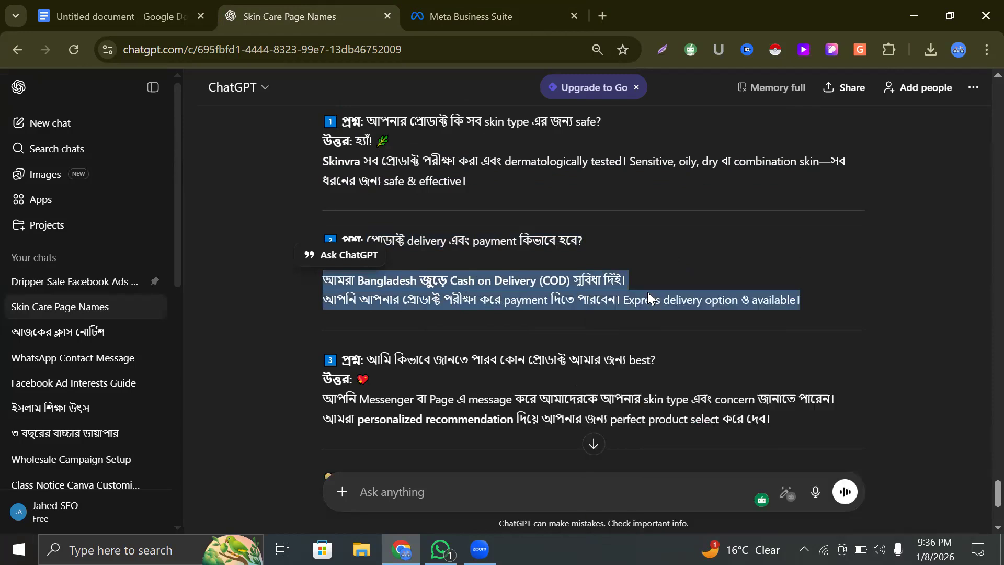
{"action": "left_click", "coordinate": [471, 16]}
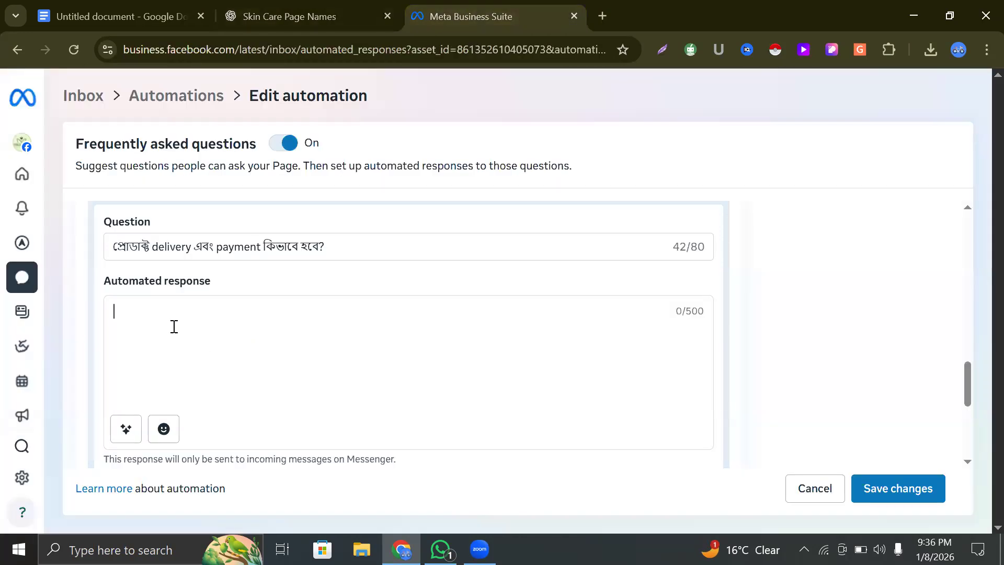
{"action": "key", "text": "ctrl+v"}
{"action": "scroll", "coordinate": [296, 308], "scroll_direction": "down", "scroll_amount": 3}
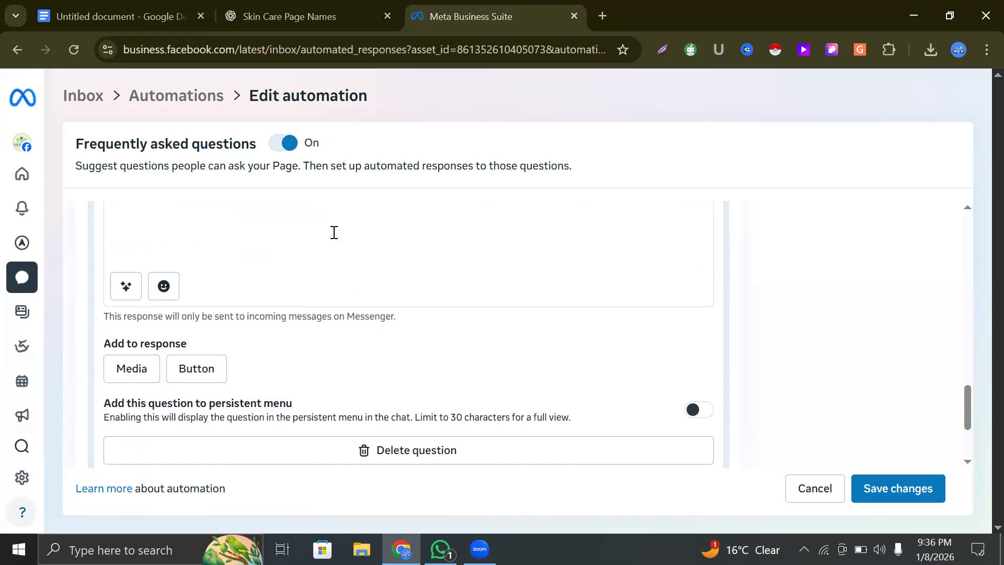
{"action": "scroll", "coordinate": [333, 233], "scroll_direction": "up", "scroll_amount": 5}
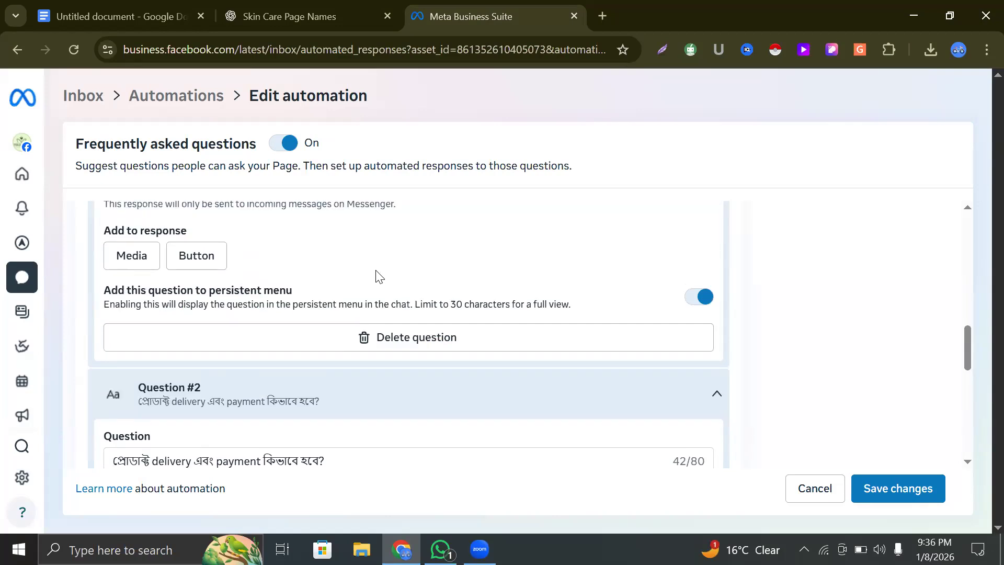
{"action": "scroll", "coordinate": [377, 277], "scroll_direction": "down", "scroll_amount": 3}
{"action": "scroll", "coordinate": [376, 278], "scroll_direction": "down", "scroll_amount": 4}
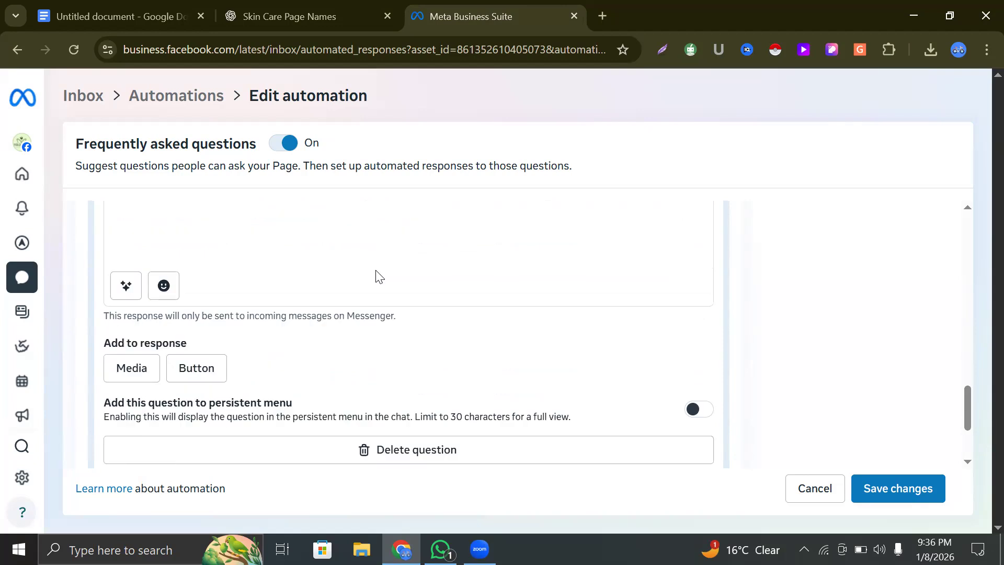
Step: Add Question #2 to the persistent menu and paste ChatGPT's product-recommendation question into Question #3
{"action": "left_click", "coordinate": [693, 403]}
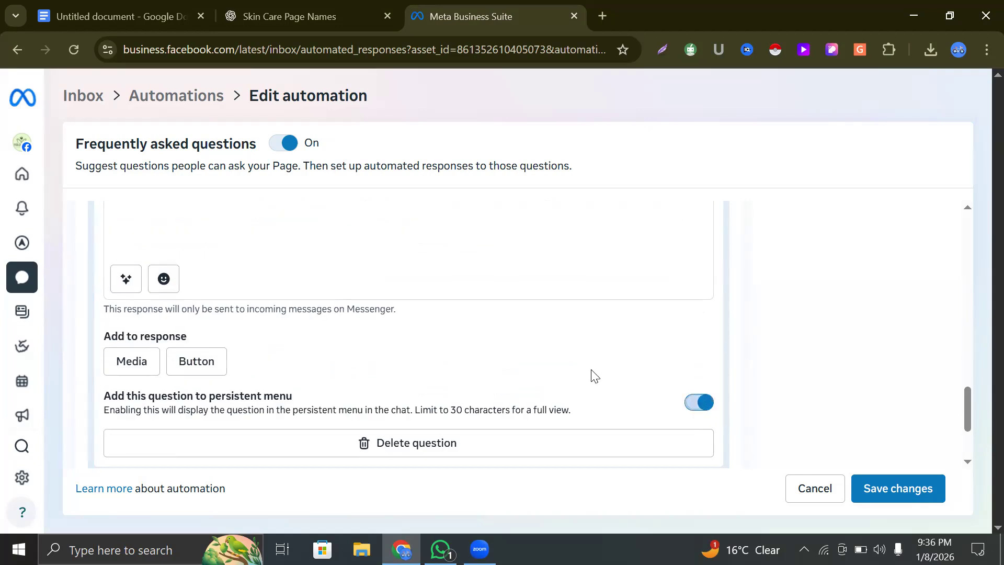
{"action": "scroll", "coordinate": [516, 369], "scroll_direction": "down", "scroll_amount": 3}
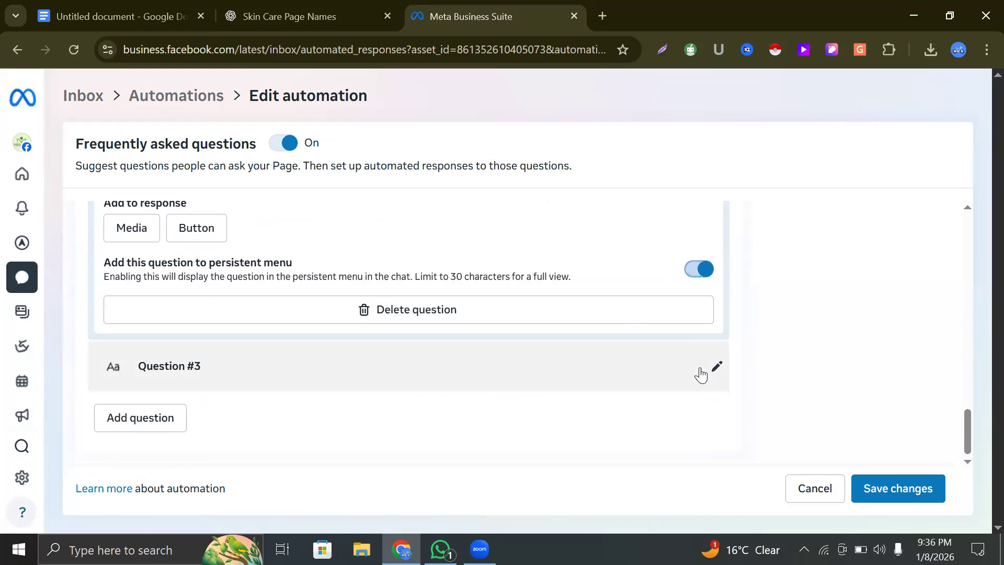
{"action": "left_click", "coordinate": [718, 374]}
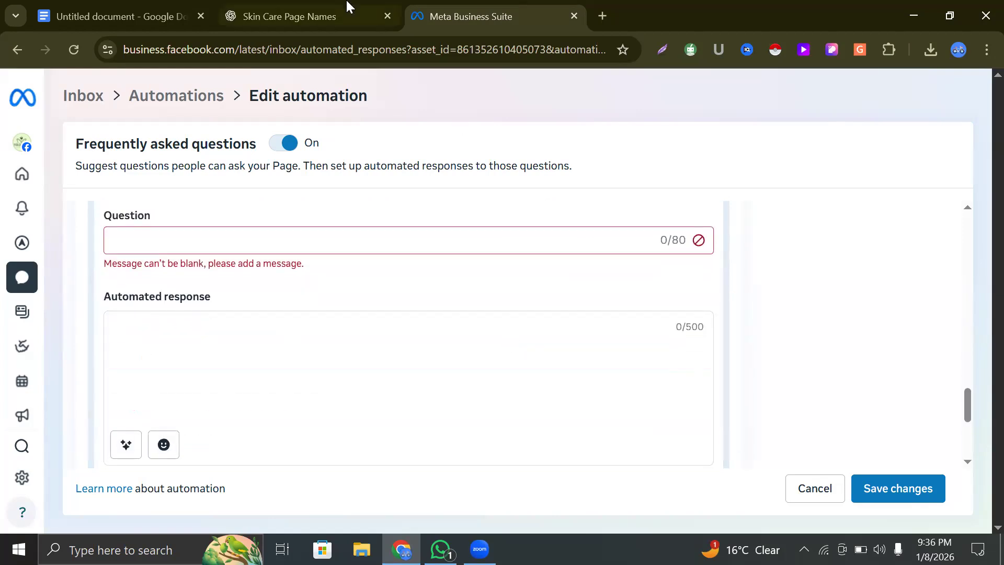
{"action": "left_click", "coordinate": [335, 16]}
{"action": "left_click", "coordinate": [482, 366]}
{"action": "scroll", "coordinate": [481, 366], "scroll_direction": "down", "scroll_amount": 2}
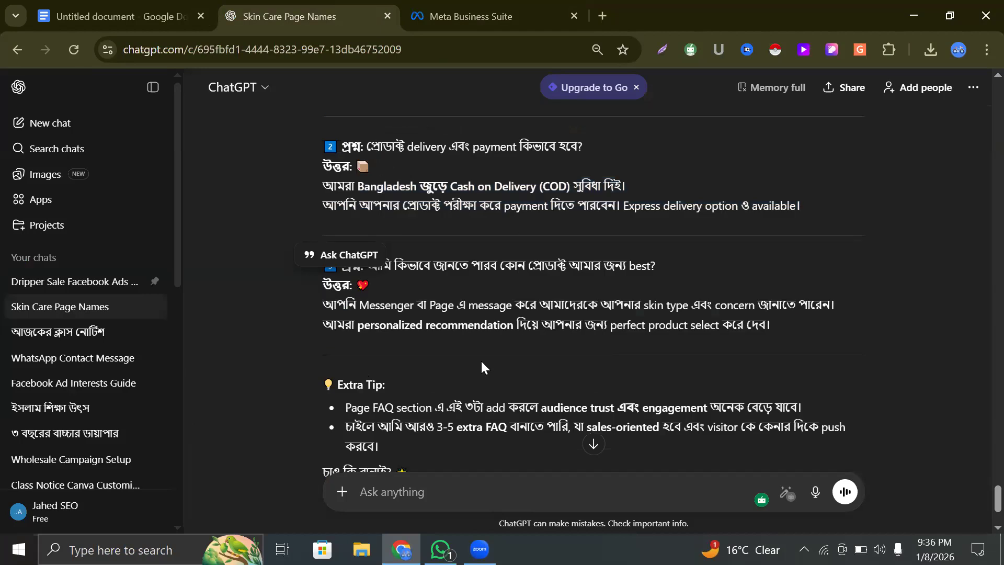
{"action": "left_click_drag", "start_coordinate": [369, 267], "coordinate": [672, 267]}
{"action": "right_click", "coordinate": [589, 267]}
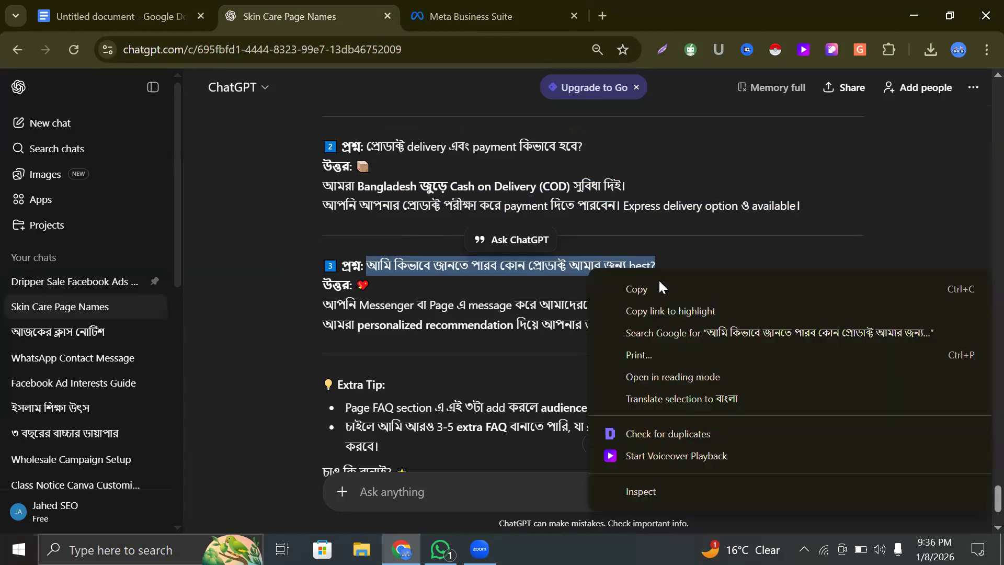
{"action": "left_click", "coordinate": [659, 285]}
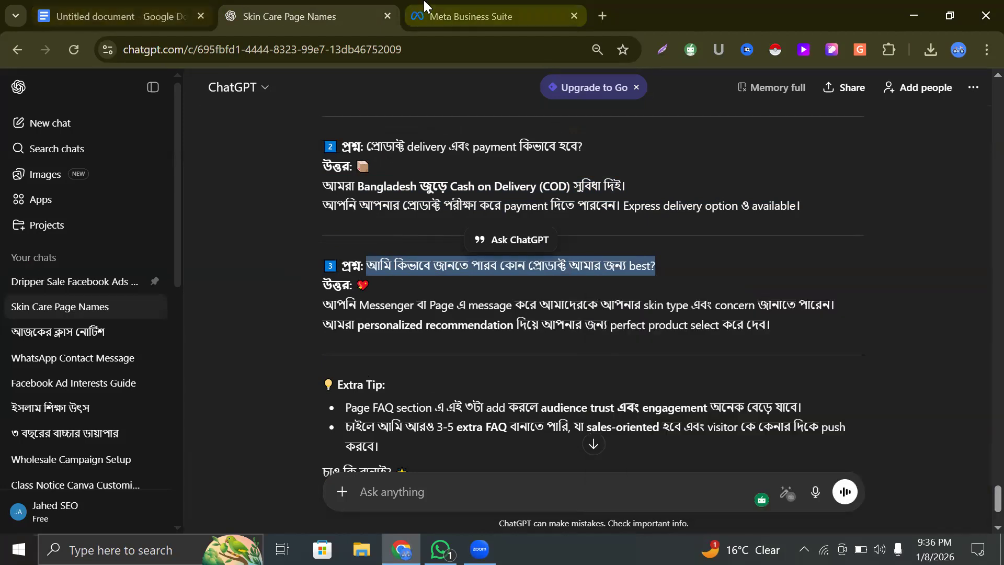
{"action": "left_click", "coordinate": [427, 13]}
{"action": "key", "text": "ctrl+v"}
Step: Paste ChatGPT's two-line personalized-recommendation answer into Question #3's automated response
{"action": "scroll", "coordinate": [265, 243], "scroll_direction": "down", "scroll_amount": 2}
{"action": "left_click", "coordinate": [257, 260]}
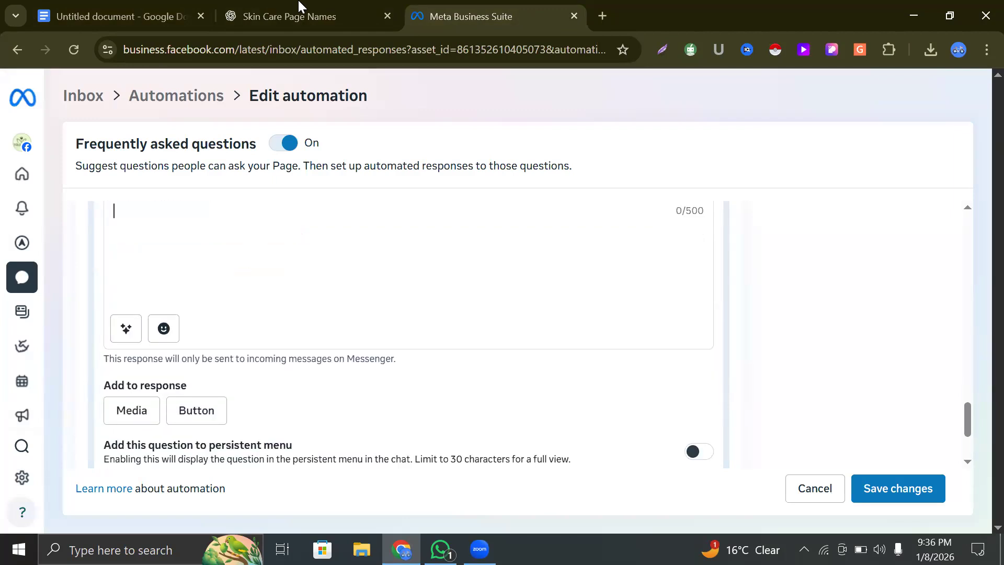
{"action": "left_click", "coordinate": [301, 6]}
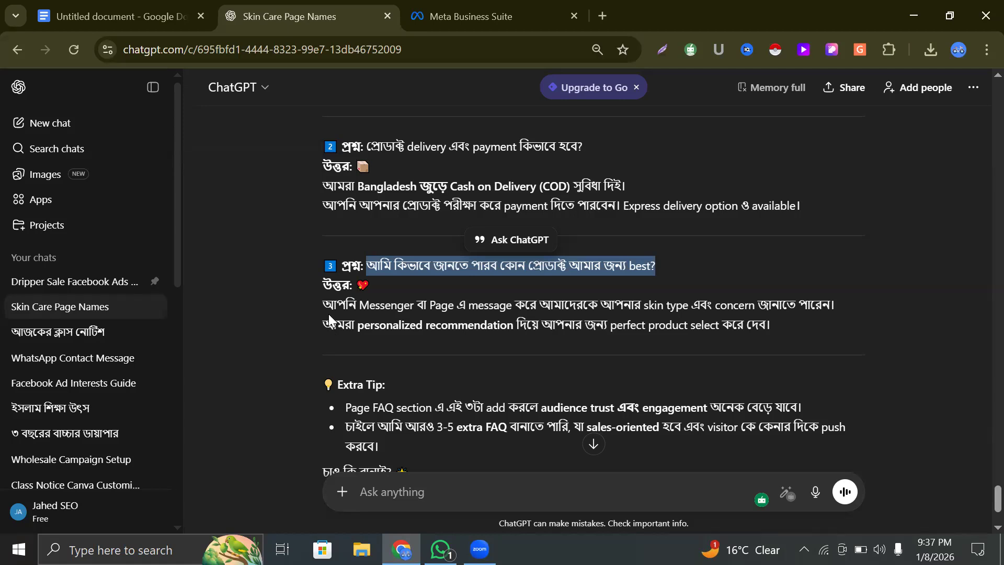
{"action": "left_click", "coordinate": [325, 307]}
{"action": "left_click_drag", "start_coordinate": [324, 308], "coordinate": [811, 332]}
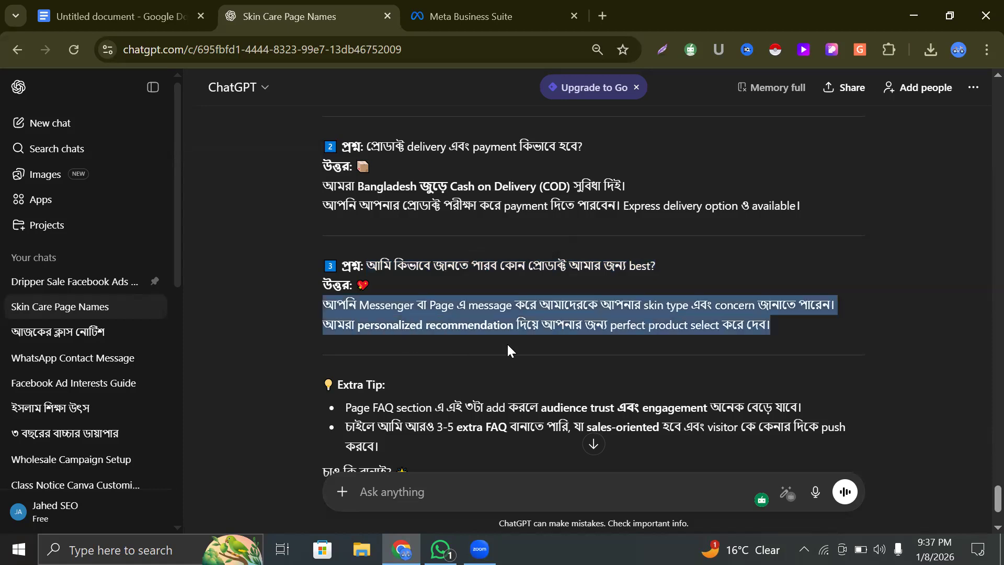
{"action": "right_click", "coordinate": [682, 323]}
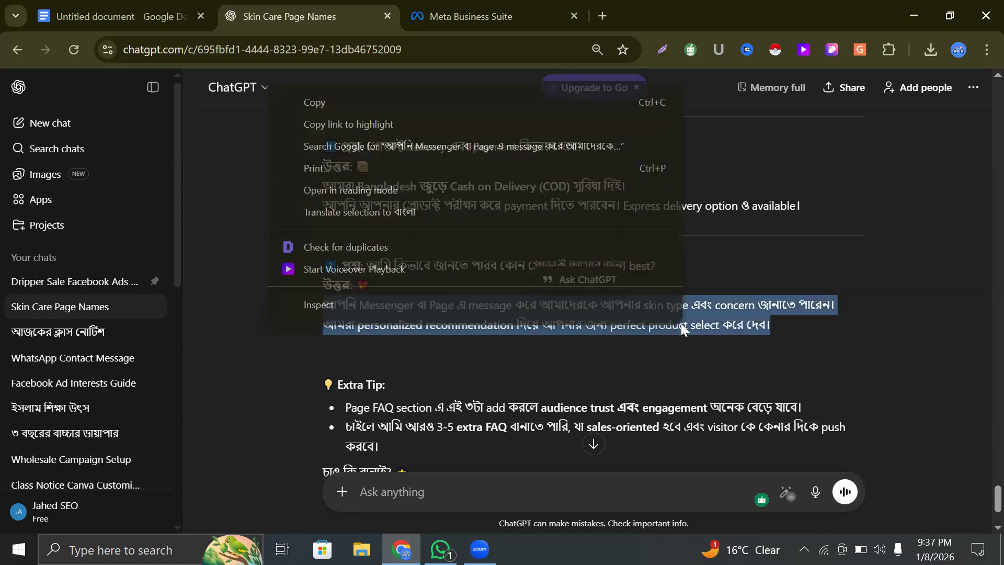
{"action": "left_click", "coordinate": [494, 92]}
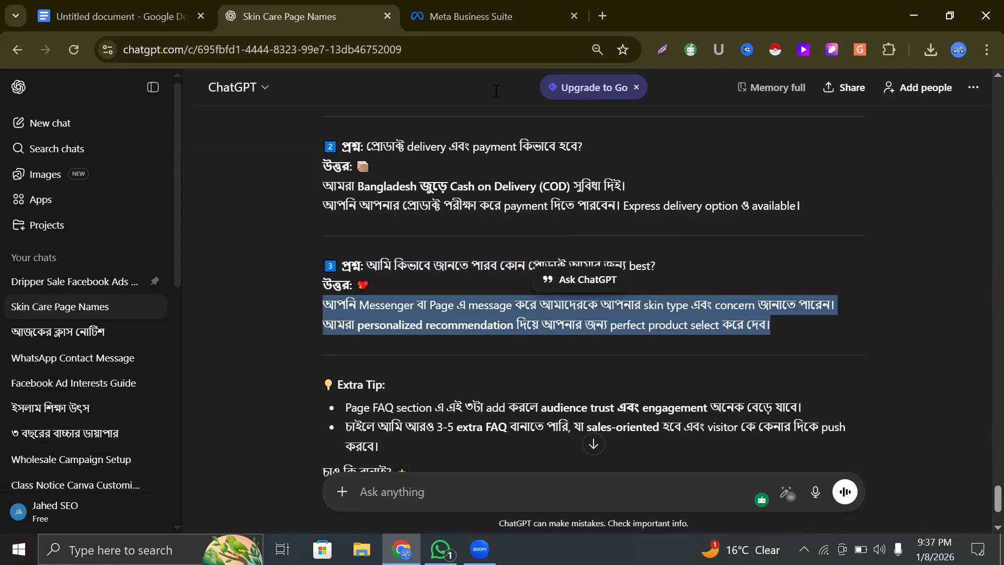
{"action": "left_click", "coordinate": [489, 8]}
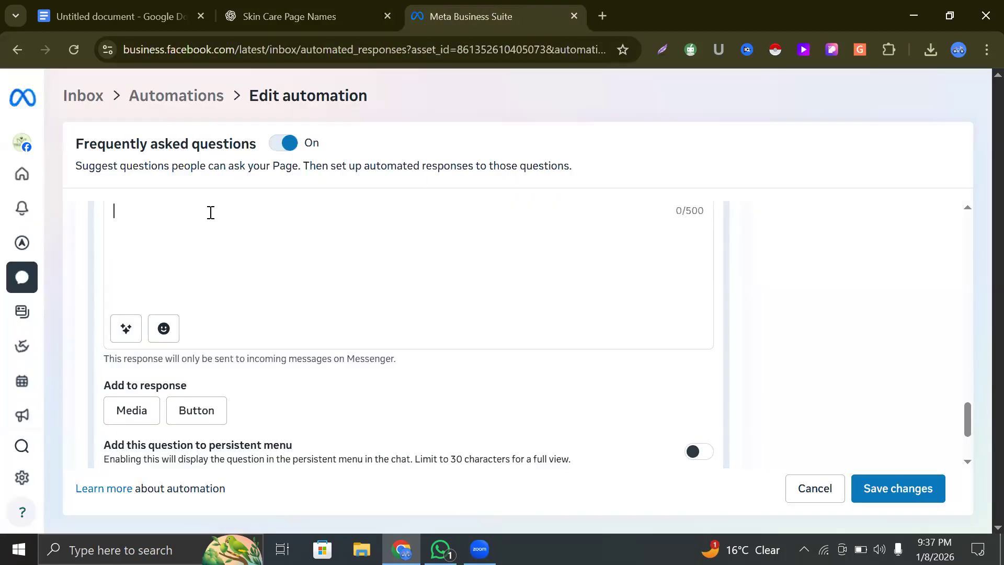
{"action": "key", "text": "ctrl+v"}
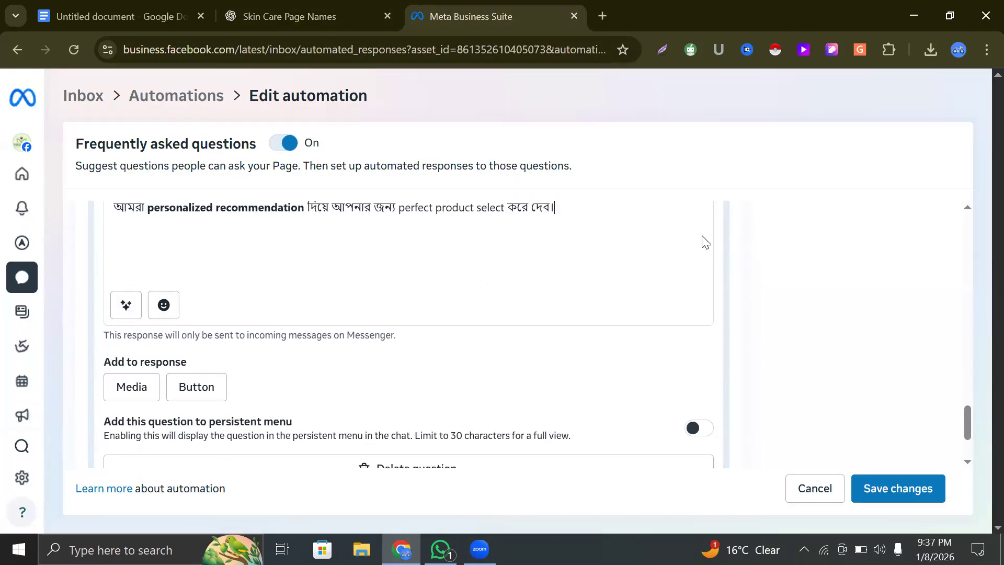
Step: Add Question #3 to the persistent menu, review all three questions, and save changes
{"action": "left_click", "coordinate": [699, 428]}
{"action": "scroll", "coordinate": [810, 303], "scroll_direction": "down", "scroll_amount": 4}
{"action": "scroll", "coordinate": [810, 303], "scroll_direction": "up", "scroll_amount": 10}
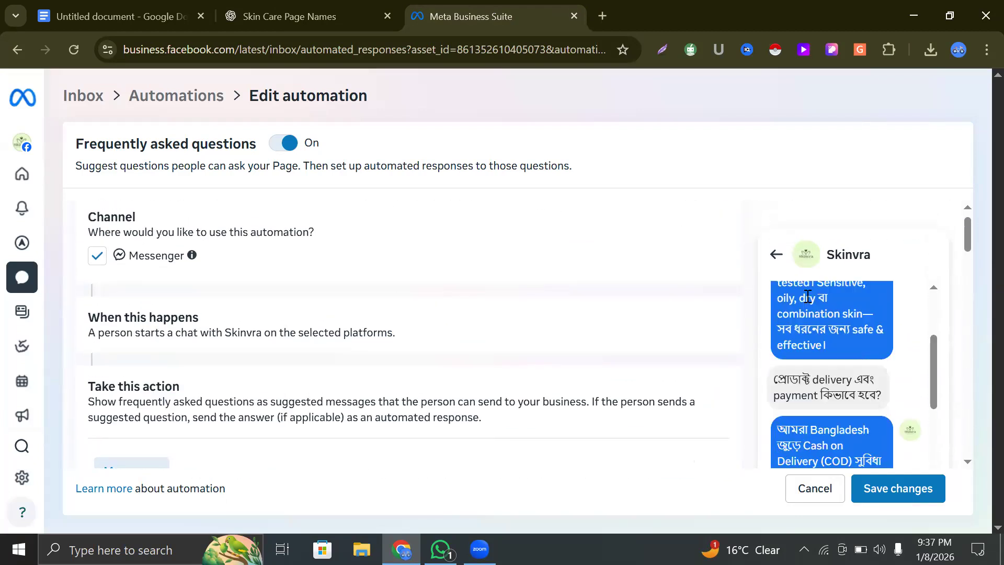
{"action": "scroll", "coordinate": [807, 296], "scroll_direction": "down", "scroll_amount": 5}
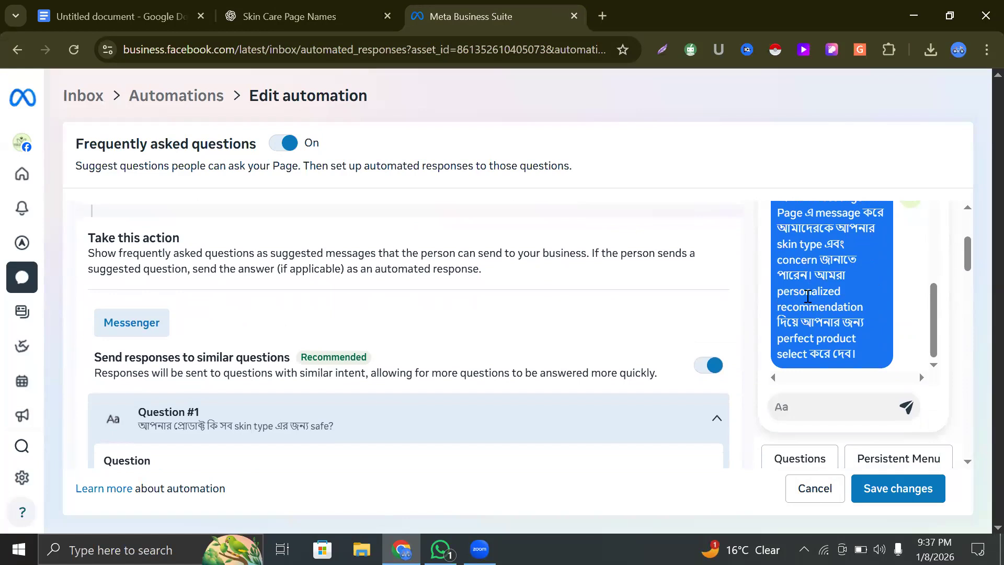
{"action": "scroll", "coordinate": [807, 296], "scroll_direction": "up", "scroll_amount": 3}
{"action": "scroll", "coordinate": [807, 296], "scroll_direction": "down", "scroll_amount": 3}
{"action": "scroll", "coordinate": [807, 296], "scroll_direction": "down", "scroll_amount": 2}
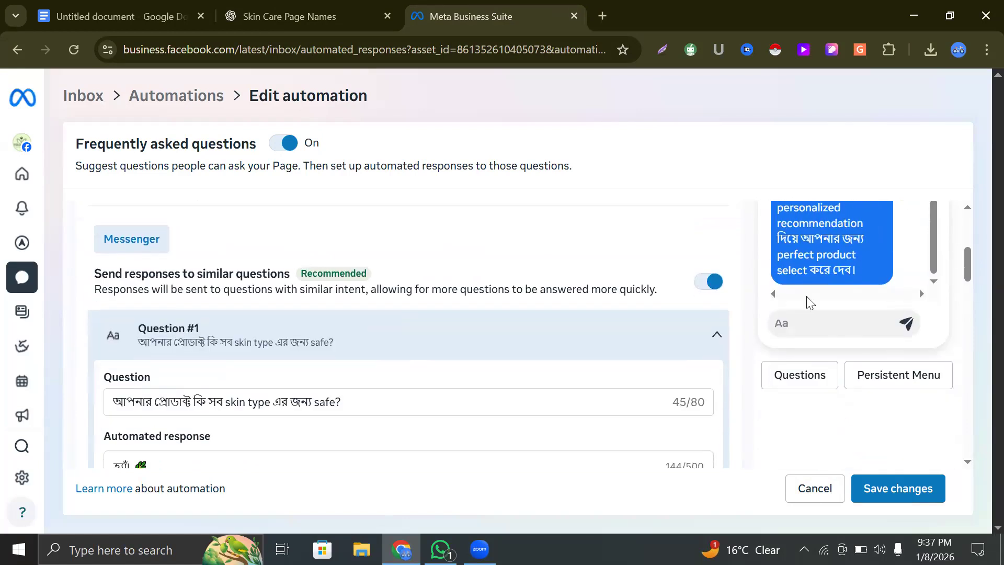
{"action": "scroll", "coordinate": [808, 302], "scroll_direction": "down", "scroll_amount": 10}
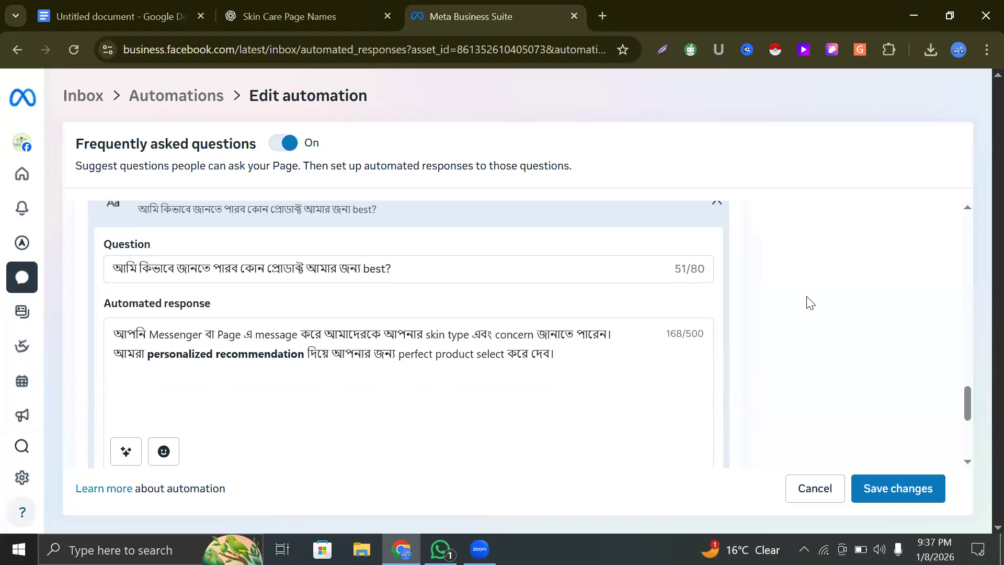
{"action": "scroll", "coordinate": [809, 302], "scroll_direction": "down", "scroll_amount": 4}
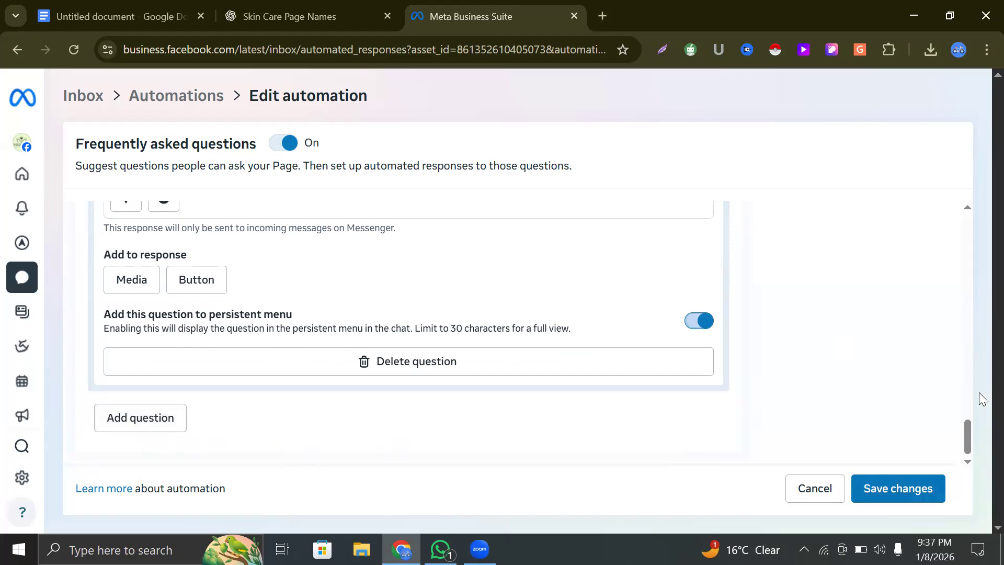
{"action": "left_click", "coordinate": [872, 482]}
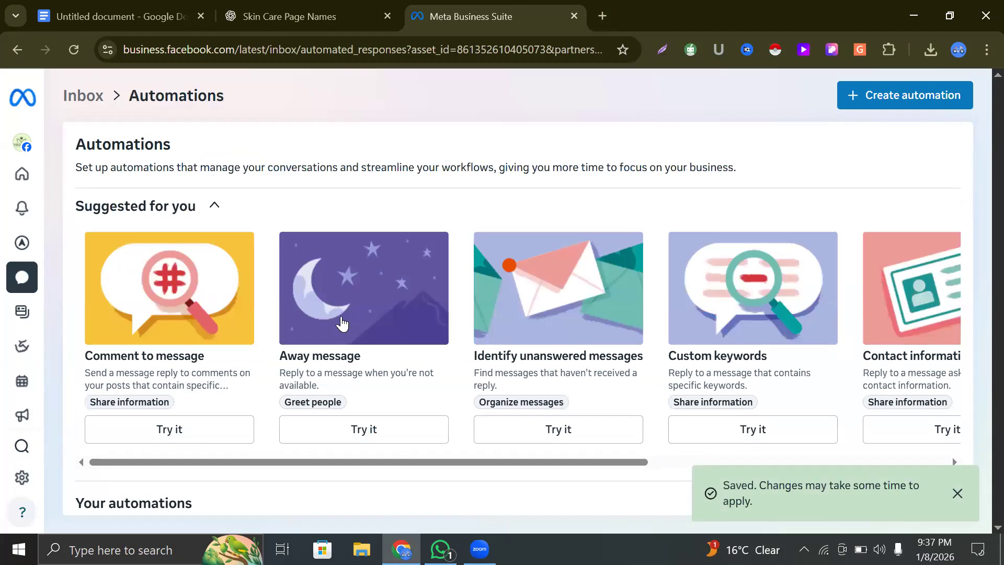
Step: Scroll the Automations overview down to Your automations after the Saved confirmation
{"action": "scroll", "coordinate": [220, 340], "scroll_direction": "down", "scroll_amount": 1}
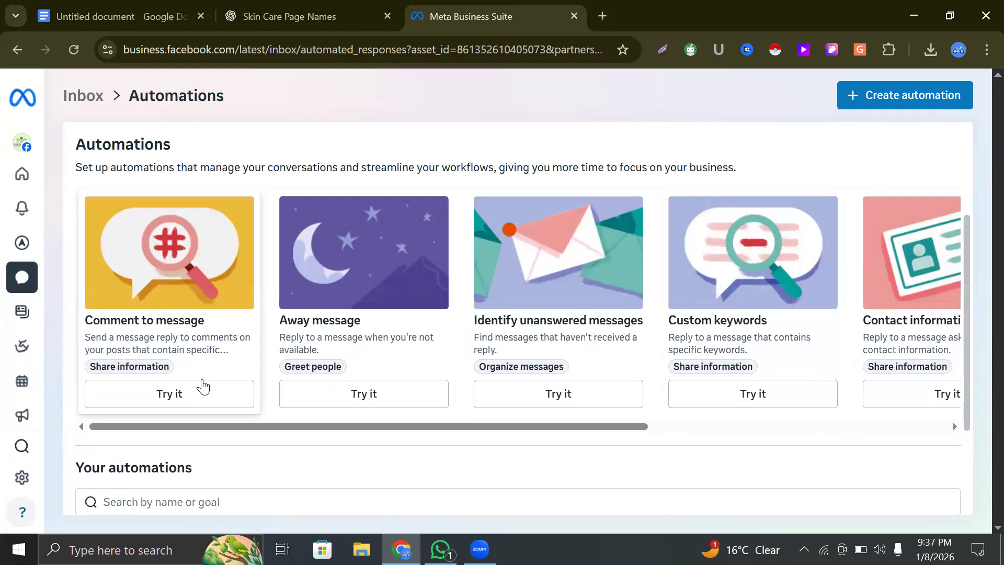
Step: Start a Comment to message automation from Suggested for you, then bring up the Google Docs notes
{"action": "left_click", "coordinate": [162, 395]}
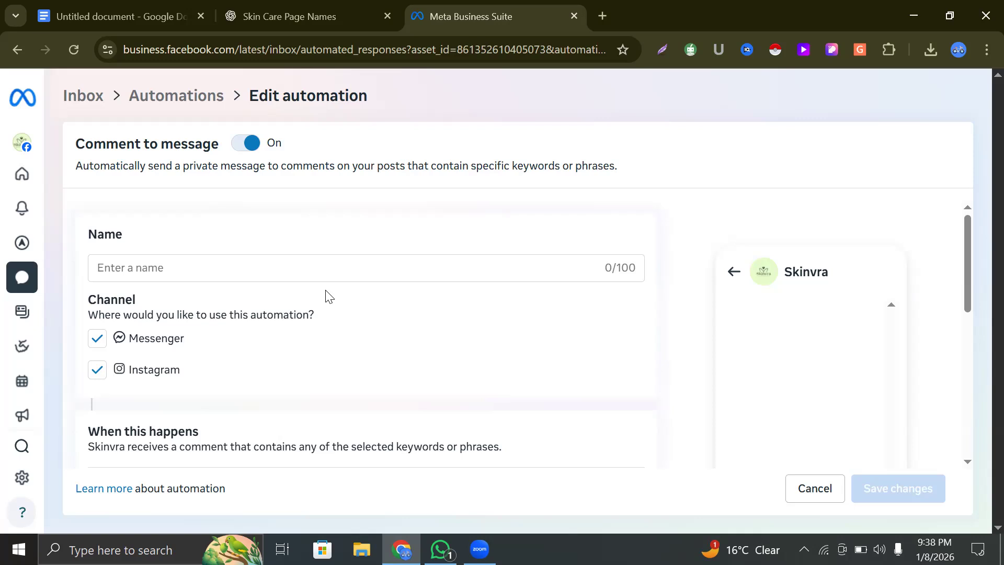
{"action": "left_click", "coordinate": [157, 10]}
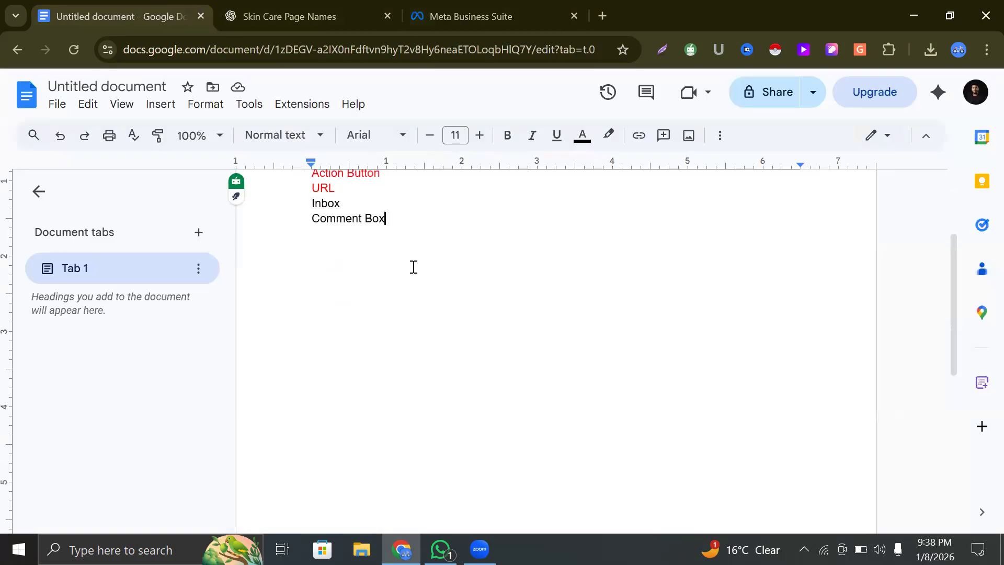
Step: Add the keyword lines 'Price koto', 'Price plz' and 'Dam koto' under Comment Box
{"action": "key", "text": "Return"}
{"action": "key", "text": "Return"}
{"action": "type", "text": "Price koto"}
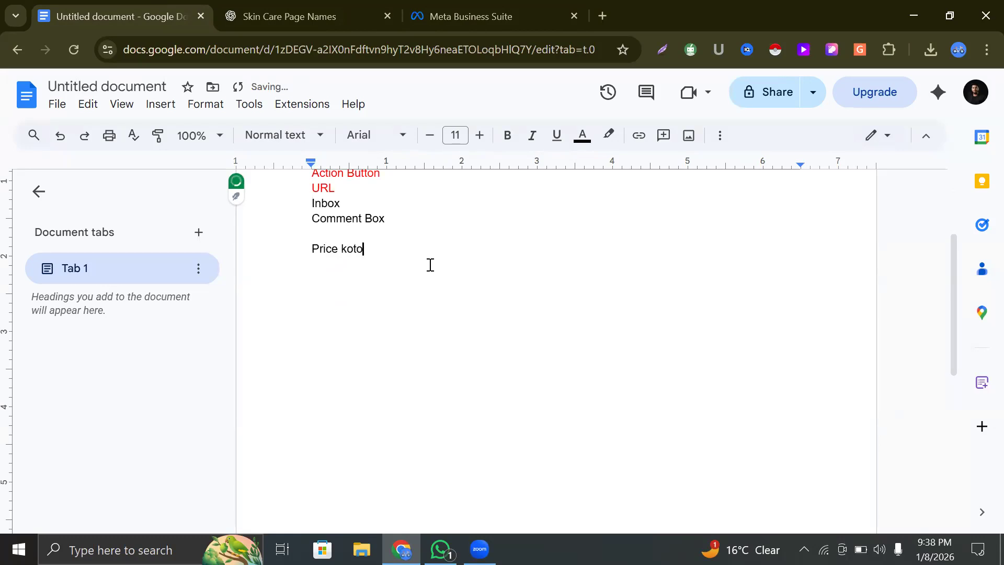
{"action": "key", "text": "Return"}
{"action": "type", "text": "Price plz"}
{"action": "key", "text": "Return"}
{"action": "type", "text": "Dam koto"}
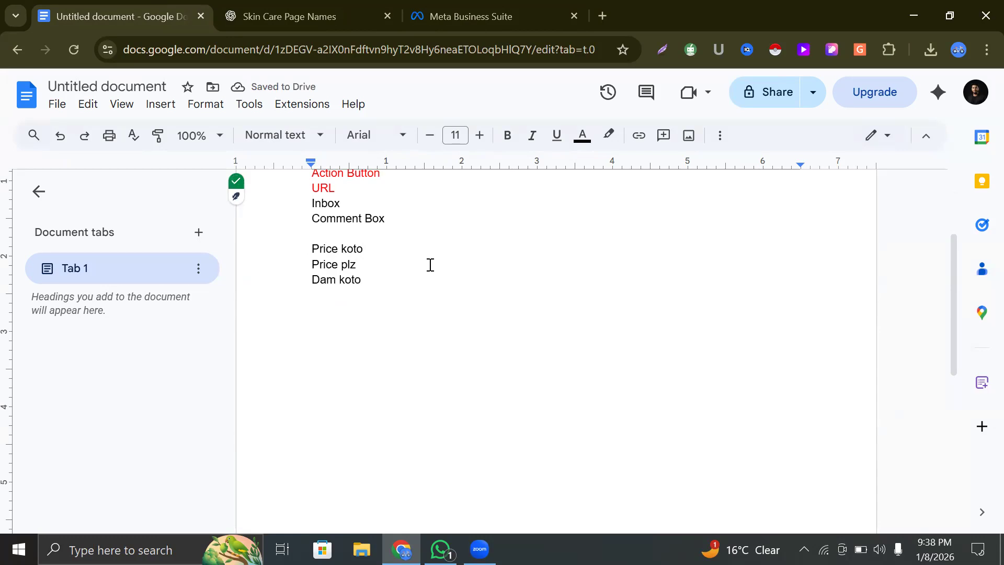
Step: Scroll the Skin Care Page Names chat to the third FAQ answer and Extra Tip, clearing the selection
{"action": "left_click", "coordinate": [282, 6]}
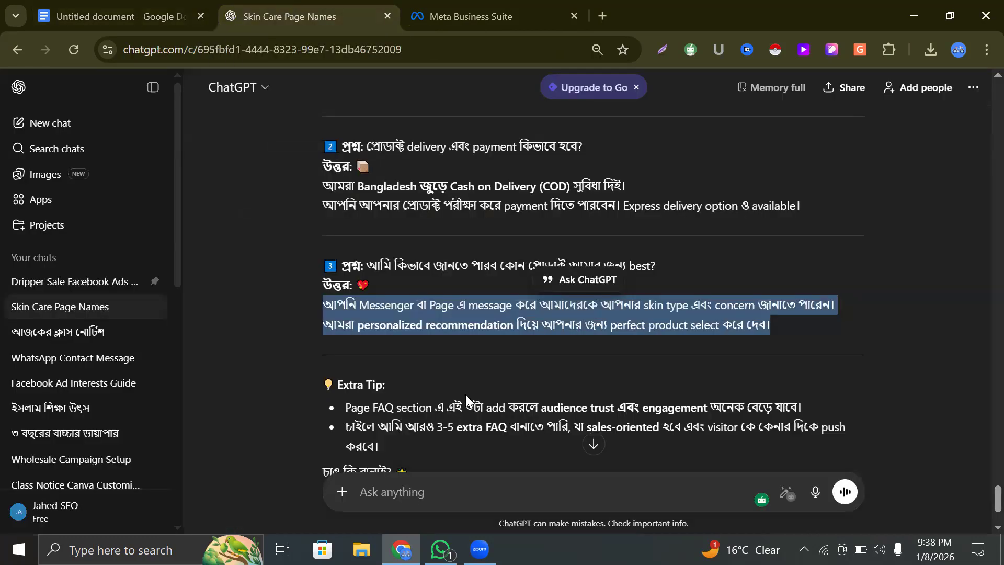
{"action": "scroll", "coordinate": [465, 397], "scroll_direction": "down", "scroll_amount": 3}
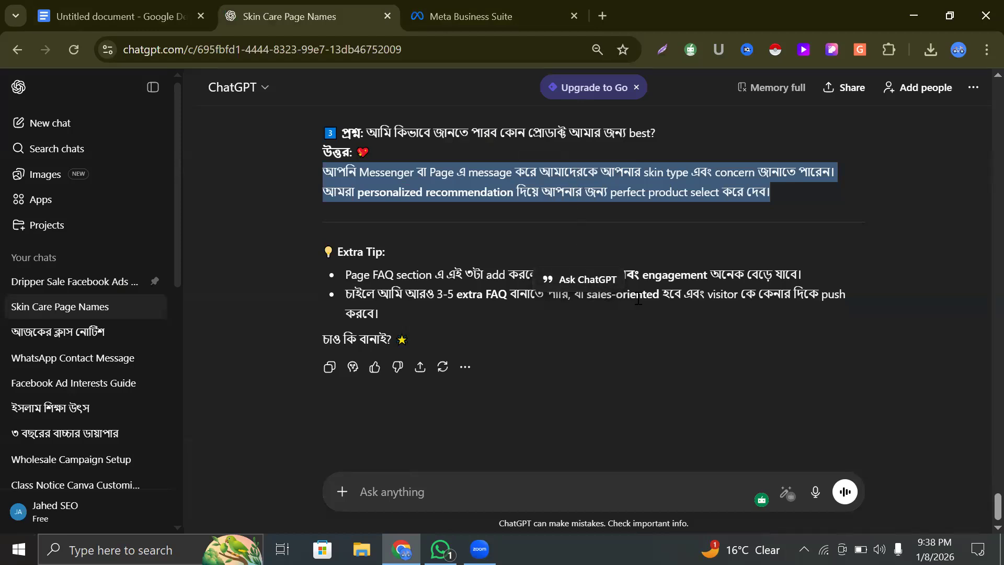
{"action": "left_click", "coordinate": [709, 314]}
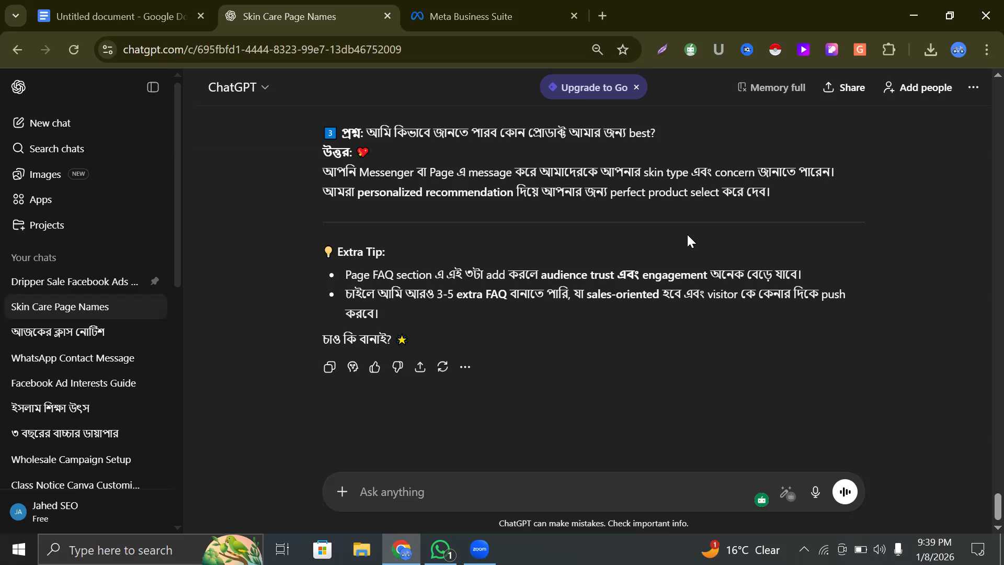
Step: Copy the Comment to message form's title and description text for ChatGPT
{"action": "left_click", "coordinate": [489, 5]}
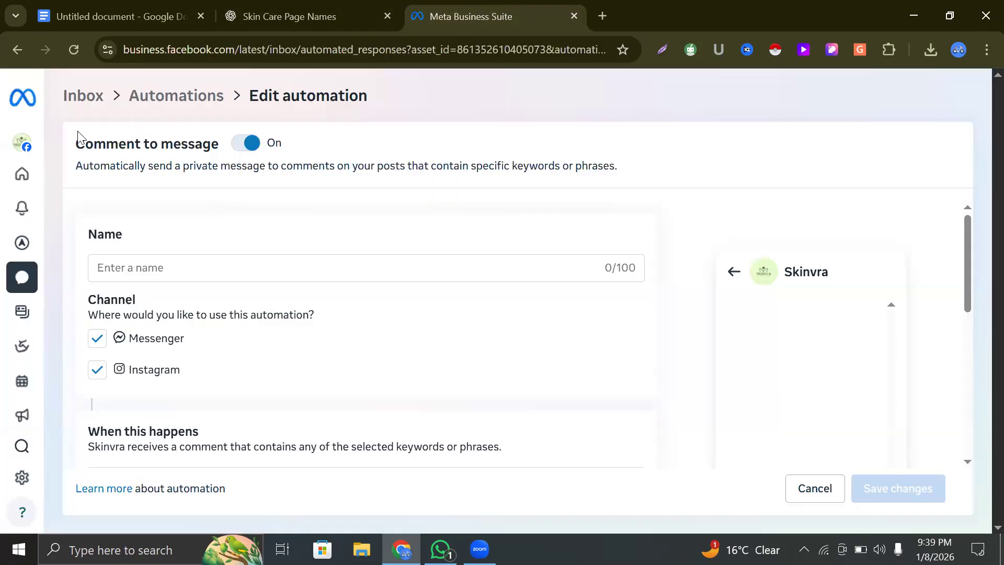
{"action": "left_click_drag", "start_coordinate": [77, 143], "coordinate": [679, 191]}
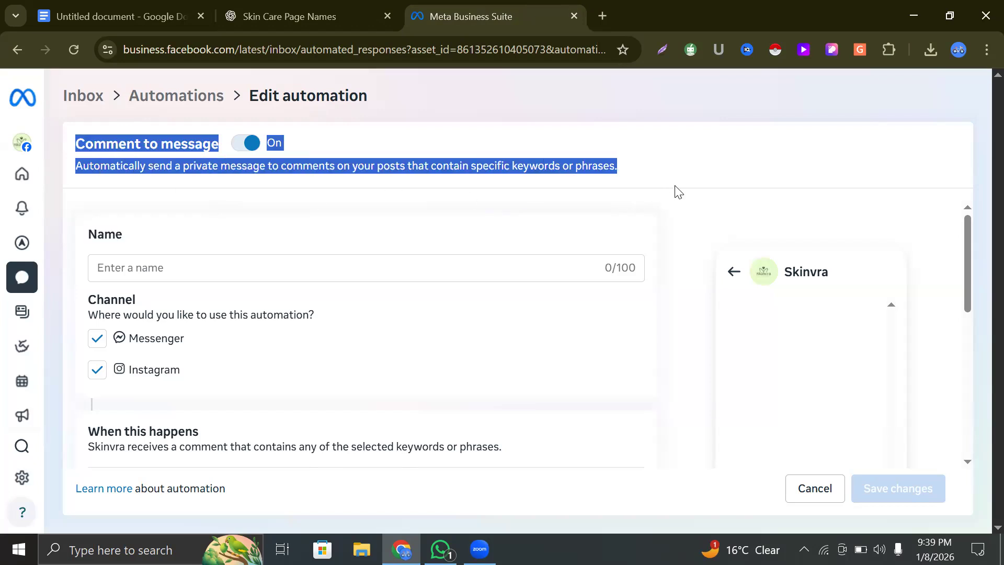
{"action": "right_click", "coordinate": [565, 168]}
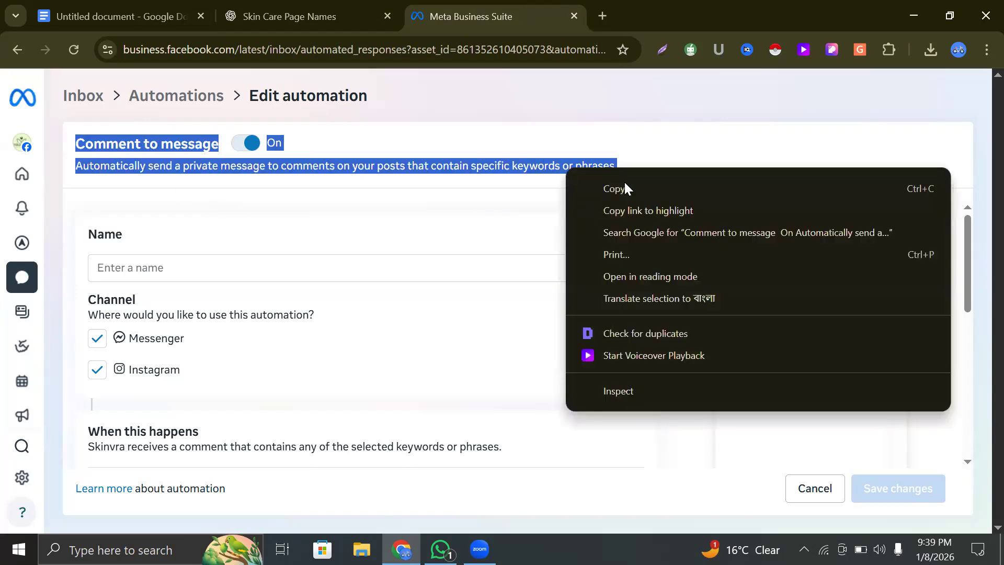
{"action": "left_click", "coordinate": [637, 194]}
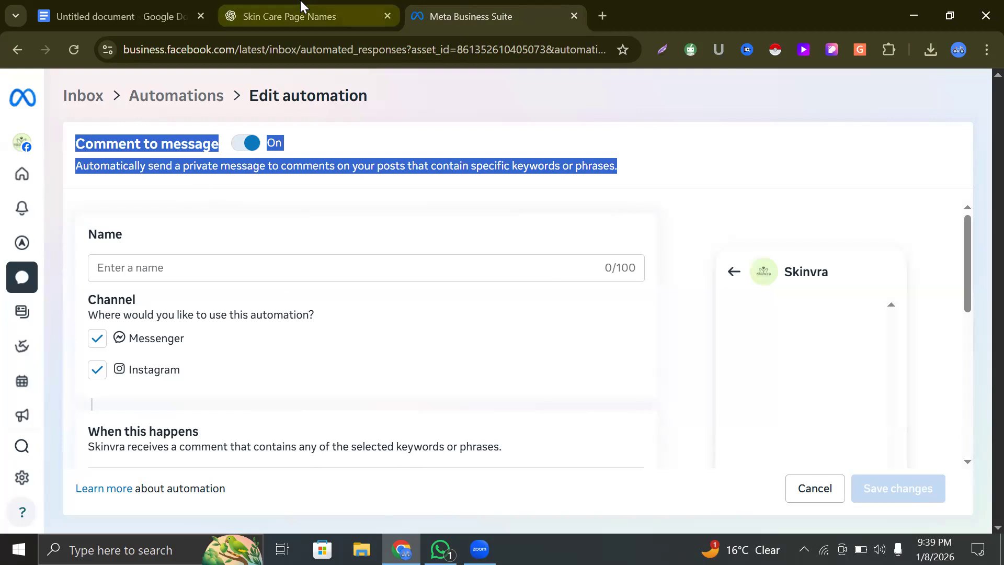
{"action": "left_click", "coordinate": [301, 8]}
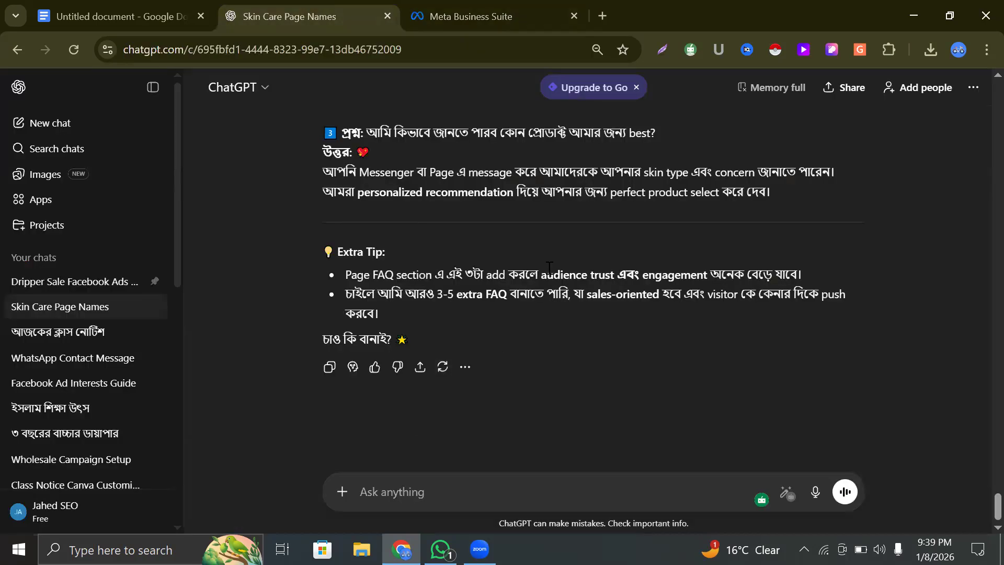
Step: Send the pasted Comment to message description to ChatGPT and read its Skinvra keywords and auto-reply suggestions
{"action": "left_click", "coordinate": [659, 138]}
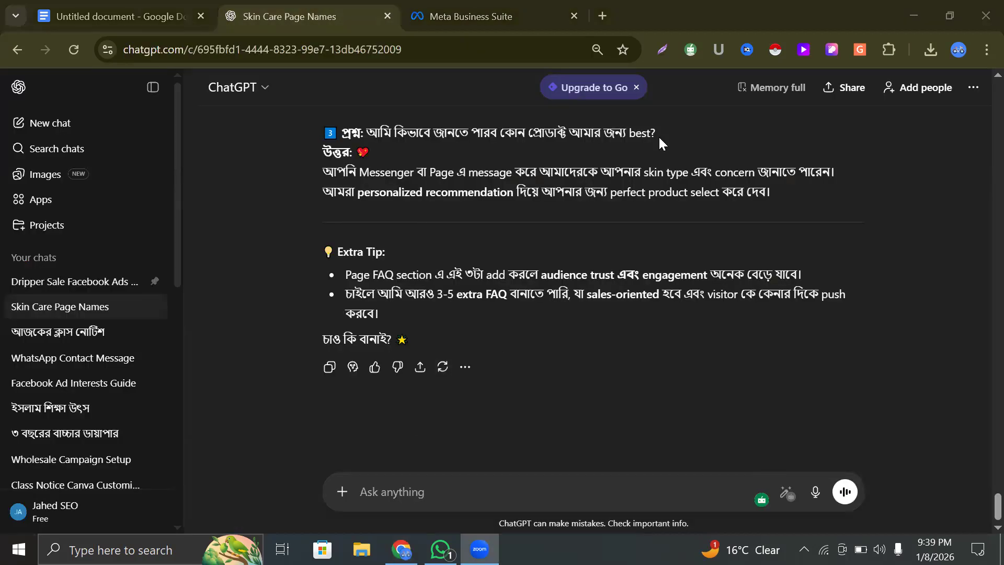
{"action": "left_click", "coordinate": [410, 498]}
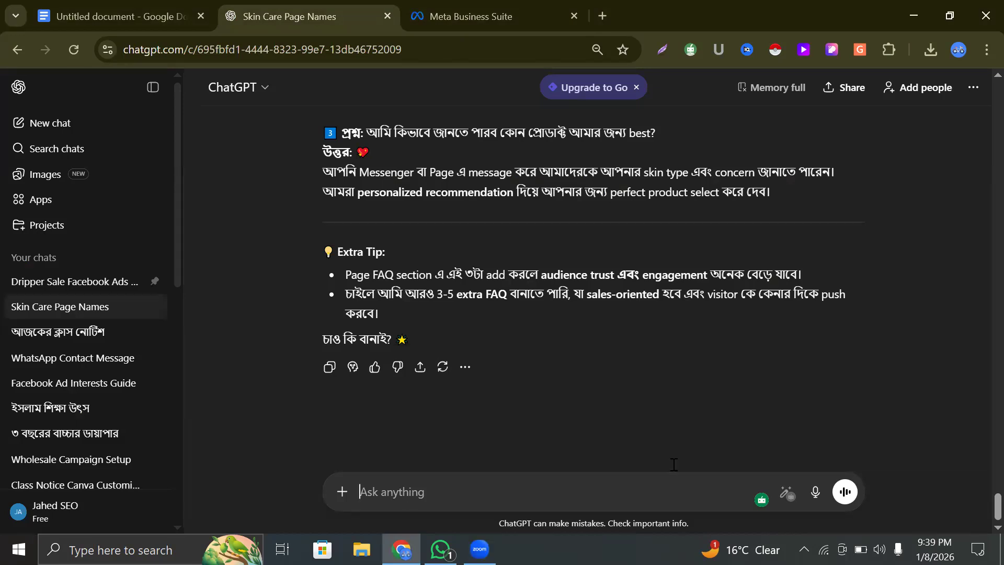
{"action": "key", "text": "ctrl+v"}
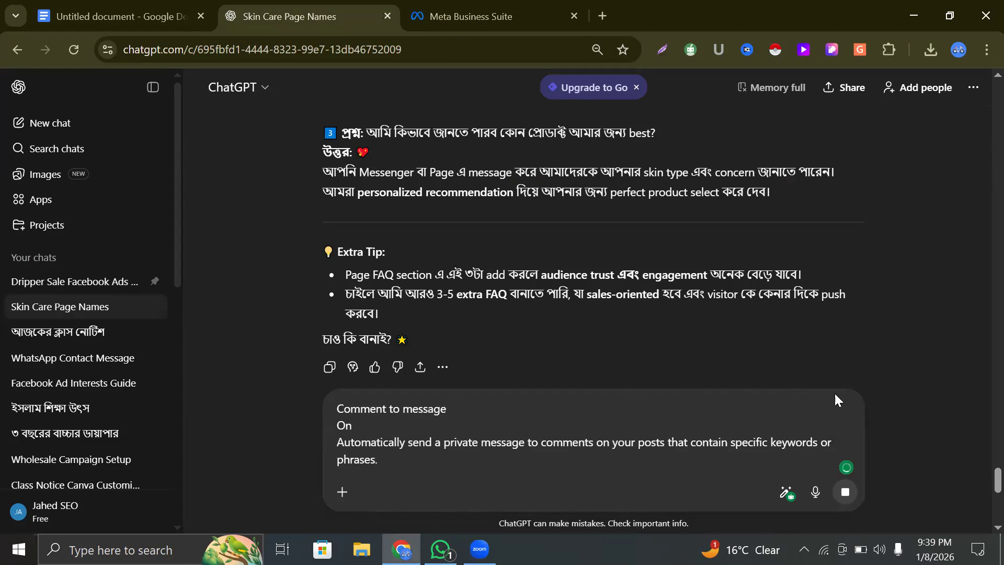
{"action": "key", "text": "Return"}
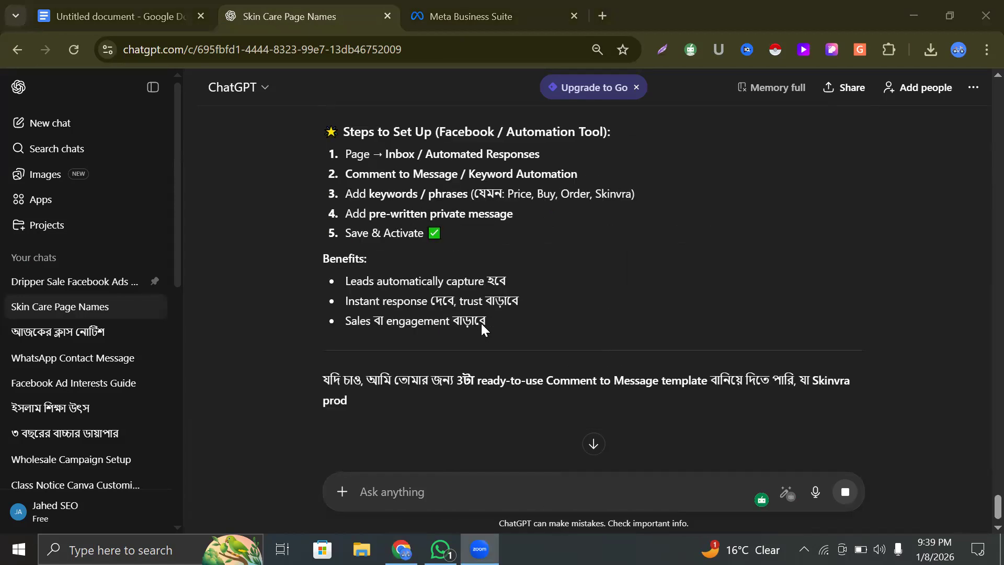
{"action": "scroll", "coordinate": [481, 321], "scroll_direction": "up", "scroll_amount": 5}
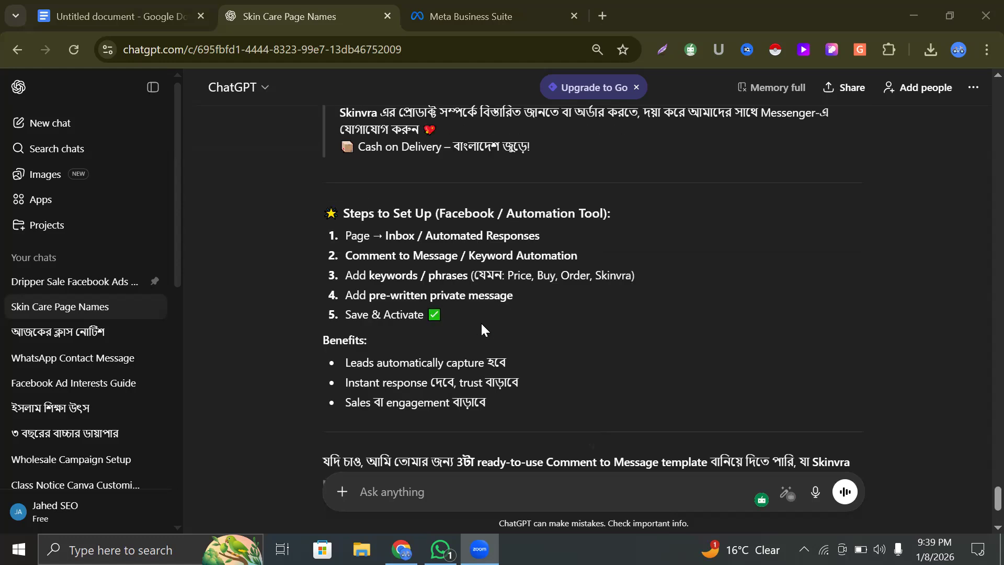
{"action": "scroll", "coordinate": [481, 321], "scroll_direction": "up", "scroll_amount": 3}
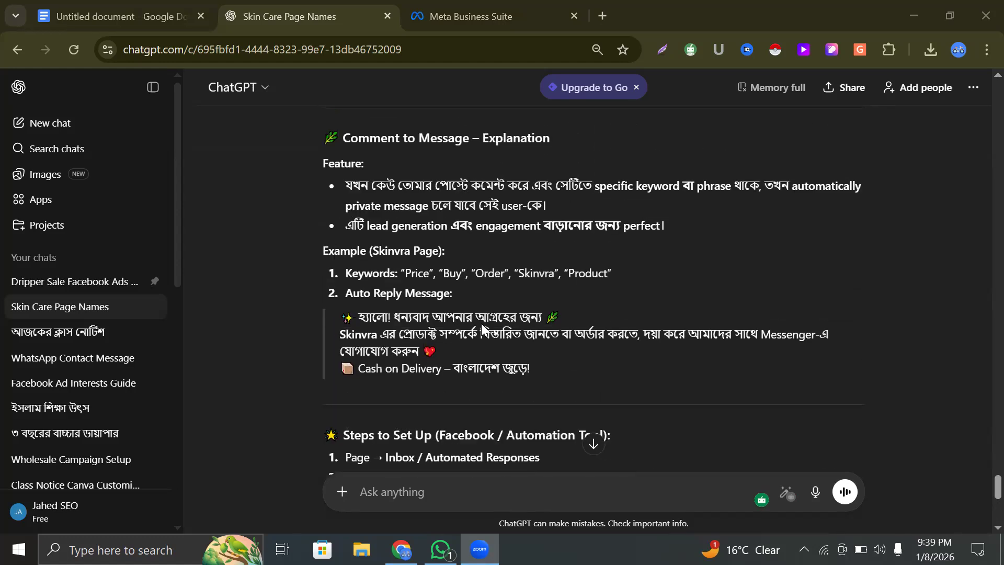
{"action": "scroll", "coordinate": [481, 322], "scroll_direction": "up", "scroll_amount": 2}
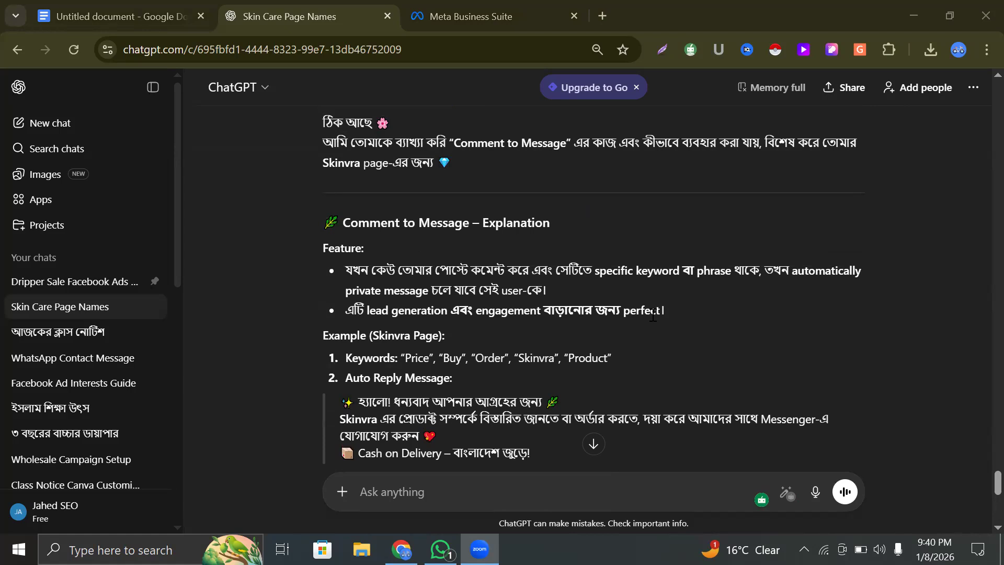
{"action": "scroll", "coordinate": [652, 315], "scroll_direction": "down", "scroll_amount": 2}
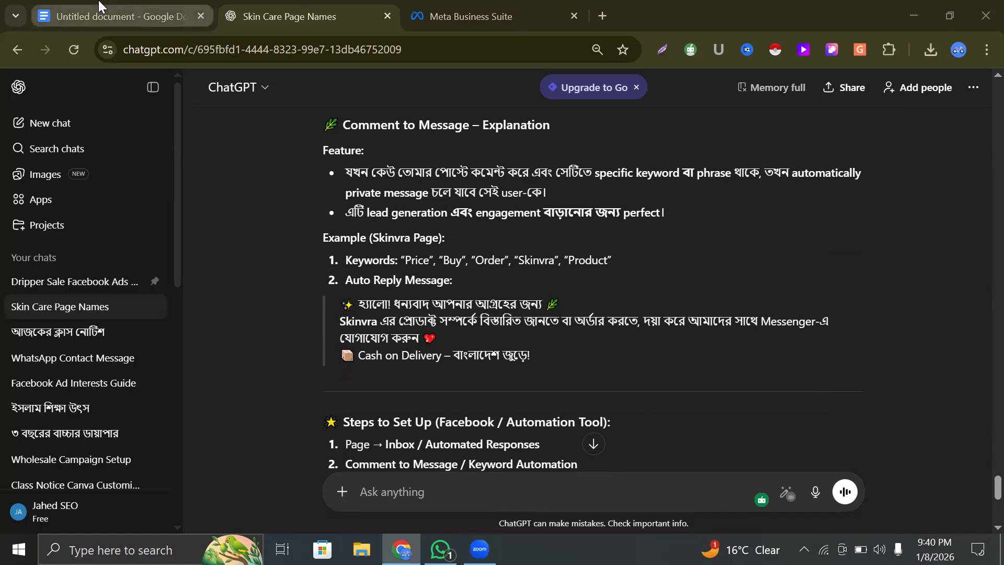
Step: Back in the Comment to message setup, name the automation 'Comment reply'
{"action": "left_click", "coordinate": [459, 6]}
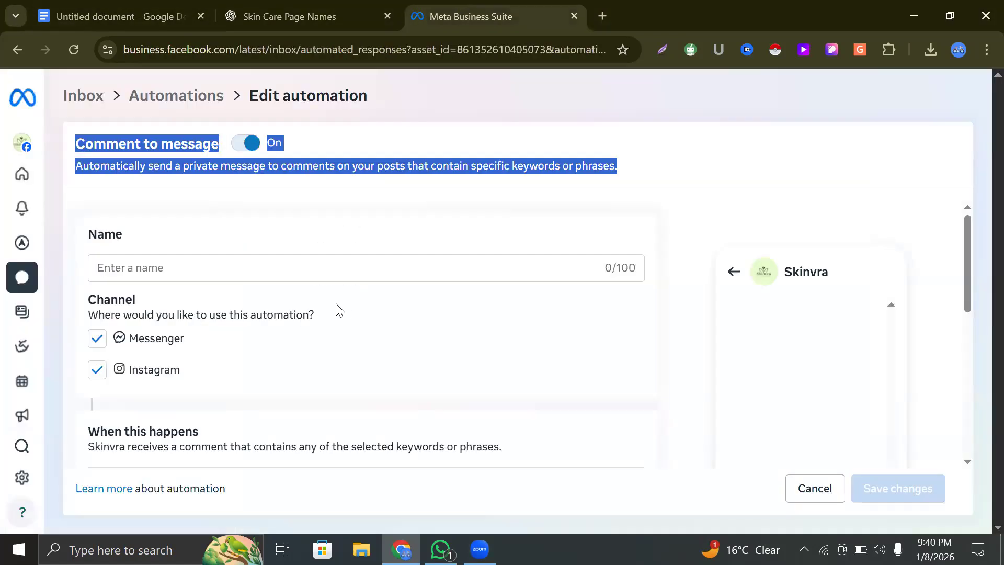
{"action": "left_click", "coordinate": [156, 272]}
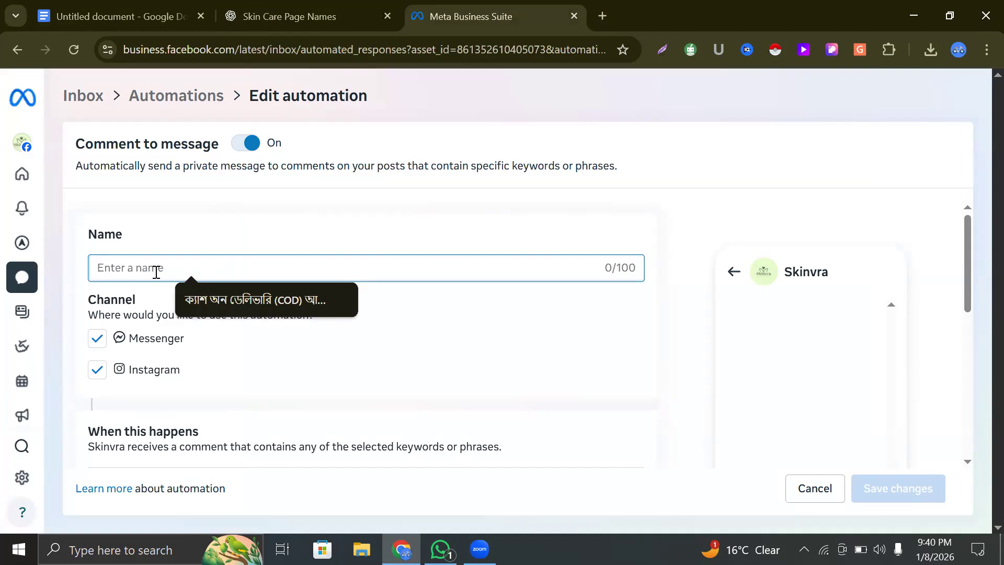
{"action": "type", "text": "Co"}
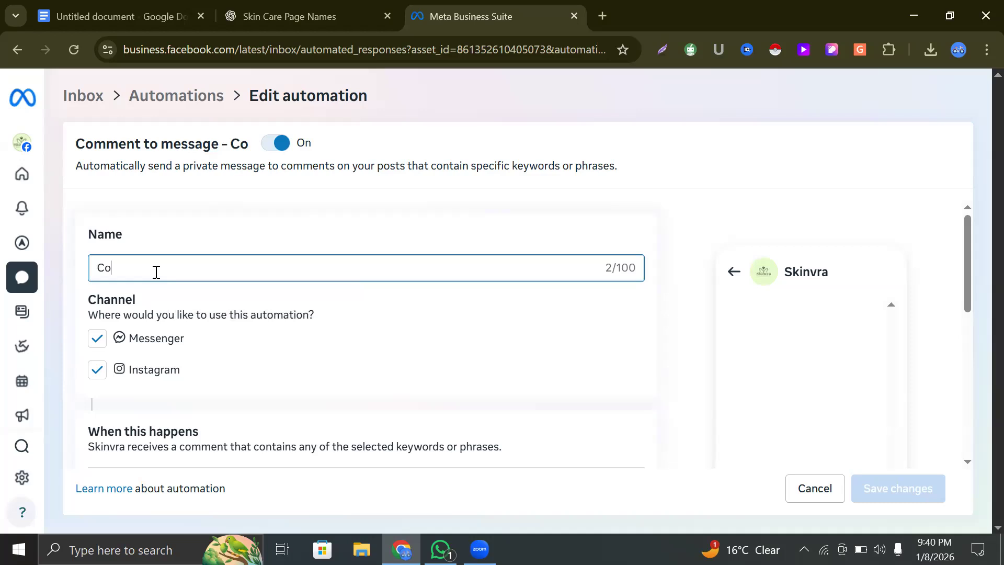
{"action": "type", "text": "mme"}
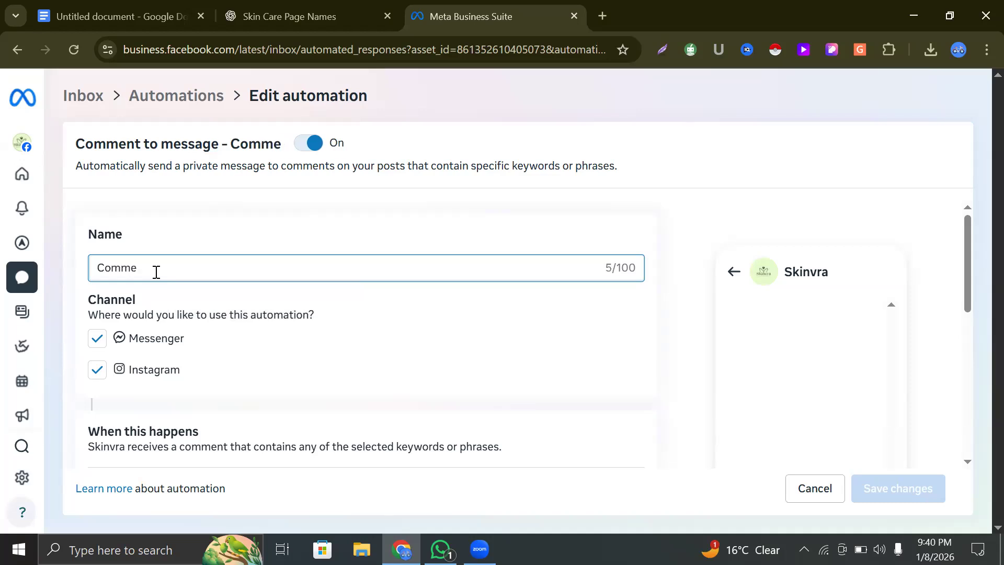
{"action": "type", "text": "nt reply"}
Step: Scroll to 'When this happens' and place the cursor in the 'Enter up to 10 keywords' field
{"action": "scroll", "coordinate": [203, 262], "scroll_direction": "down", "scroll_amount": 1}
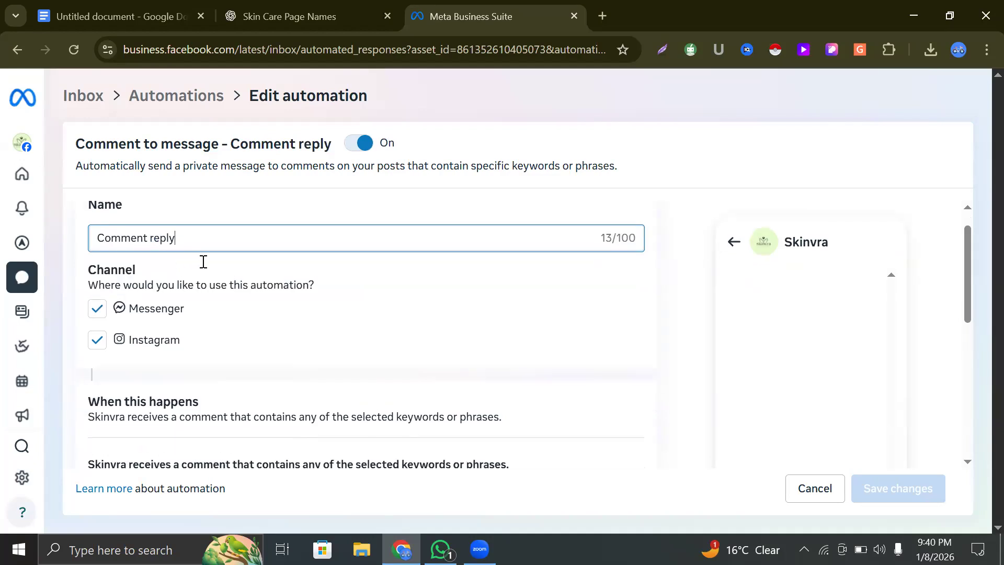
{"action": "scroll", "coordinate": [203, 262], "scroll_direction": "down", "scroll_amount": 3}
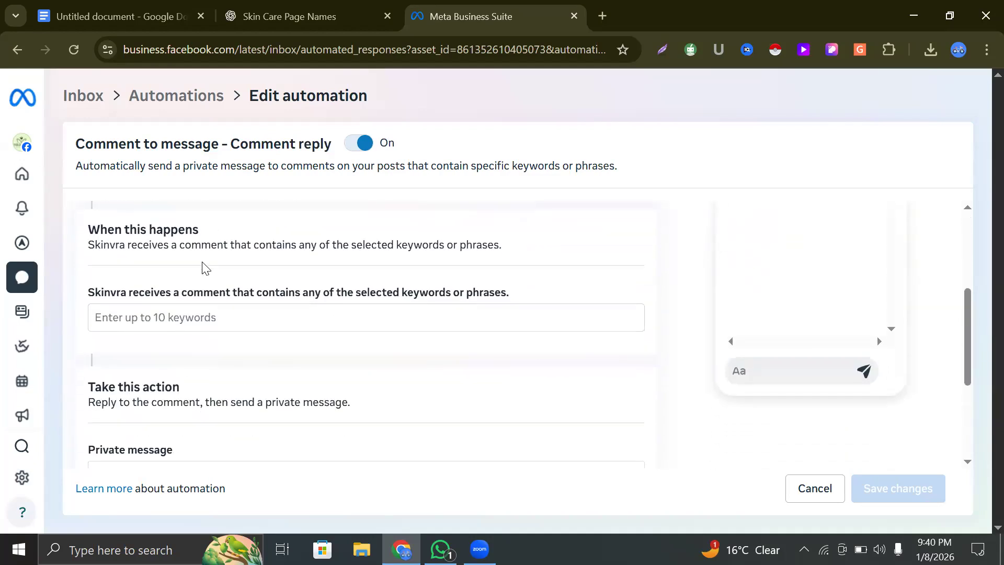
{"action": "left_click", "coordinate": [161, 318]}
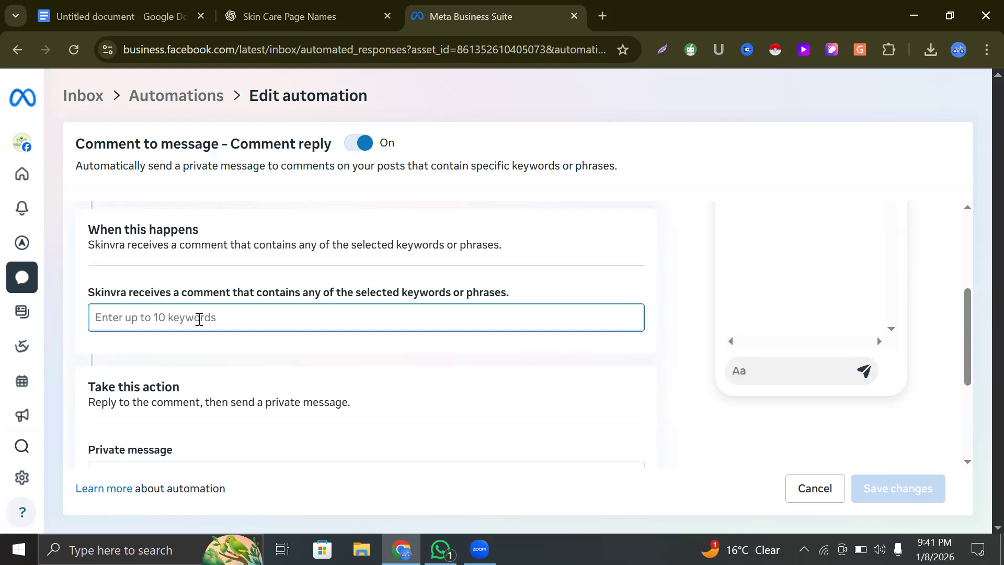
Step: Ask ChatGPT for 10 keywords interested customers use most, and read its Top 10 list
{"action": "left_click", "coordinate": [288, 11]}
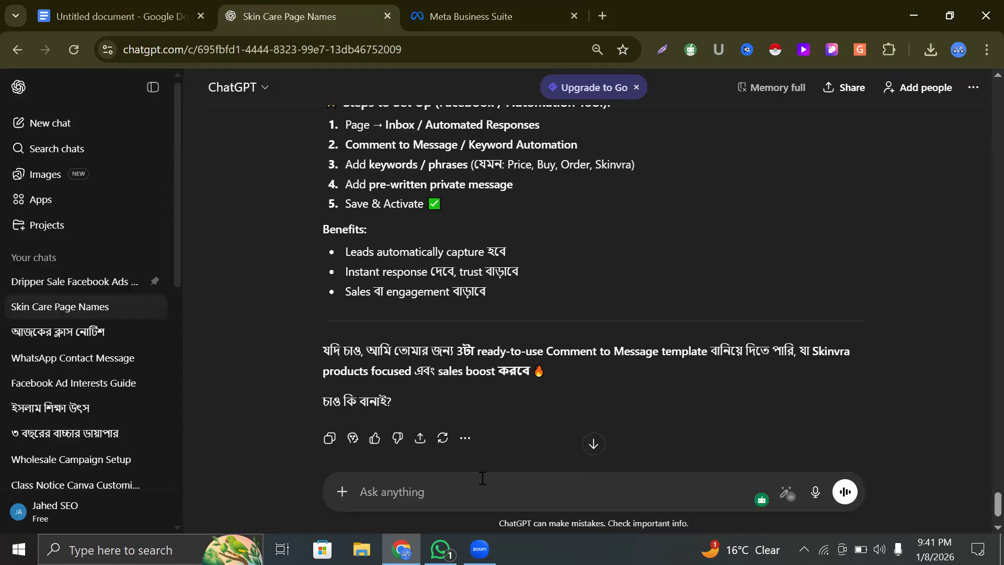
{"action": "type", "text": "amak 10ta k"}
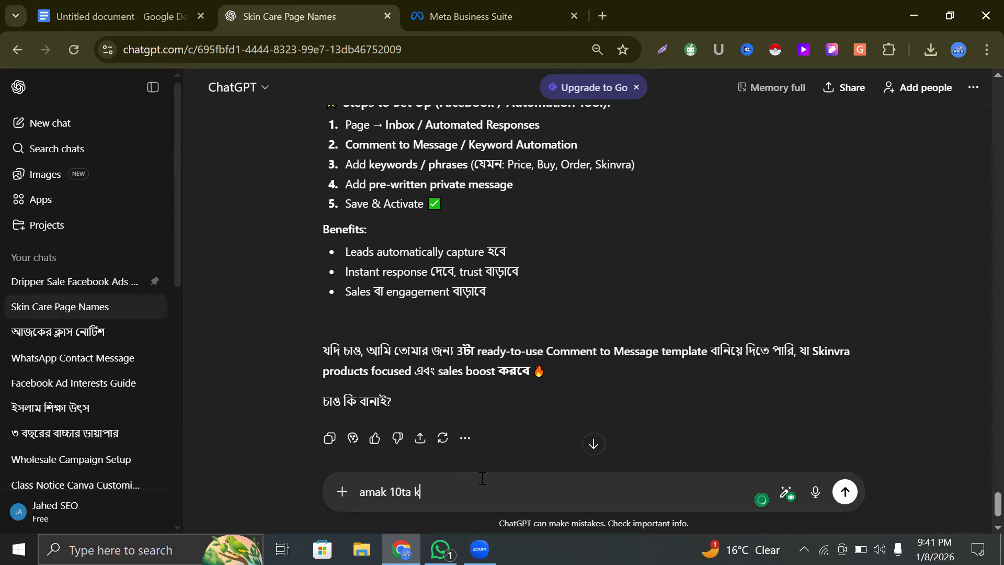
{"action": "type", "text": "eyword daw , jegula customer ra besi kore thake"}
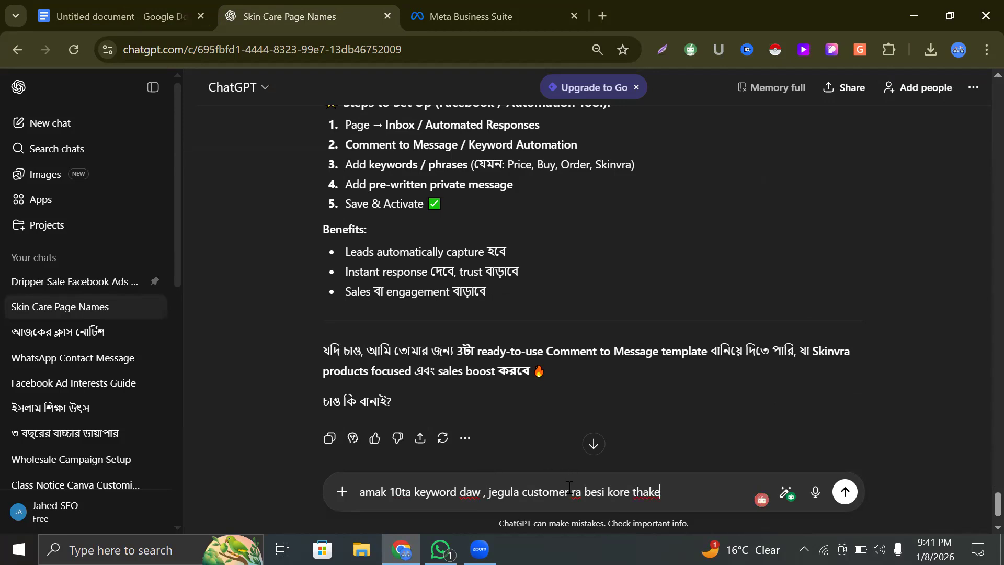
{"action": "left_click", "coordinate": [522, 495]}
{"action": "type", "text": "intare"}
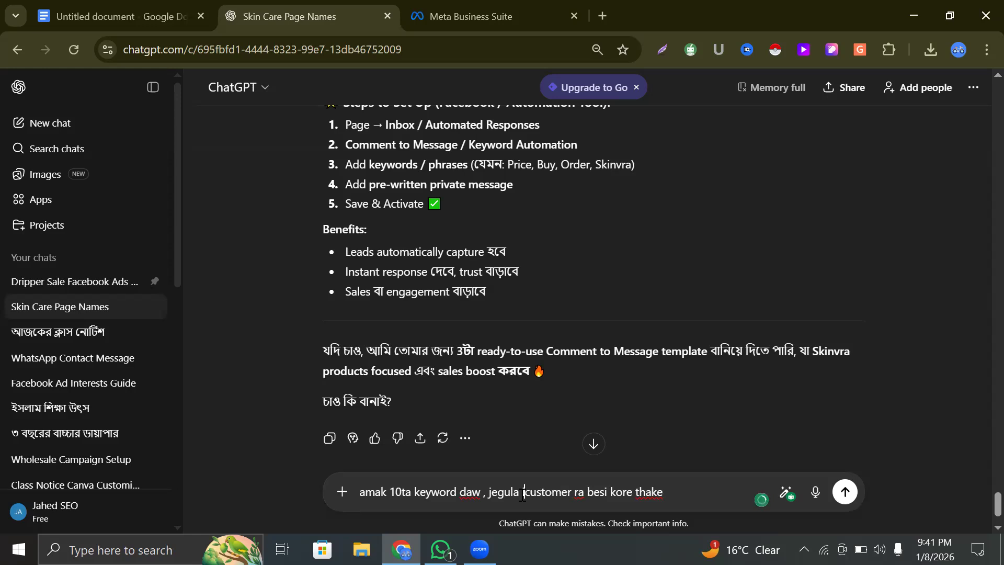
{"action": "type", "text": "sted"}
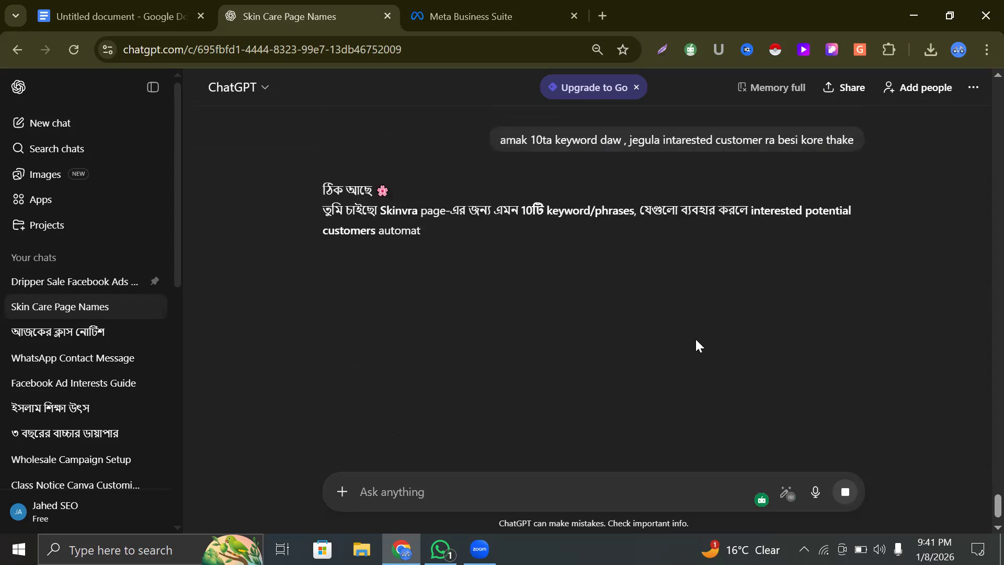
{"action": "scroll", "coordinate": [588, 234], "scroll_direction": "down", "scroll_amount": 1}
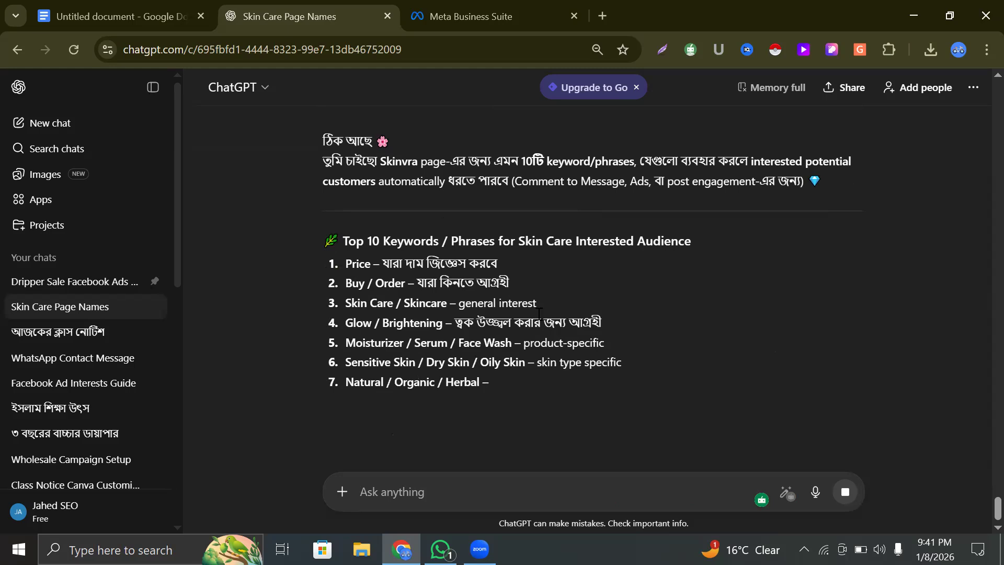
{"action": "scroll", "coordinate": [525, 329], "scroll_direction": "down", "scroll_amount": 3}
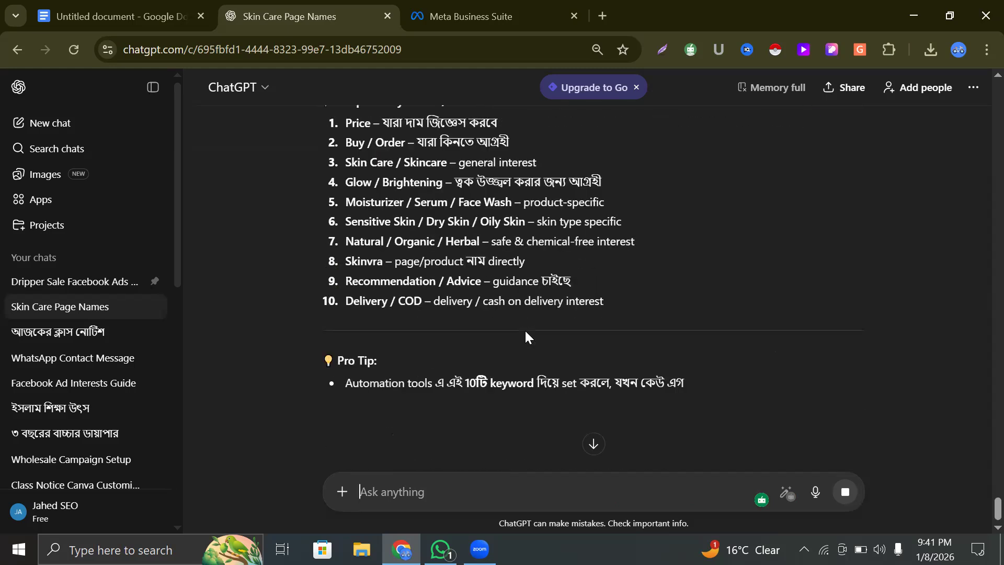
{"action": "scroll", "coordinate": [587, 472], "scroll_direction": "up", "scroll_amount": 3}
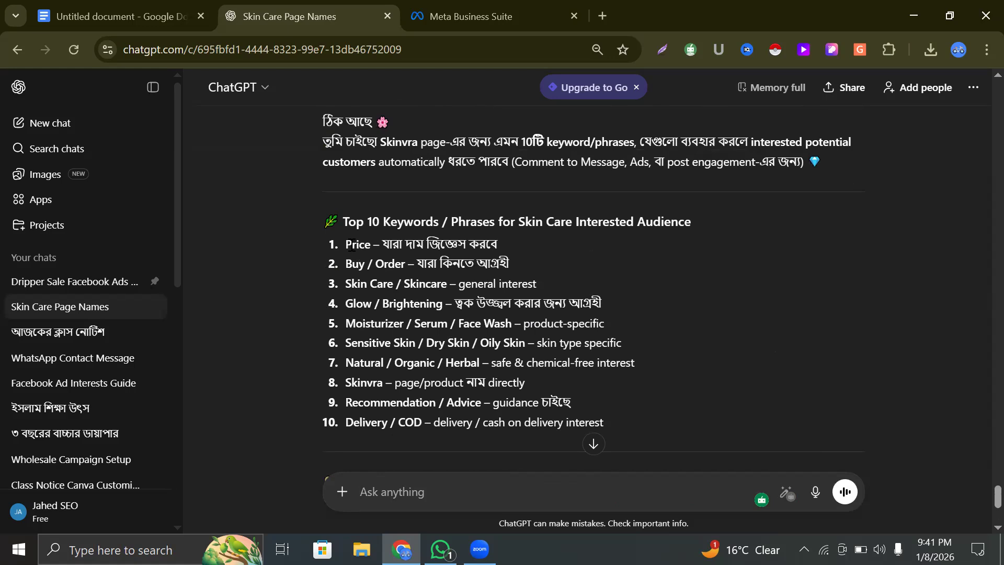
{"action": "scroll", "coordinate": [396, 277], "scroll_direction": "down", "scroll_amount": 3}
{"action": "scroll", "coordinate": [396, 280], "scroll_direction": "up", "scroll_amount": 1}
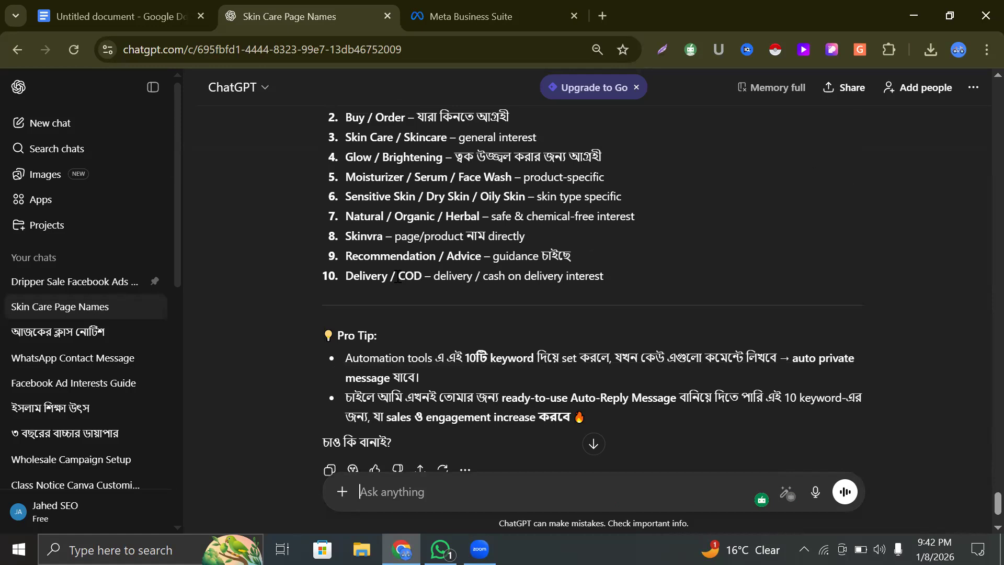
{"action": "scroll", "coordinate": [398, 276], "scroll_direction": "down", "scroll_amount": 2}
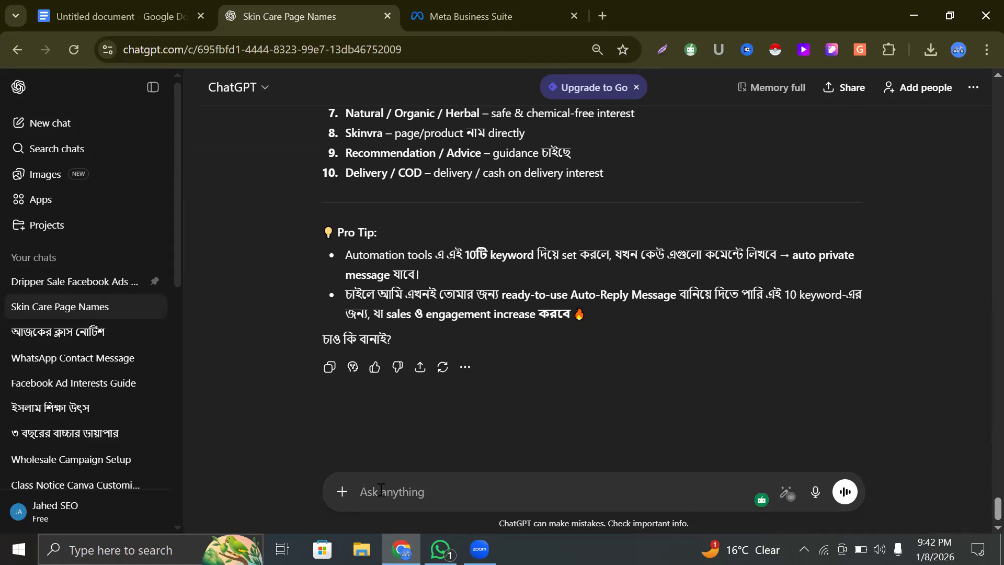
Step: Ask ChatGPT for 10 Bangla + English keywords like Bengali skin-care commenters use, then review them
{"action": "type", "text": "bangla"}
{"action": "key", "text": "BackSpace"}
{"action": "type", "text": "ali ra jevabe comment kore "}
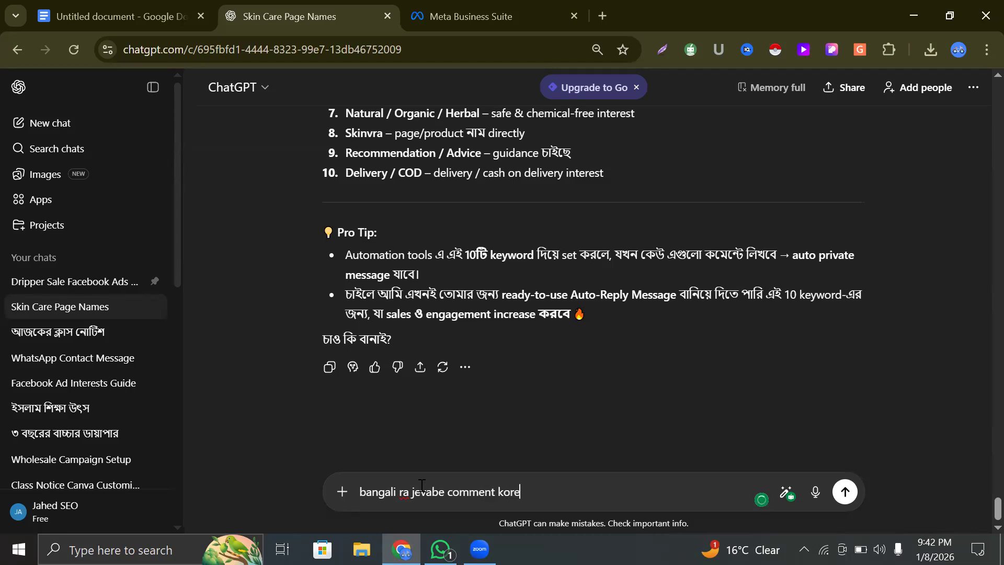
{"action": "type", "text": "skin care products er"}
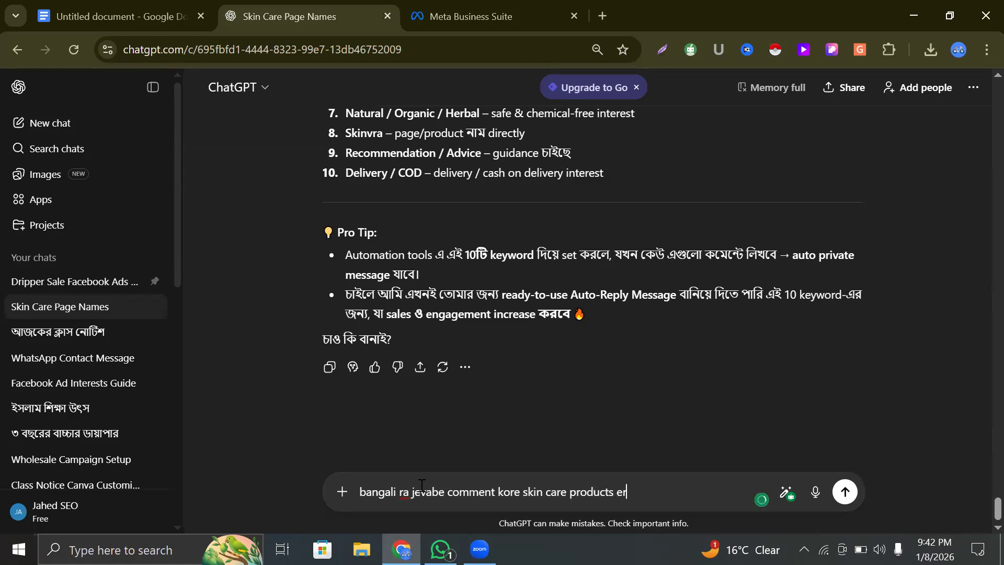
{"action": "type", "text": " page e ,,same oi rokom"}
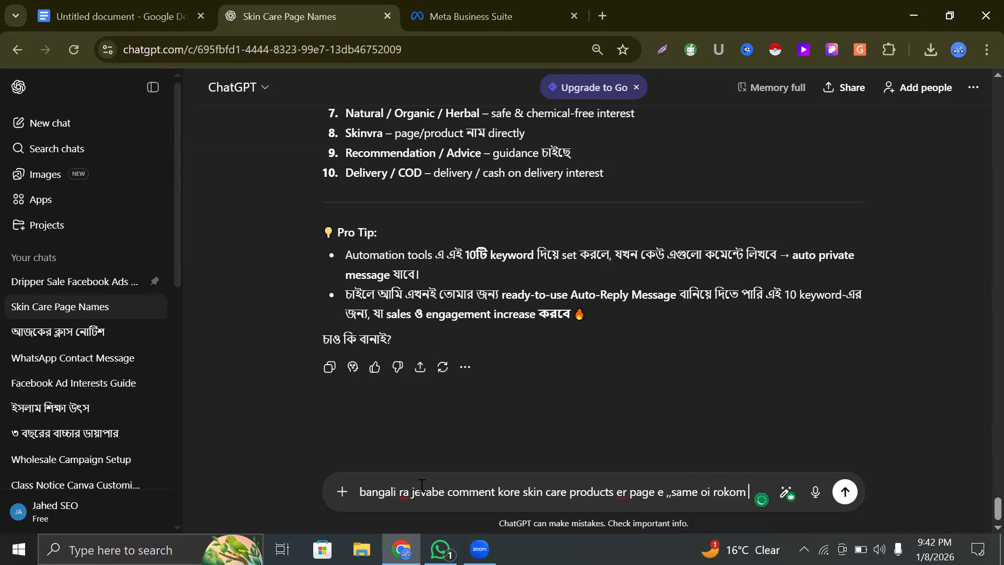
{"action": "type", "text": " 10ta banggla + eng"}
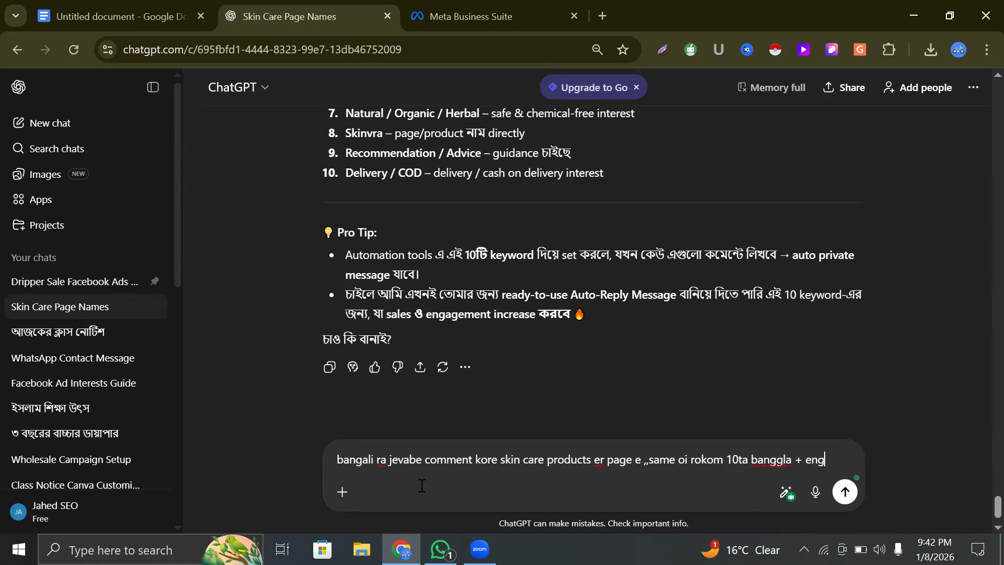
{"action": "type", "text": "lish keyw"}
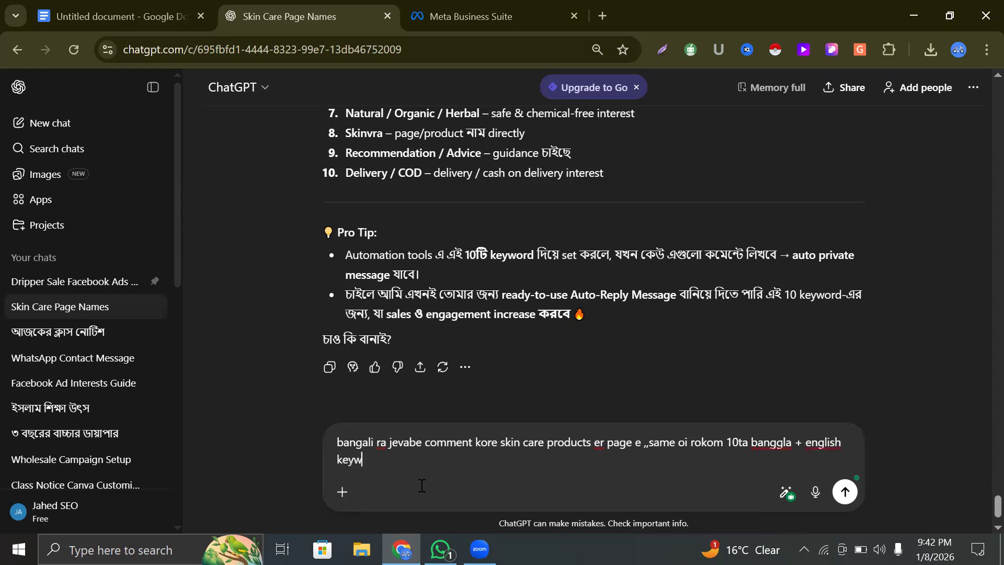
{"action": "type", "text": "rd daw"}
{"action": "key", "text": "Return"}
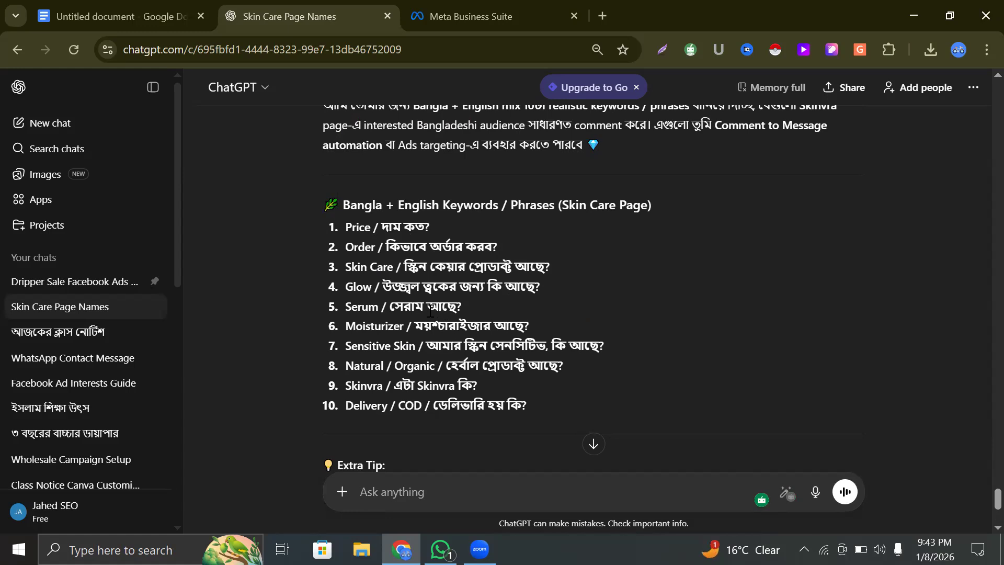
{"action": "scroll", "coordinate": [427, 309], "scroll_direction": "down", "scroll_amount": 1}
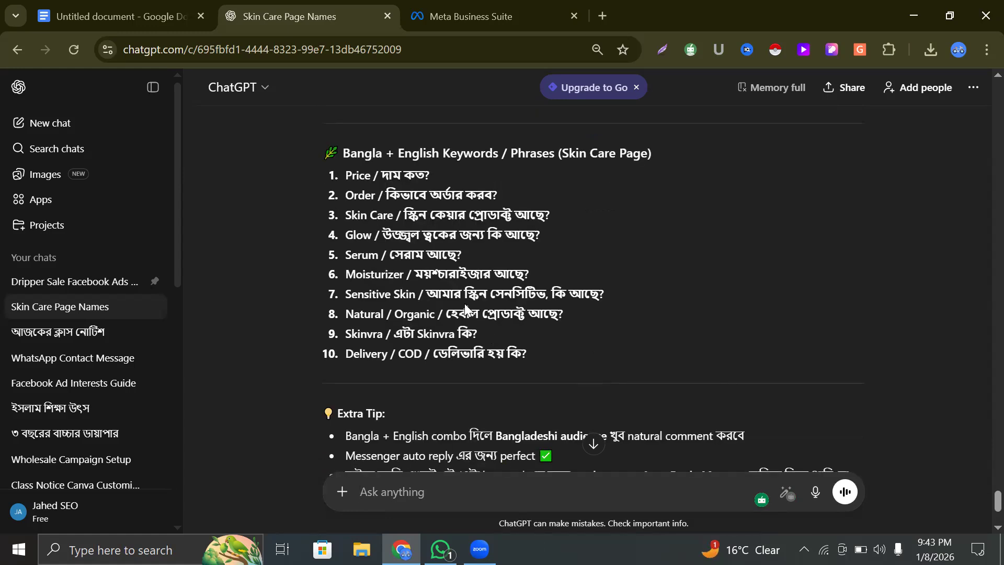
{"action": "scroll", "coordinate": [465, 306], "scroll_direction": "up", "scroll_amount": 1}
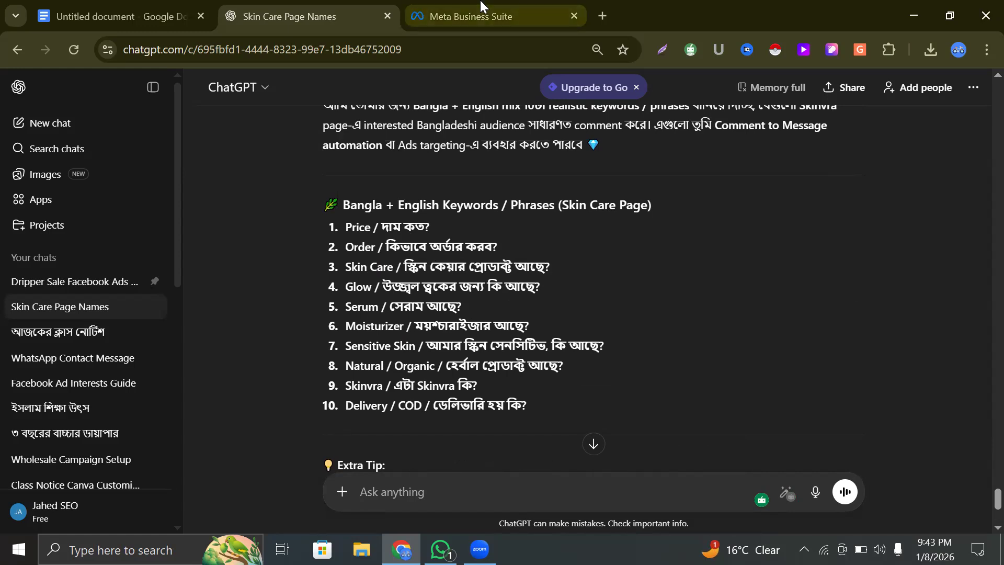
{"action": "left_click", "coordinate": [463, 16]}
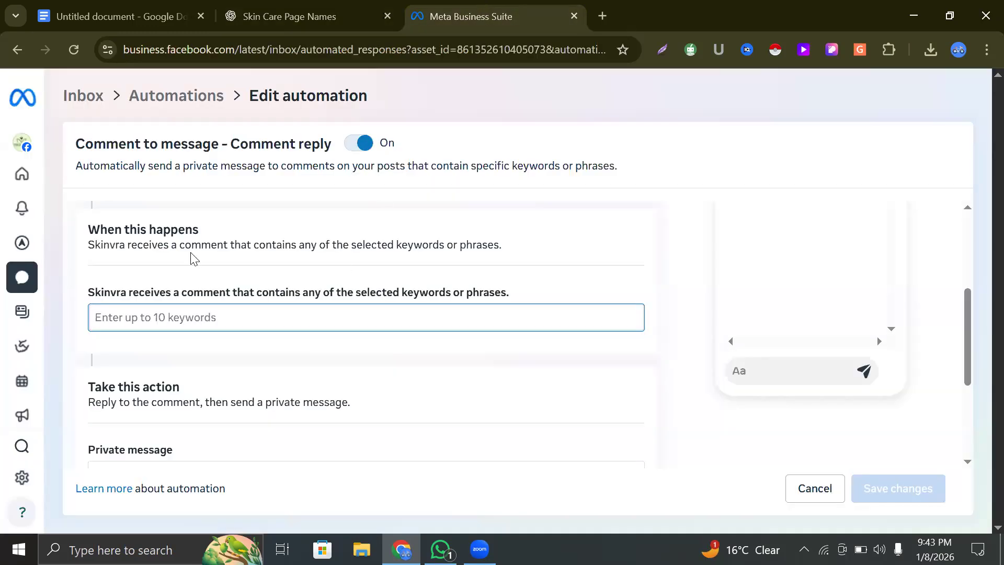
Step: Add price, chai, koto and plz as trigger keyword chips
{"action": "scroll", "coordinate": [187, 267], "scroll_direction": "down", "scroll_amount": 1}
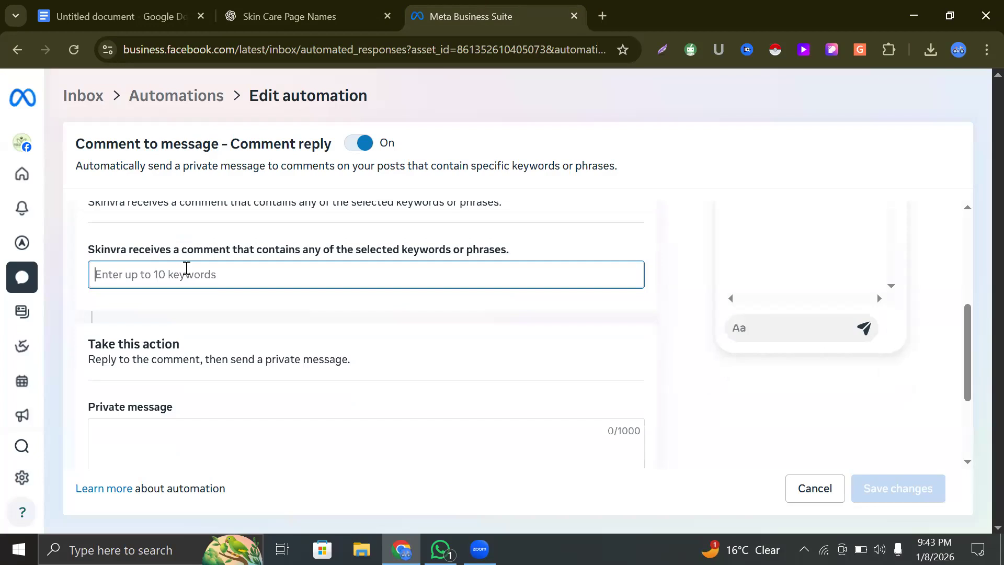
{"action": "type", "text": "price"}
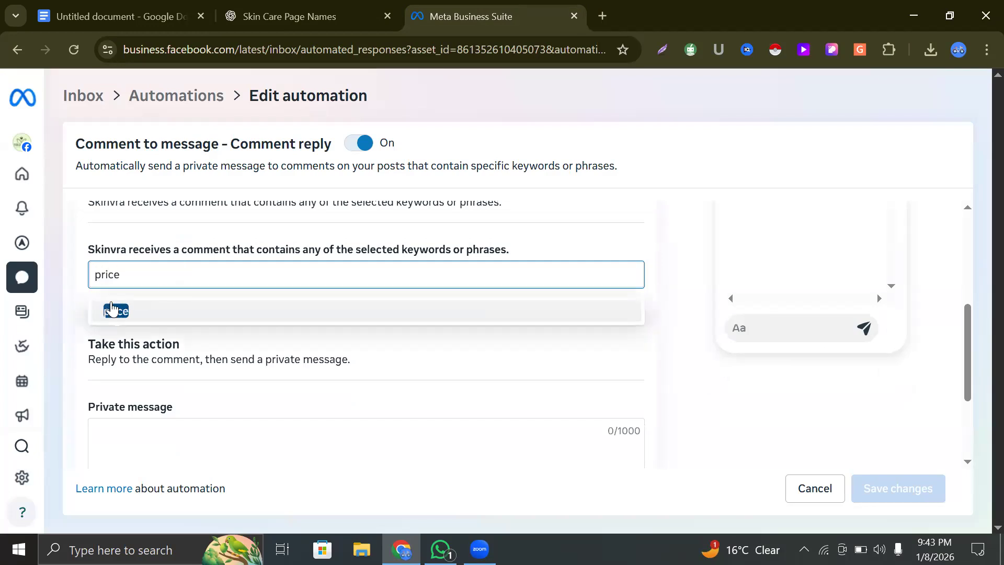
{"action": "left_click", "coordinate": [112, 310]}
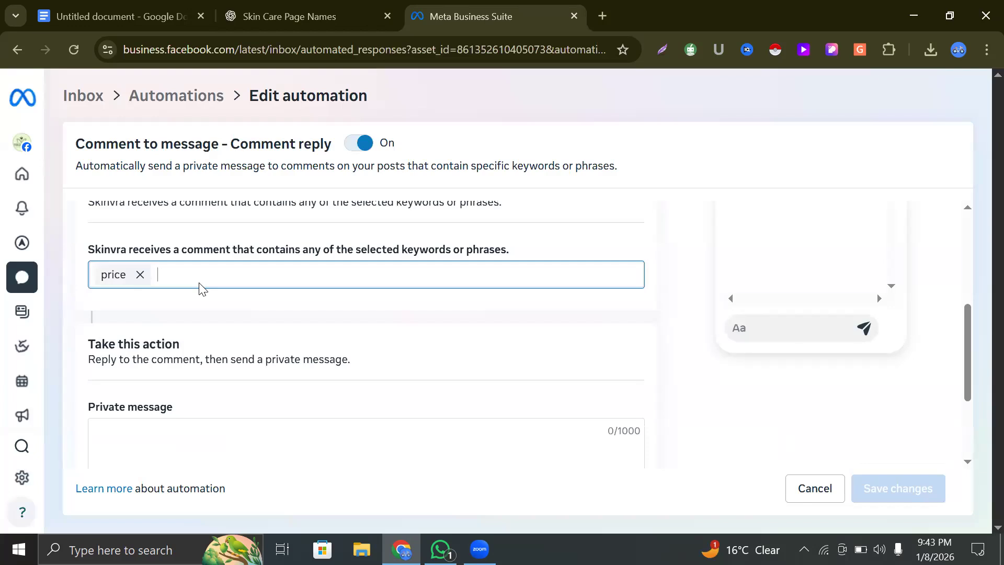
{"action": "type", "text": "chai"}
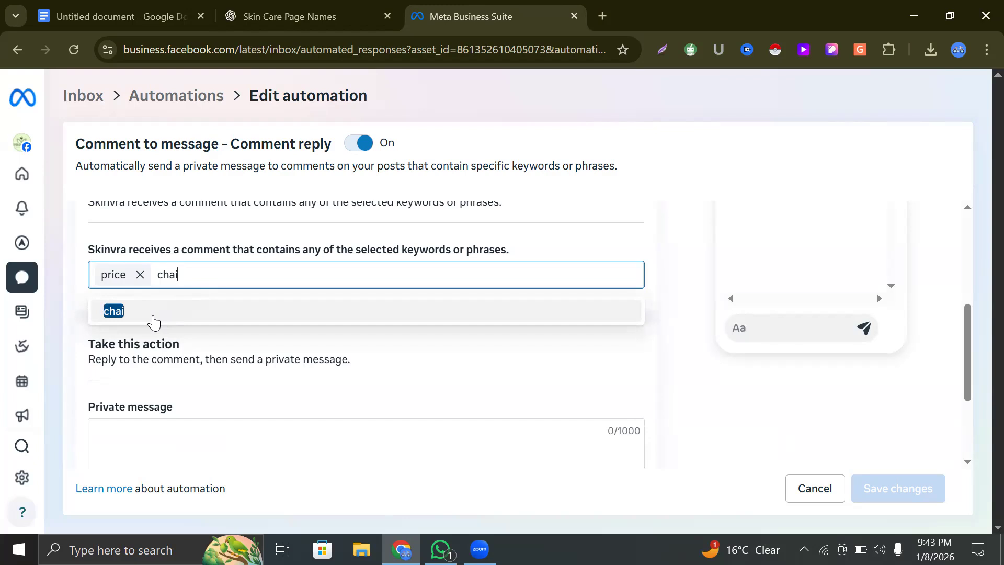
{"action": "left_click", "coordinate": [154, 312]}
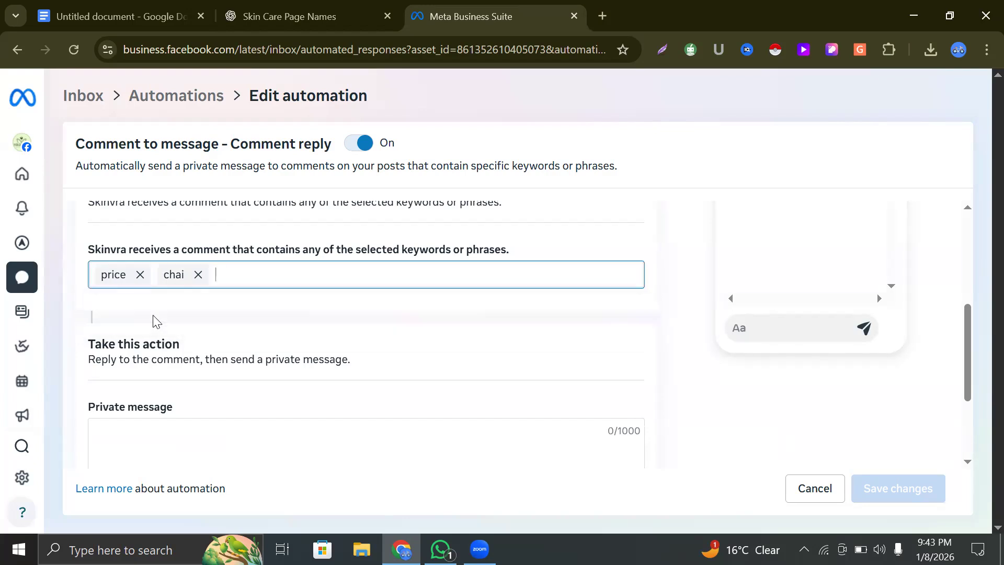
{"action": "type", "text": "ko5o"}
{"action": "key", "text": "BackSpace"}
{"action": "key", "text": "BackSpace"}
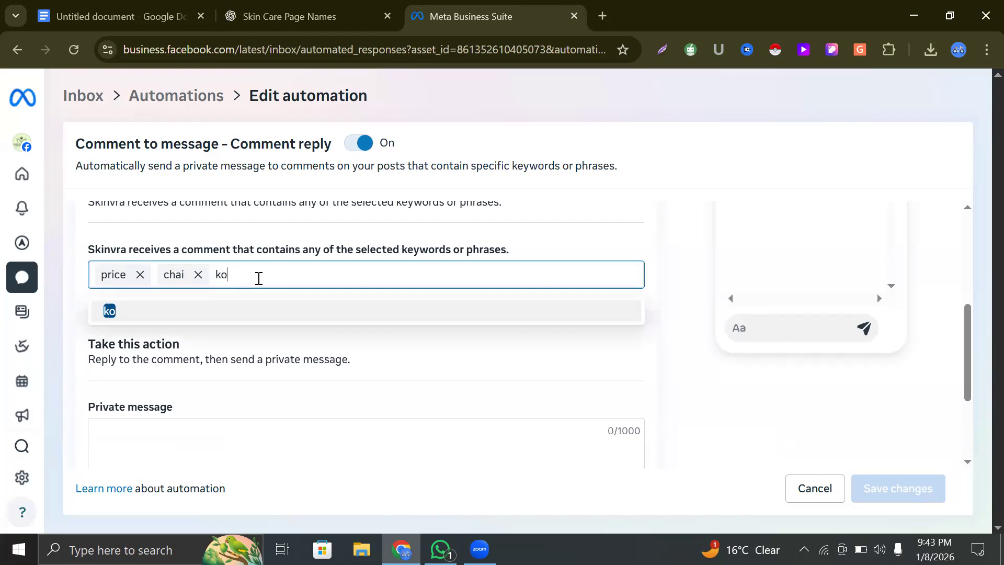
{"action": "type", "text": "to"}
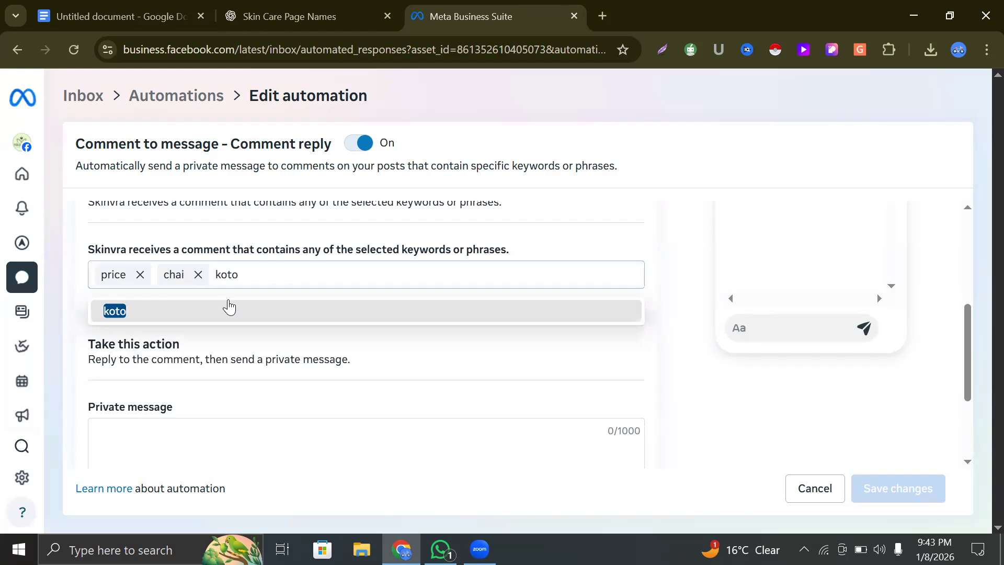
{"action": "left_click", "coordinate": [230, 306]}
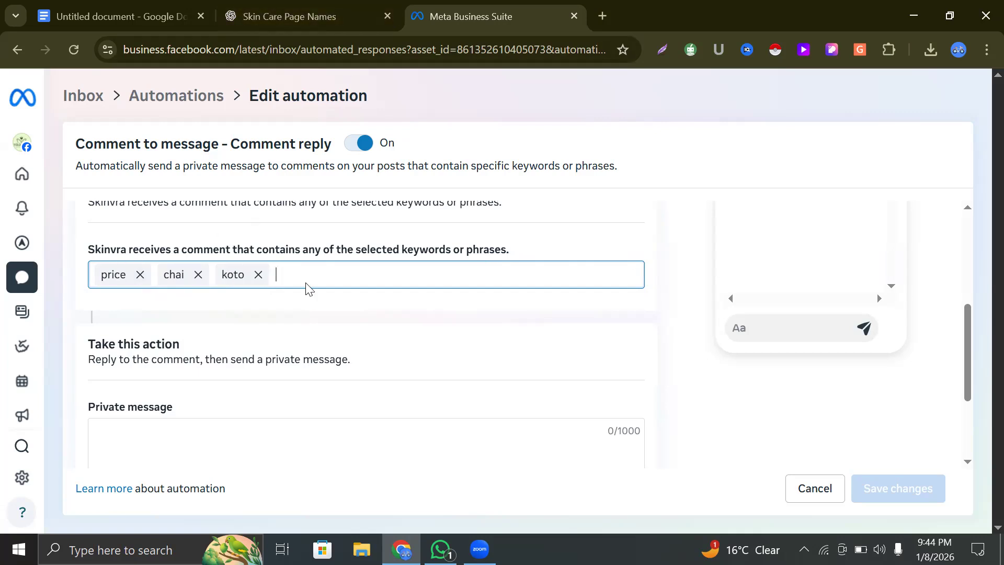
{"action": "type", "text": "plo"}
{"action": "key", "text": "BackSpace"}
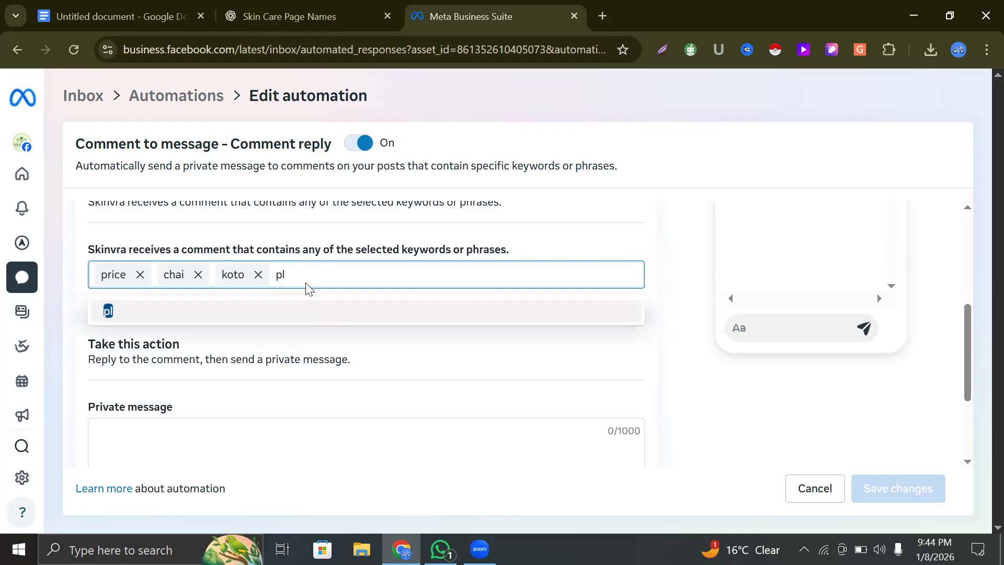
{"action": "type", "text": "z"}
{"action": "key", "text": "Return"}
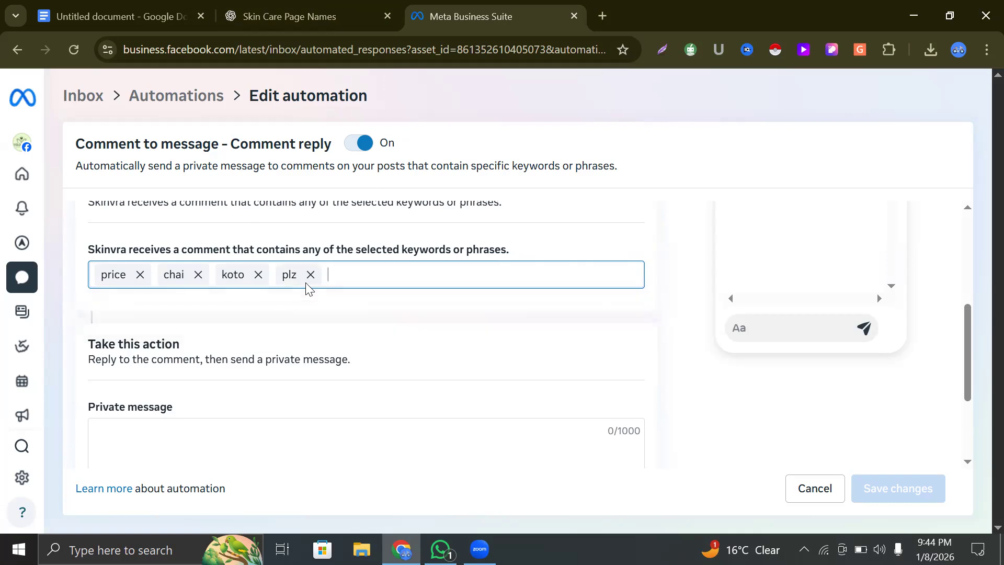
{"action": "left_click", "coordinate": [304, 5]}
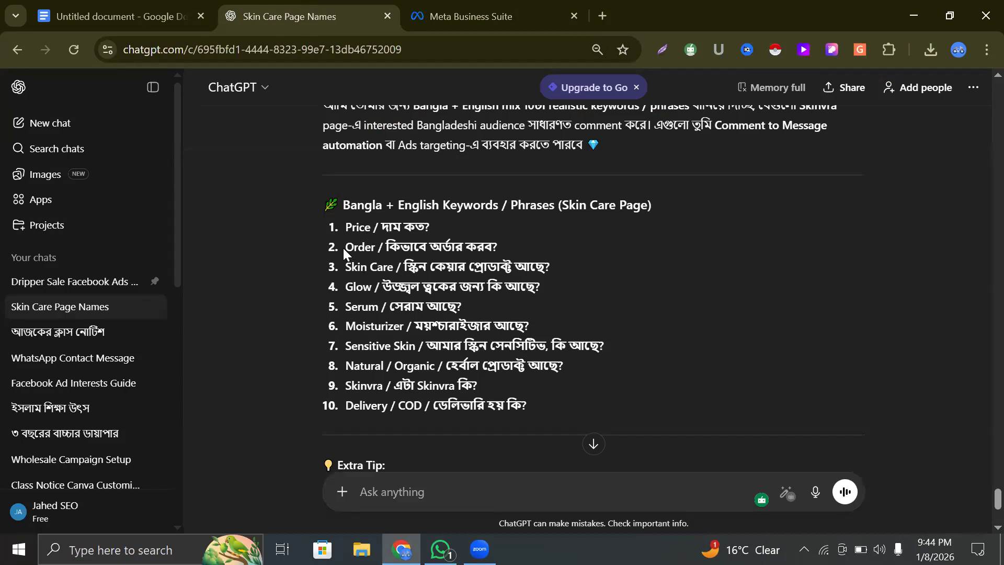
Step: Add order, skin and Tk as further trigger keywords, making seven in total
{"action": "left_click", "coordinate": [426, 7]}
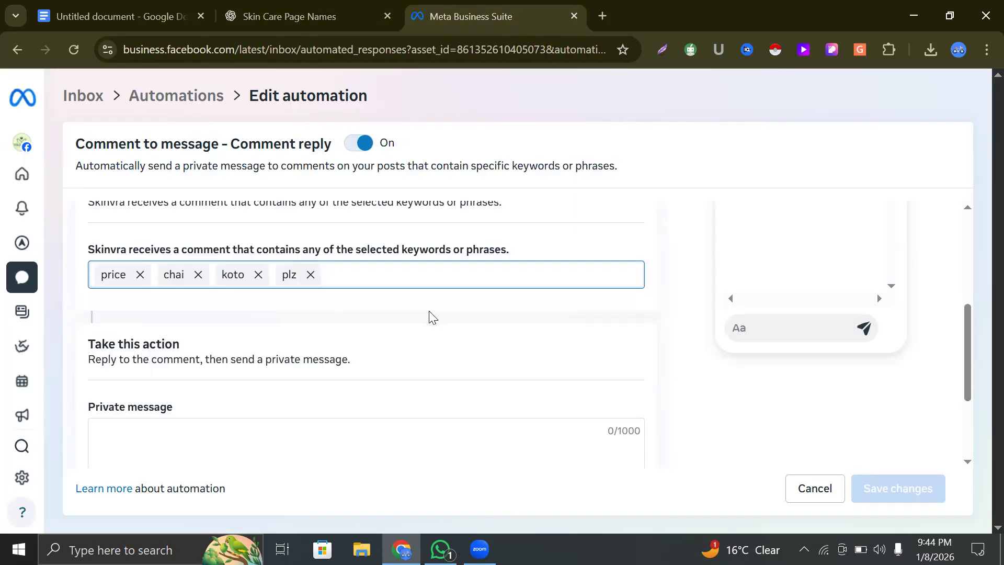
{"action": "type", "text": "order"}
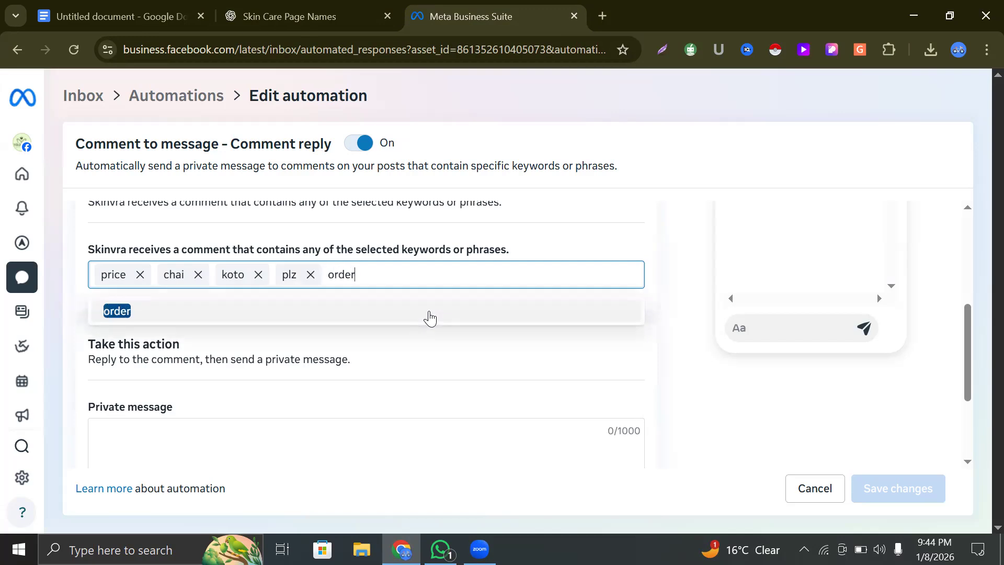
{"action": "left_click", "coordinate": [428, 314]}
{"action": "left_click", "coordinate": [335, 8]}
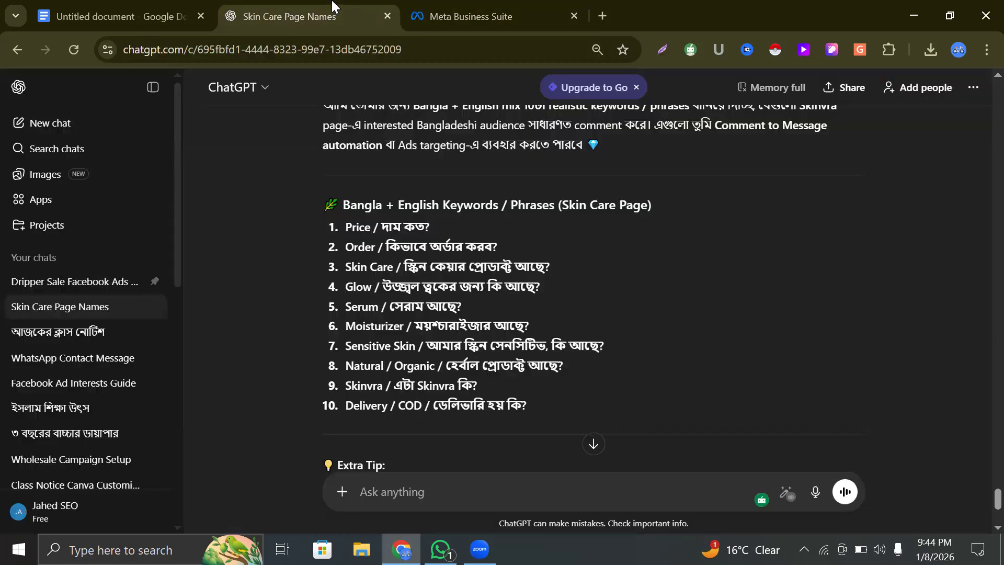
{"action": "scroll", "coordinate": [551, 289], "scroll_direction": "down", "scroll_amount": 1}
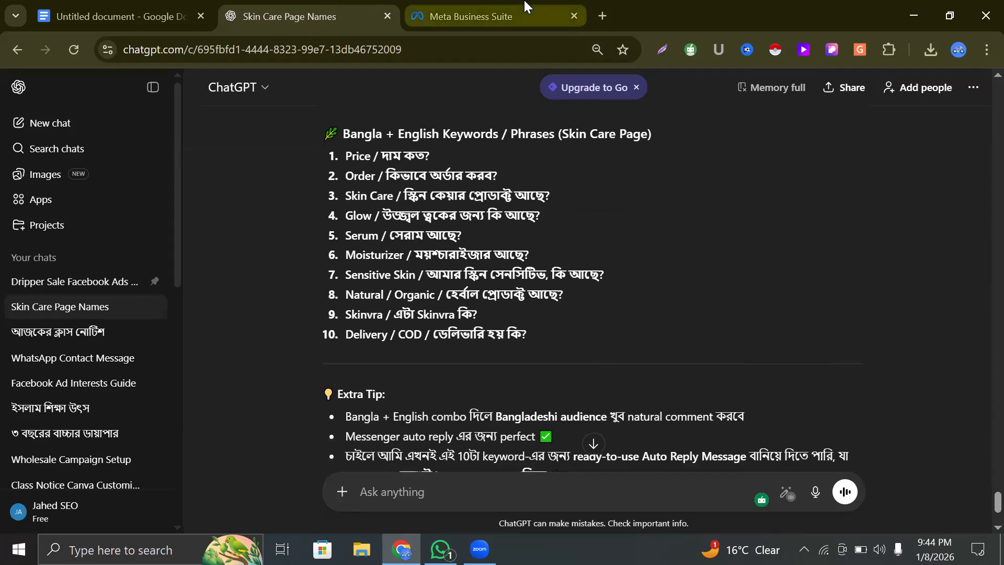
{"action": "left_click", "coordinate": [519, 24]}
{"action": "type", "text": "skin"}
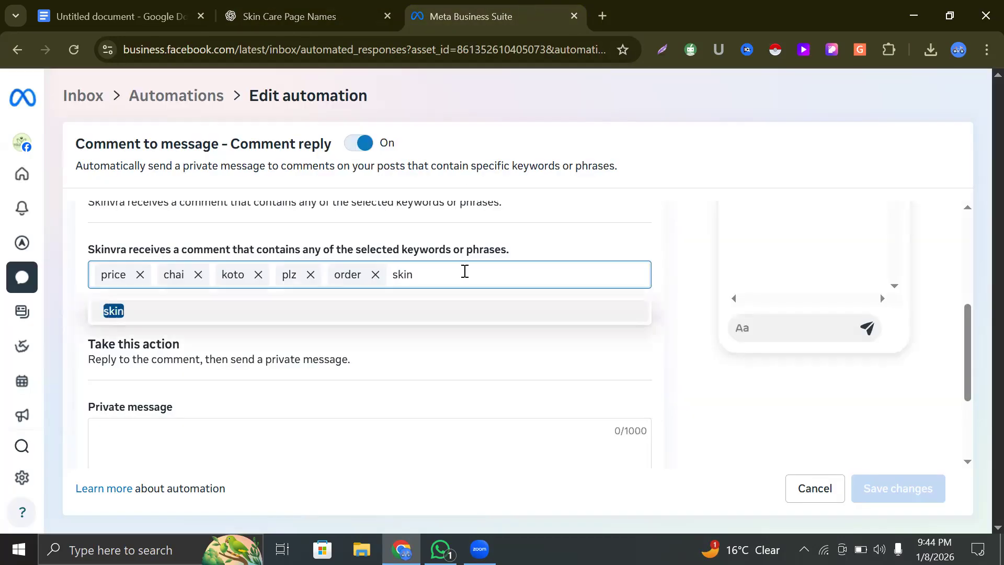
{"action": "key", "text": "Return"}
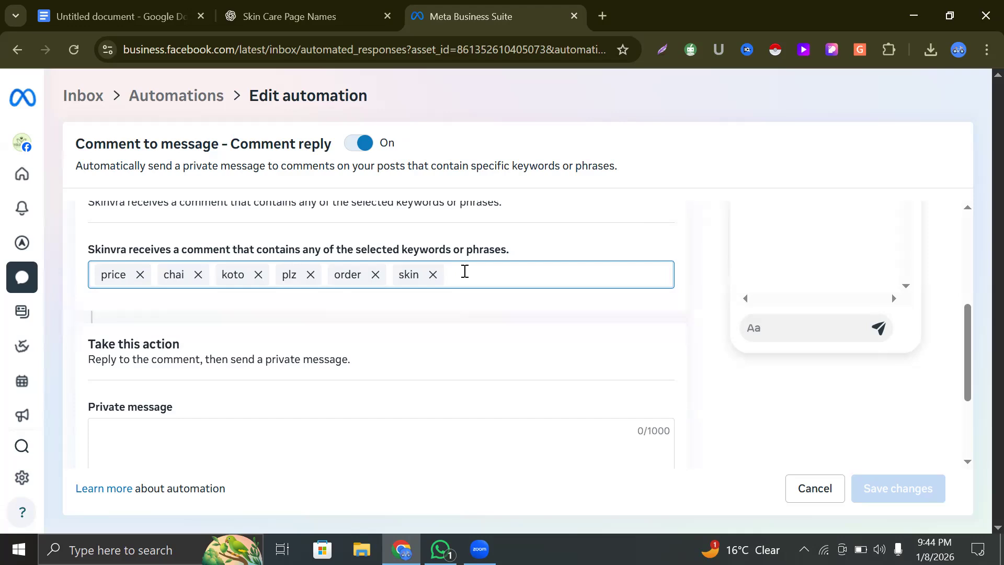
{"action": "mouse_move", "coordinate": [339, 6]}
{"action": "type", "text": "Tk"}
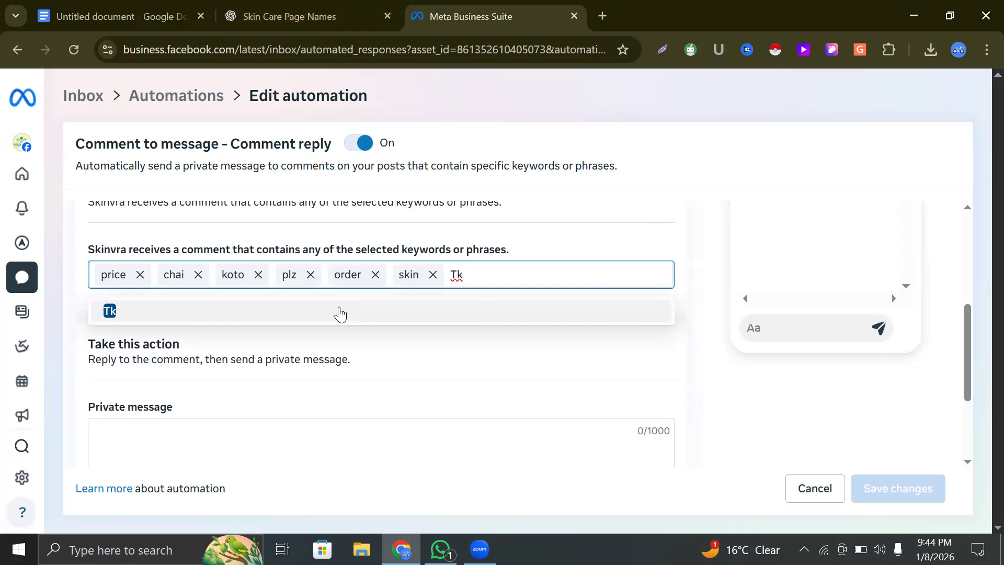
{"action": "left_click", "coordinate": [332, 316]}
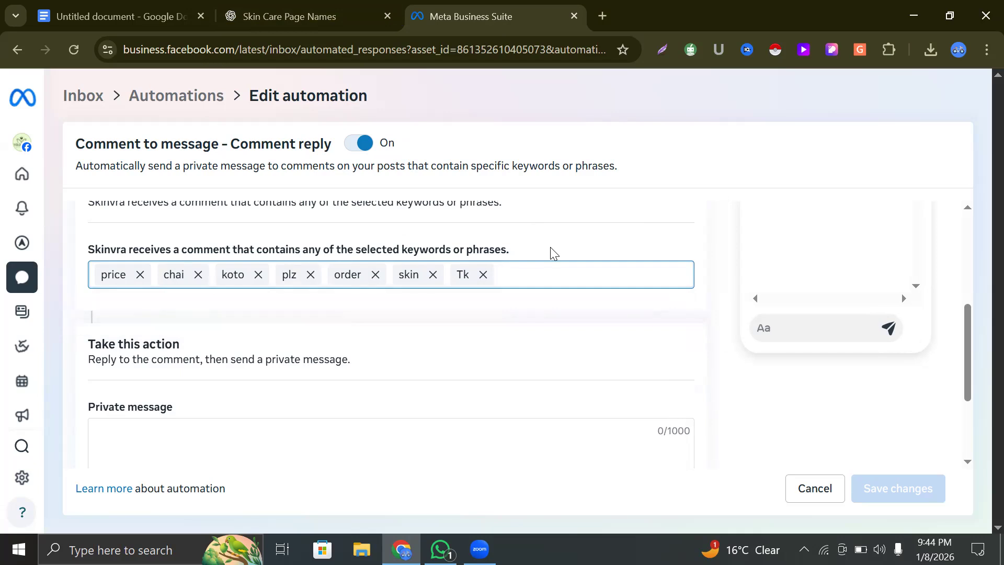
{"action": "scroll", "coordinate": [553, 254], "scroll_direction": "down", "scroll_amount": 3}
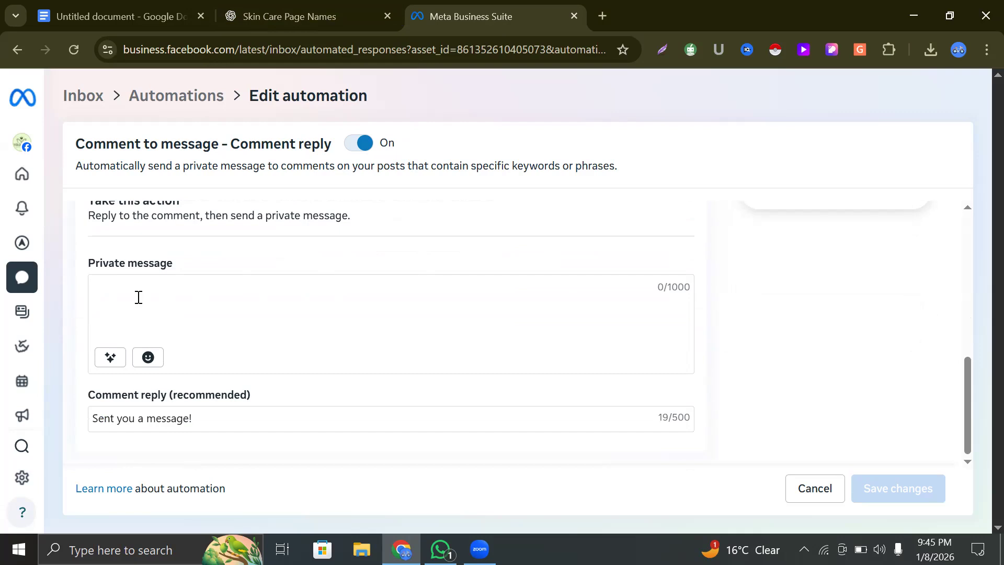
Step: Ask ChatGPT for a private message sent automatically to the inbox after a comment
{"action": "left_click", "coordinate": [301, 7]}
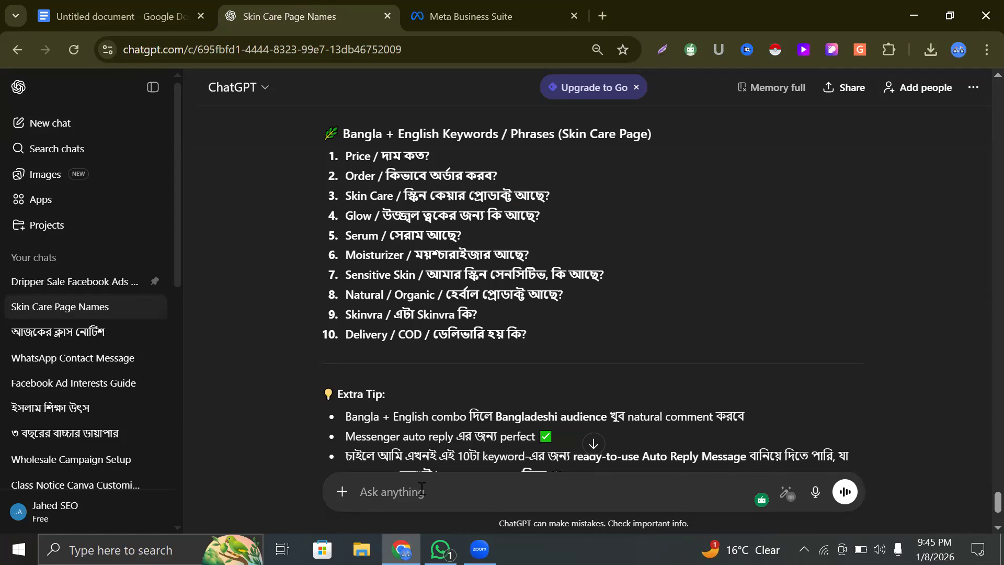
{"action": "type", "text": "privet massage t"}
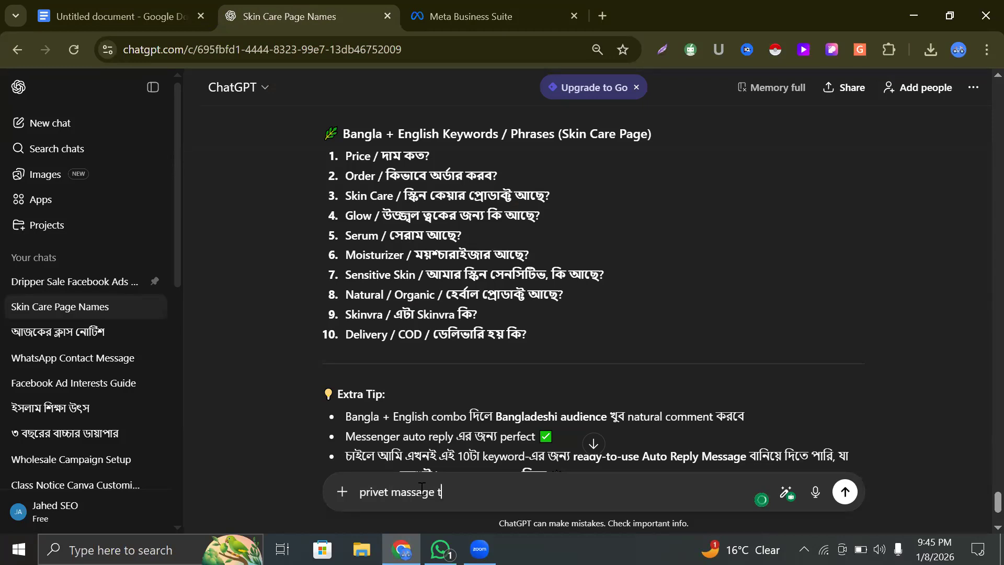
{"action": "type", "text": "a daw, jeta comment kor"}
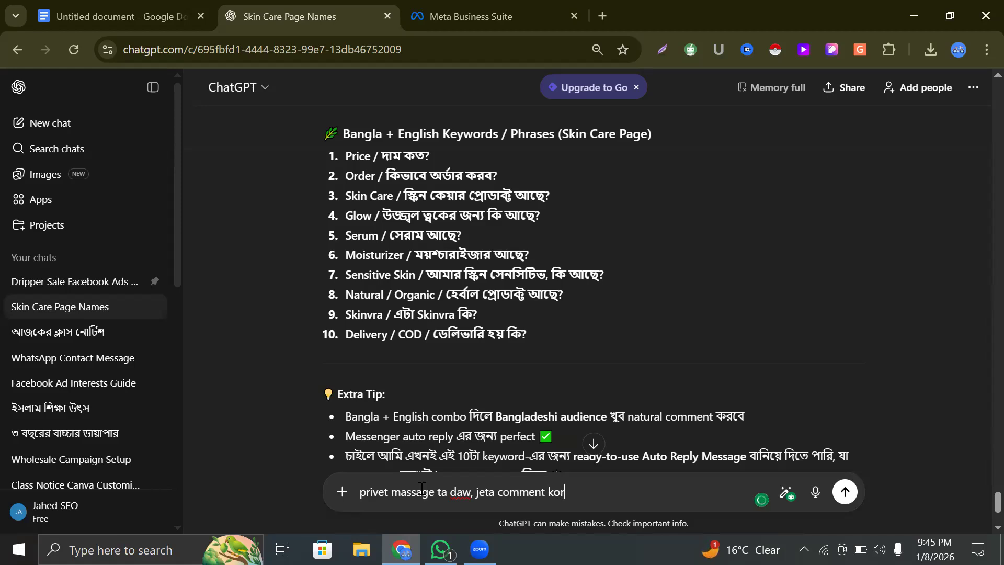
{"action": "type", "text": "ar por inbox e"}
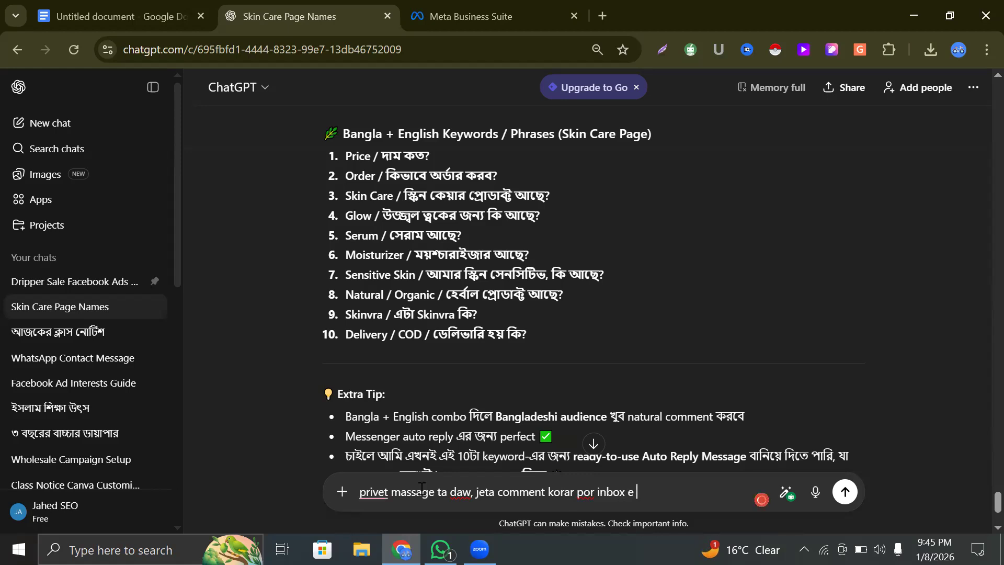
{"action": "type", "text": " auto send hobe"}
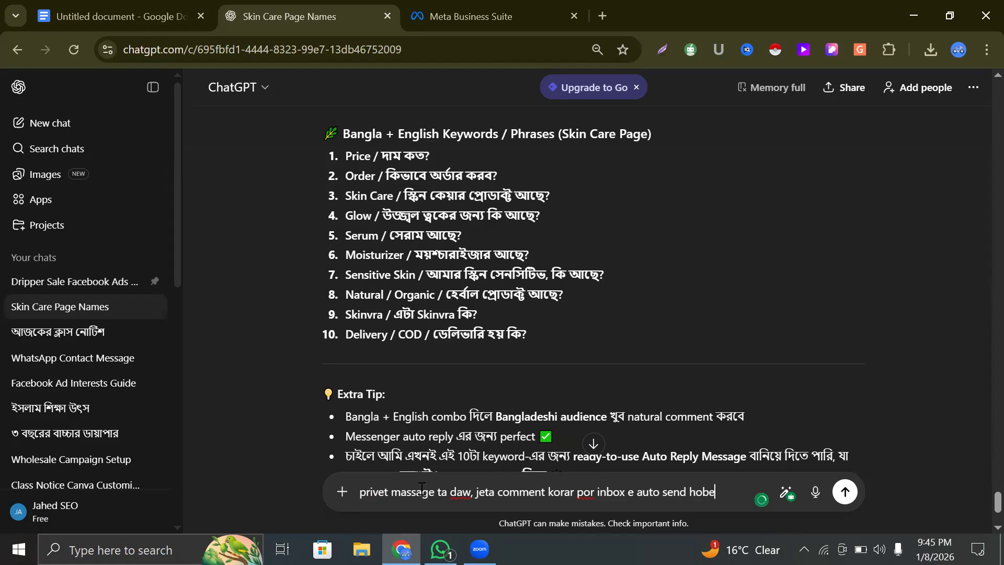
{"action": "key", "text": "Return"}
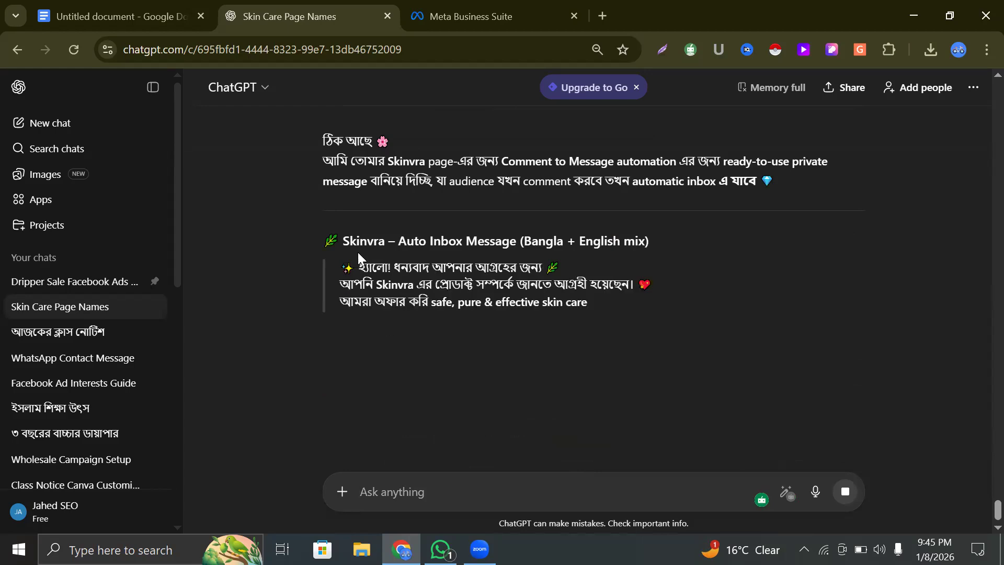
Step: Select and copy the generated Skinvra Auto Inbox Message
{"action": "left_click_drag", "start_coordinate": [339, 271], "coordinate": [501, 352]}
{"action": "left_click_drag", "start_coordinate": [529, 450], "coordinate": [530, 563]}
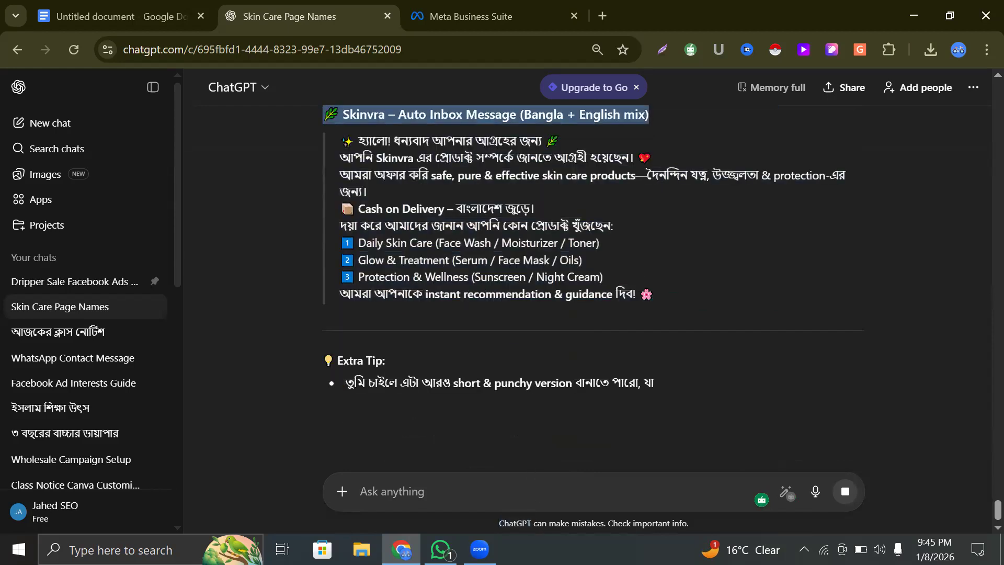
{"action": "triple_click", "coordinate": [672, 304]}
{"action": "scroll", "coordinate": [674, 317], "scroll_direction": "up", "scroll_amount": 2}
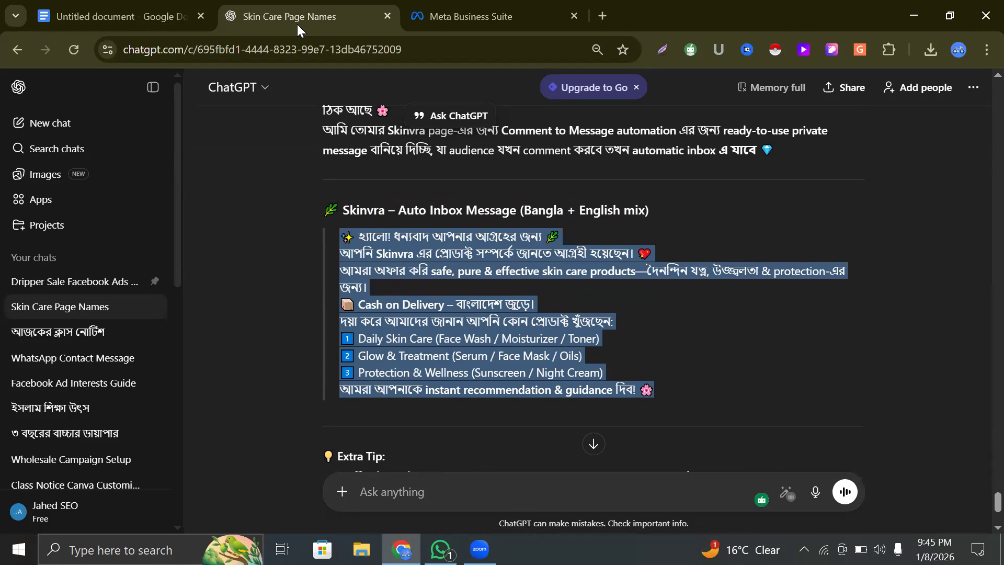
{"action": "key", "text": "ctrl+Tab"}
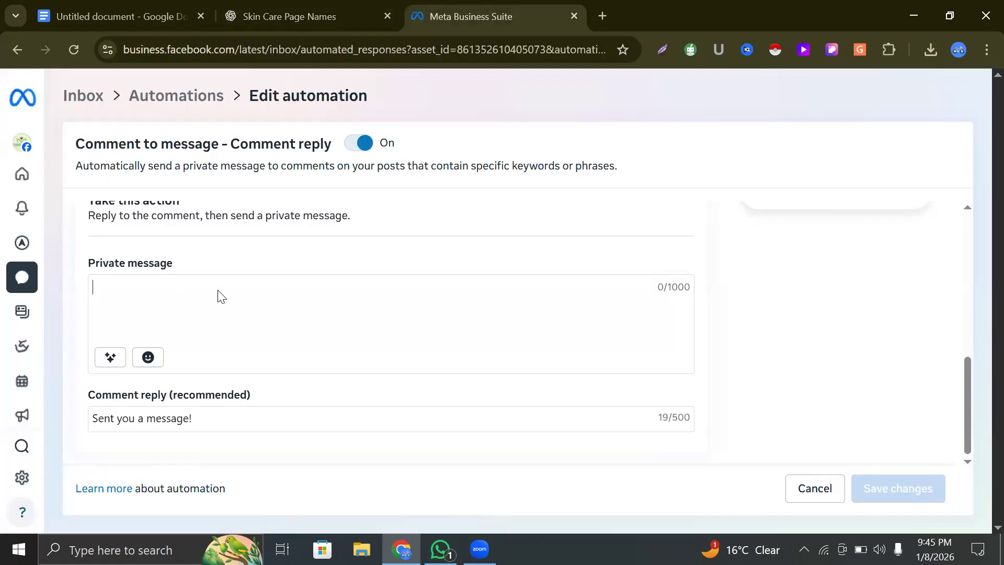
Step: Paste the Skinvra inbox message into the Private message box (497/1000 characters)
{"action": "key", "text": "ctrl+v"}
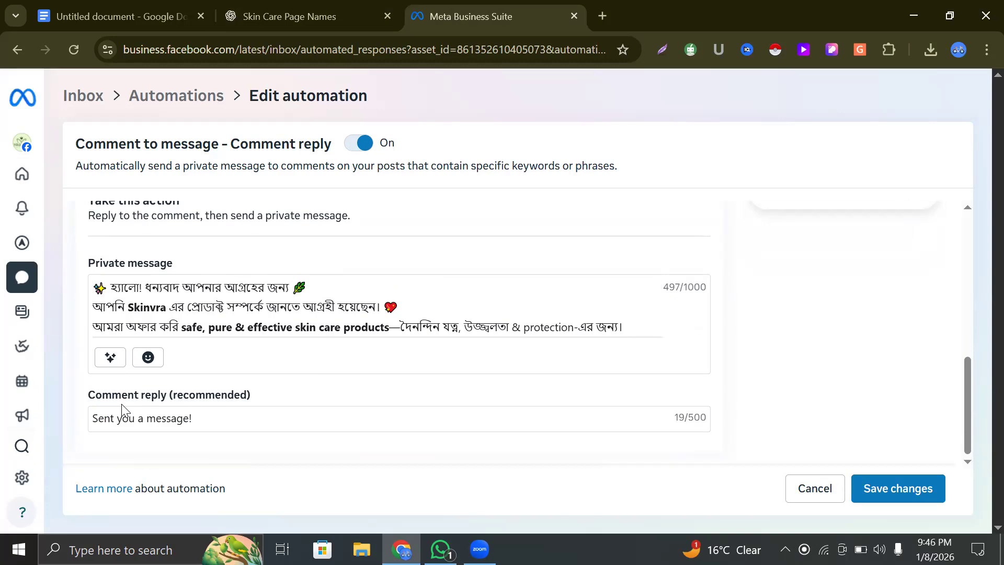
{"action": "left_click", "coordinate": [279, 6]}
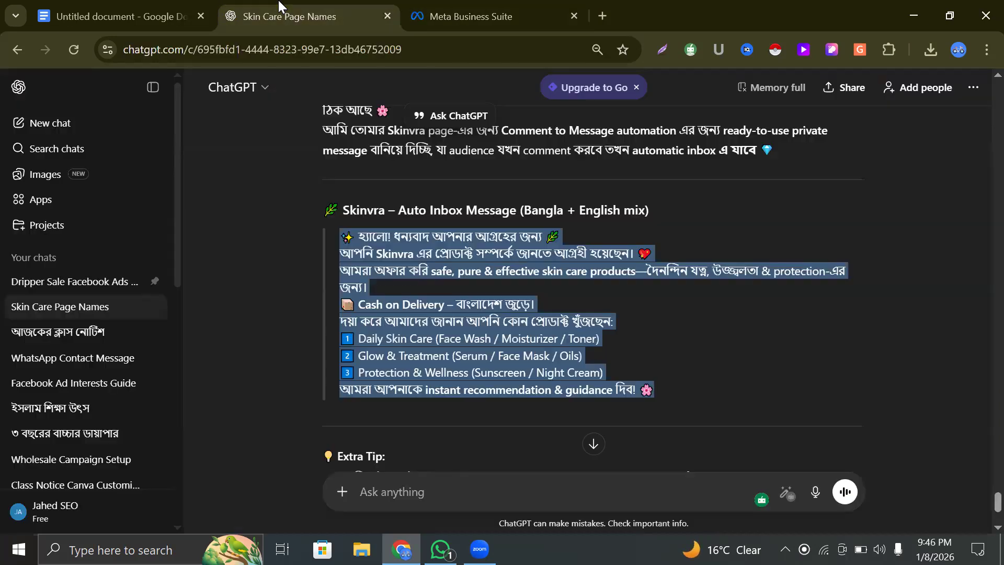
Step: Ask ChatGPT for a short comment auto reply
{"action": "left_click", "coordinate": [455, 496]}
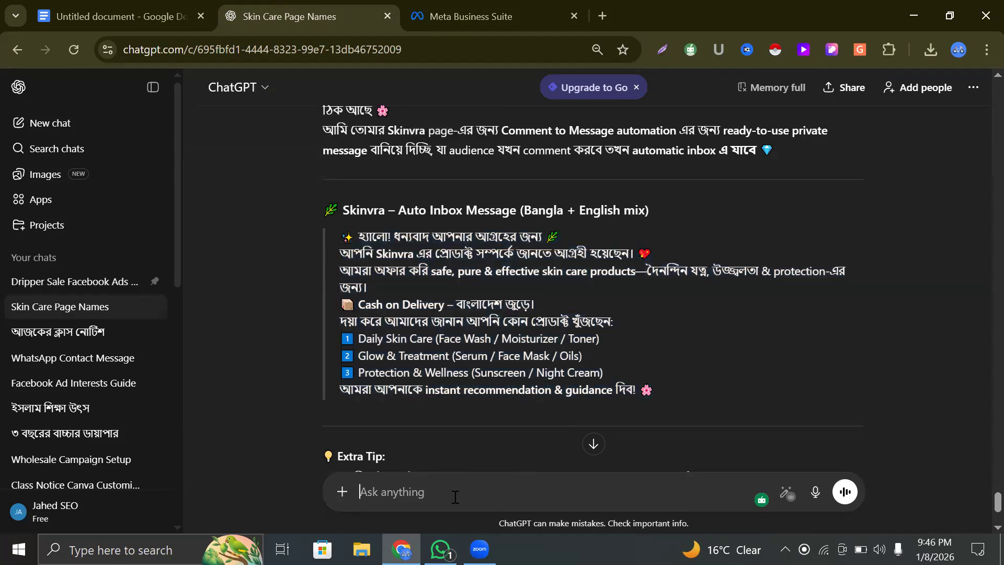
{"action": "type", "text": "short com"}
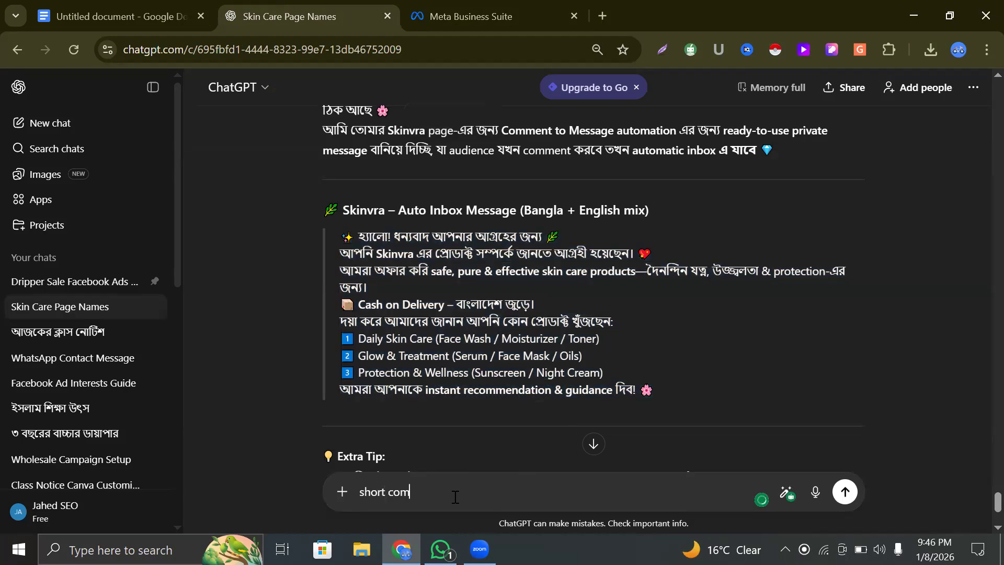
{"action": "type", "text": "ment m"}
{"action": "key", "text": "BackSpace"}
{"action": "key", "text": "BackSpace"}
{"action": "type", "text": "auto reply ta dao"}
{"action": "key", "text": "Return"}
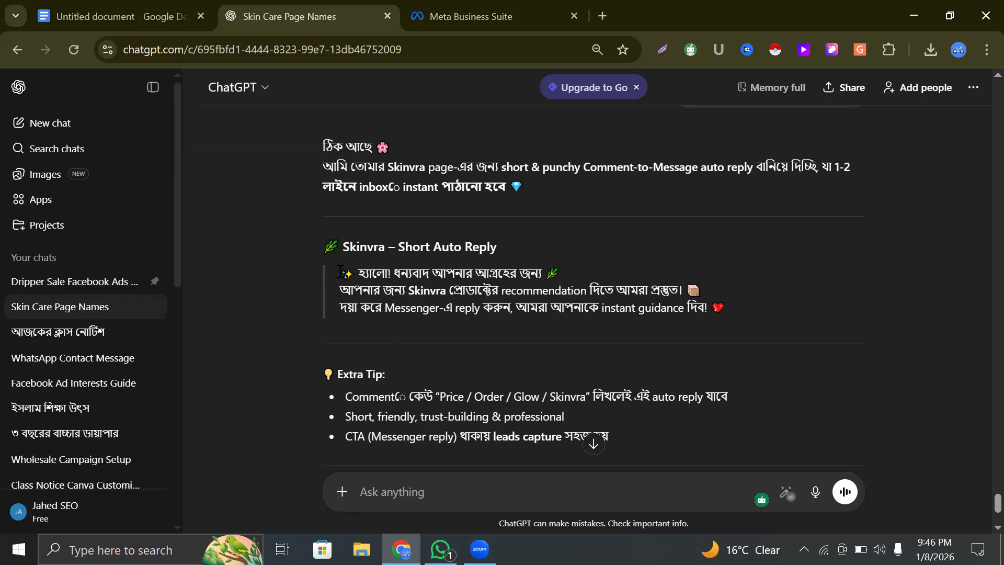
Step: Select and copy the three-line 'Skinvra – Short Auto Reply'
{"action": "triple_click", "coordinate": [403, 306]}
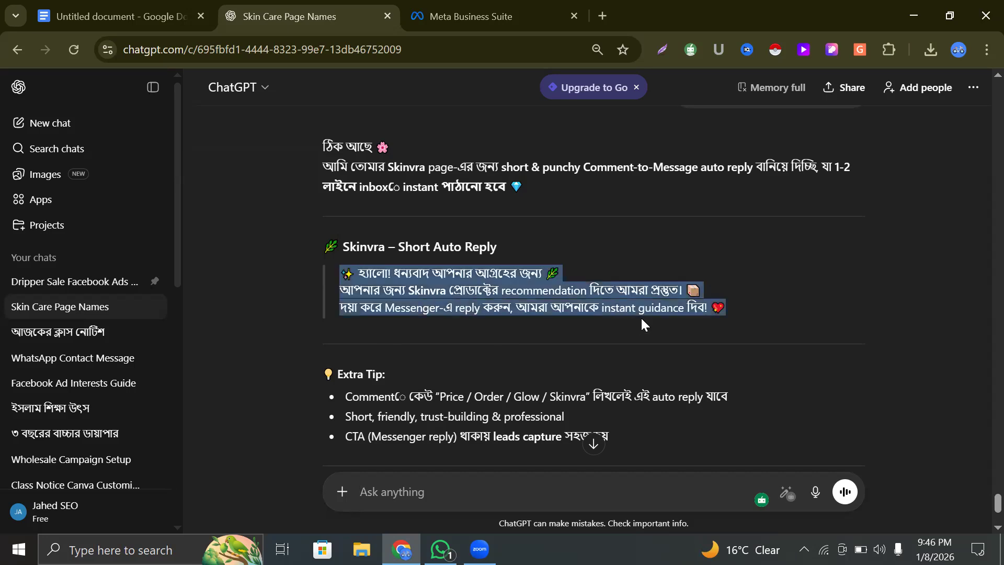
{"action": "right_click", "coordinate": [617, 297]}
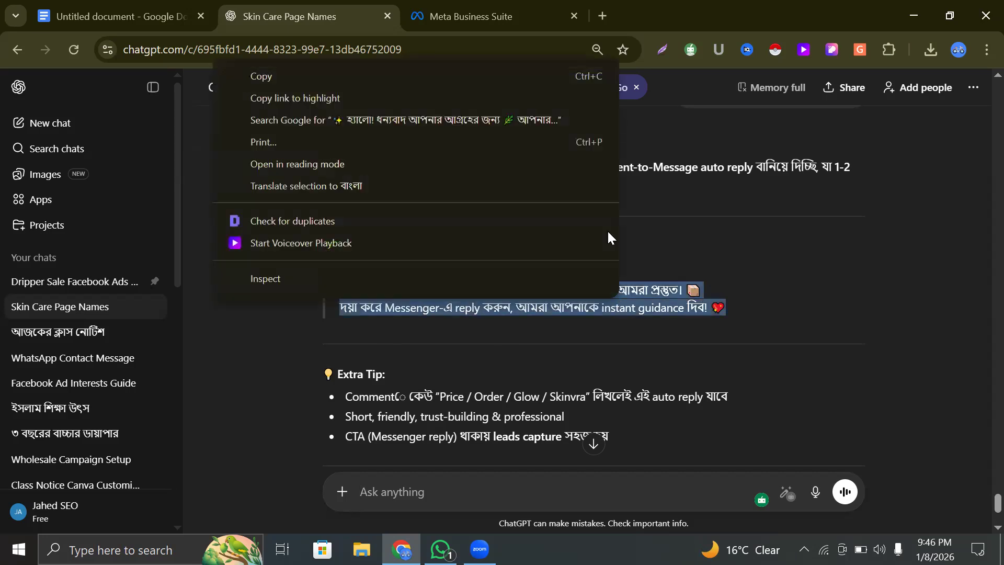
{"action": "left_click", "coordinate": [416, 77]}
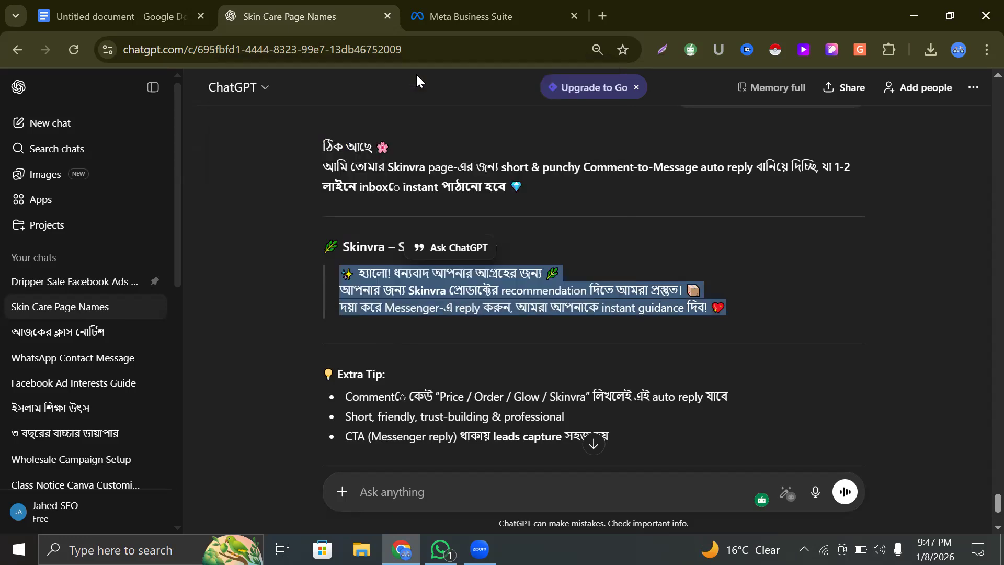
Step: Replace the default 'Sent you a message!' comment reply with the copied Skinvra short reply
{"action": "left_click", "coordinate": [485, 6]}
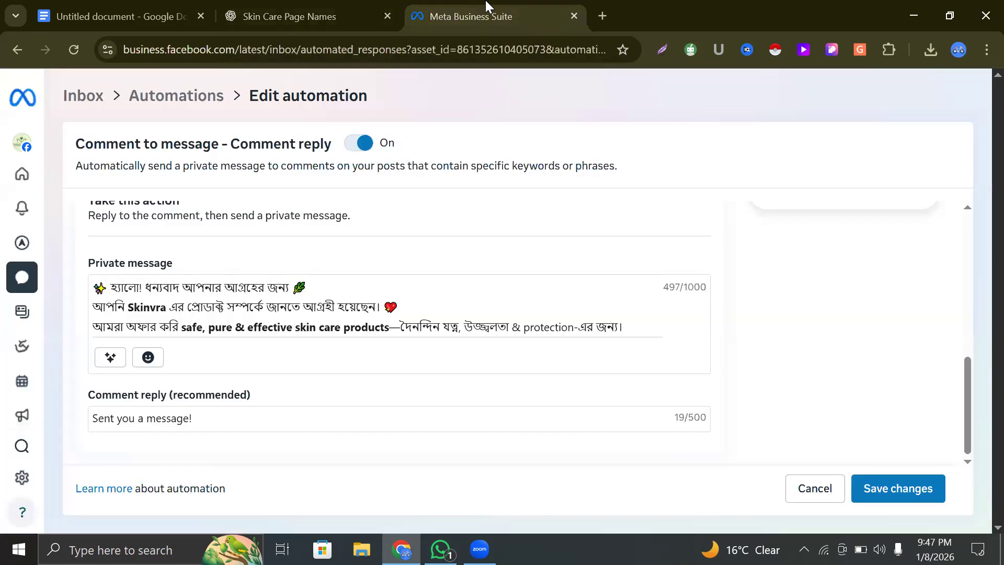
{"action": "left_click_drag", "start_coordinate": [207, 423], "coordinate": [76, 421]}
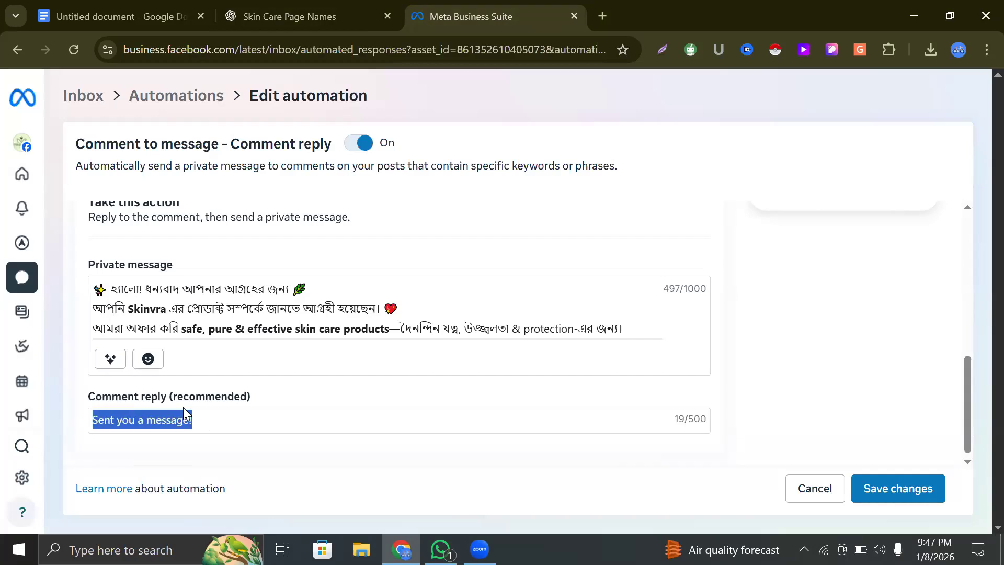
{"action": "key", "text": "BackSpace"}
{"action": "key", "text": "ctrl+v"}
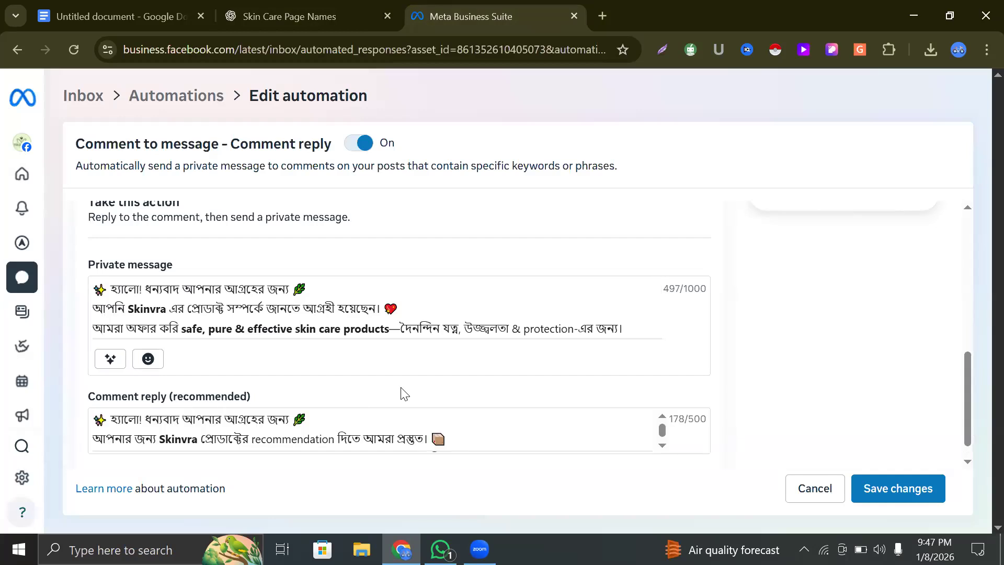
Step: Review the Private message and Comment reply, then save the automation's changes
{"action": "scroll", "coordinate": [416, 386], "scroll_direction": "up", "scroll_amount": 10}
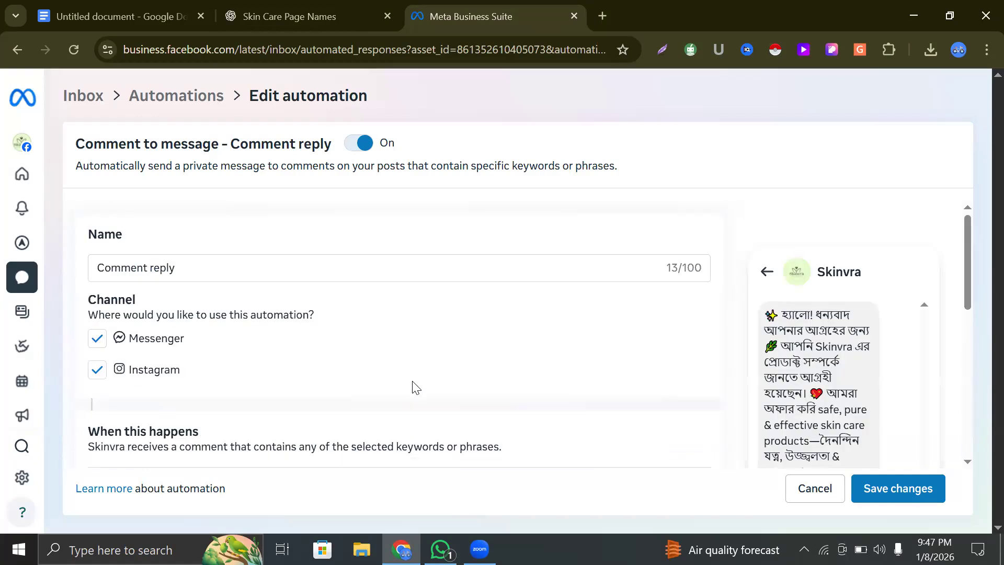
{"action": "scroll", "coordinate": [246, 302], "scroll_direction": "down", "scroll_amount": 6}
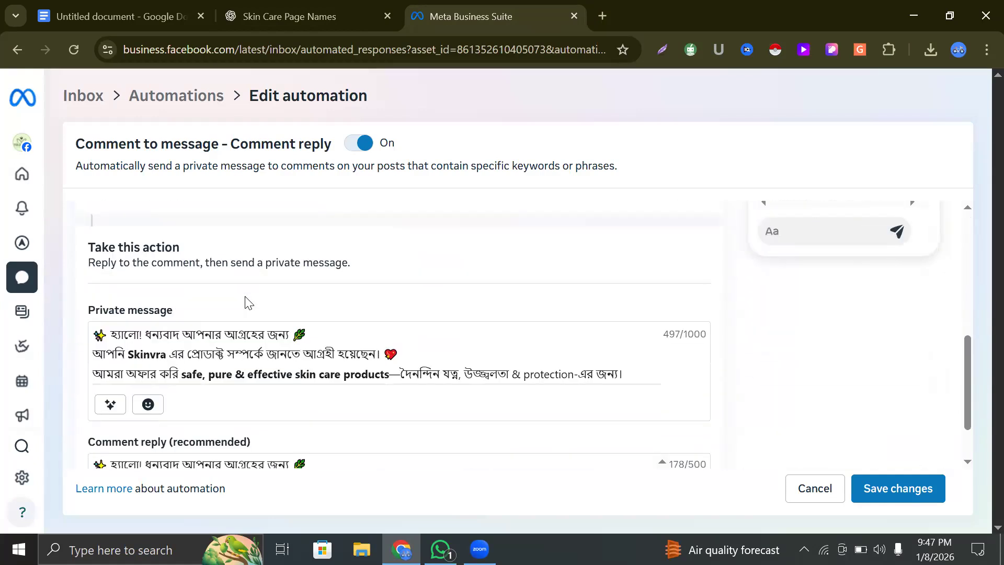
{"action": "scroll", "coordinate": [213, 357], "scroll_direction": "down", "scroll_amount": 2}
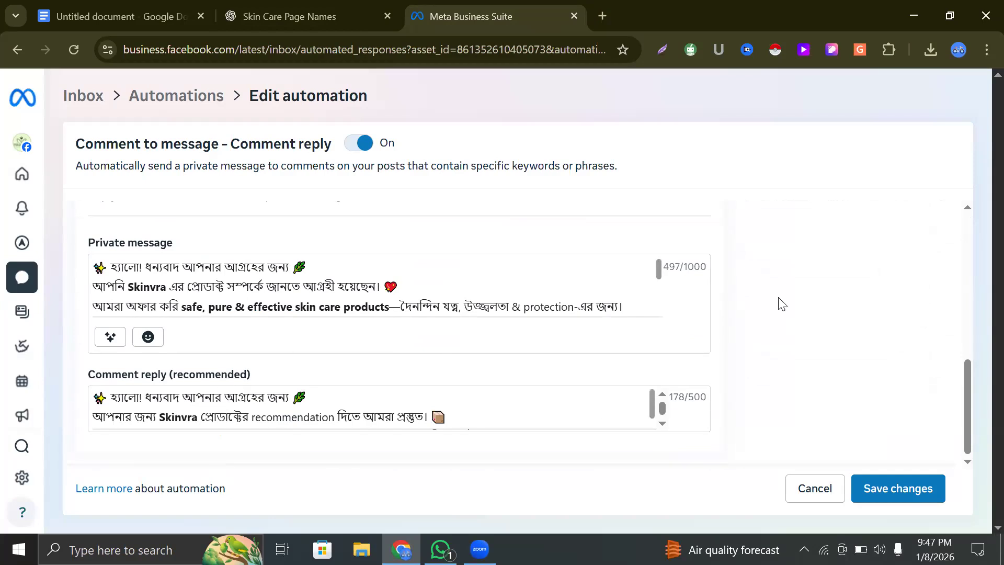
{"action": "left_click", "coordinate": [907, 489]}
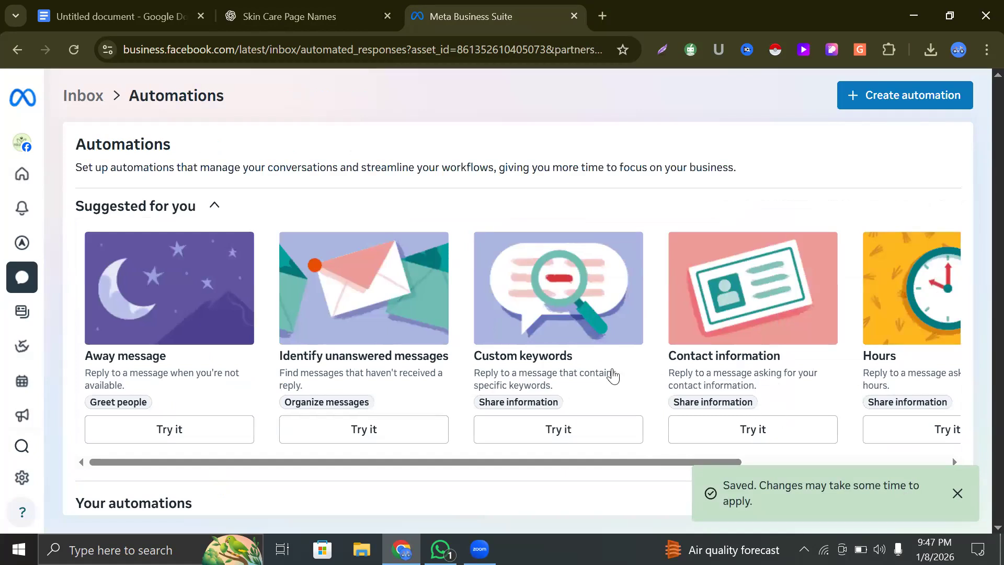
Step: Start a new automation from the Custom keywords suggestion card
{"action": "scroll", "coordinate": [612, 375], "scroll_direction": "down", "scroll_amount": 1}
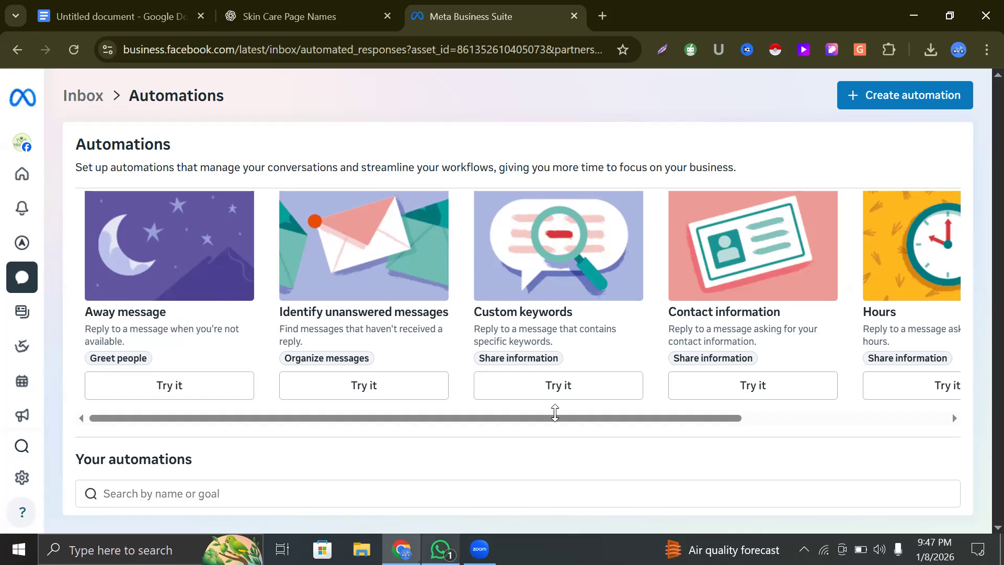
{"action": "left_click", "coordinate": [550, 387]}
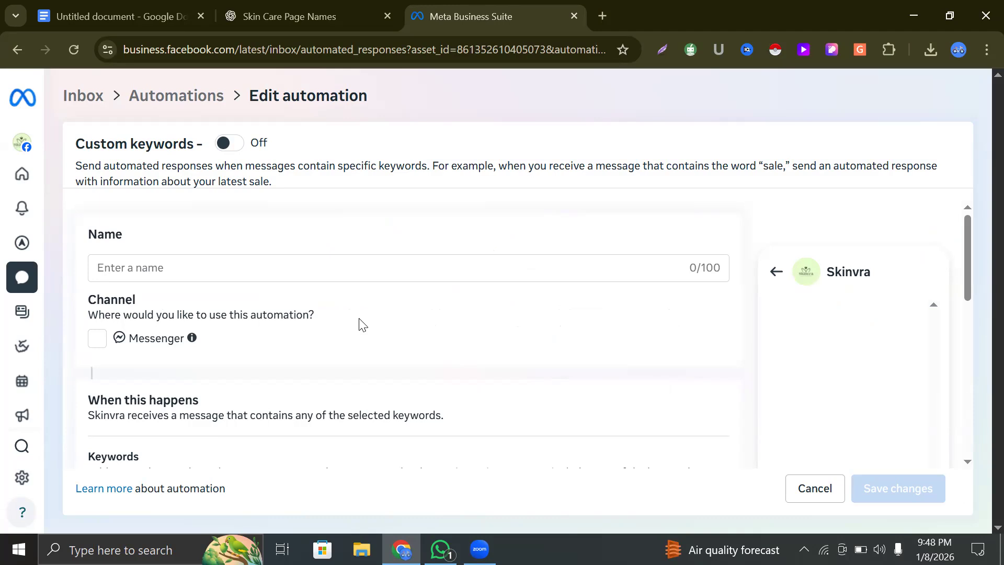
{"action": "left_click", "coordinate": [230, 143]}
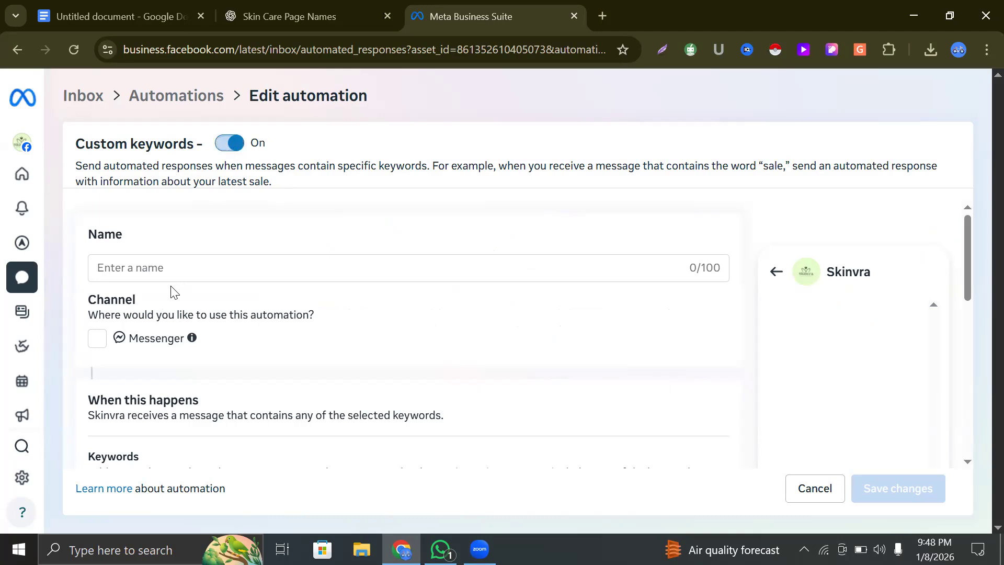
{"action": "left_click", "coordinate": [168, 269]}
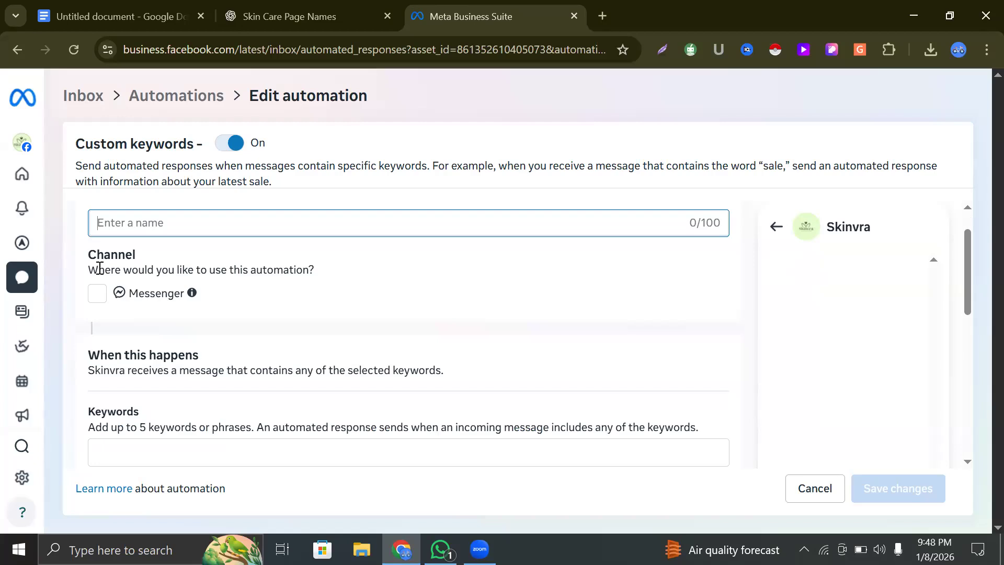
{"action": "left_click", "coordinate": [98, 297]}
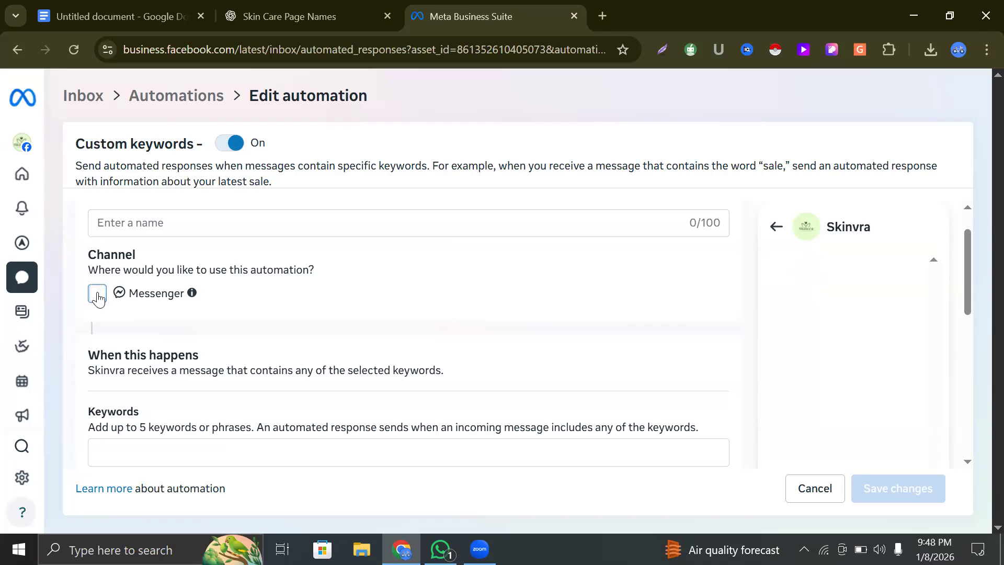
{"action": "scroll", "coordinate": [98, 298], "scroll_direction": "down", "scroll_amount": 3}
{"action": "left_click", "coordinate": [115, 308]}
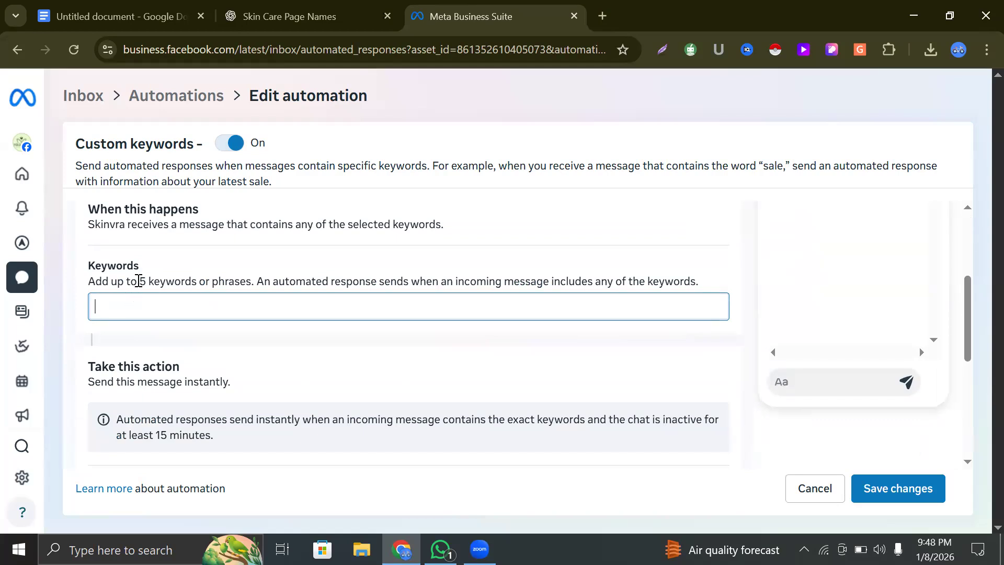
{"action": "left_click_drag", "start_coordinate": [138, 281], "coordinate": [259, 282]}
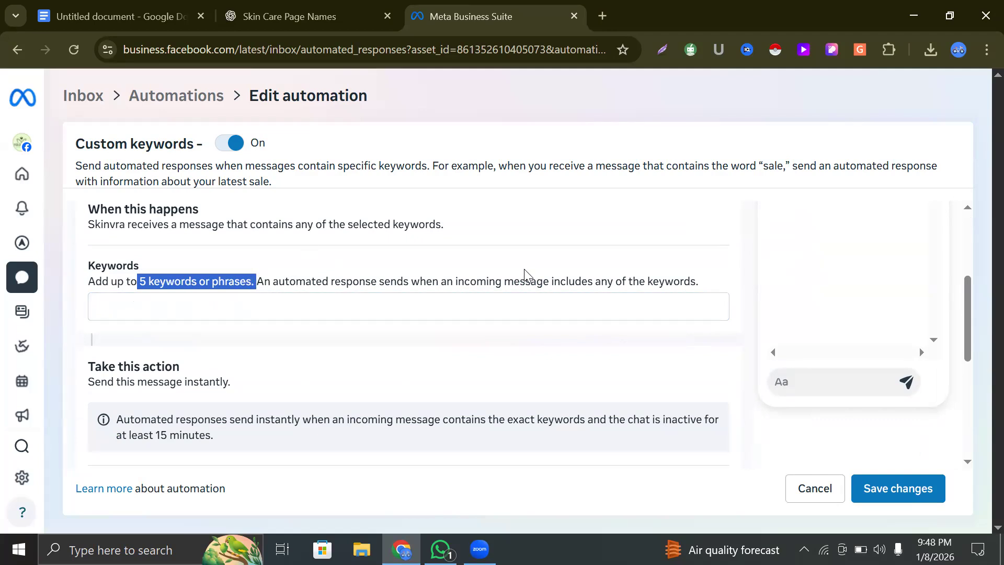
{"action": "left_click", "coordinate": [292, 340]}
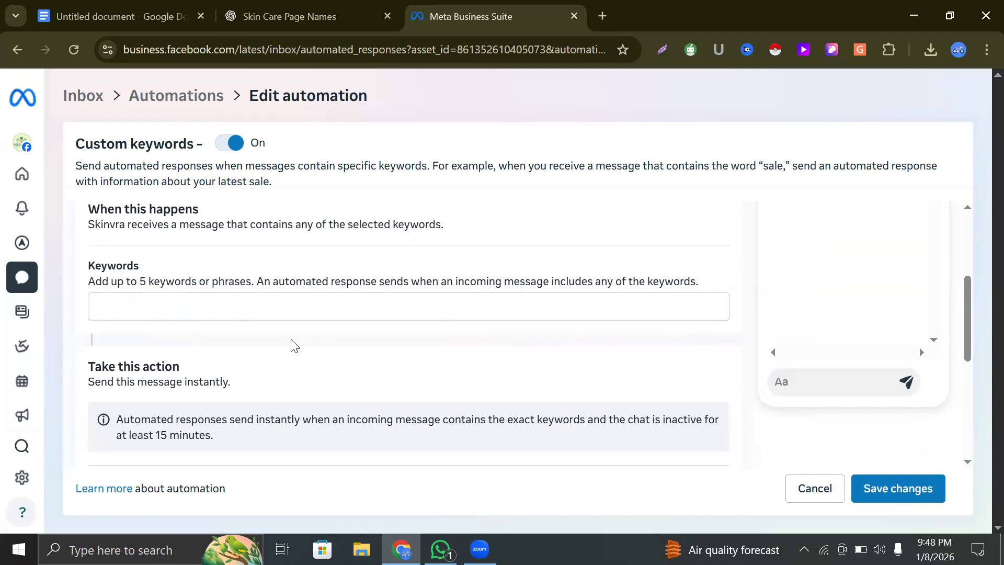
{"action": "left_click", "coordinate": [161, 303]}
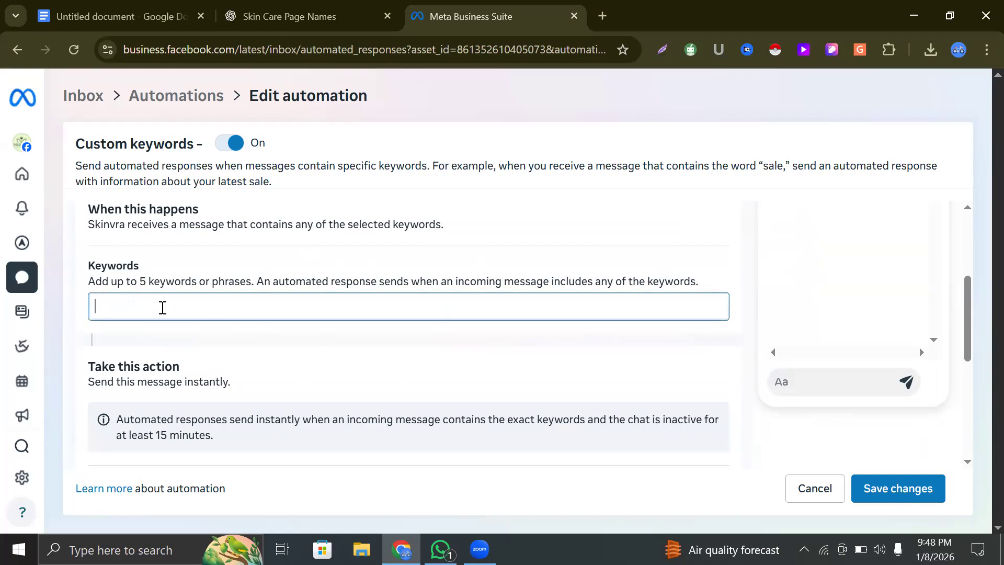
{"action": "scroll", "coordinate": [162, 306], "scroll_direction": "down", "scroll_amount": 1}
{"action": "scroll", "coordinate": [162, 308], "scroll_direction": "down", "scroll_amount": 2}
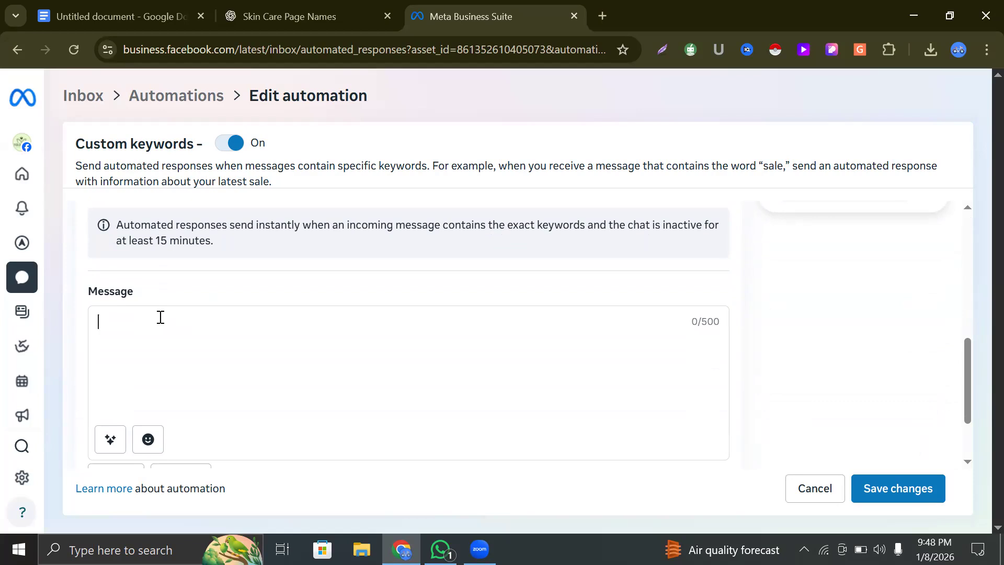
{"action": "left_click", "coordinate": [160, 317]}
{"action": "left_click", "coordinate": [261, 9]}
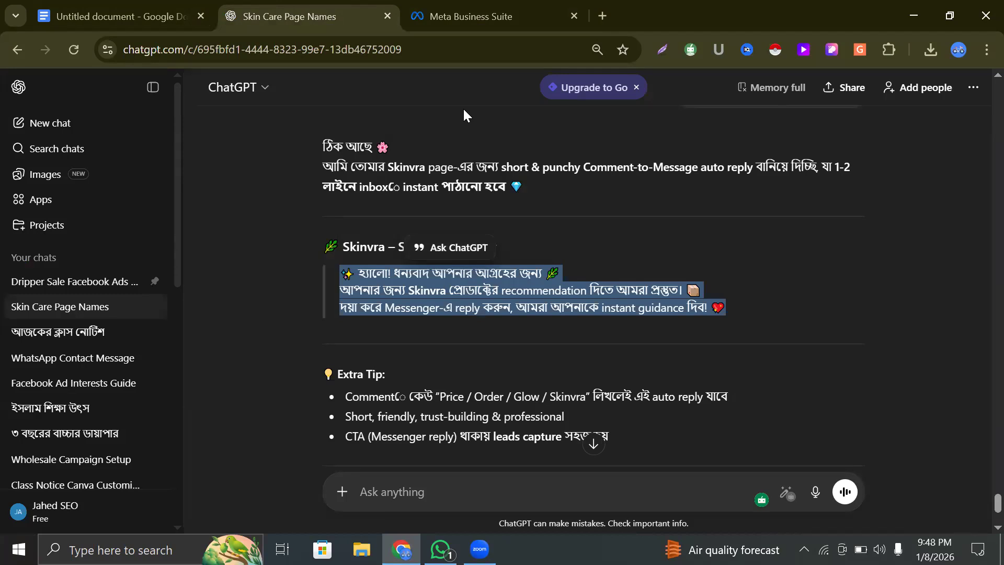
{"action": "scroll", "coordinate": [463, 108], "scroll_direction": "up", "scroll_amount": 5}
{"action": "scroll", "coordinate": [463, 108], "scroll_direction": "up", "scroll_amount": 5}
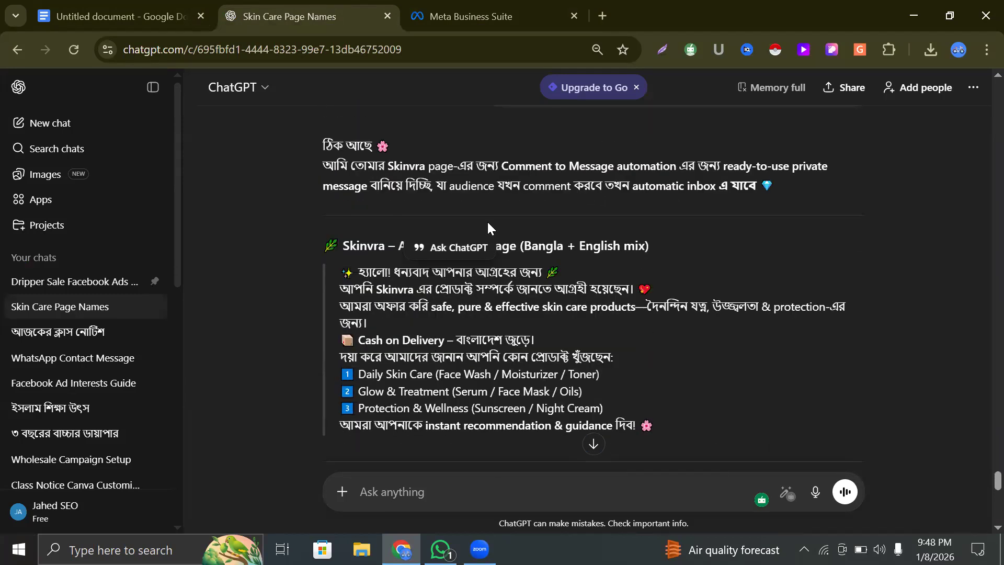
{"action": "left_click", "coordinate": [494, 12]}
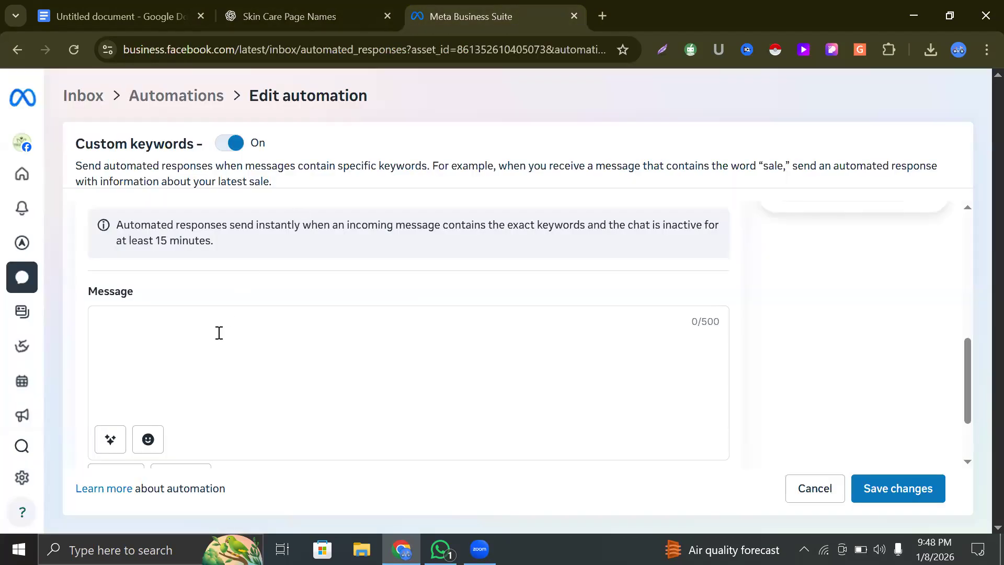
{"action": "left_click", "coordinate": [823, 491]}
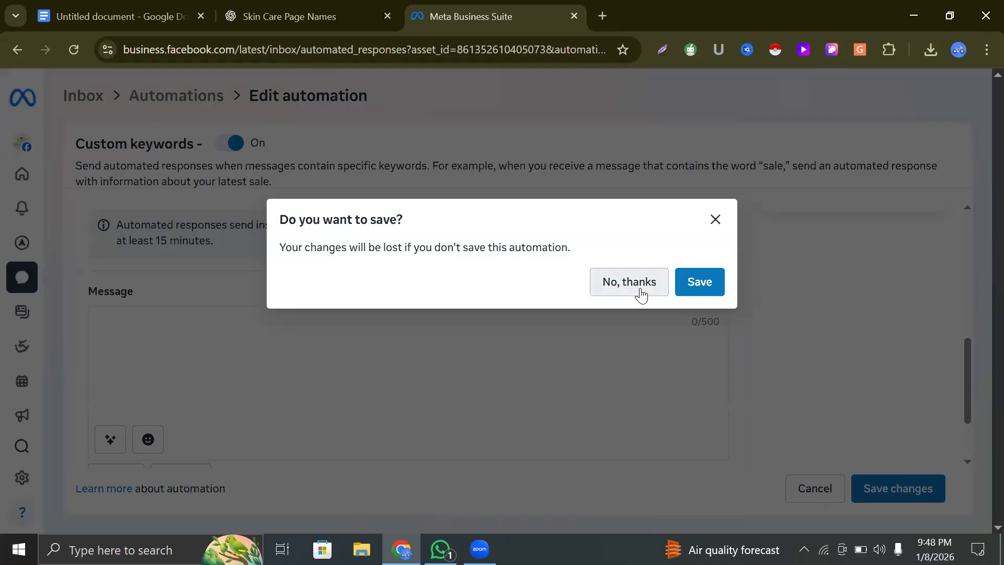
{"action": "left_click", "coordinate": [639, 290]}
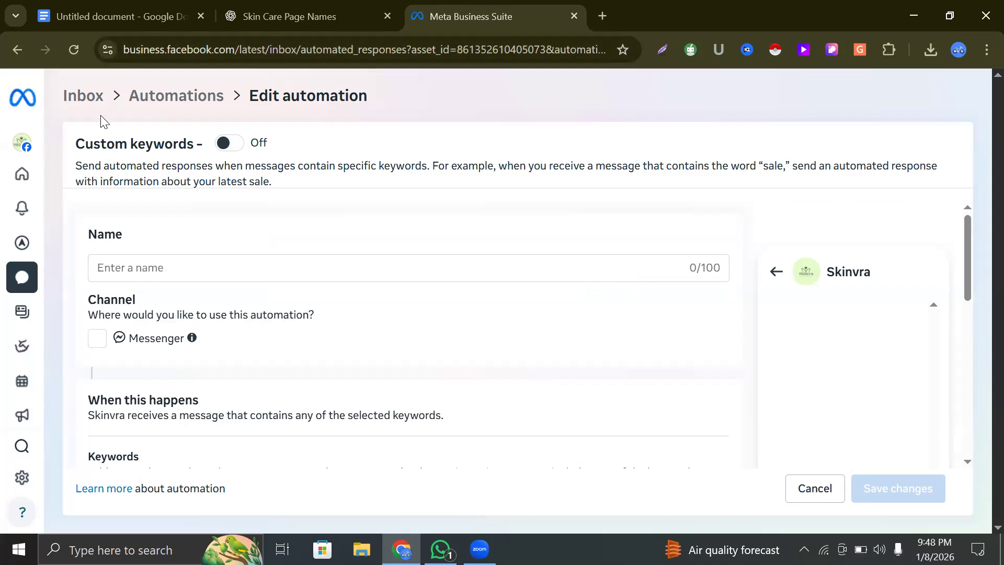
Step: Go to the Automations overview and review the suggestions and the three saved automations
{"action": "left_click", "coordinate": [170, 101]}
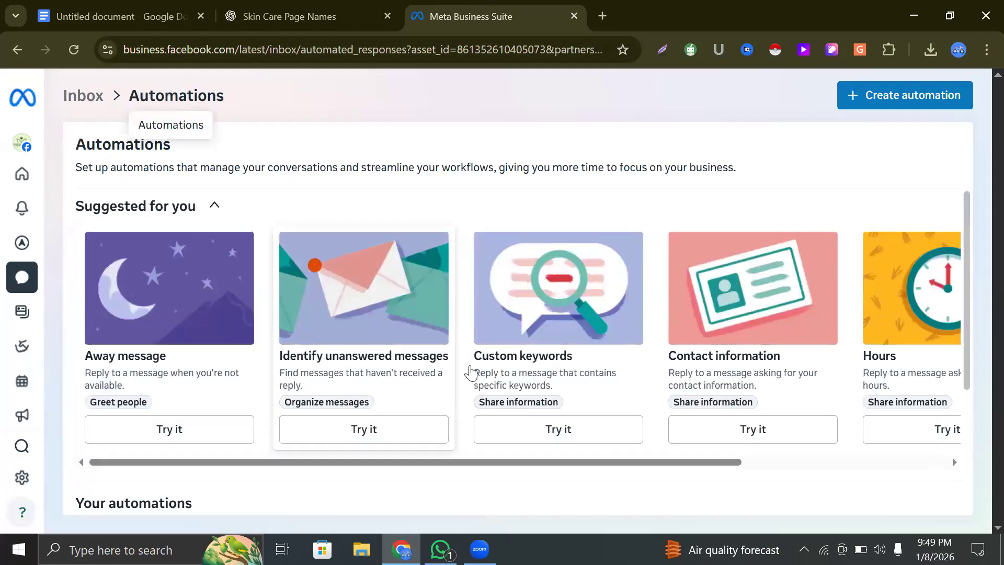
{"action": "scroll", "coordinate": [469, 373], "scroll_direction": "down", "scroll_amount": 4}
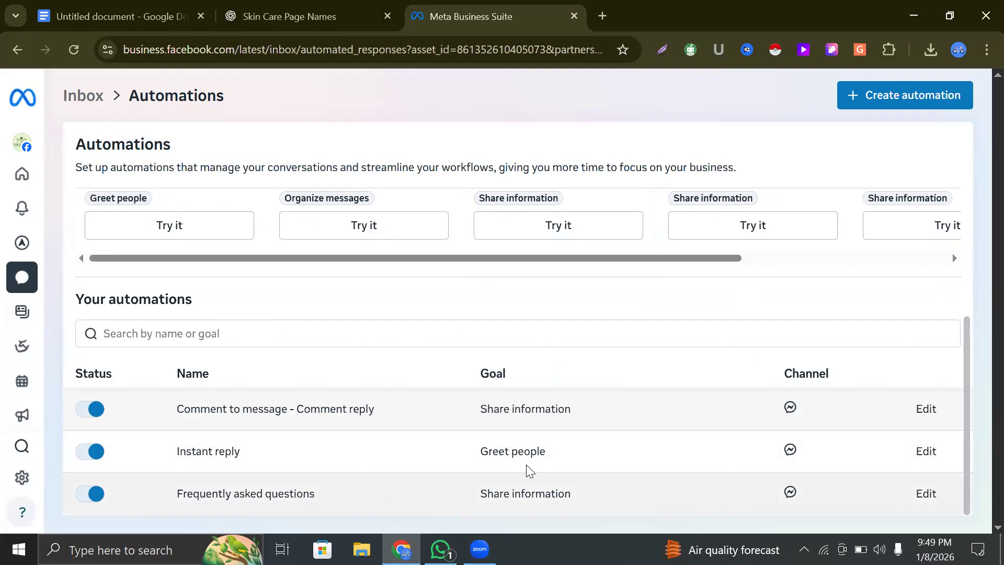
{"action": "scroll", "coordinate": [565, 431], "scroll_direction": "up", "scroll_amount": 4}
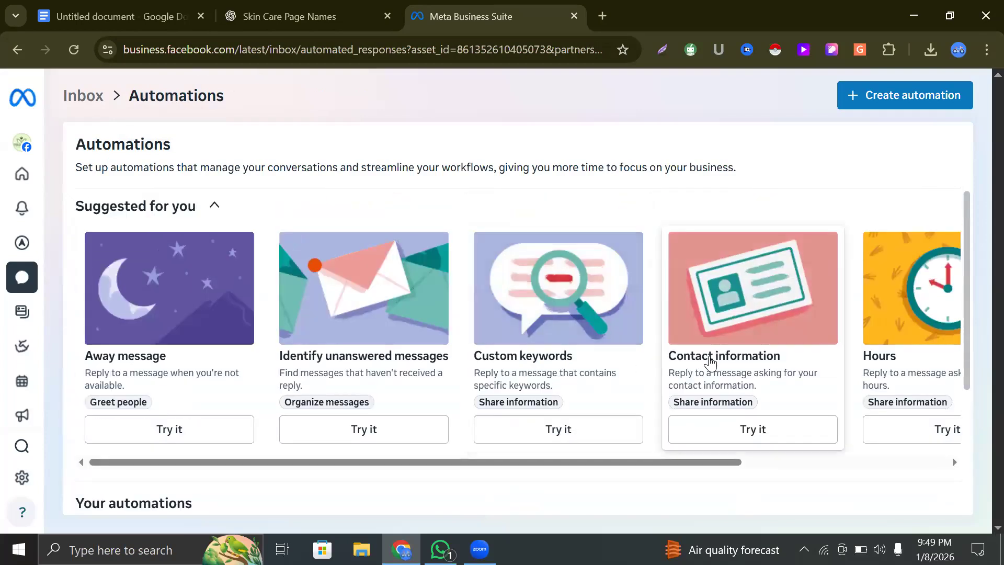
{"action": "scroll", "coordinate": [716, 366], "scroll_direction": "right", "scroll_amount": 4}
{"action": "scroll", "coordinate": [717, 366], "scroll_direction": "right", "scroll_amount": 1}
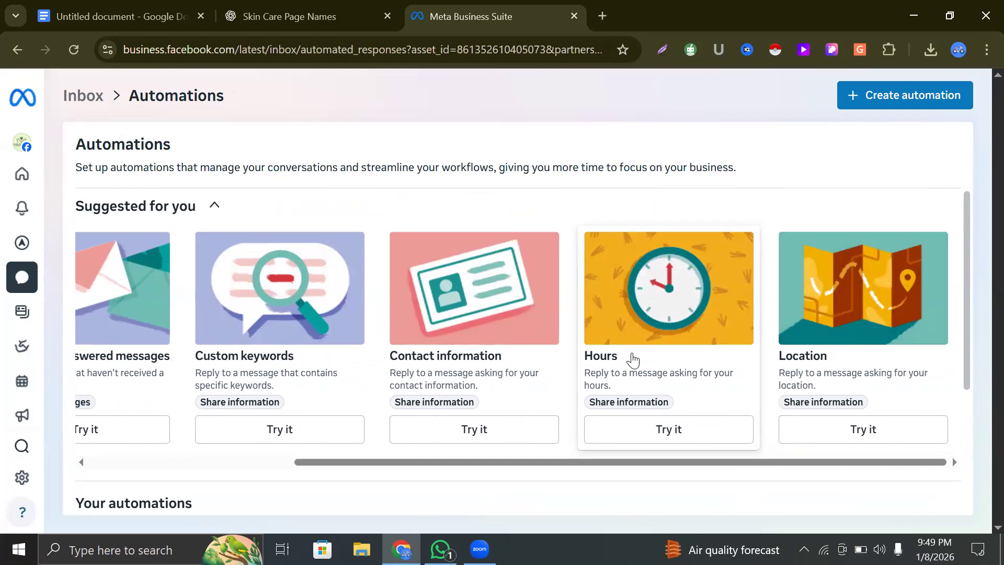
{"action": "scroll", "coordinate": [632, 360], "scroll_direction": "left", "scroll_amount": 2}
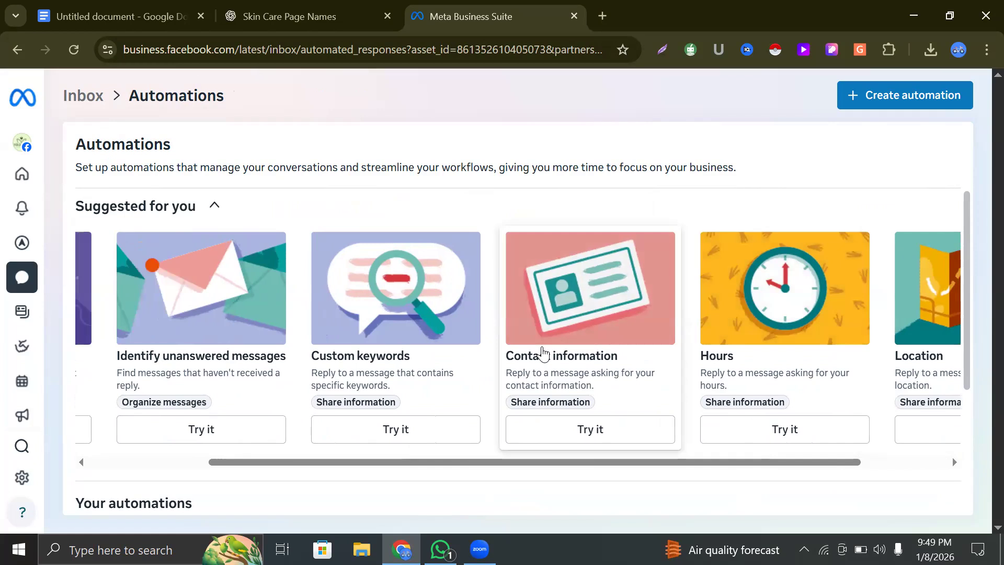
{"action": "scroll", "coordinate": [523, 353], "scroll_direction": "left", "scroll_amount": 3}
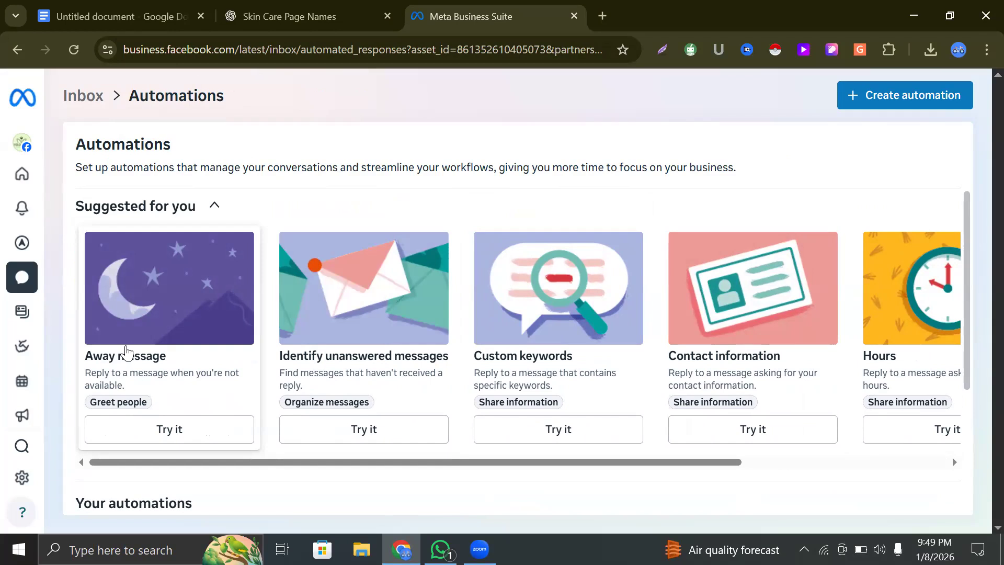
{"action": "scroll", "coordinate": [472, 311], "scroll_direction": "right", "scroll_amount": 3}
{"action": "scroll", "coordinate": [472, 310], "scroll_direction": "left", "scroll_amount": 3}
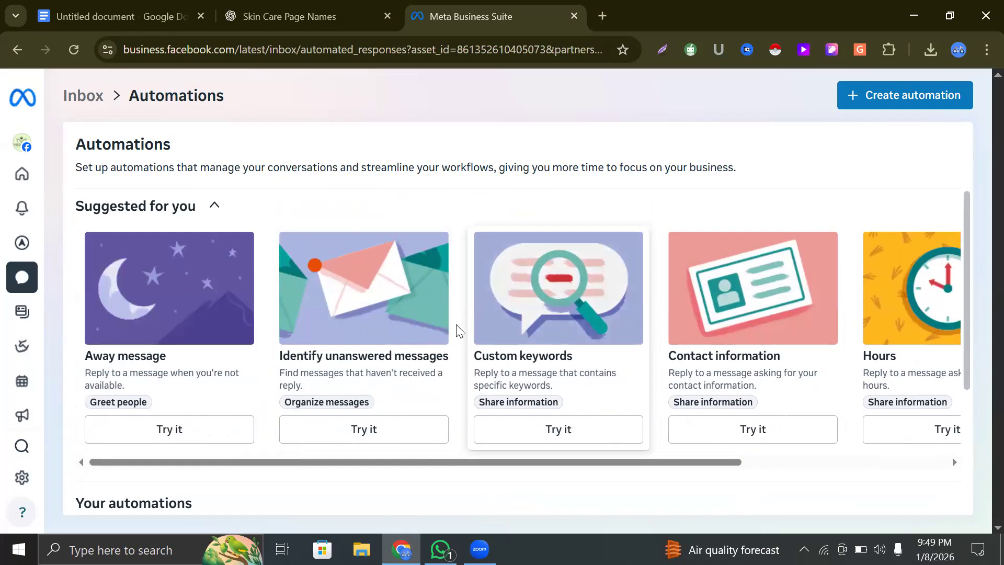
{"action": "scroll", "coordinate": [459, 330], "scroll_direction": "down", "scroll_amount": 4}
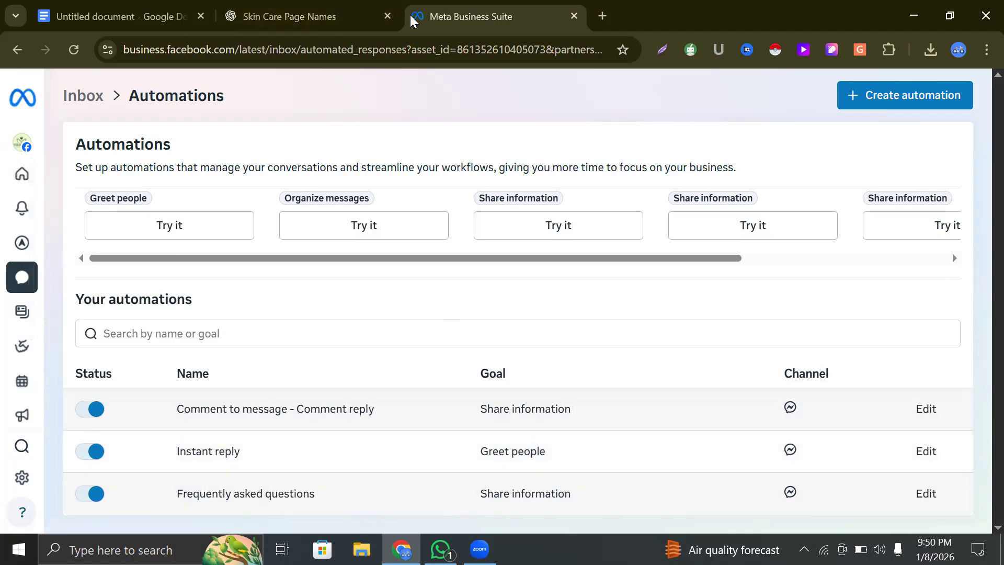
Step: Navigate back through the inbox to the Skinvra page's Business Suite home
{"action": "left_click", "coordinate": [12, 52]}
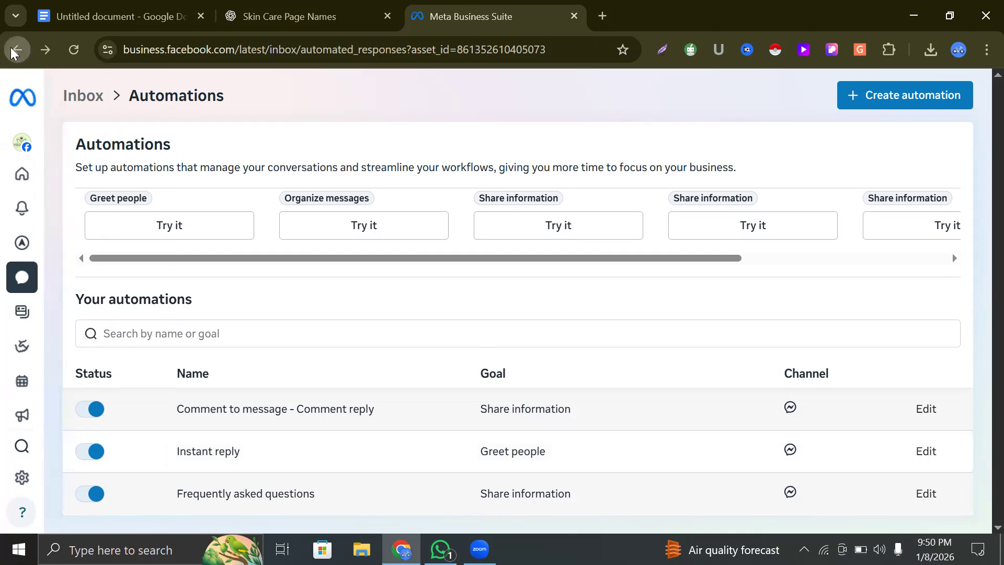
{"action": "left_click", "coordinate": [11, 52]}
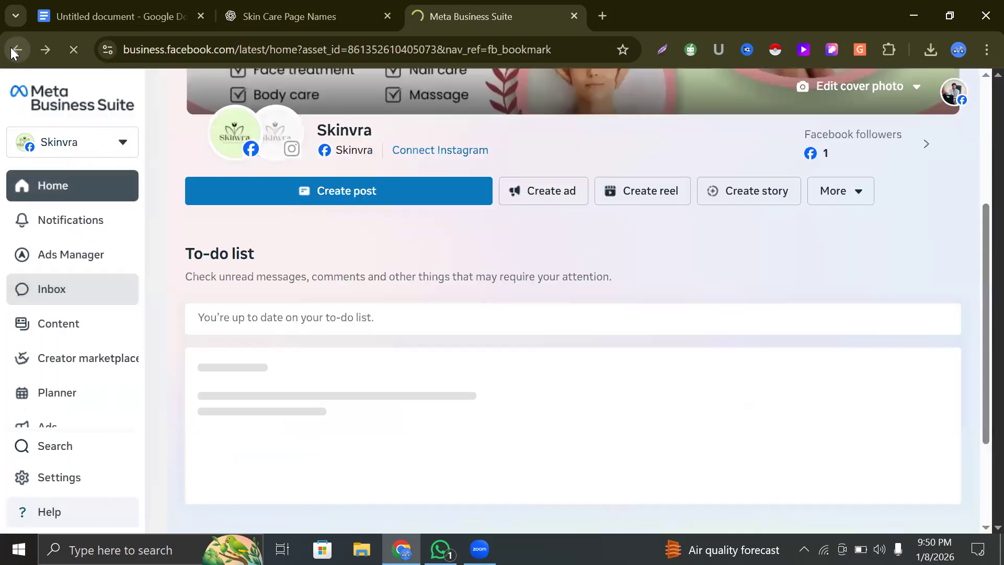
{"action": "left_click", "coordinate": [11, 50]}
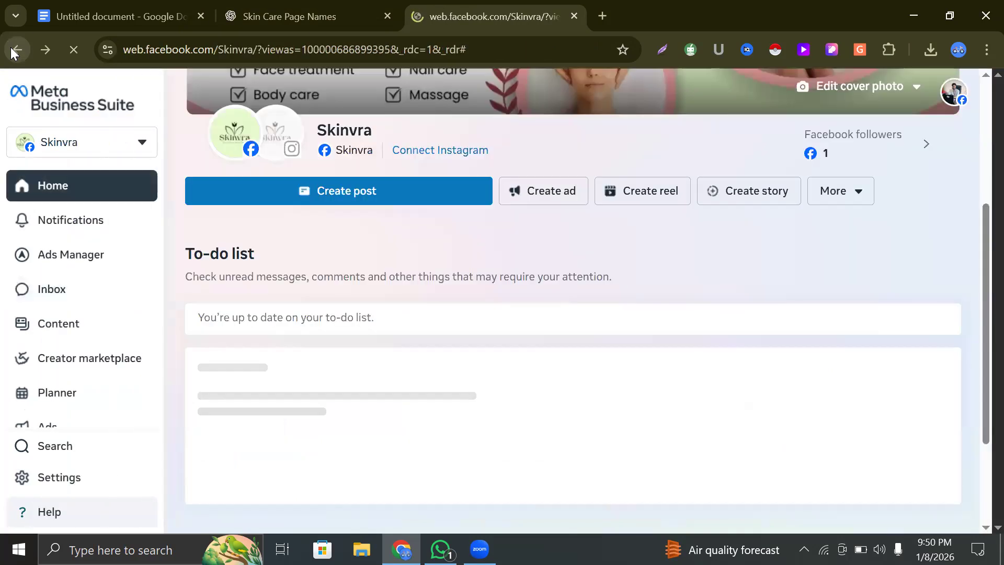